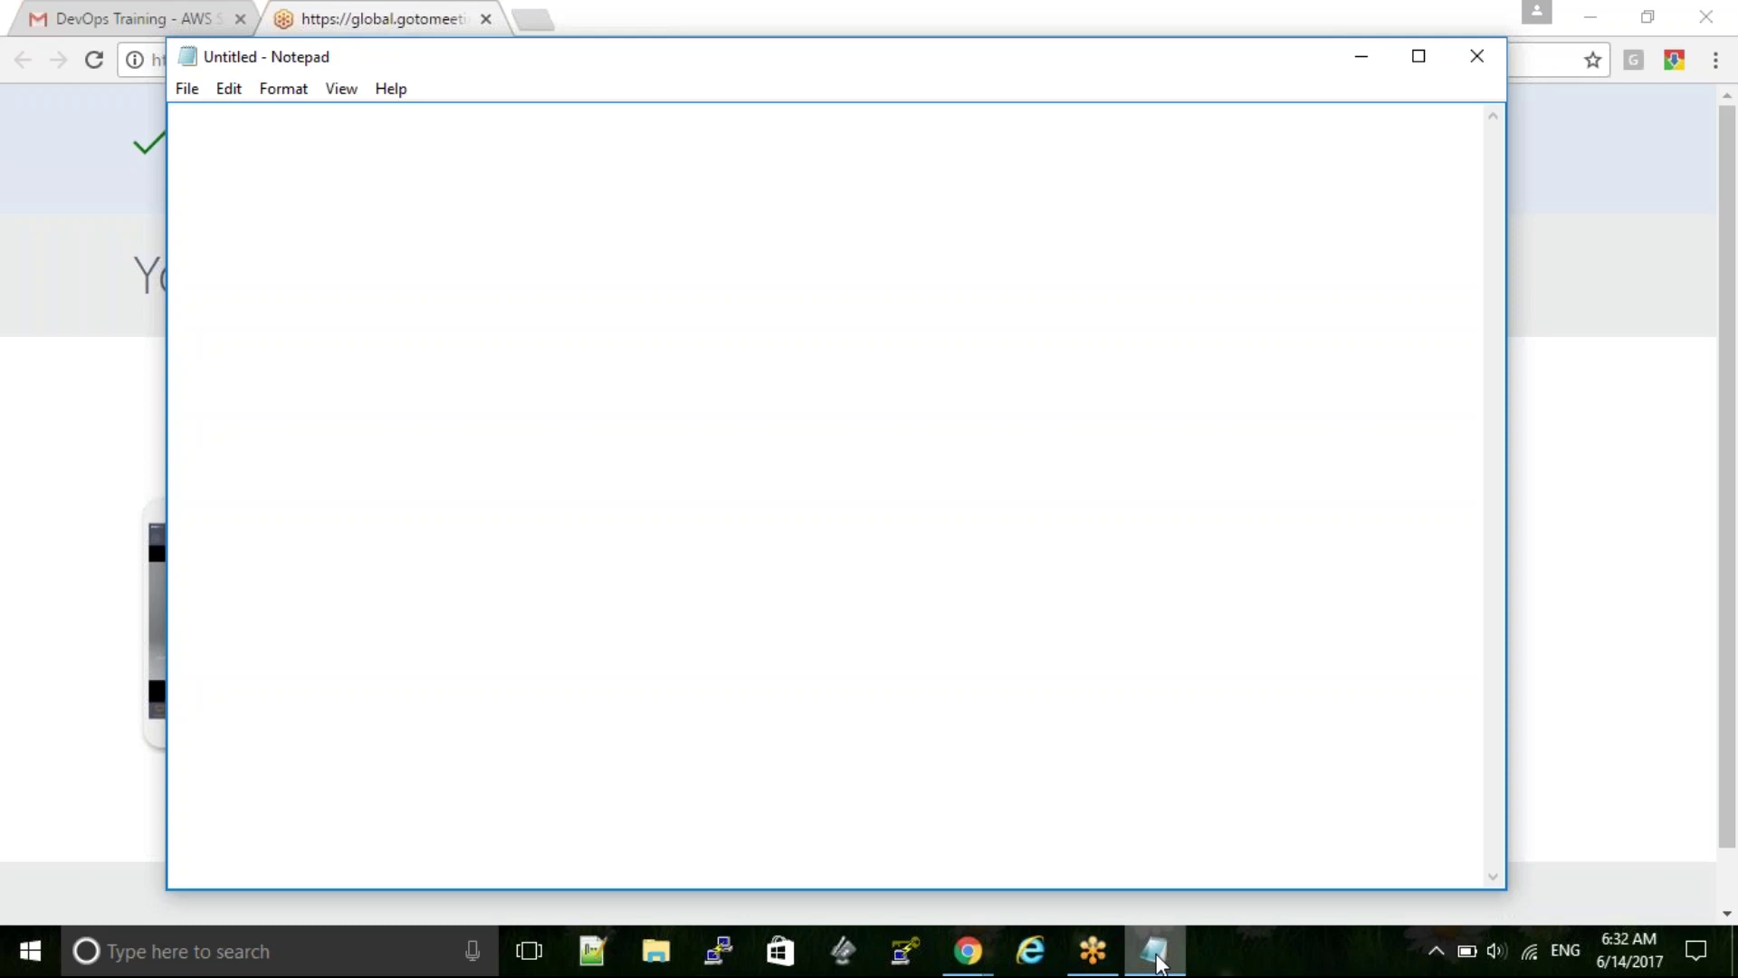
Write the heading EBS in the empty note and underline it with a row of four dashes
text(EBS)
key(Return)
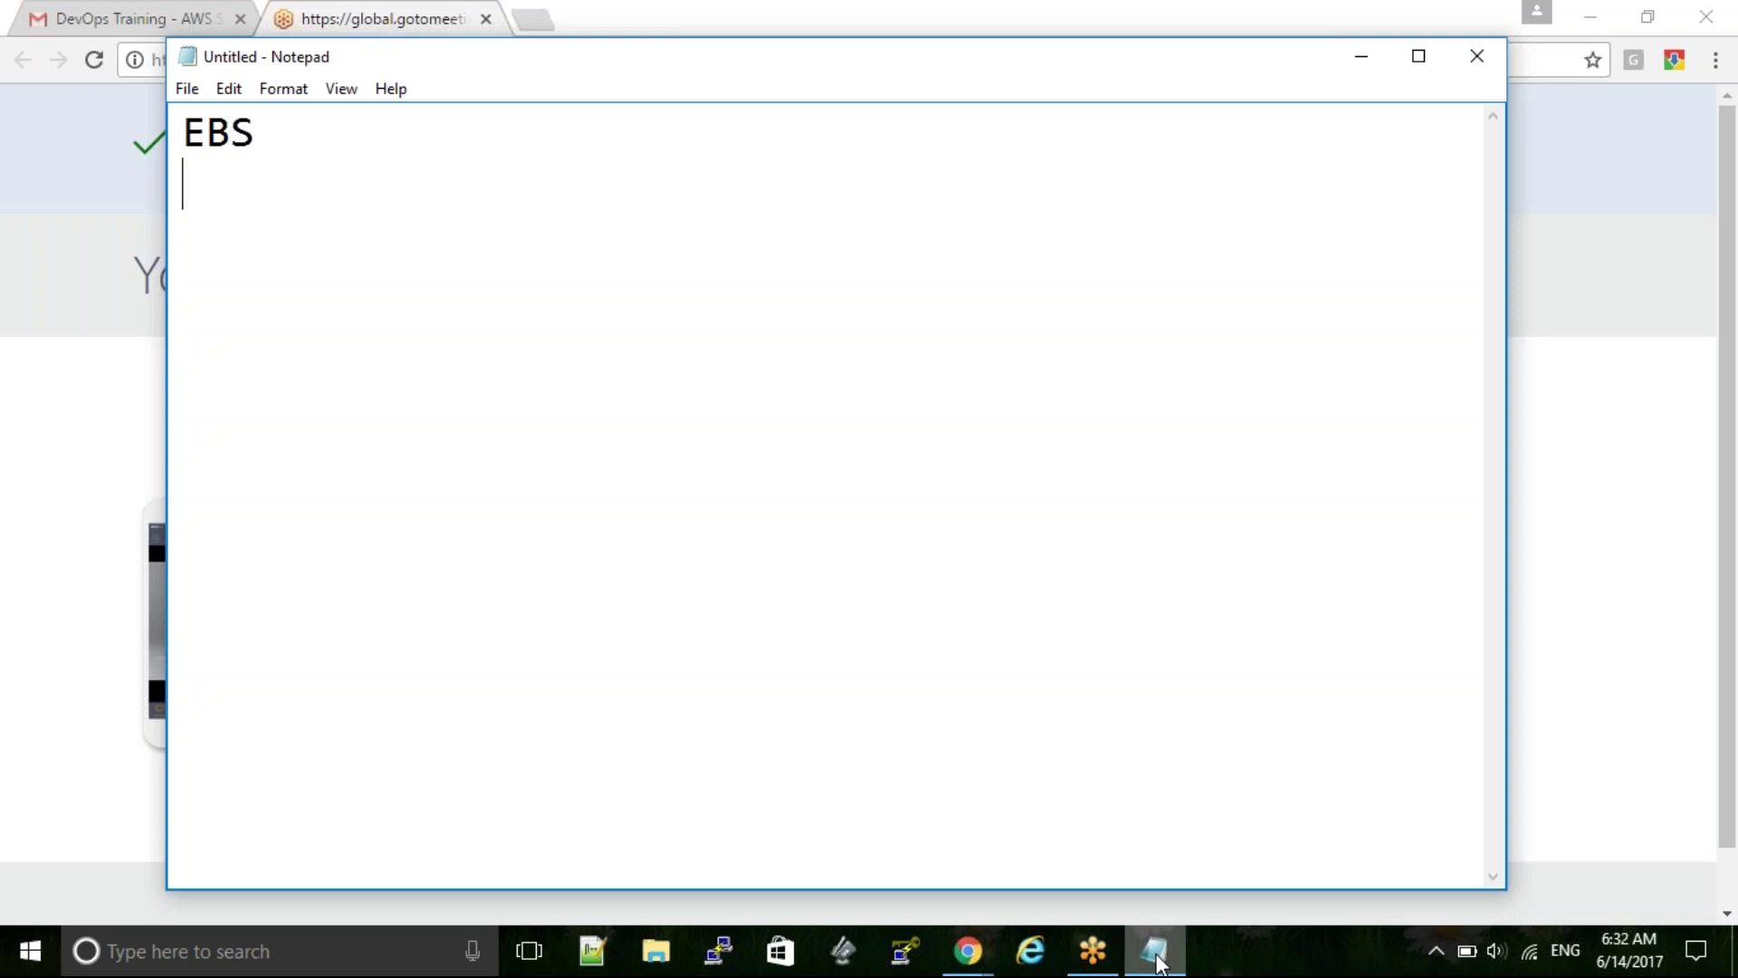
text(----)
Switch to Chrome, open aws.amazon.com in a new tab and sign in to the AWS console with the prefilled credentials
click(537, 15)
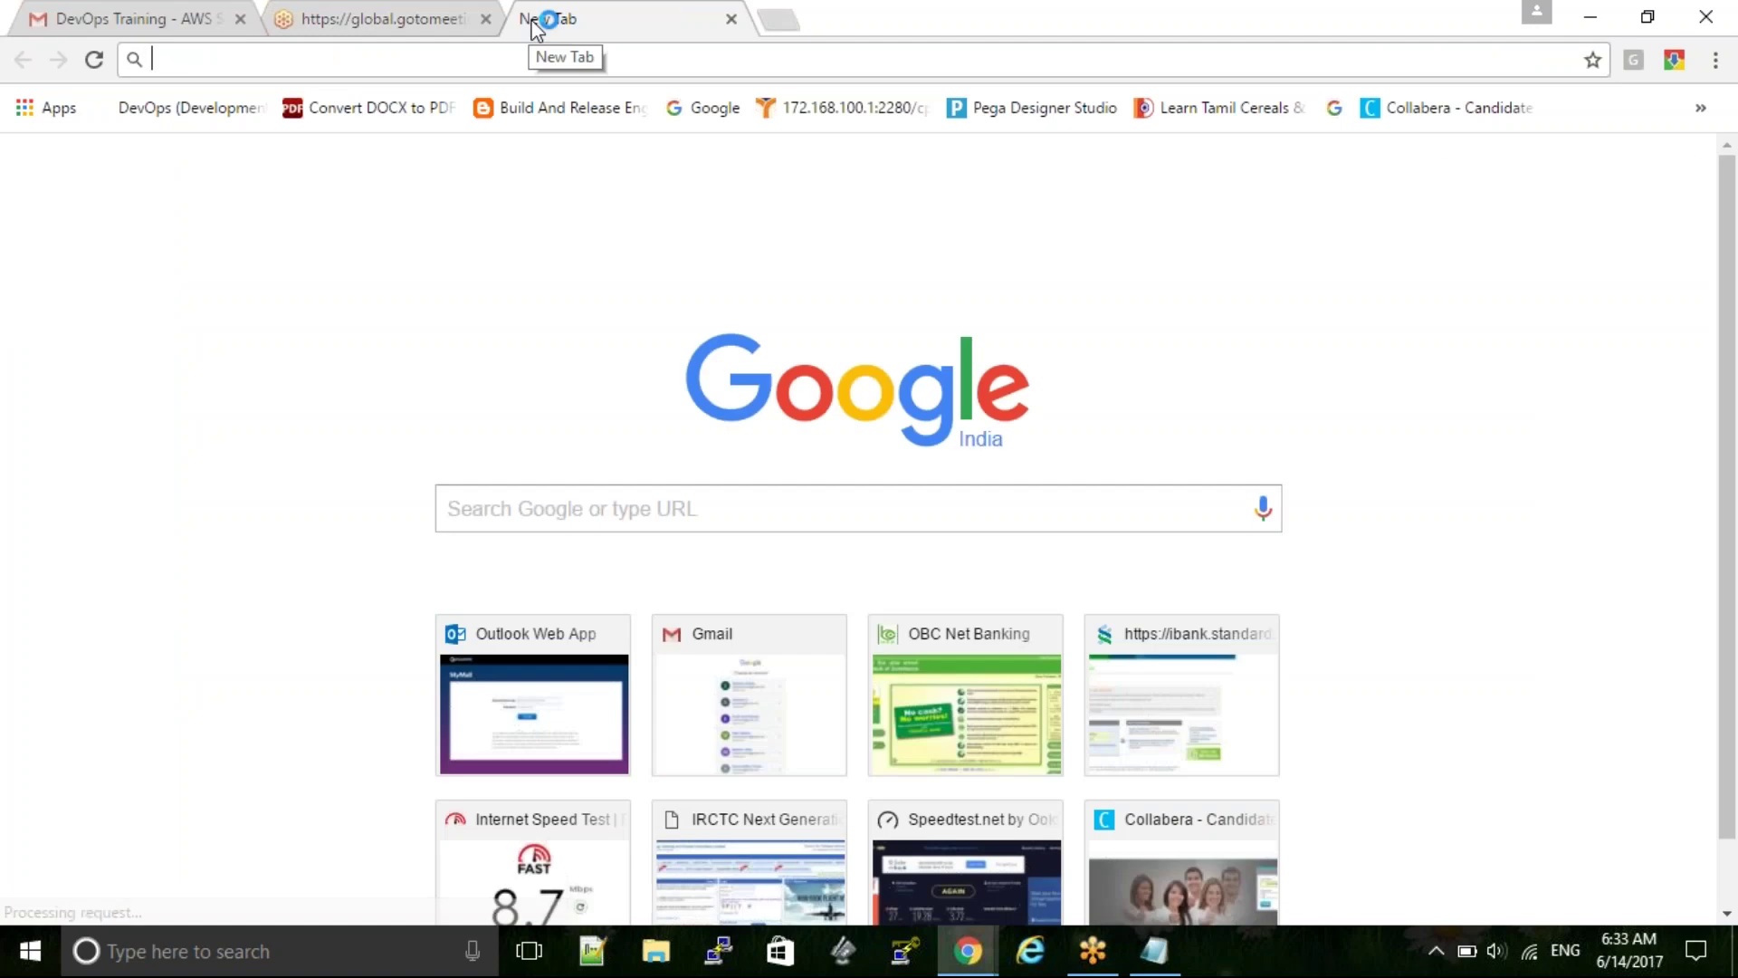
text(a)
key(Return)
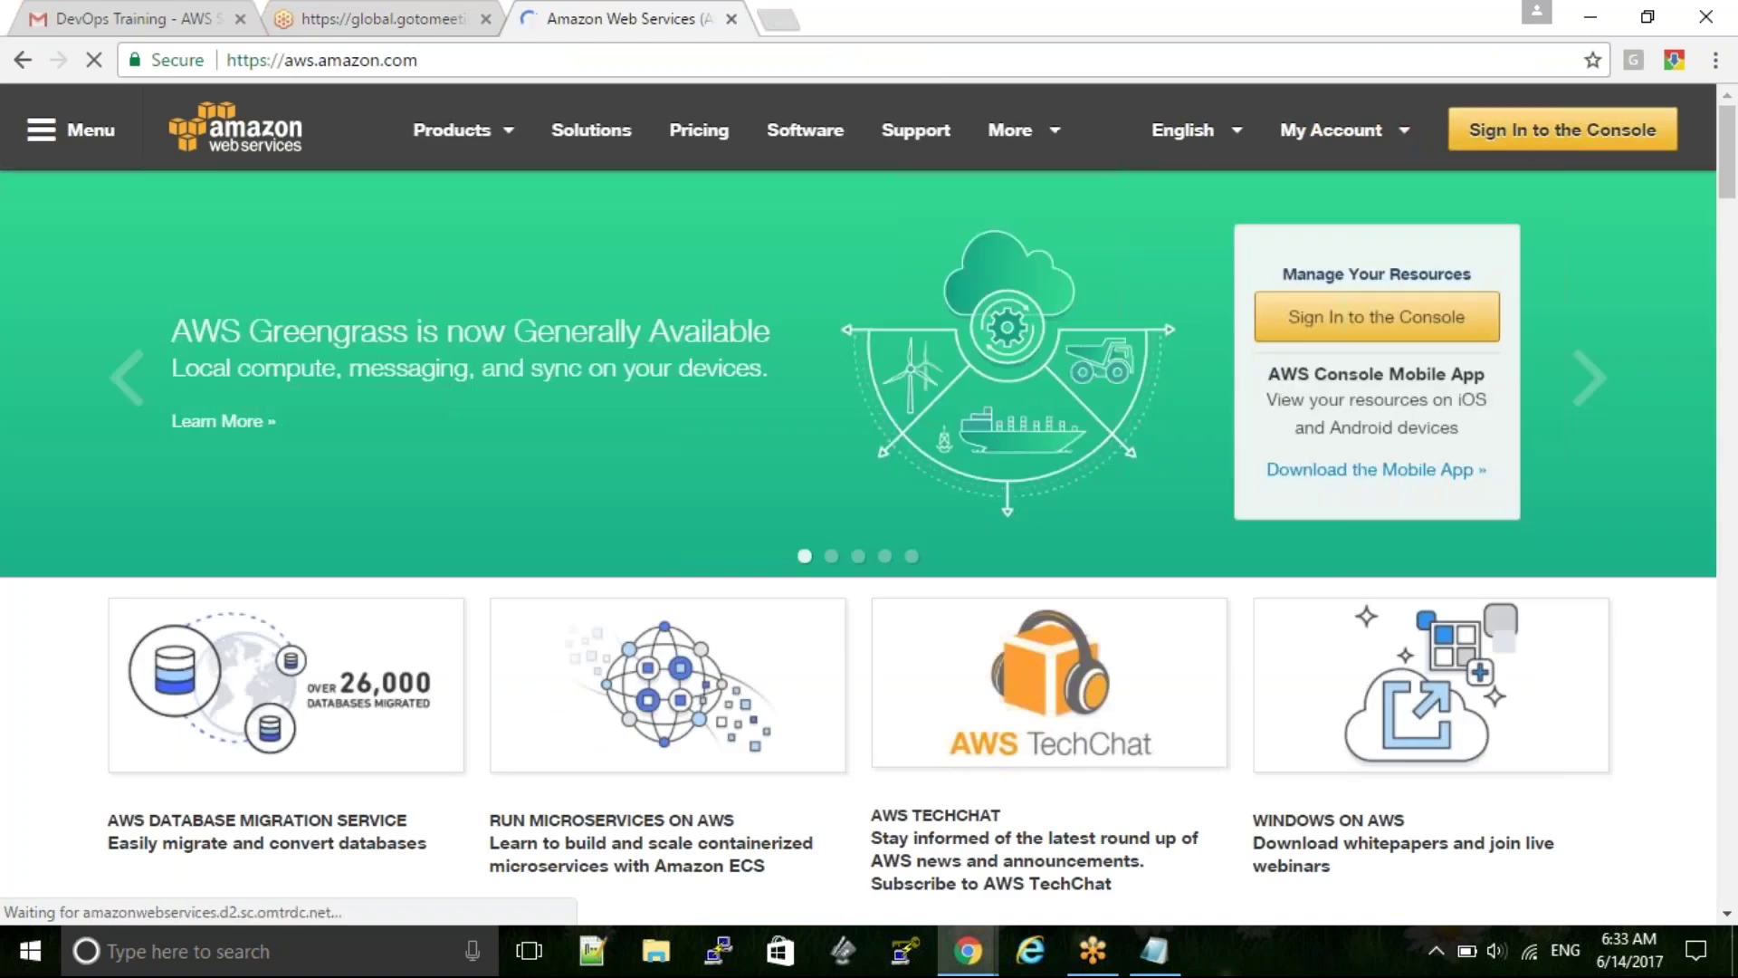
click(1563, 129)
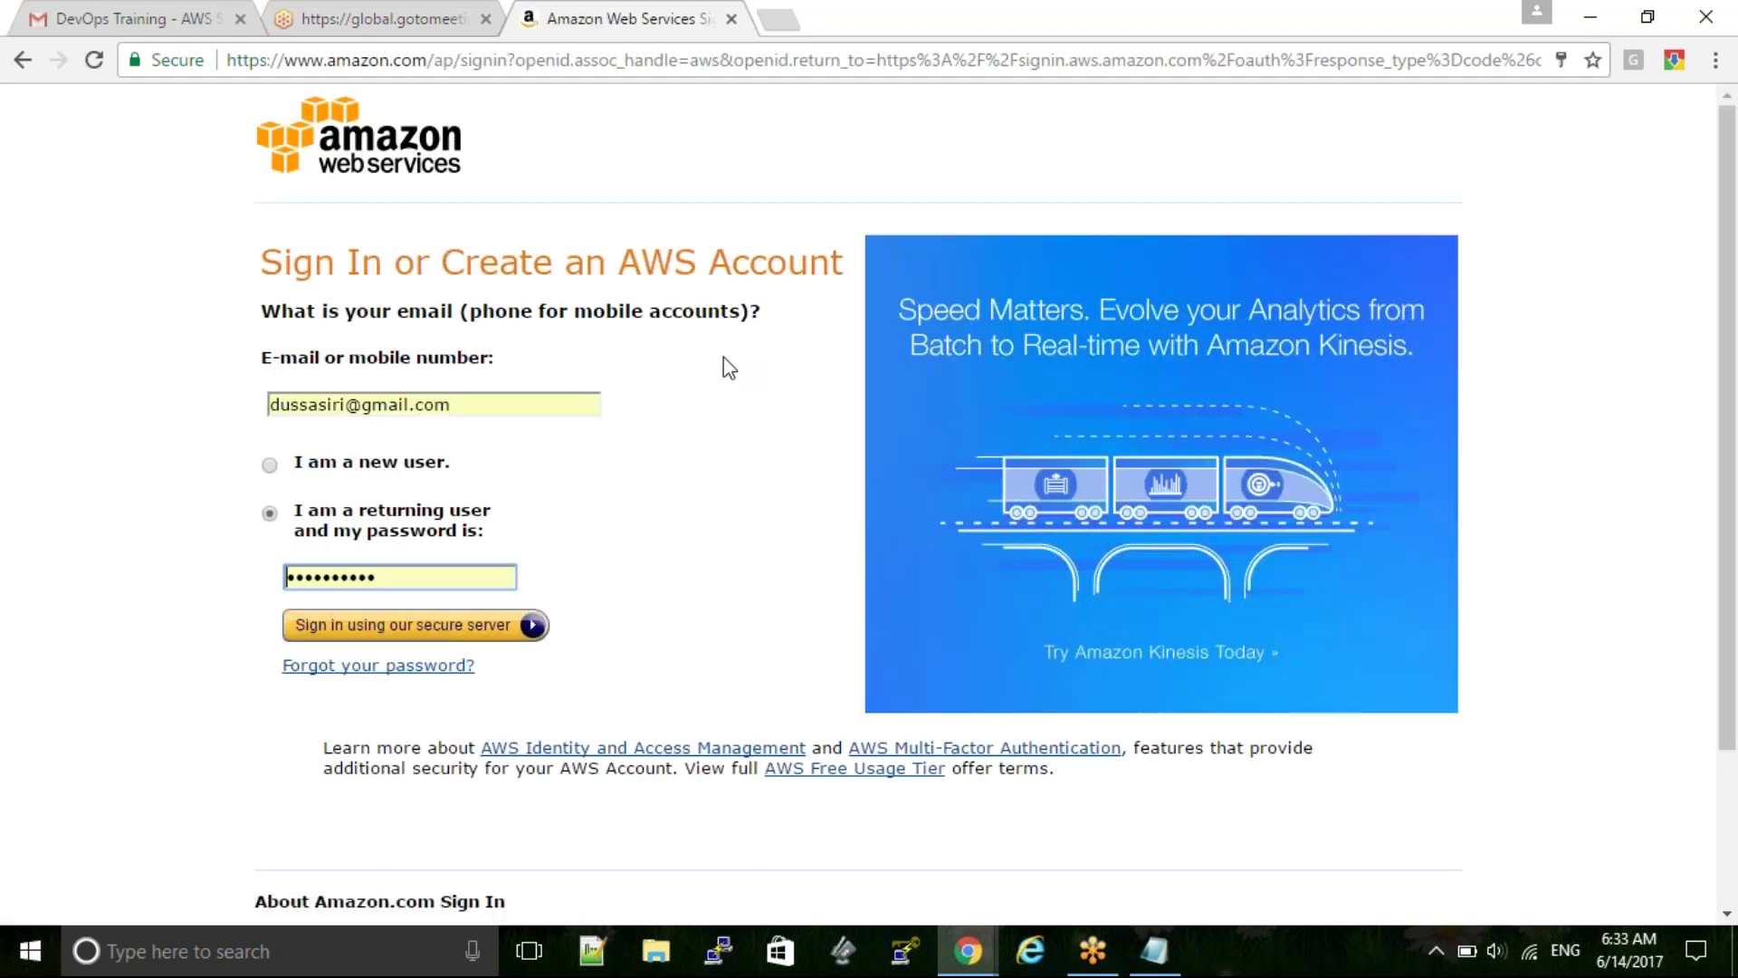
click(414, 638)
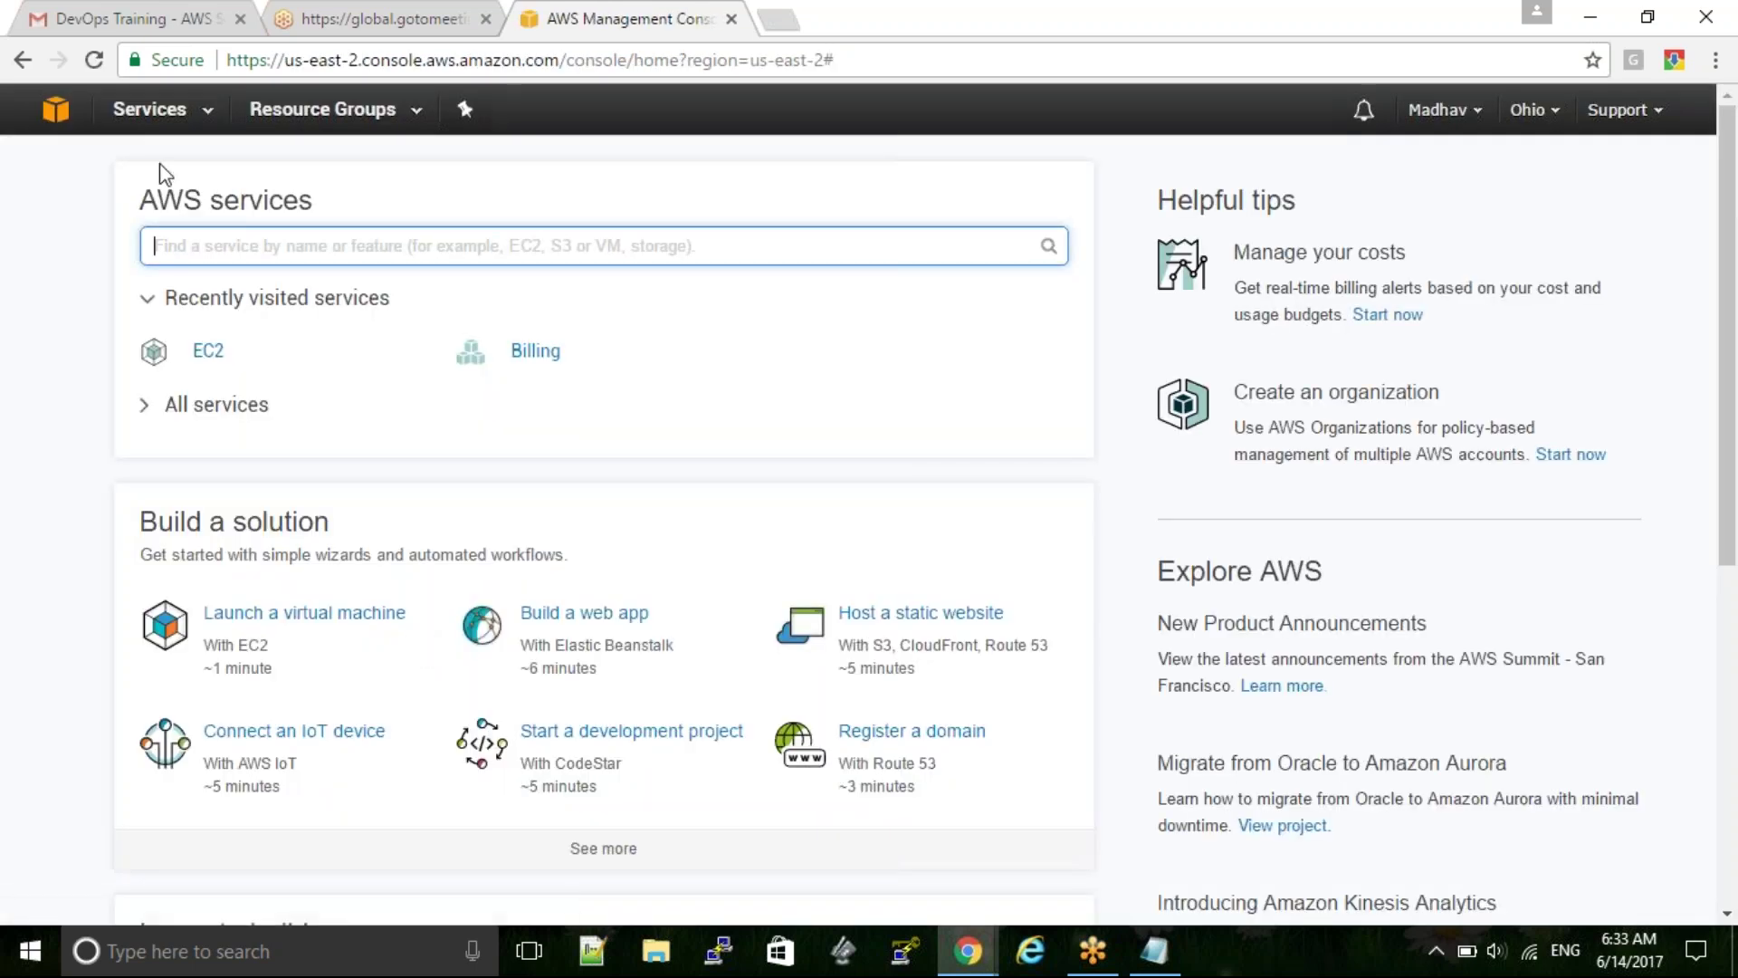
Search the AWS services list for "ebs" and clear the search term
click(157, 129)
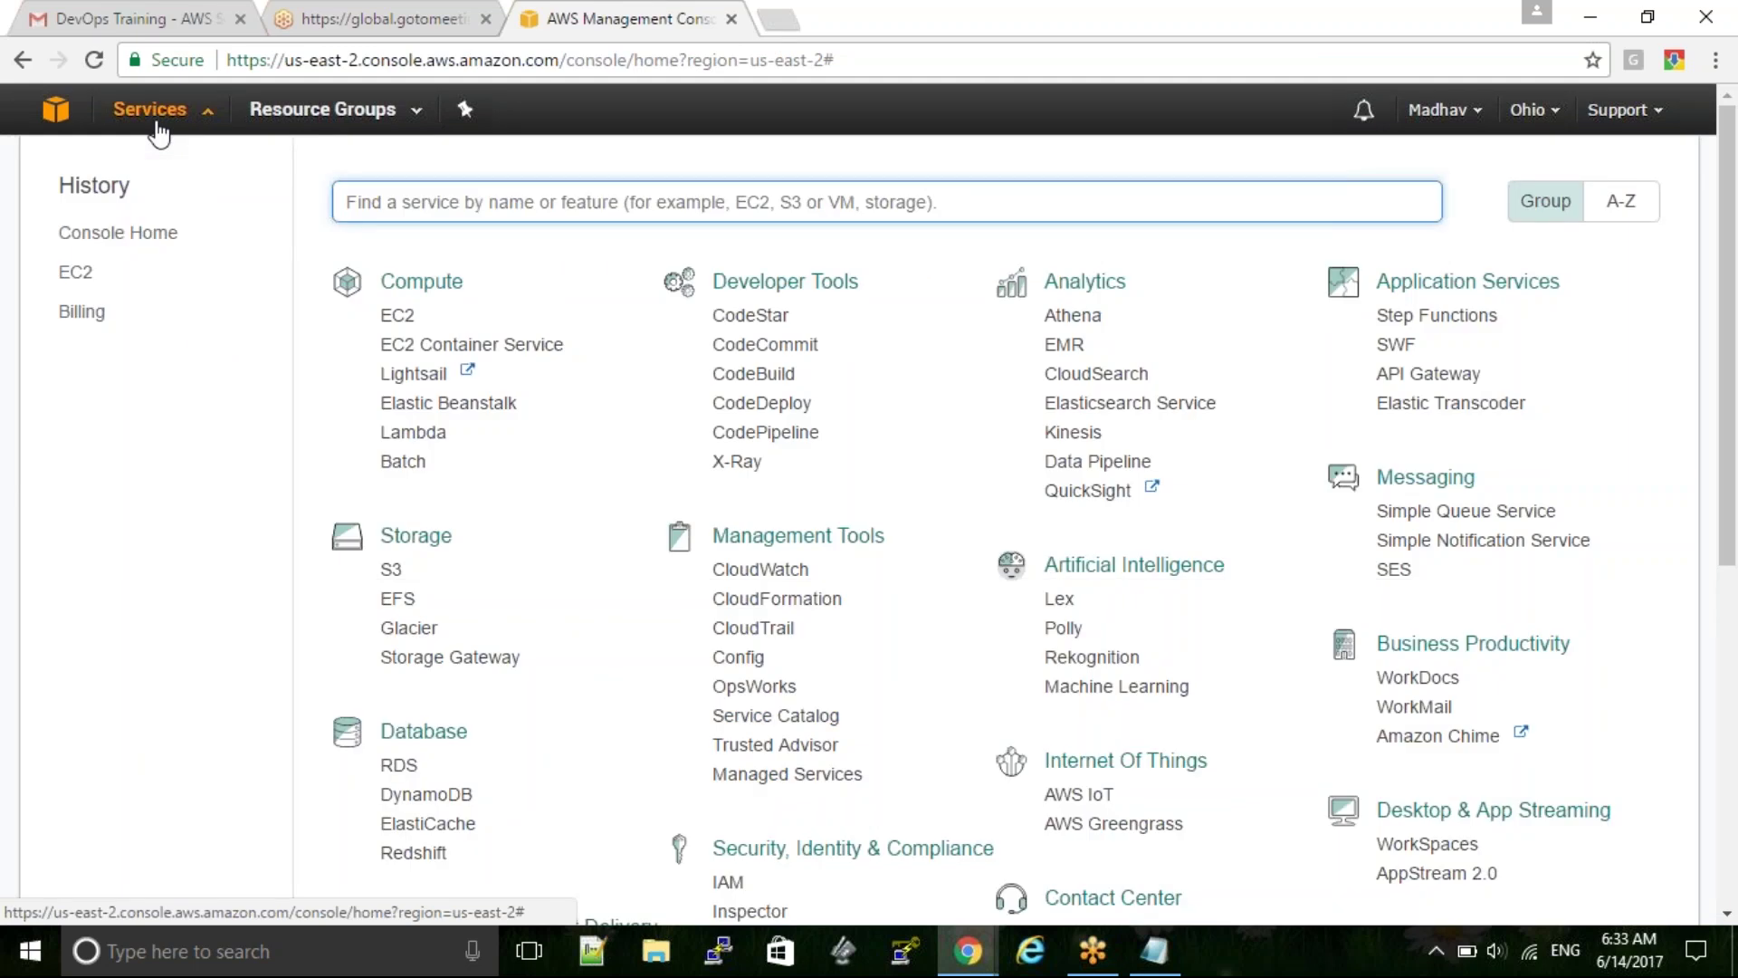
text(e)
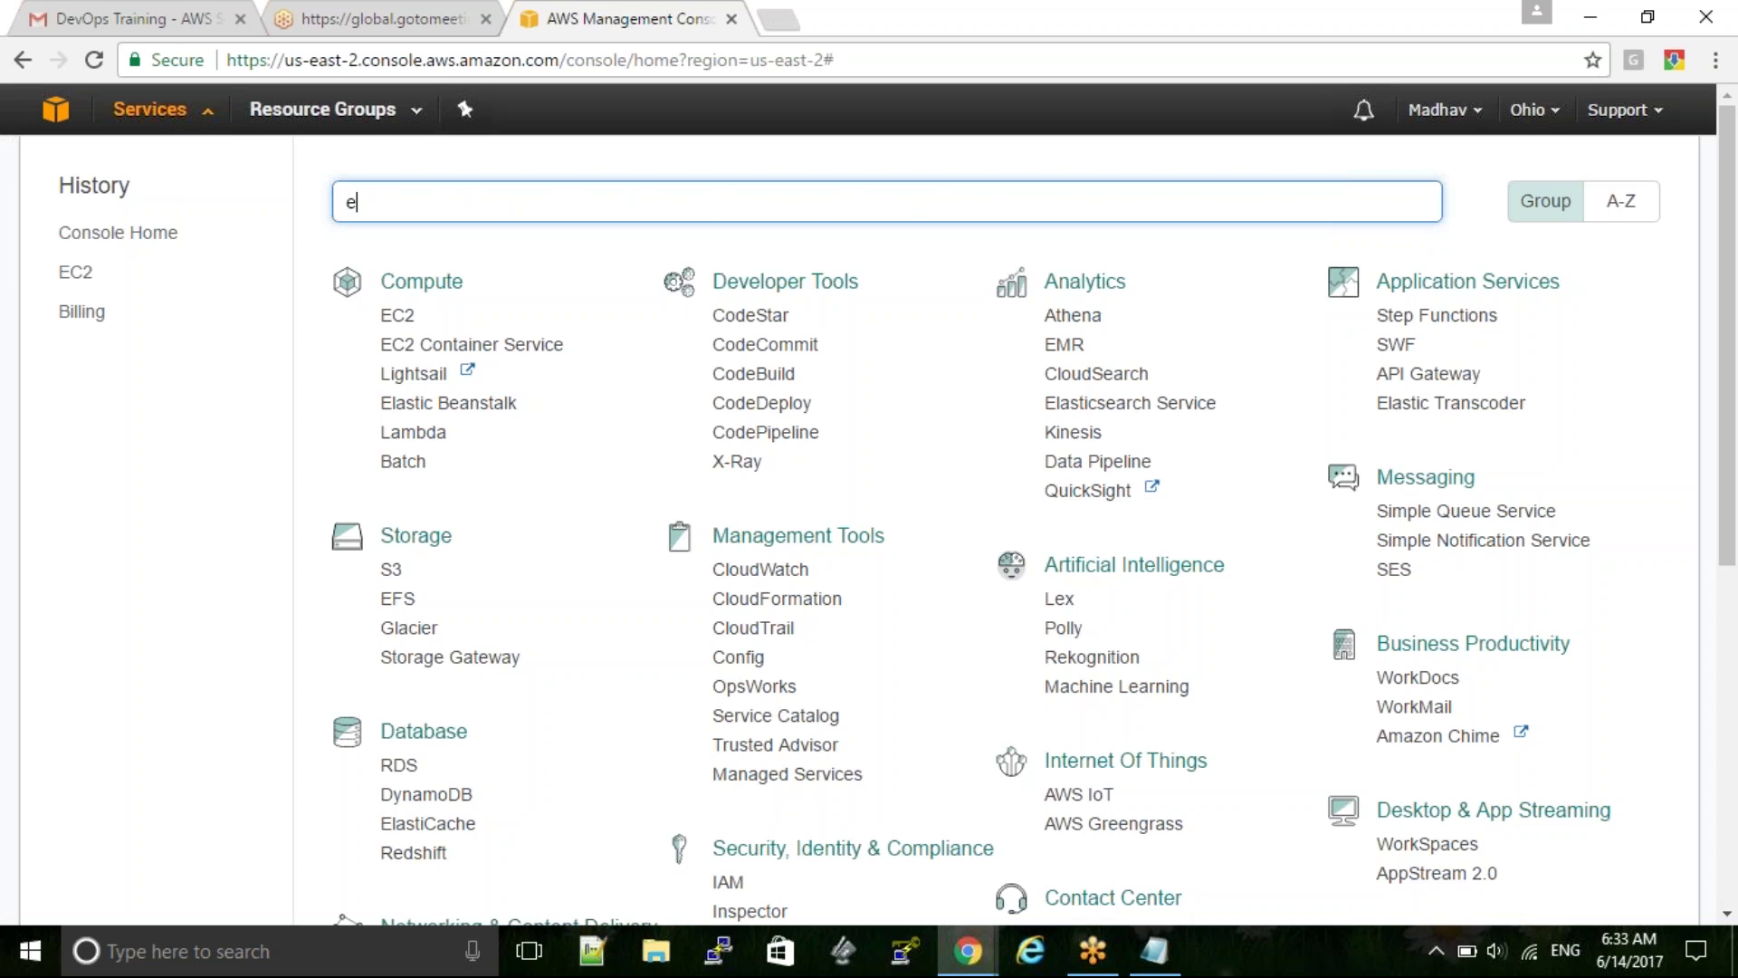
text(bs)
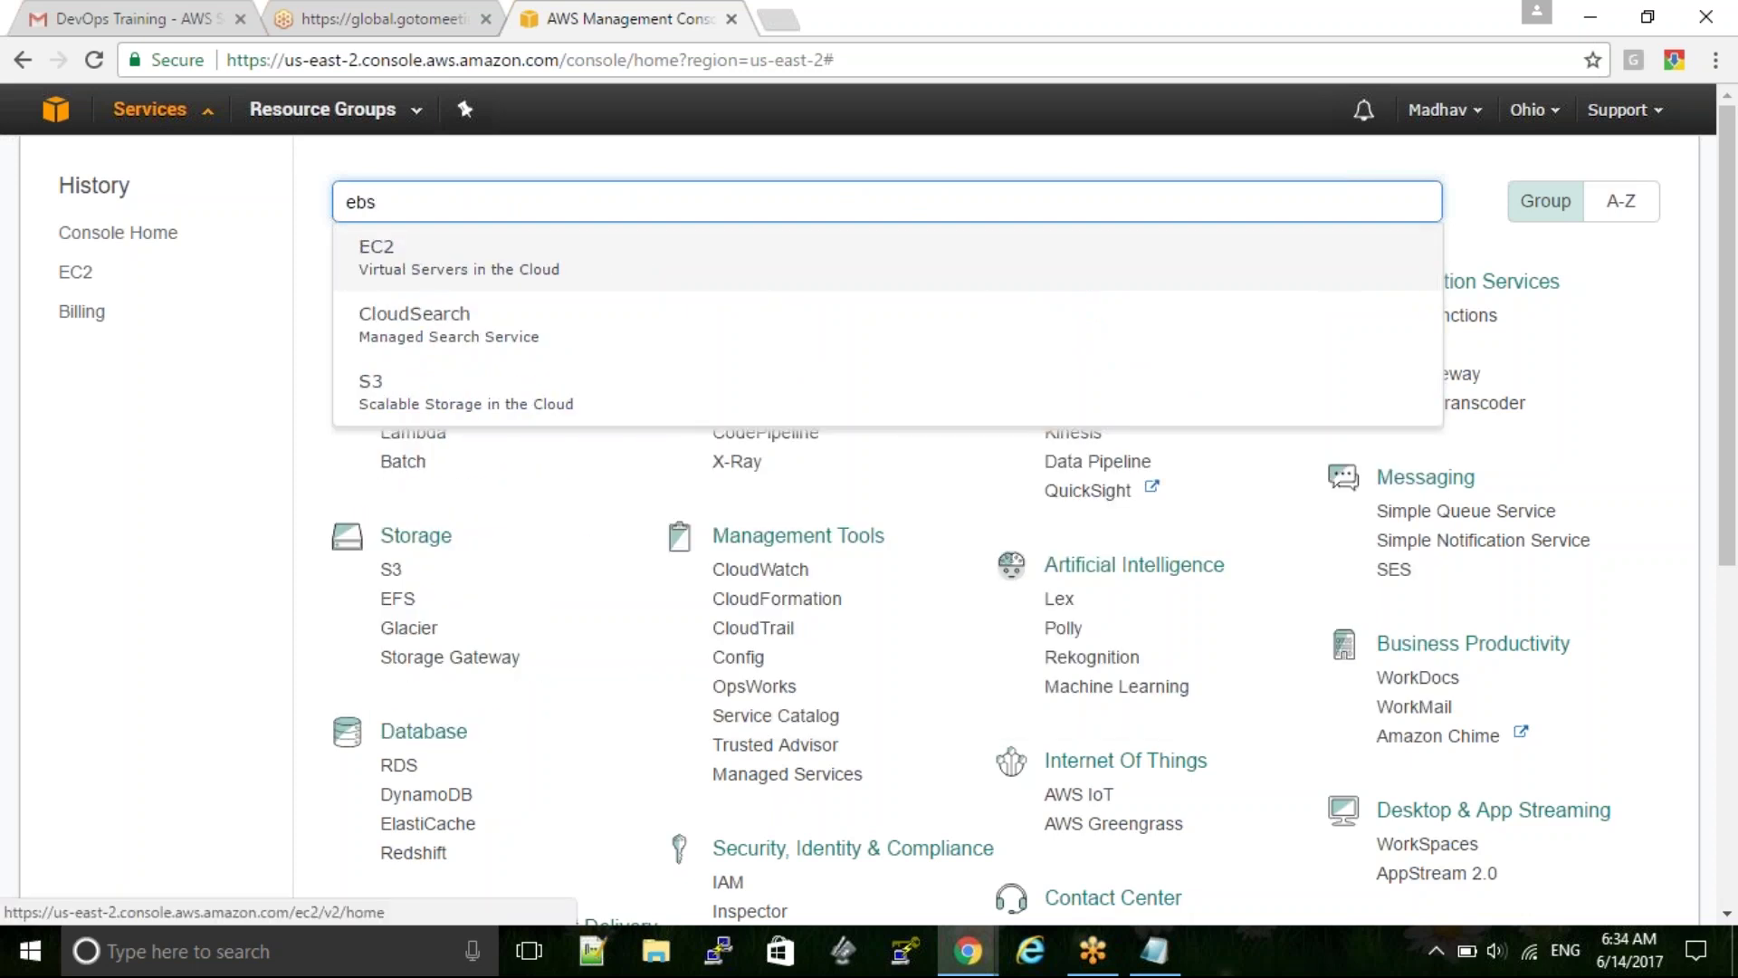
click(216, 443)
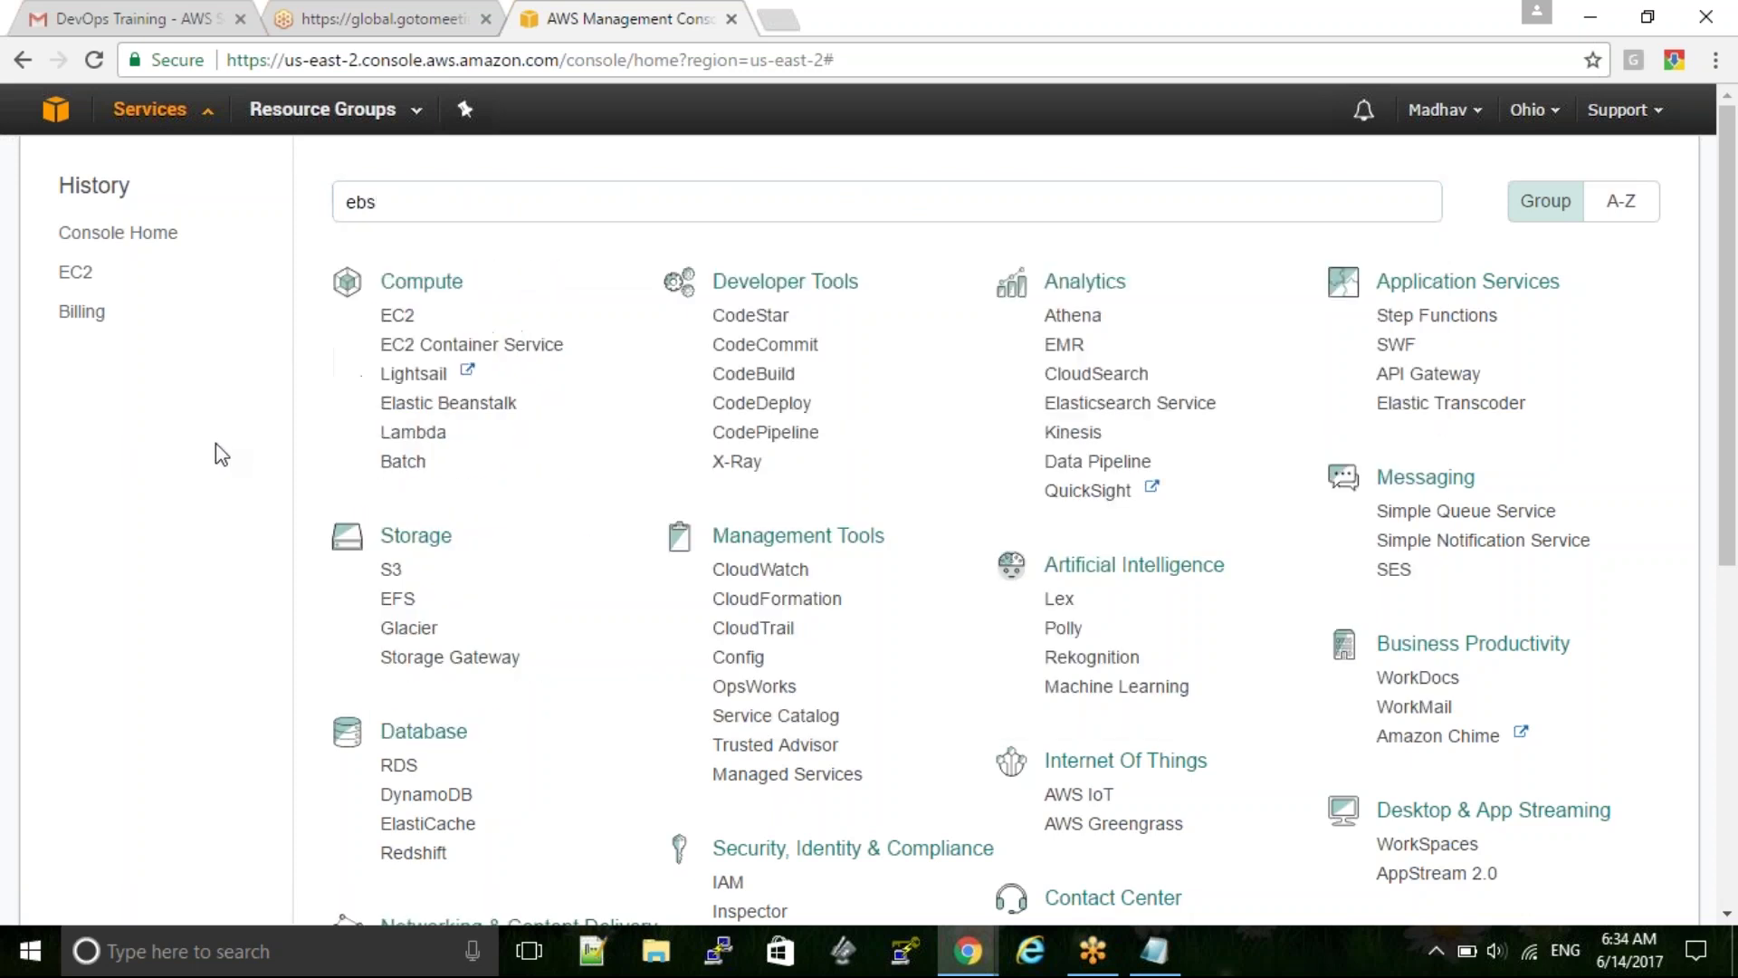
click(483, 206)
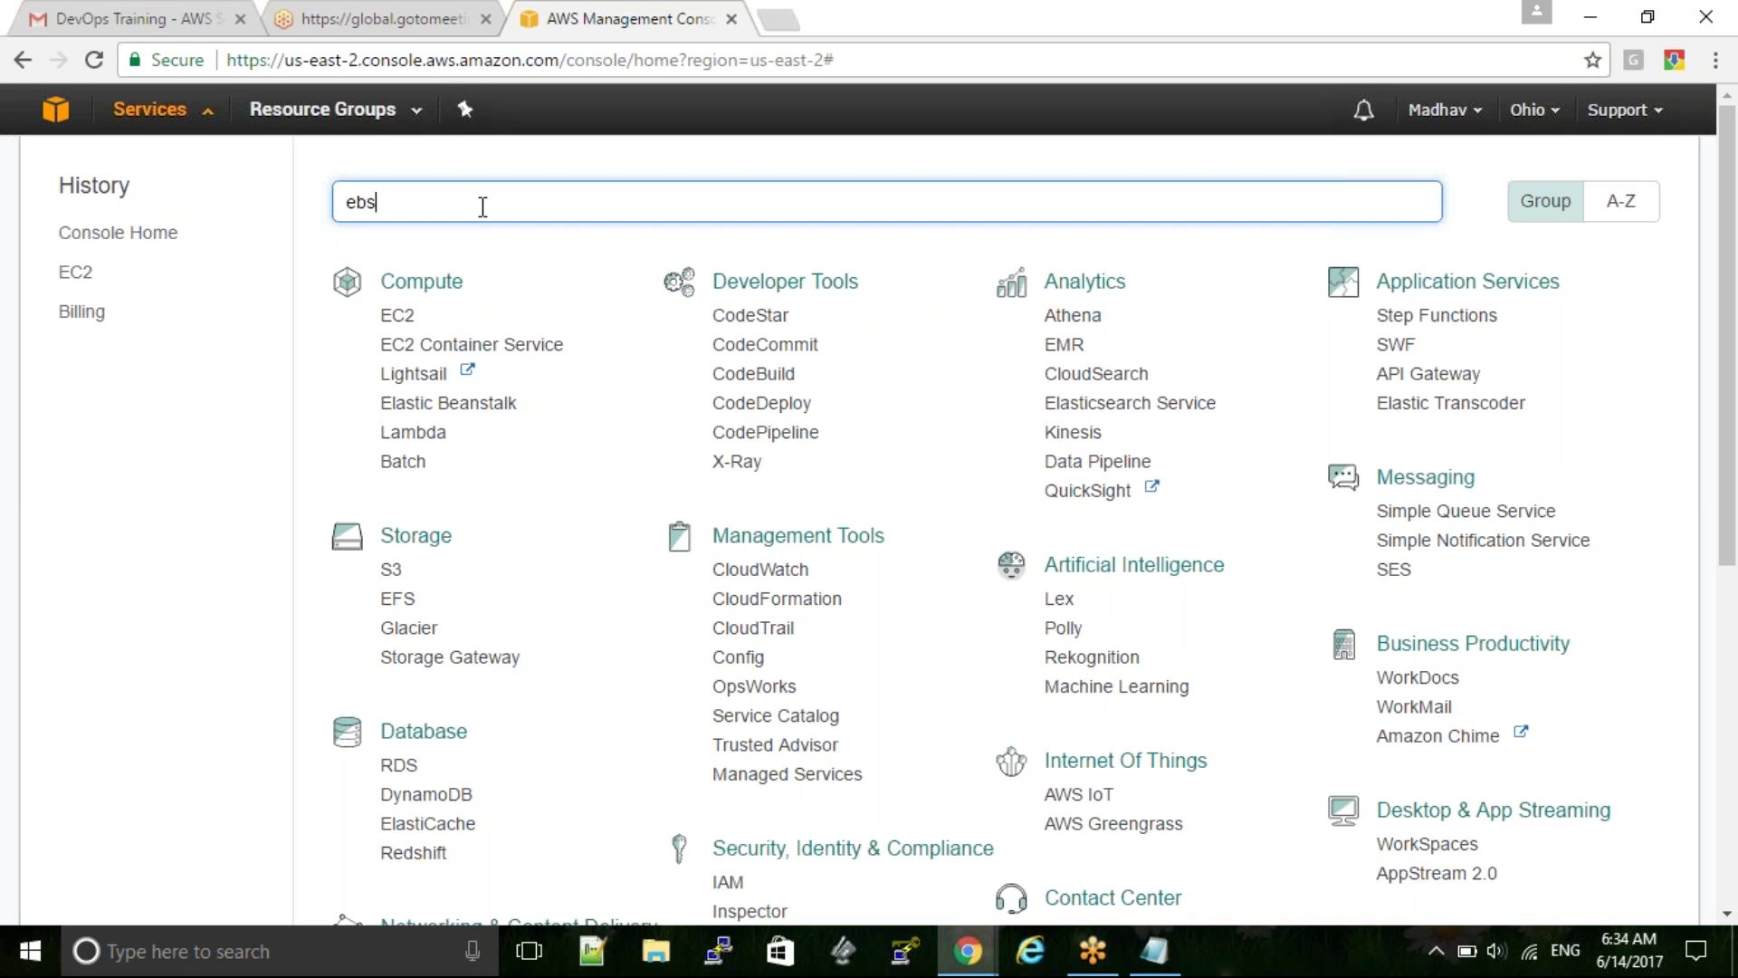
key(BackSpace)
key(BackSpace)
key(BackSpace)
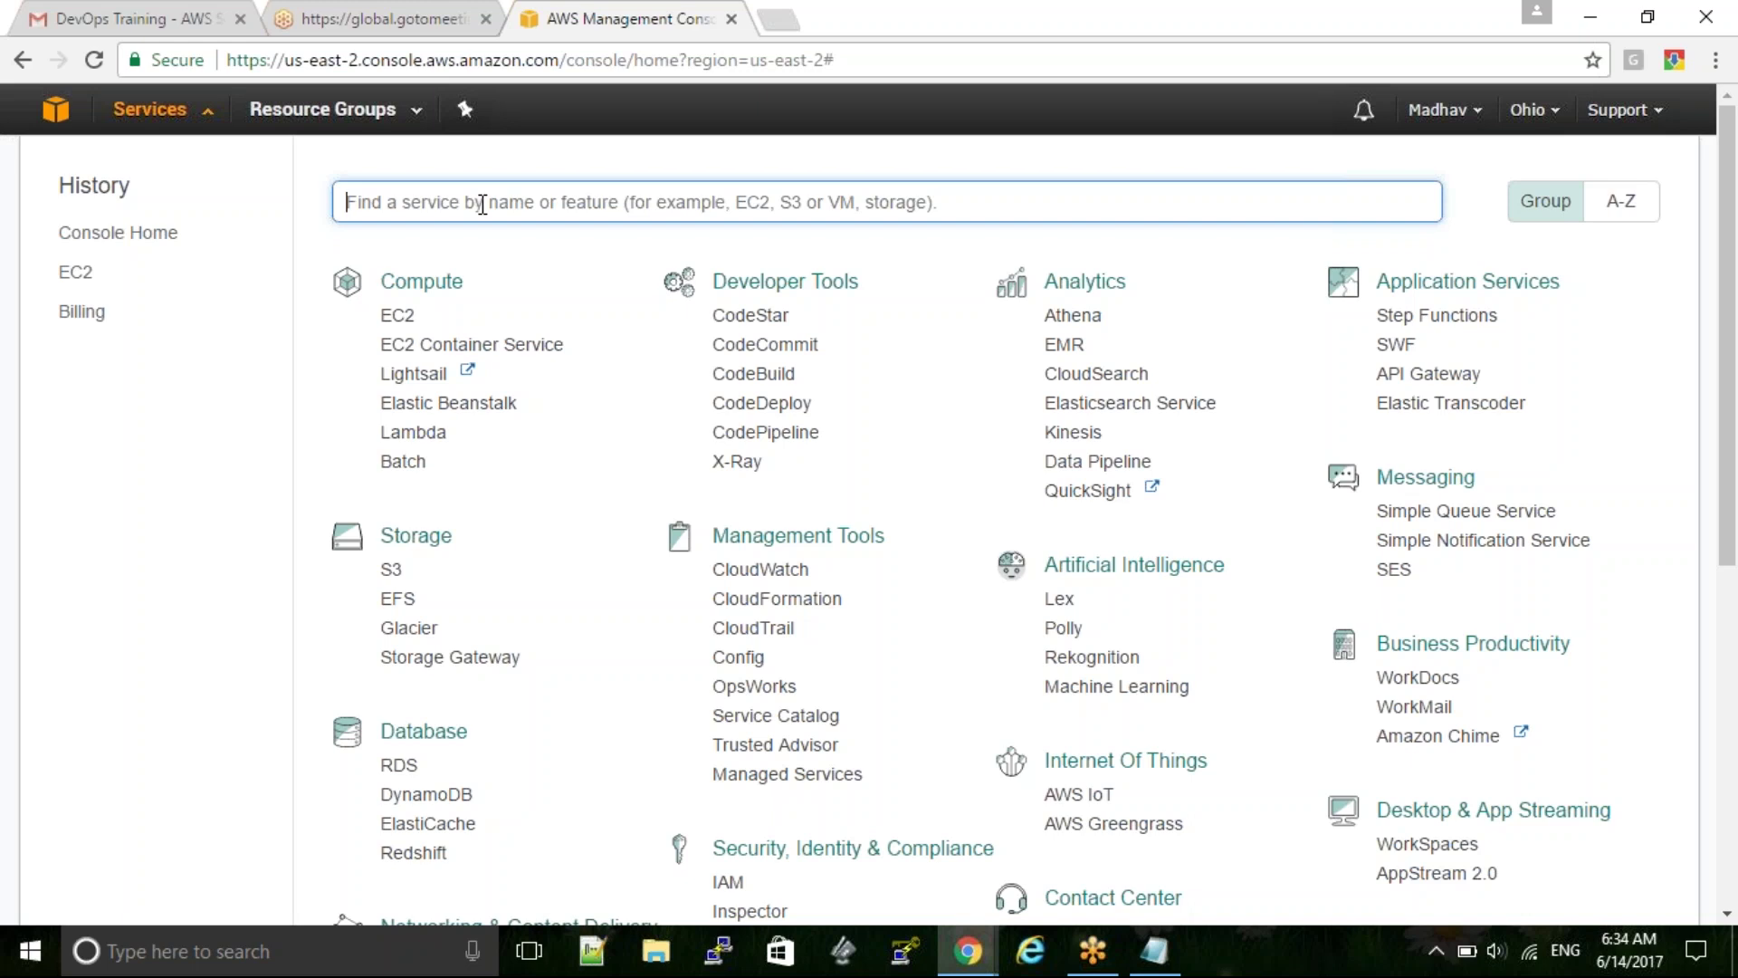
Open the Elastic Block Store volumes in EC2 and name the existing 8 GiB volume Default-EBS
click(73, 274)
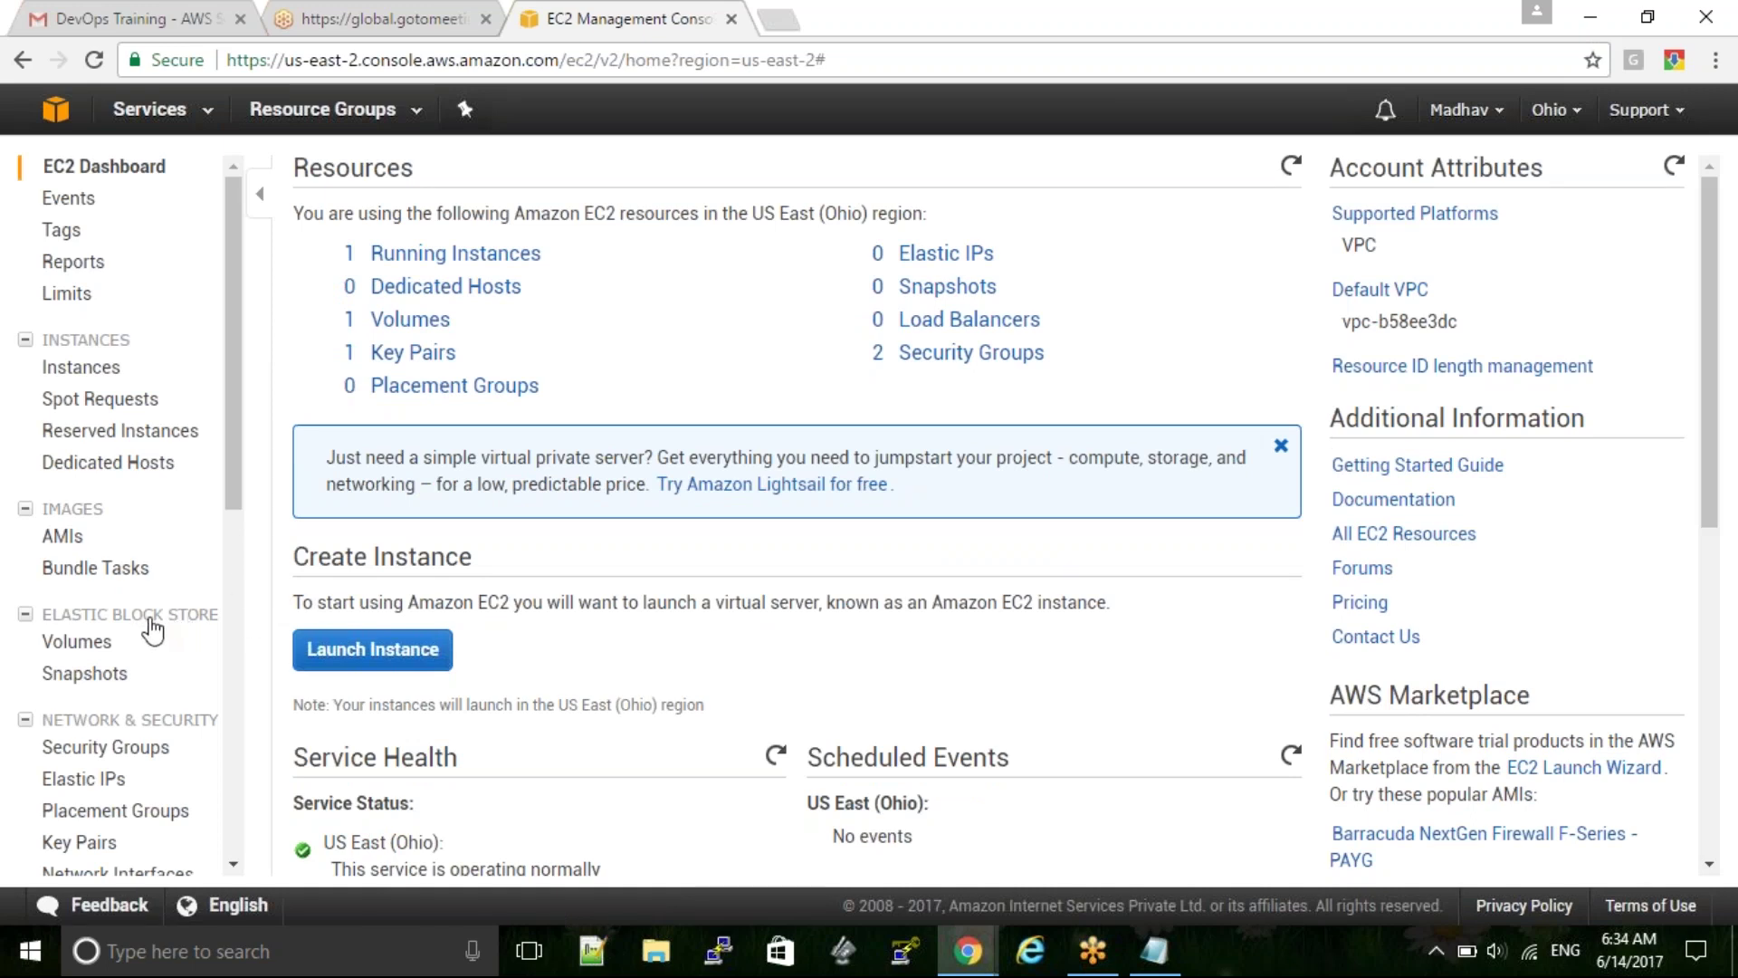
click(149, 634)
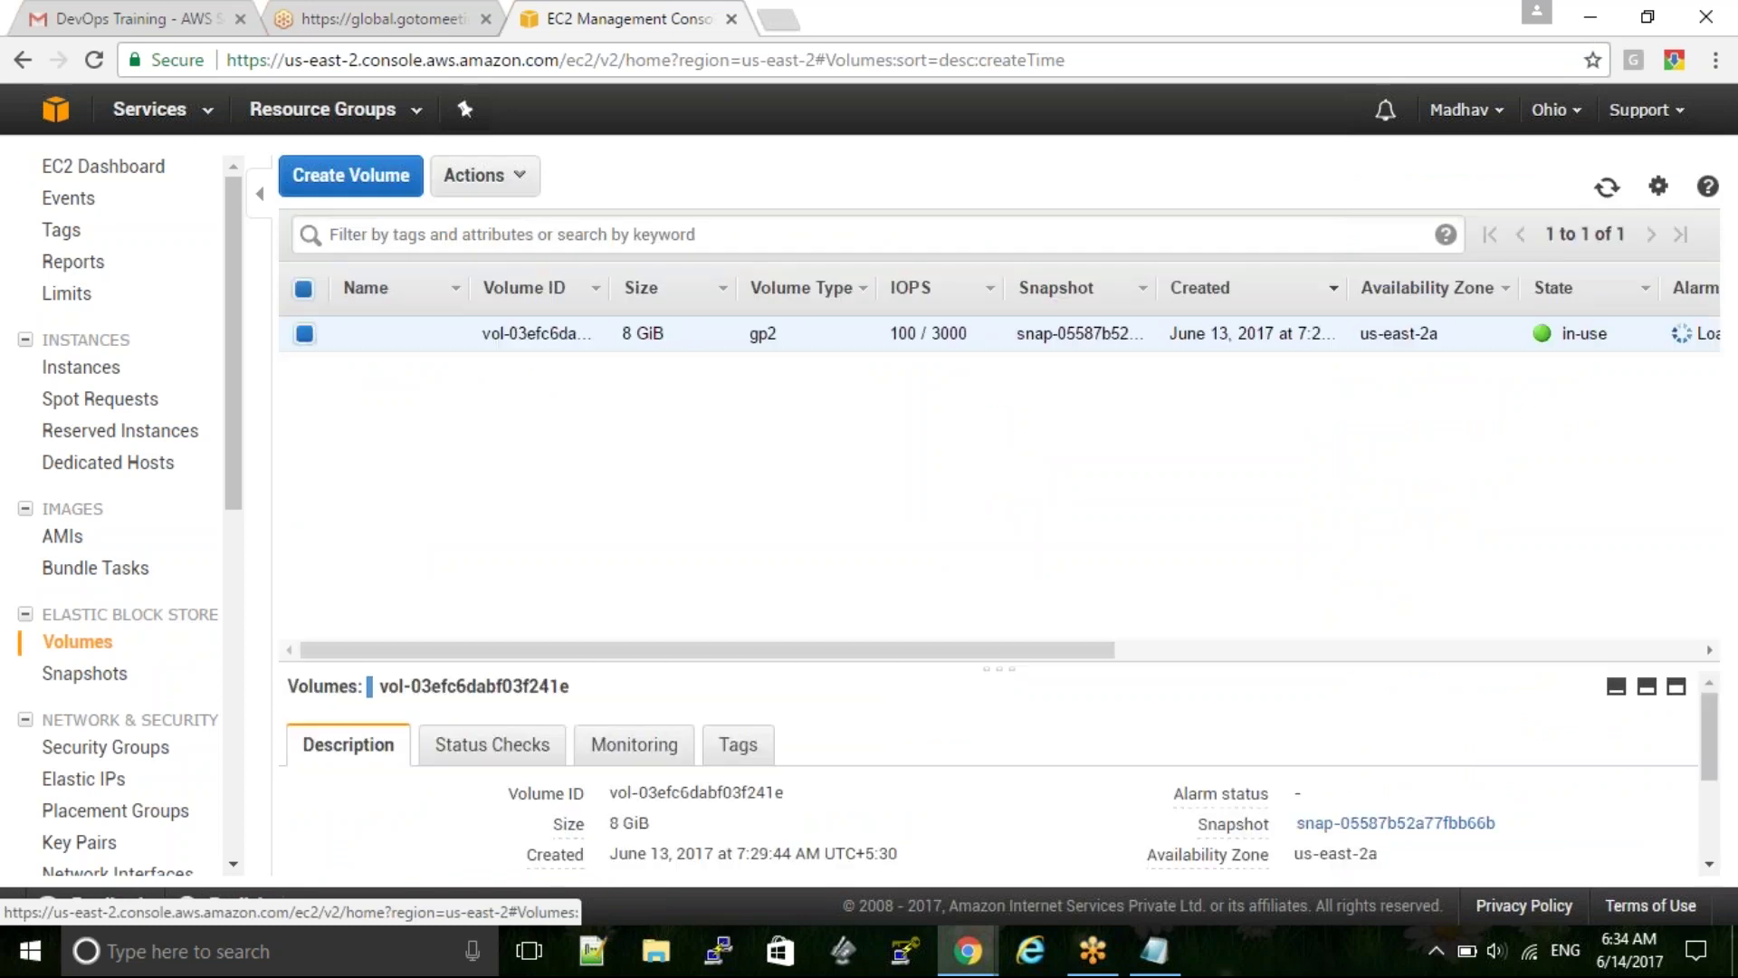
click(446, 335)
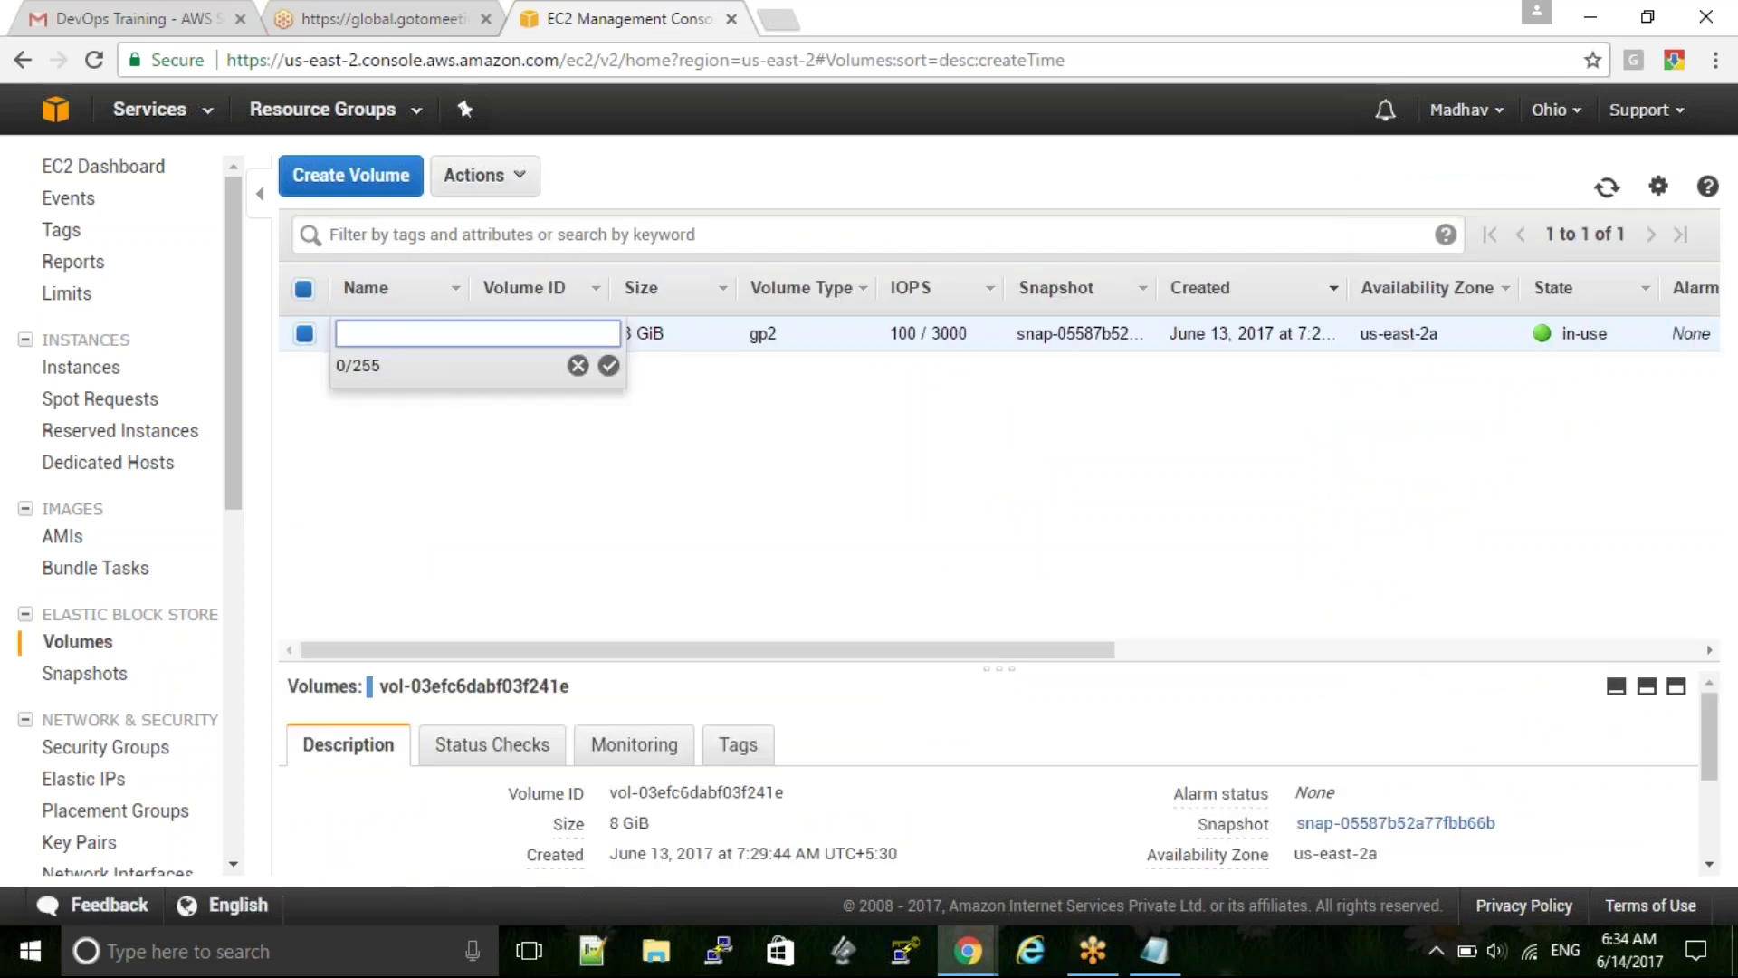
text(Default-EBS)
click(609, 365)
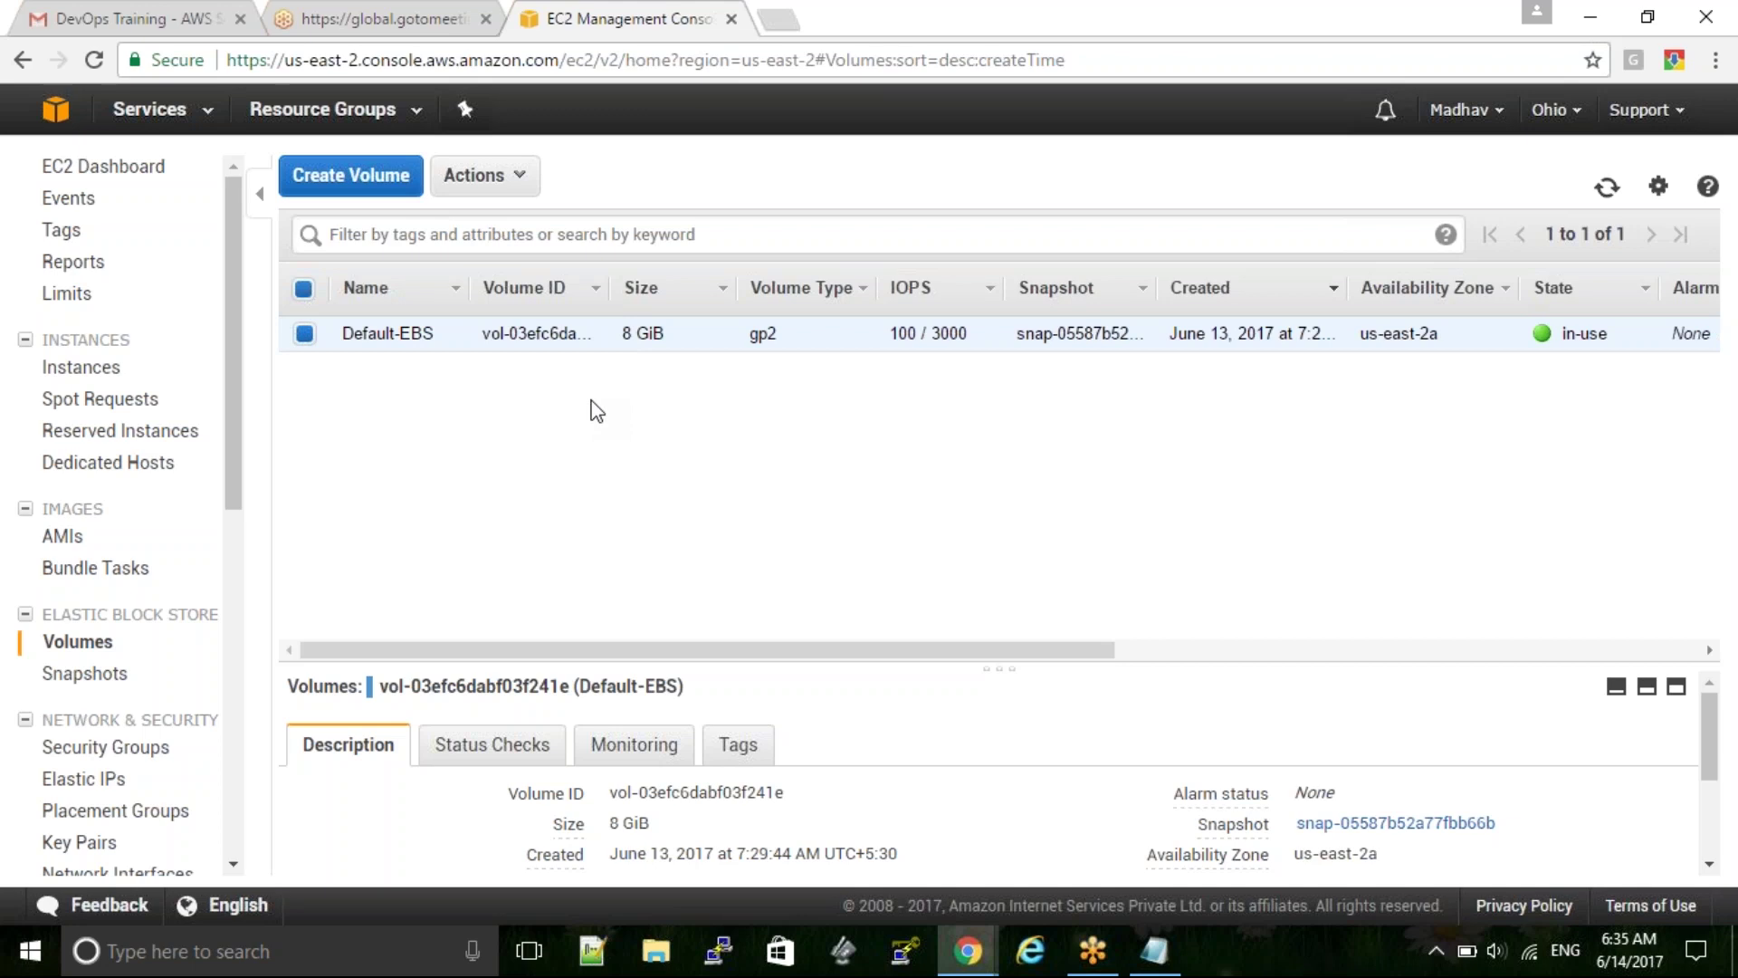
double_click(626, 335)
click(627, 338)
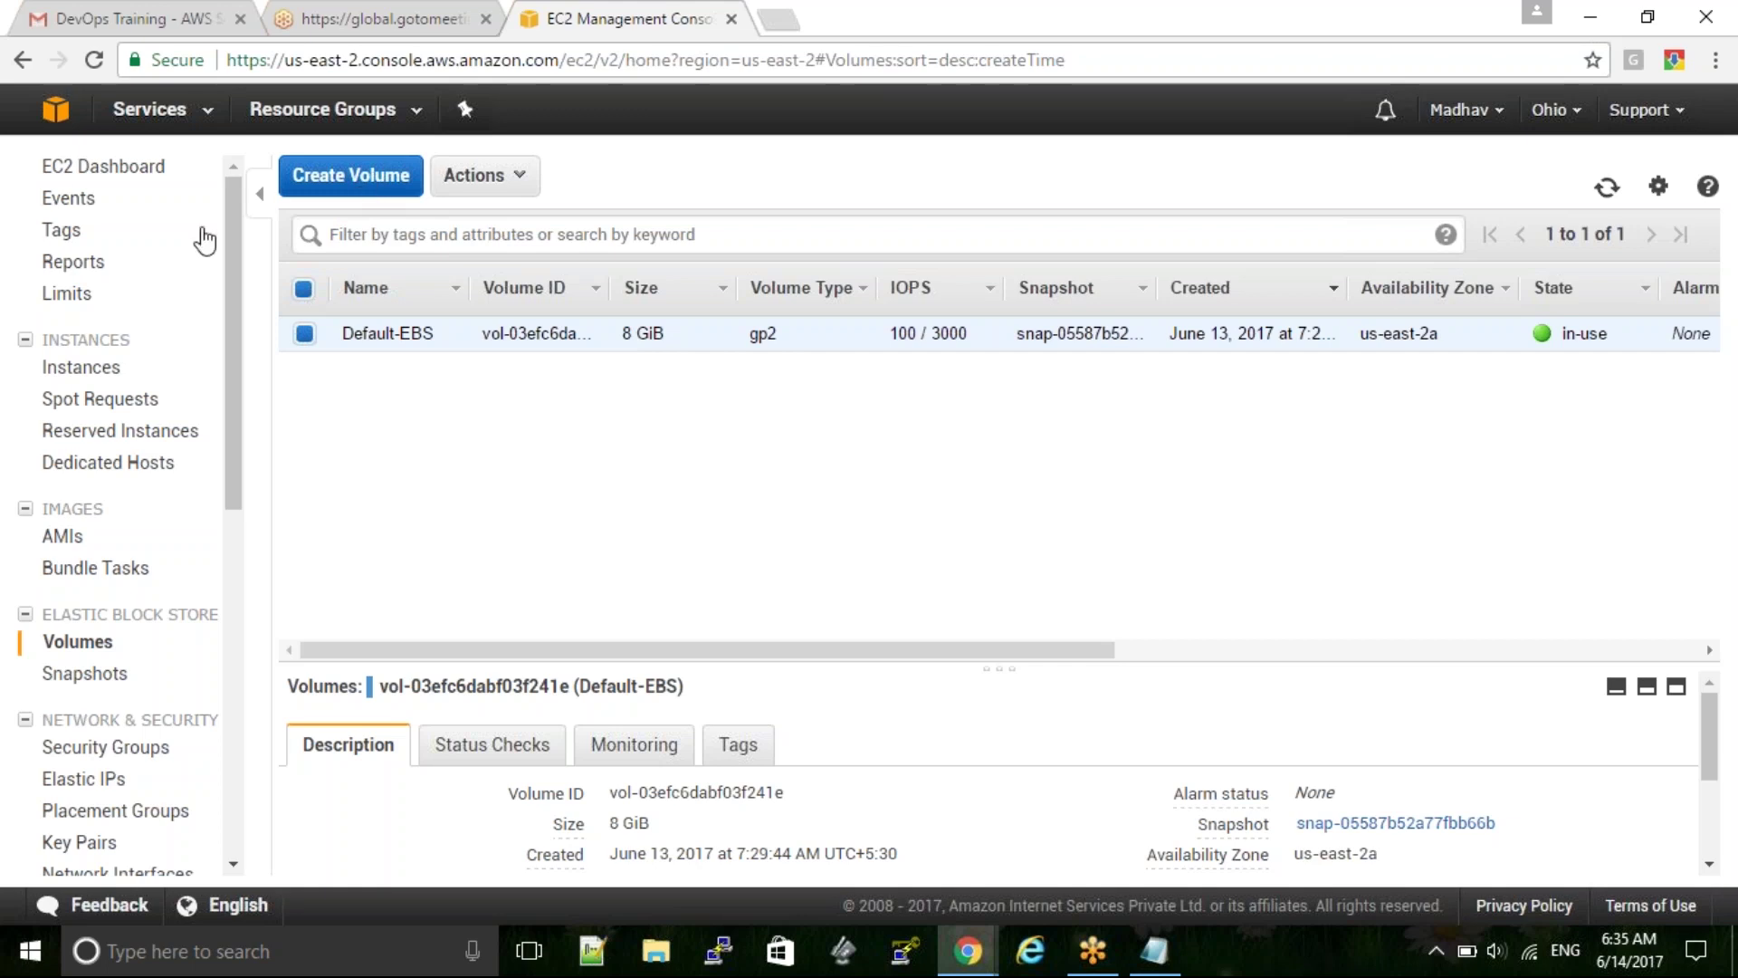
Return to the EC2 Dashboard and sign out of the AWS account
click(82, 176)
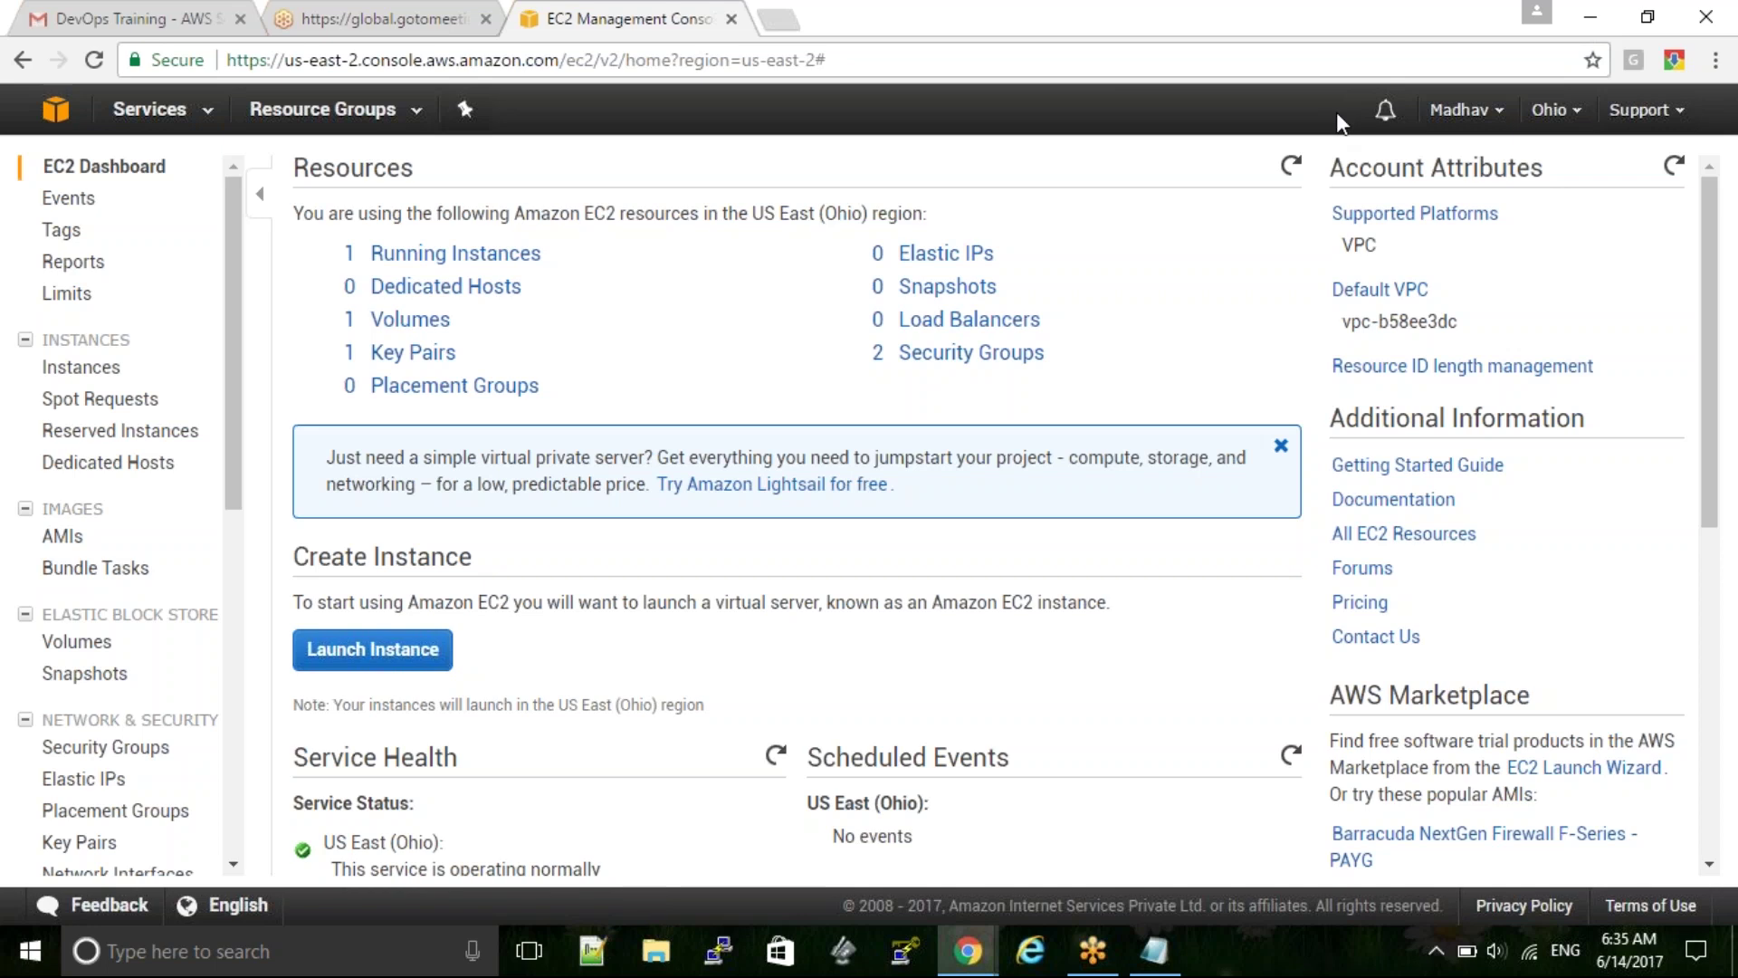
click(1468, 128)
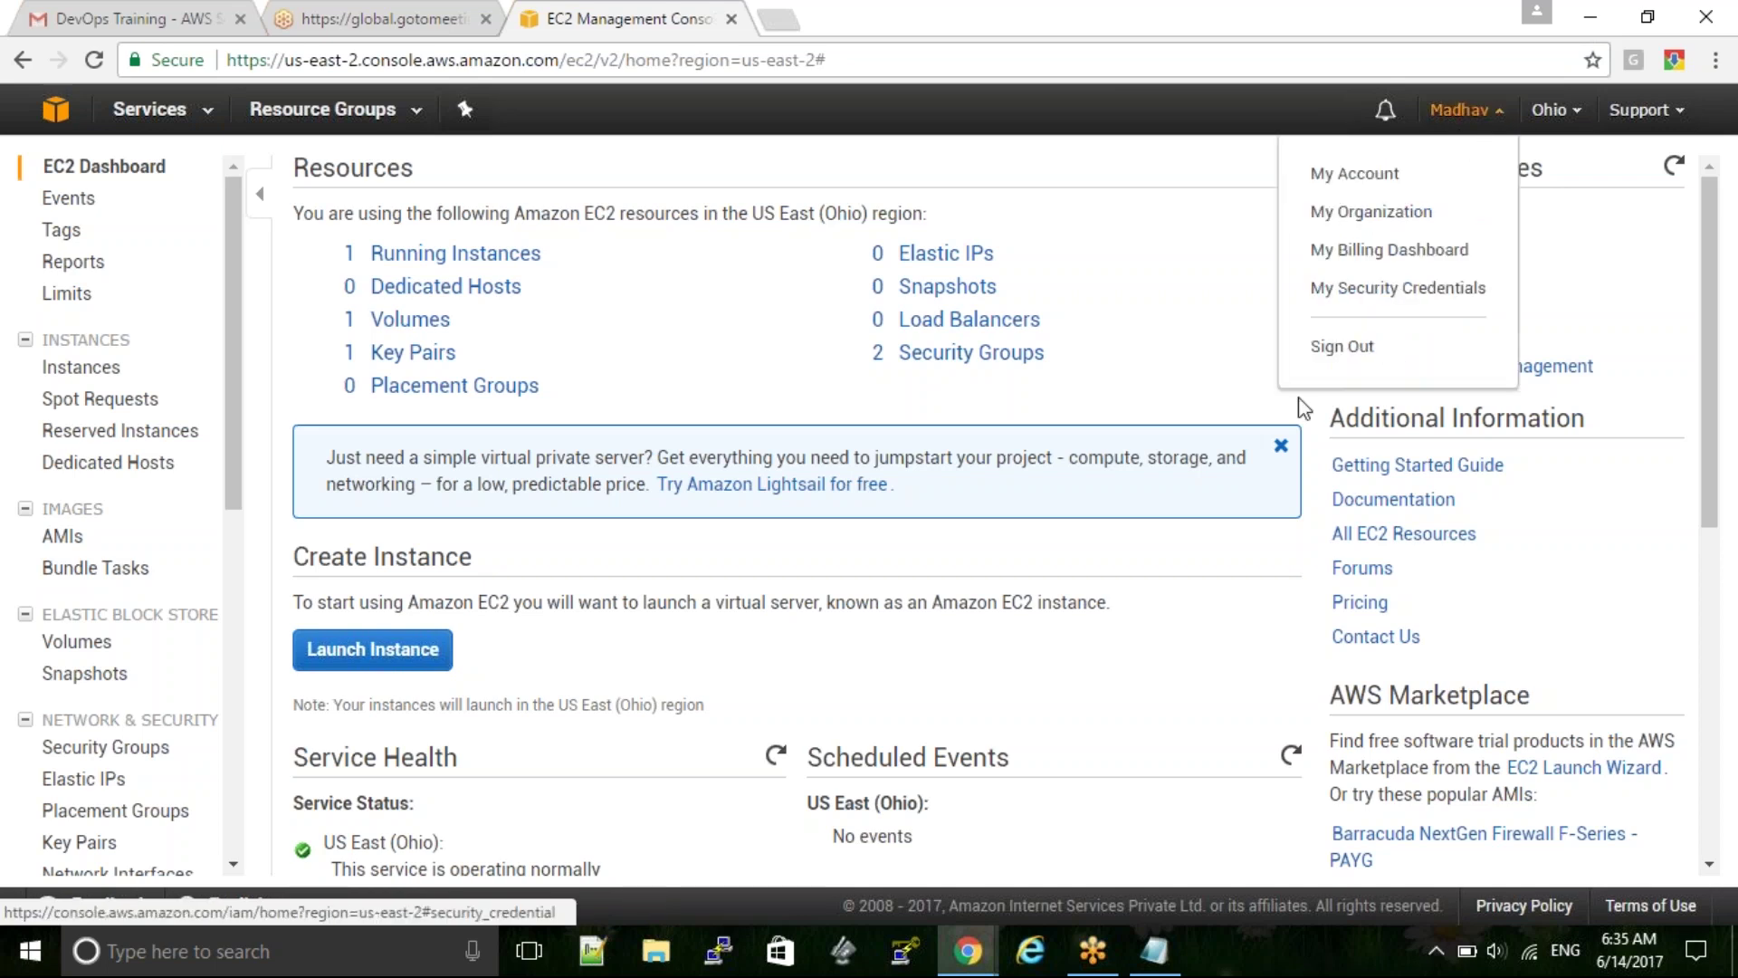
click(1343, 348)
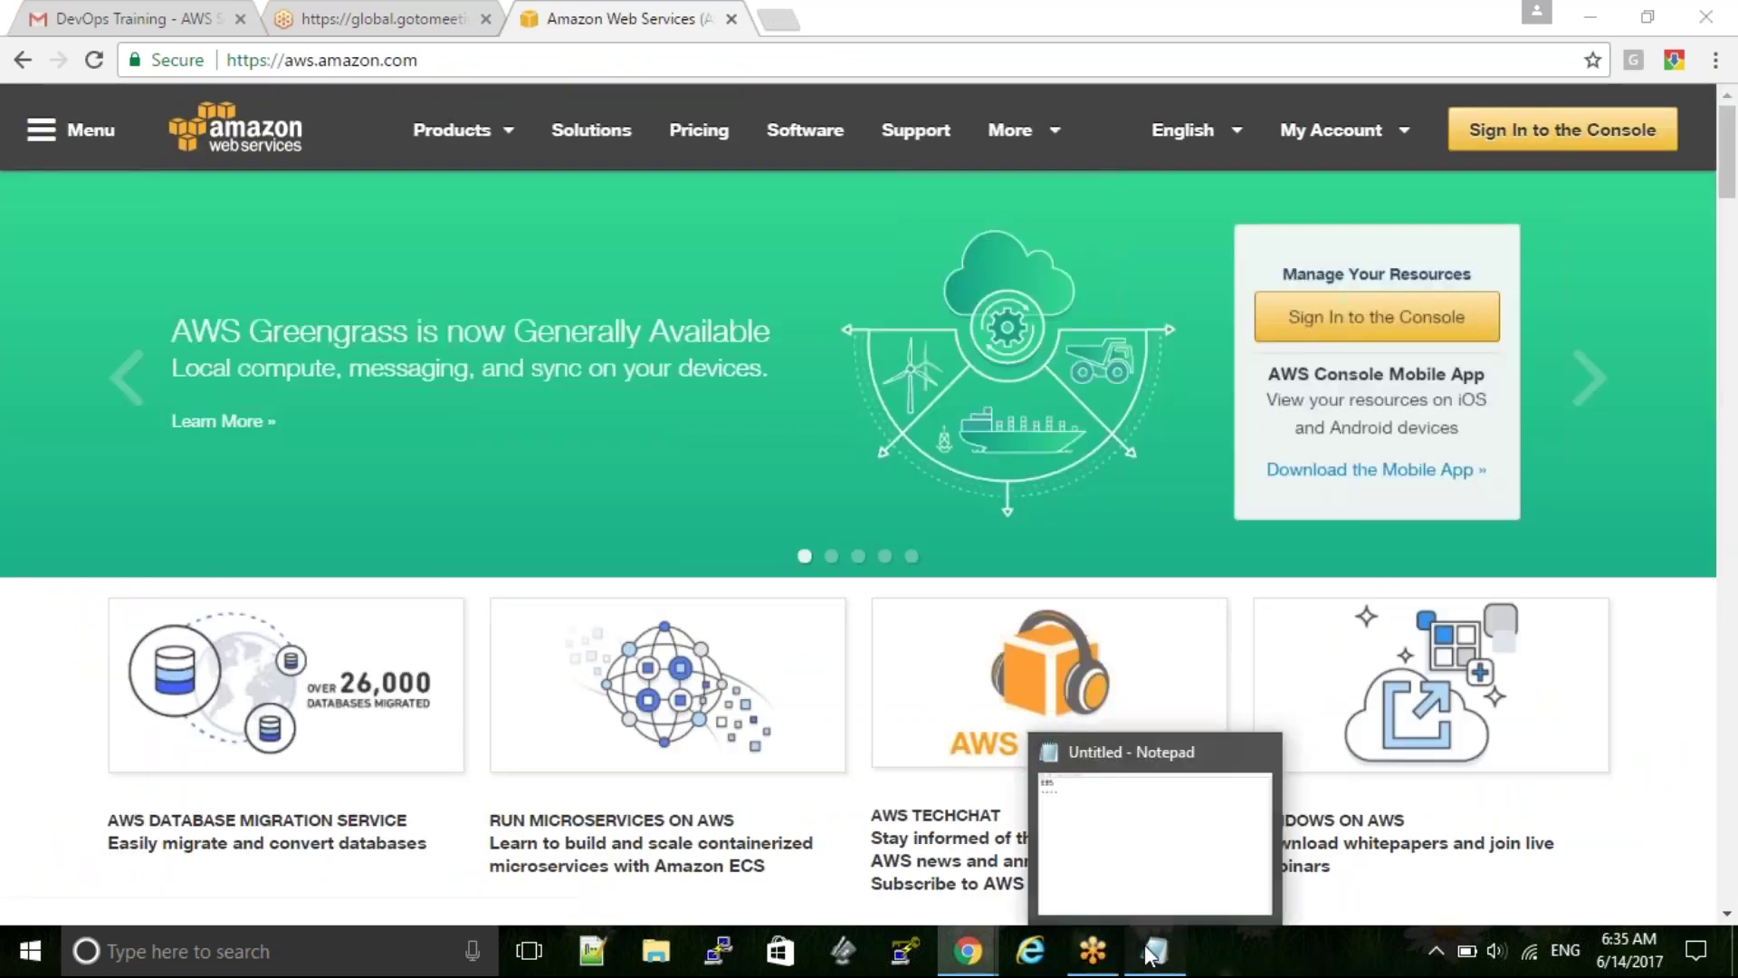
Switch to Notepad and add storage under the EBS heading, followed after a blank line by scalable, durable and persisted on separate lines
click(1151, 951)
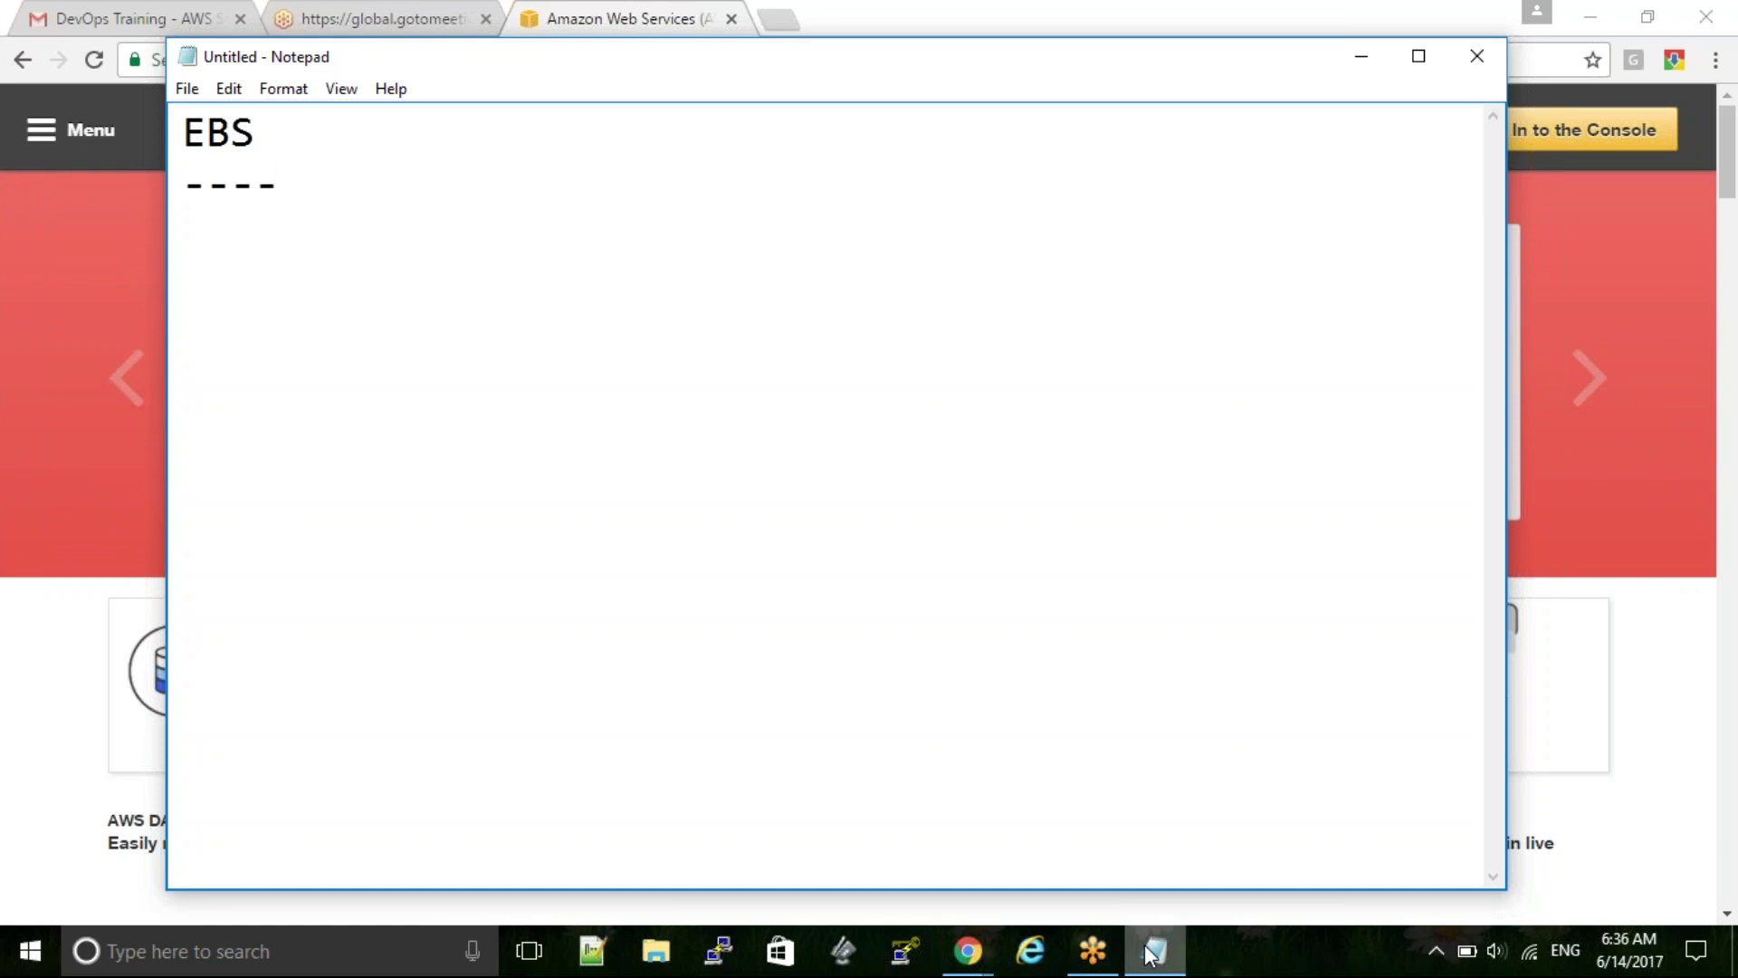
key(Return)
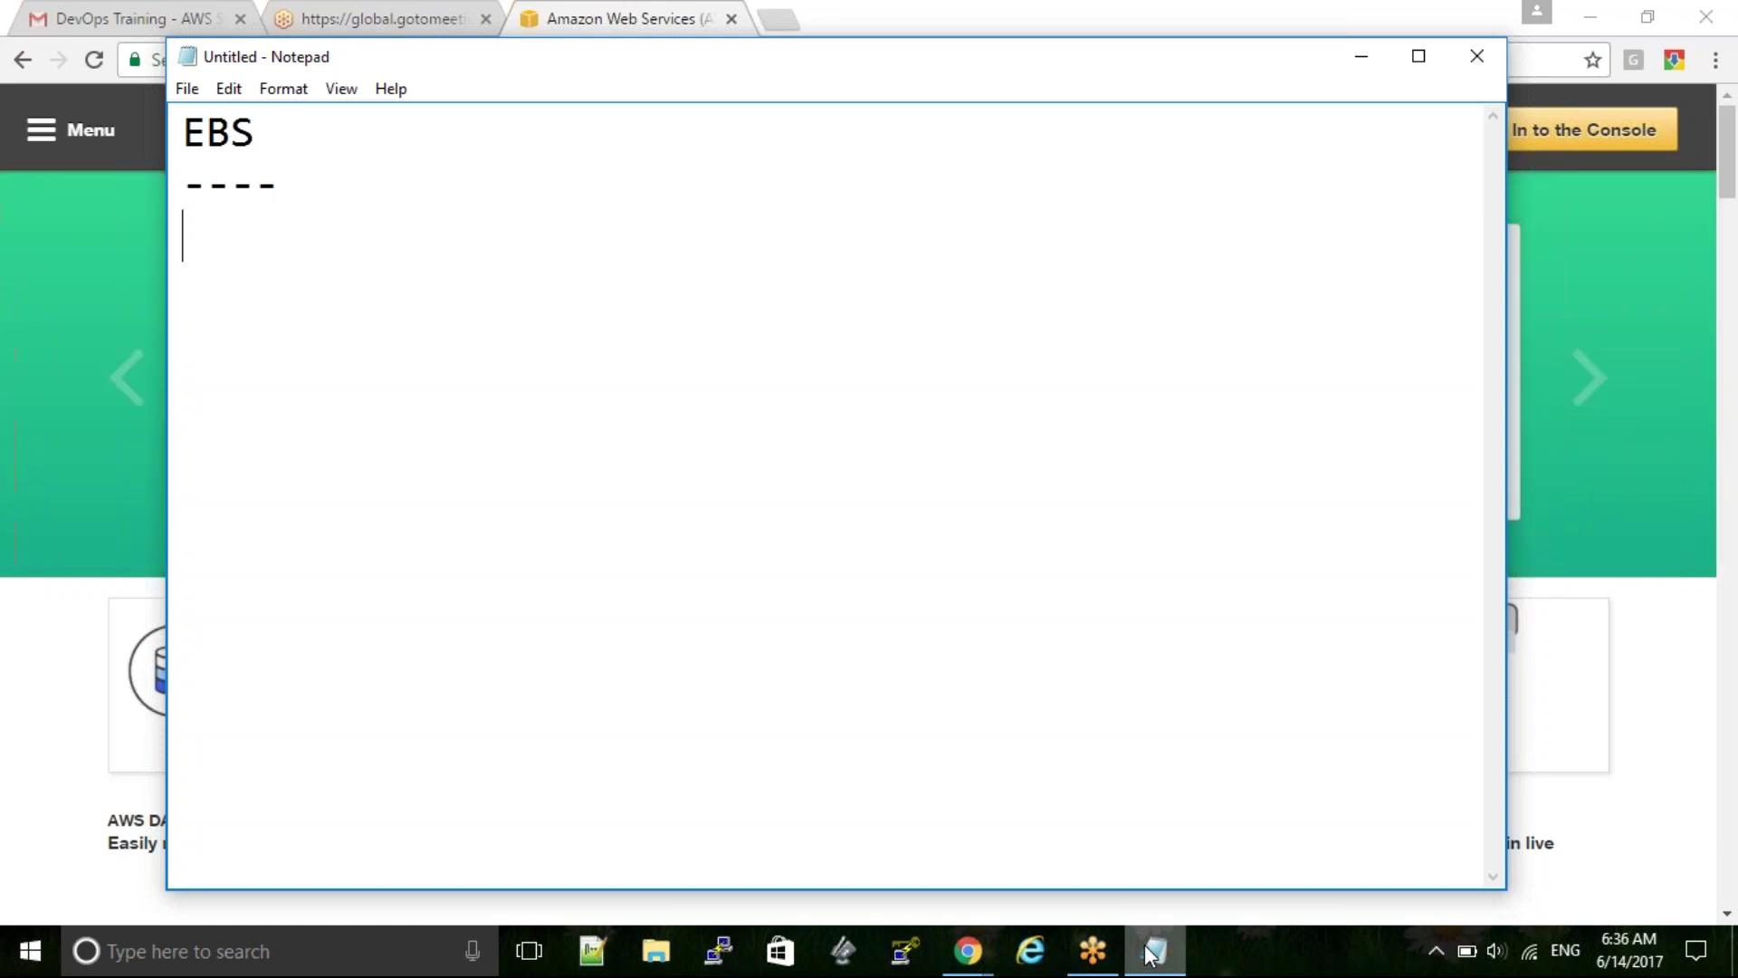
text(storage)
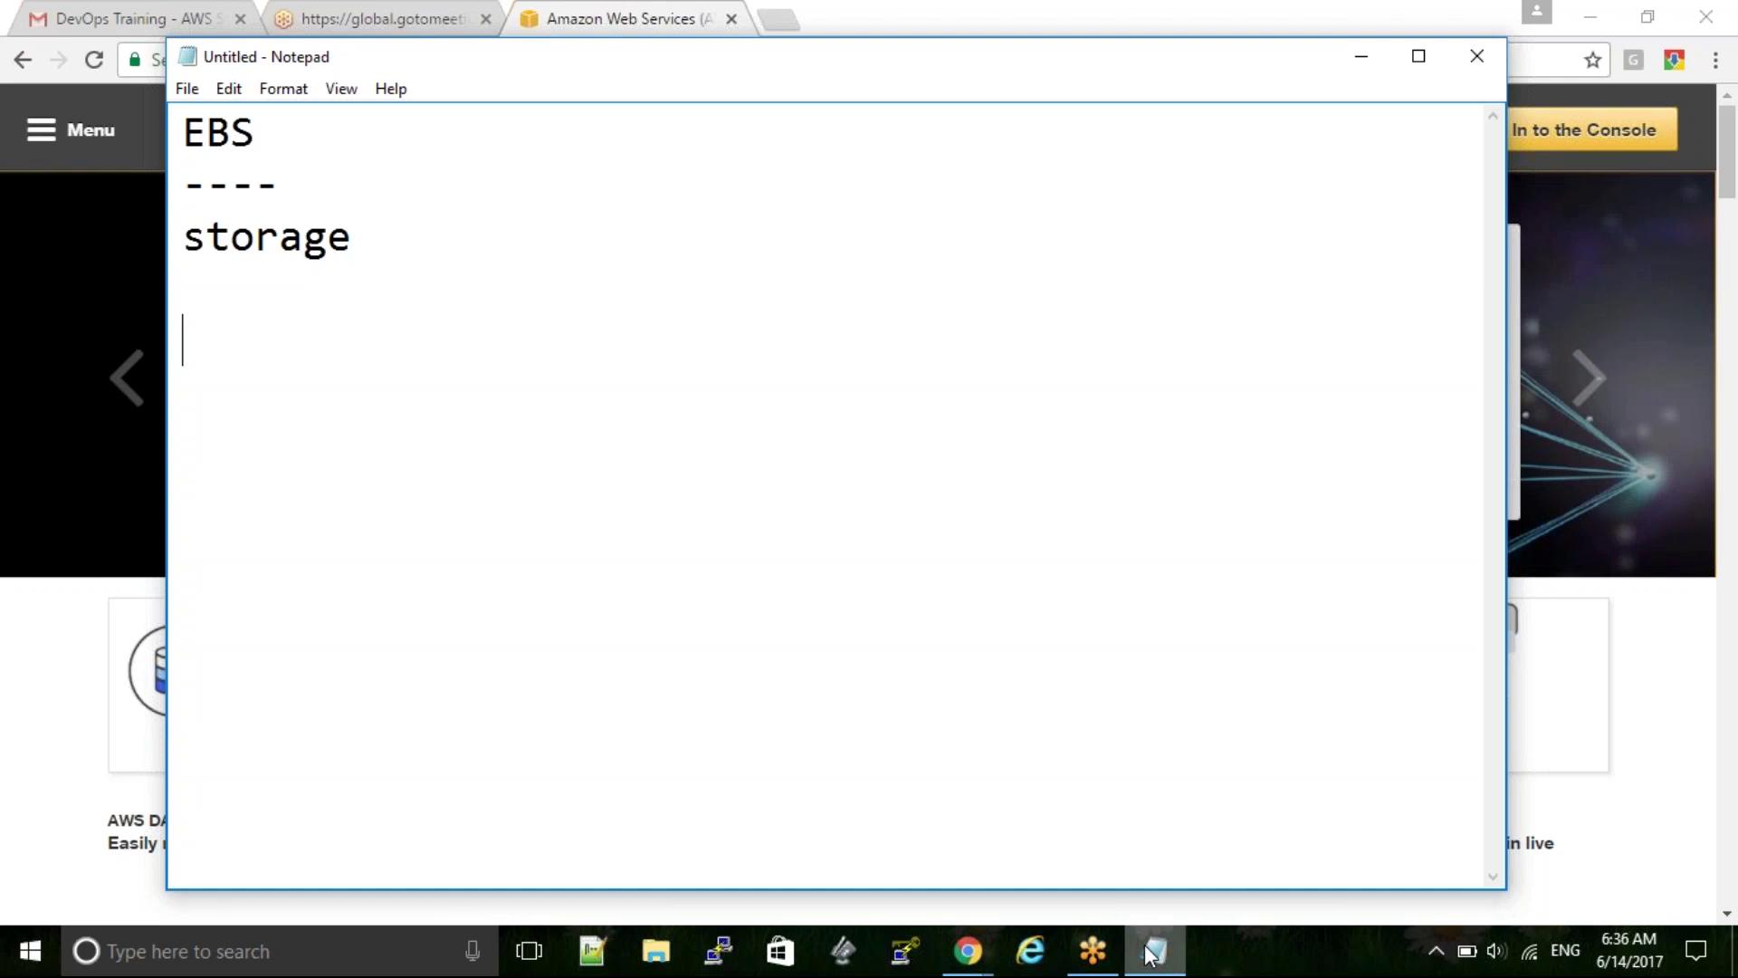
text(scalable)
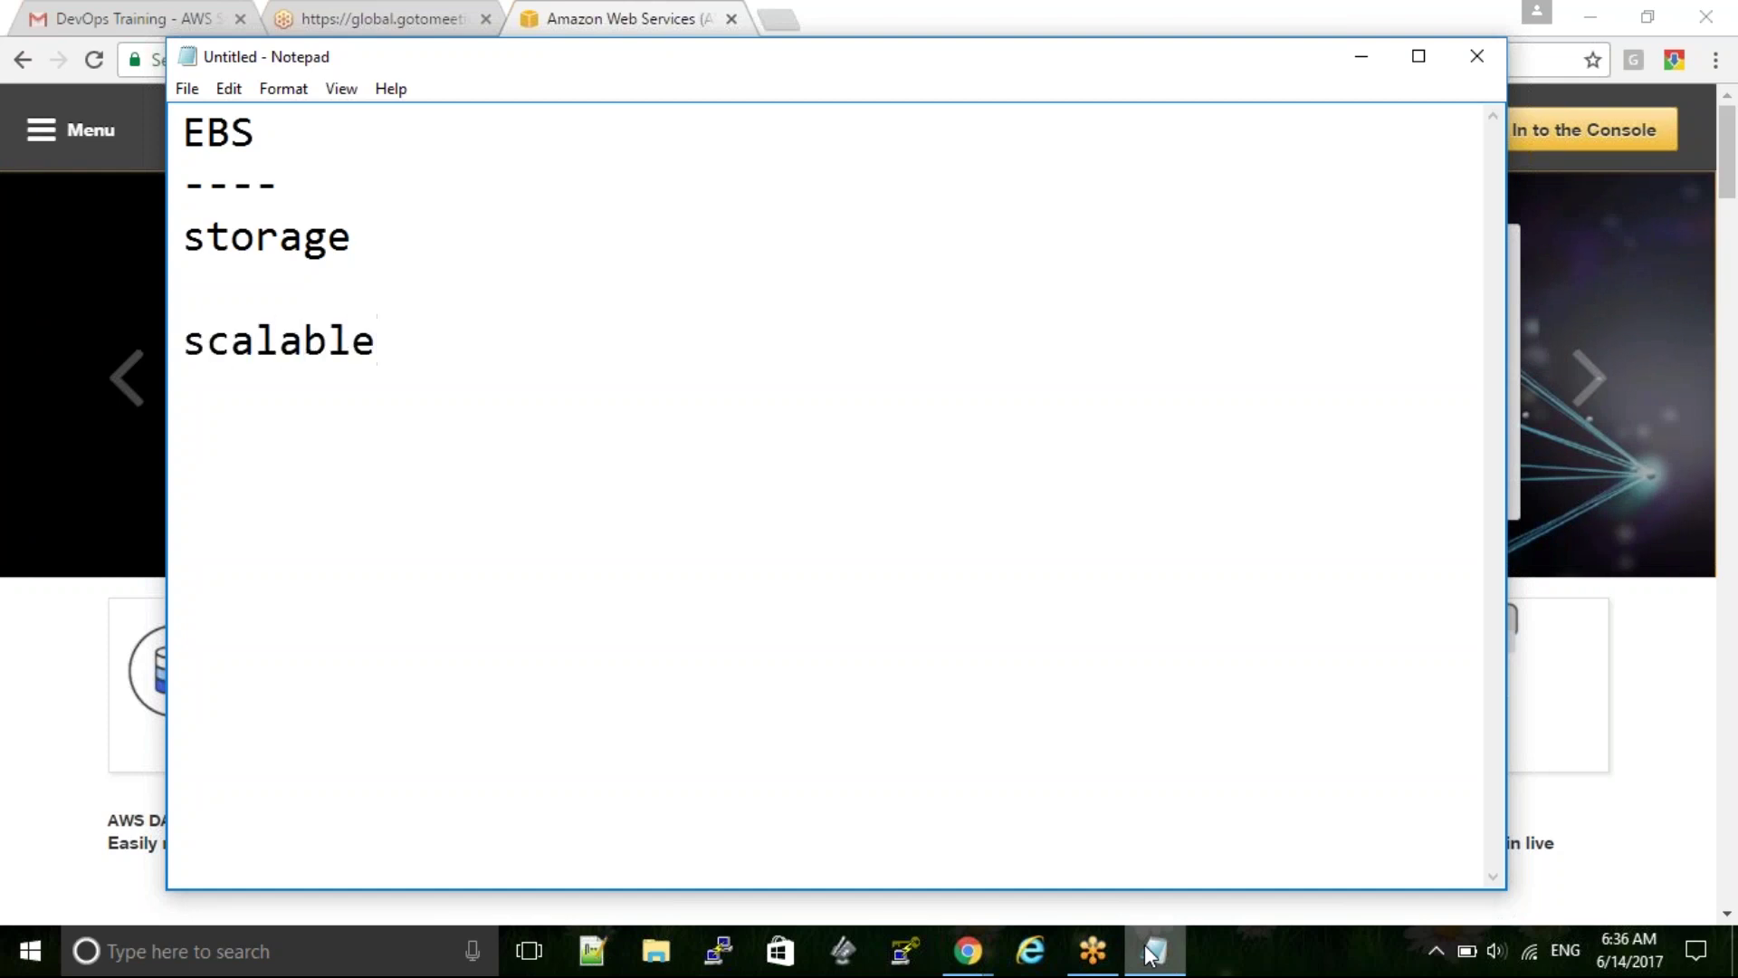
key(Return)
text(dur)
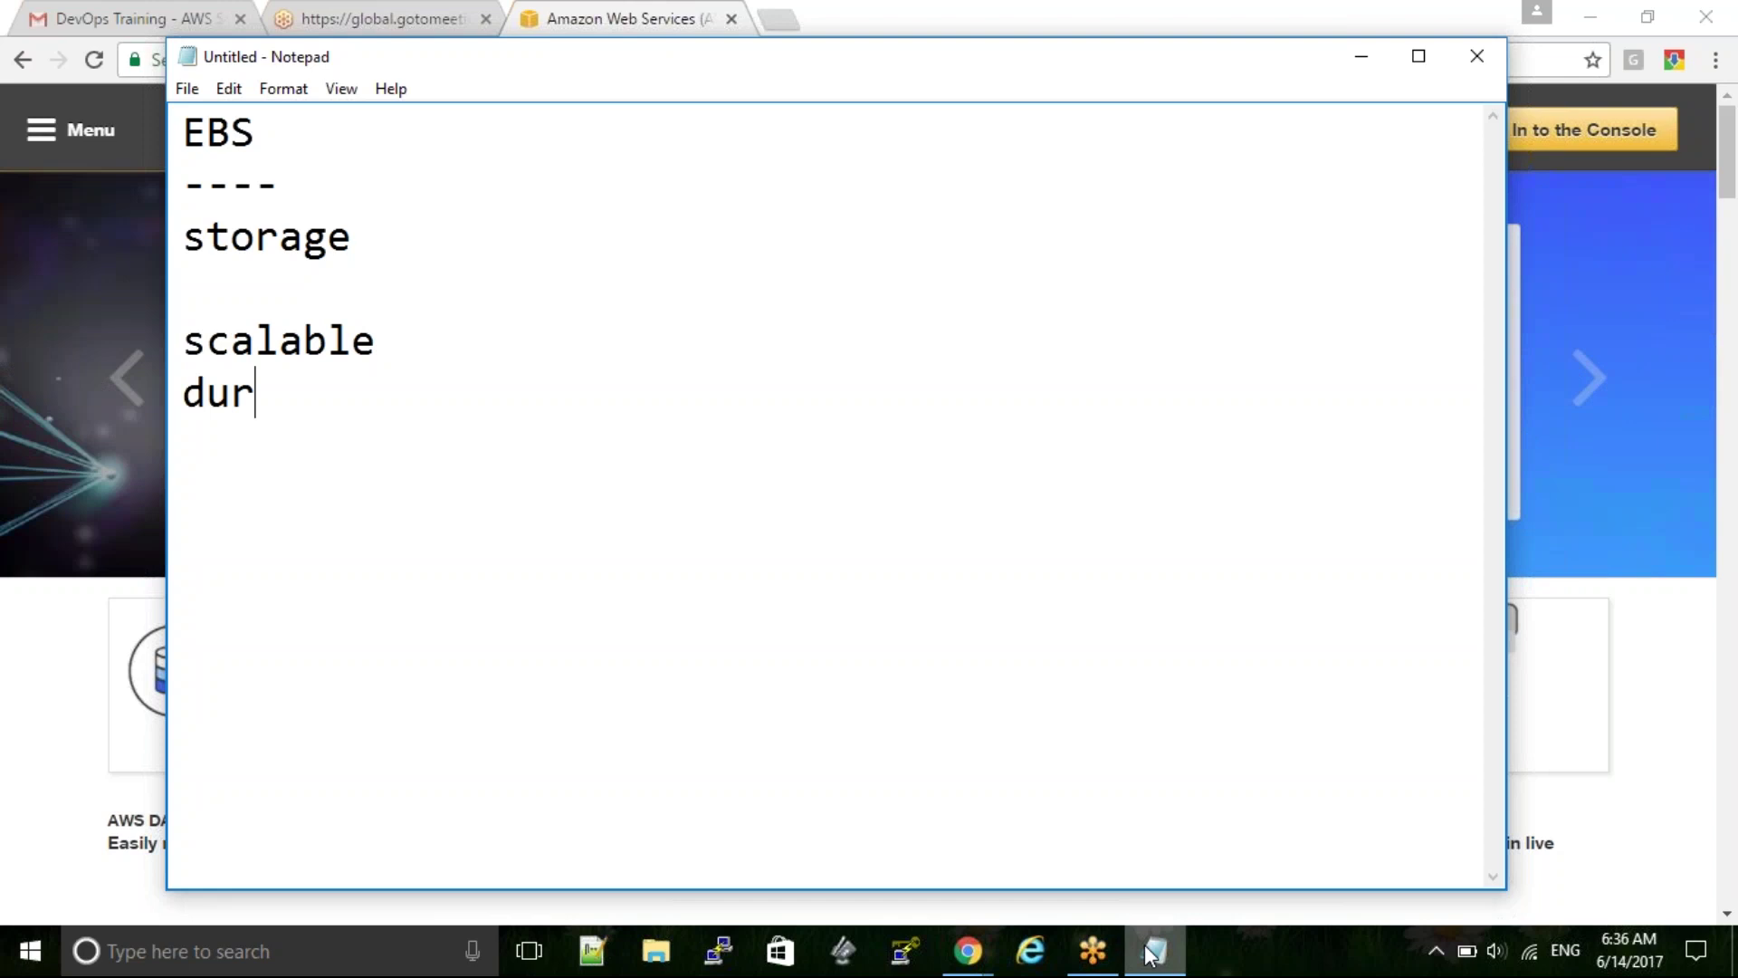
text(able)
key(Return)
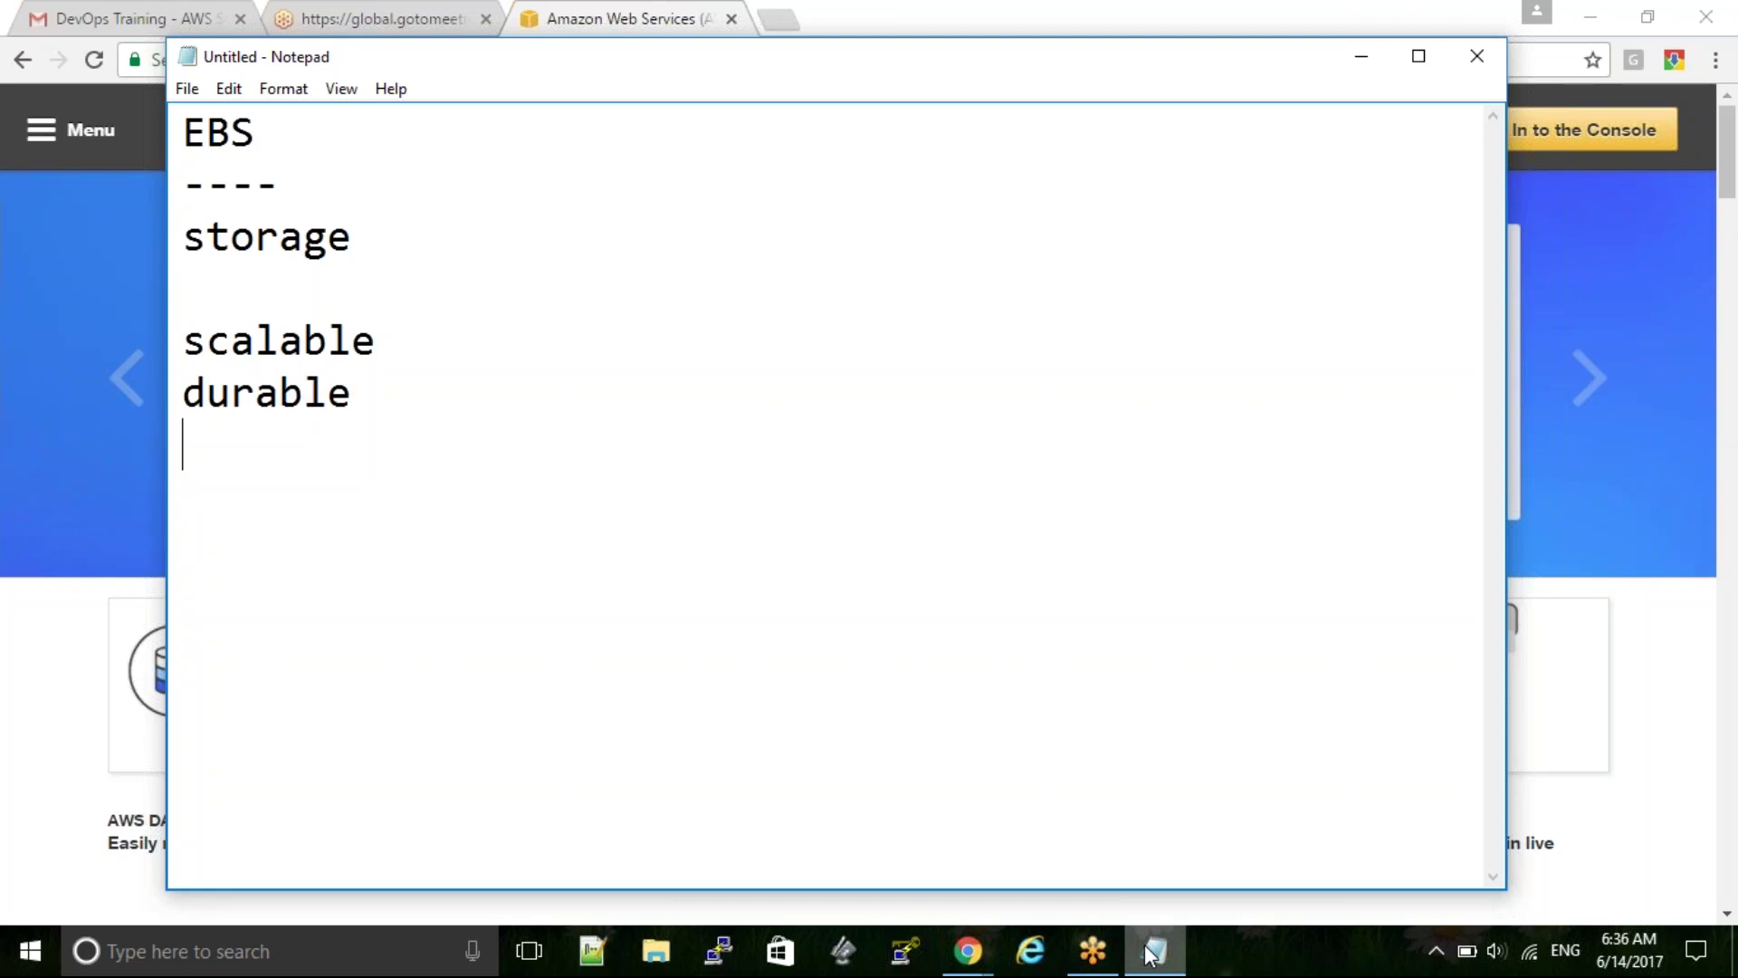
text(pers)
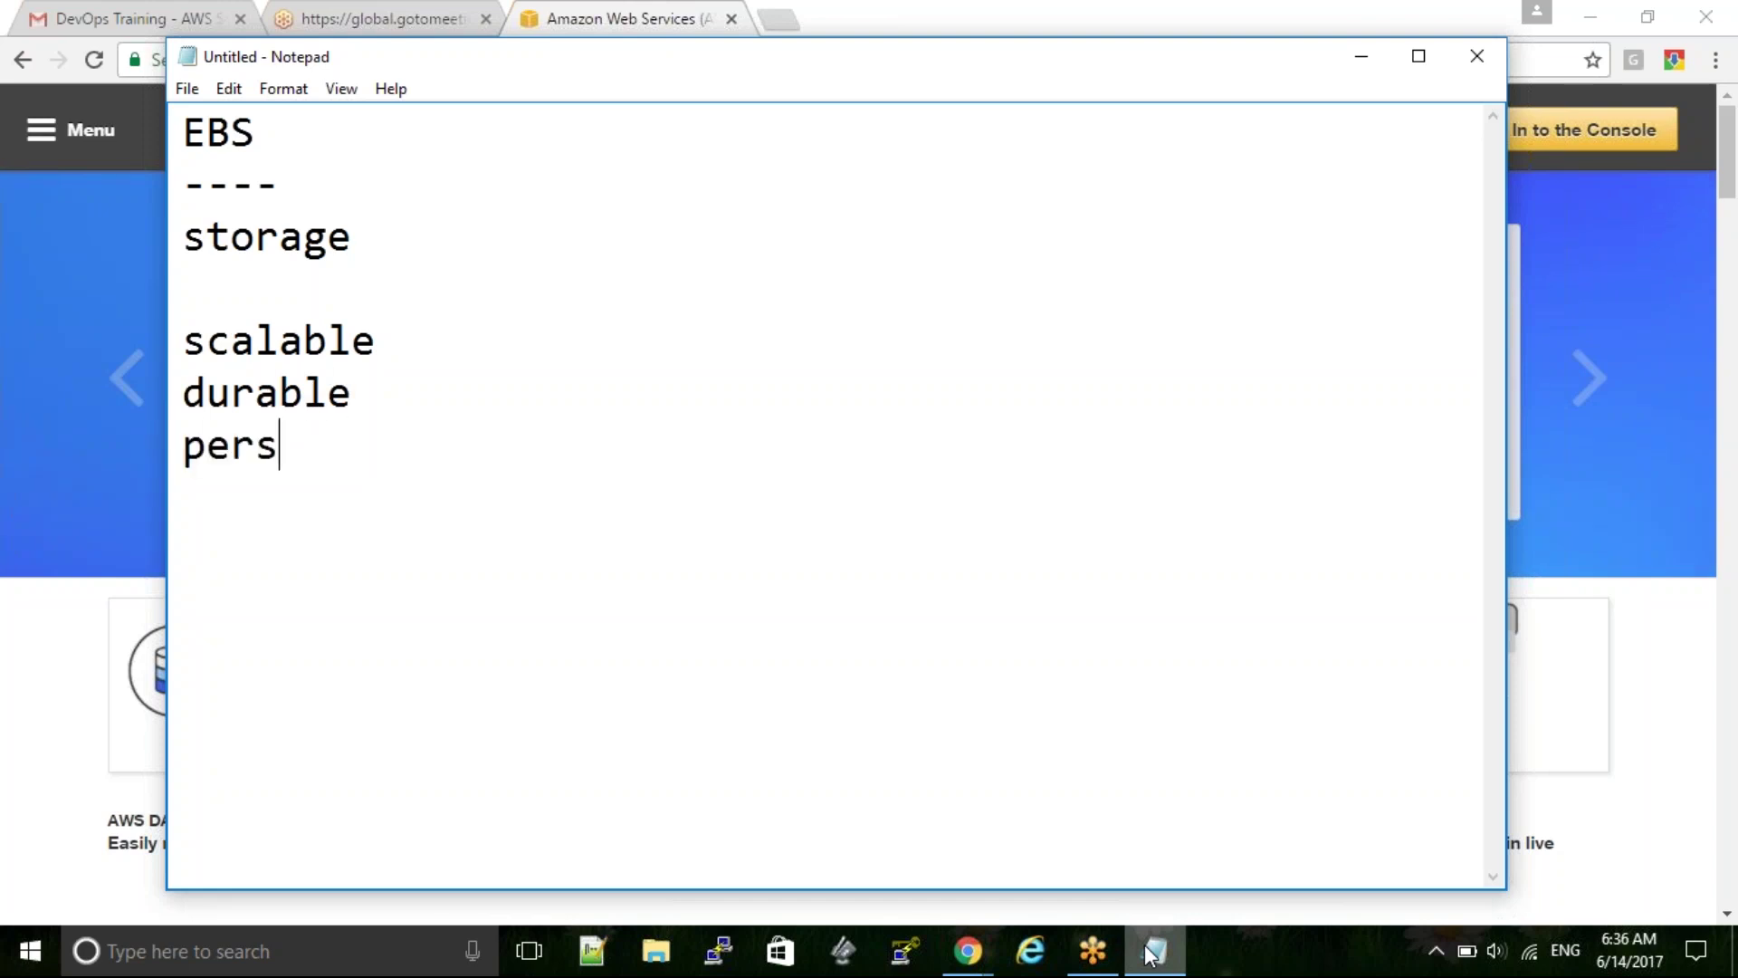
text(isted)
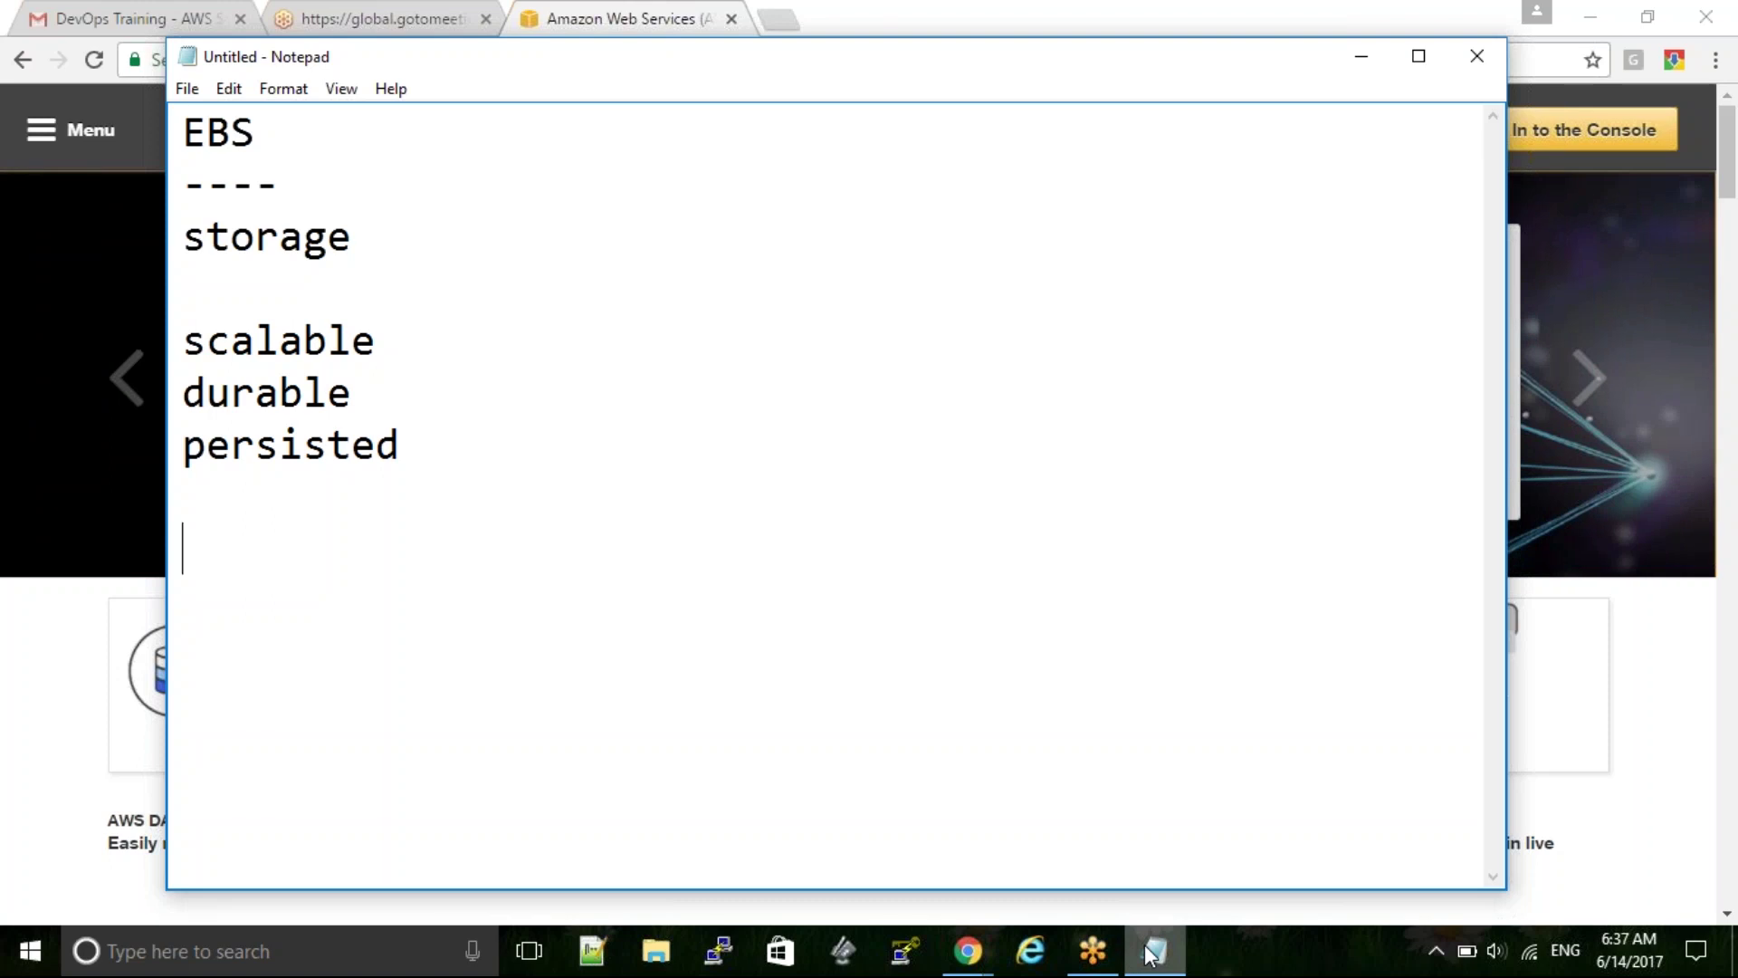
key(Up)
key(Up)
key(Up)
key(Up)
key(Up)
key(Up)
key(Up)
key(Right)
key(Right)
key(Right)
key(Right)
key(Right)
key(Right)
key(Right)
key(Down)
key(Down)
key(Down)
key(Down)
key(Right)
key(Right)
key(Right)
key(Right)
key(Right)
key(Right)
key(Right)
key(Right)
key(Down)
key(Down)
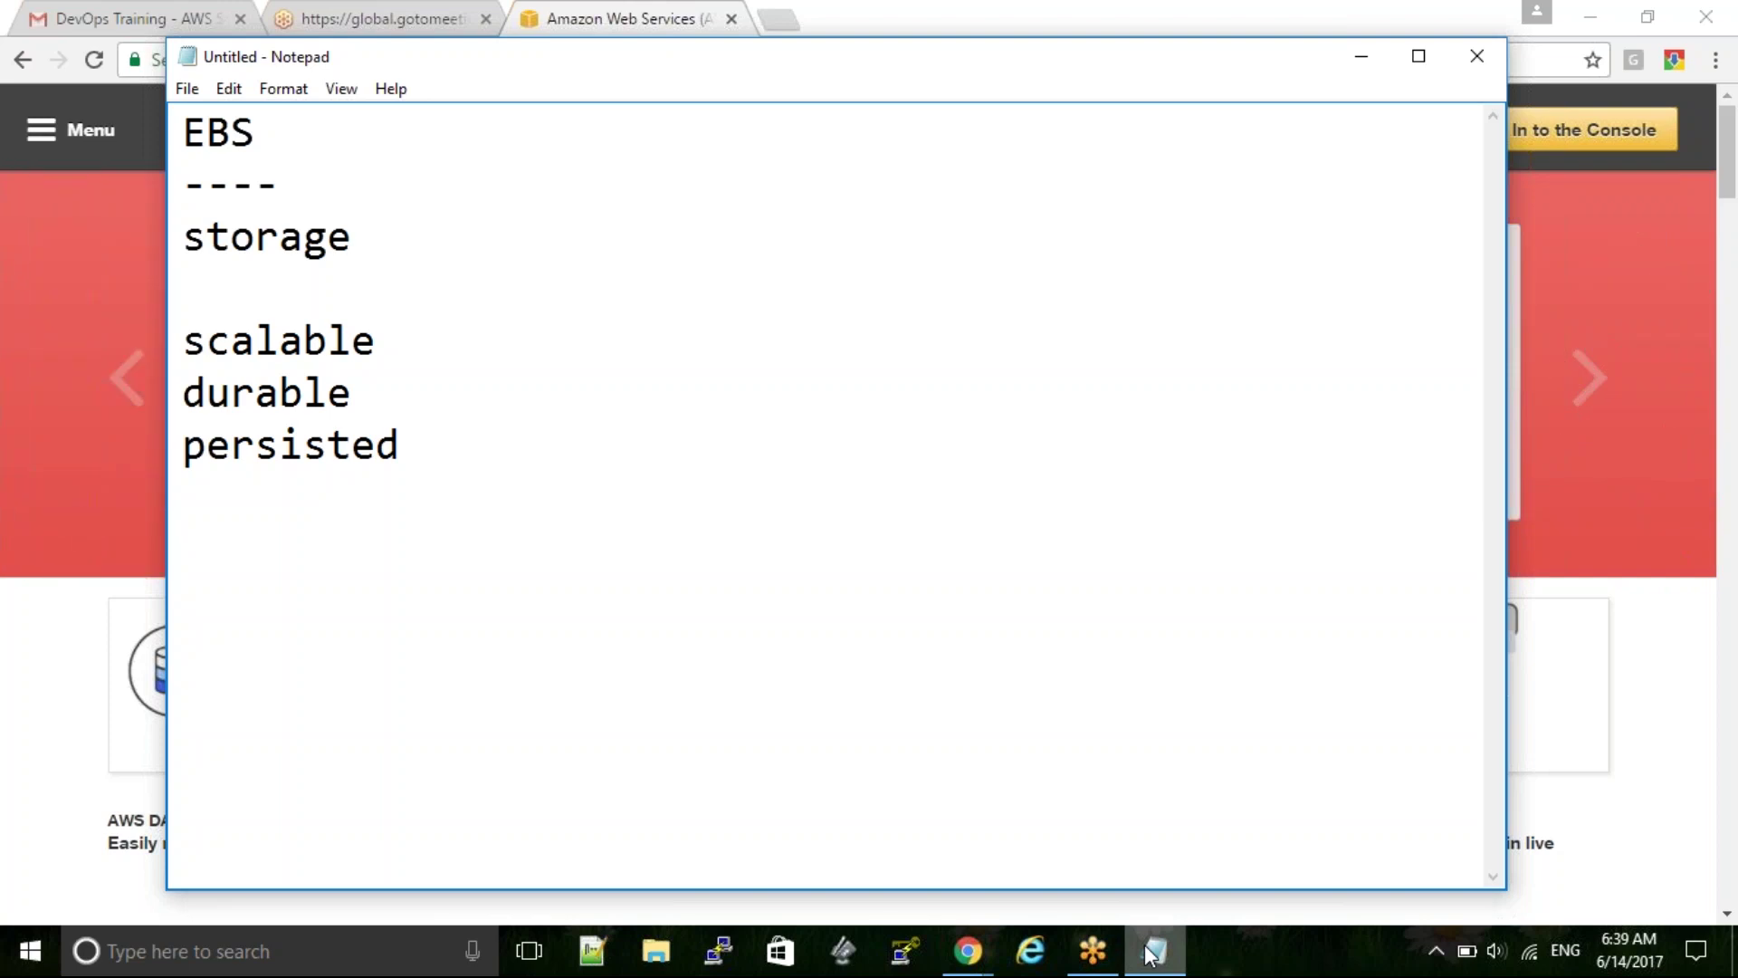
Add an ec2 line below the storage characteristics, separated by a blank line
text(e)
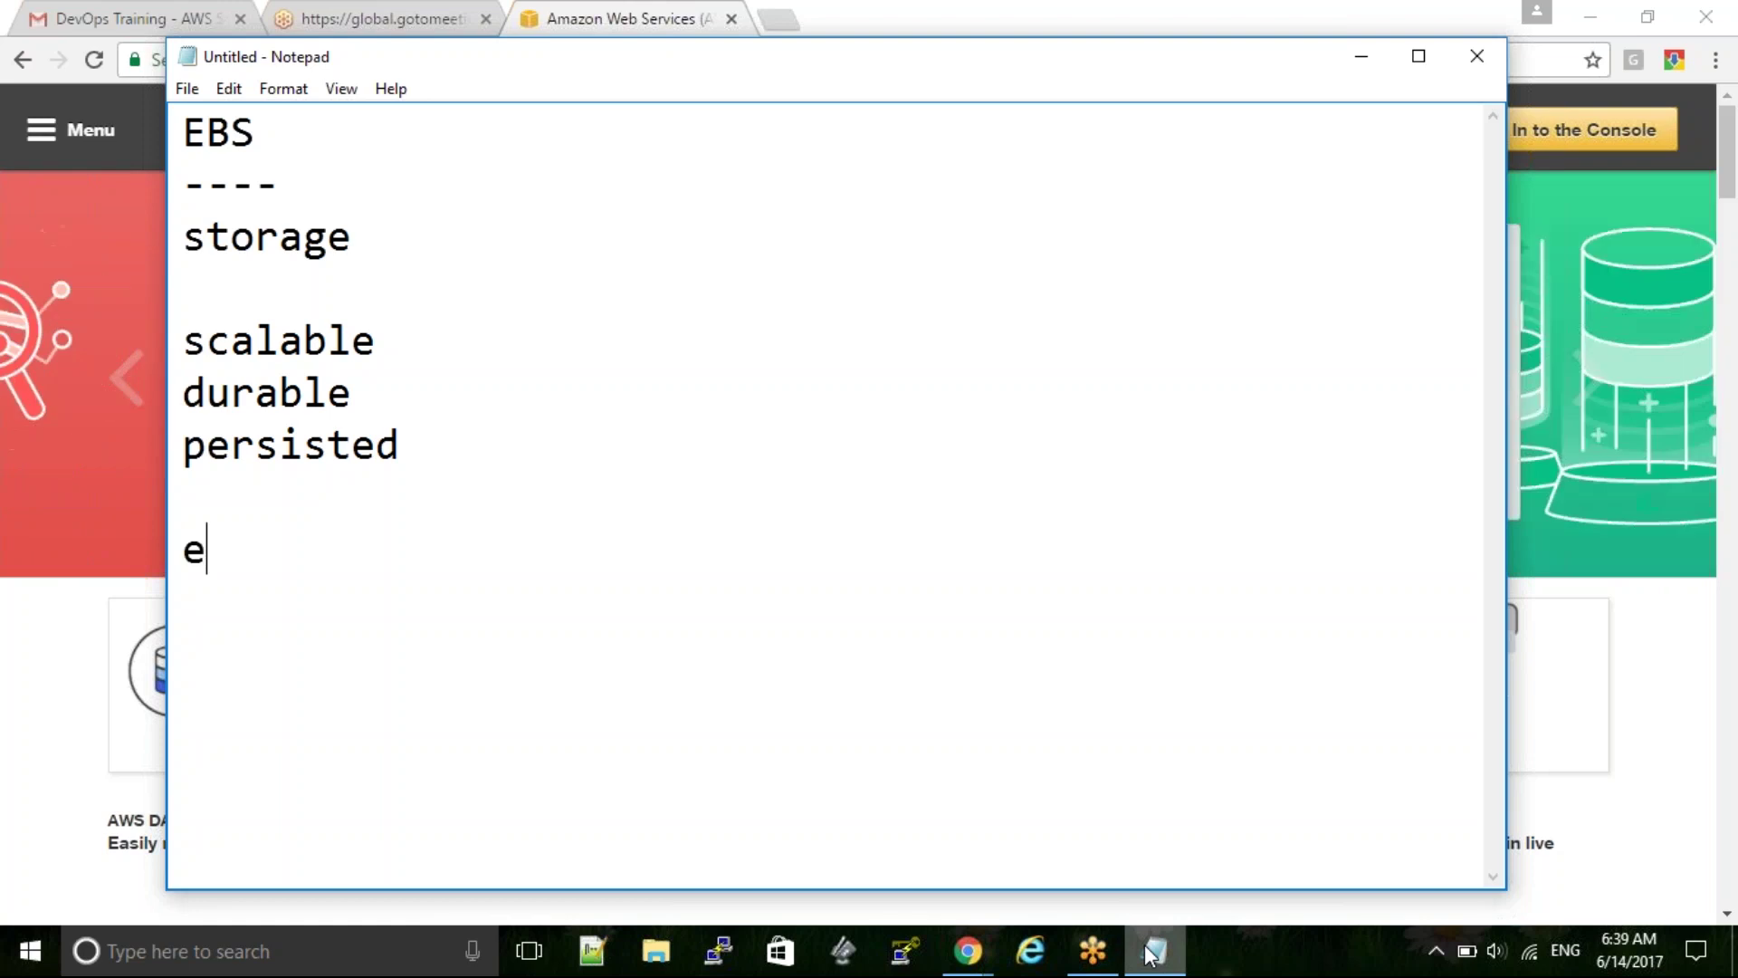
text(c2)
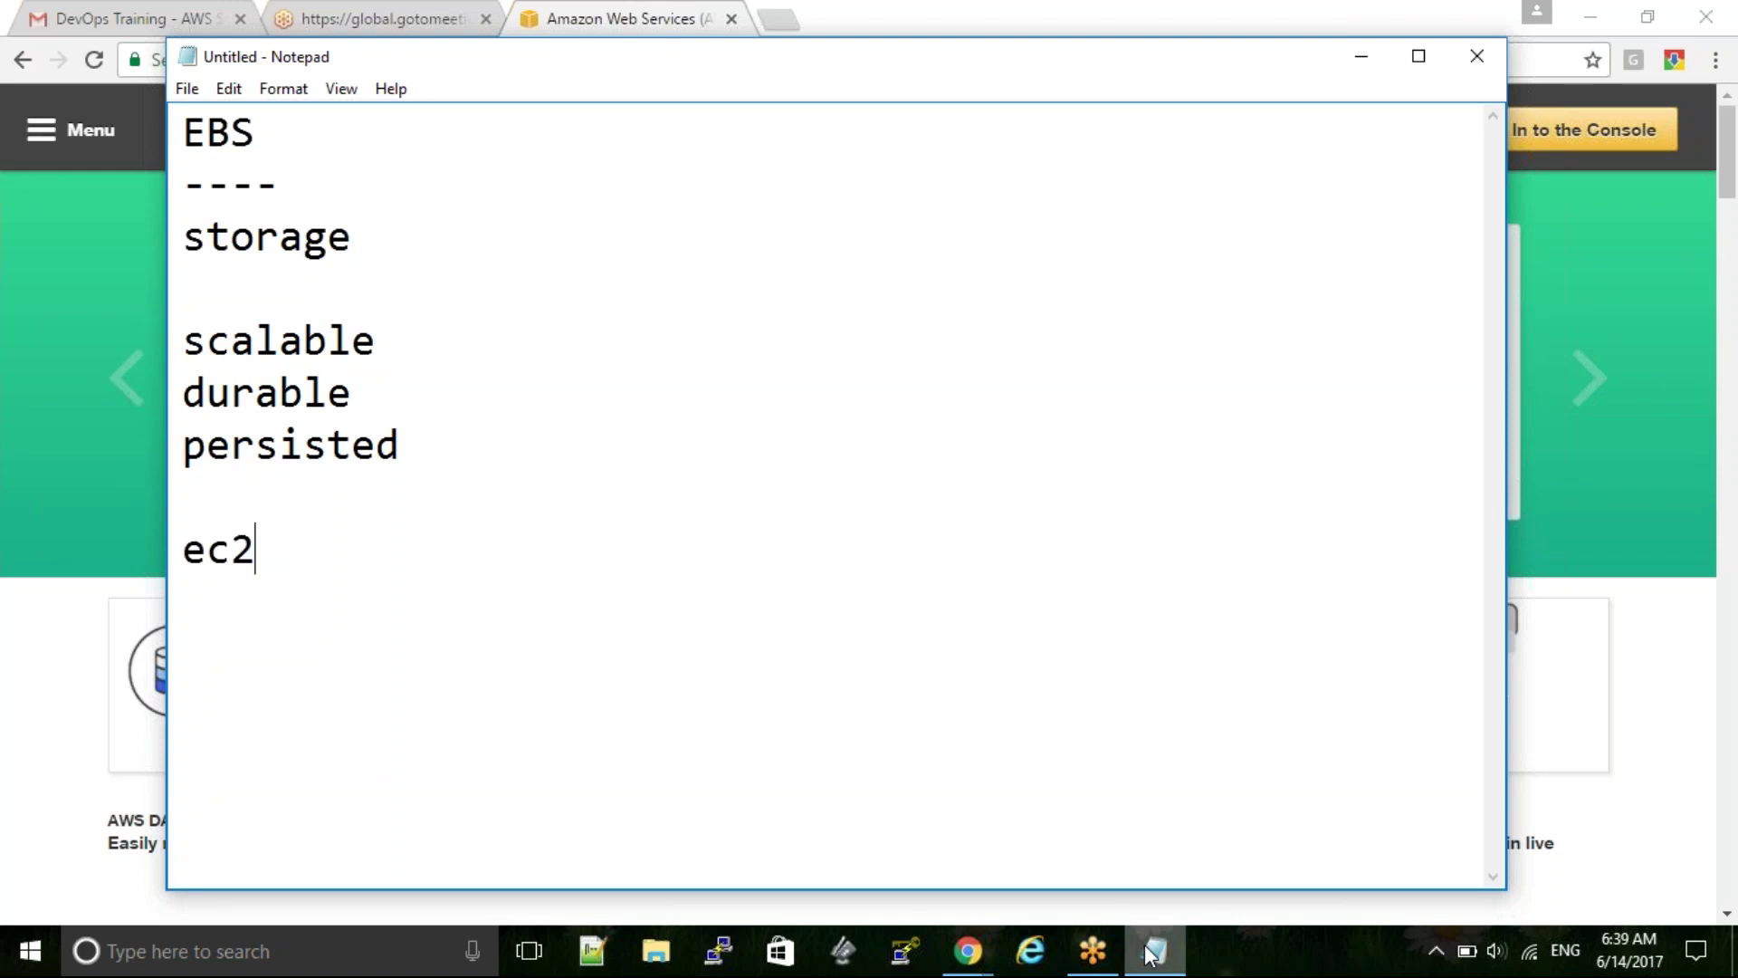
key(Return)
key(Return)
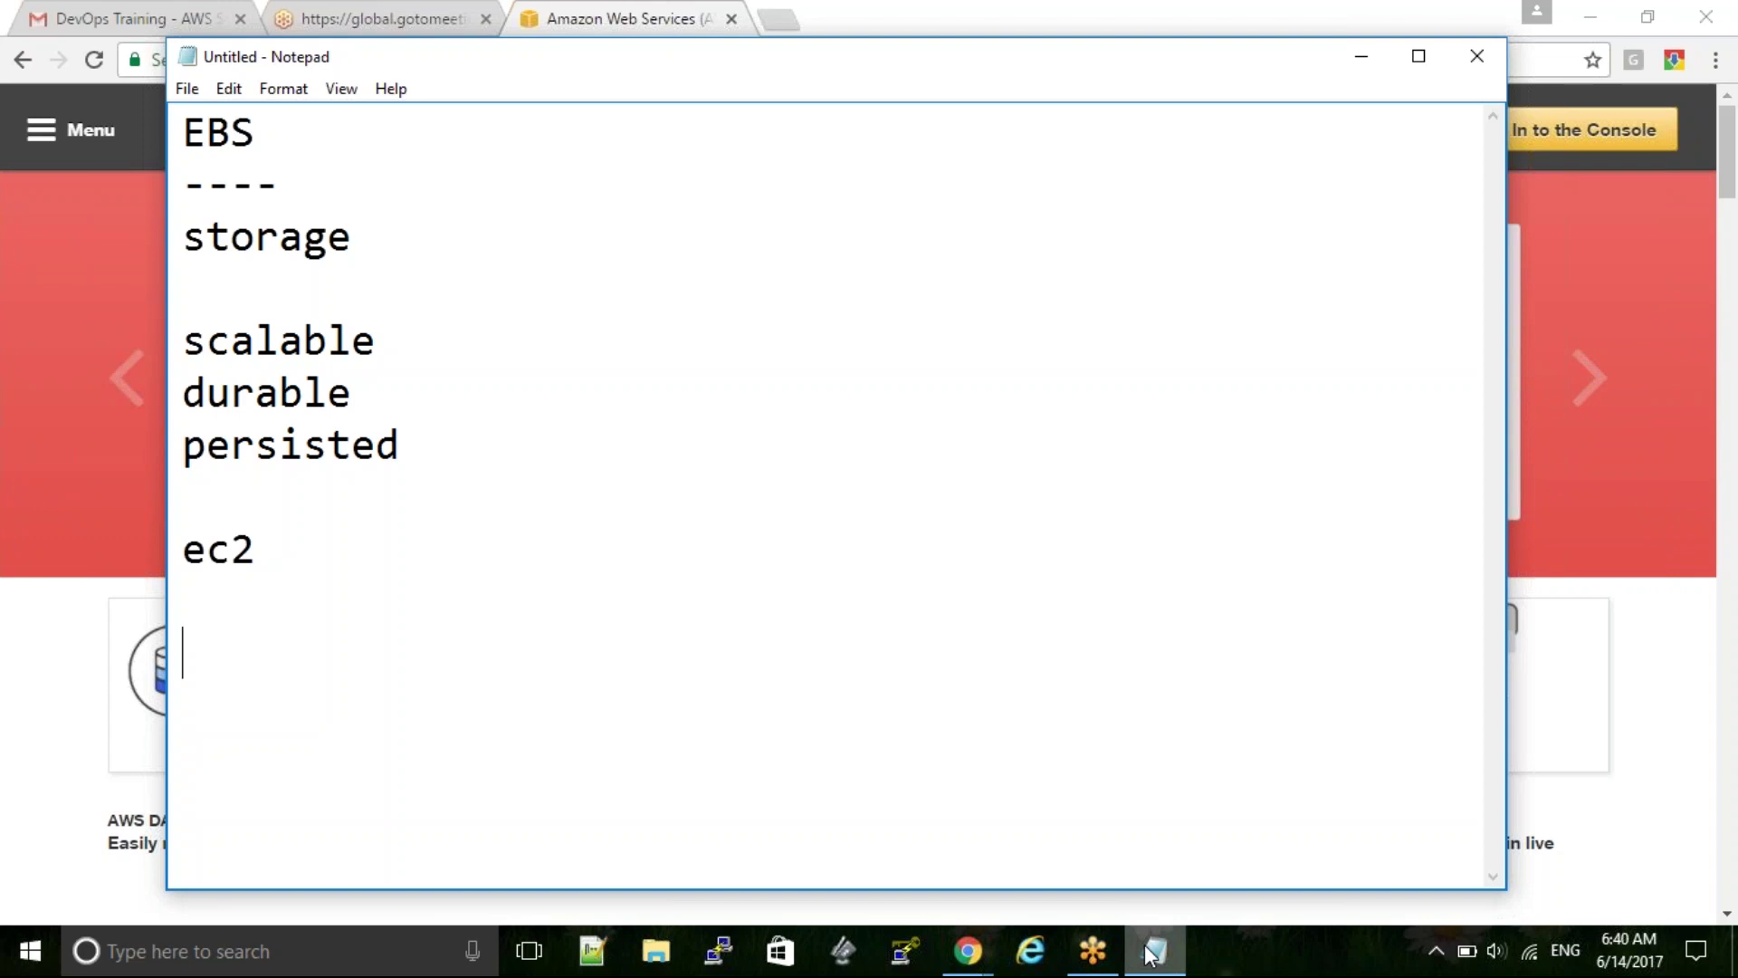
Add the heading "size and capacity" below ec2, underline it with dashes and insert blank lines beneath it
text(si)
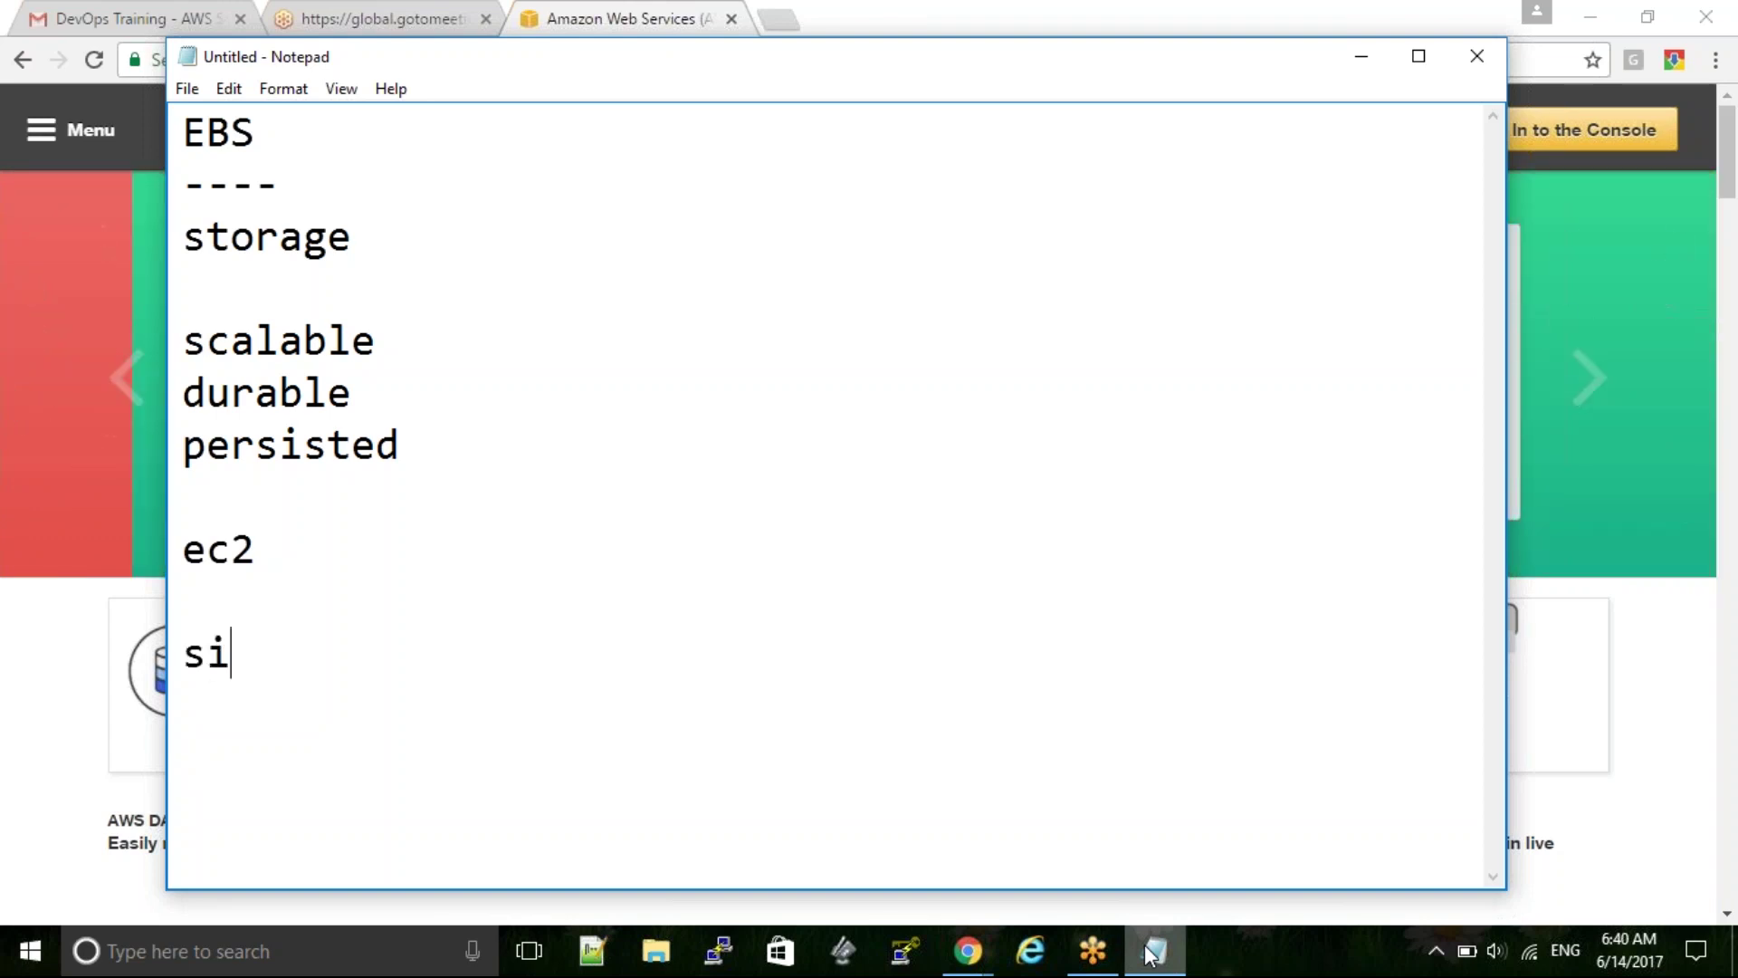
text(ze an)
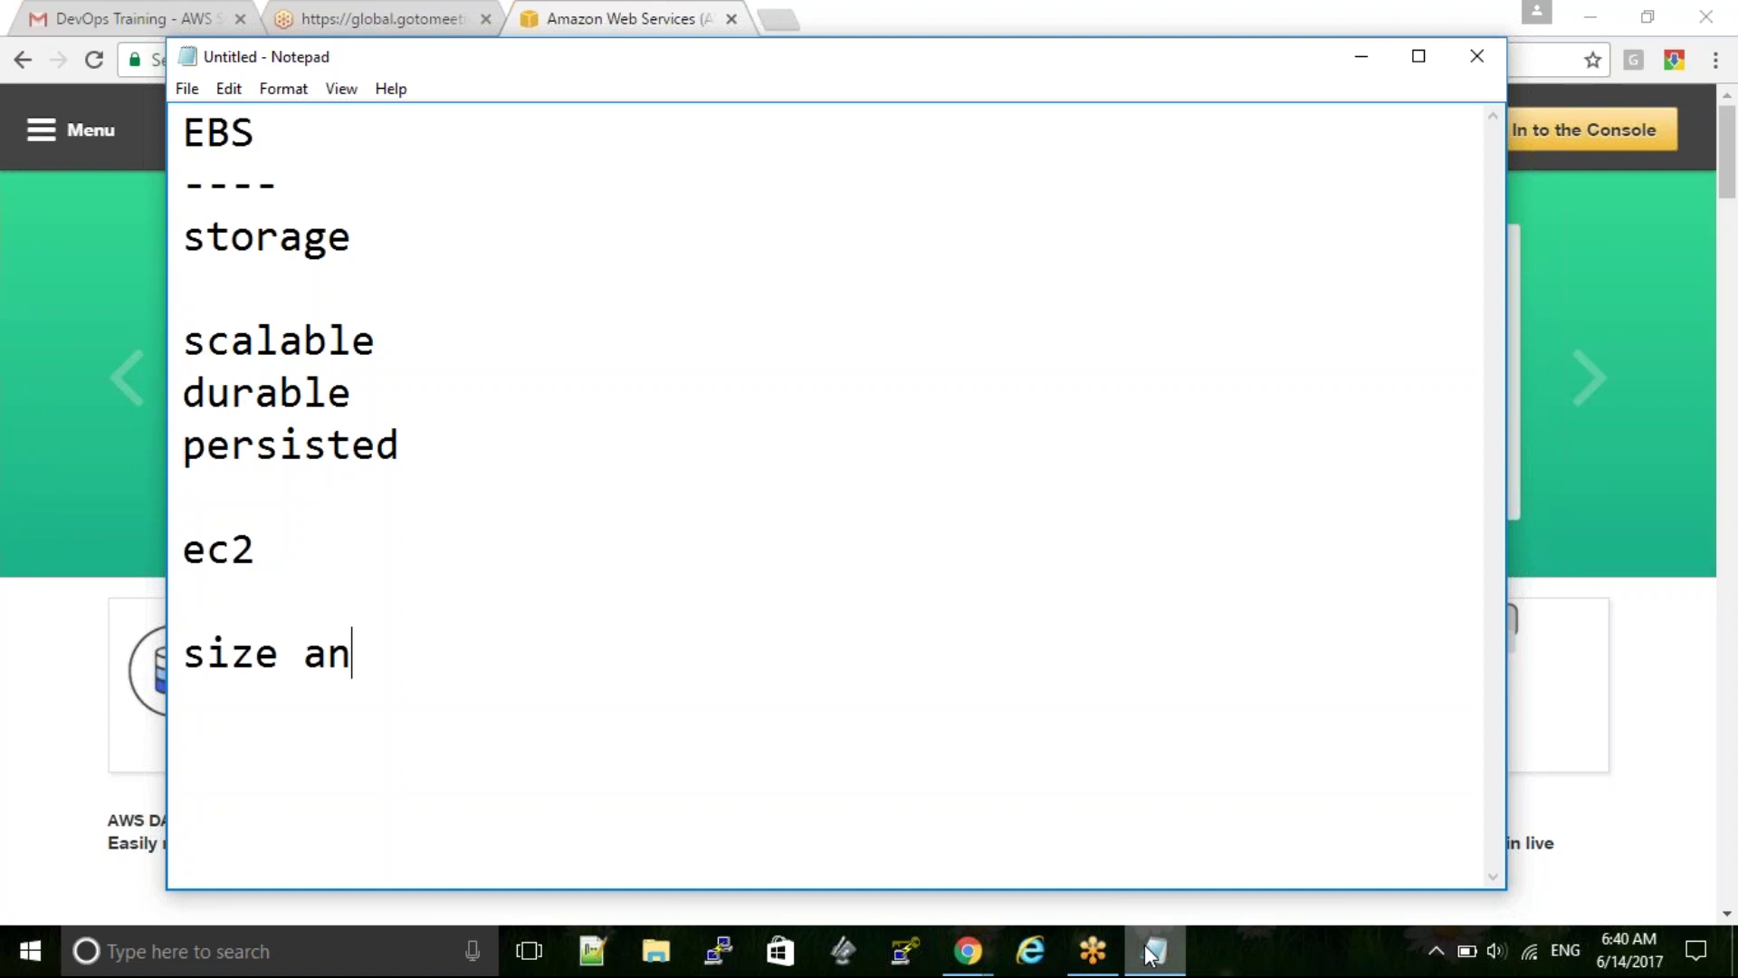
text(d capacity)
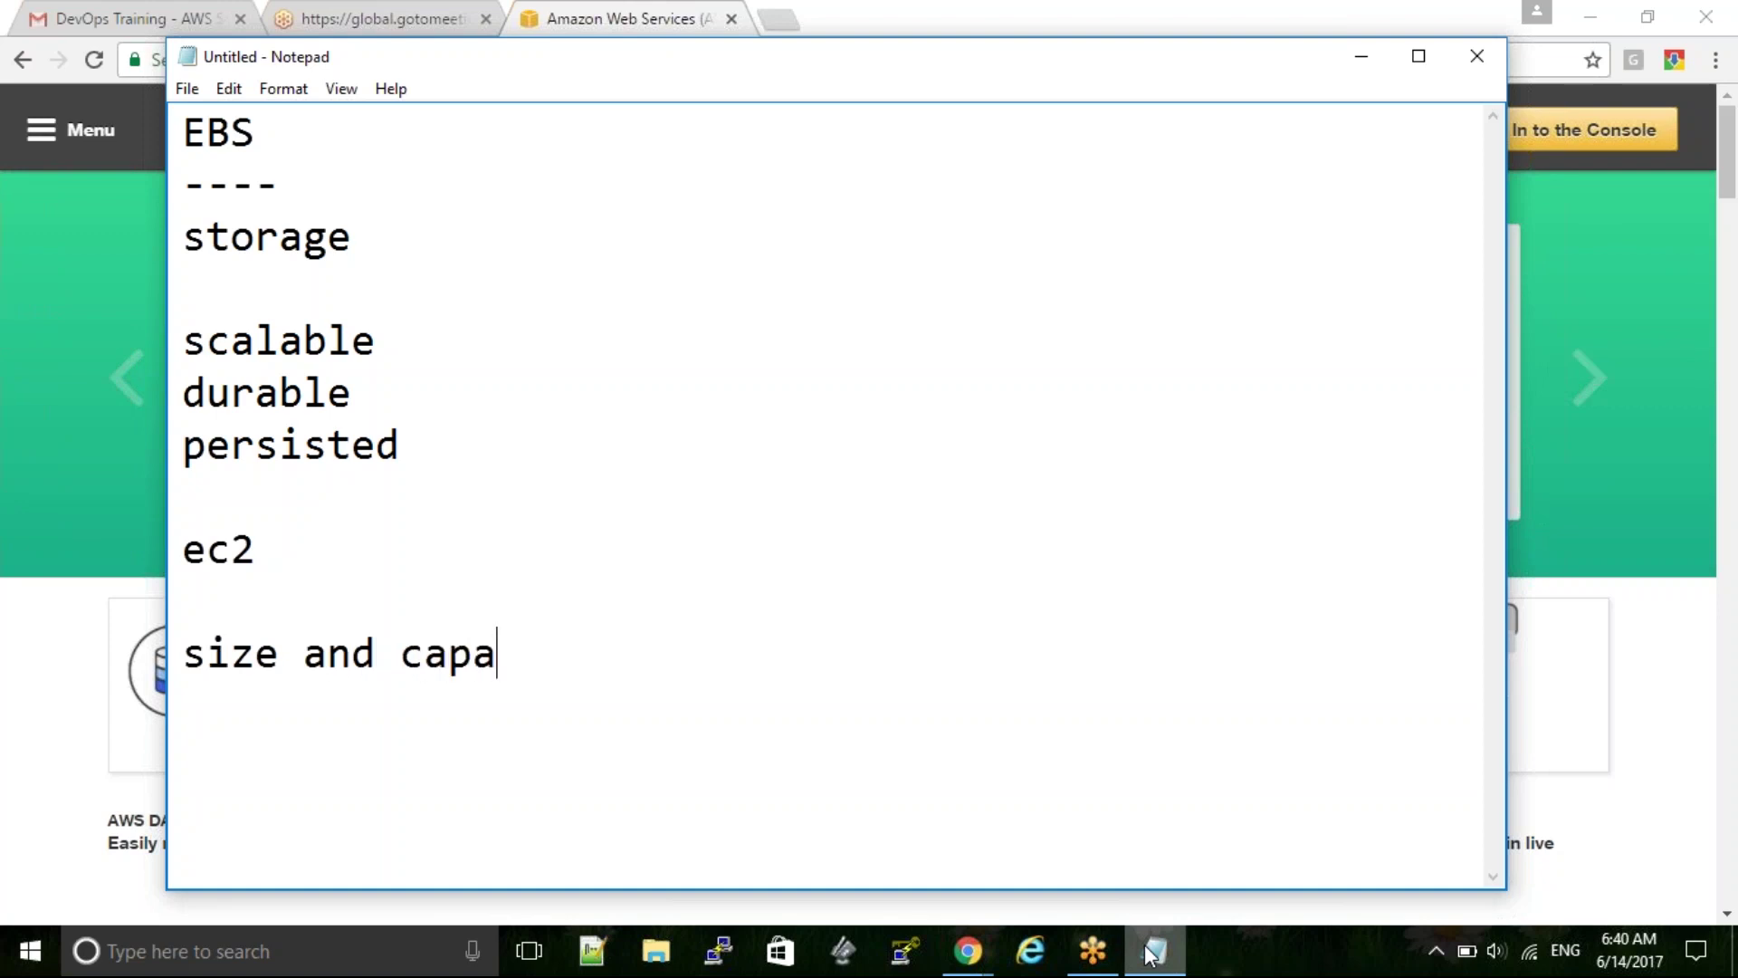
key(Return)
text(------------------)
key(Return)
key(Return)
key(Return)
key(Return)
key(Return)
key(Return)
key(Return)
key(Return)
key(Return)
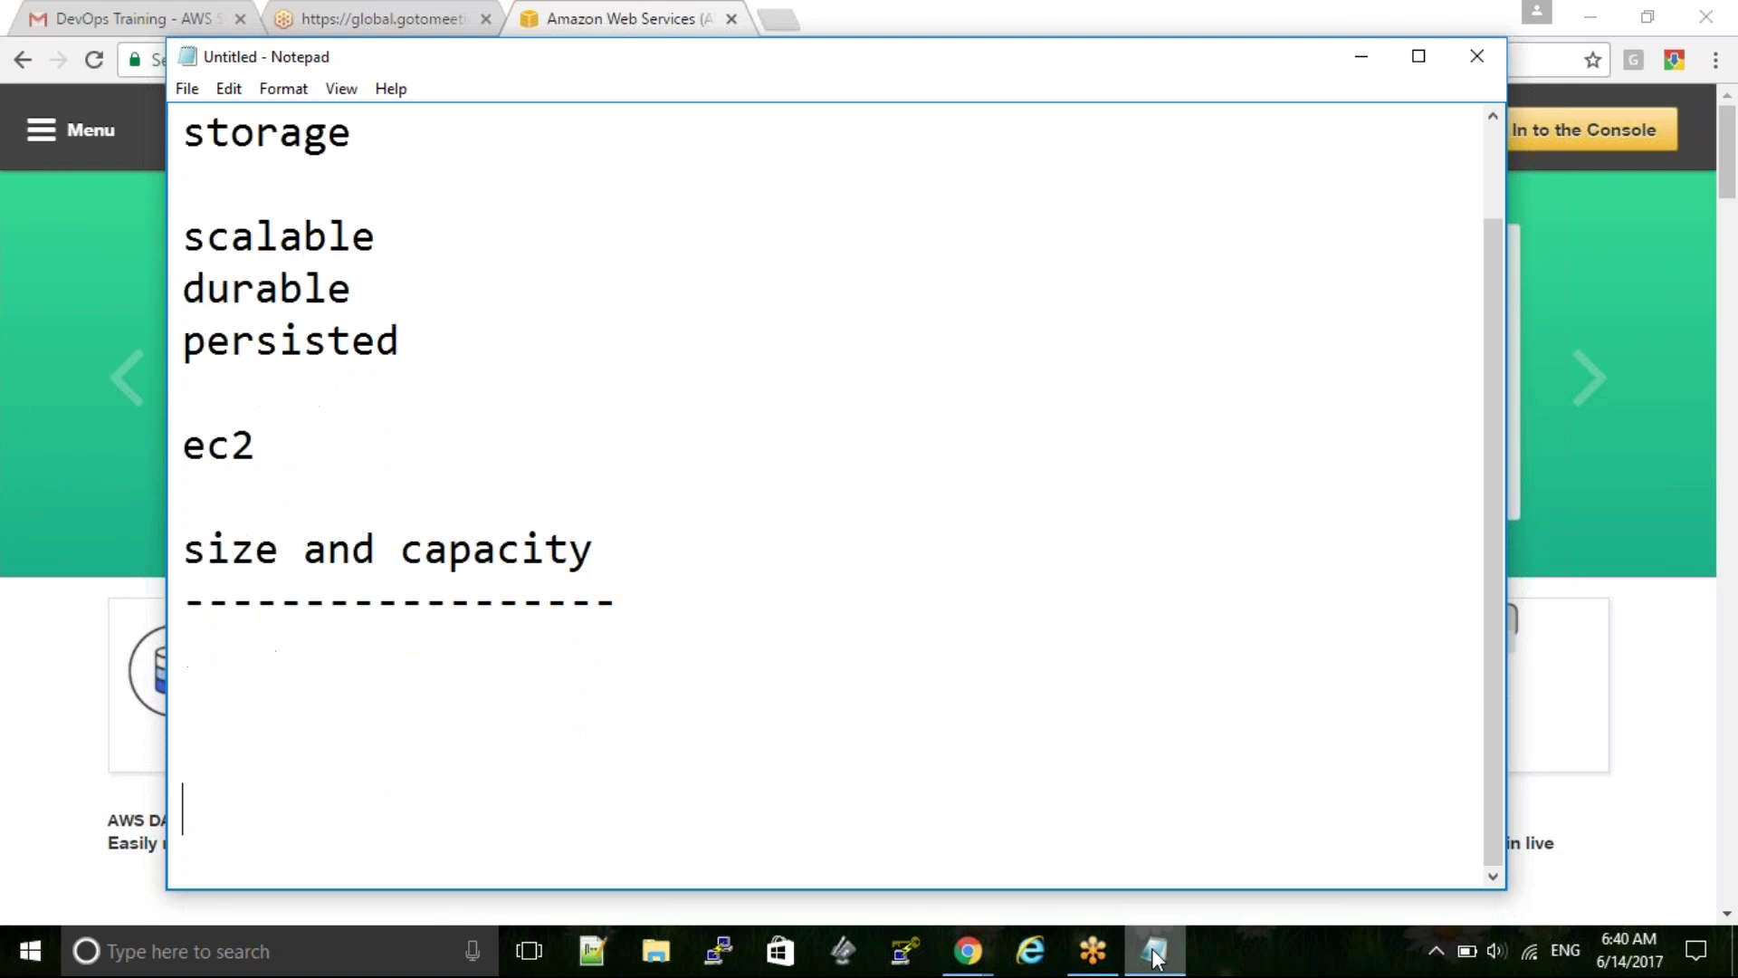
Add the line "upto 16 tb" beneath the size and capacity underline, leaving one blank line between them and more blank lines below
key(Return)
key(Return)
key(Return)
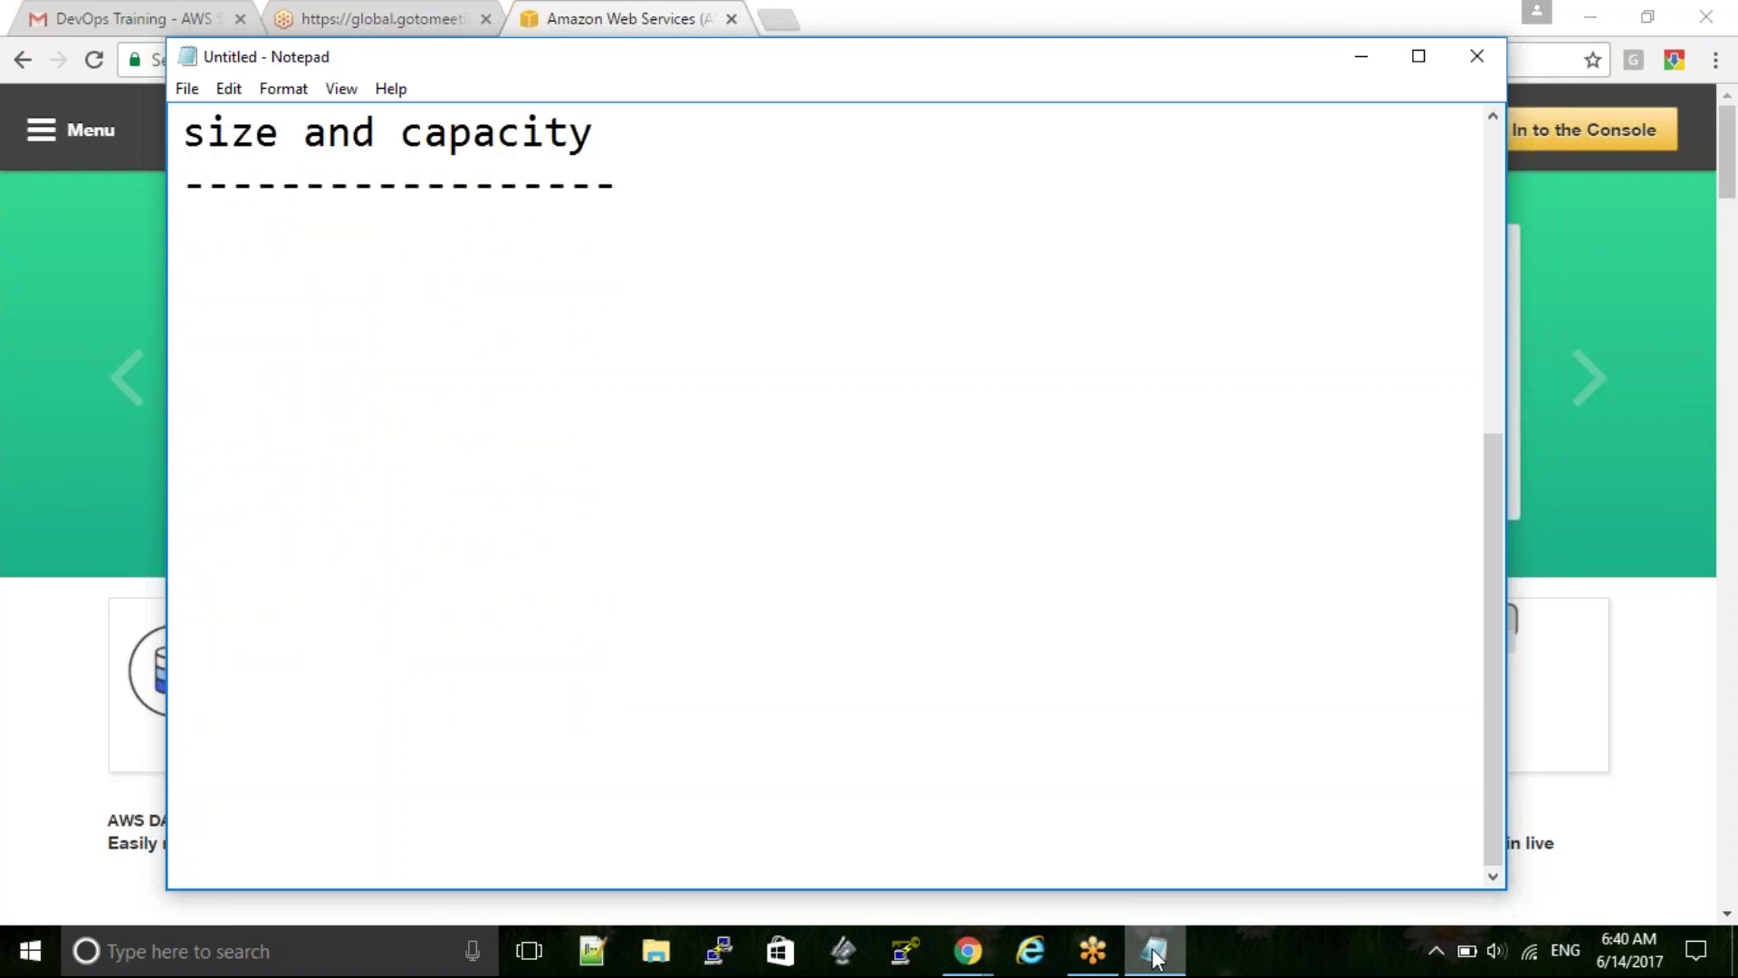
key(Up)
key(Up)
key(Up)
key(Up)
key(Up)
key(Up)
key(Up)
key(Up)
key(Up)
key(Up)
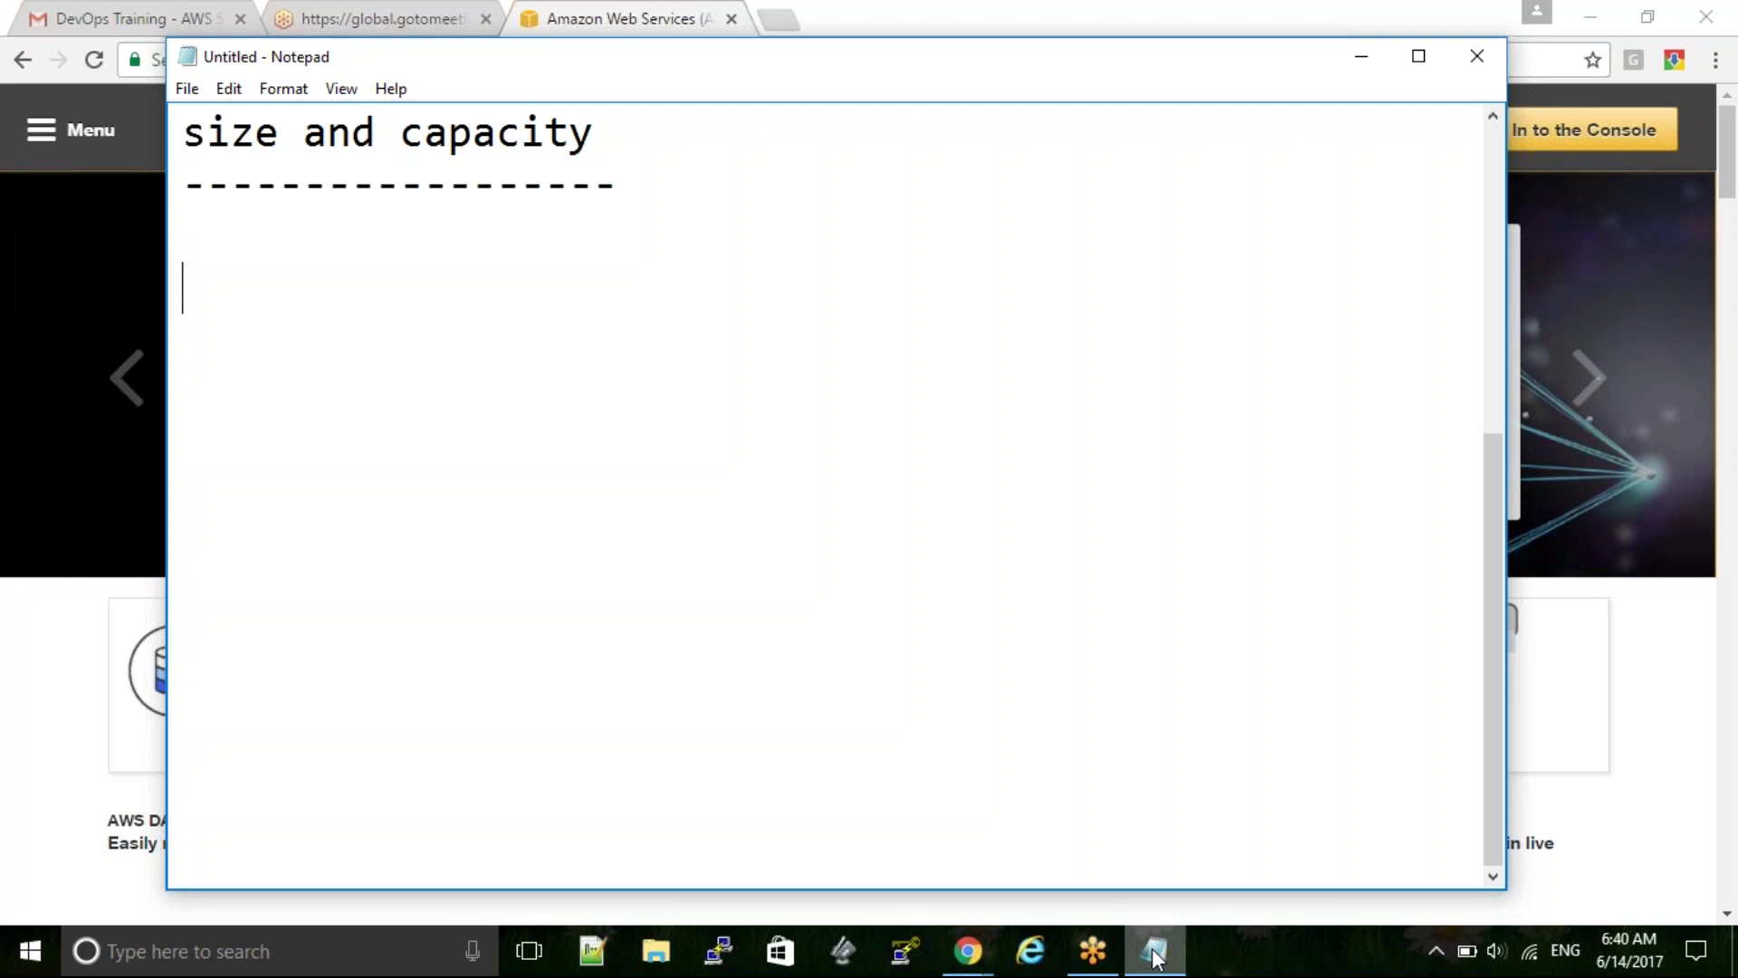
text(upto 16 t)
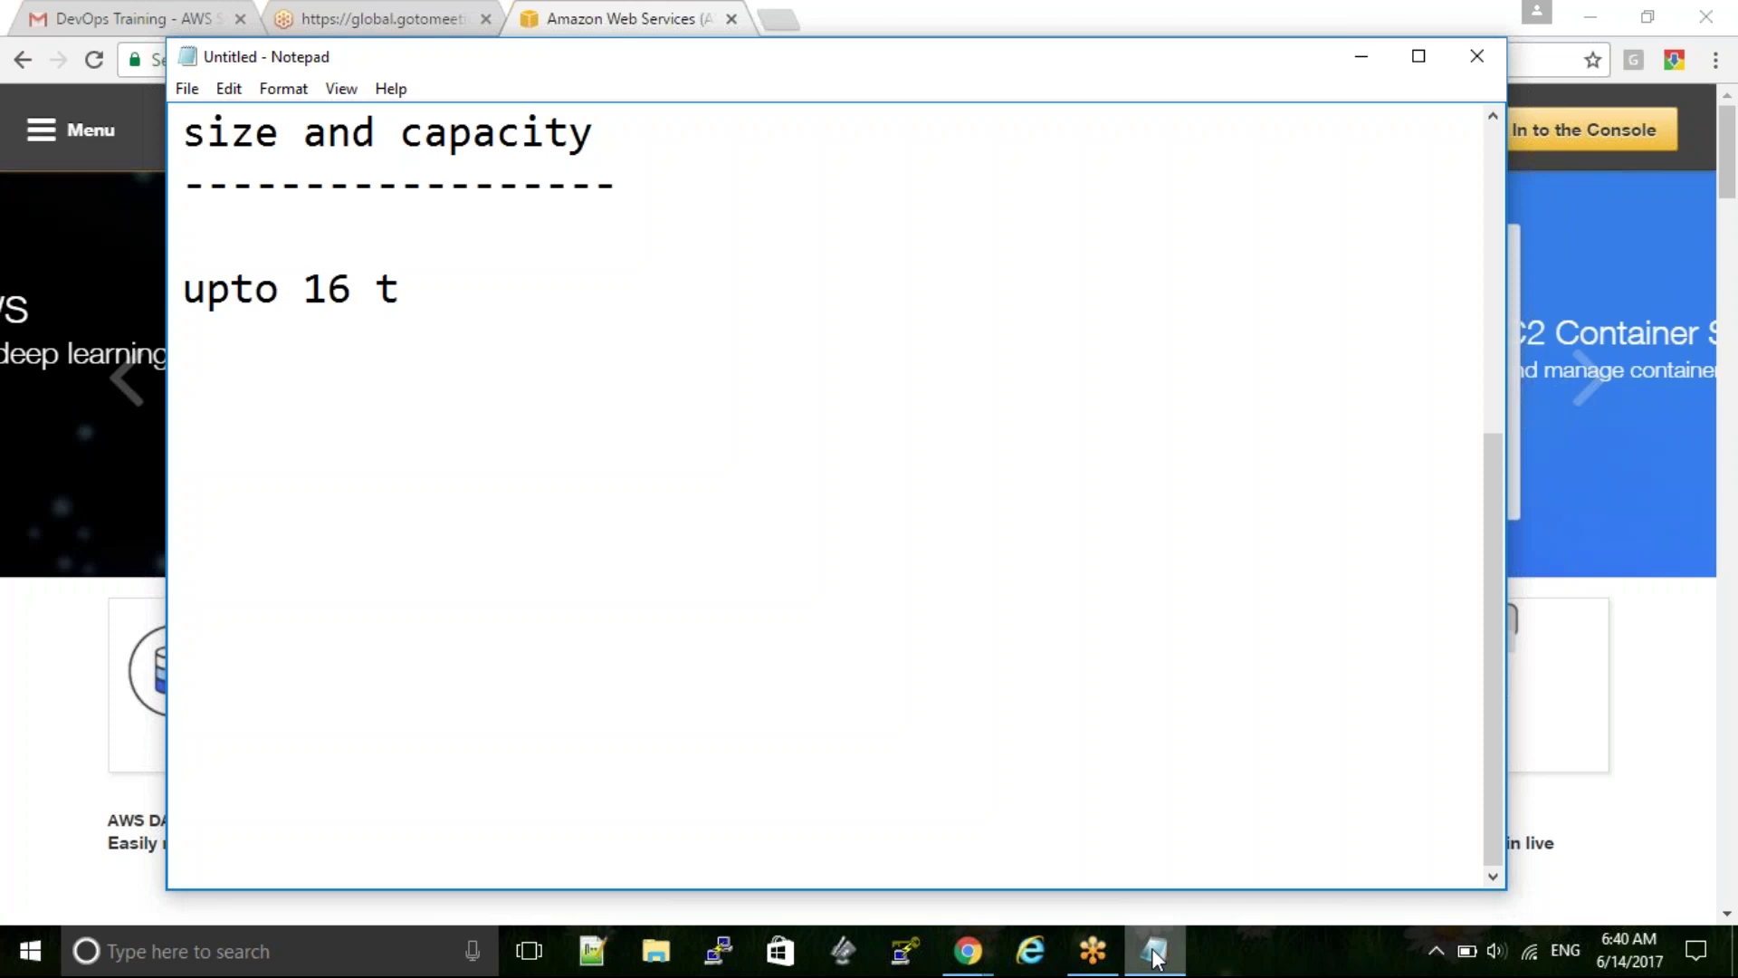
text(b)
Add the line "process upto 20k IOPS" below the 16 tb line, separated by a blank line
key(Return)
key(Return)
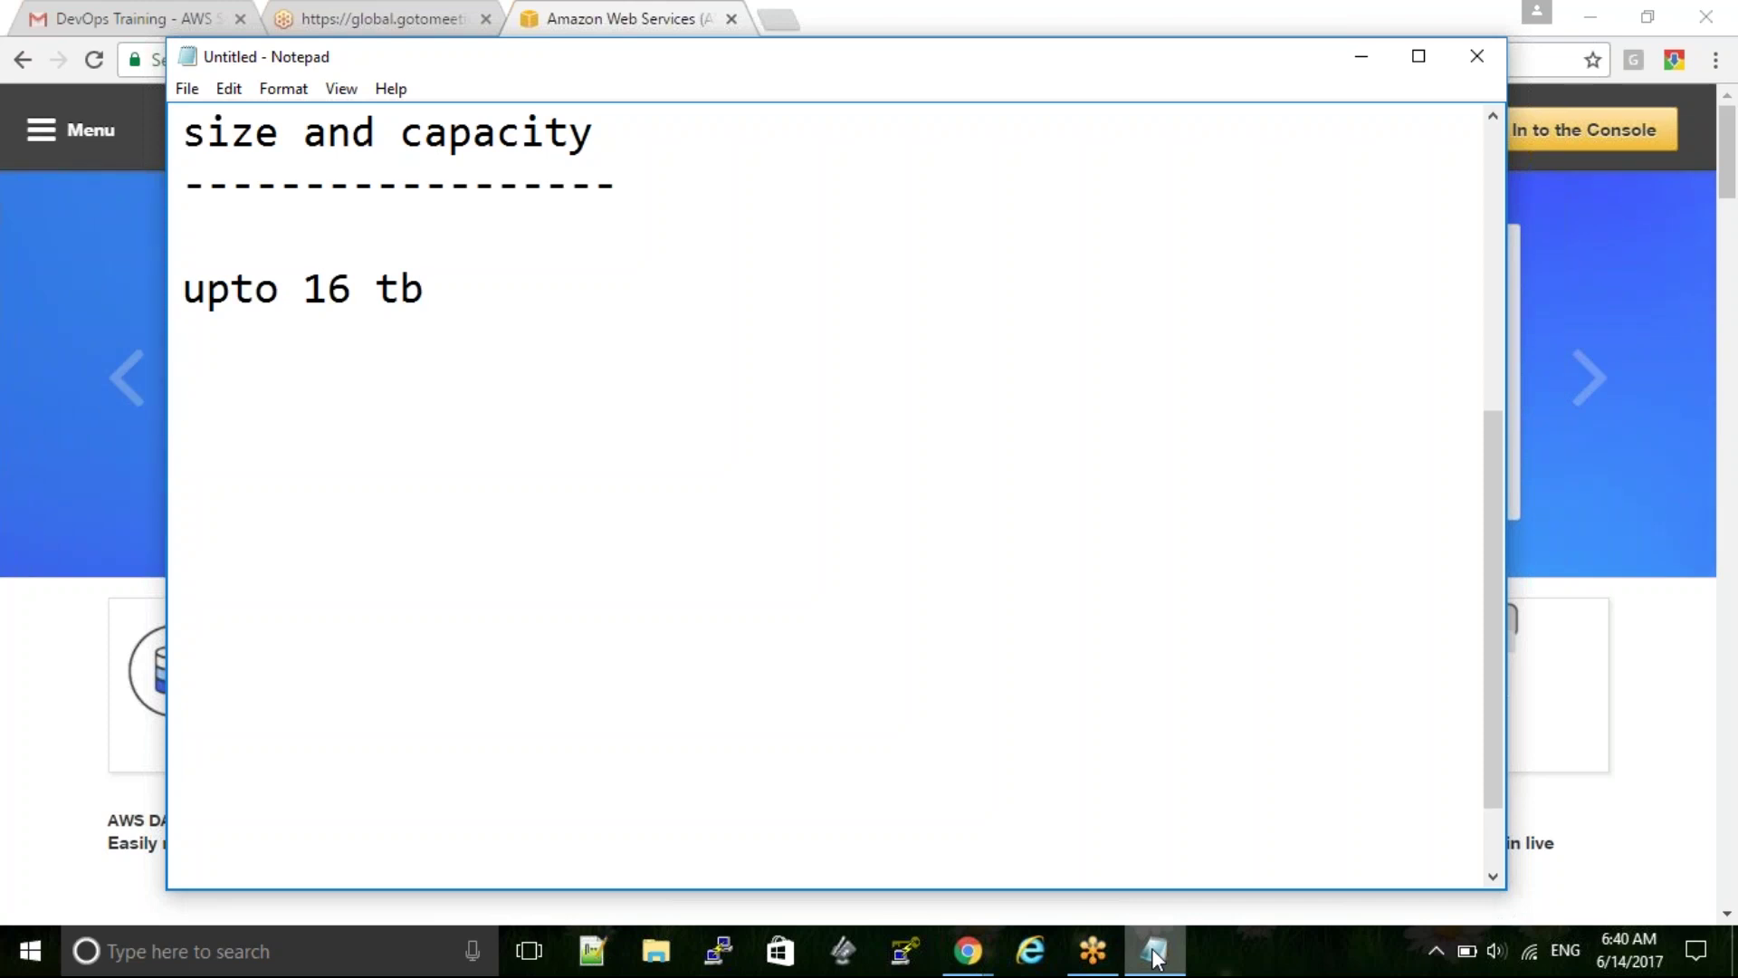
text(process)
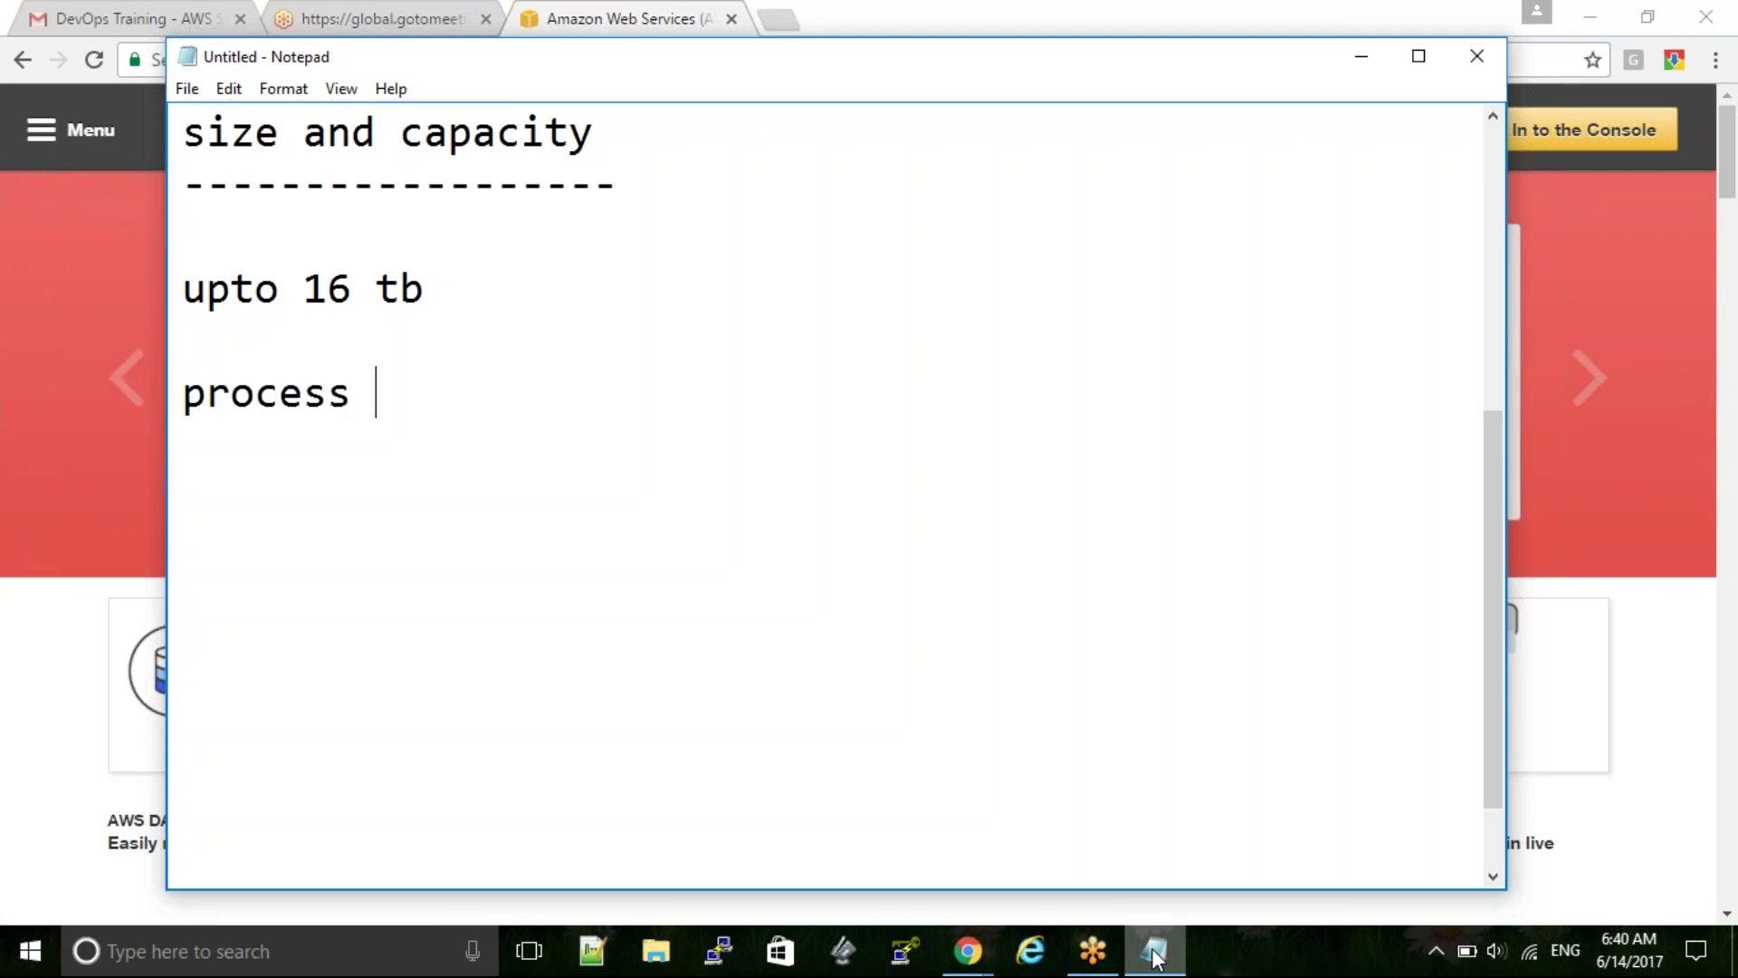
text(upto )
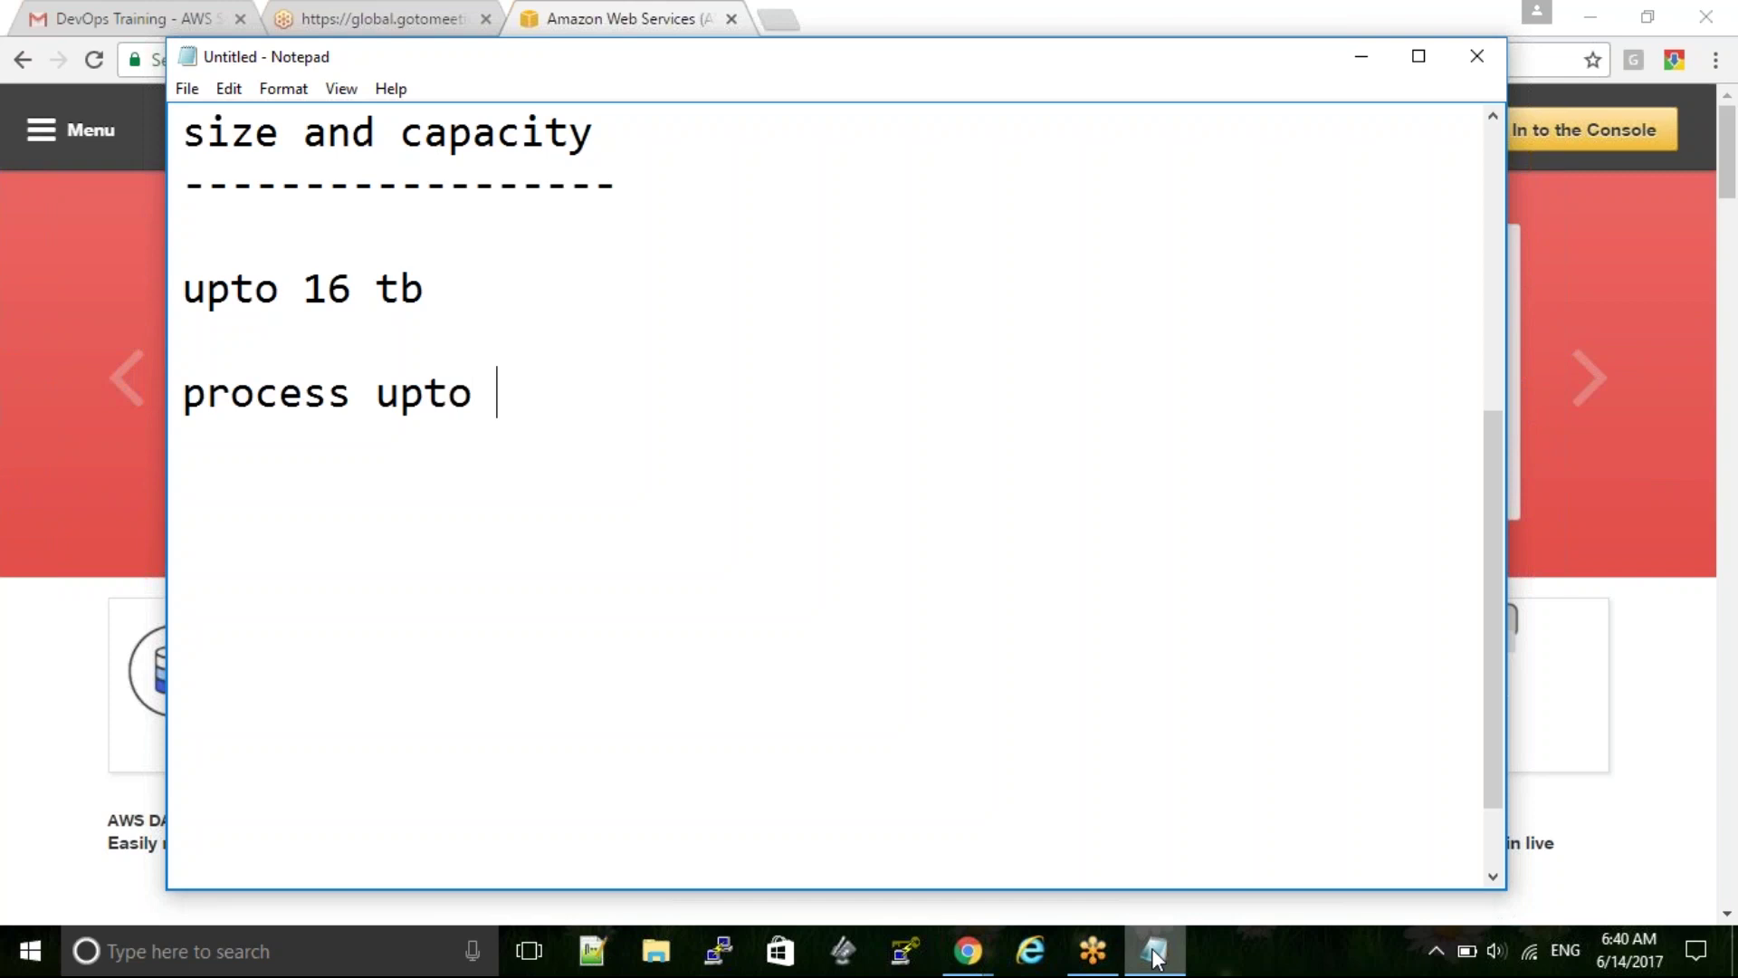
text(20k)
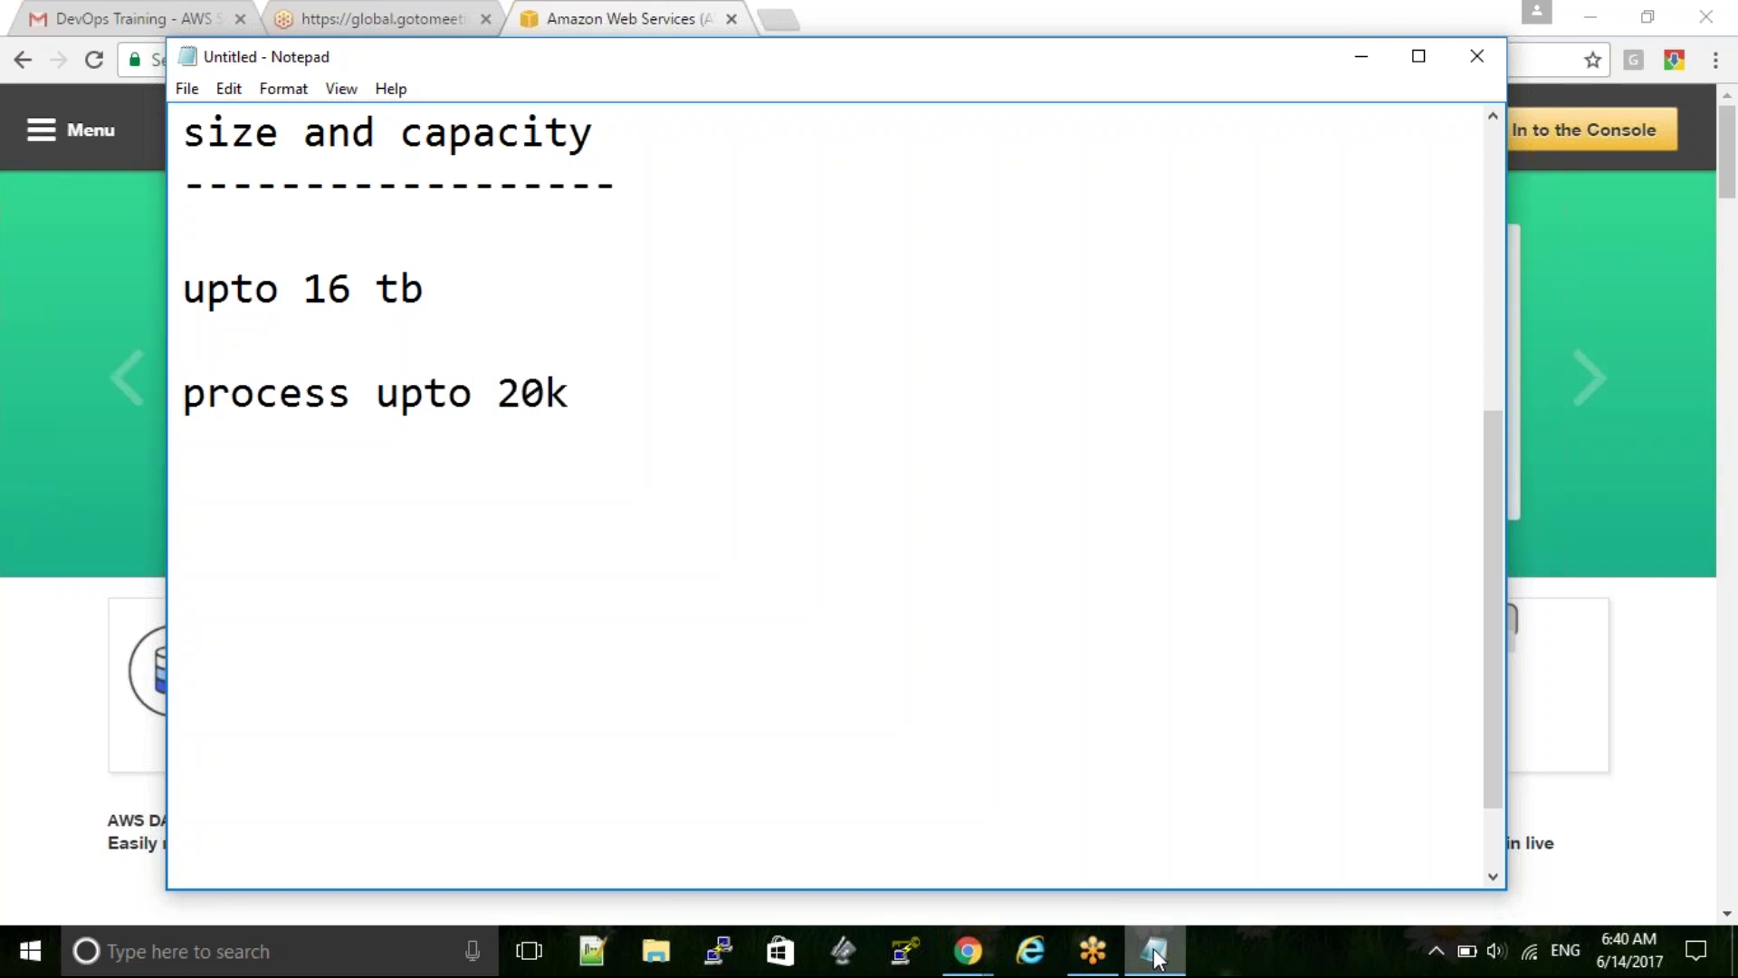
text( IOPS)
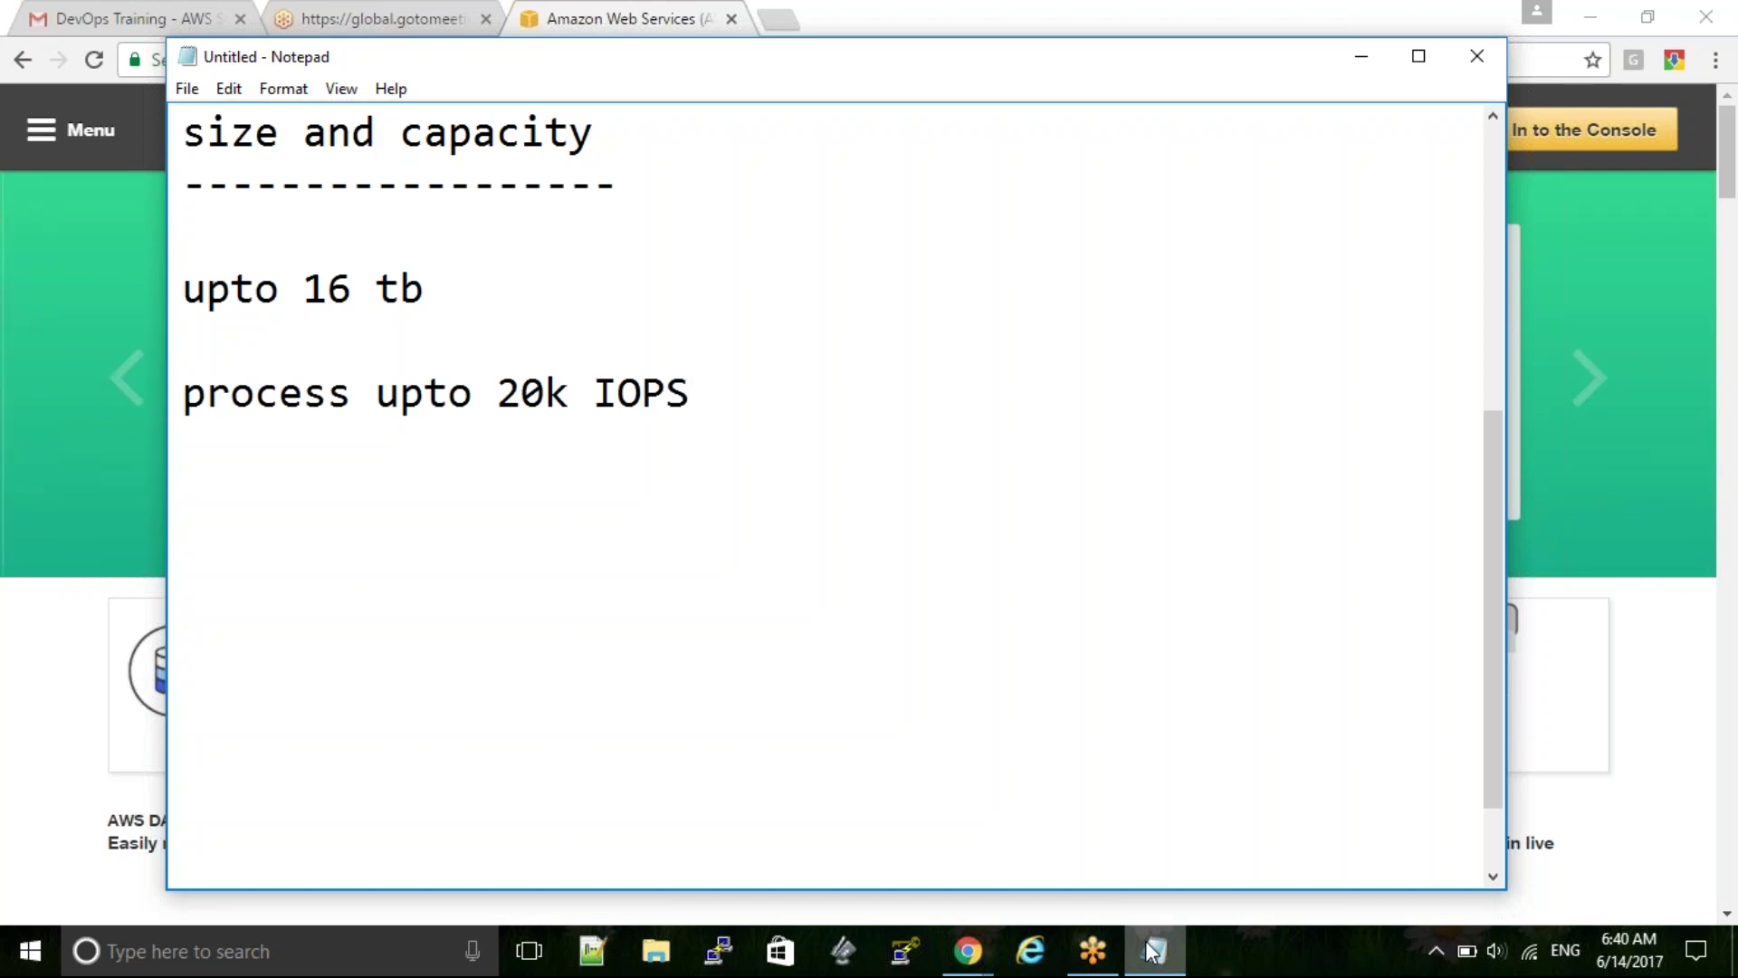
Add the line "availability 99.99999%" below the IOPS line, separated by a blank line
key(Return)
key(Return)
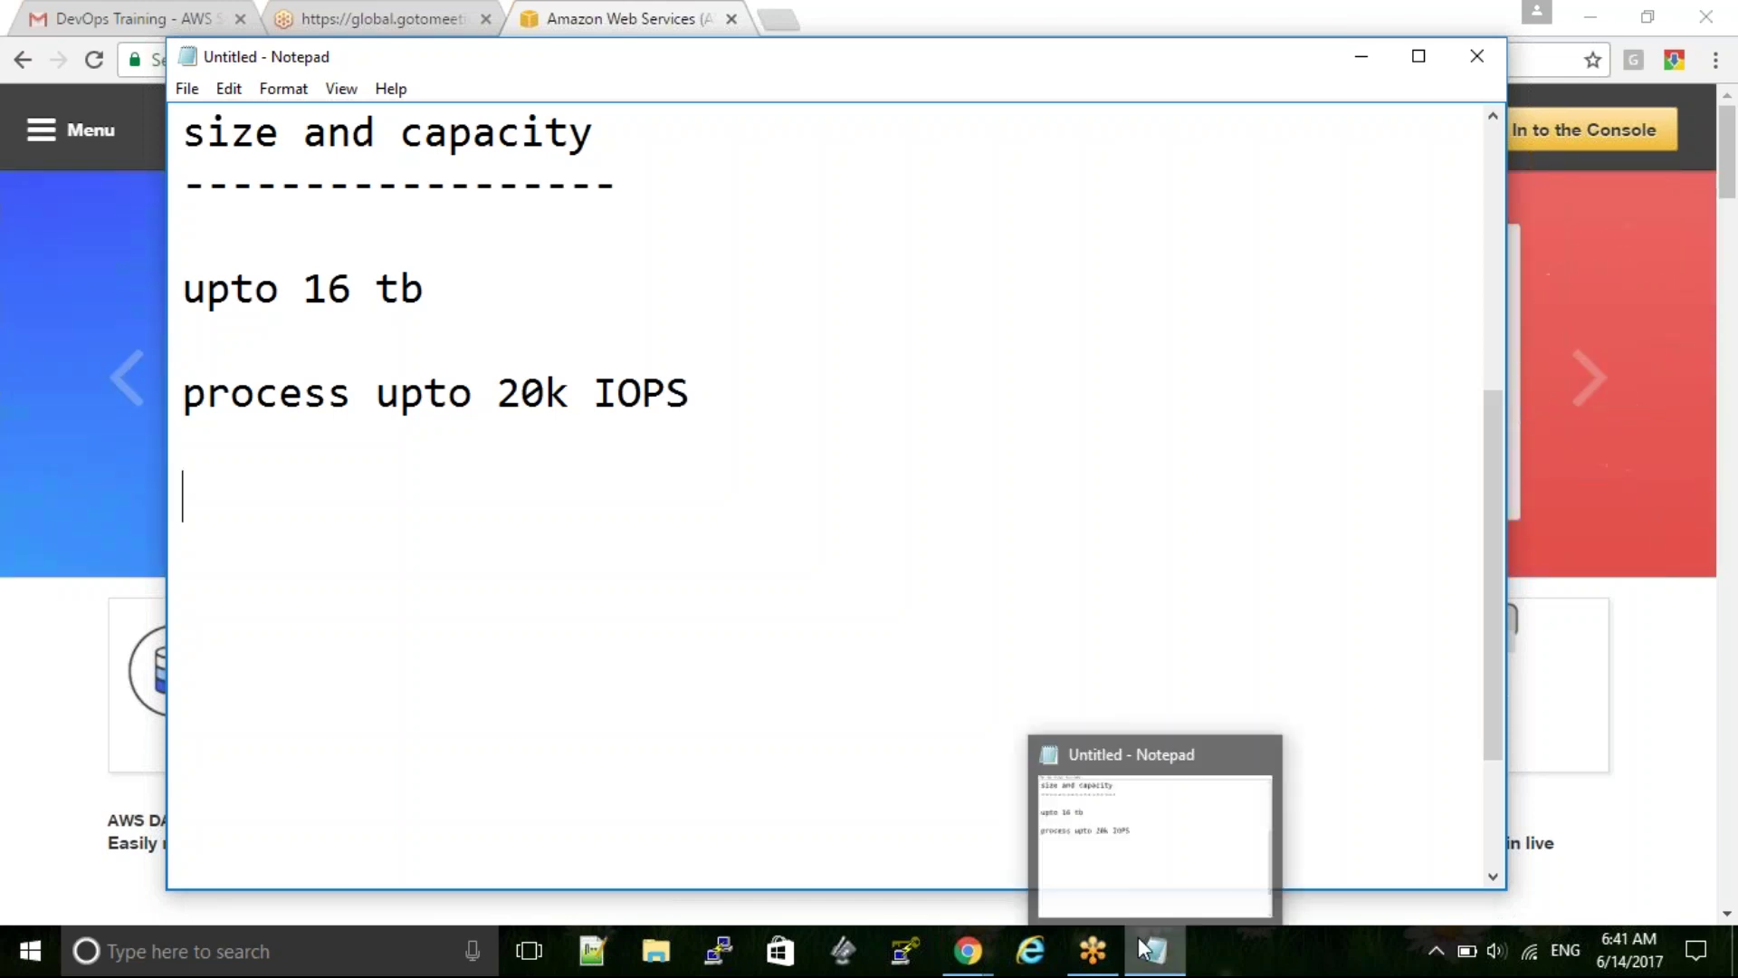
text(avai)
key(BackSpace)
text(ai)
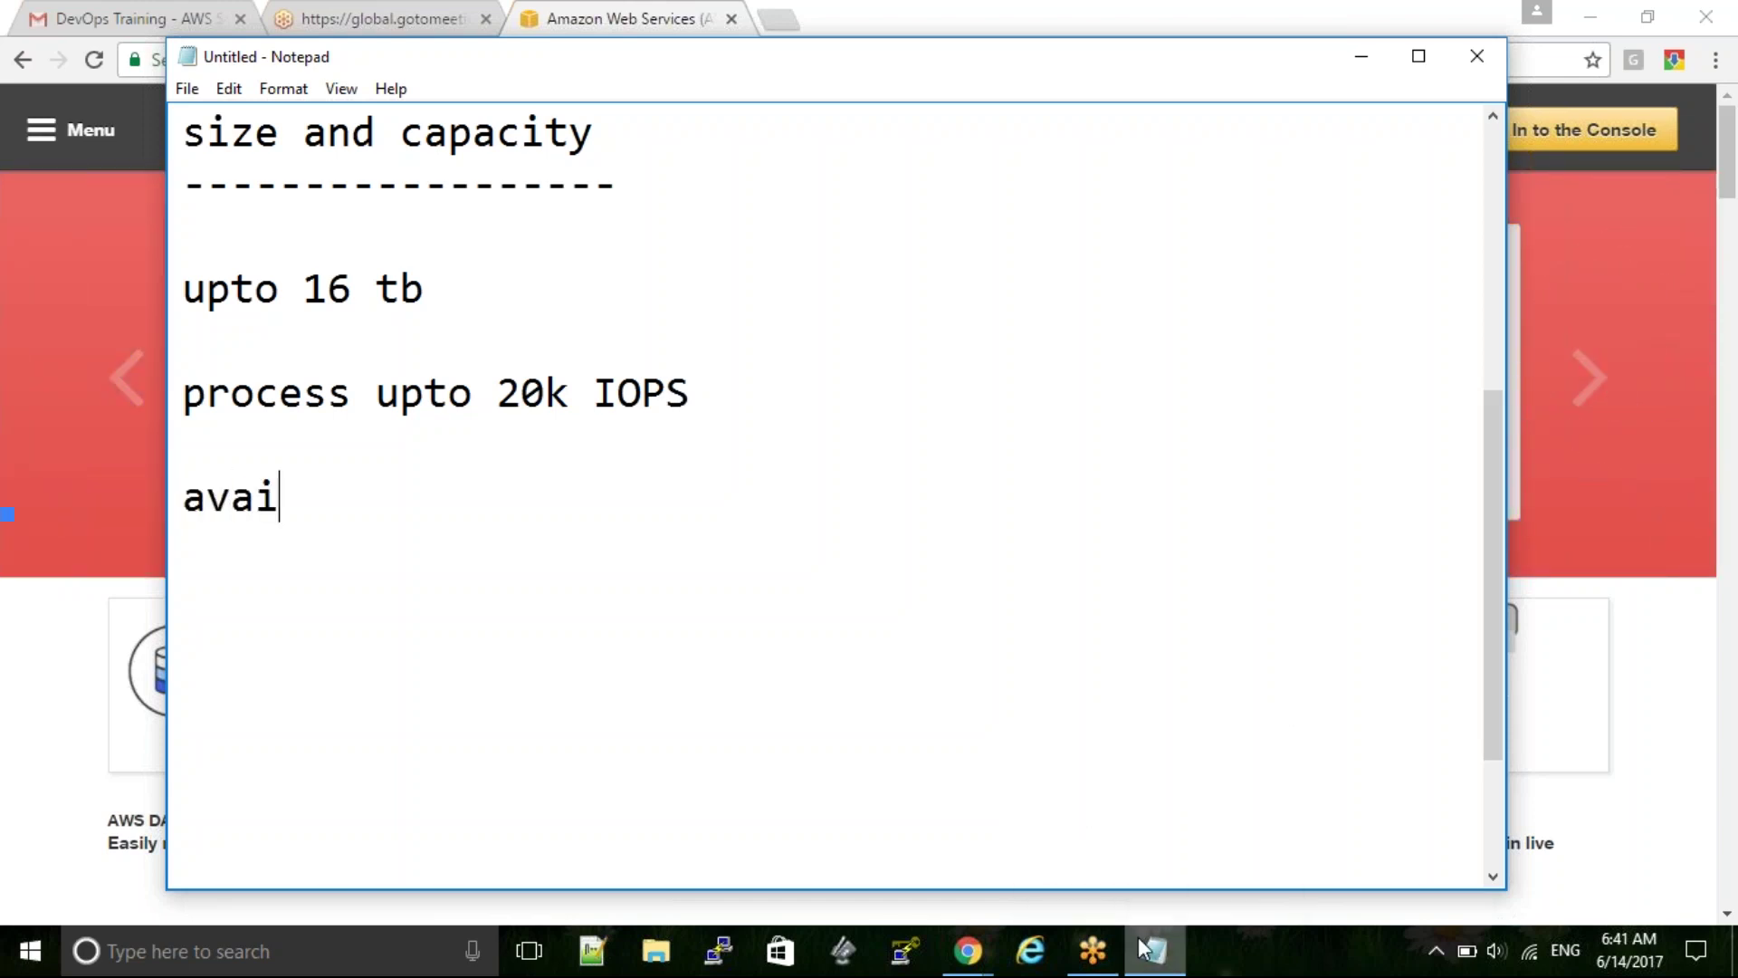
text(lability)
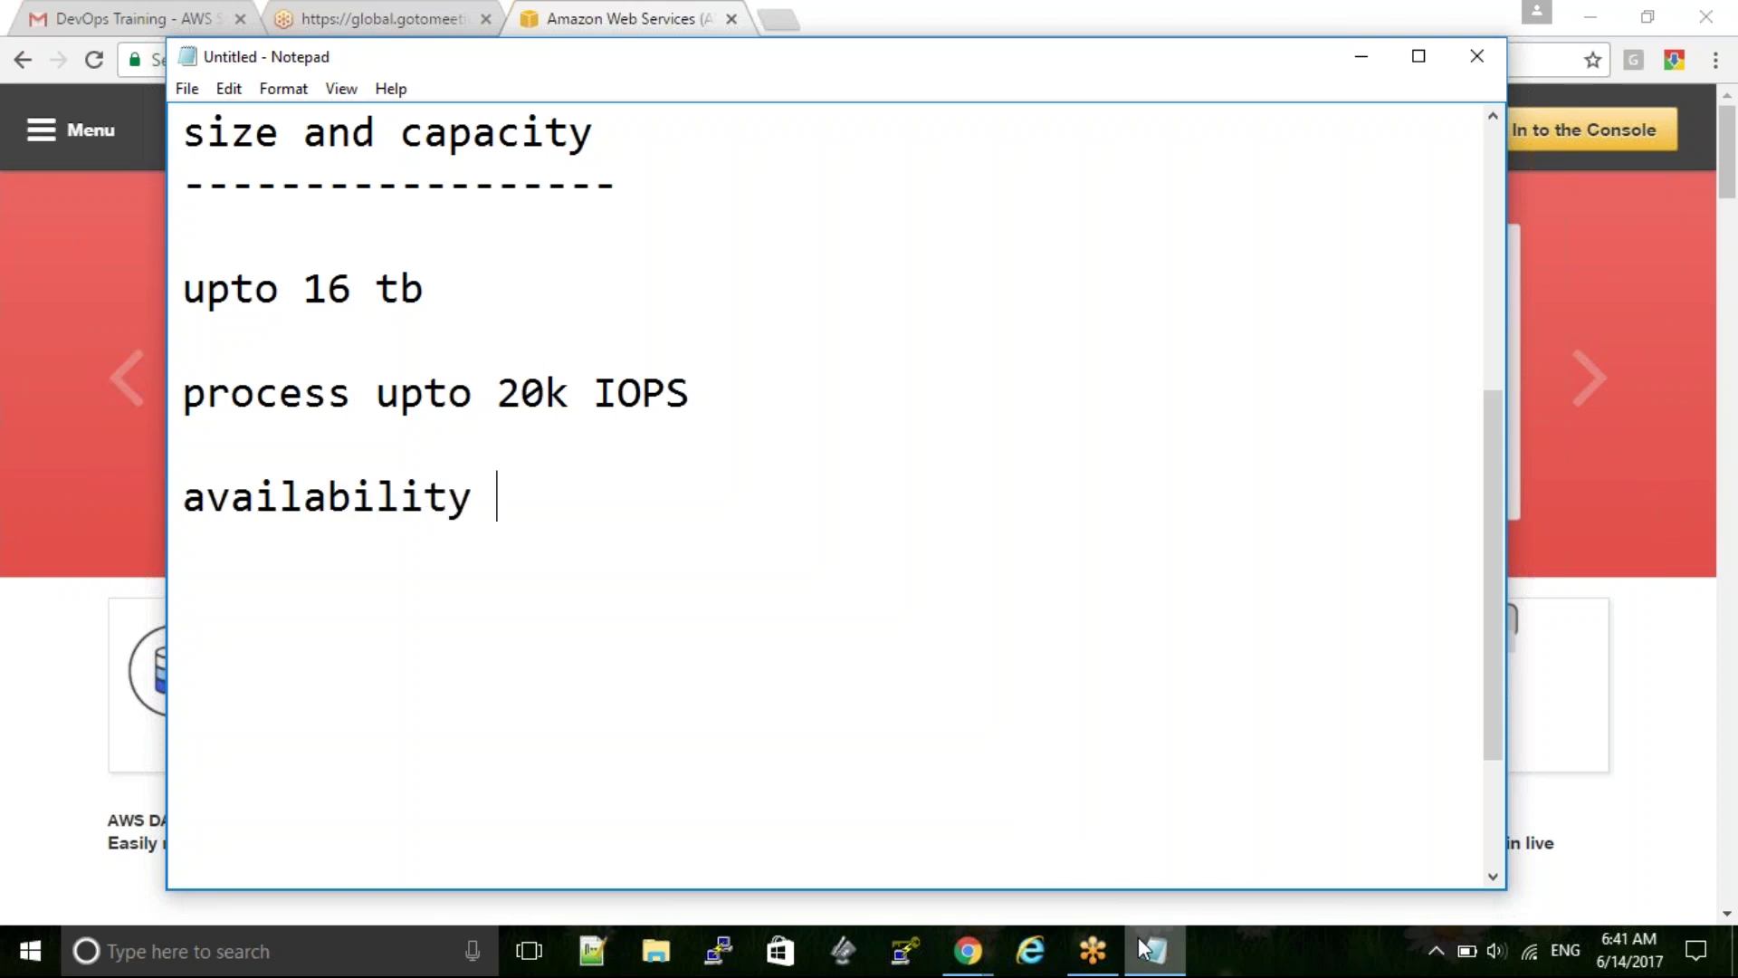
text( 9)
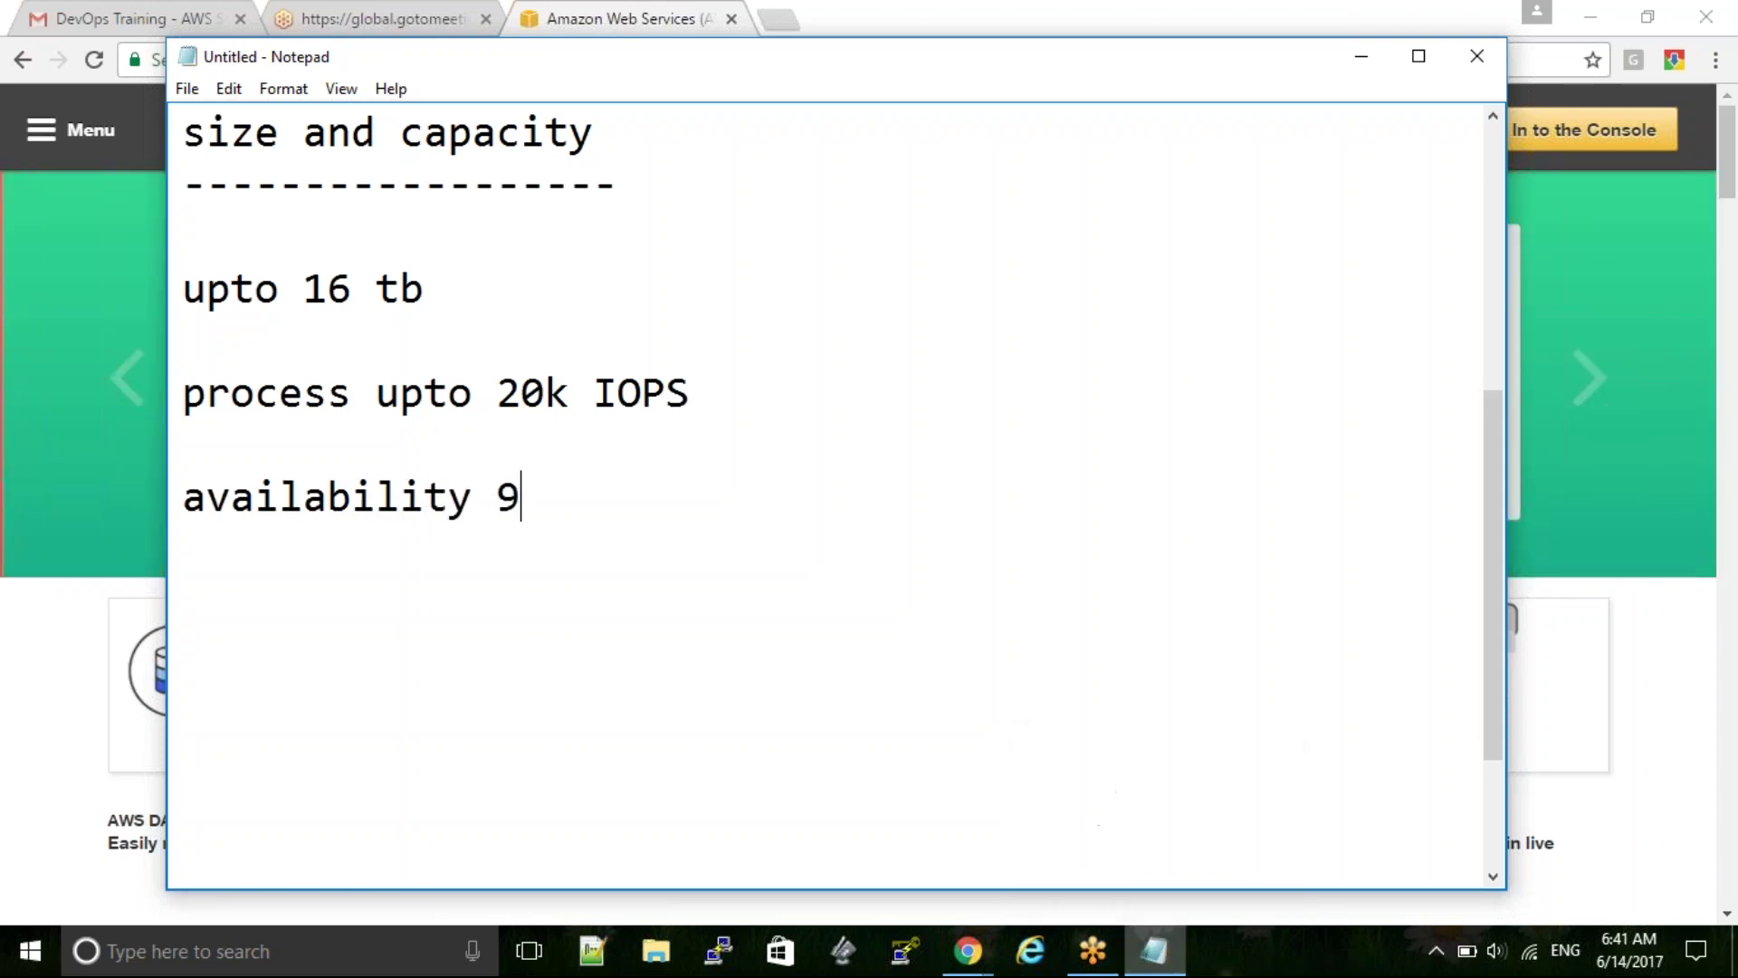
text(9.99999)
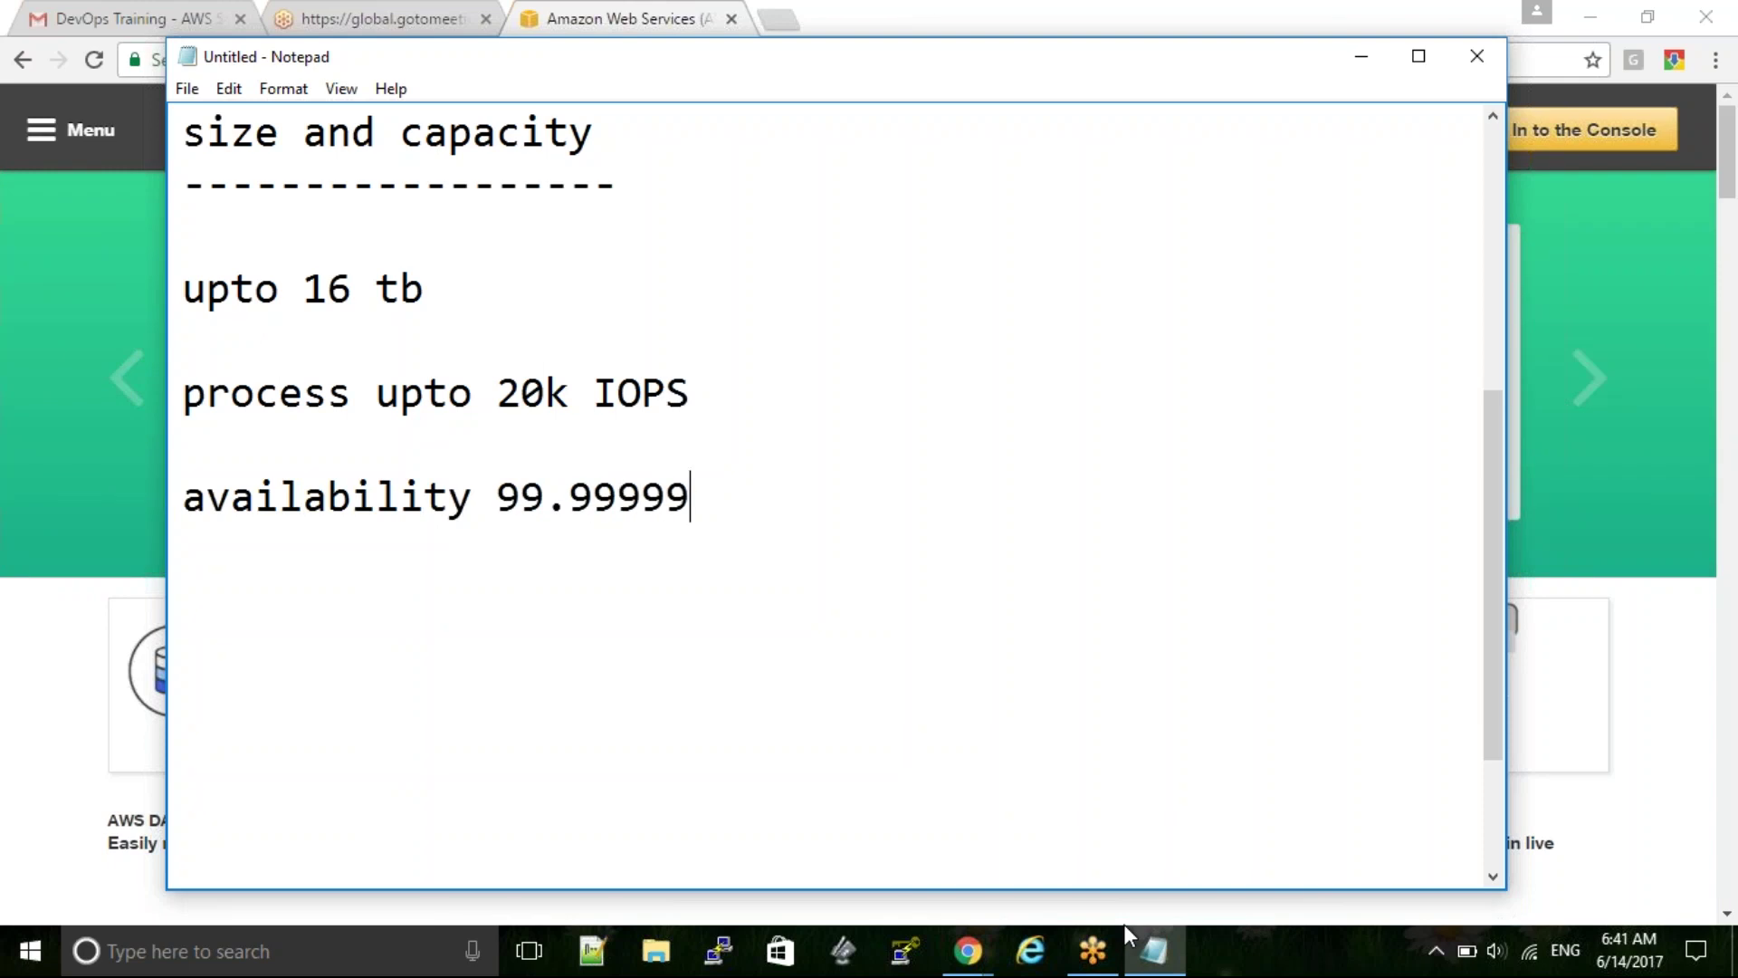
text(%)
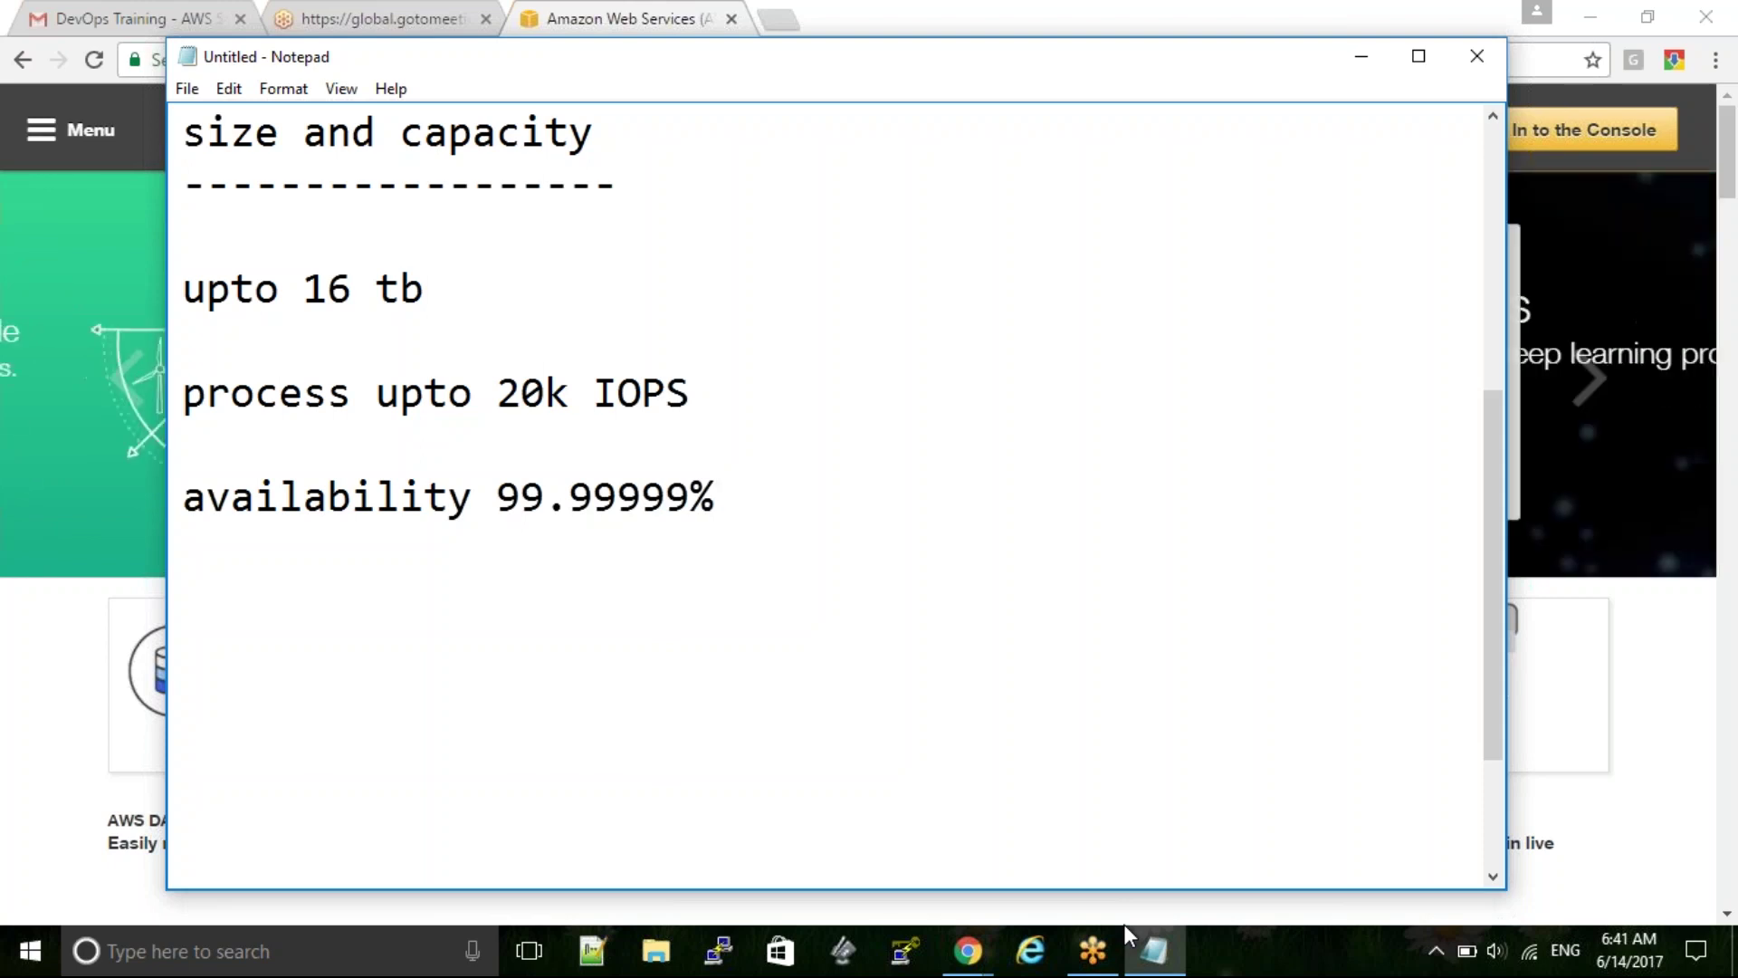
Add the line "throughput 320 mb/sec" below the availability line, separated by a blank line
key(Return)
key(Return)
text(throu)
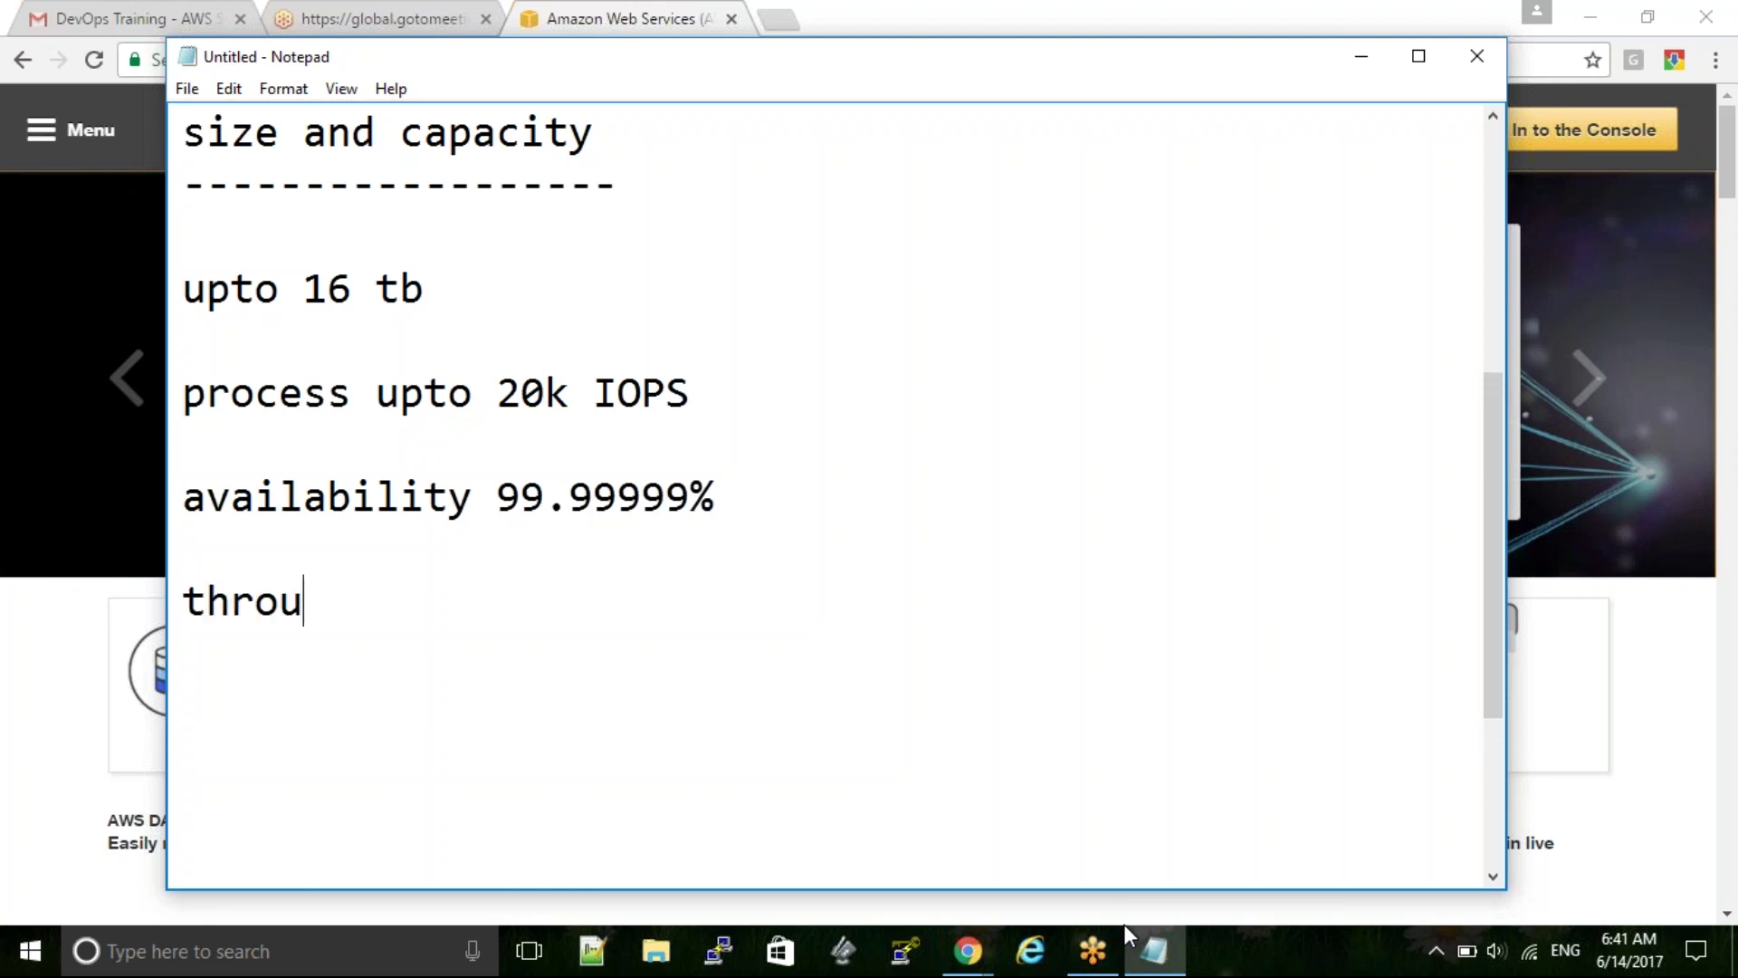
text(ghput )
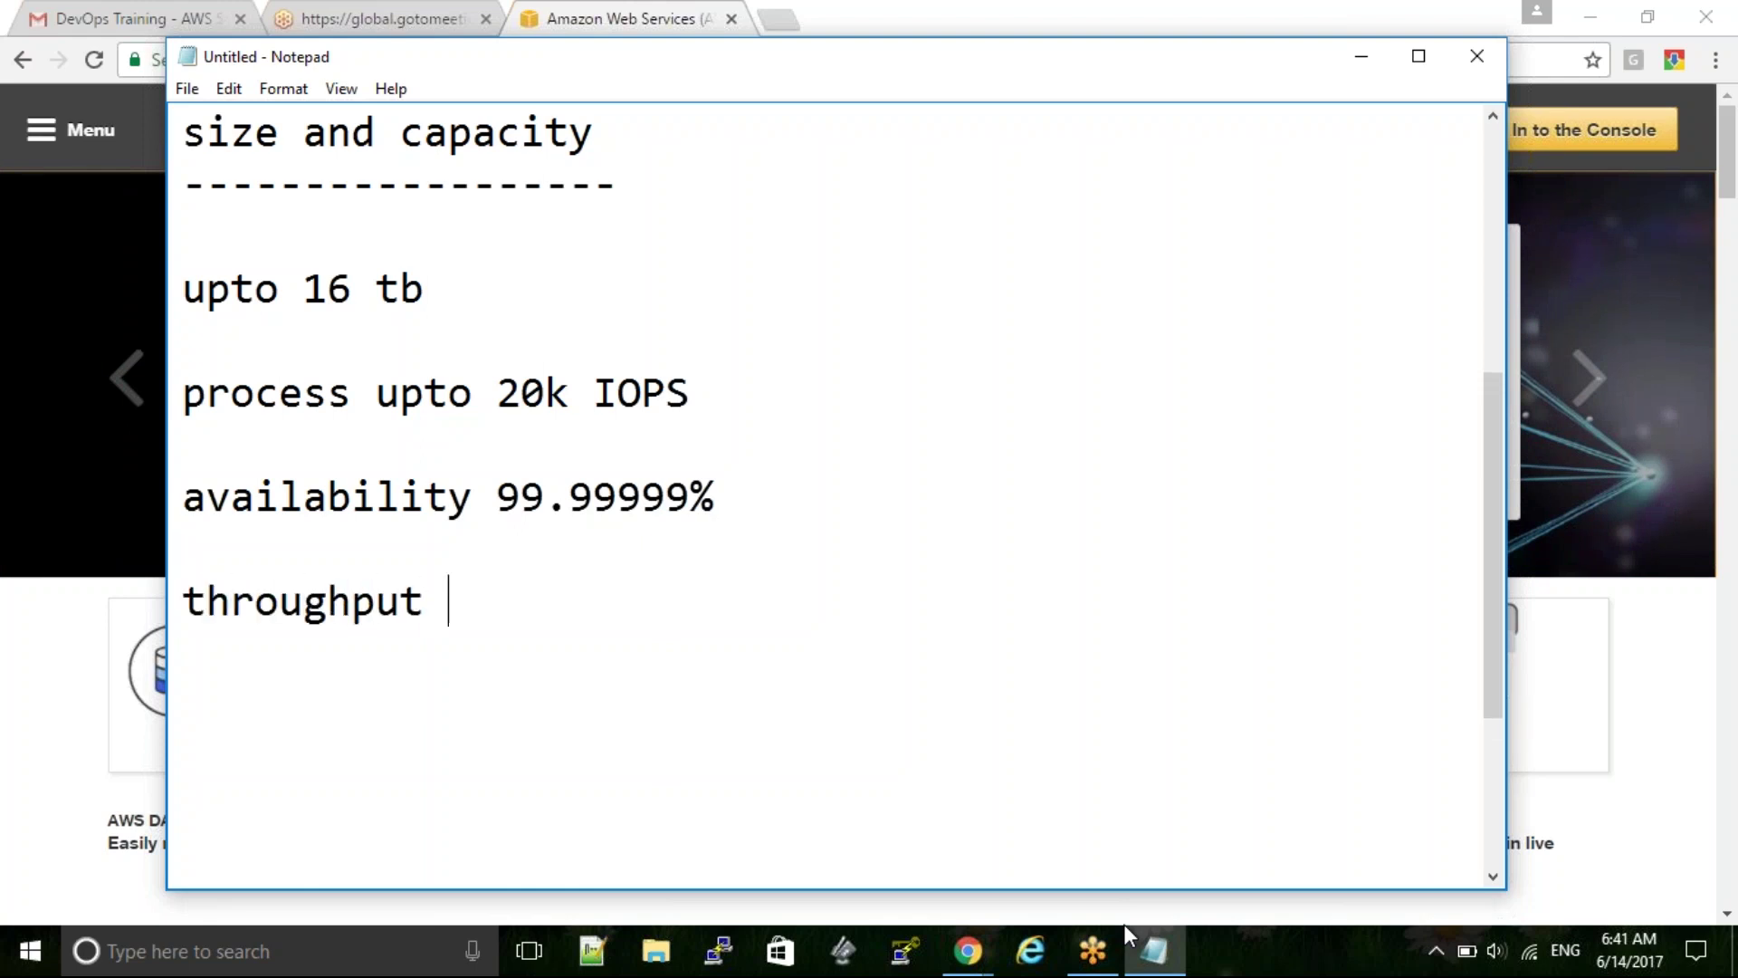
text(320)
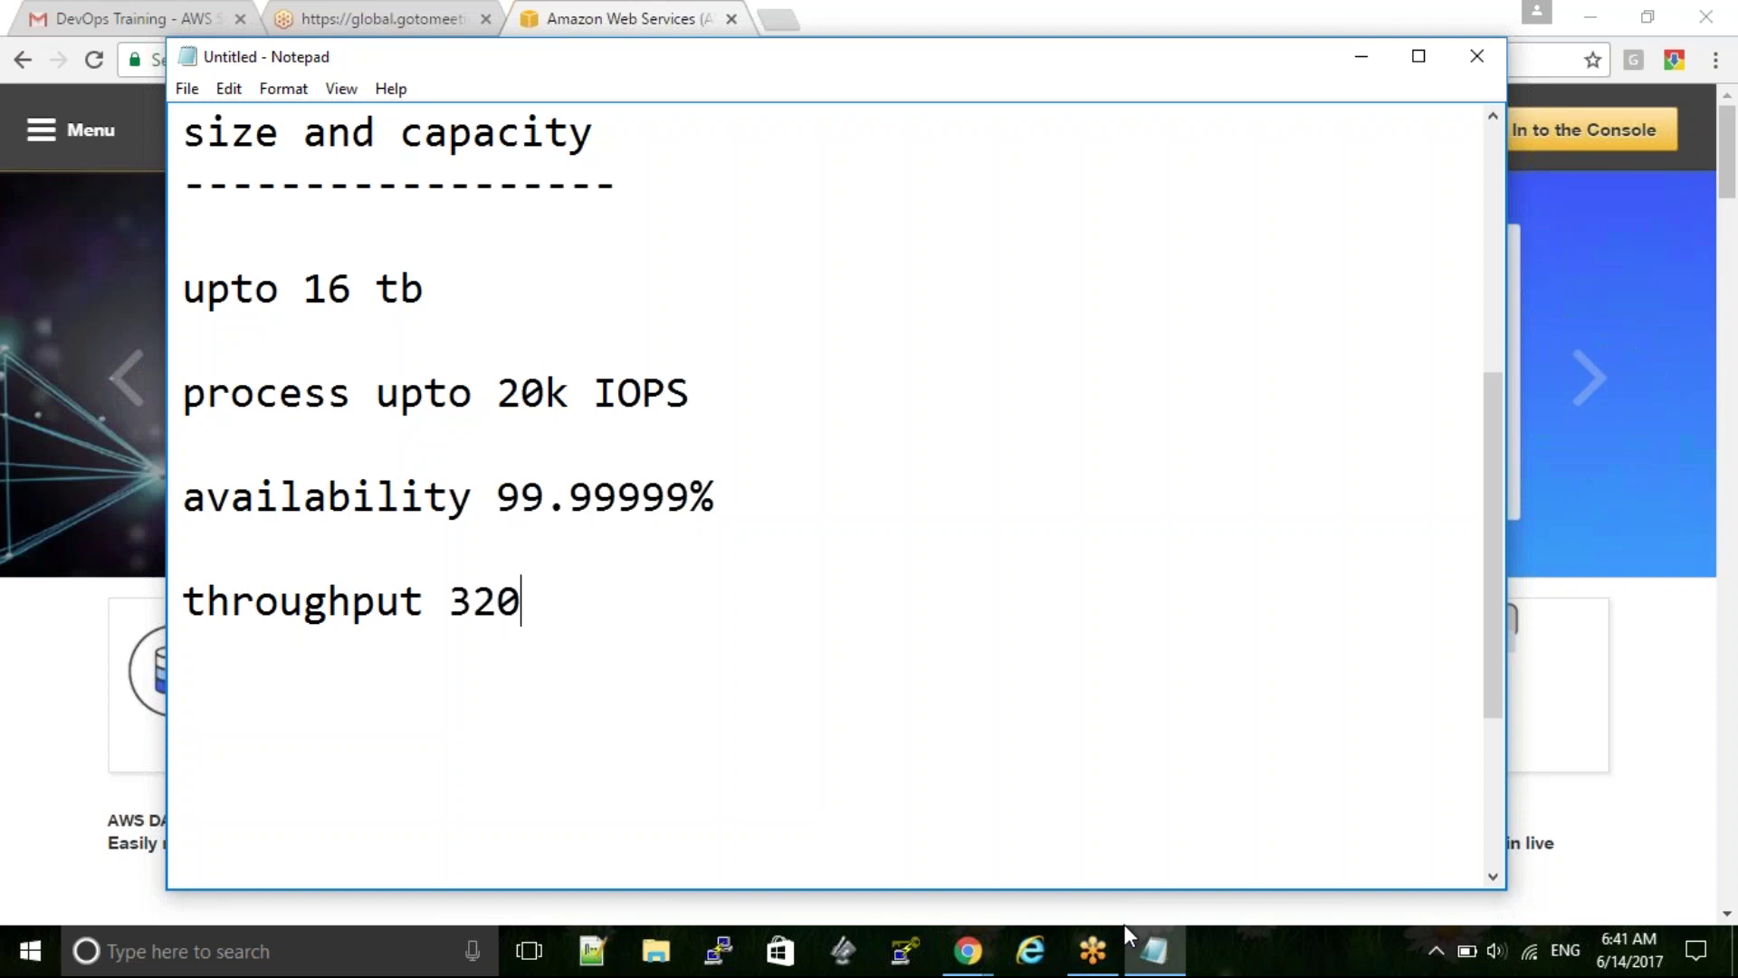
text( mb/sec)
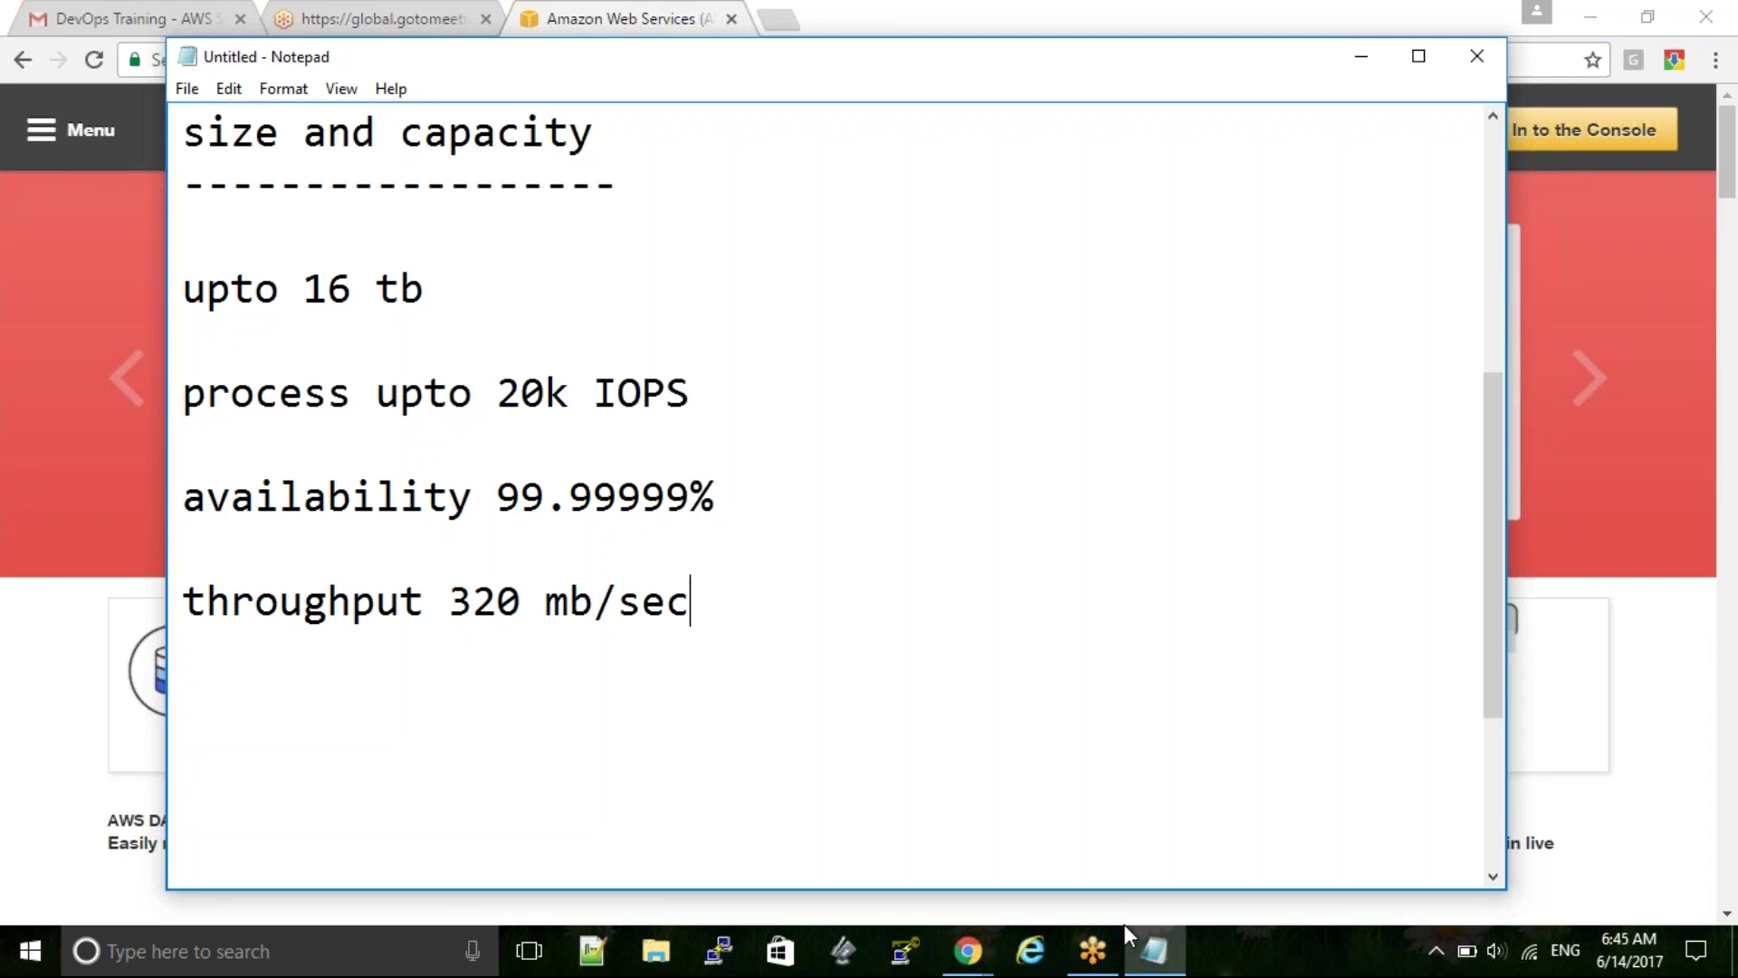
Add the heading "benefits" after a blank line below the throughput line and underline it with dashes
key(Return)
key(Return)
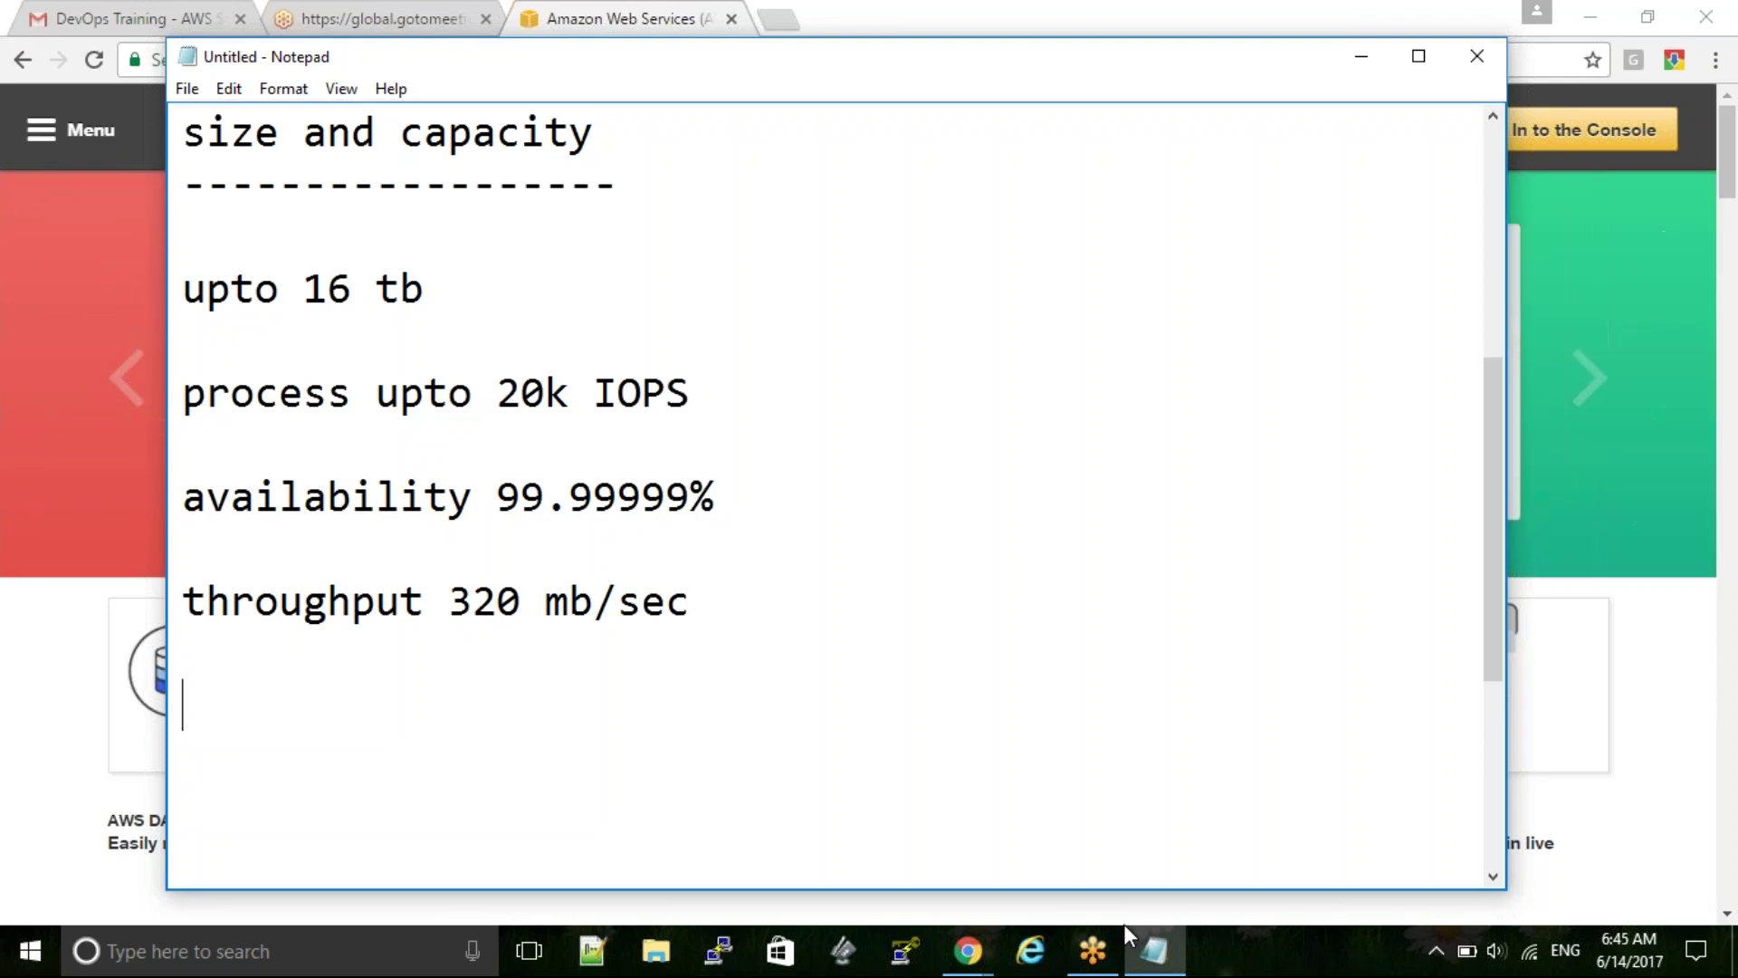
text(benefits)
key(Return)
text(---------)
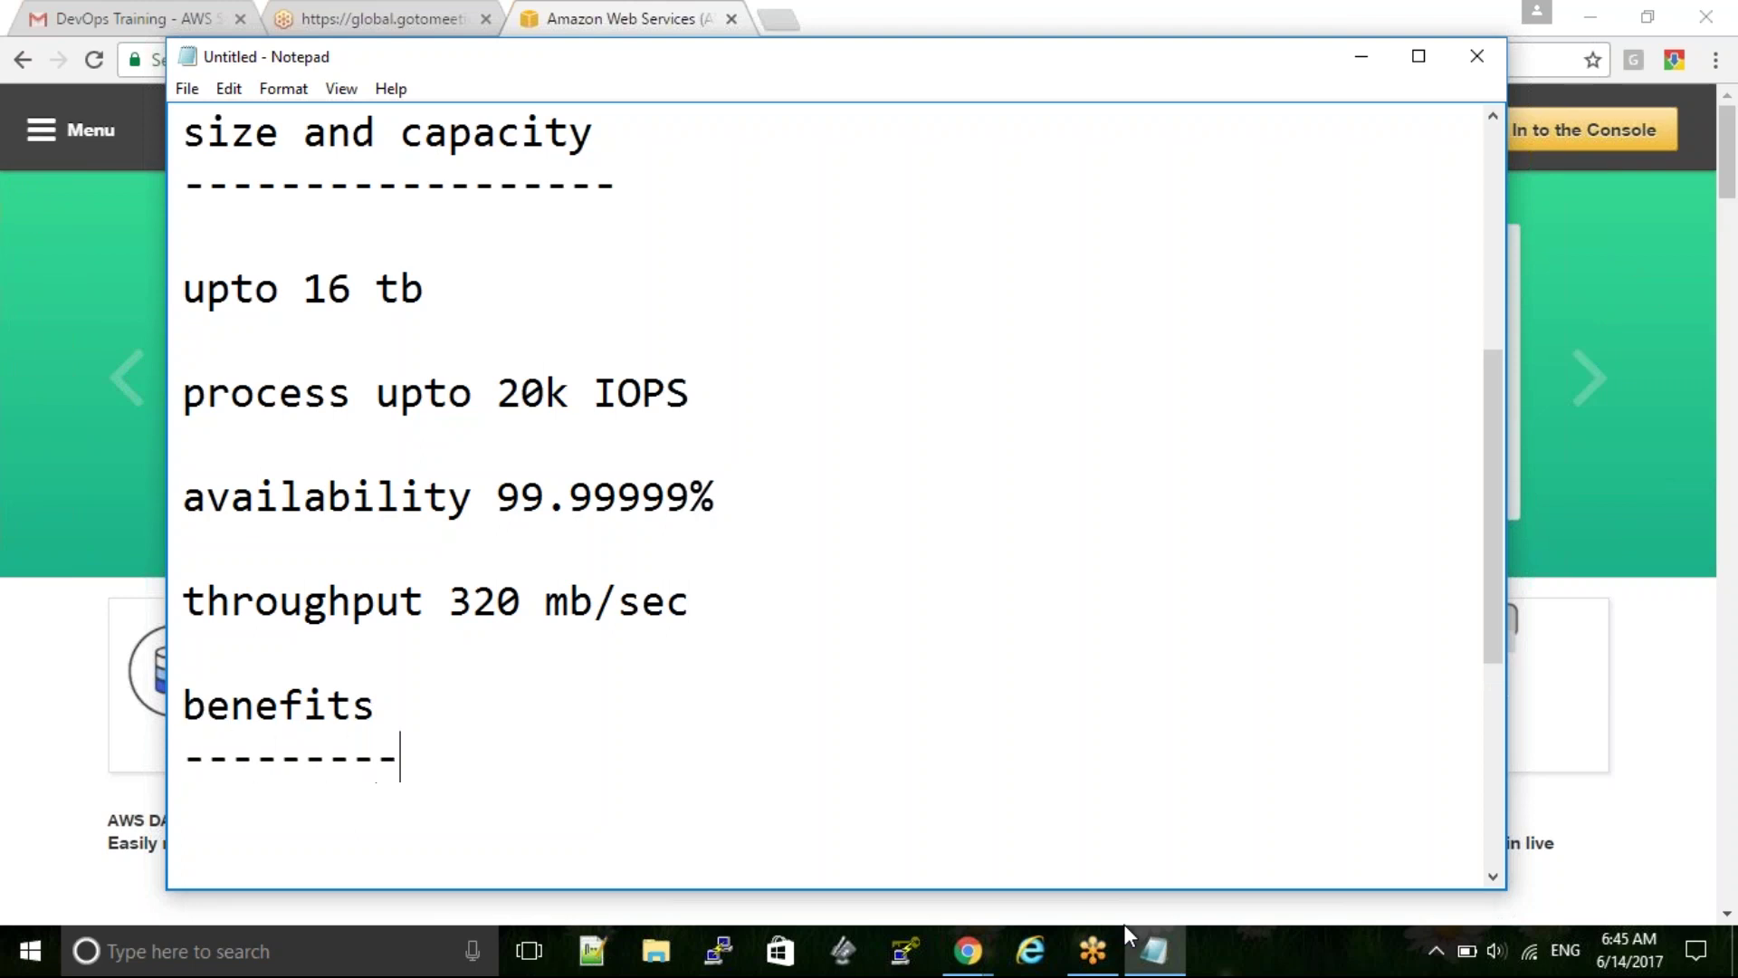
Review the notes from the storage characteristics through the size and capacity section to the benefits heading
key(Up)
key(Up)
key(Up)
key(Up)
key(Up)
key(Up)
key(Up)
key(Up)
key(Up)
key(Up)
key(Up)
key(Up)
key(Up)
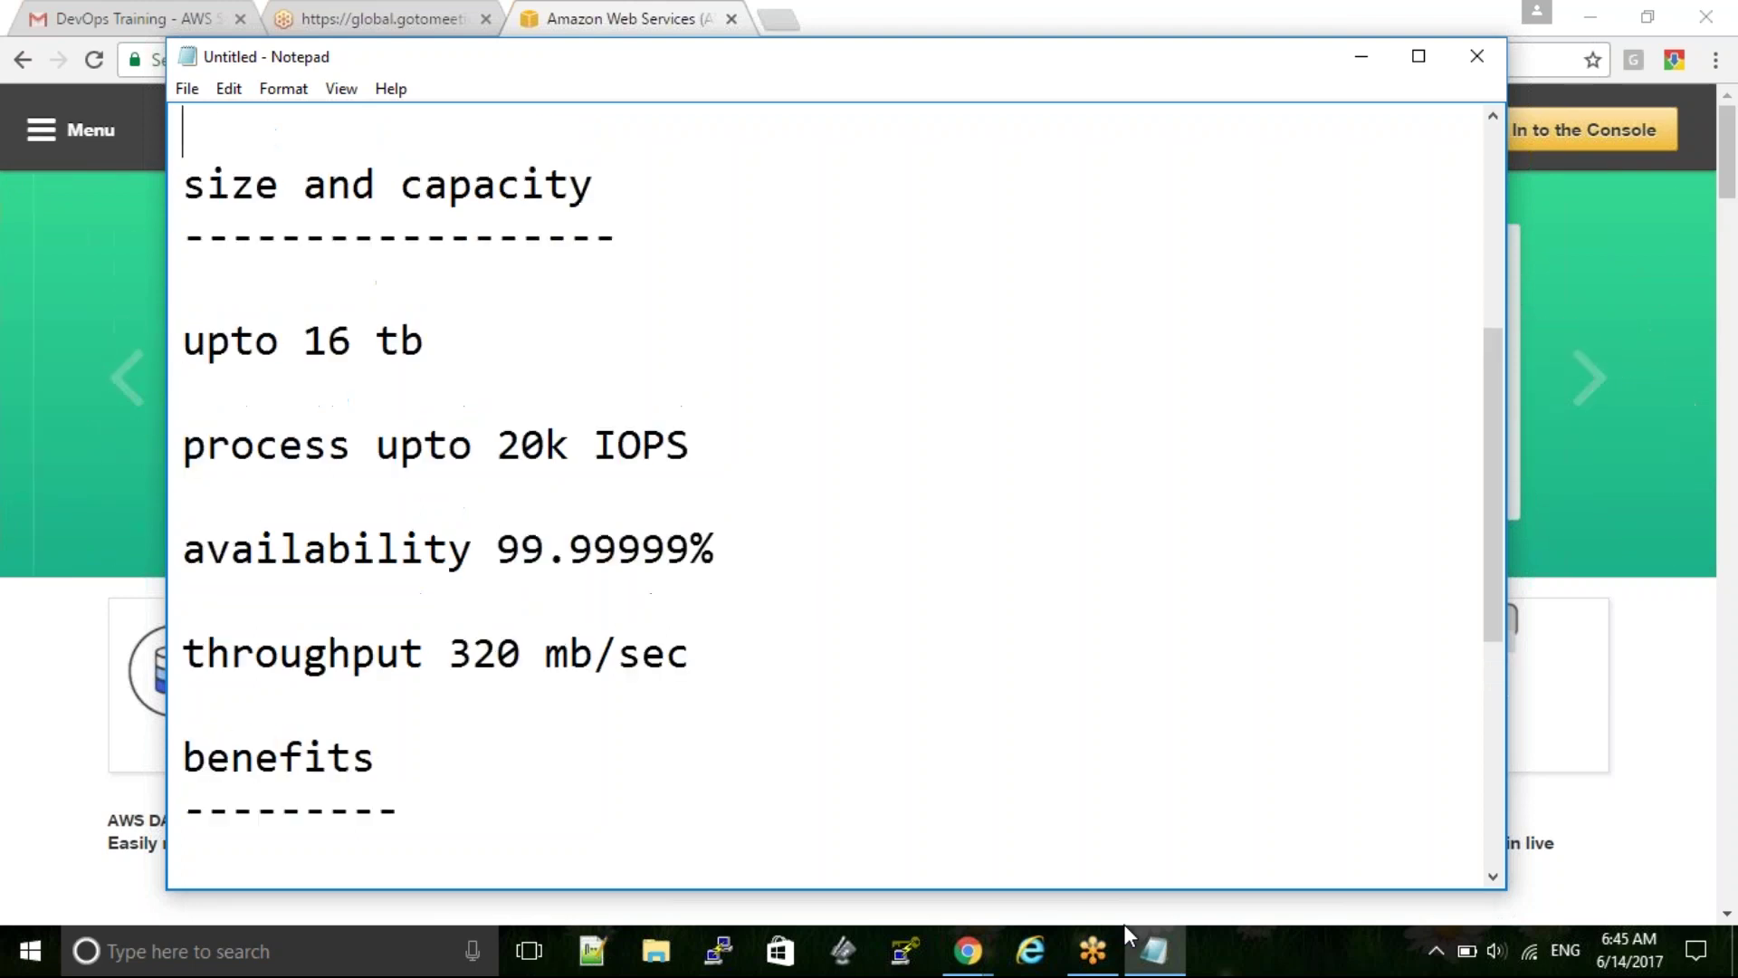
key(Up)
key(Up)
key(Up)
key(Up)
key(Up)
key(Up)
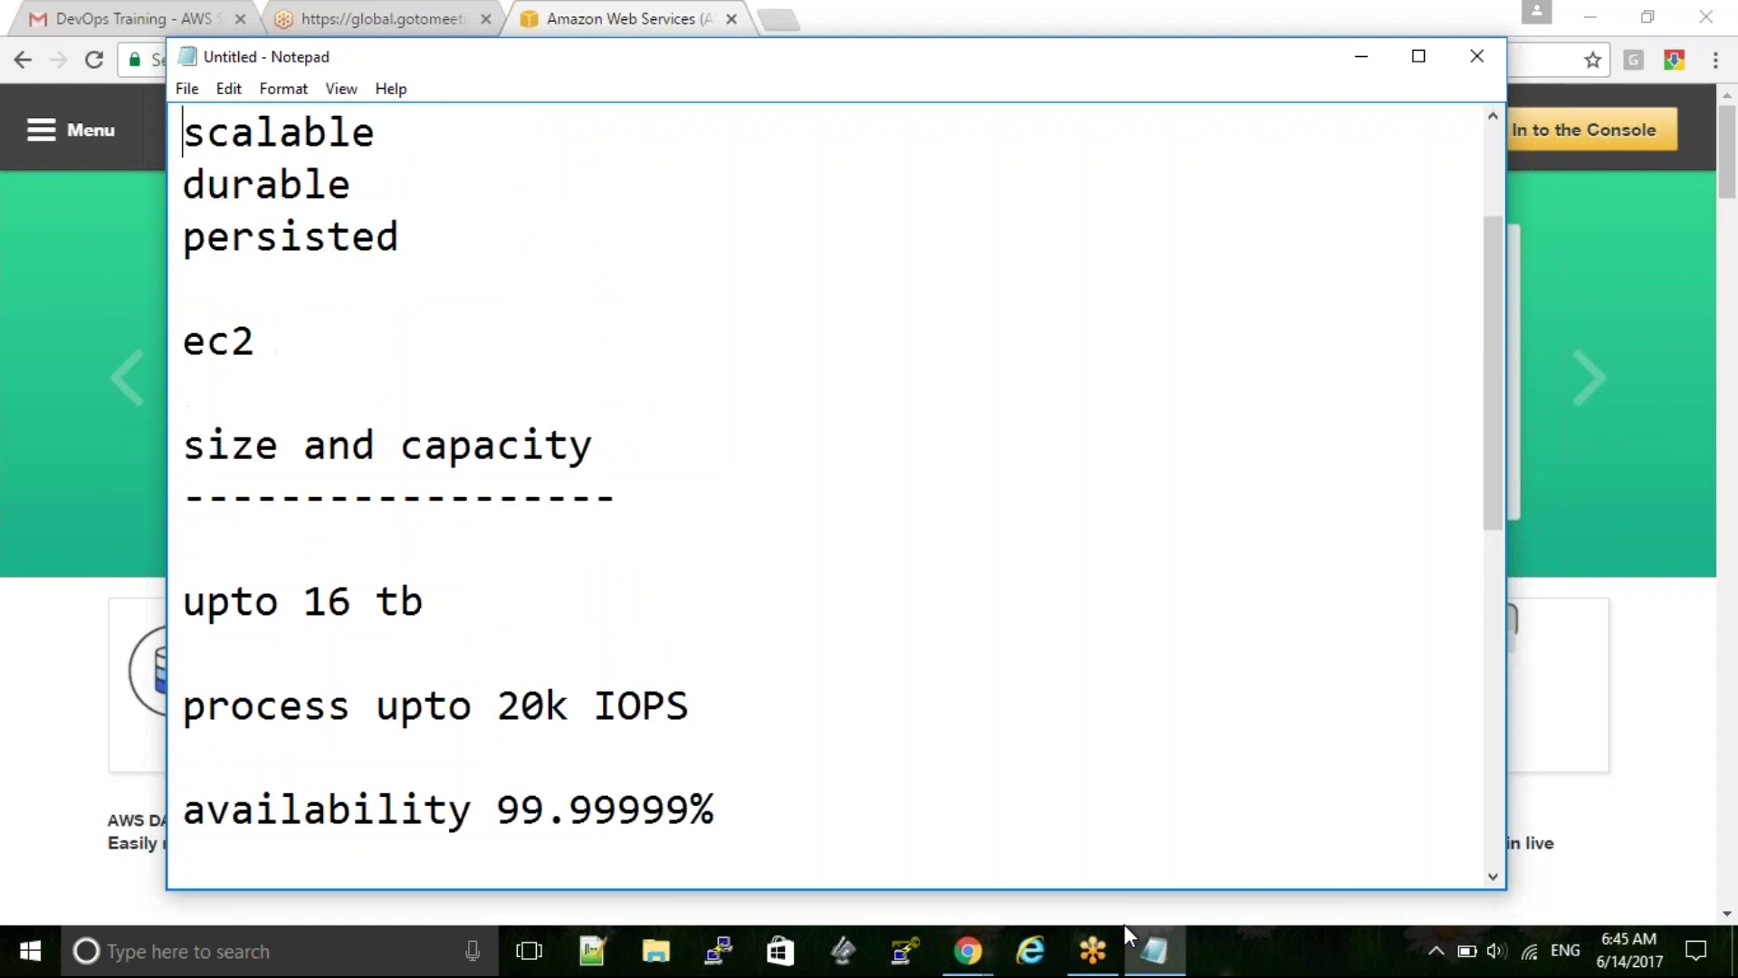
key(Down)
key(Down)
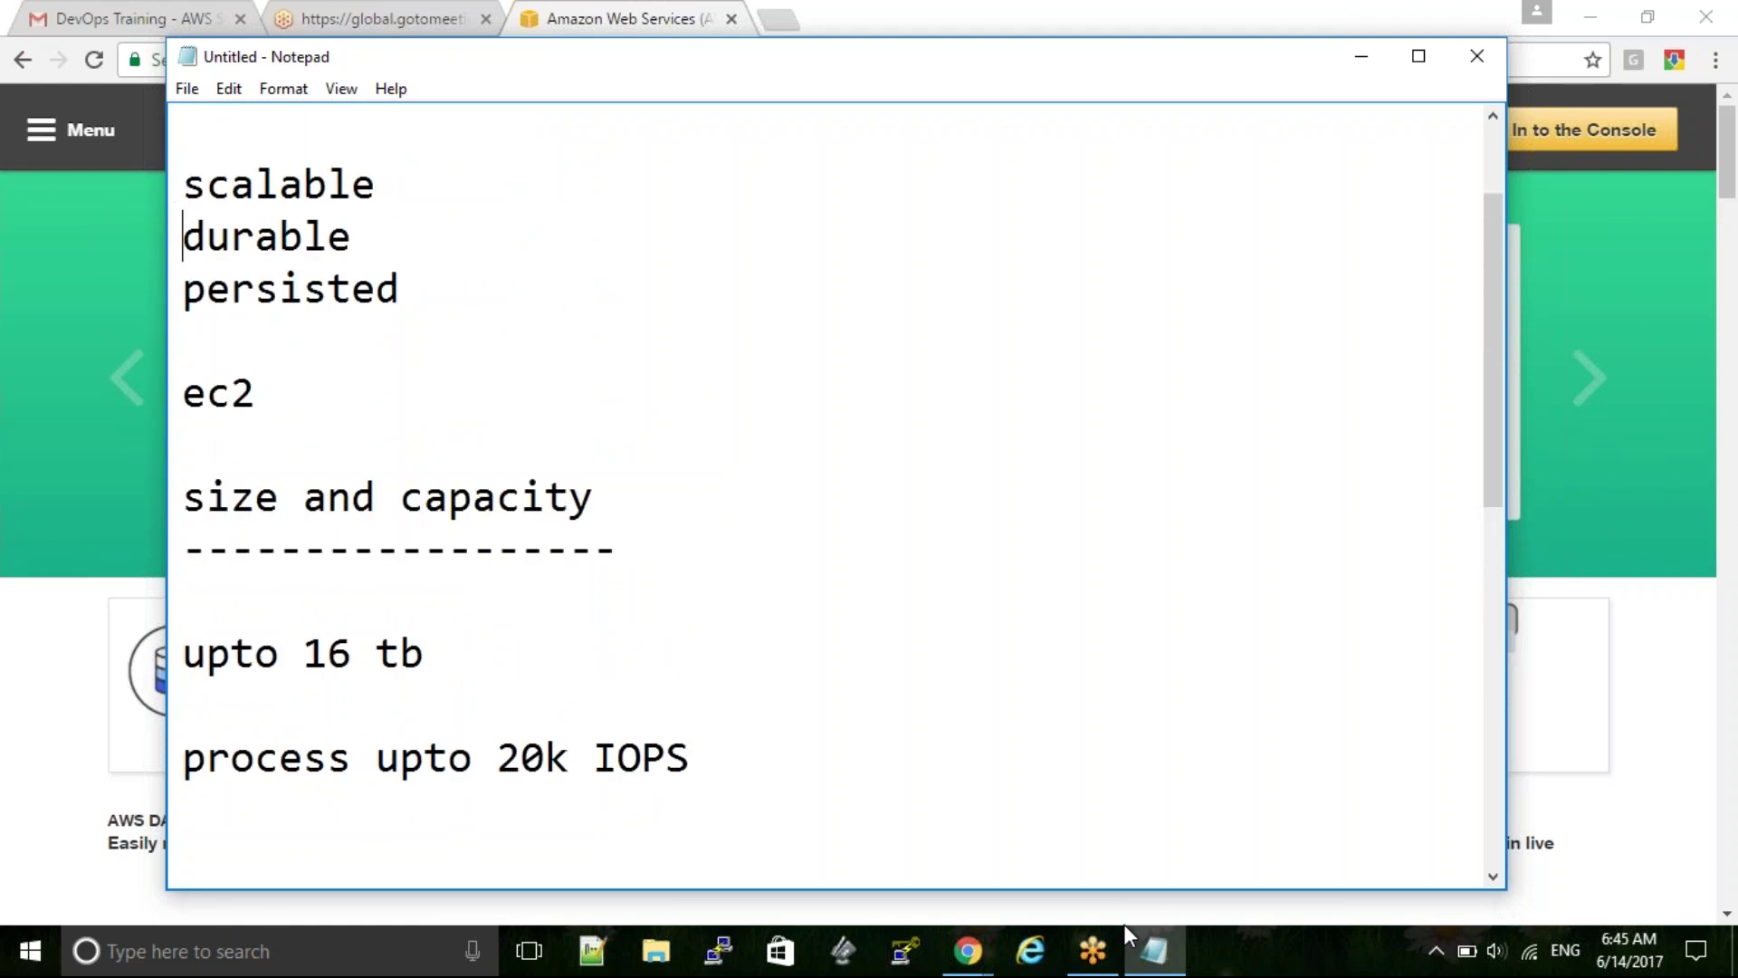
key(Down)
key(Down)
key(Down)
key(Down)
key(Down)
key(Down)
key(Down)
key(Down)
key(Down)
key(Down)
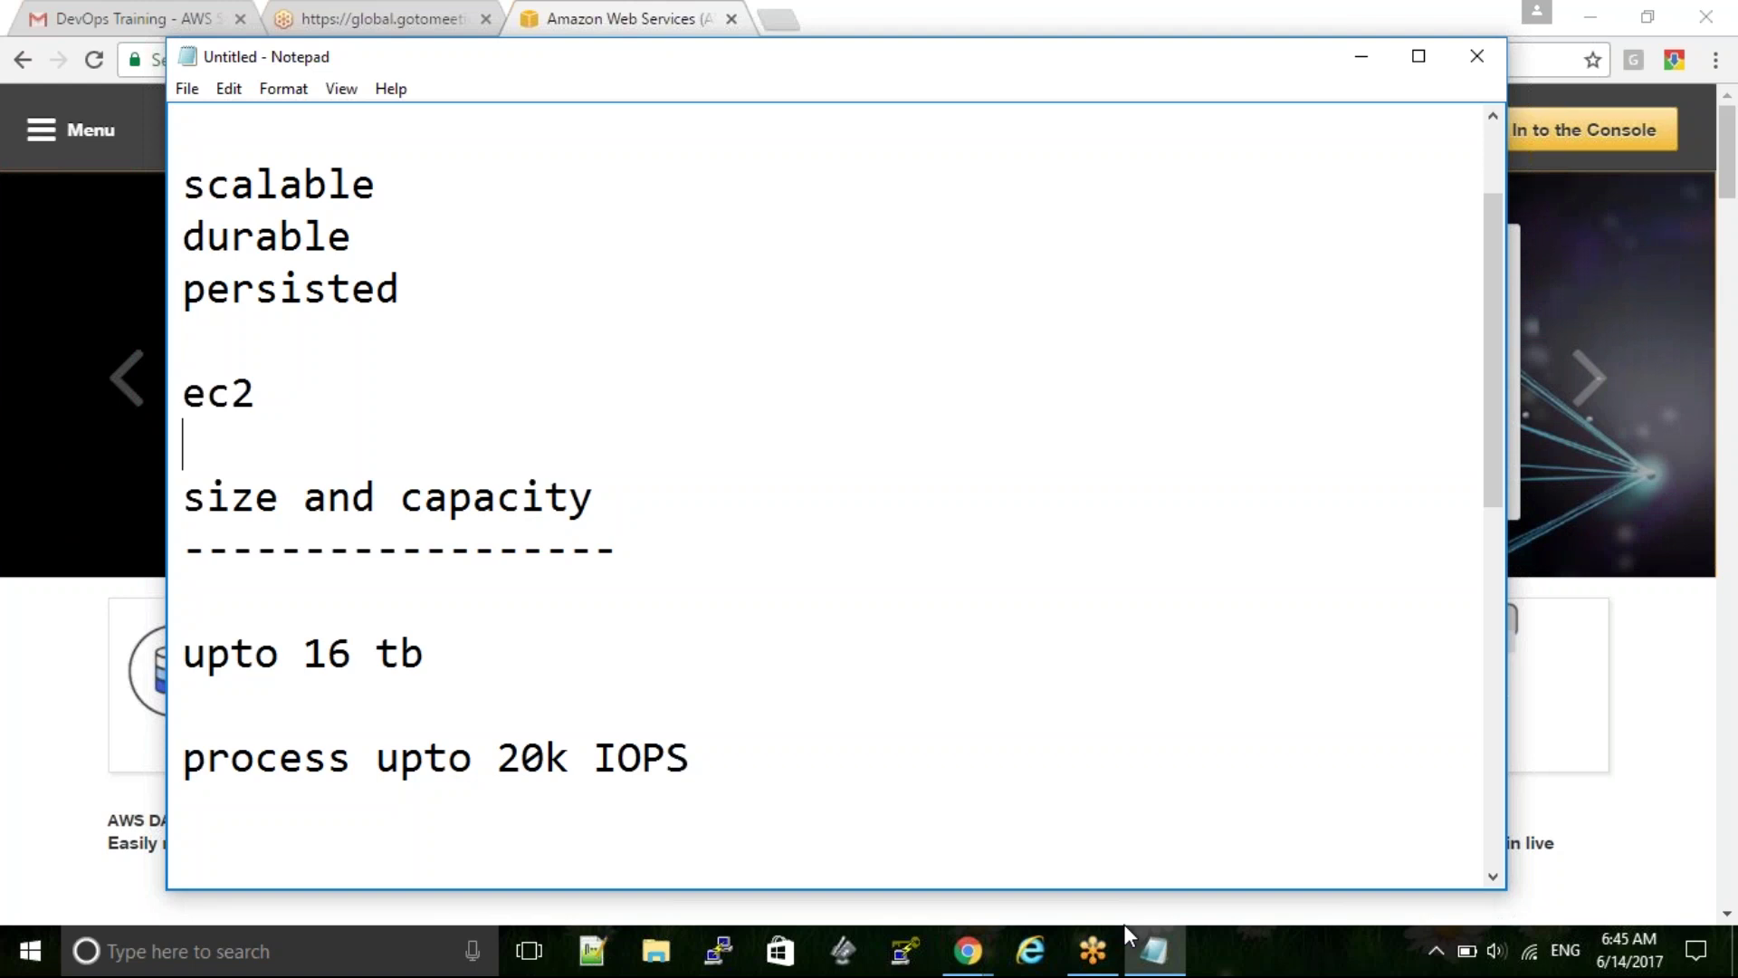
key(Down)
key(Down)
key(Down)
key(Down)
key(Down)
key(Down)
key(Down)
key(Down)
key(Down)
key(Down)
key(Down)
key(Down)
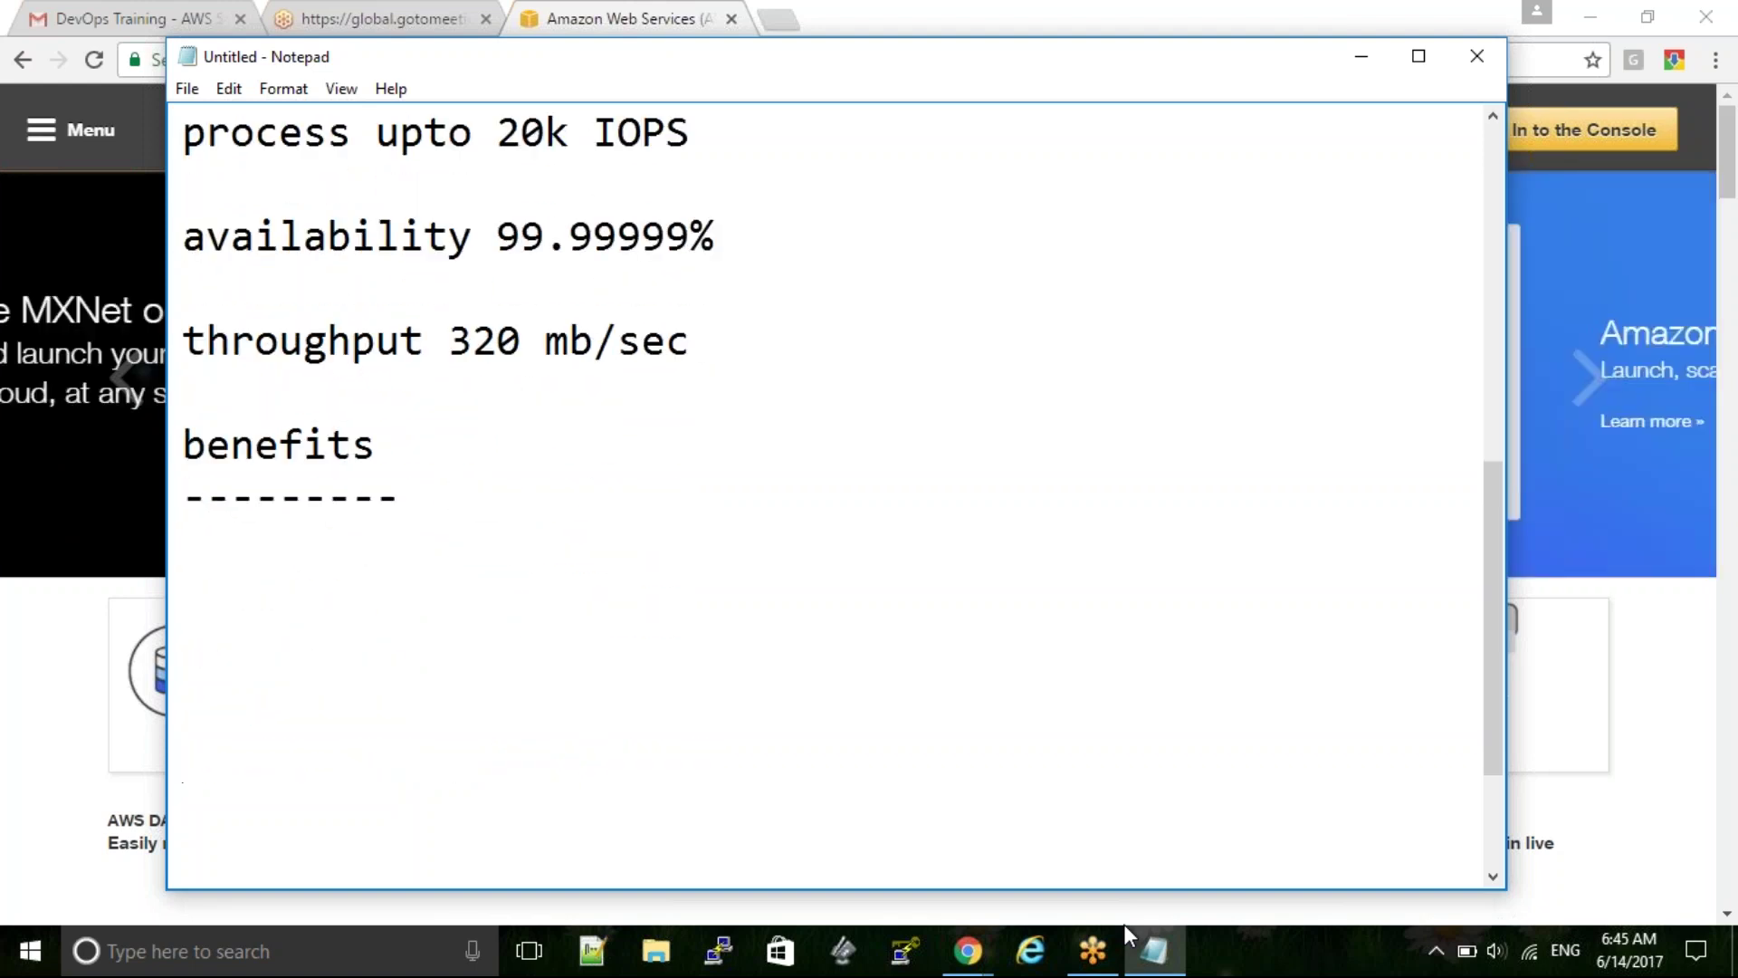
Insert an extra blank line between the throughput line and the benefits heading
key(Up)
key(Up)
key(Up)
key(Up)
key(Up)
key(Up)
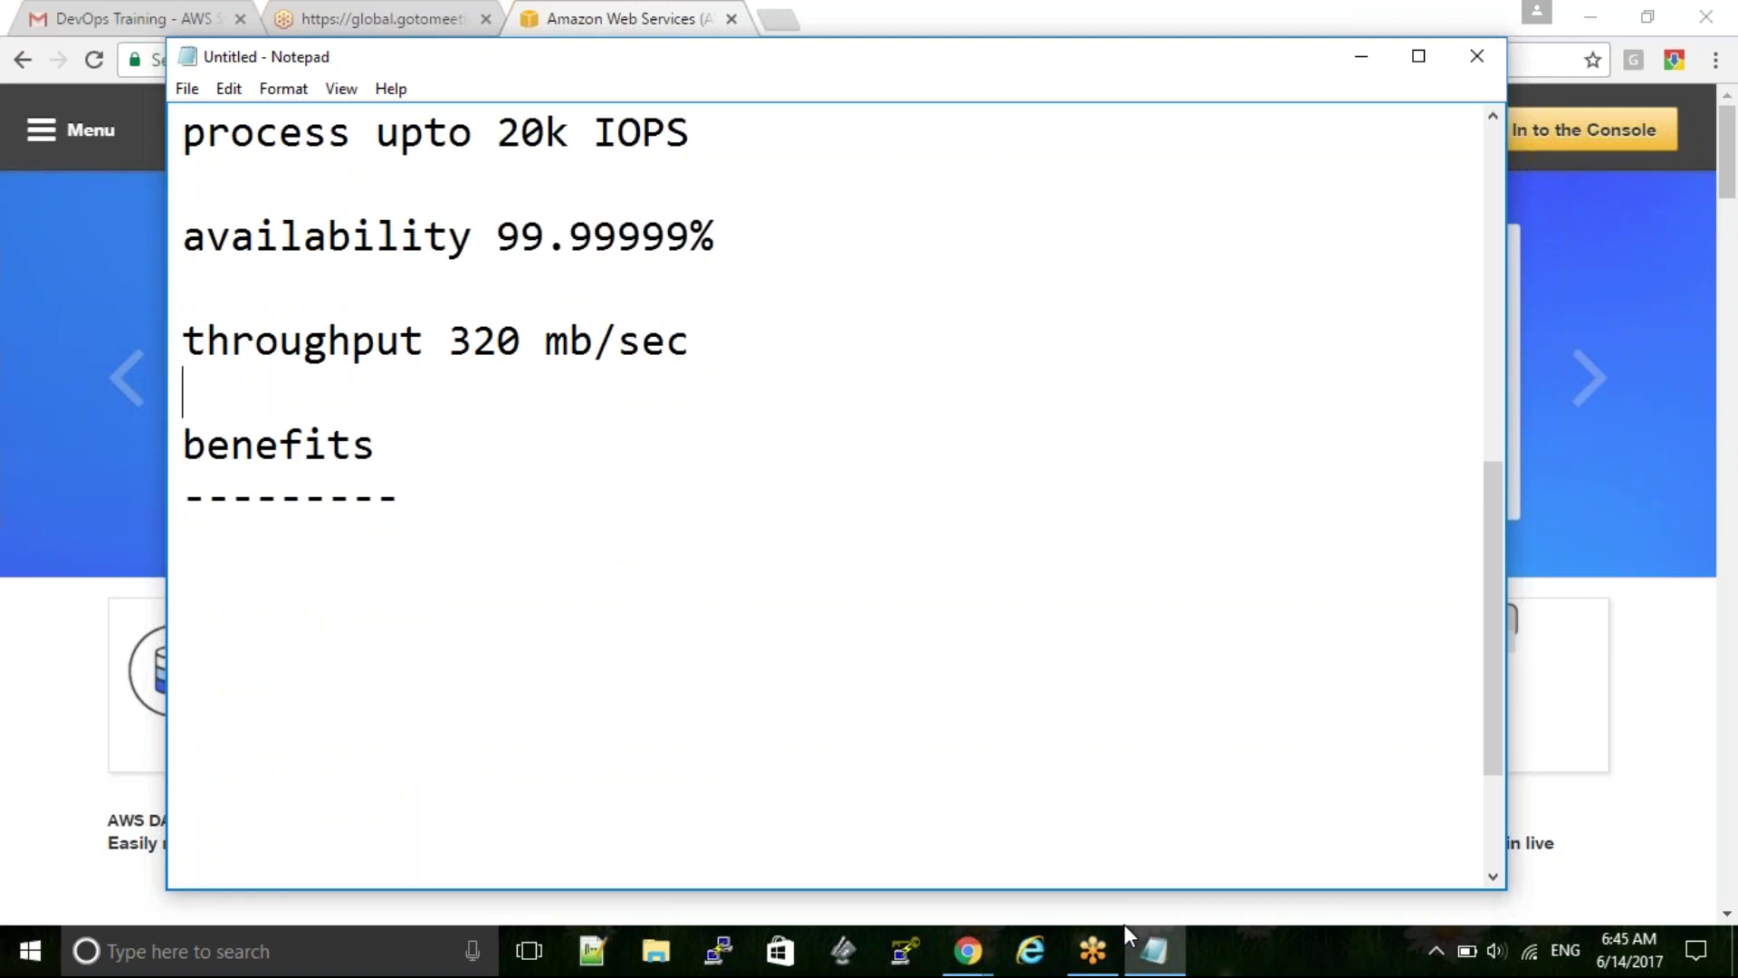
key(Return)
Add the bullet "* reliable and secure storage" under the benefits underline, with blank lines before and after it
key(Down)
key(Down)
key(Return)
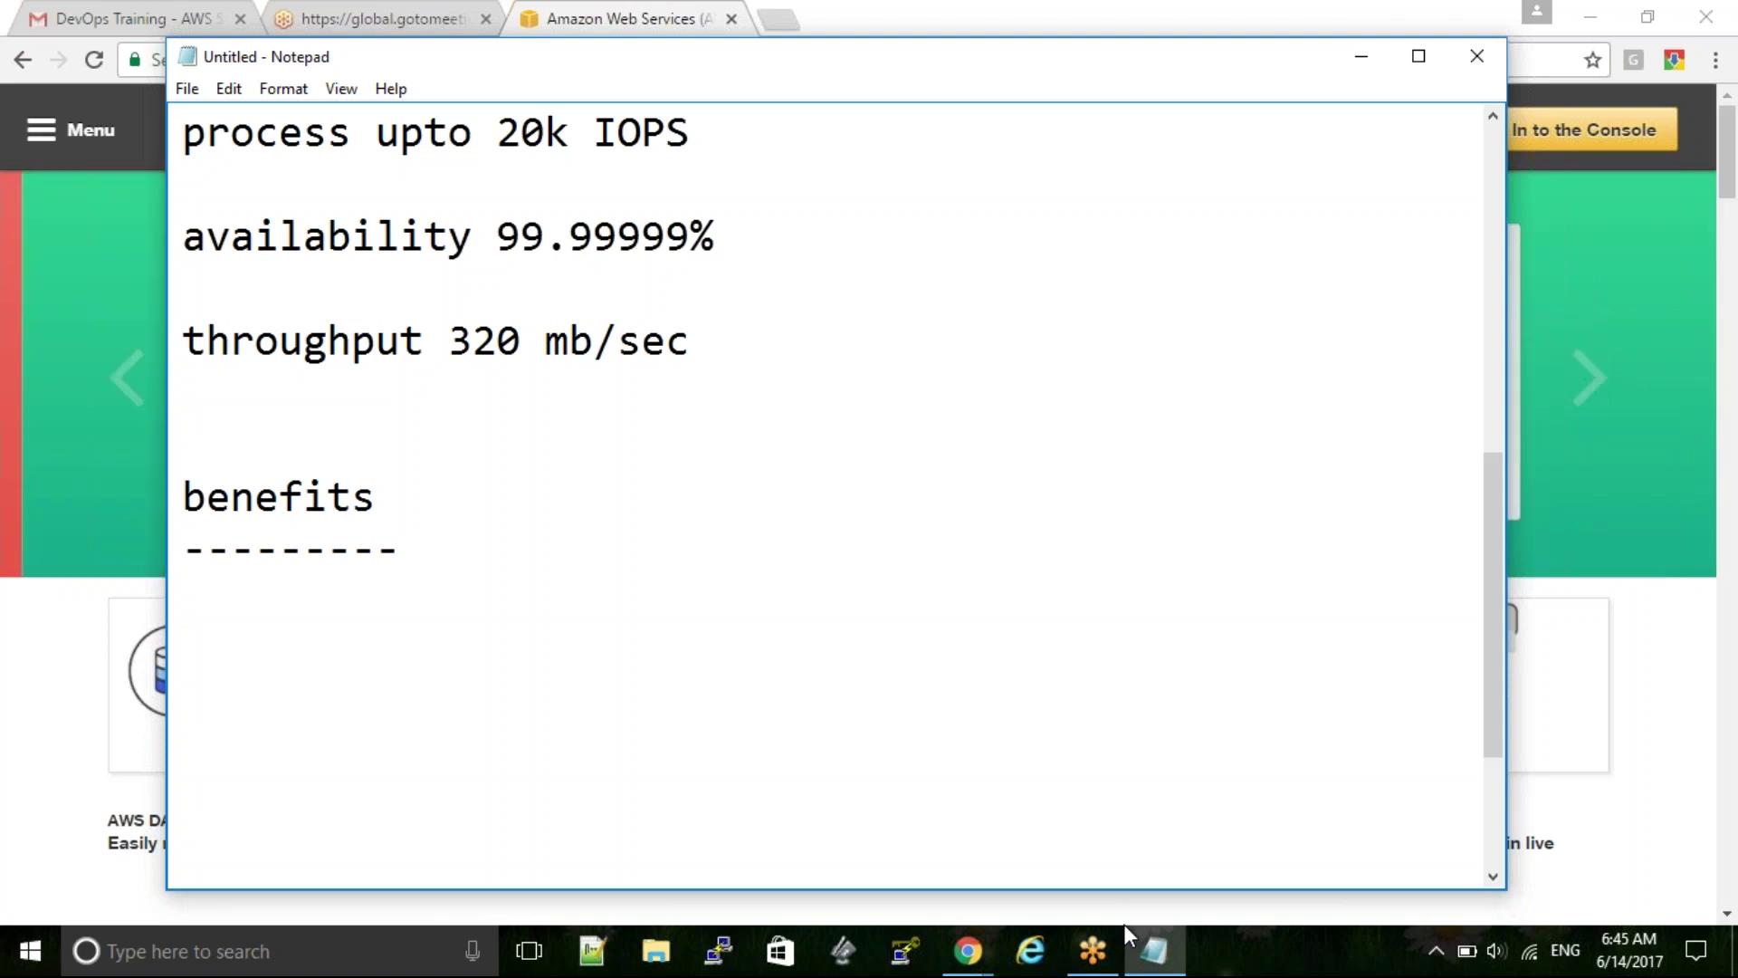
text(*)
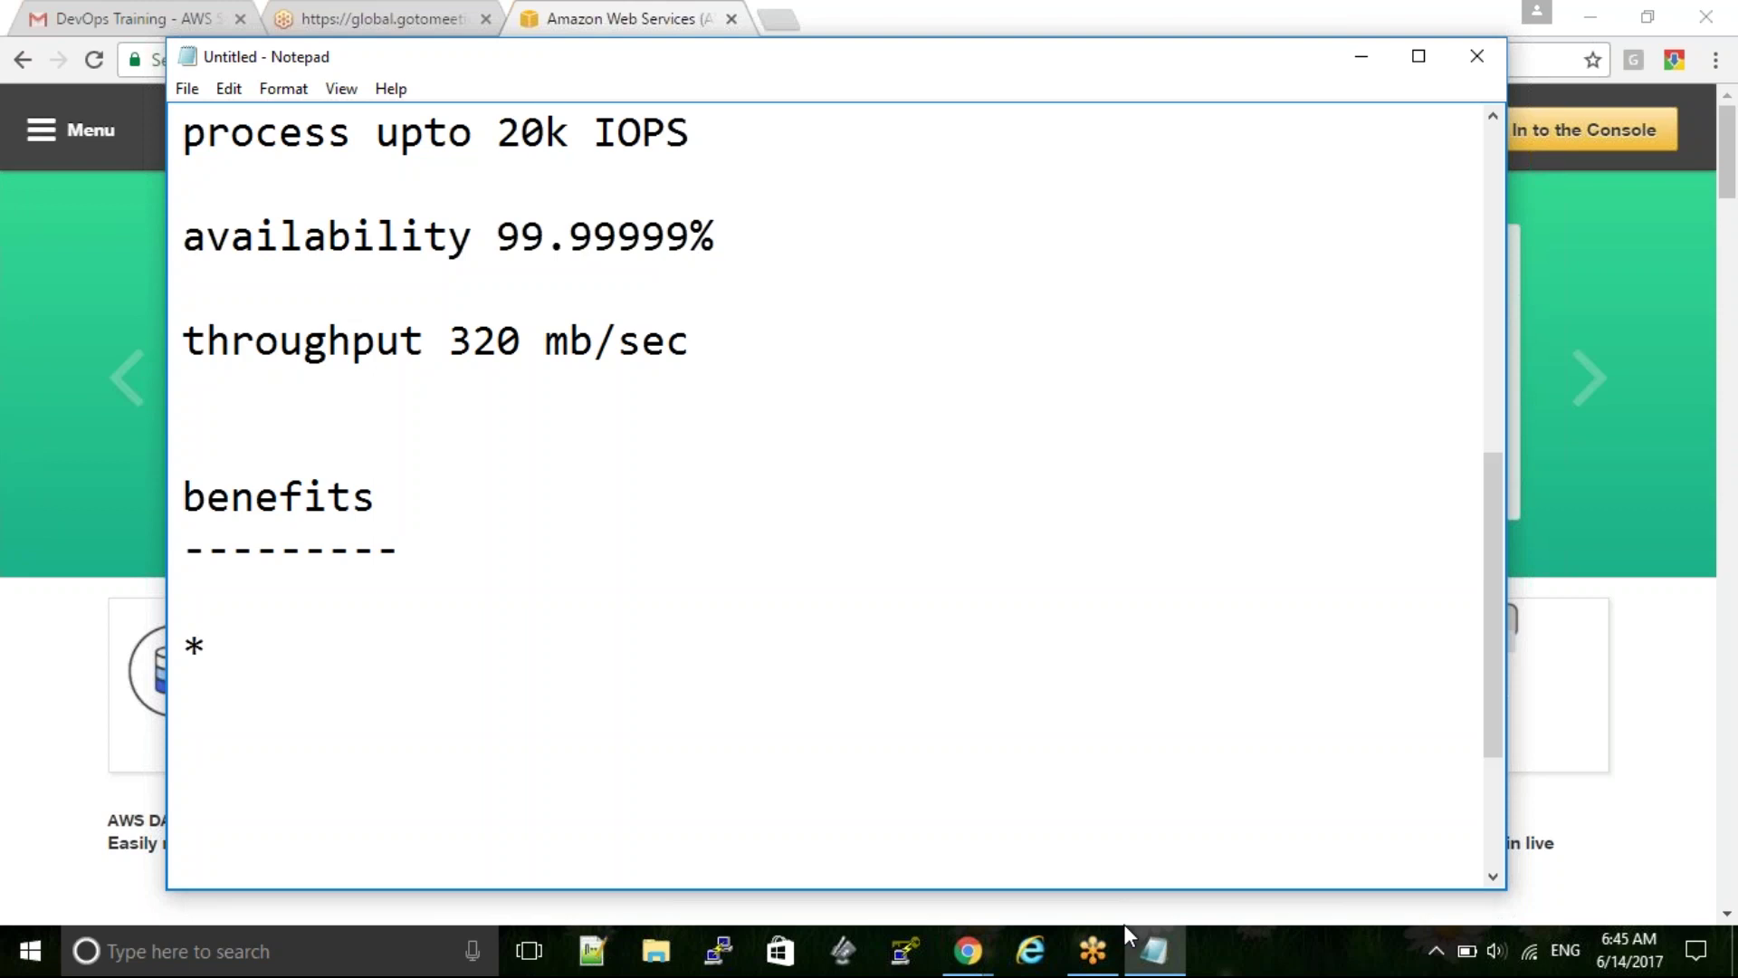
text(reli)
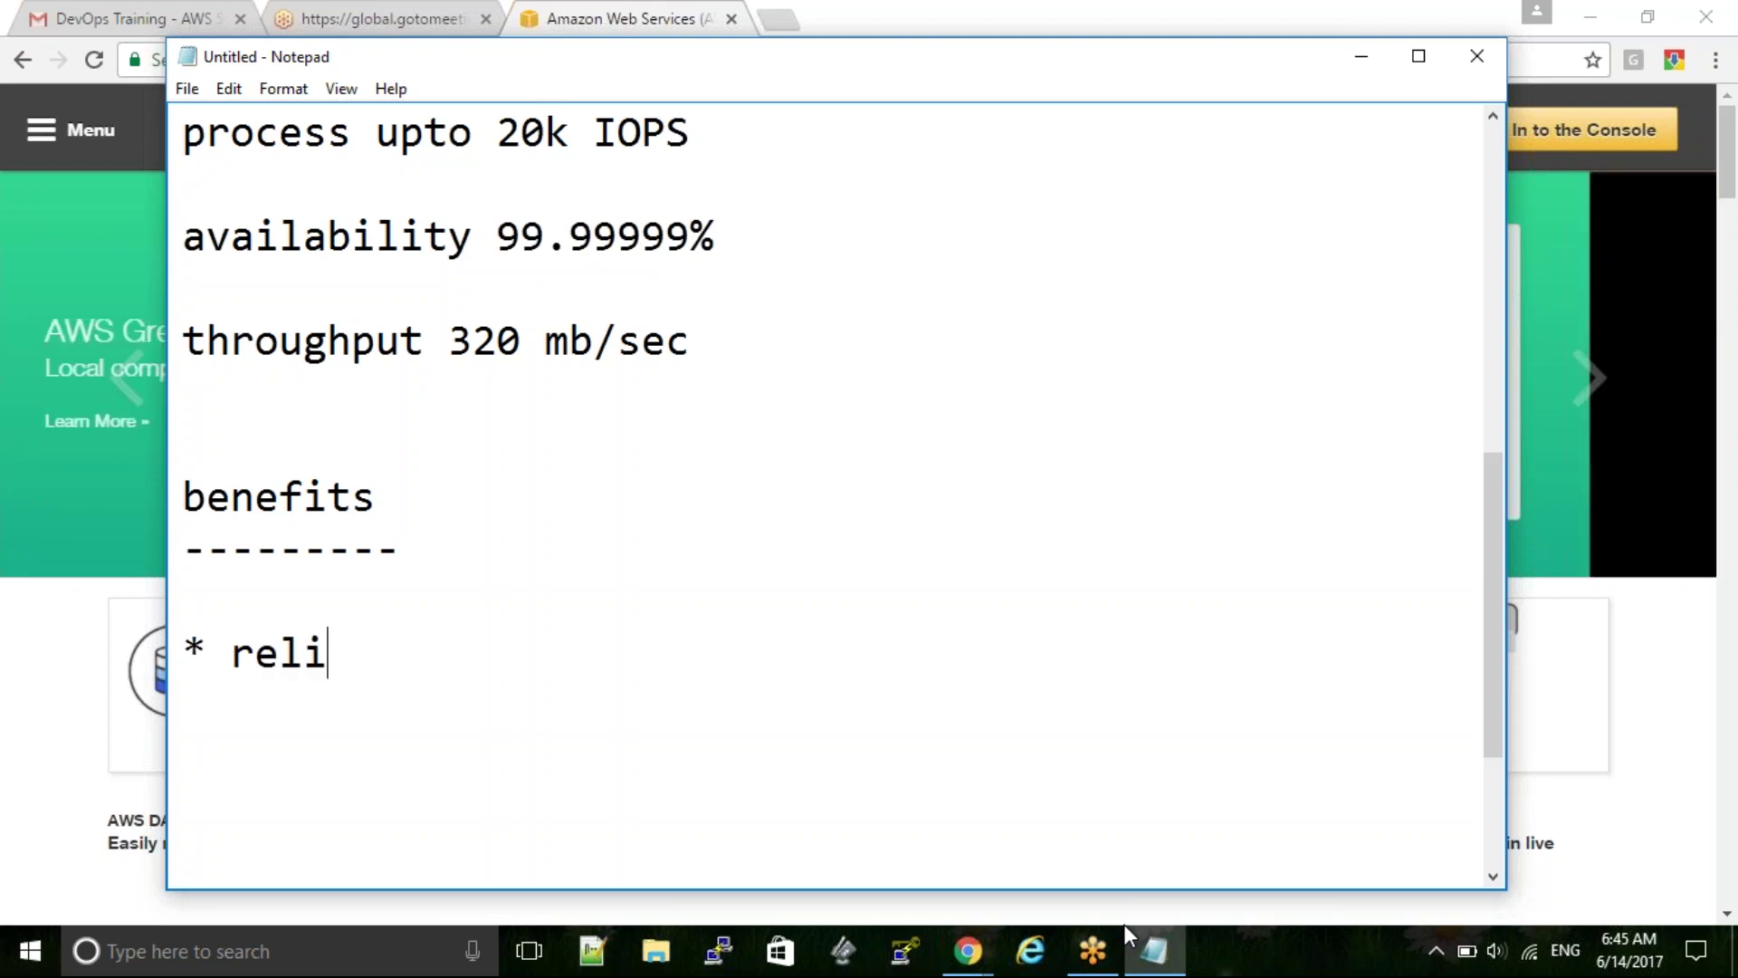
text(able and secure storage)
key(Return)
key(Return)
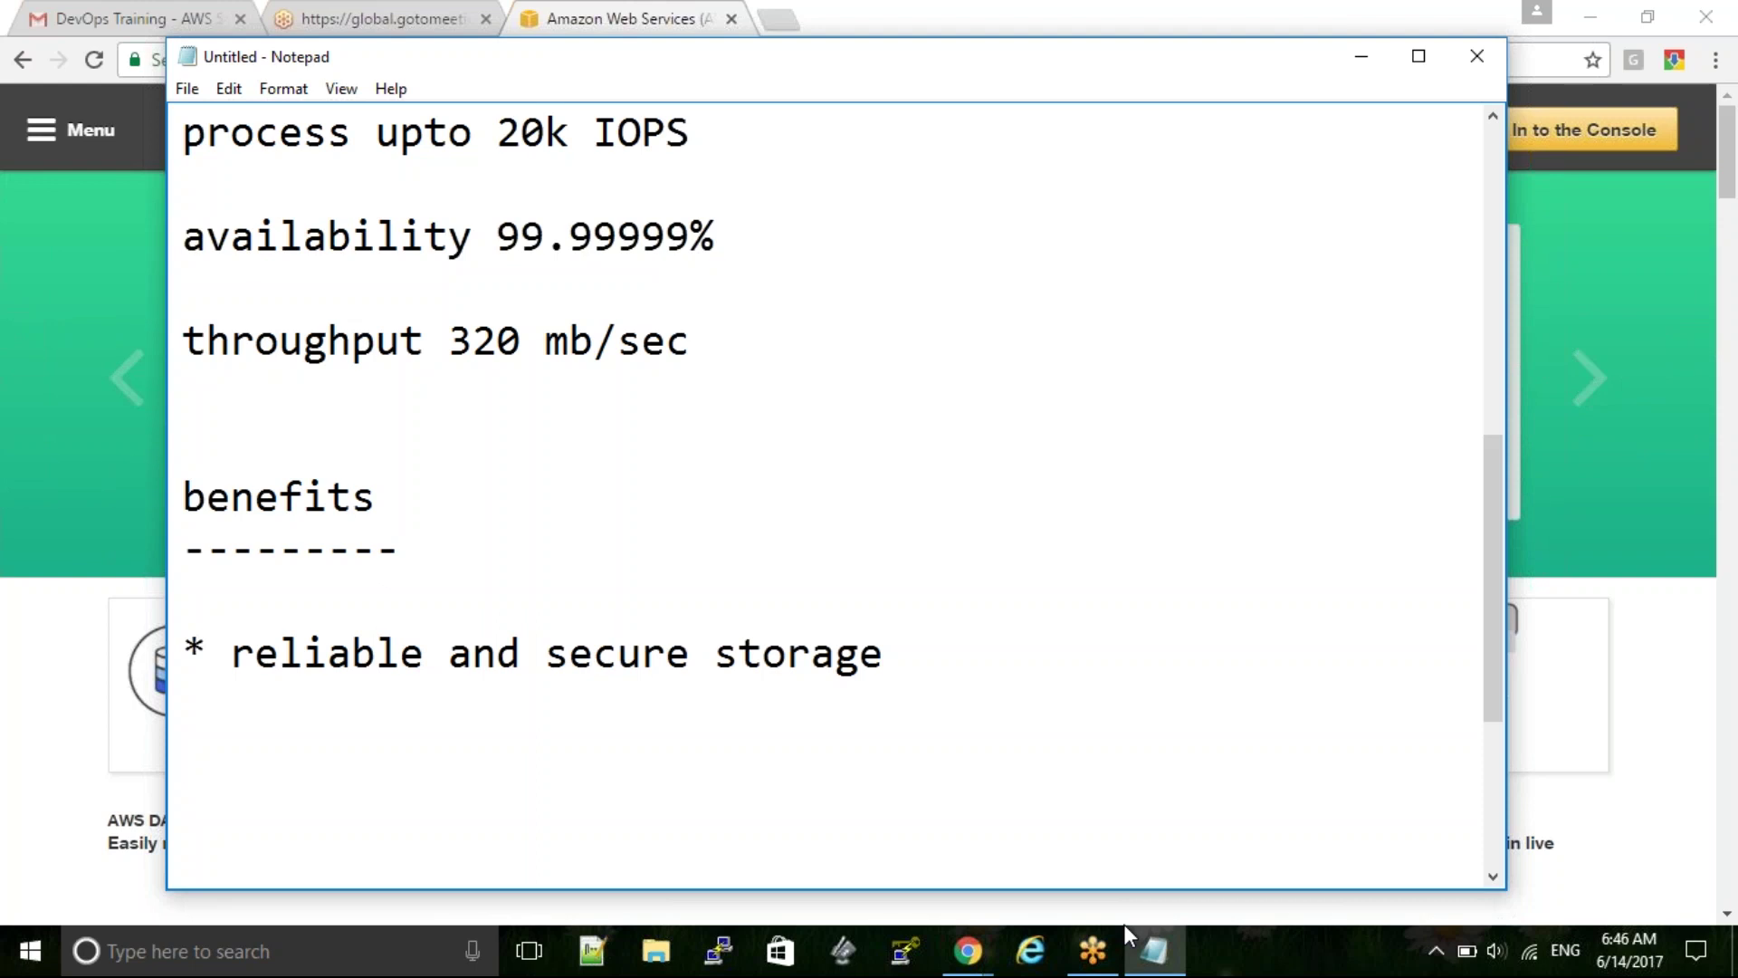
Open Paint with a blank canvas and maximize its window
key(super+r)
text(ms)
key(Return)
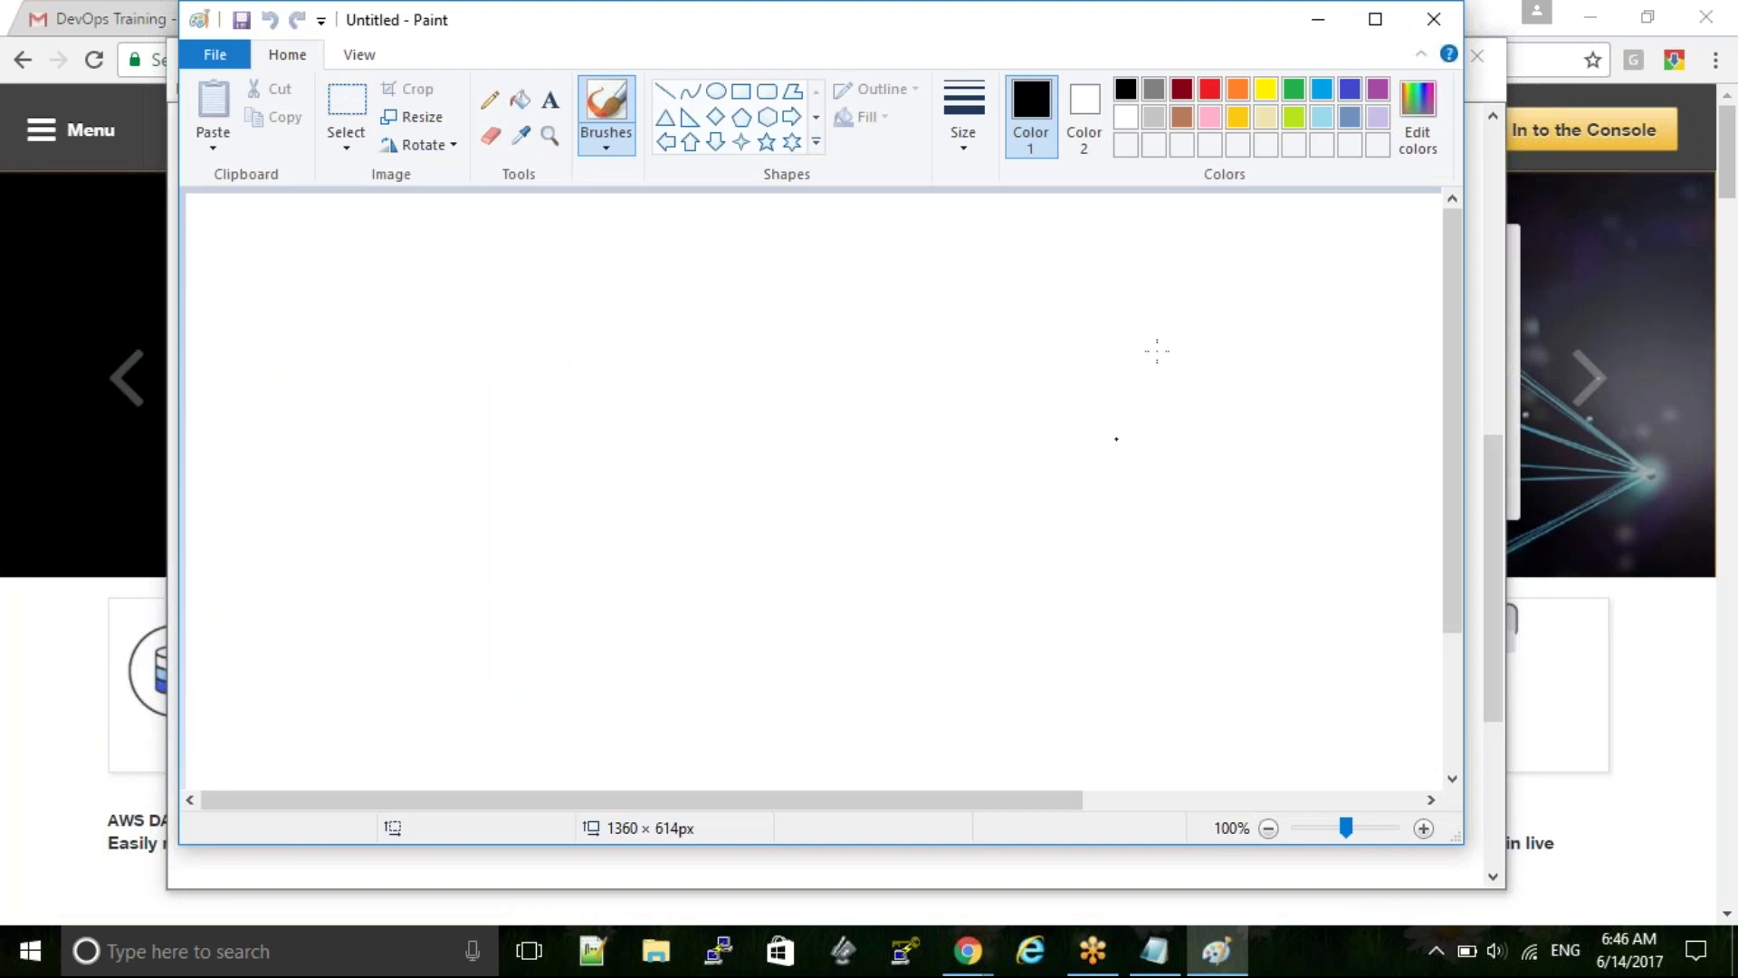
double_click(959, 29)
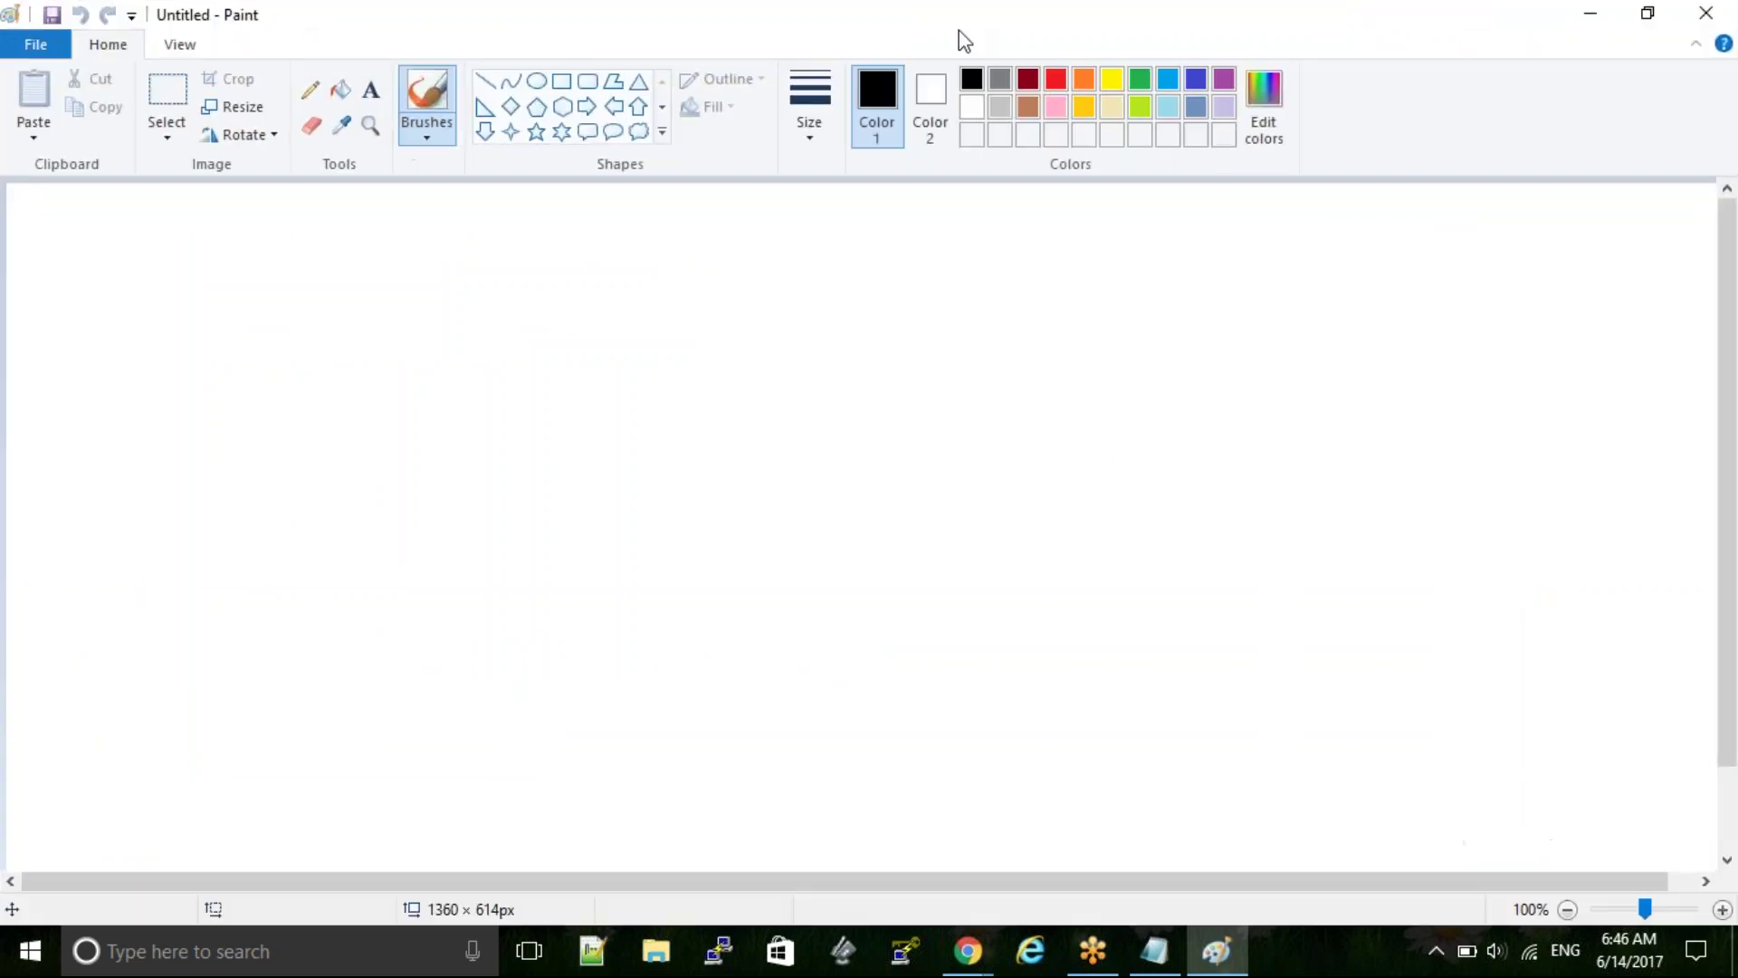
Draw a large, nearly square black rectangle outline in the middle of the visible canvas
click(559, 78)
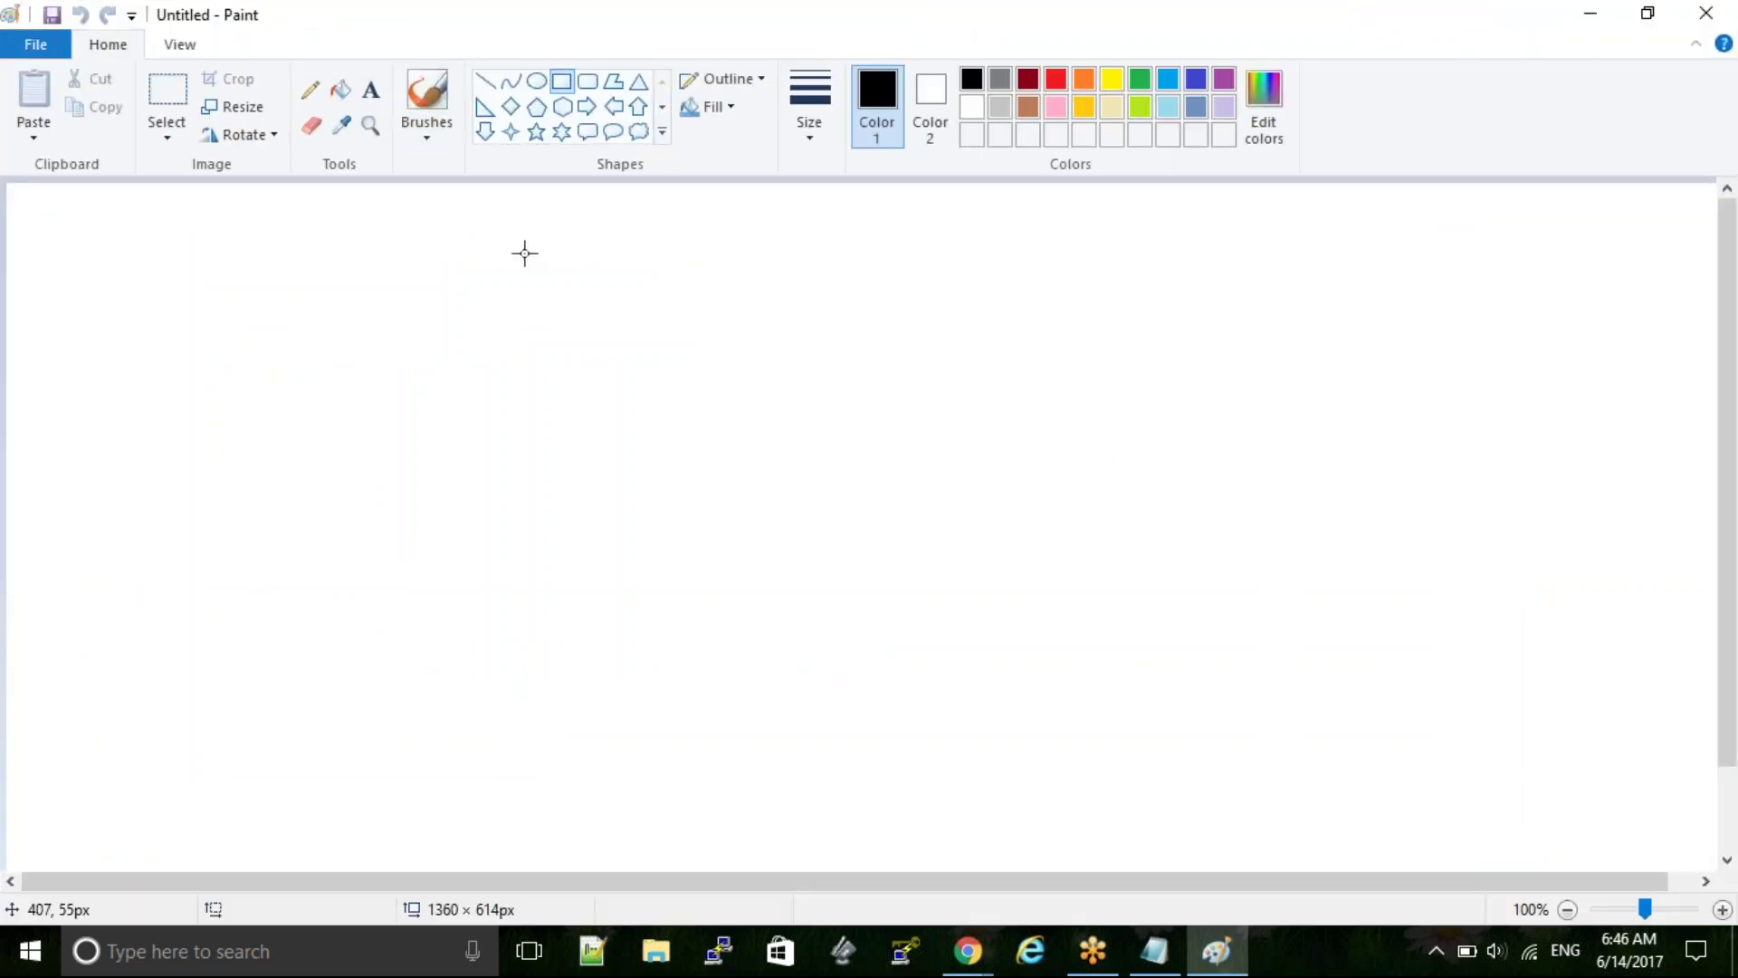
drag(525, 234, 1084, 820)
click(1521, 454)
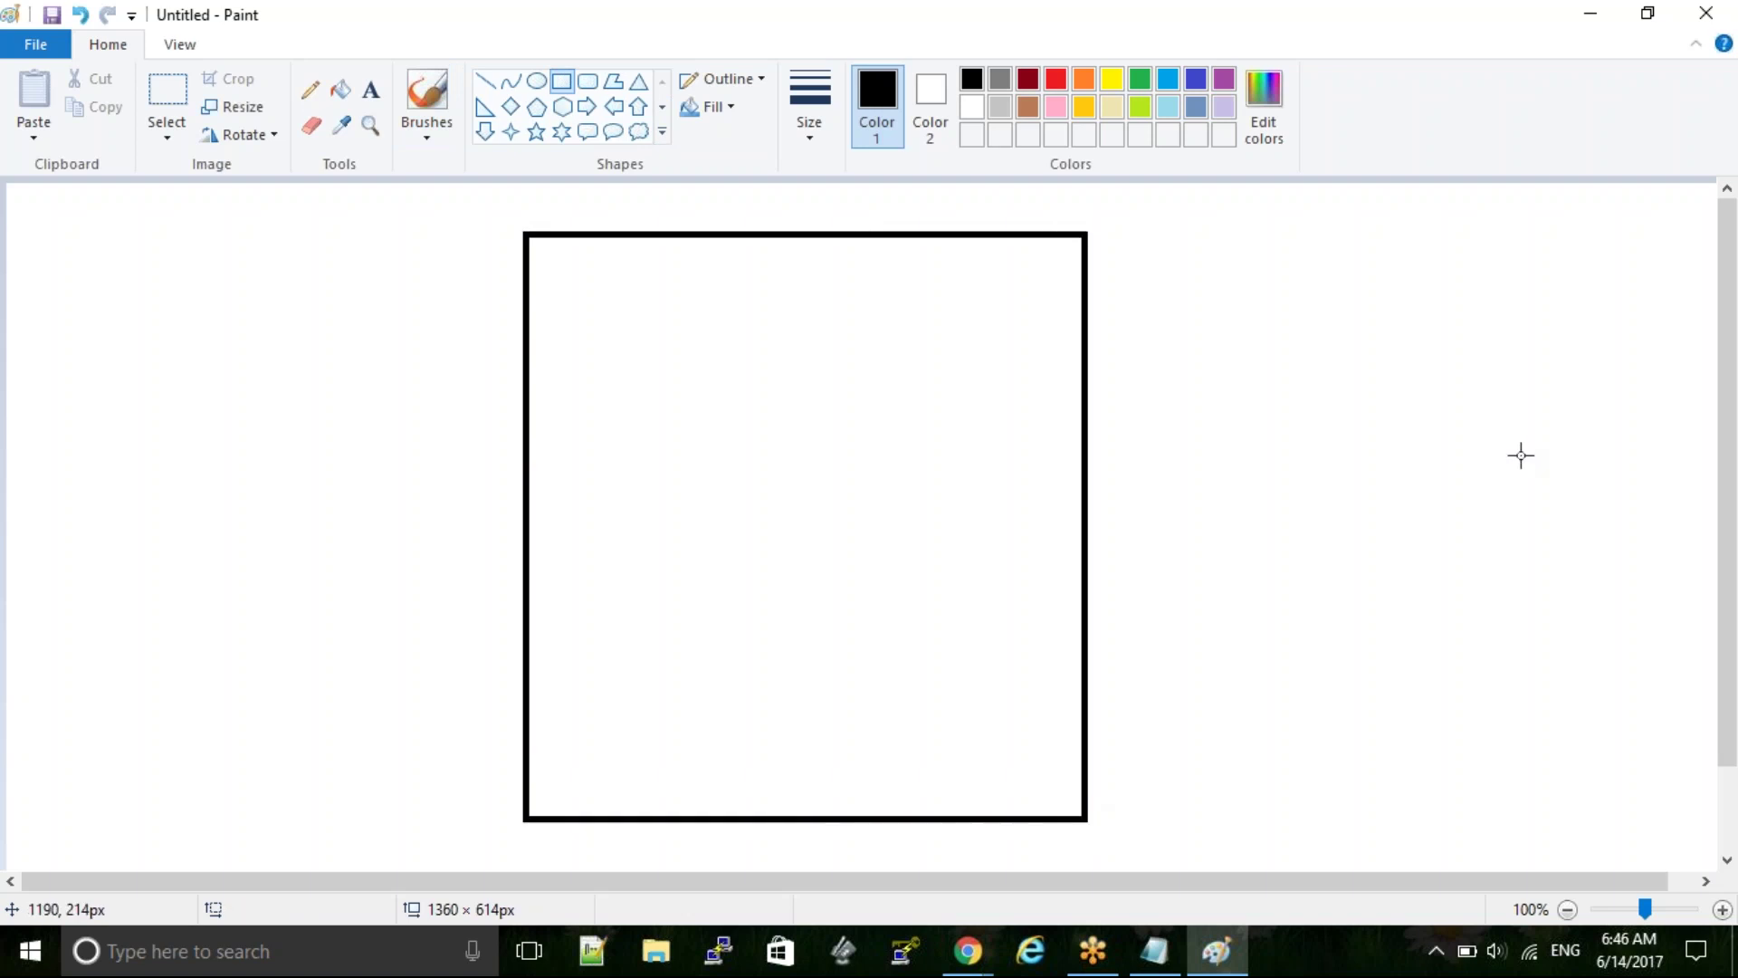
Draw a red square outline inside the black one and a smaller green rectangle in the upper half of the red square
click(1058, 74)
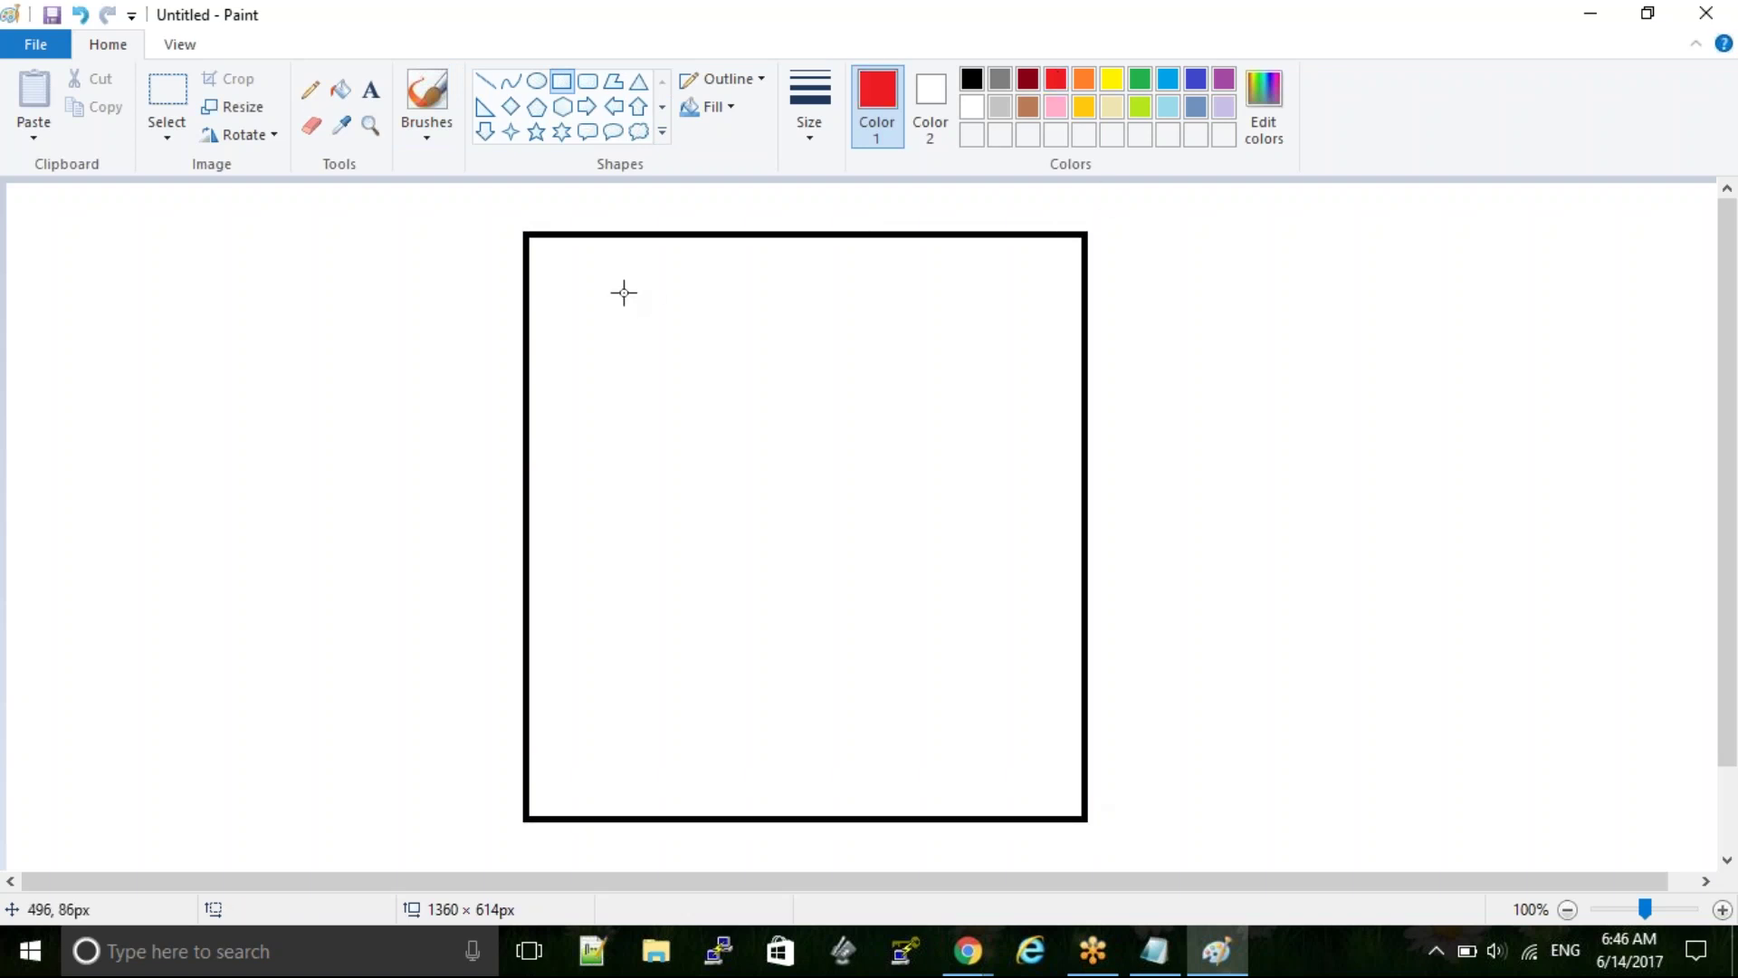
drag(580, 285, 1034, 747)
click(1436, 615)
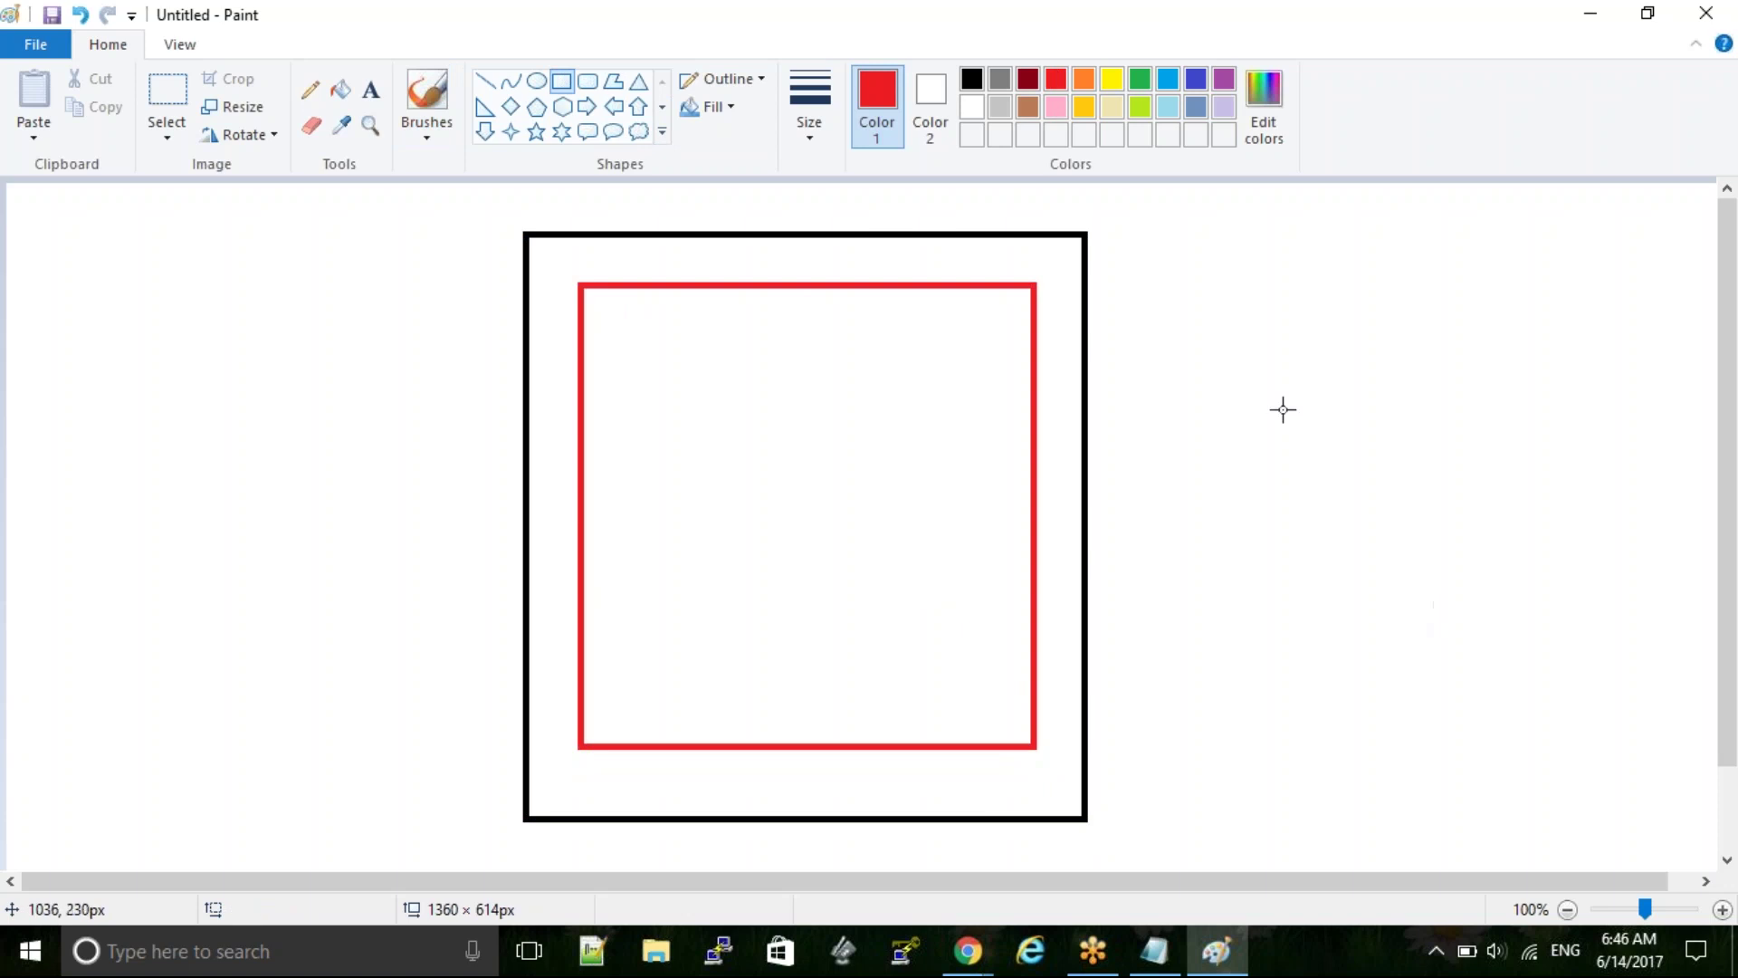
click(1141, 79)
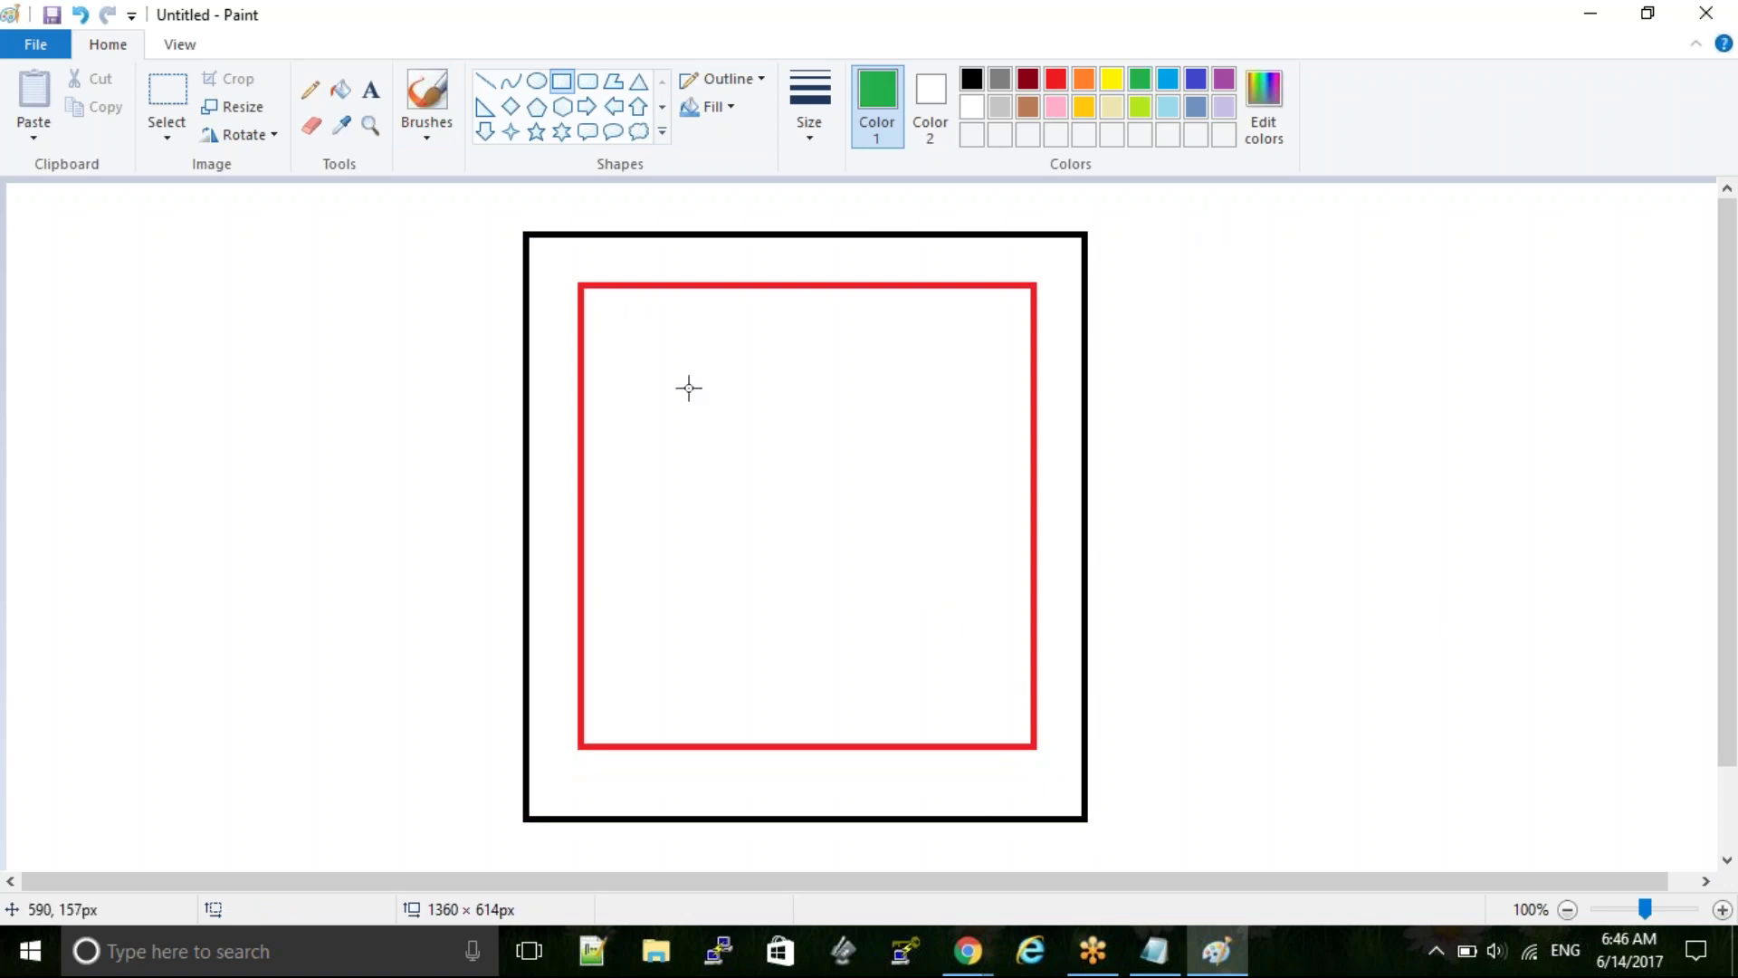
drag(664, 353, 884, 552)
click(1304, 513)
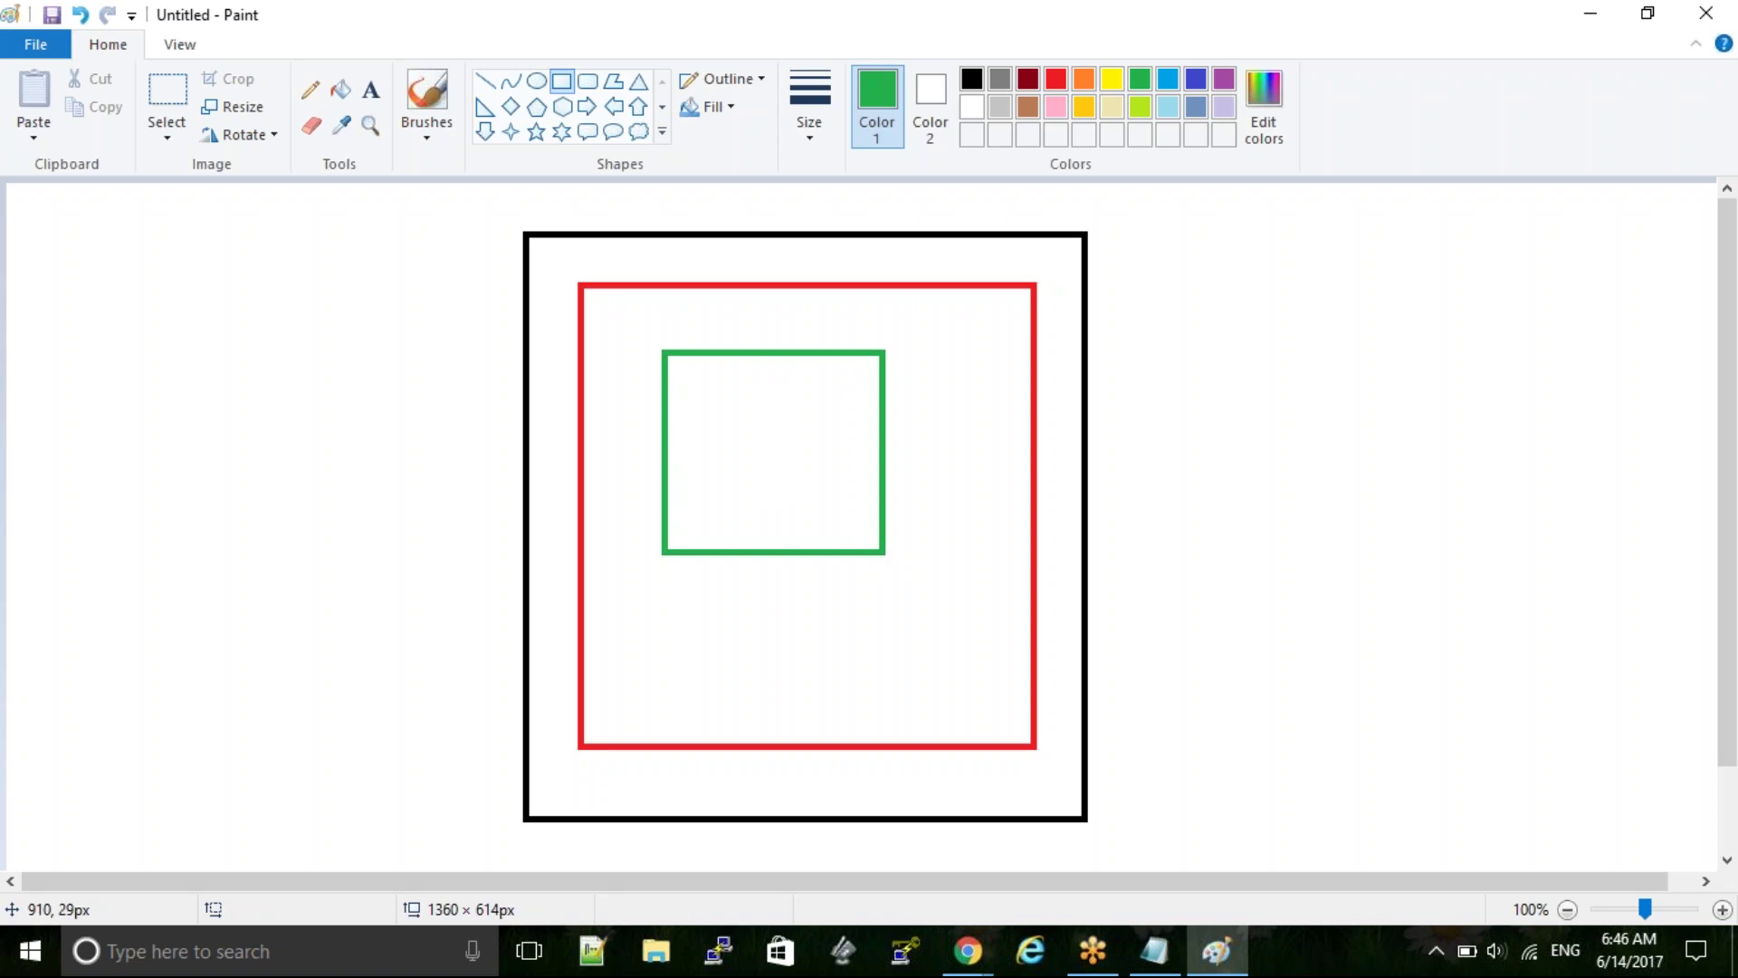
Draw a light blue rectangle about 161 × 69 px across the green rectangle's lower edge, with a small purple hexagon inside it
click(1171, 109)
drag(670, 535, 875, 622)
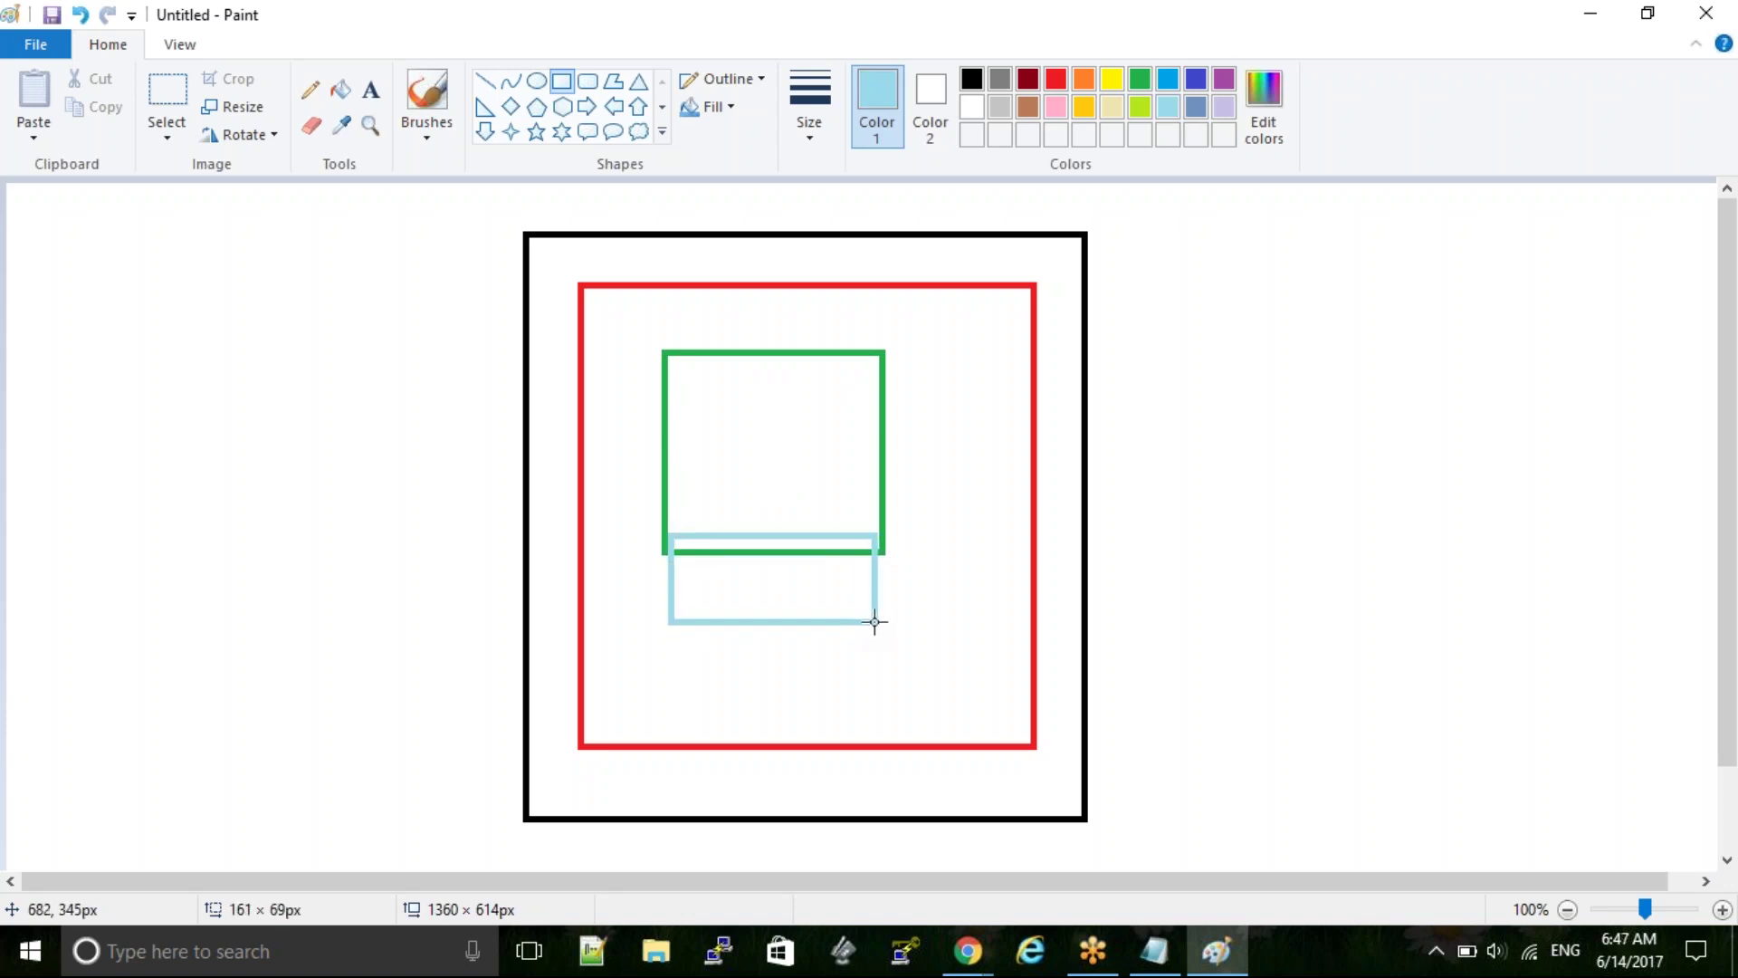
drag(875, 622, 874, 622)
click(1317, 721)
click(562, 106)
drag(734, 571, 794, 608)
click(1220, 80)
click(896, 417)
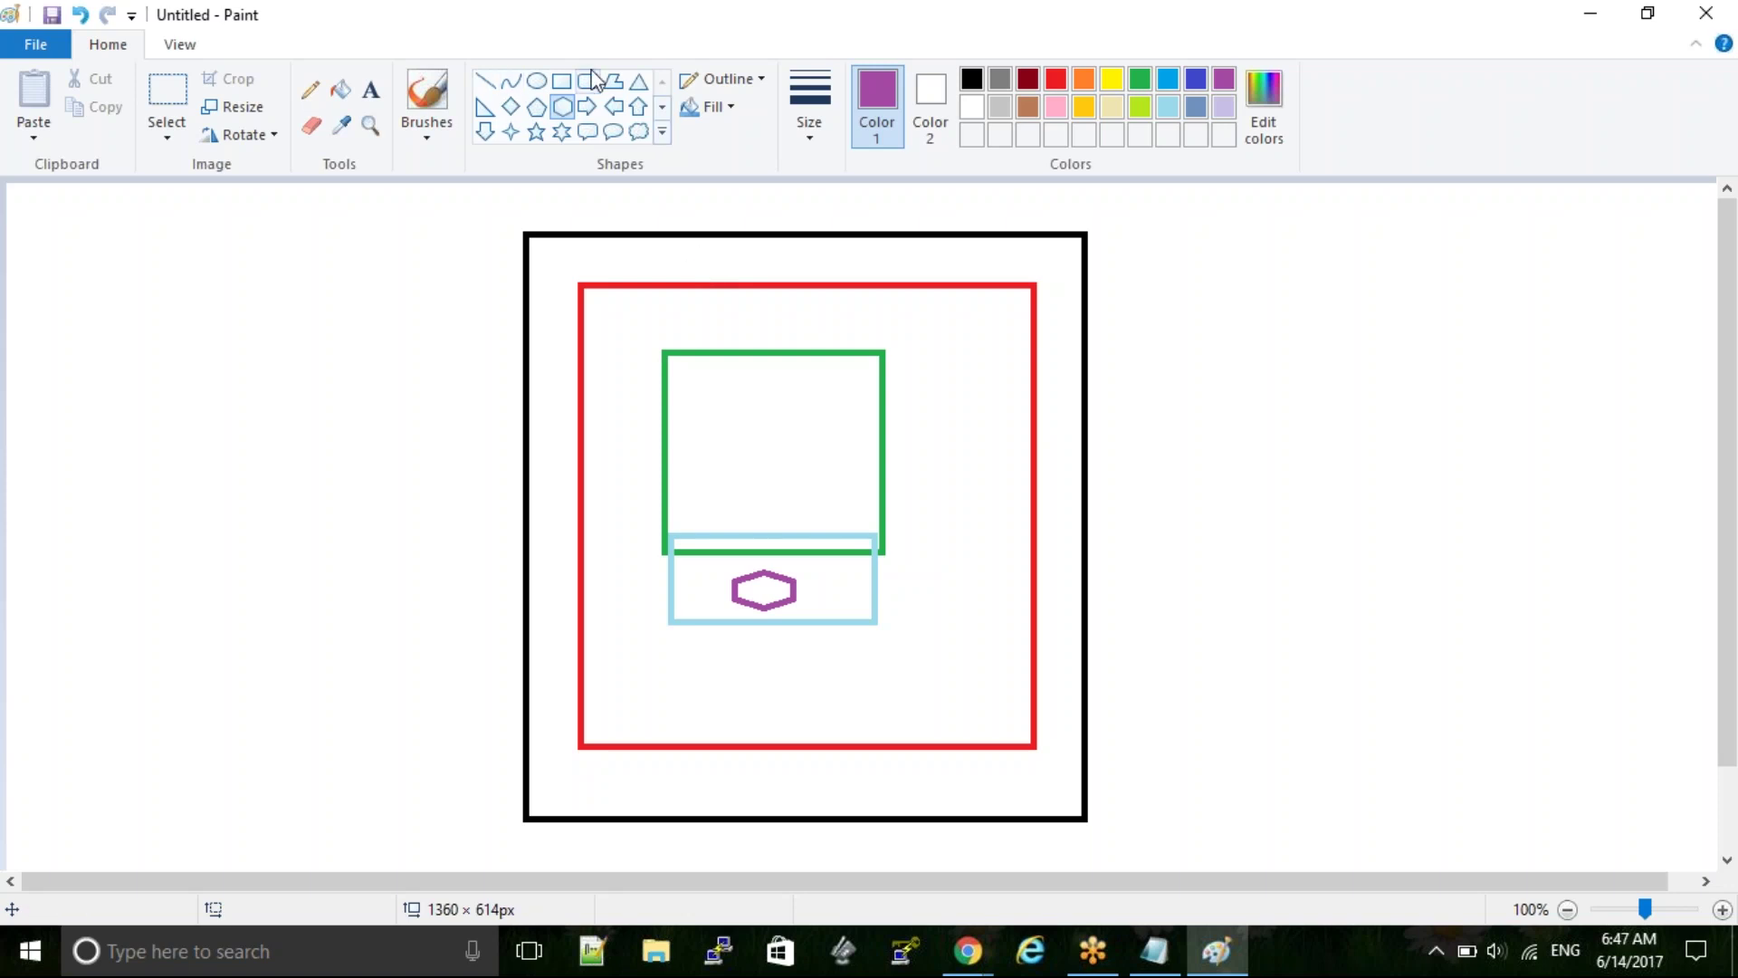
Draw a smaller light blue rectangle in the lower-right corner of the red square, with a purple hexagon inside it
click(166, 90)
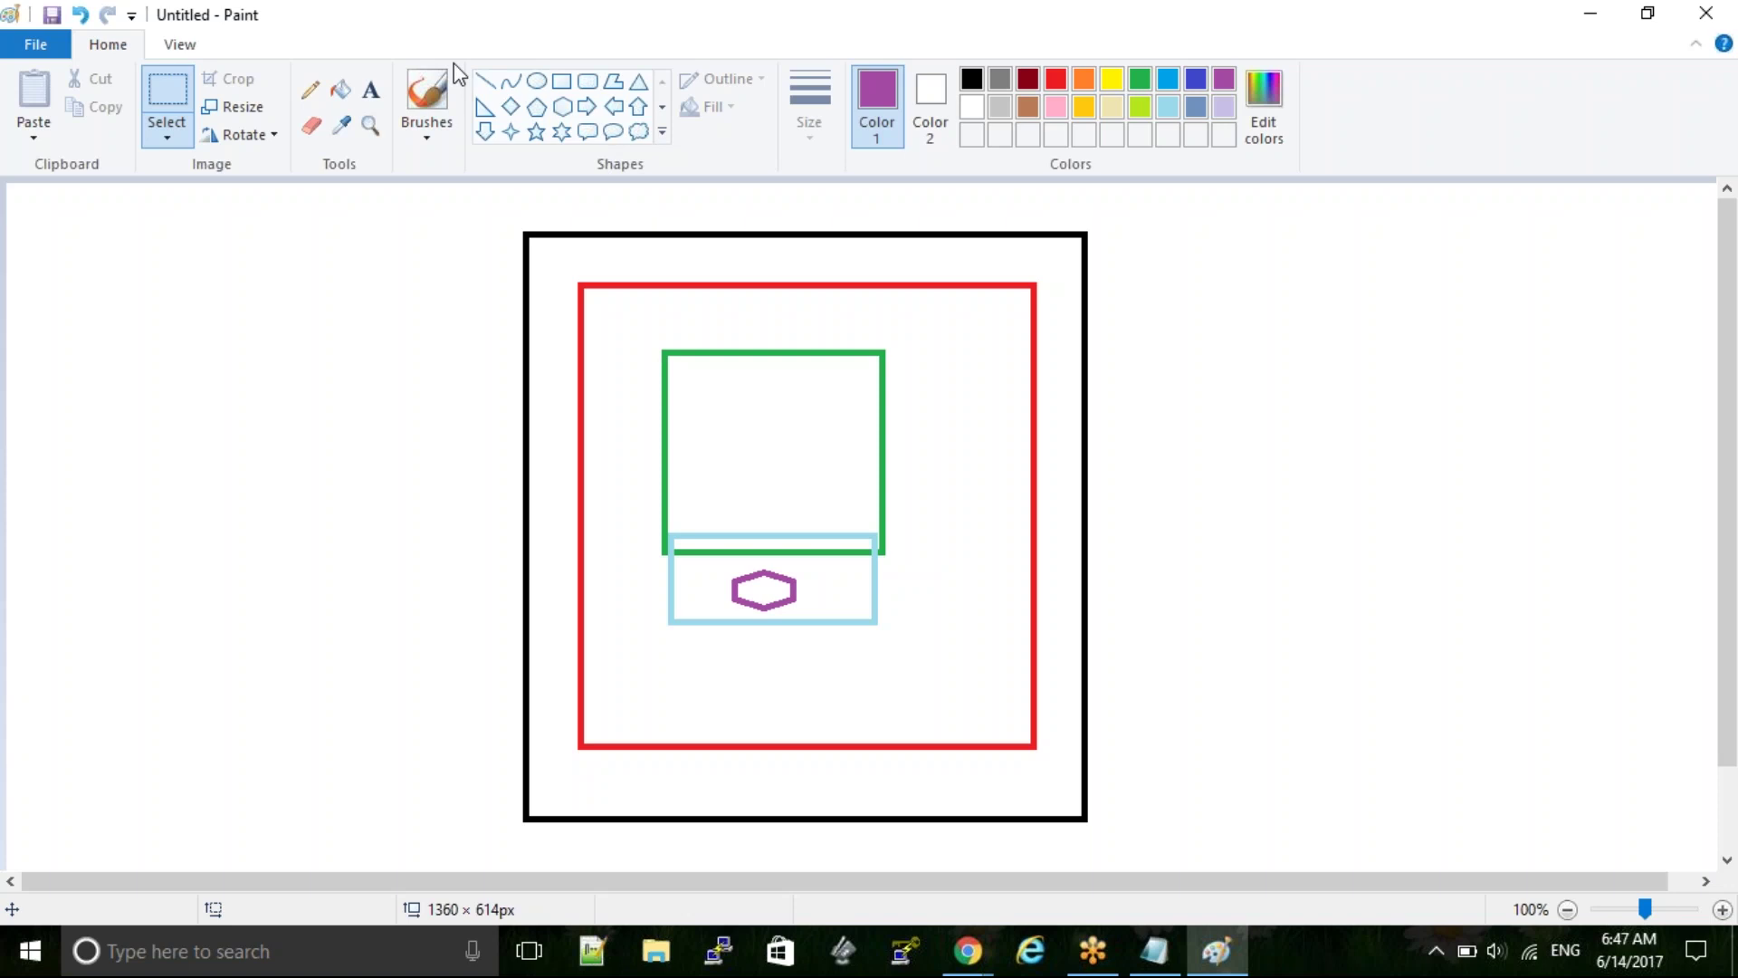
click(561, 88)
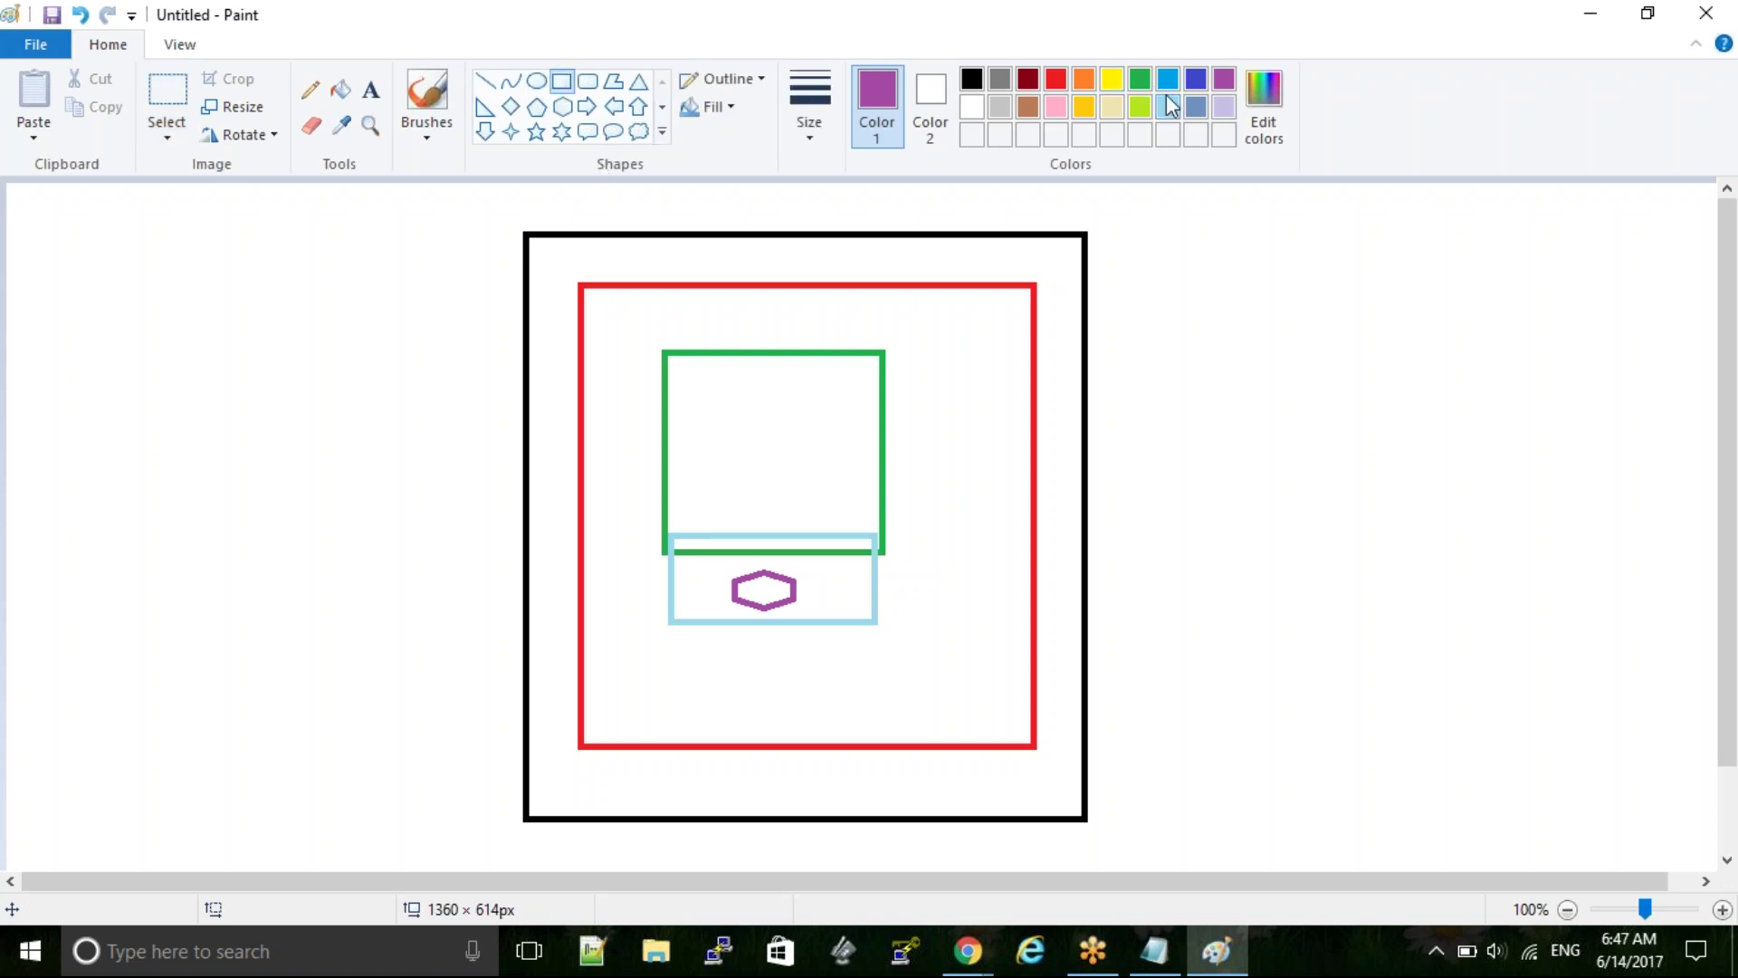
click(1170, 108)
drag(897, 668, 1019, 723)
click(768, 396)
click(562, 107)
click(1224, 80)
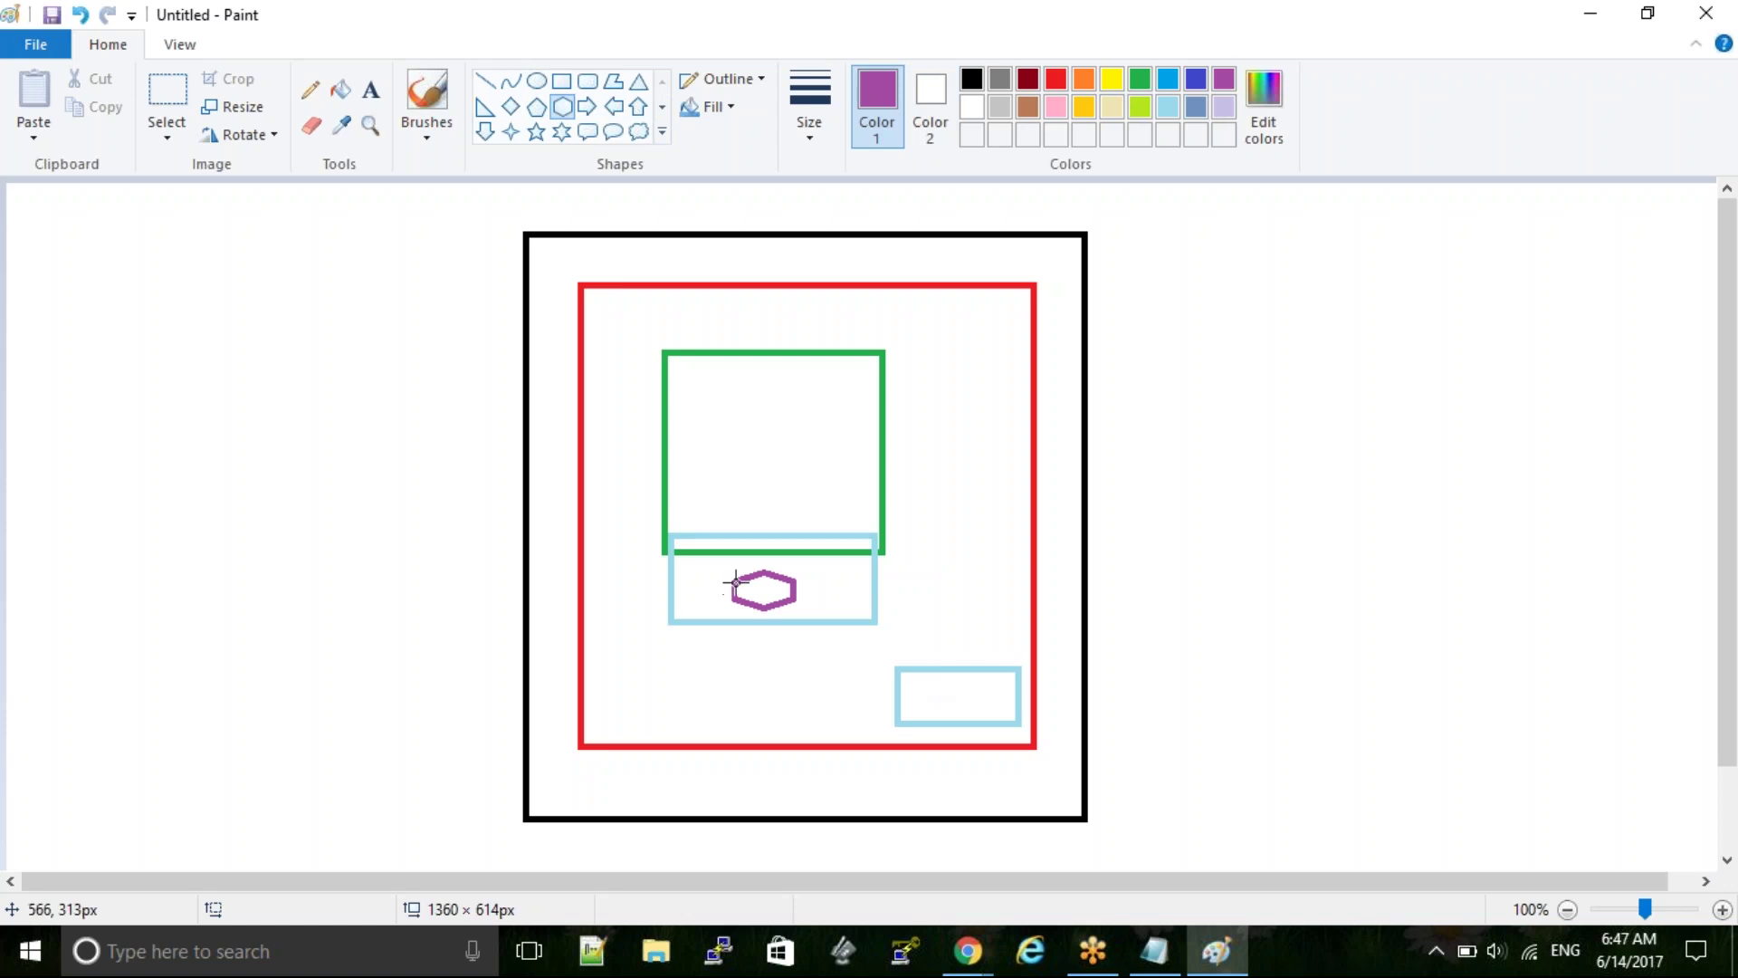
drag(927, 679, 991, 714)
click(1283, 714)
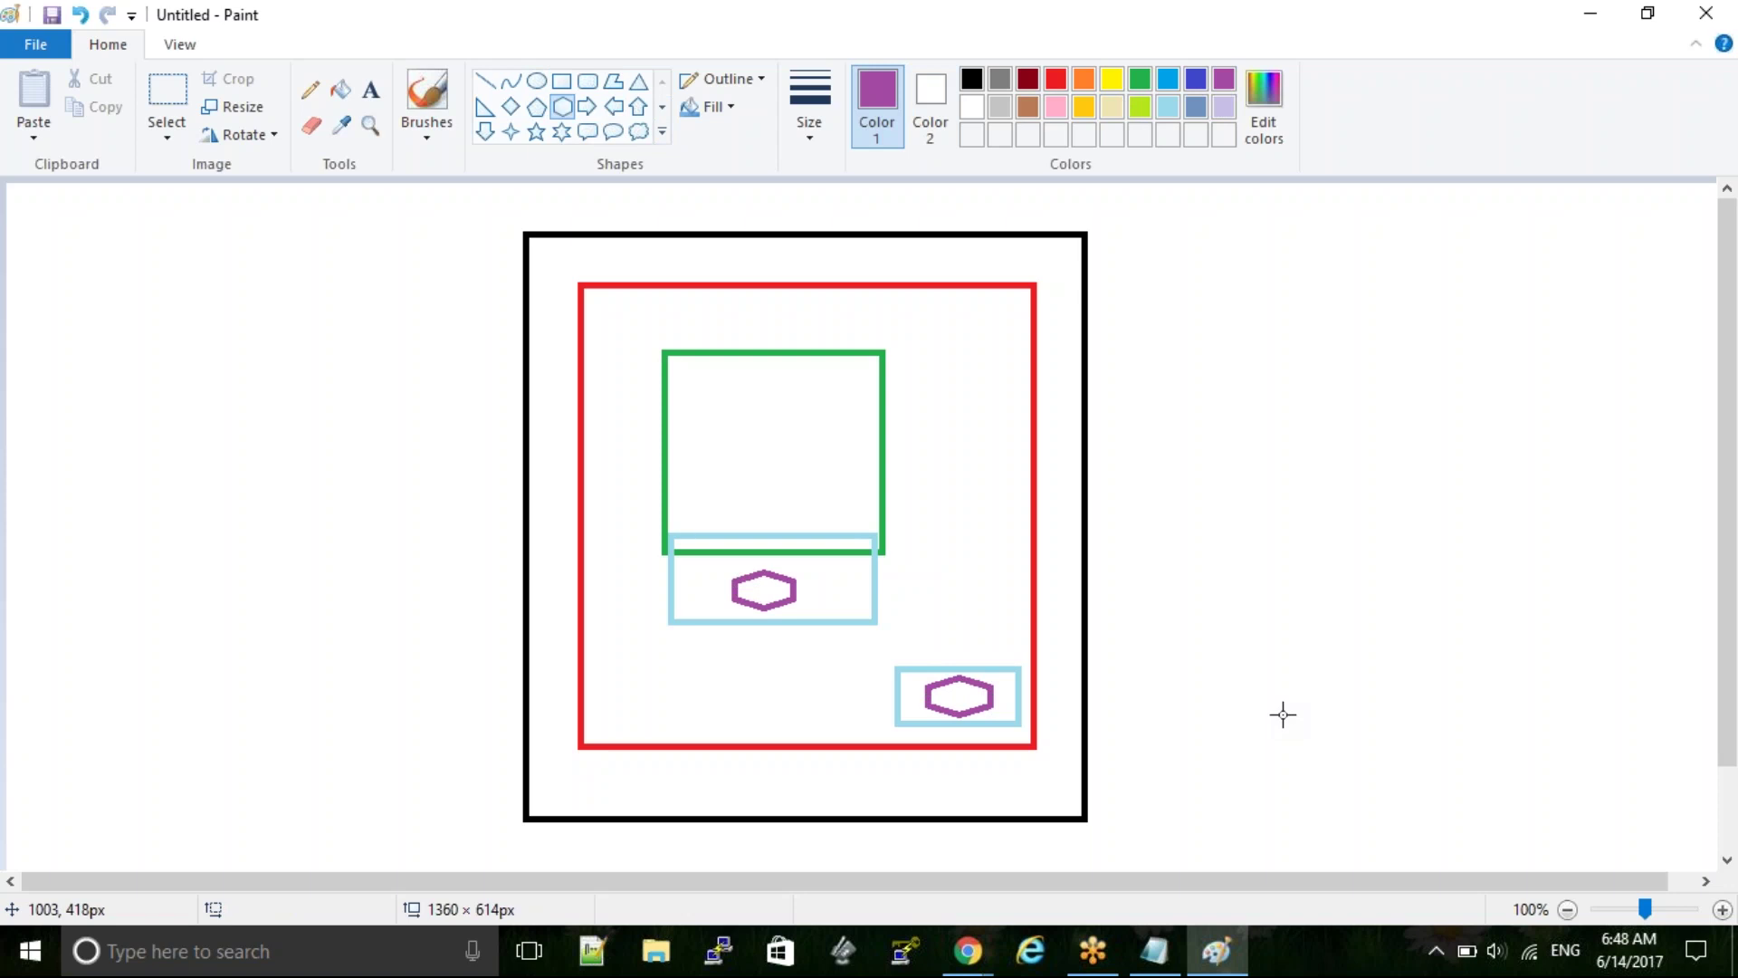
Switch to Notepad and highlight the words "secure" and "reliable" in the storage benefit bullet
key(alt+Tab)
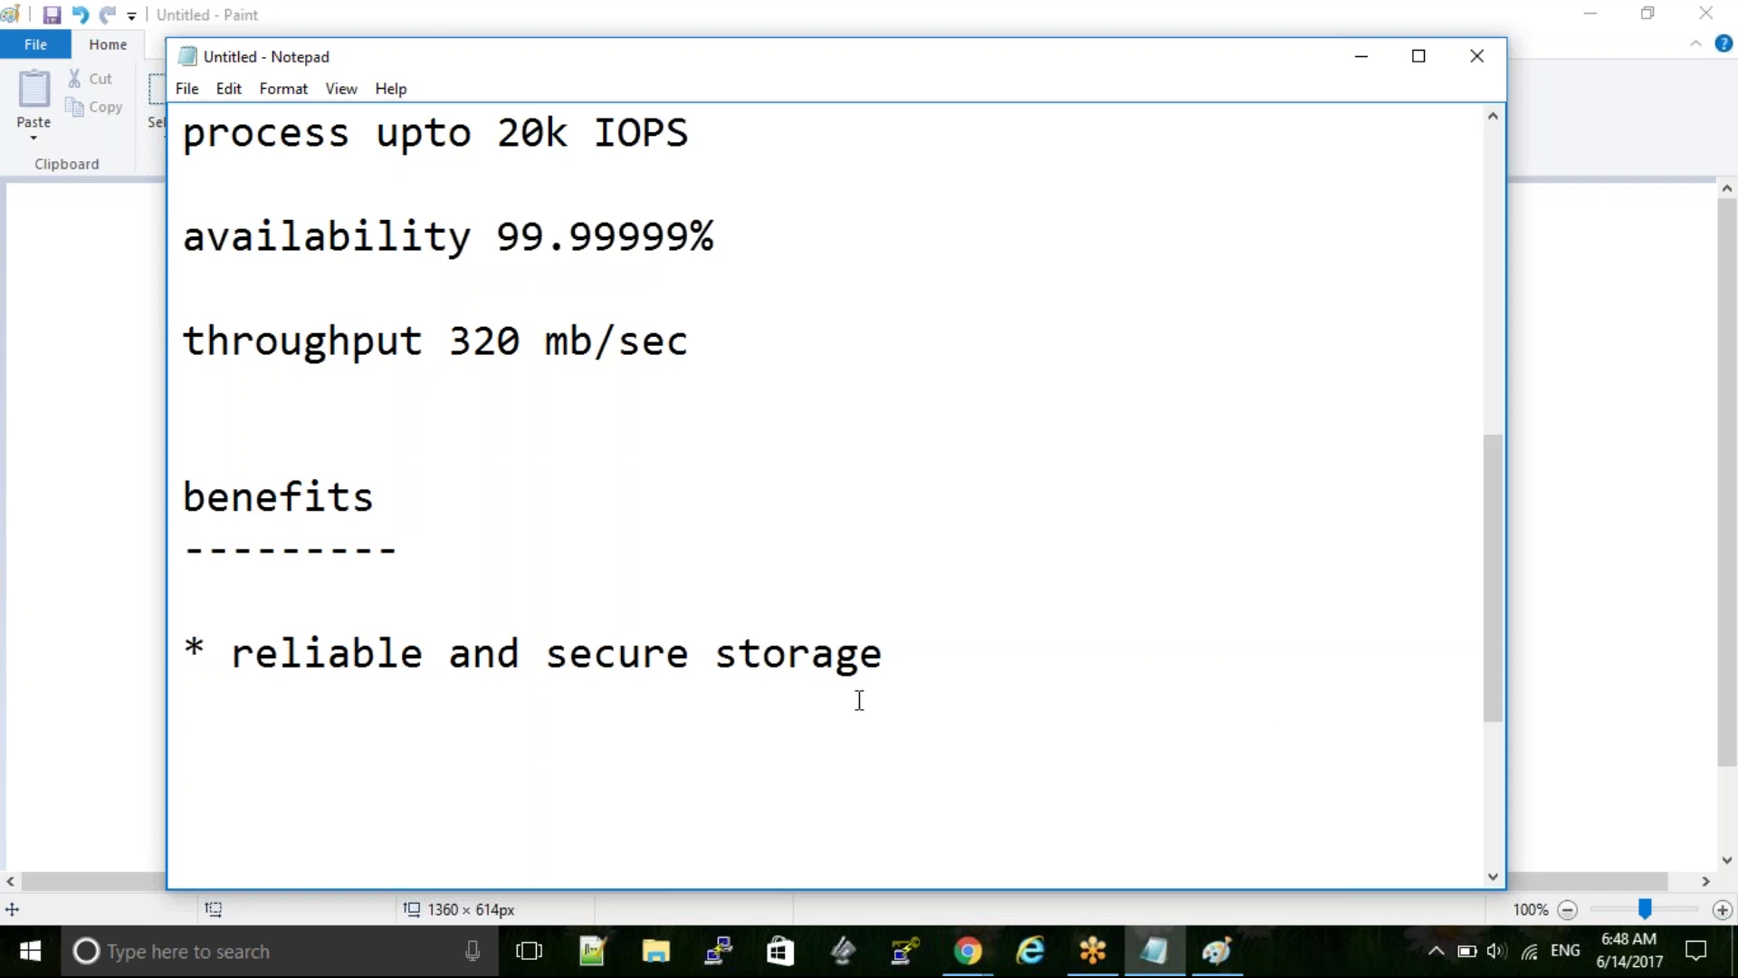
double_click(619, 654)
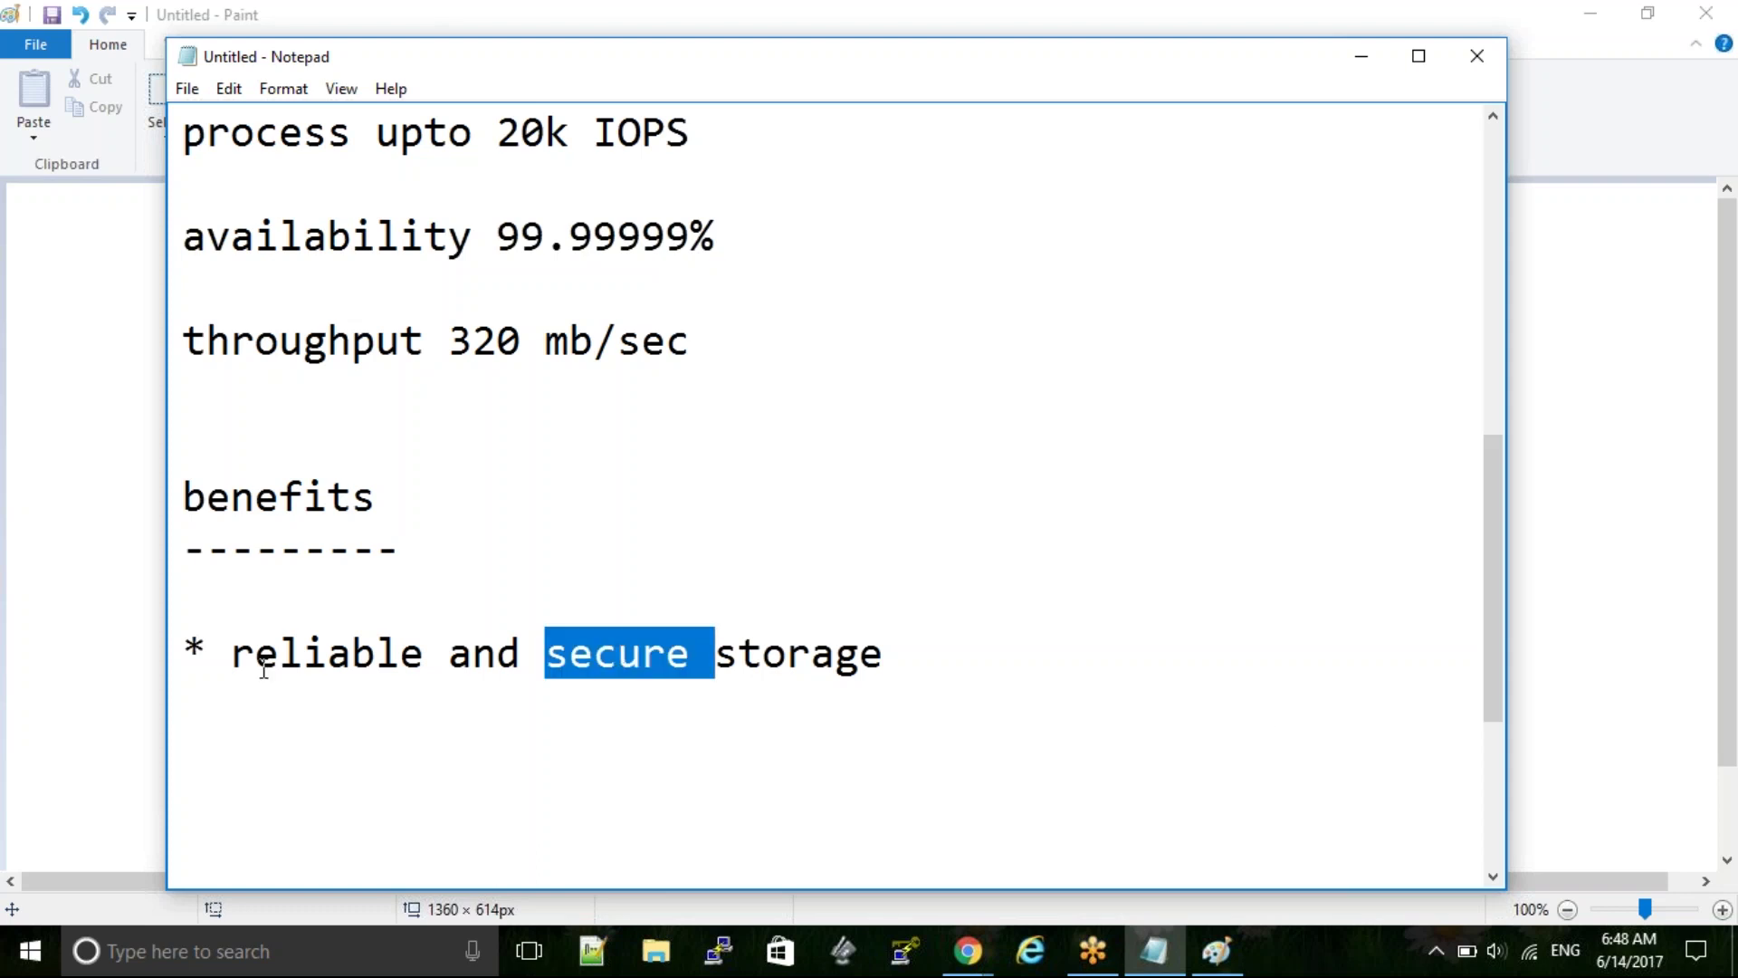
double_click(310, 655)
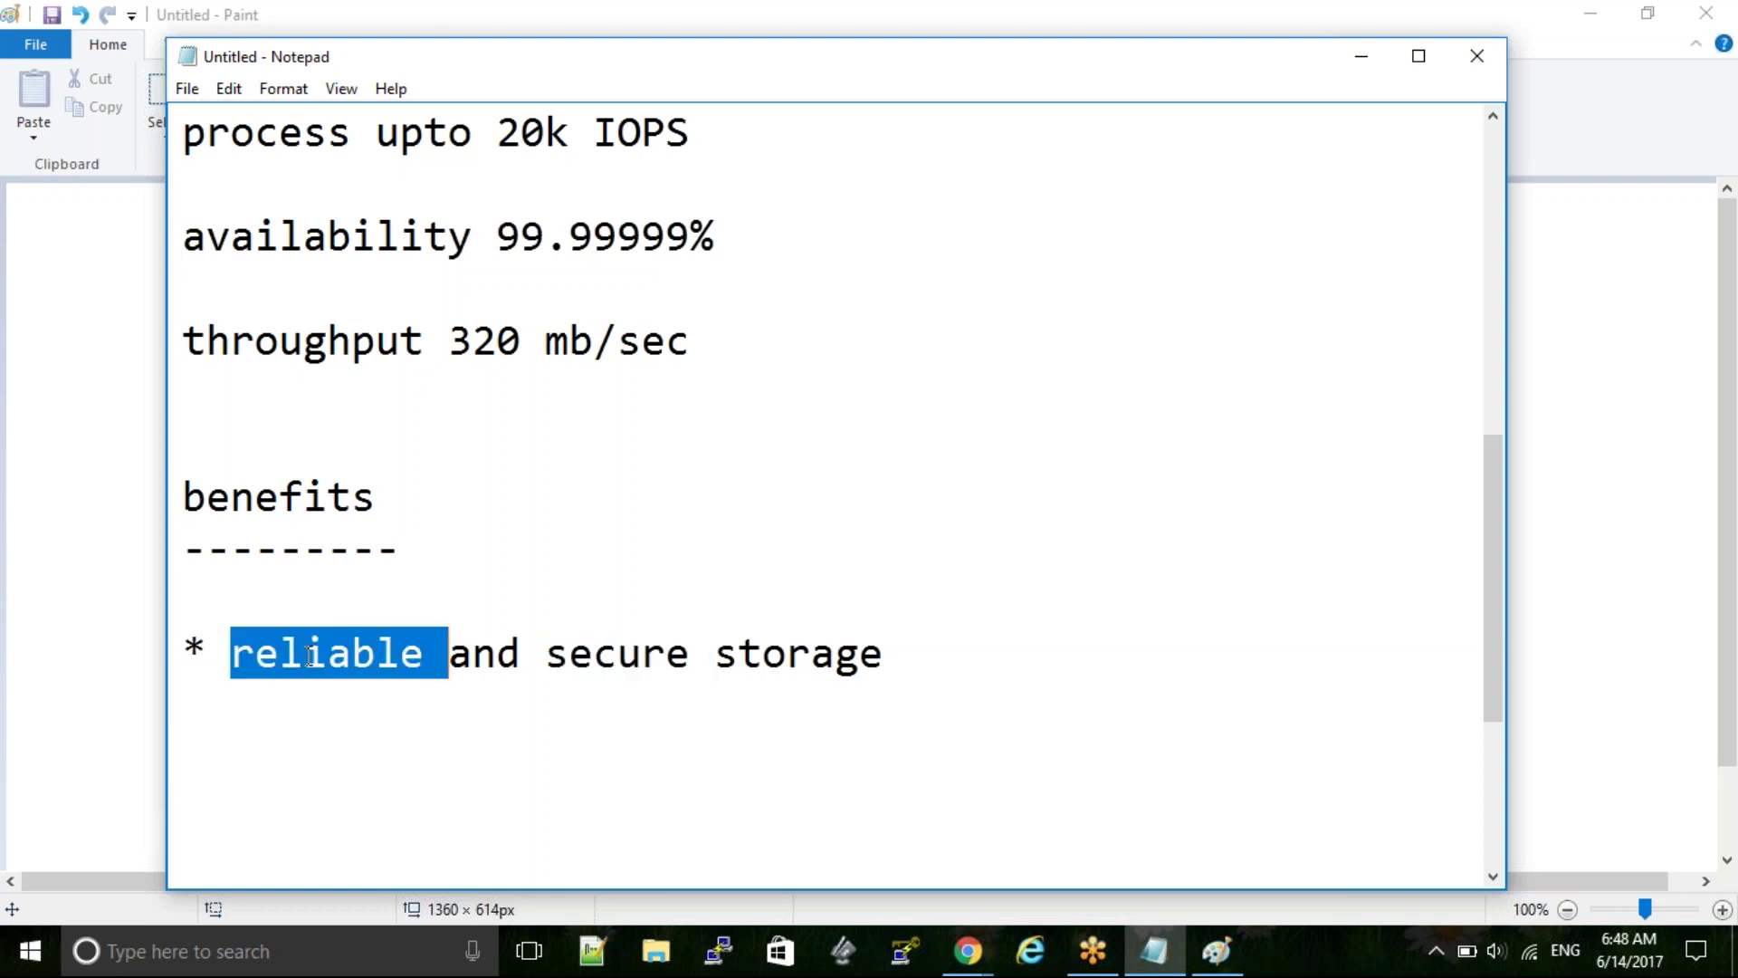
double_click(626, 652)
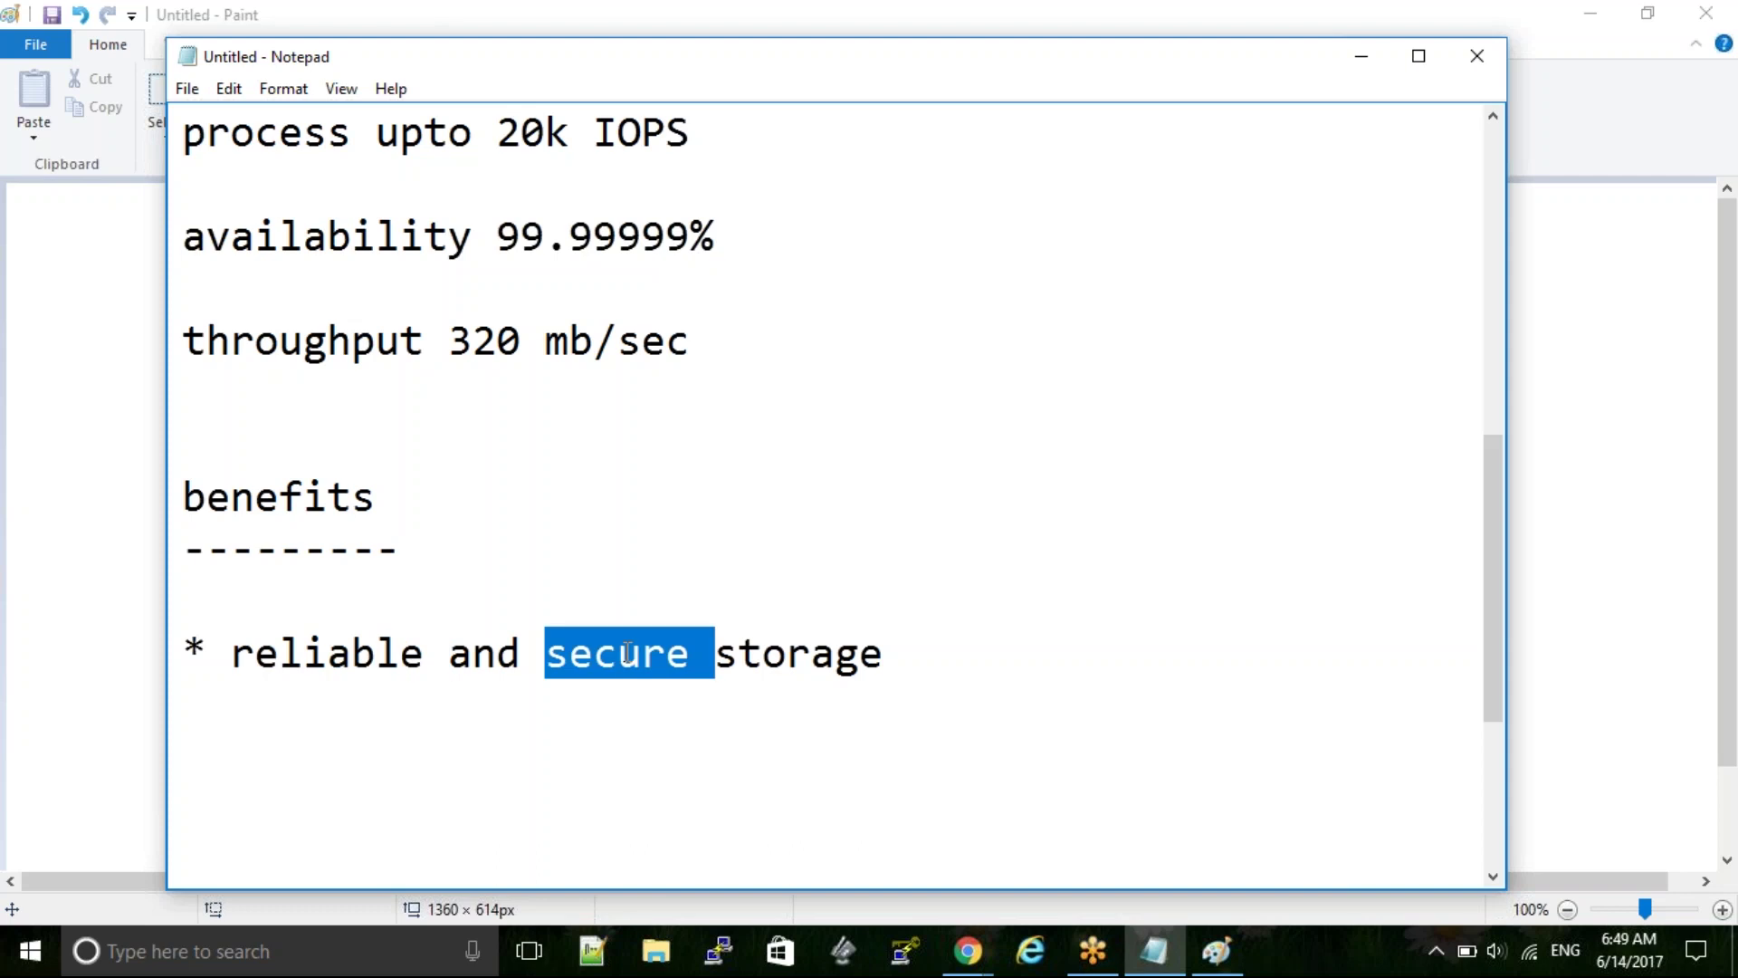
Add the bullets "* consistency" and "* backup and restore" in Notepad directly below the reliable and secure storage bullet
click(919, 690)
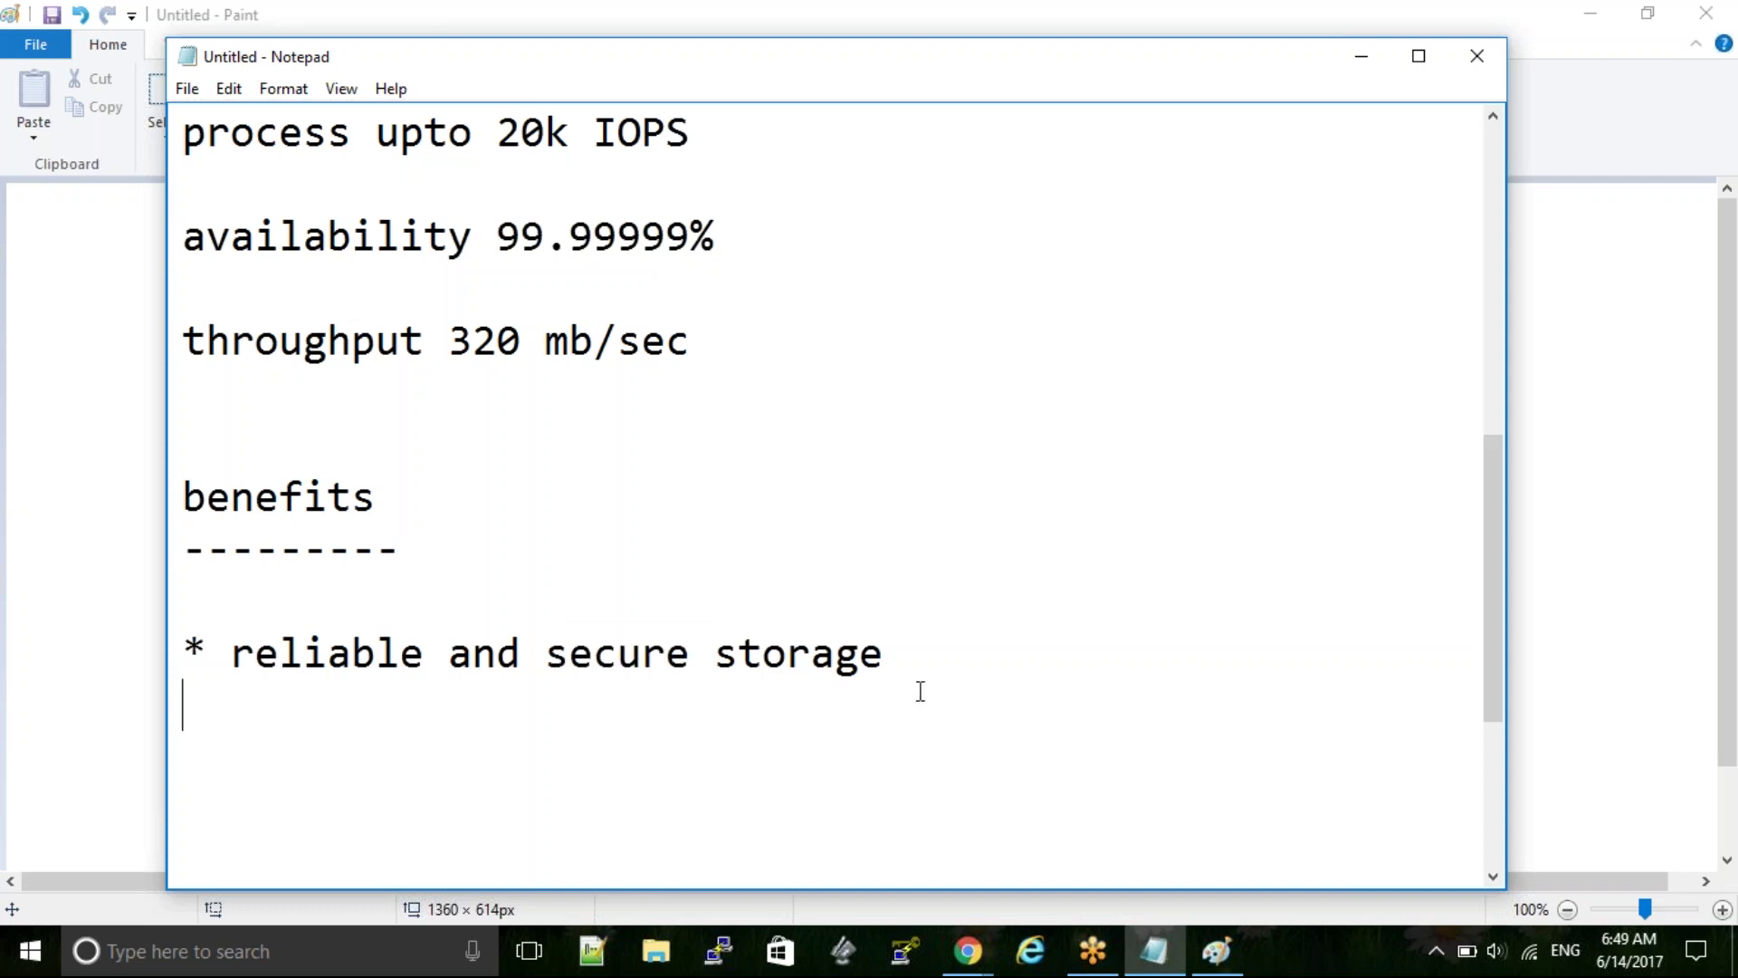
click(1630, 291)
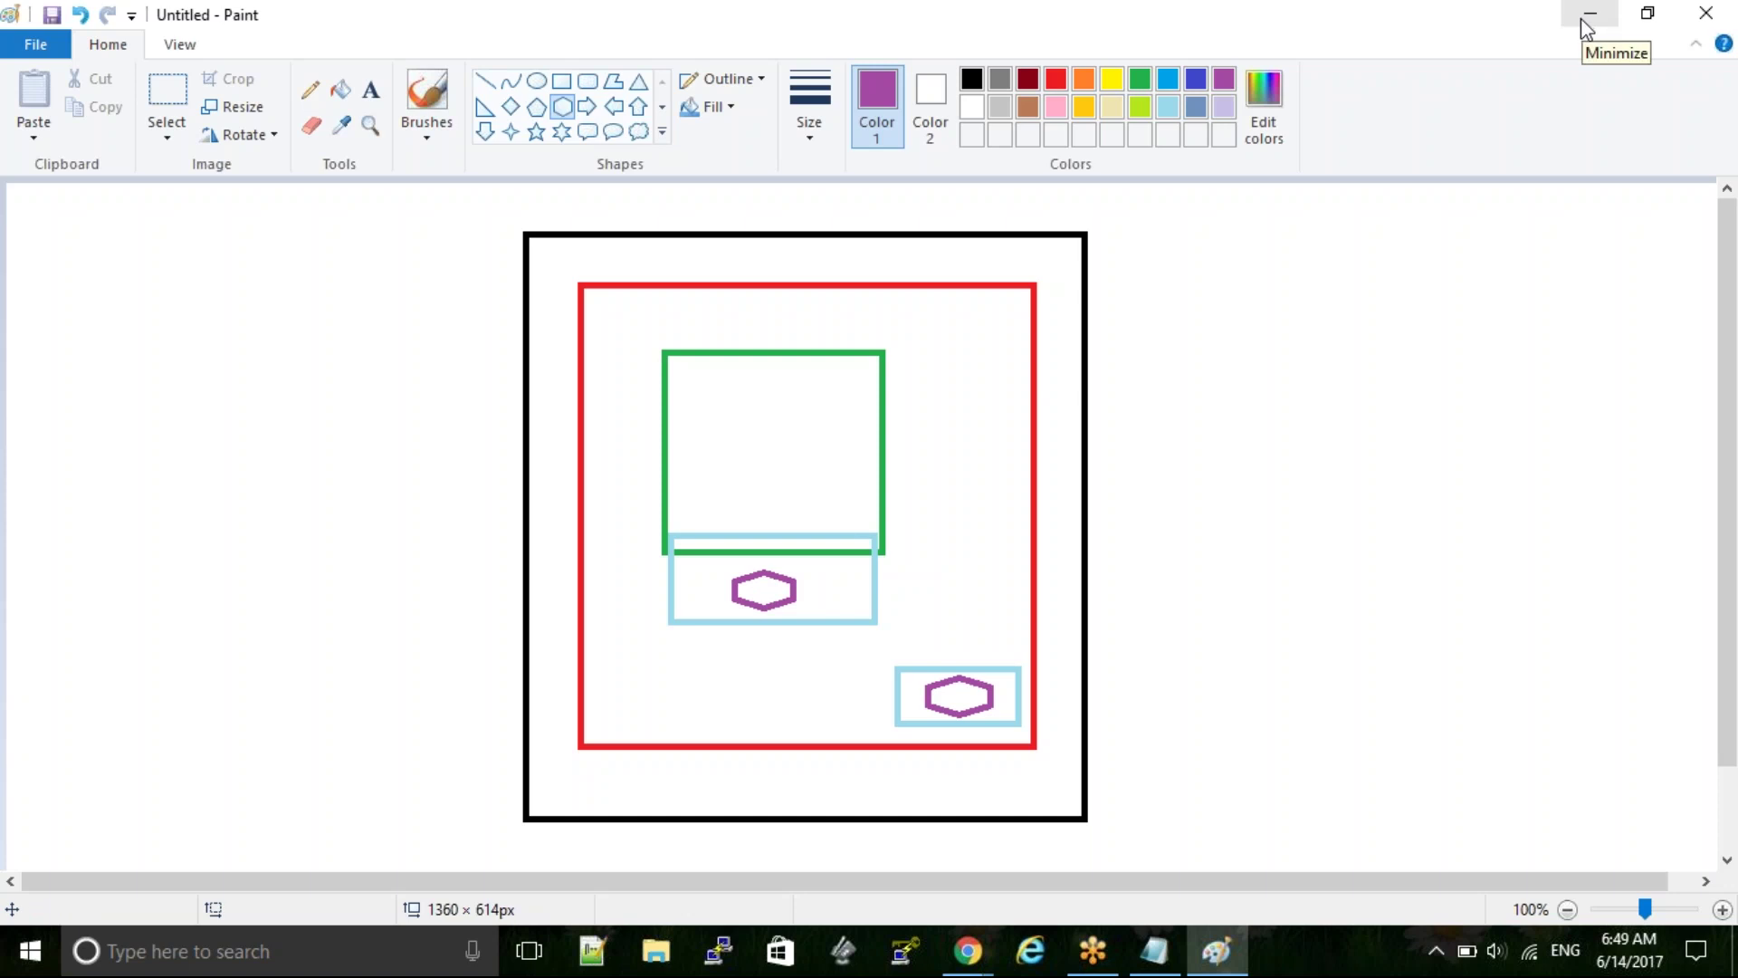
click(1154, 952)
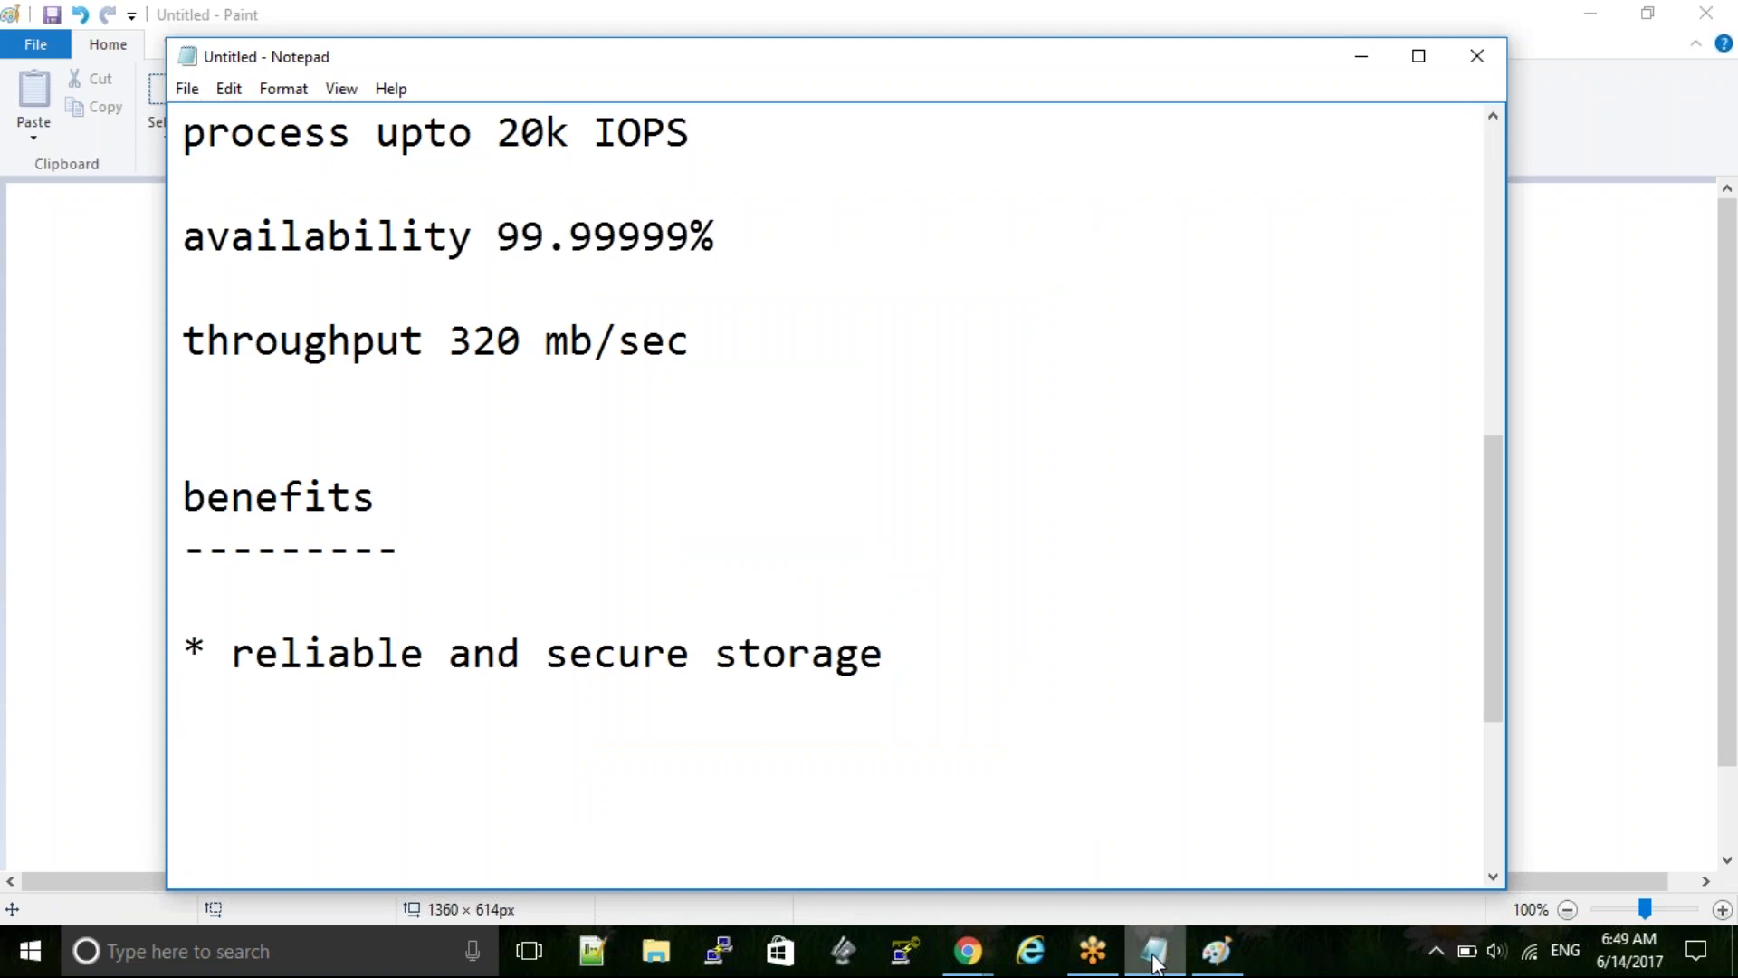
text(* con)
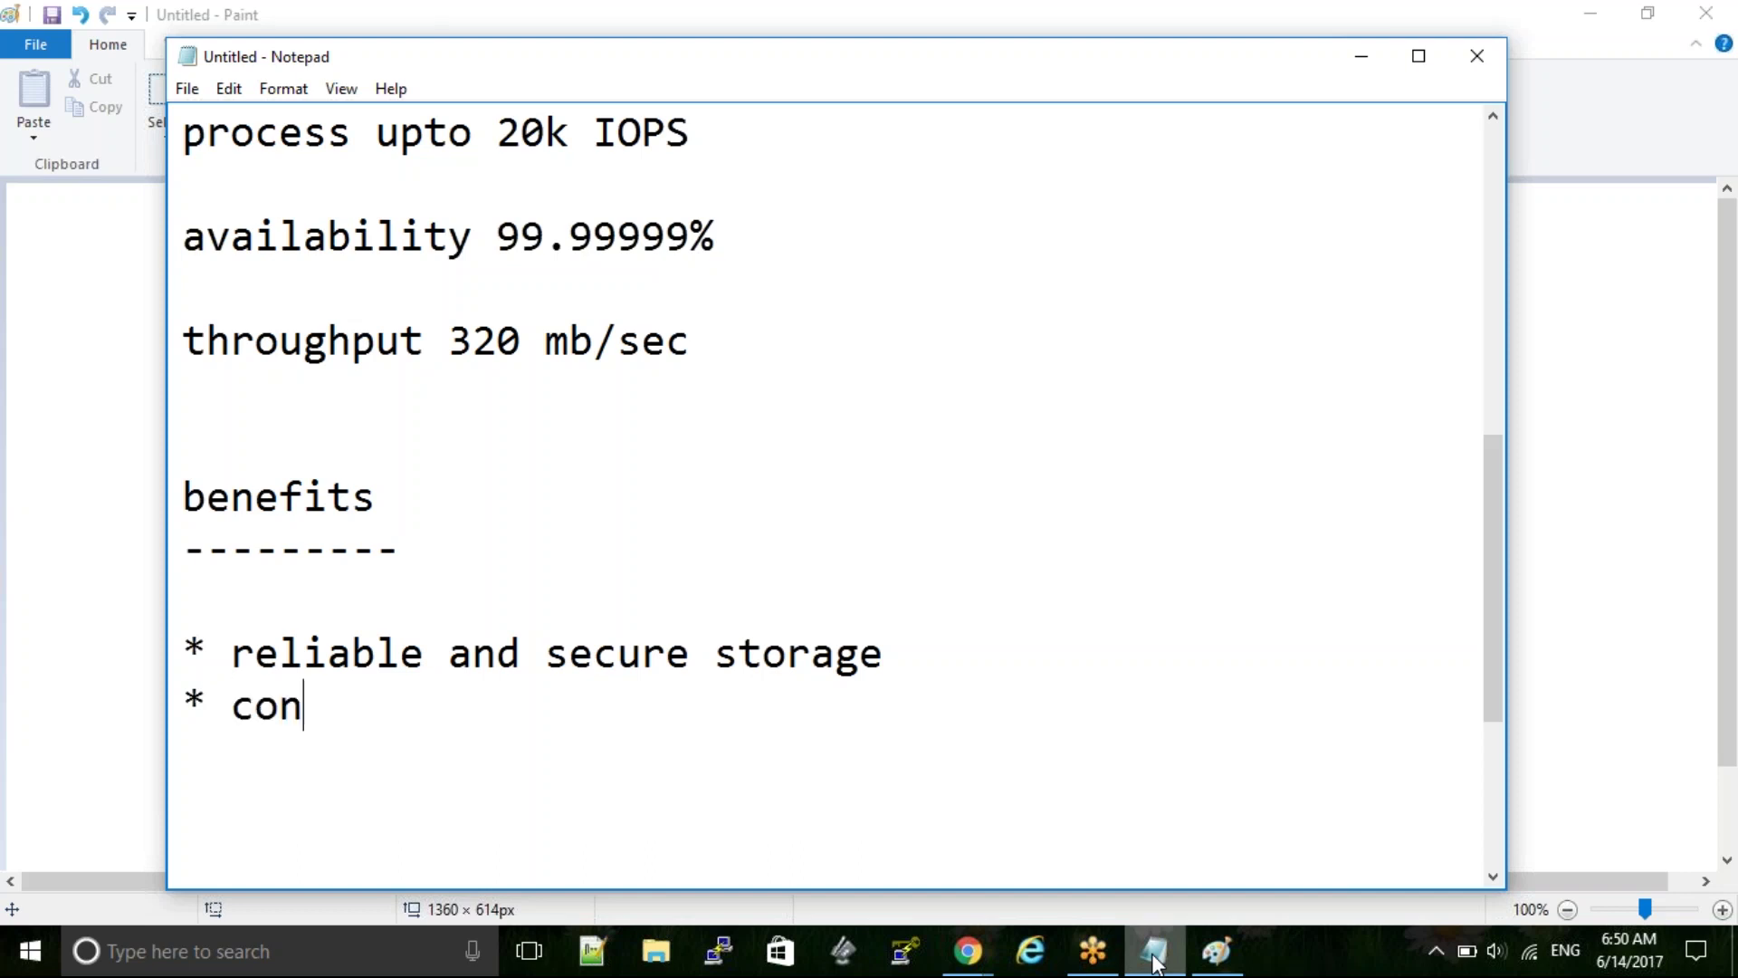
text(sistency)
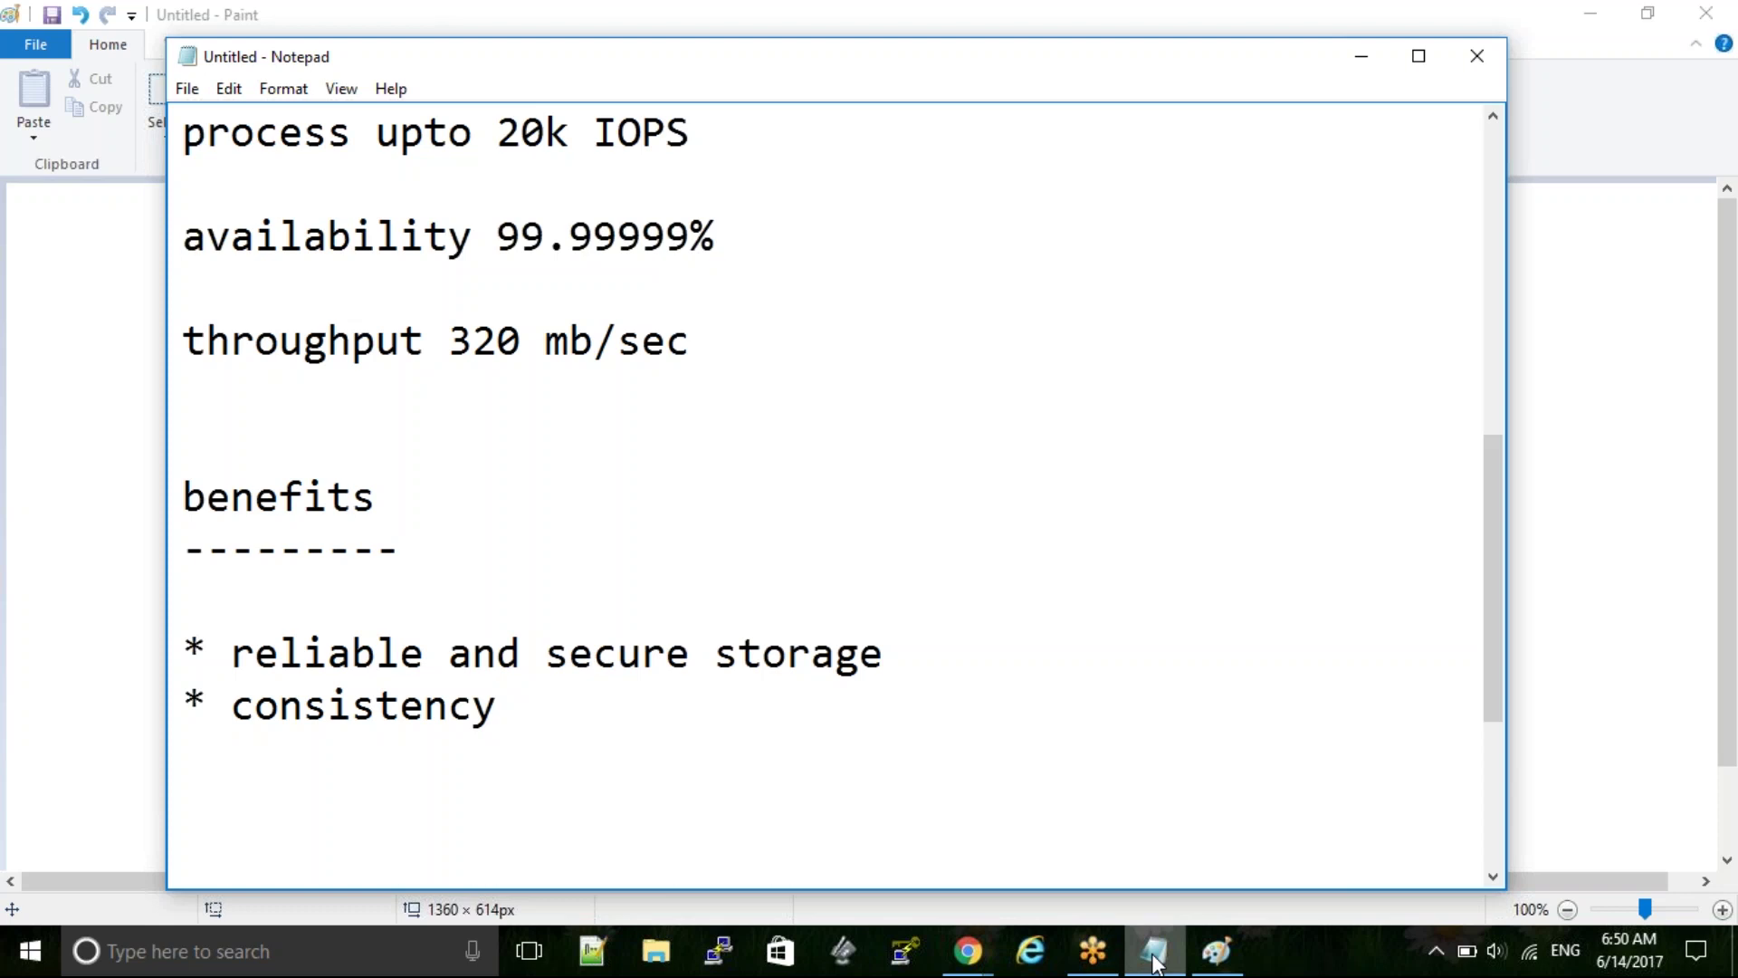
key(Return)
text(*)
text(backup an)
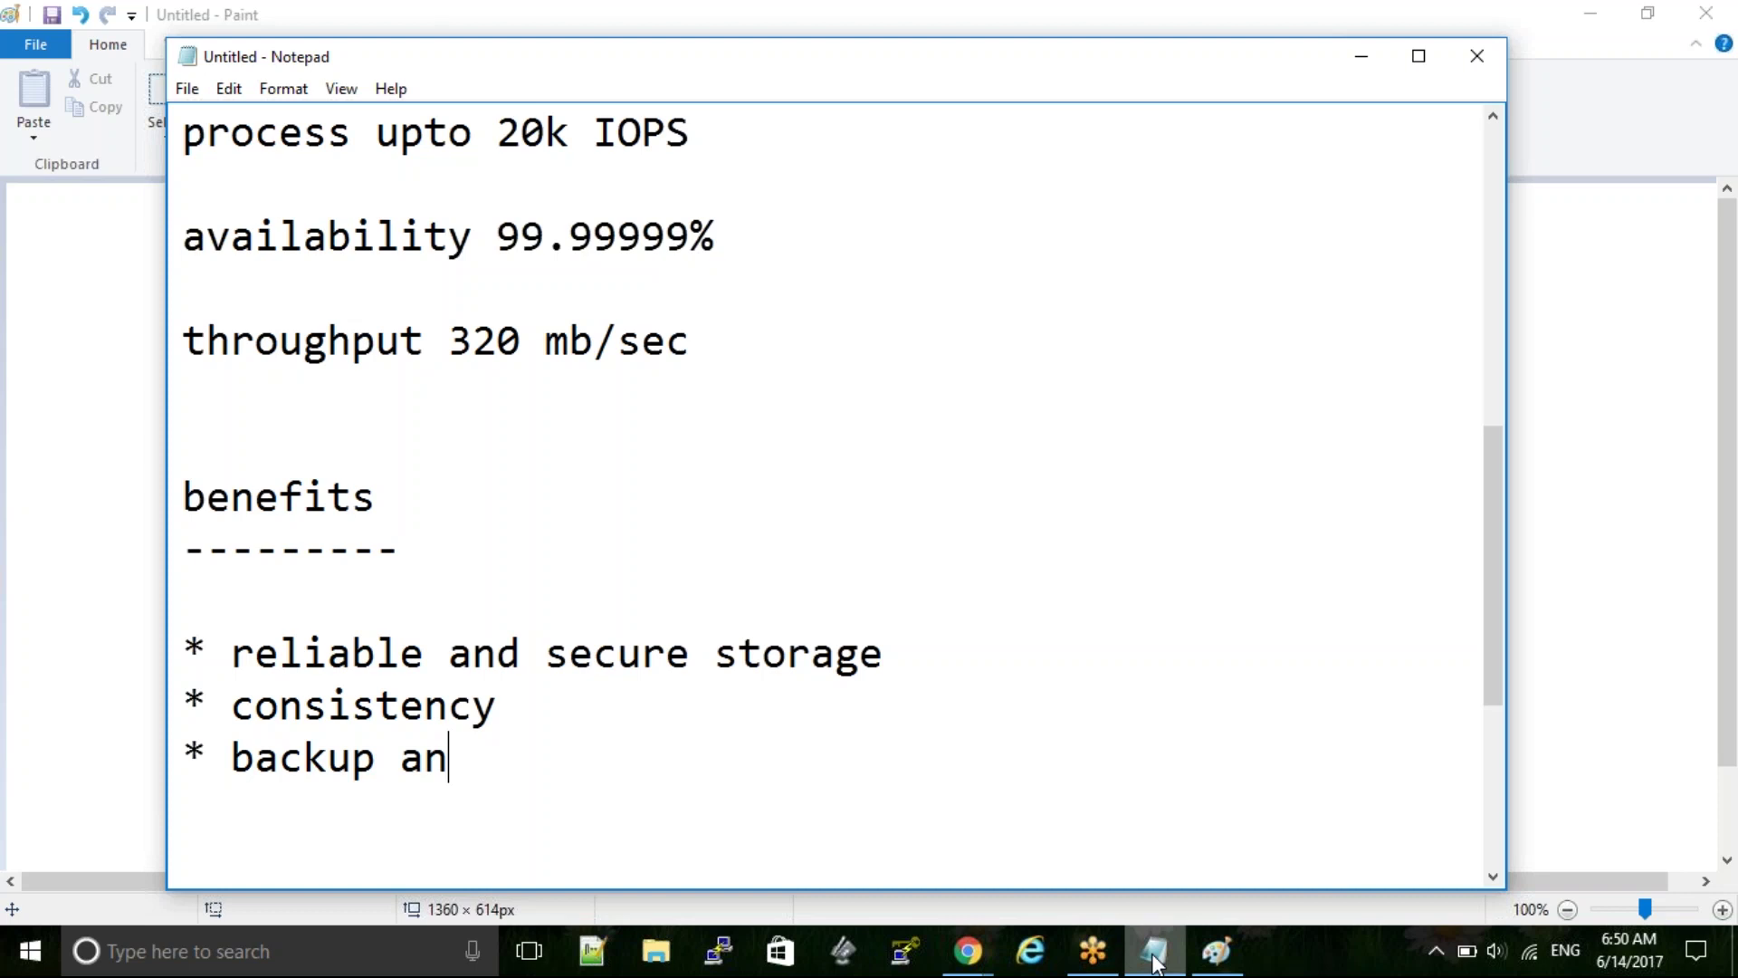
text(d restore)
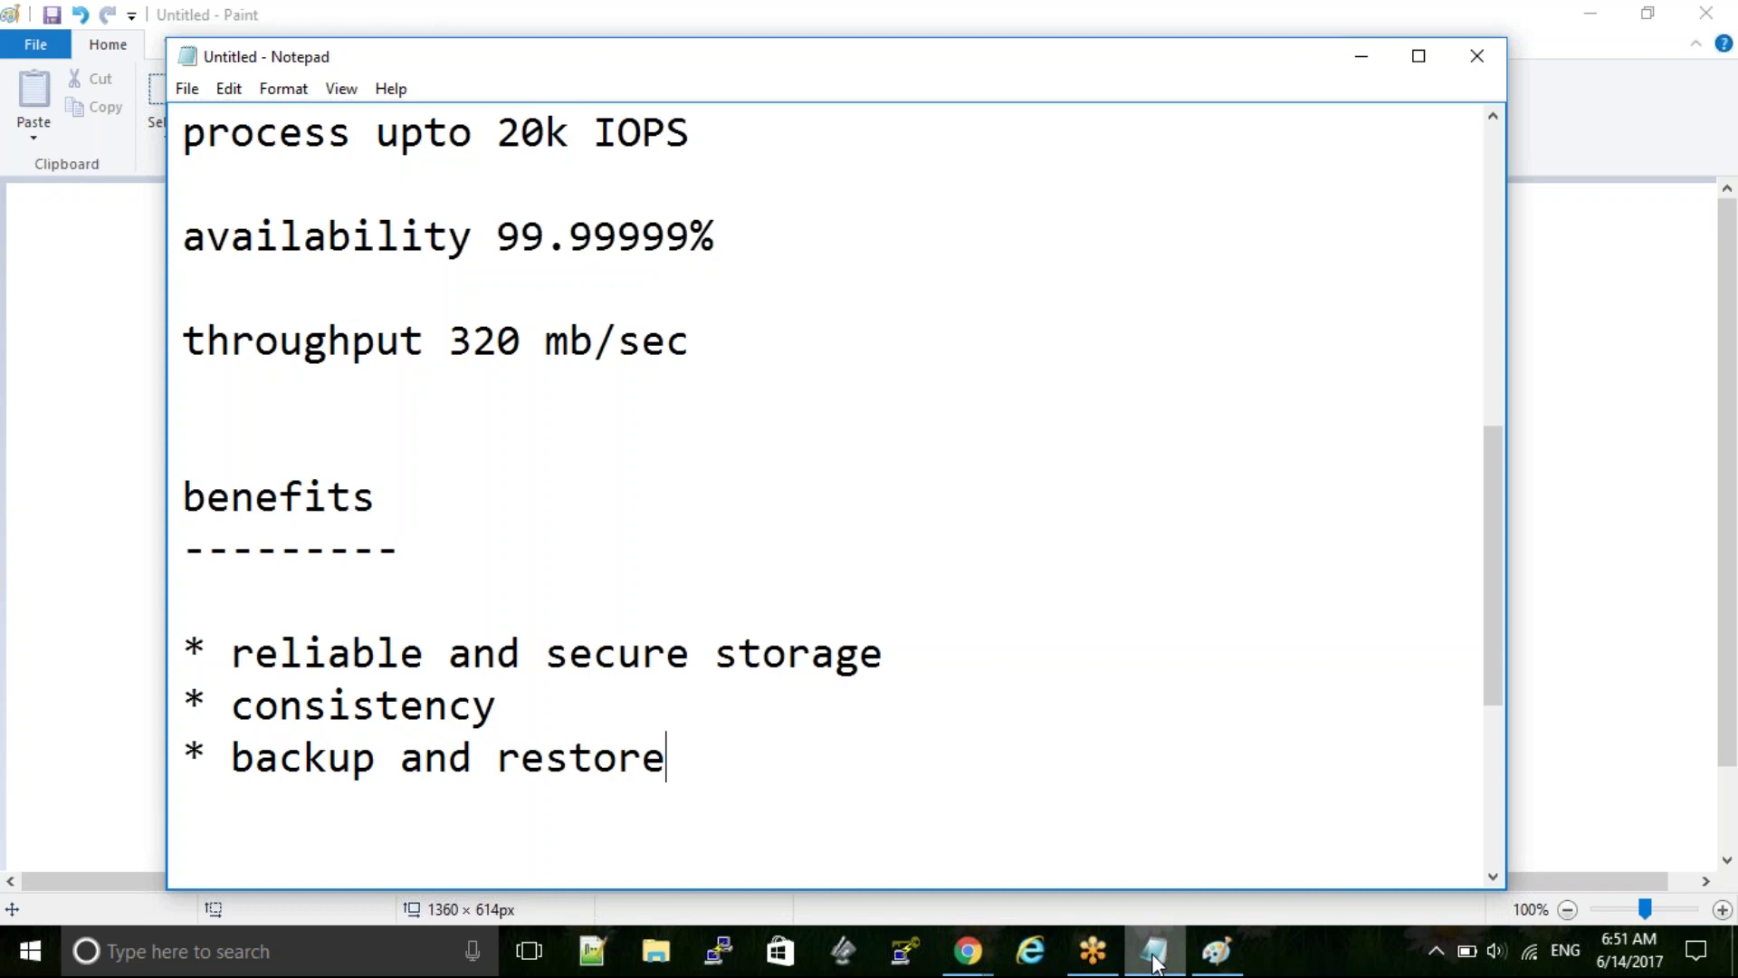
Switch to Paint and delete the smaller light blue rectangle with its hexagon from the red square's lower-right corner
key(alt)
click(1154, 958)
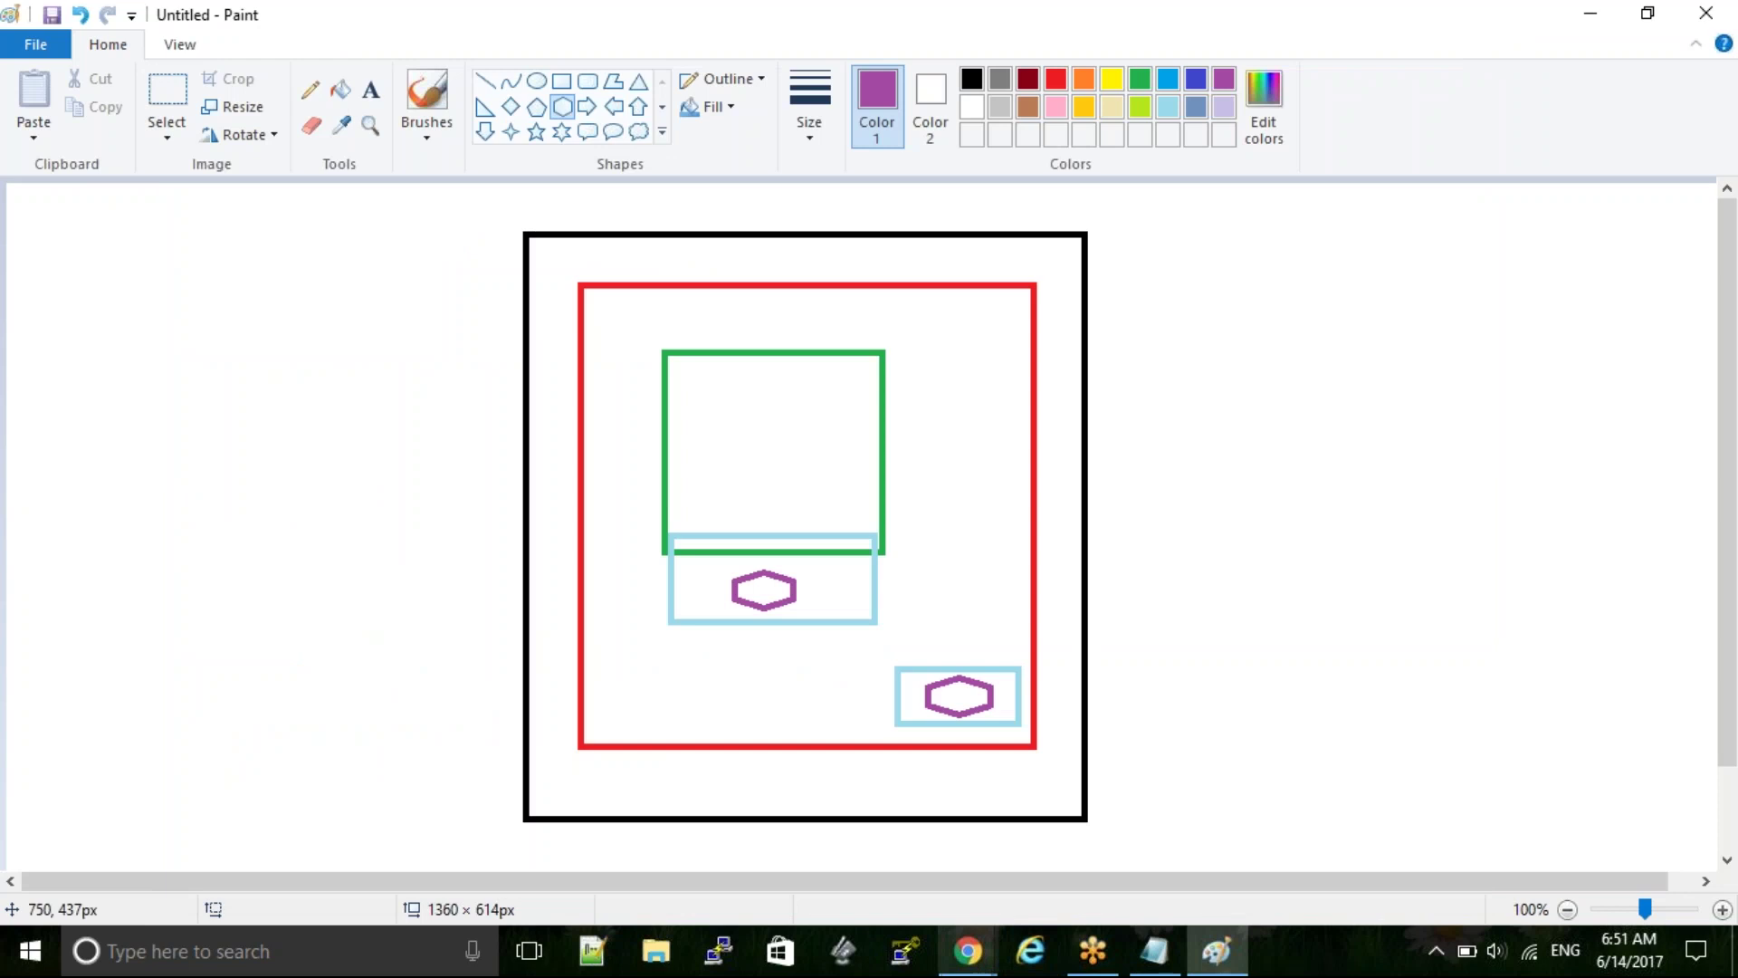
click(168, 91)
drag(887, 654, 1027, 737)
key(Delete)
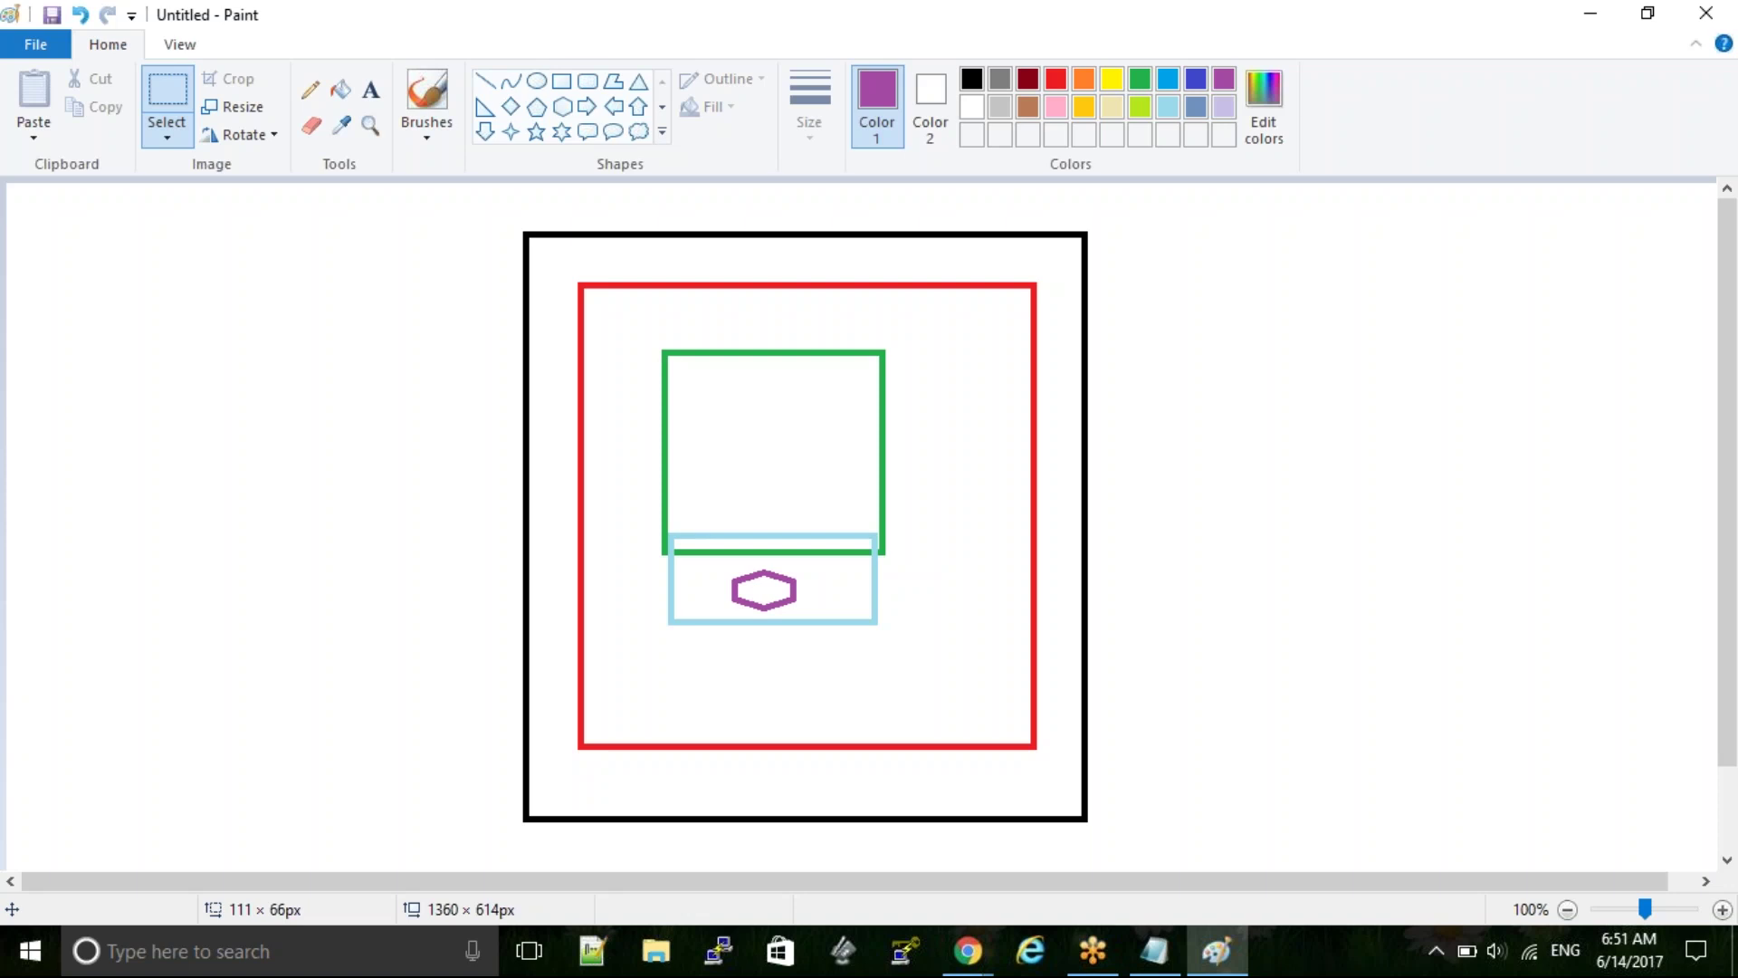
Draw a gold rectangle outline about 65 × 72 px between the green rectangle and the right side of the red square
key(alt+Tab)
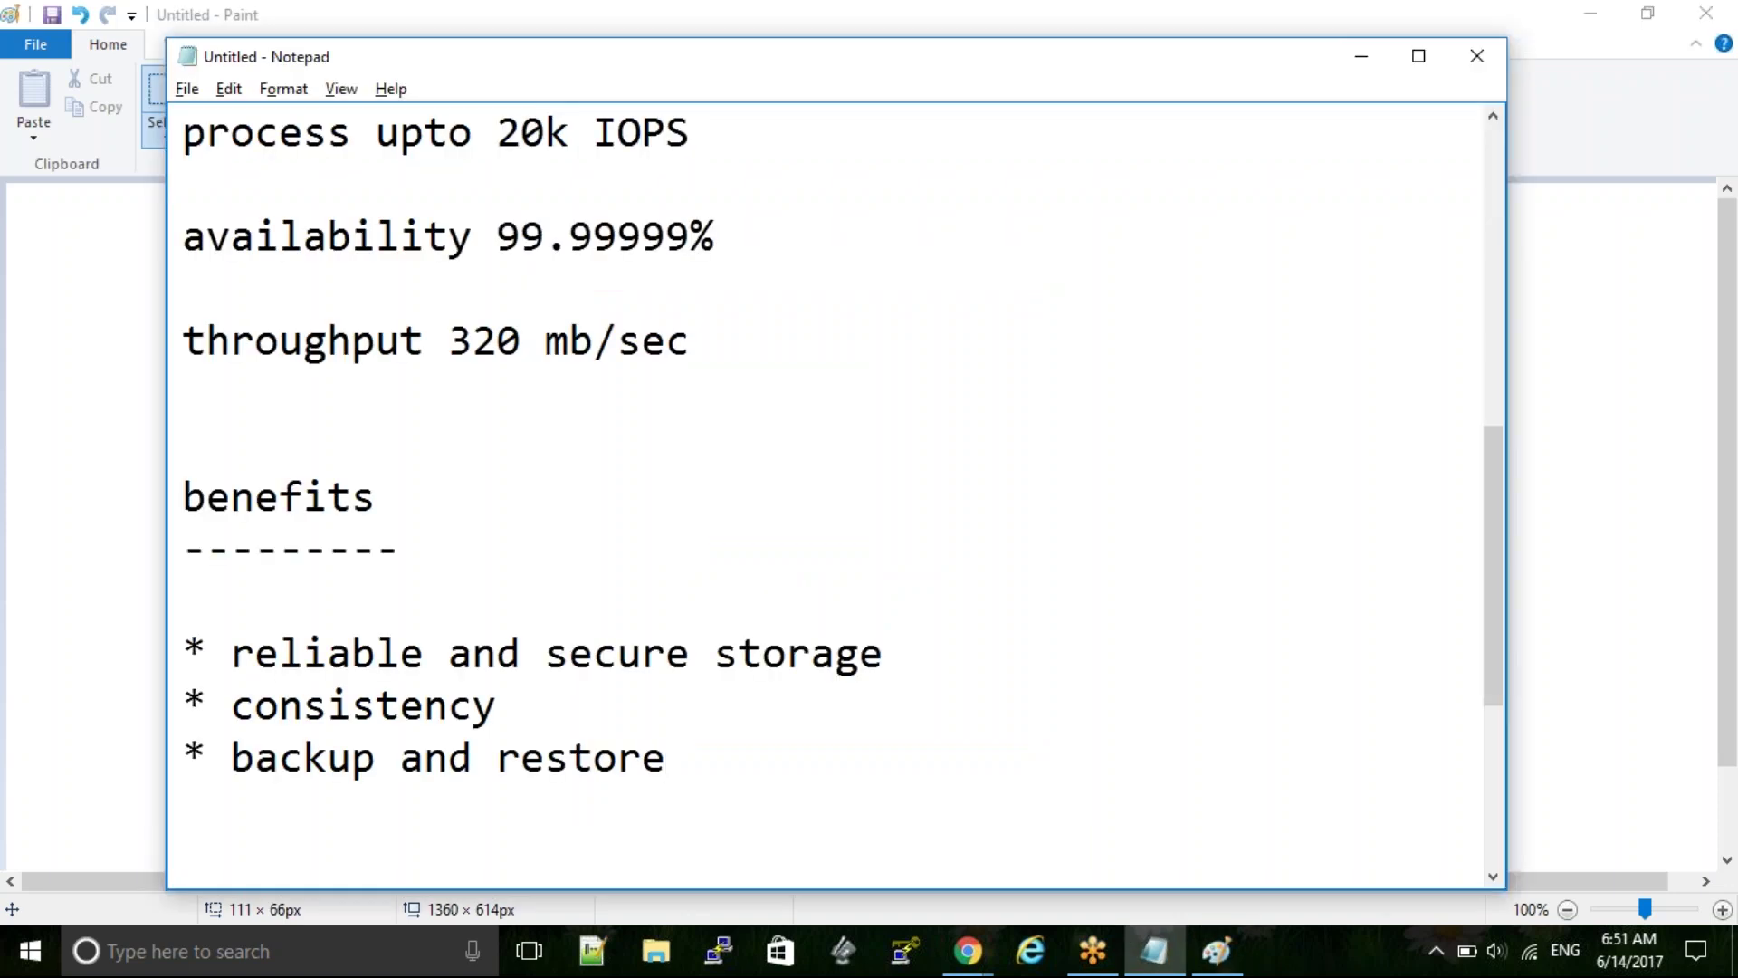
key(alt+Tab)
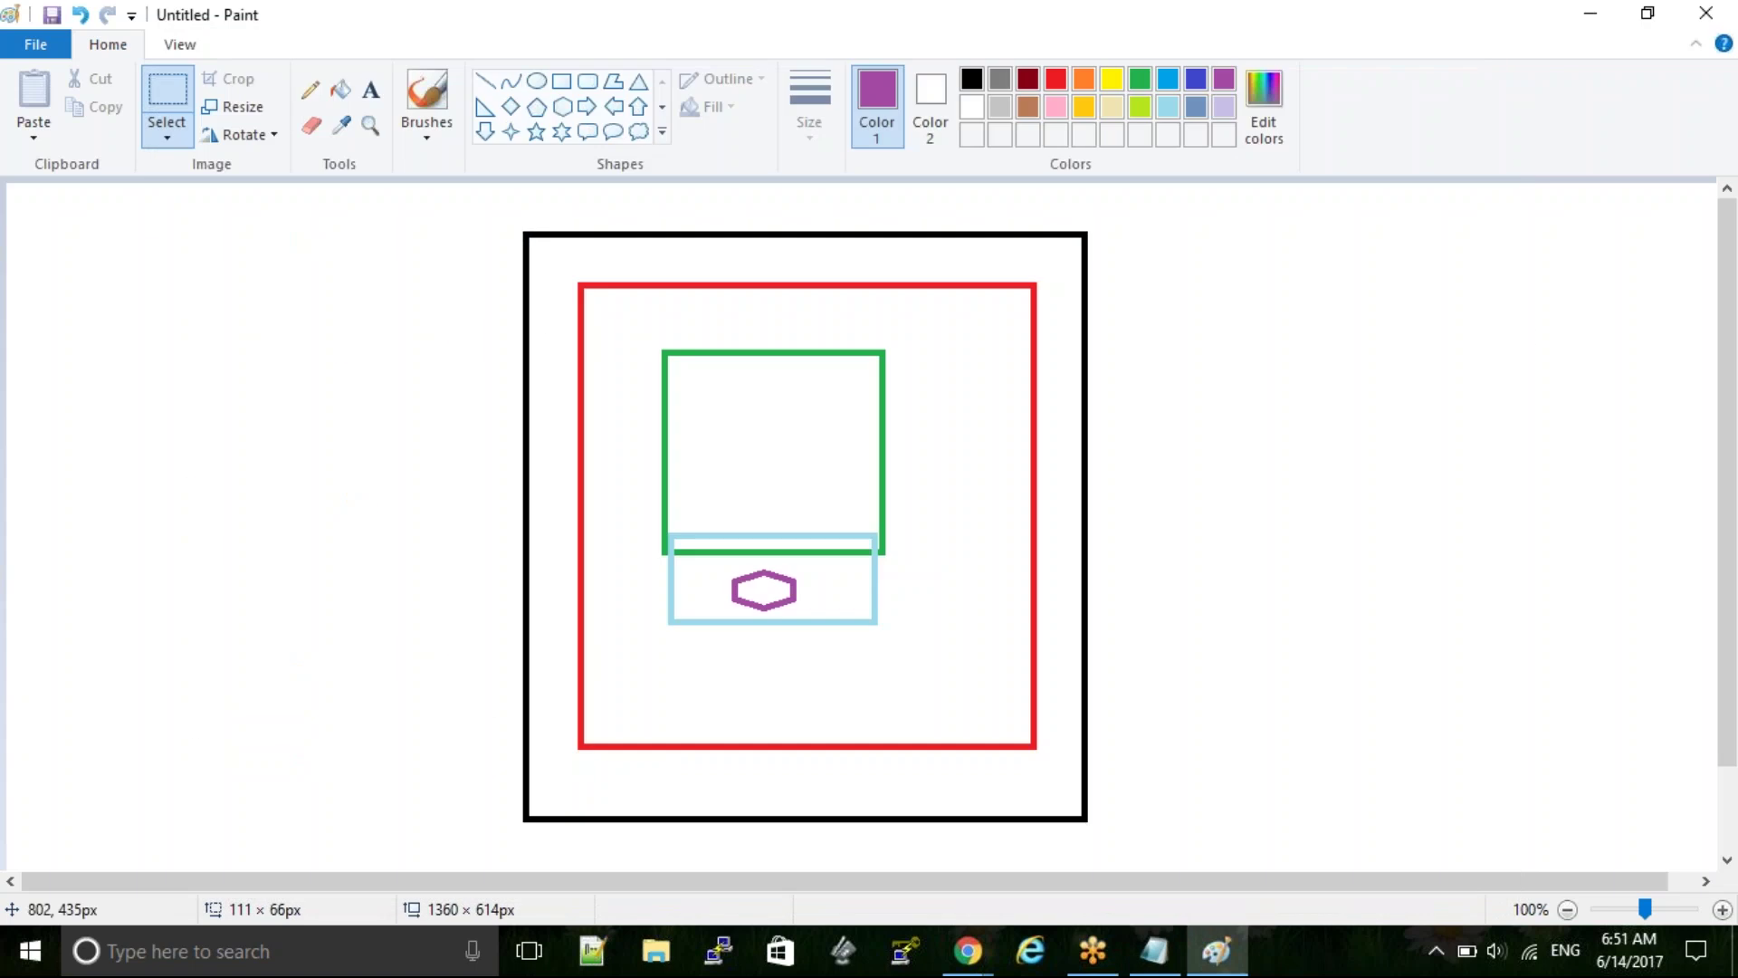
click(562, 81)
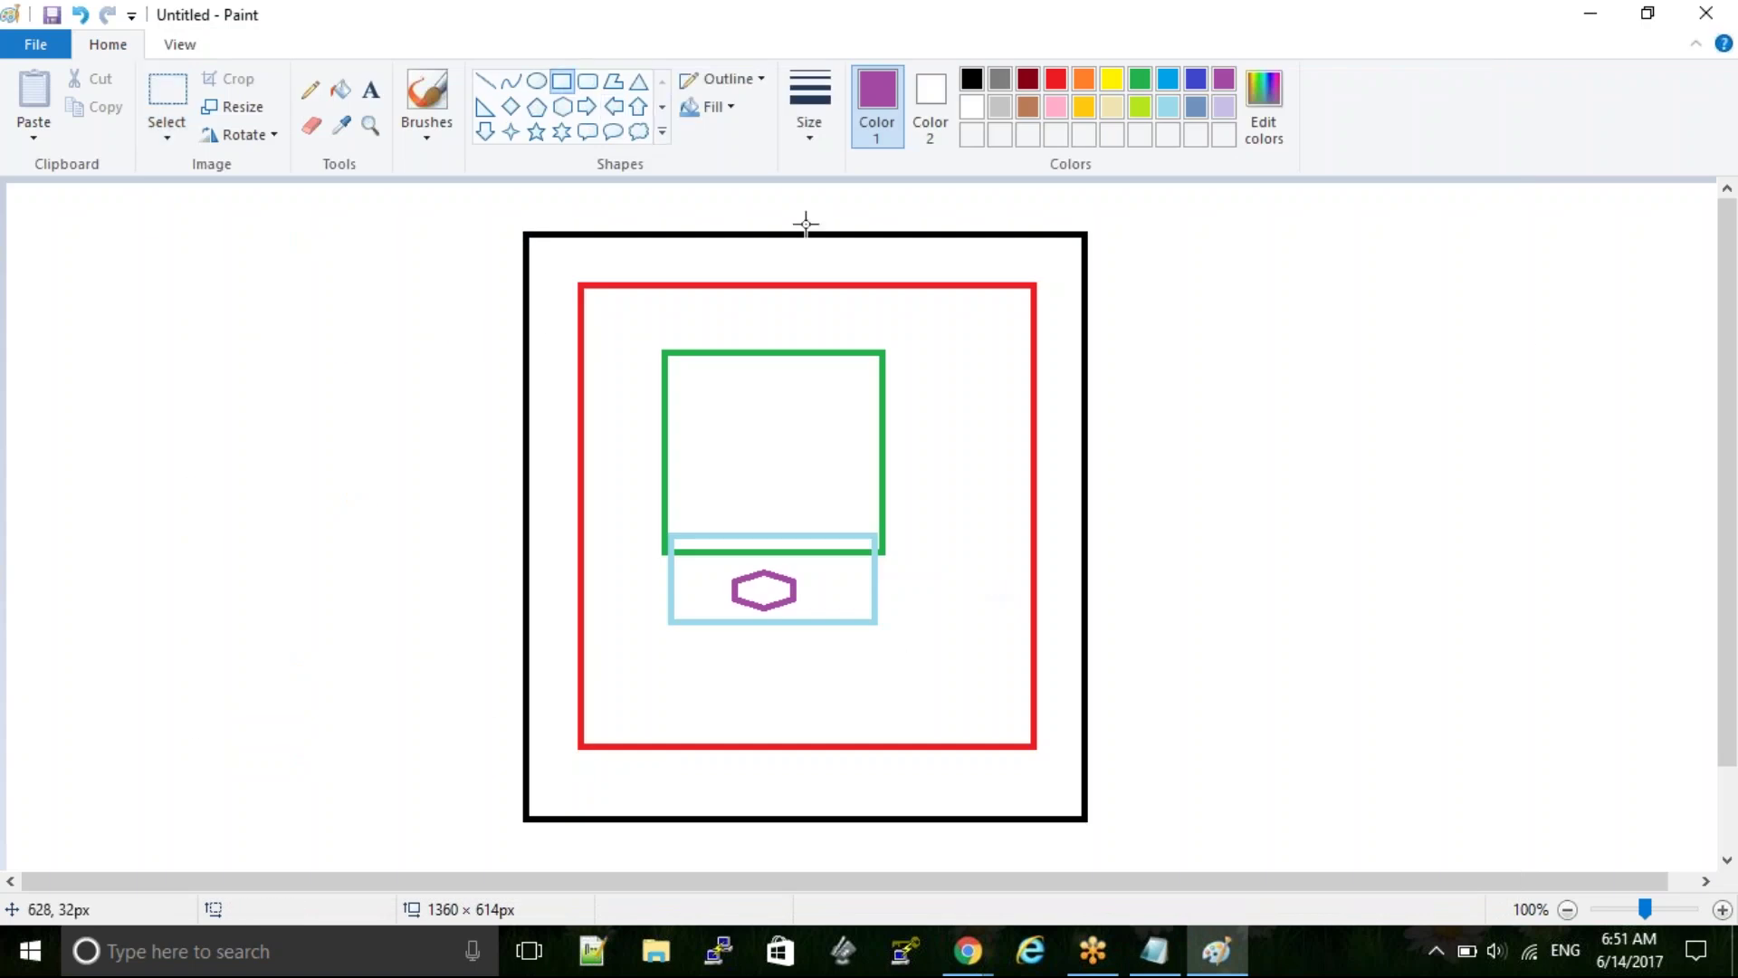
click(1079, 110)
drag(935, 457, 1019, 547)
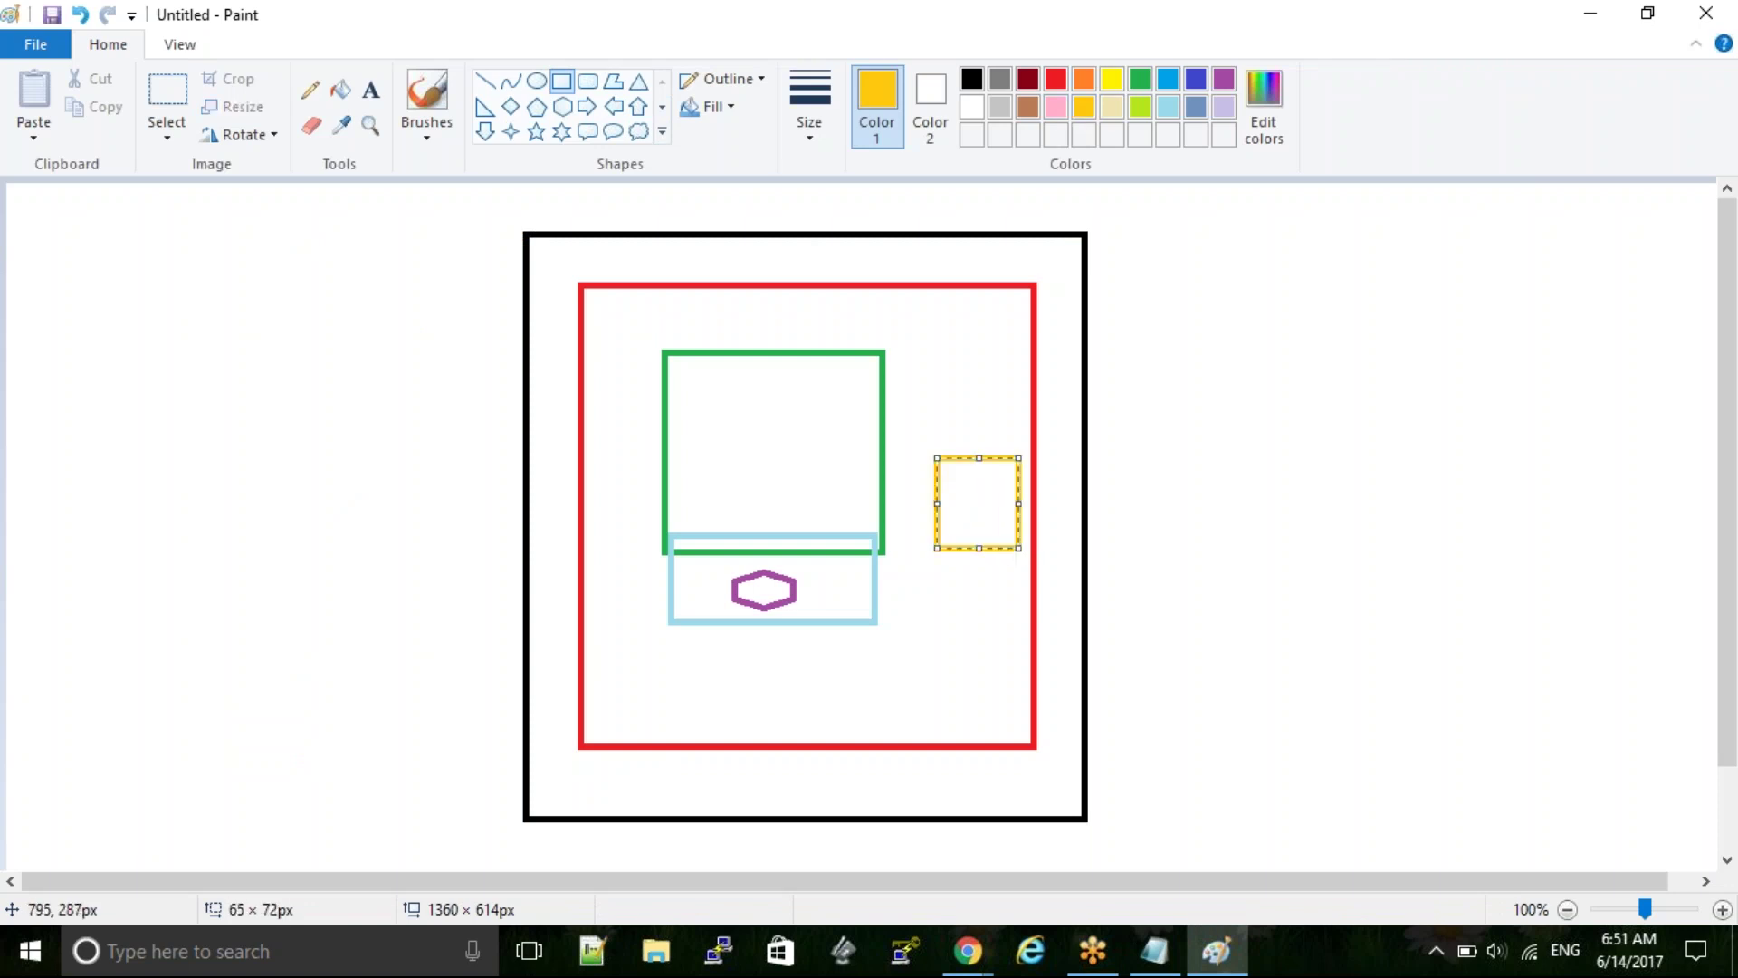
click(1316, 553)
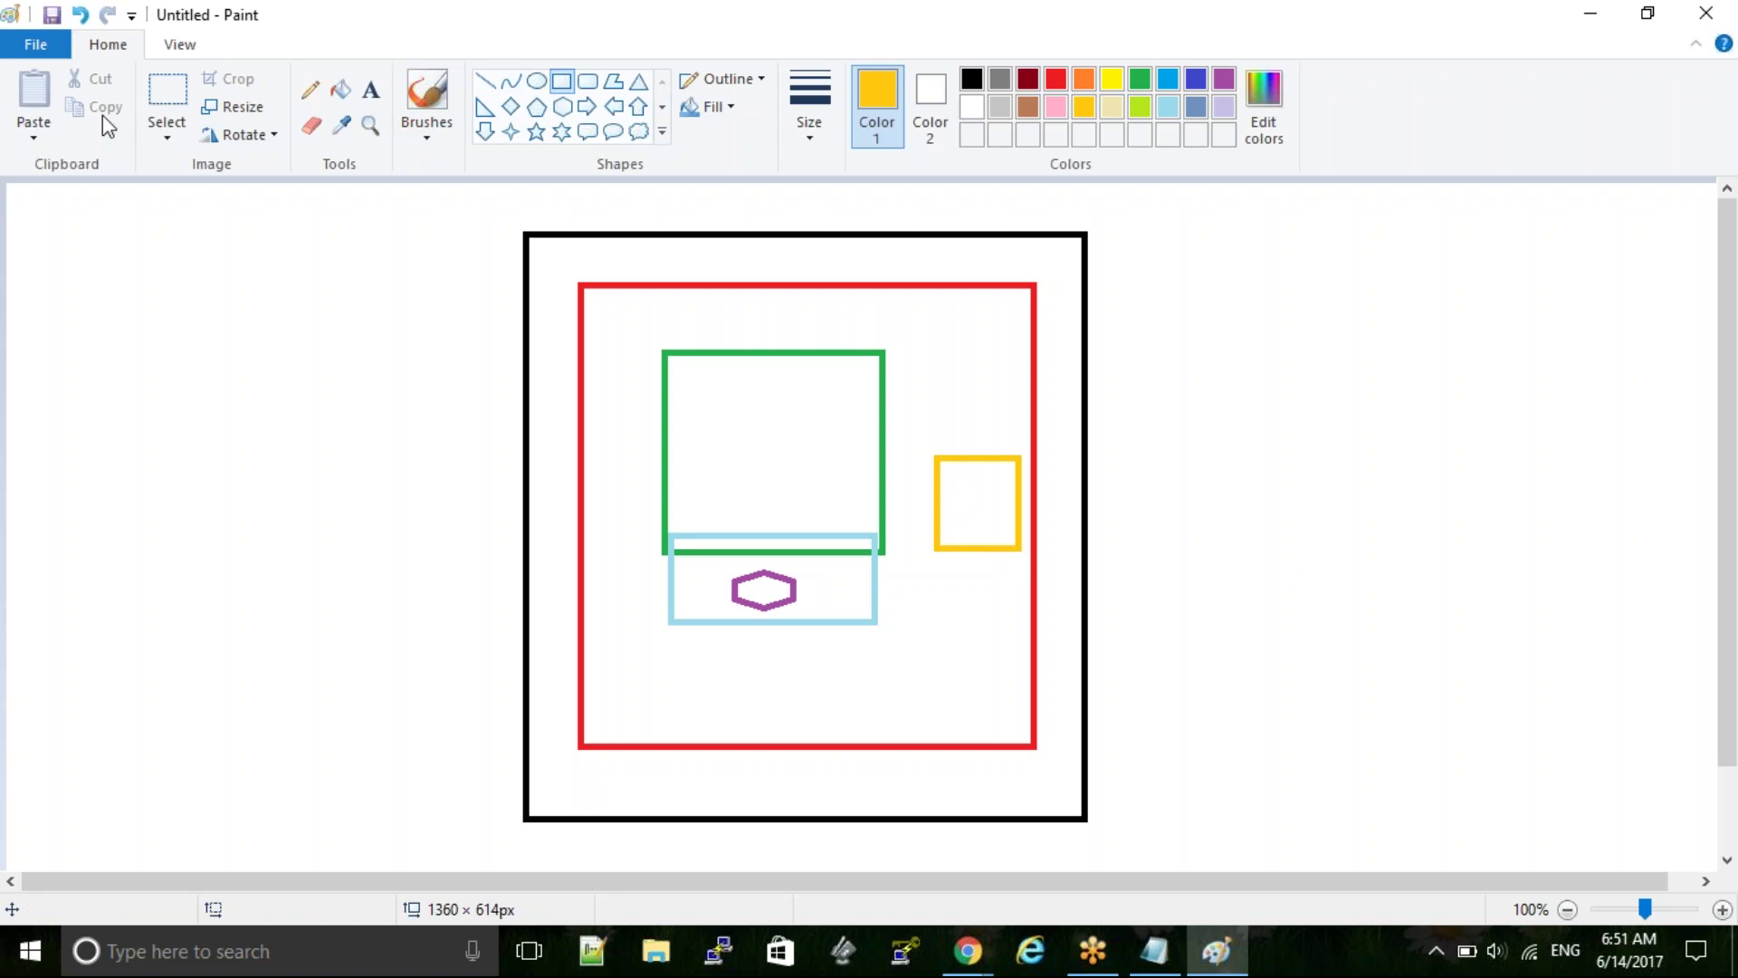
Copy the purple hexagon from the light blue rectangle and place the copy in the middle of the gold rectangle
click(167, 95)
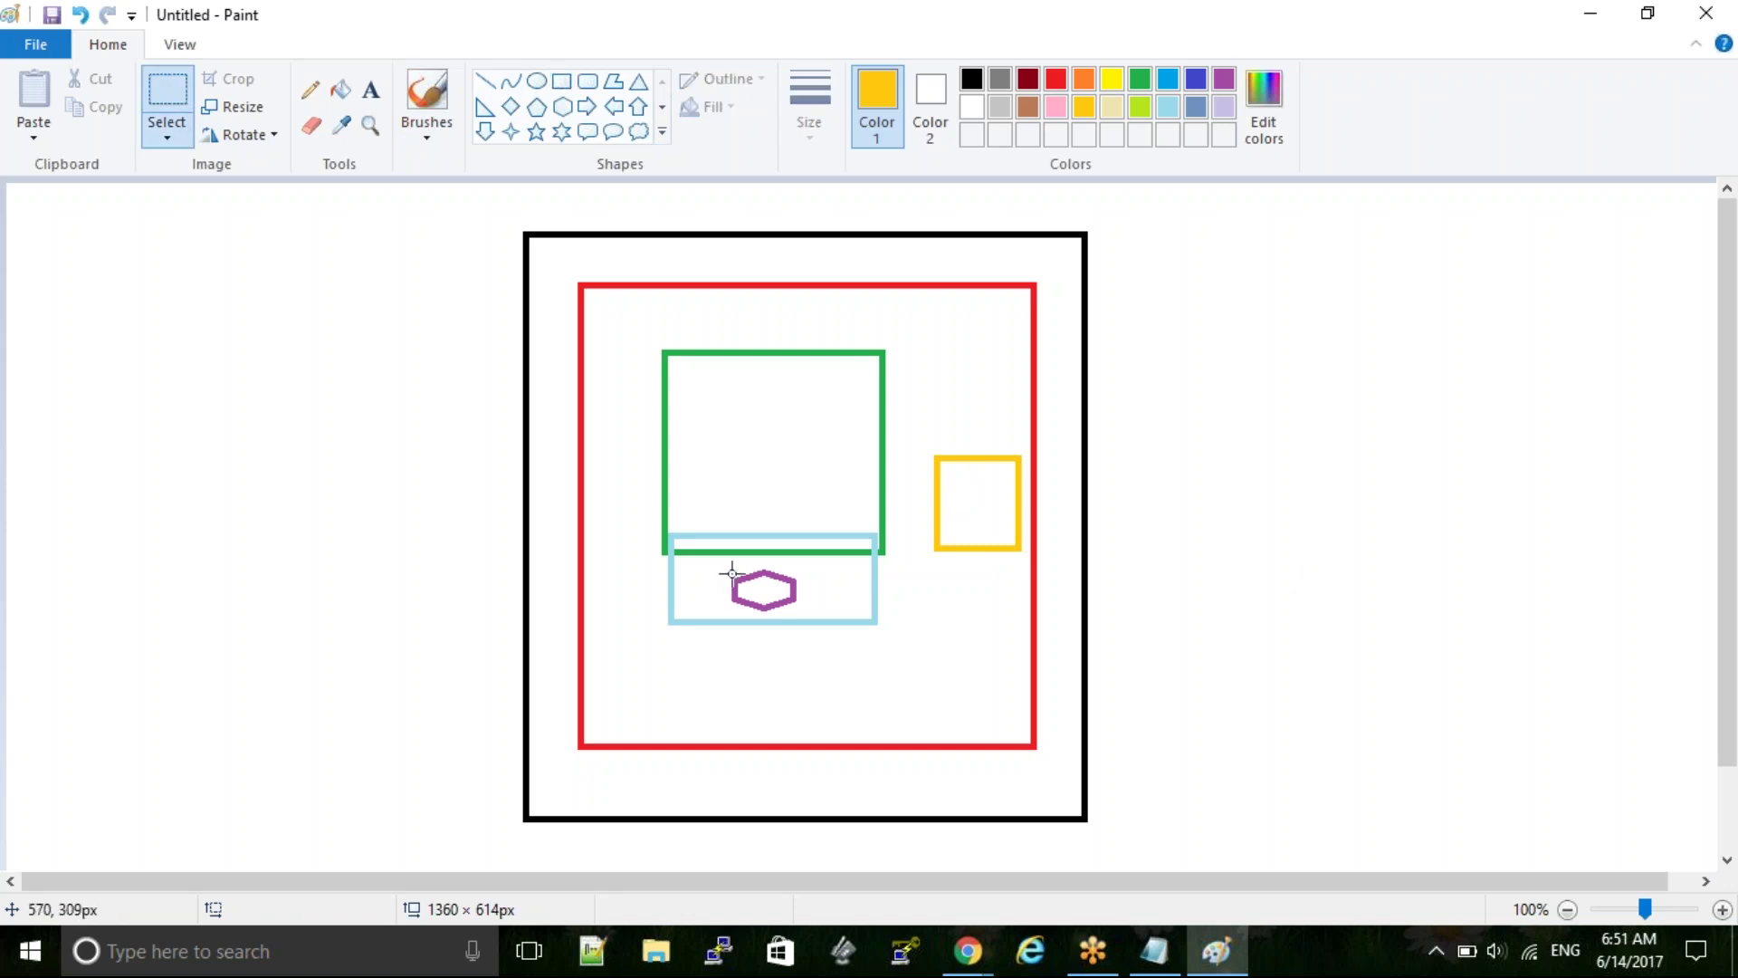
drag(724, 568, 805, 613)
key(ctrl+c)
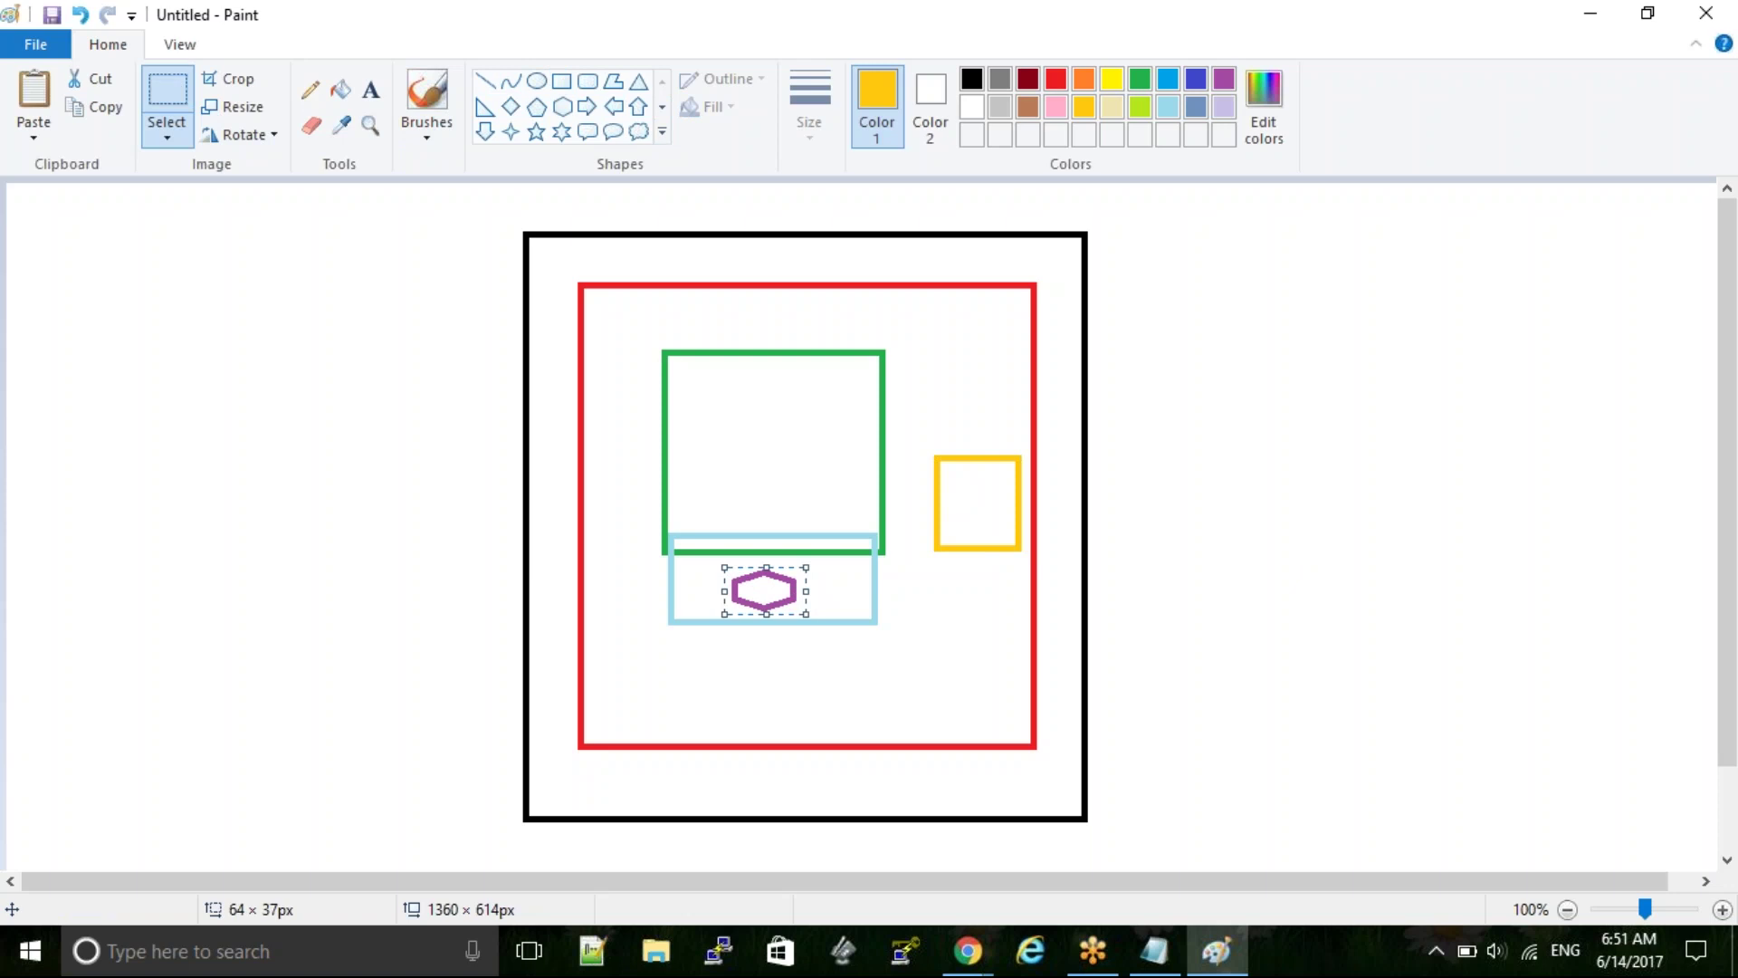
key(ctrl+v)
key(Escape)
drag(57, 206, 941, 670)
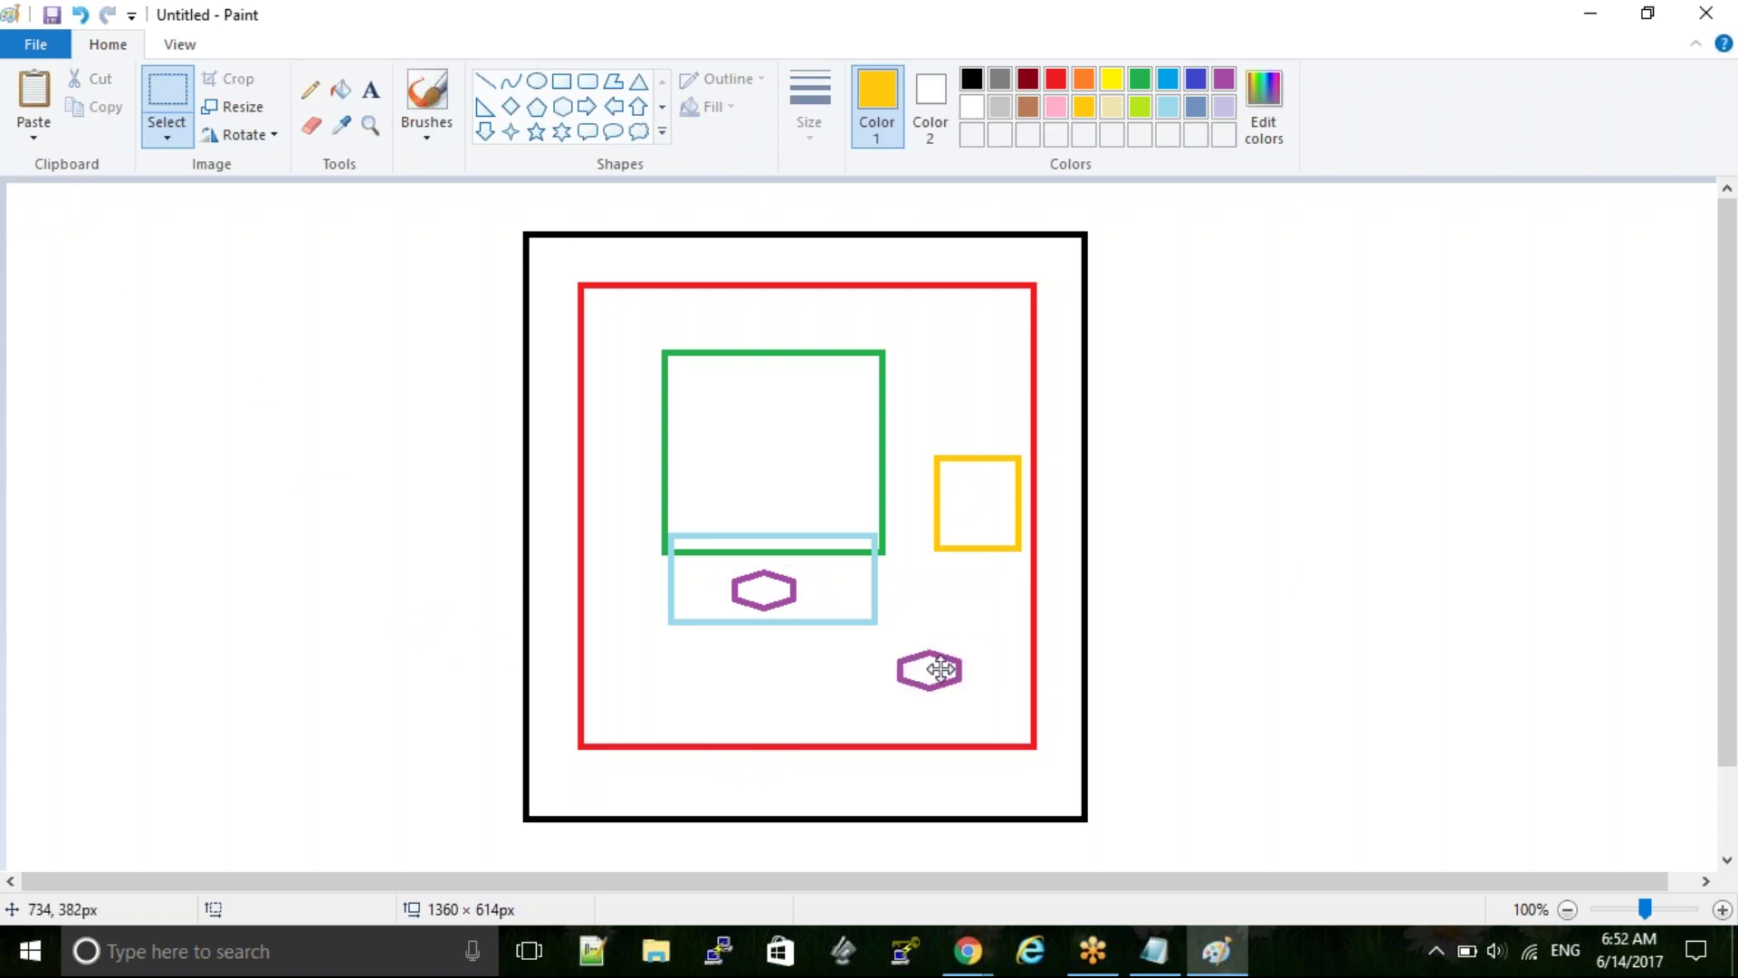
drag(942, 670, 990, 503)
click(1367, 597)
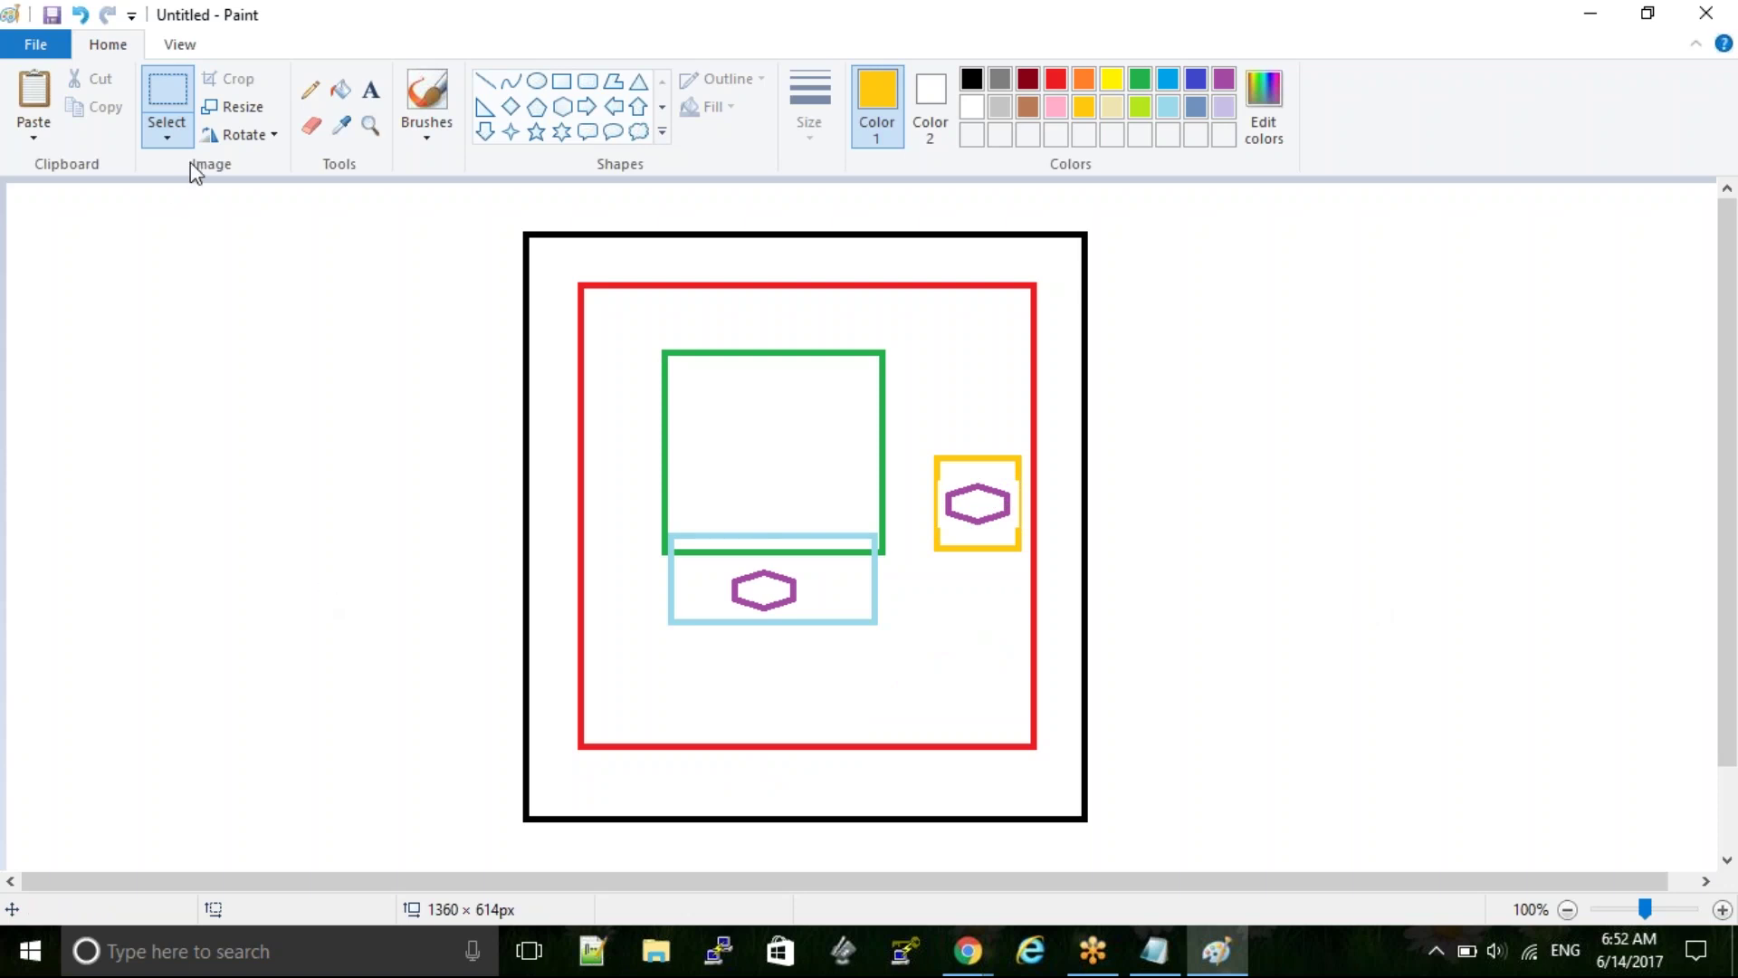
Delete the purple hexagon inside the light blue rectangle and undo that deletion
click(176, 92)
drag(724, 569, 805, 613)
key(Delete)
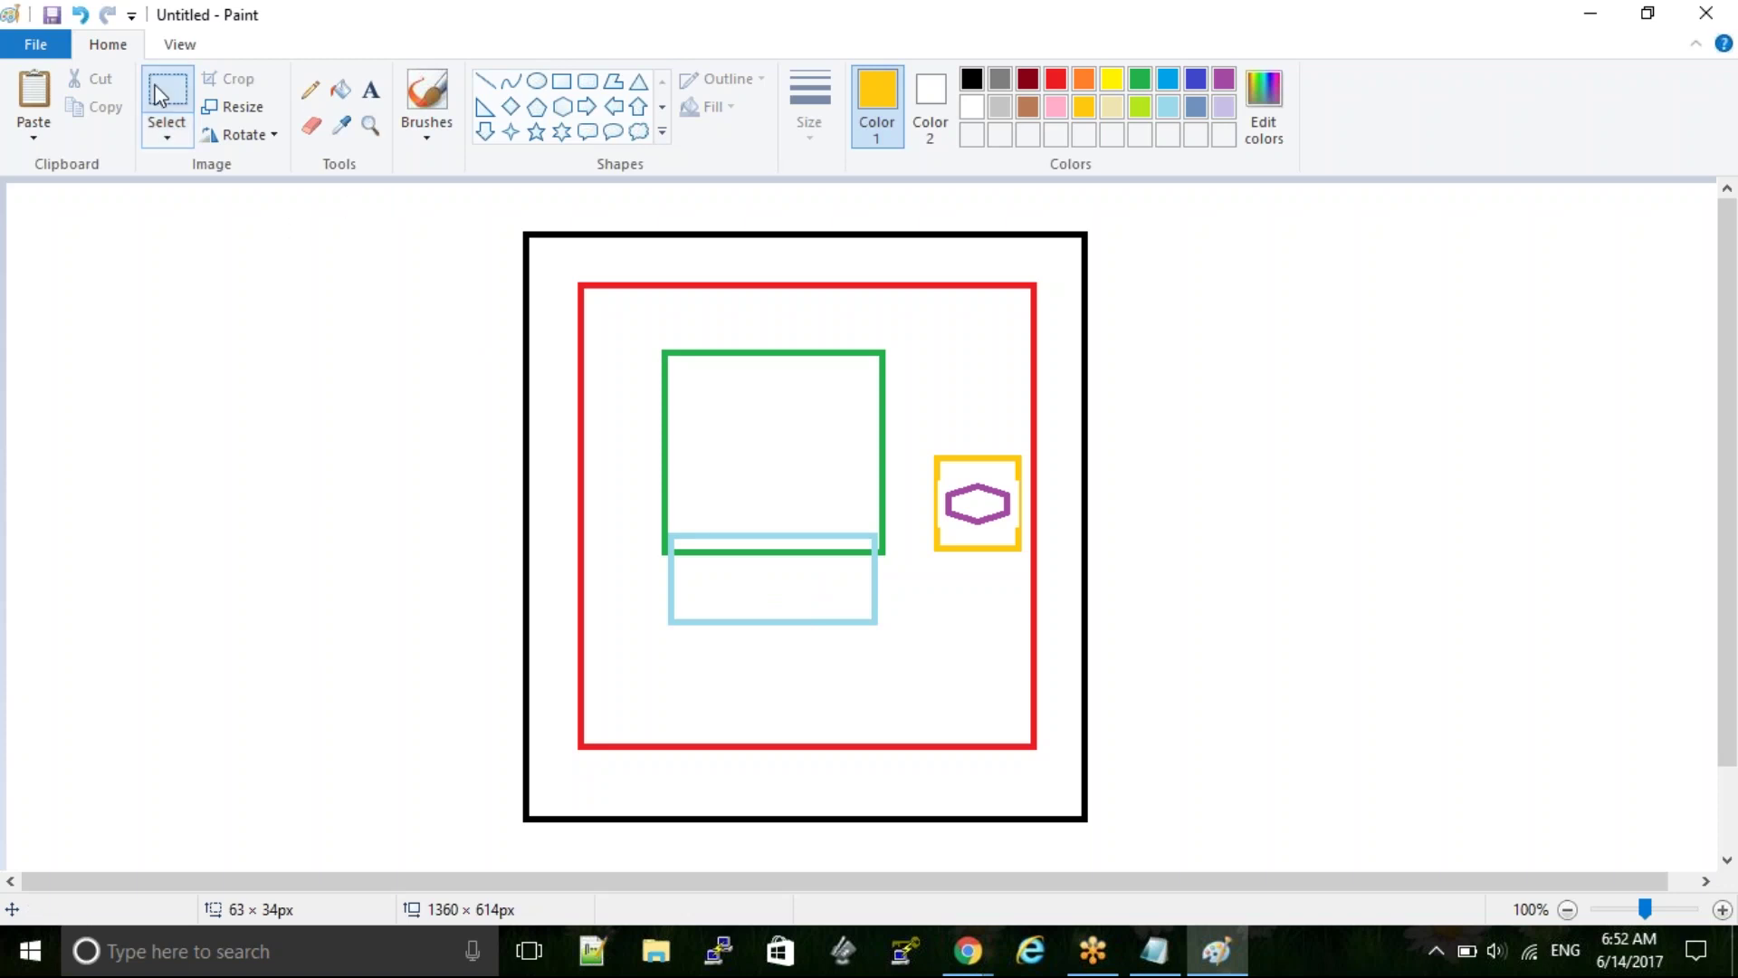
drag(948, 483, 990, 522)
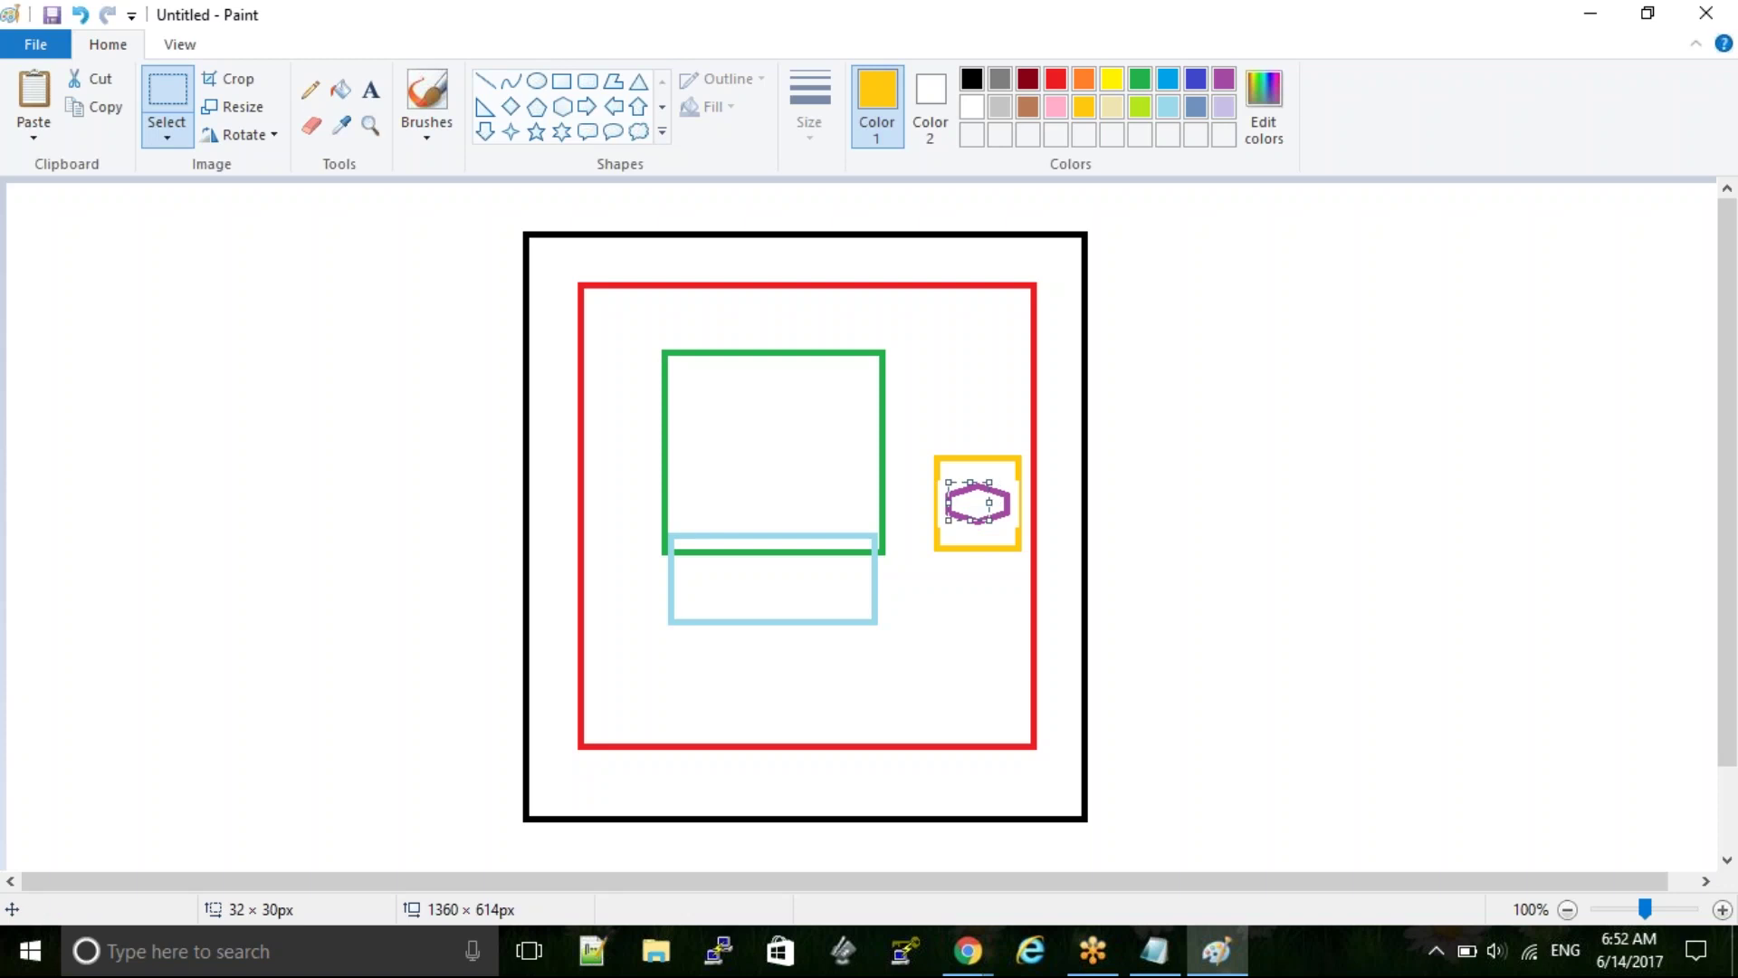
key(ctrl+z)
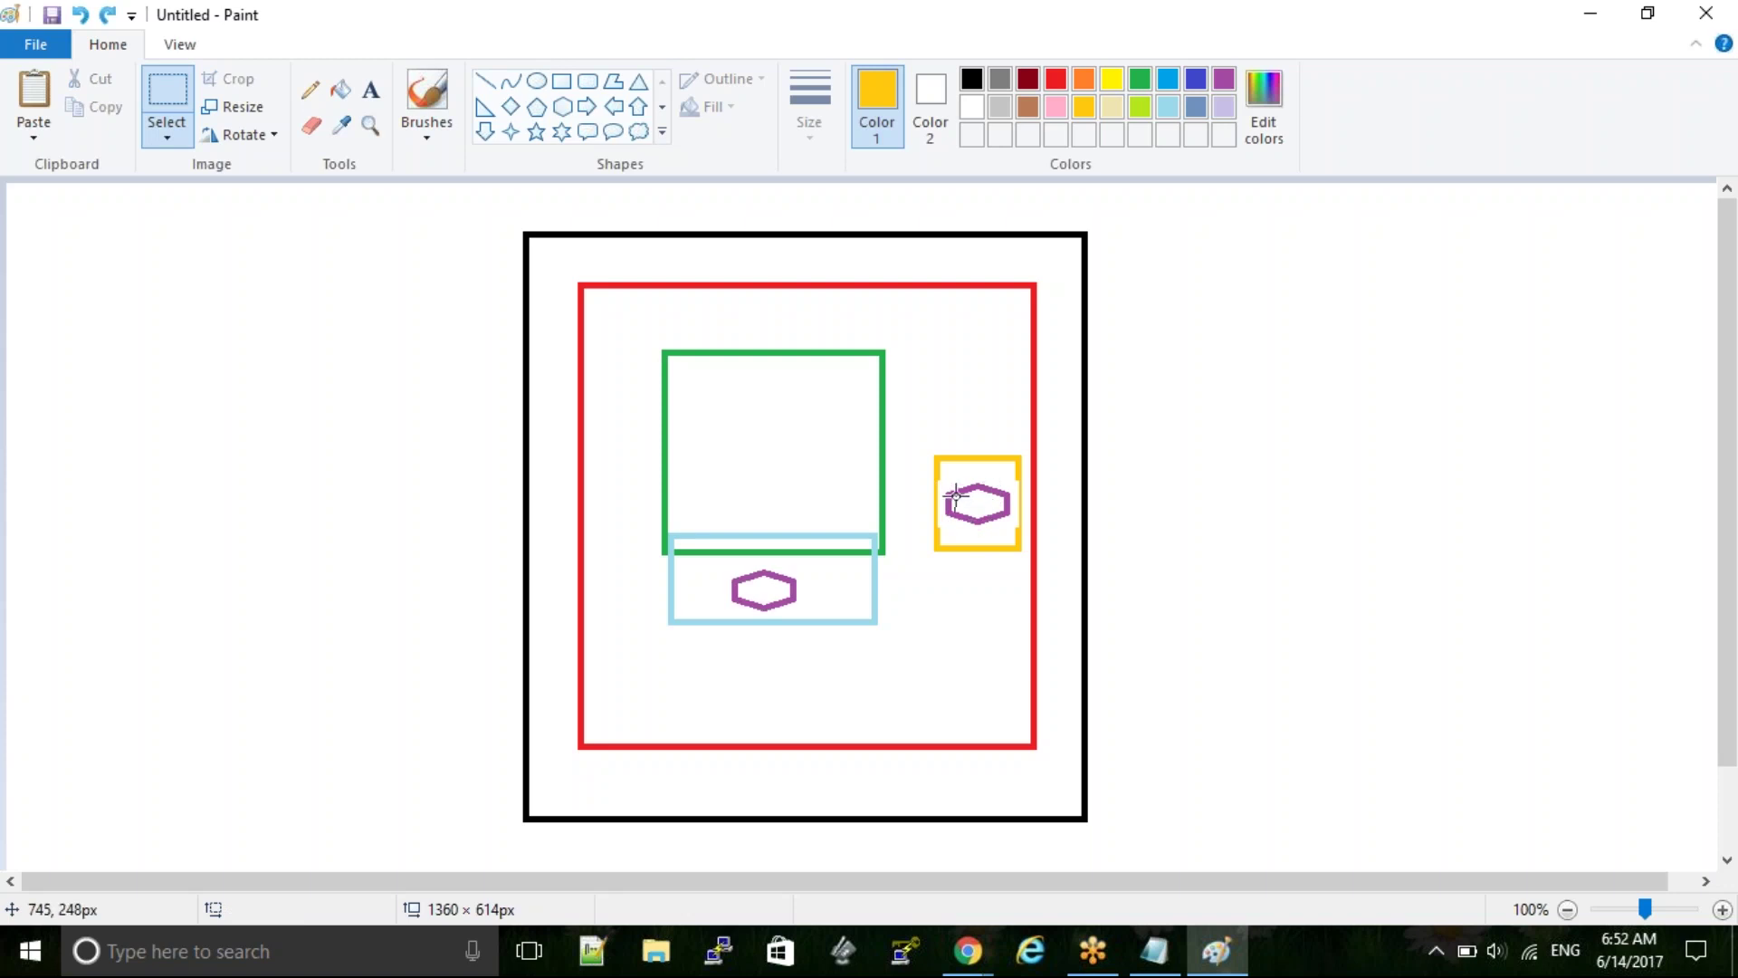
Redo the deletion of the light blue rectangle's purple hexagon and place a copy of the gold rectangle's hexagon there
key(ctrl+y)
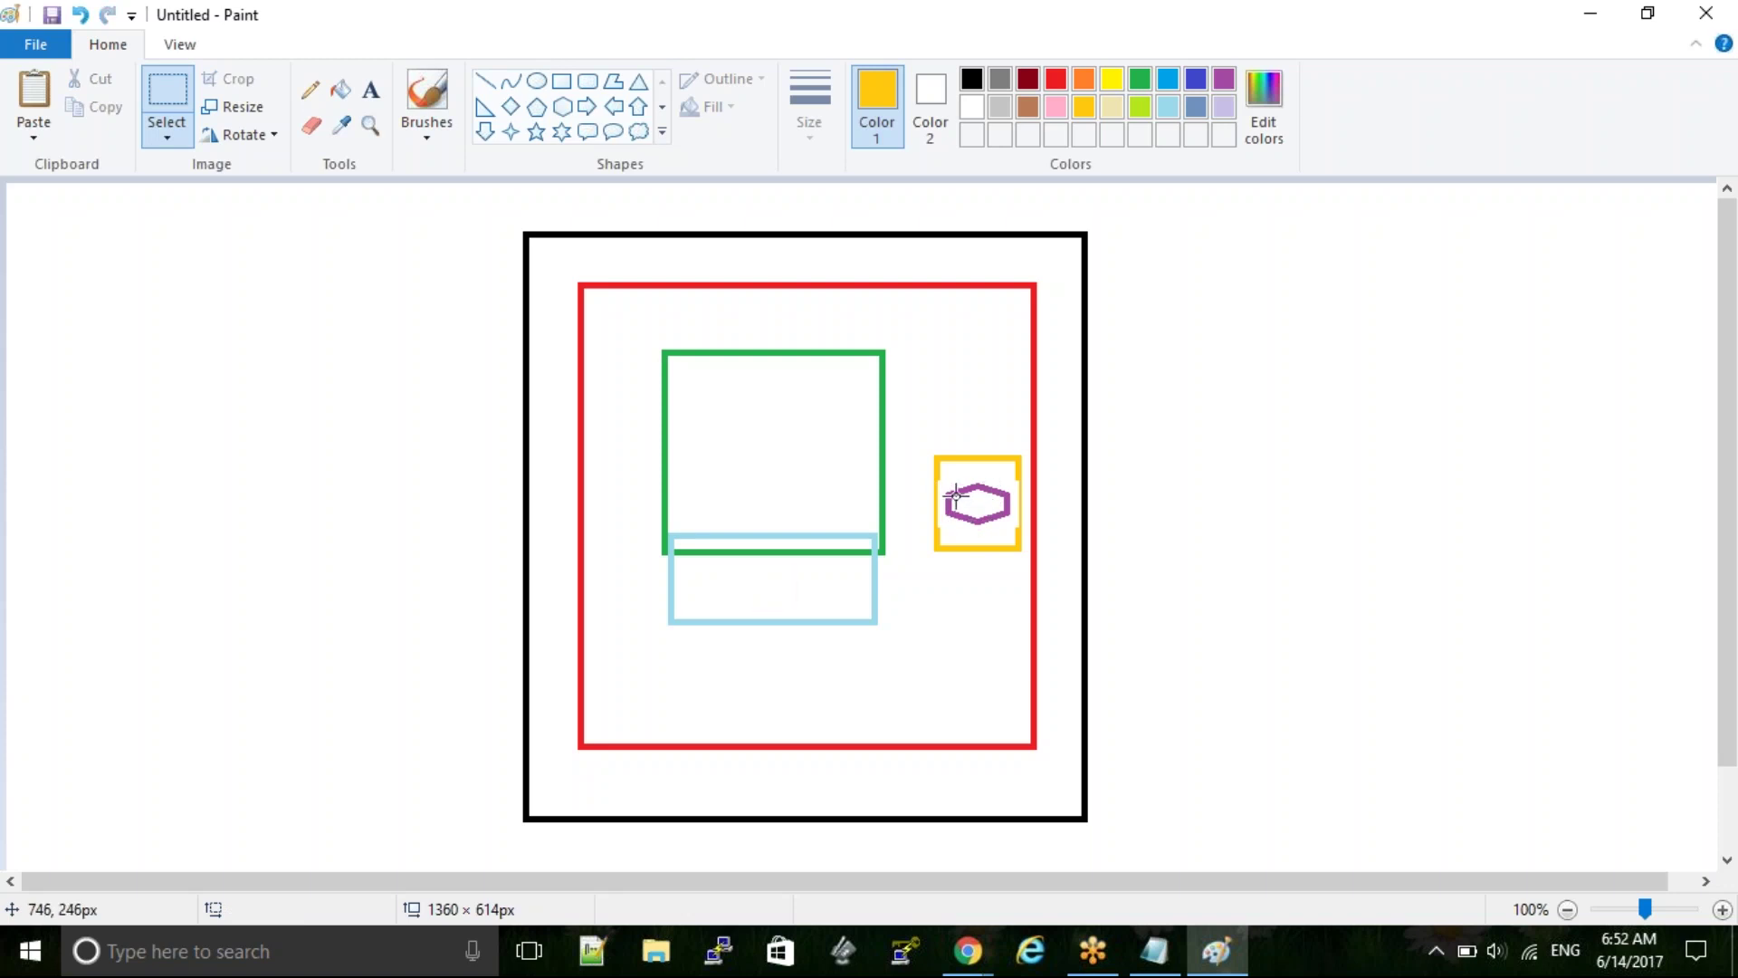
drag(943, 479, 1013, 527)
key(ctrl+c)
key(ctrl+v)
drag(39, 207, 770, 588)
click(1383, 619)
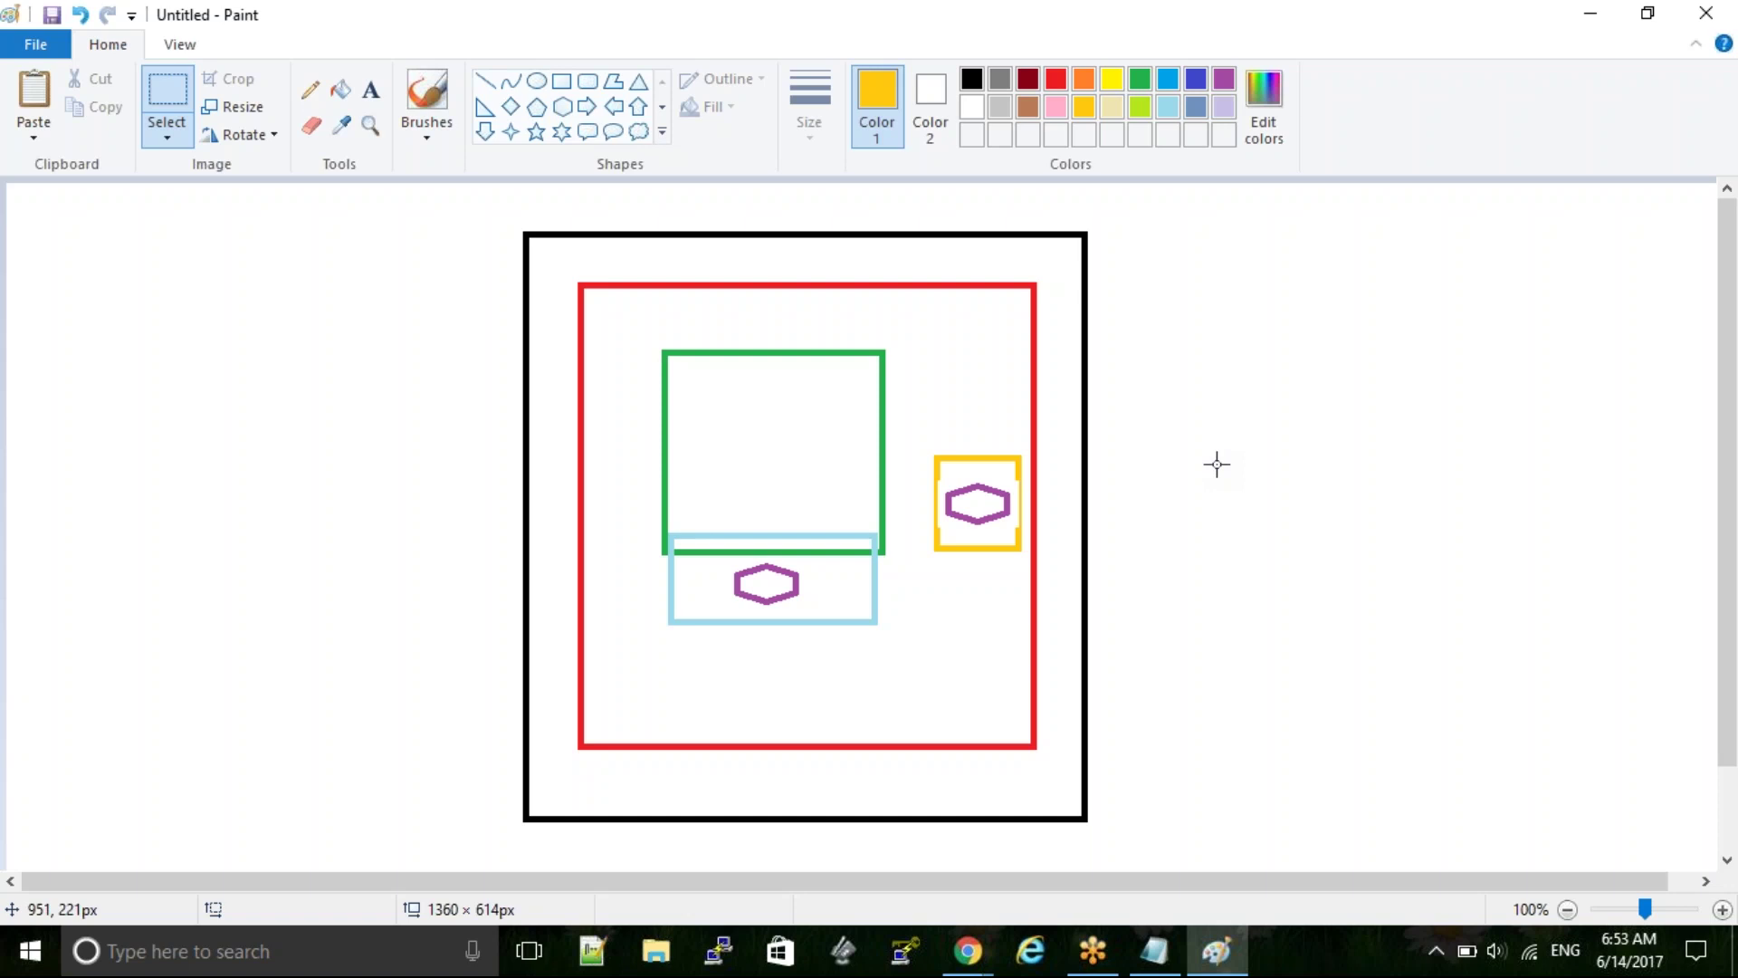
Switch to Notepad and add the bullet "* scale up and down quickly" to the end of the benefits list
key(alt+Tab)
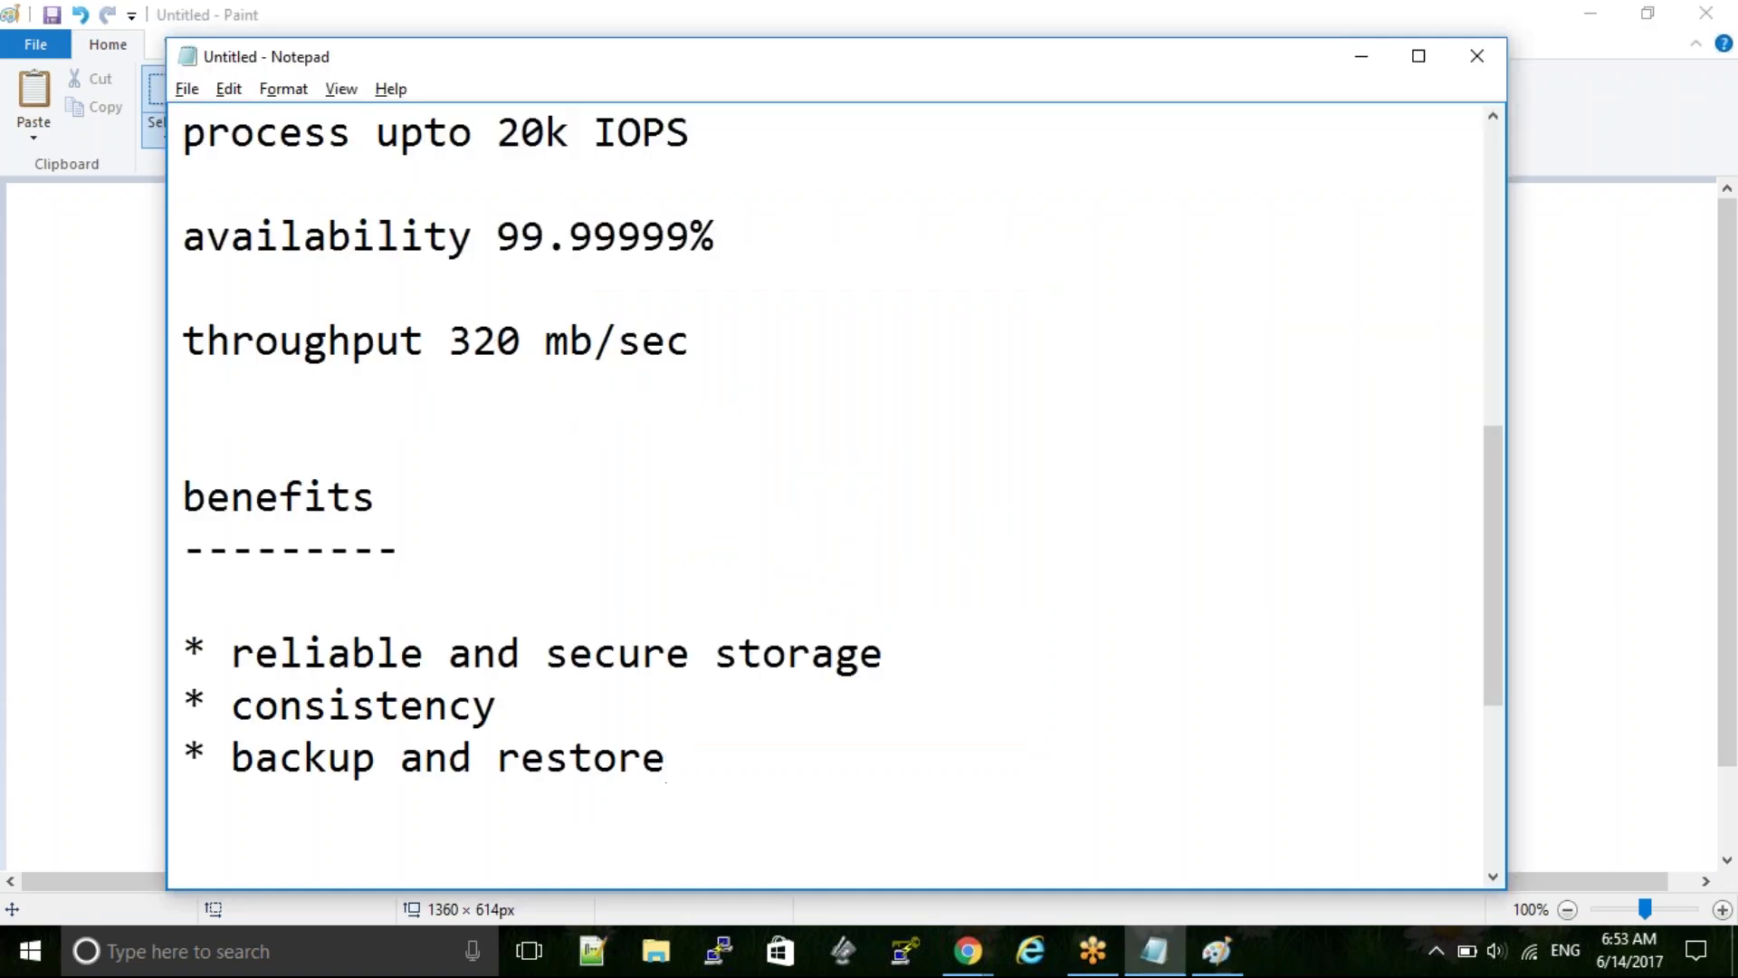
key(Return)
text(* sca)
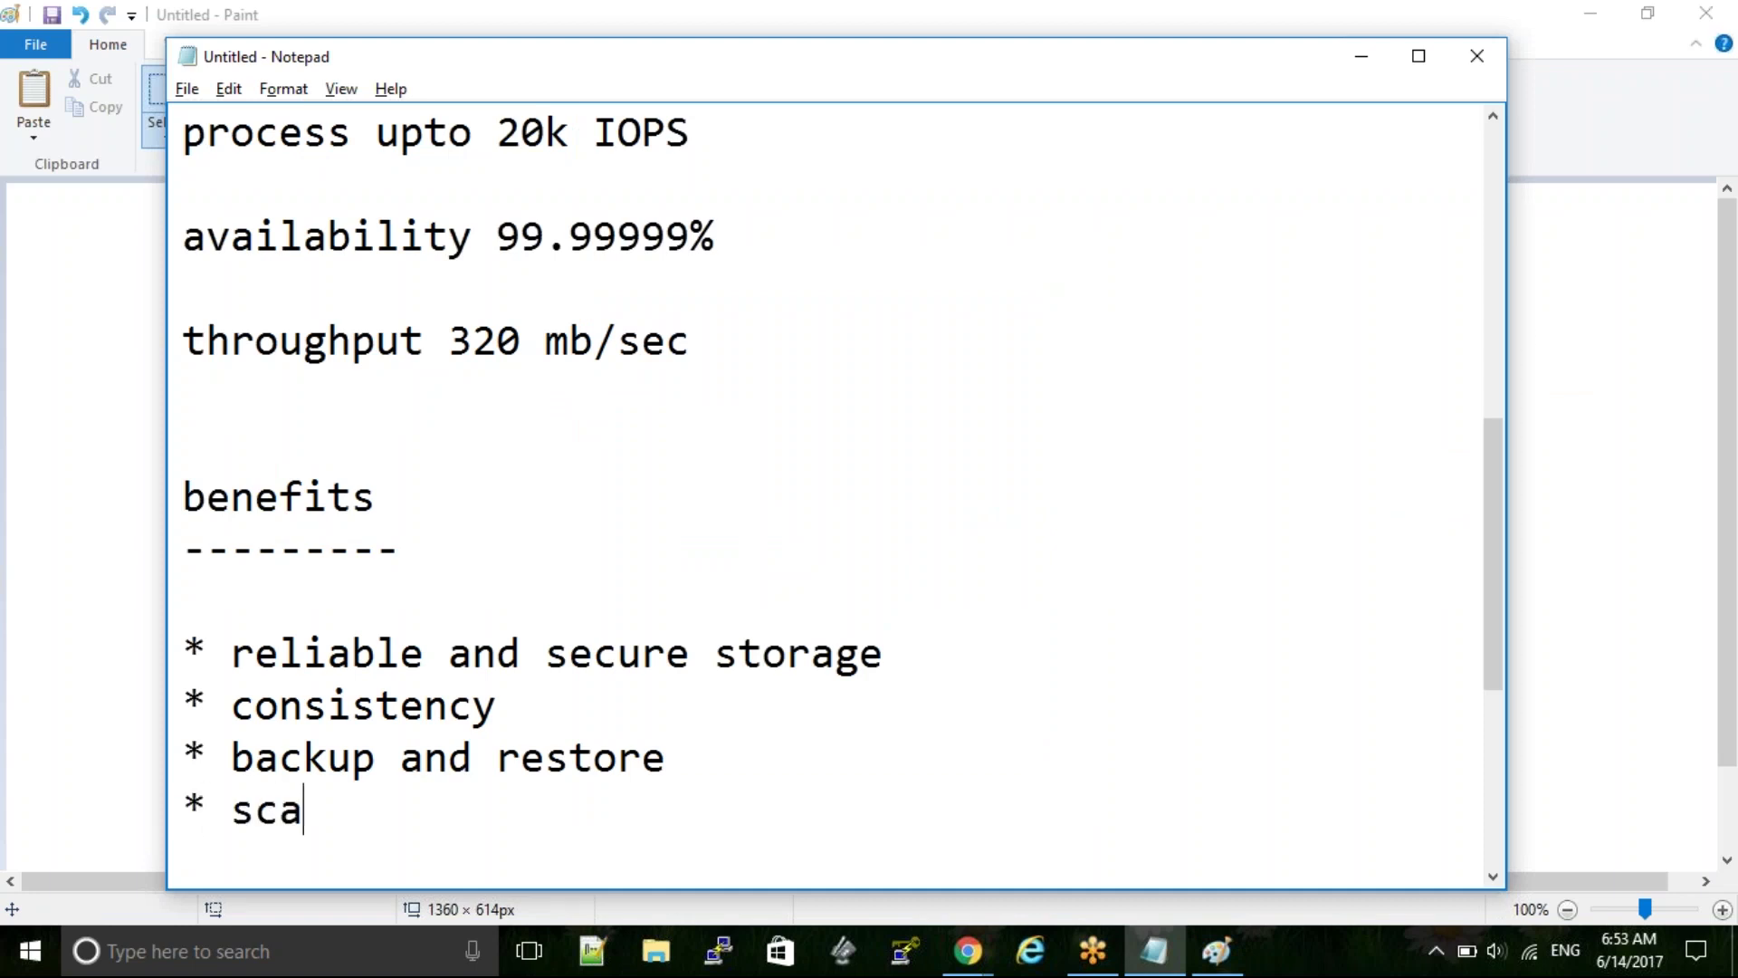
text(le up and )
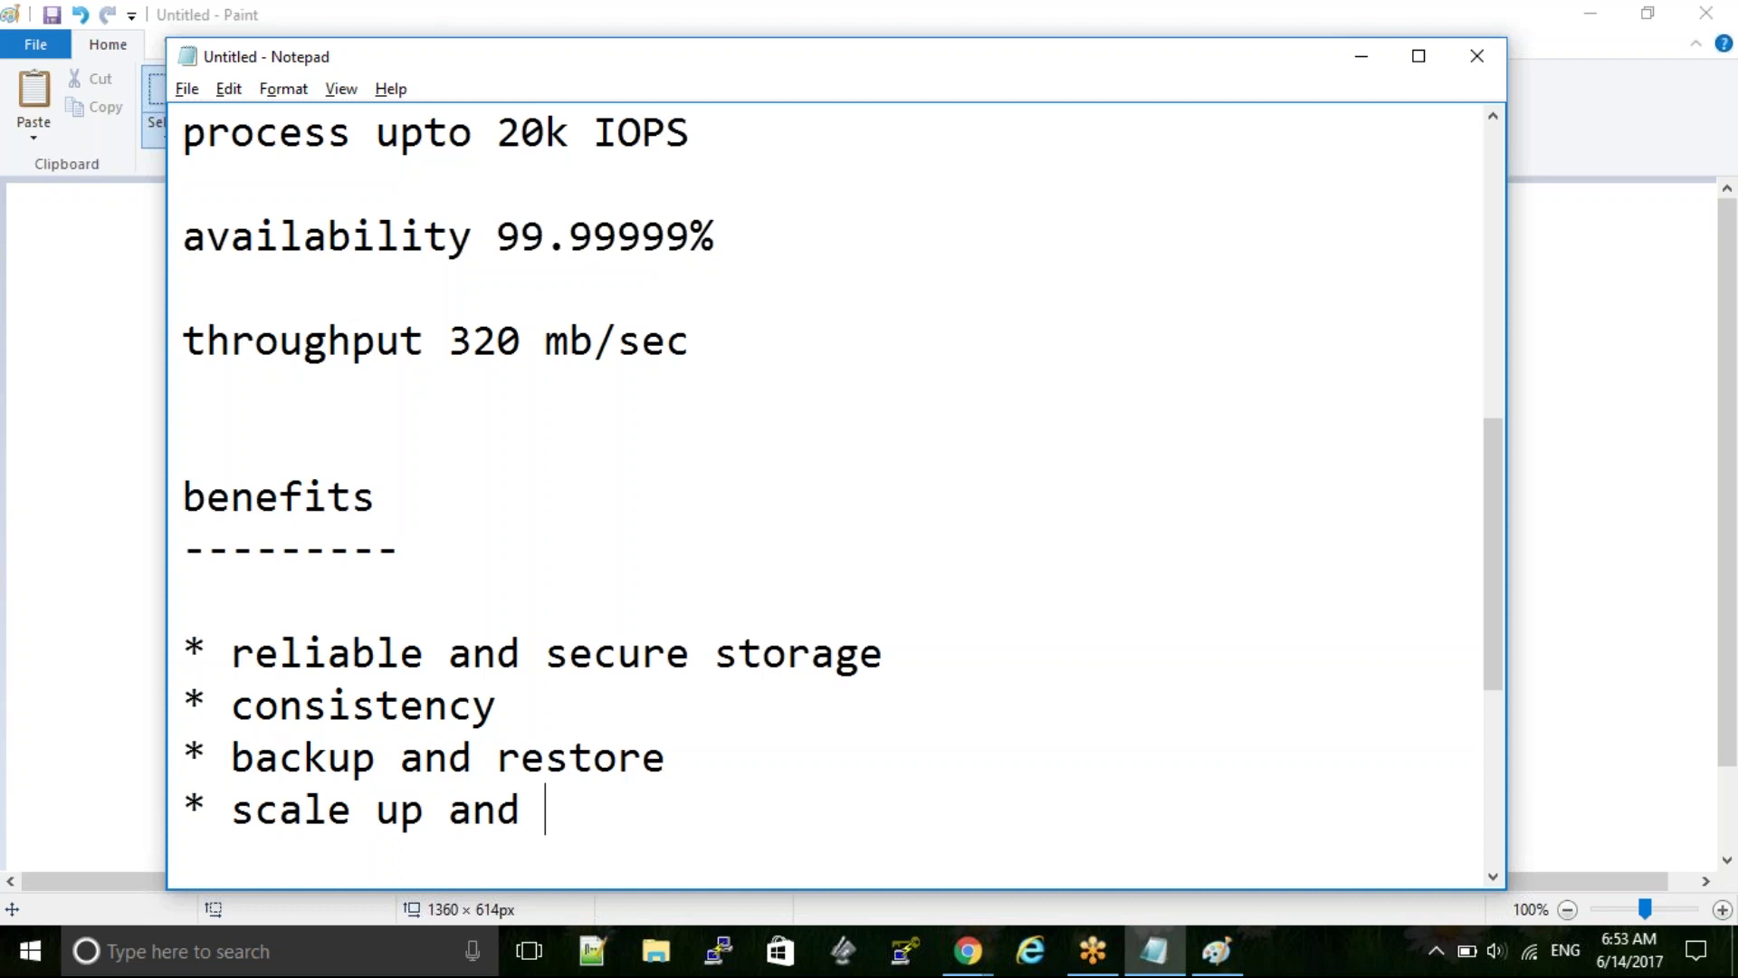
text(down qu)
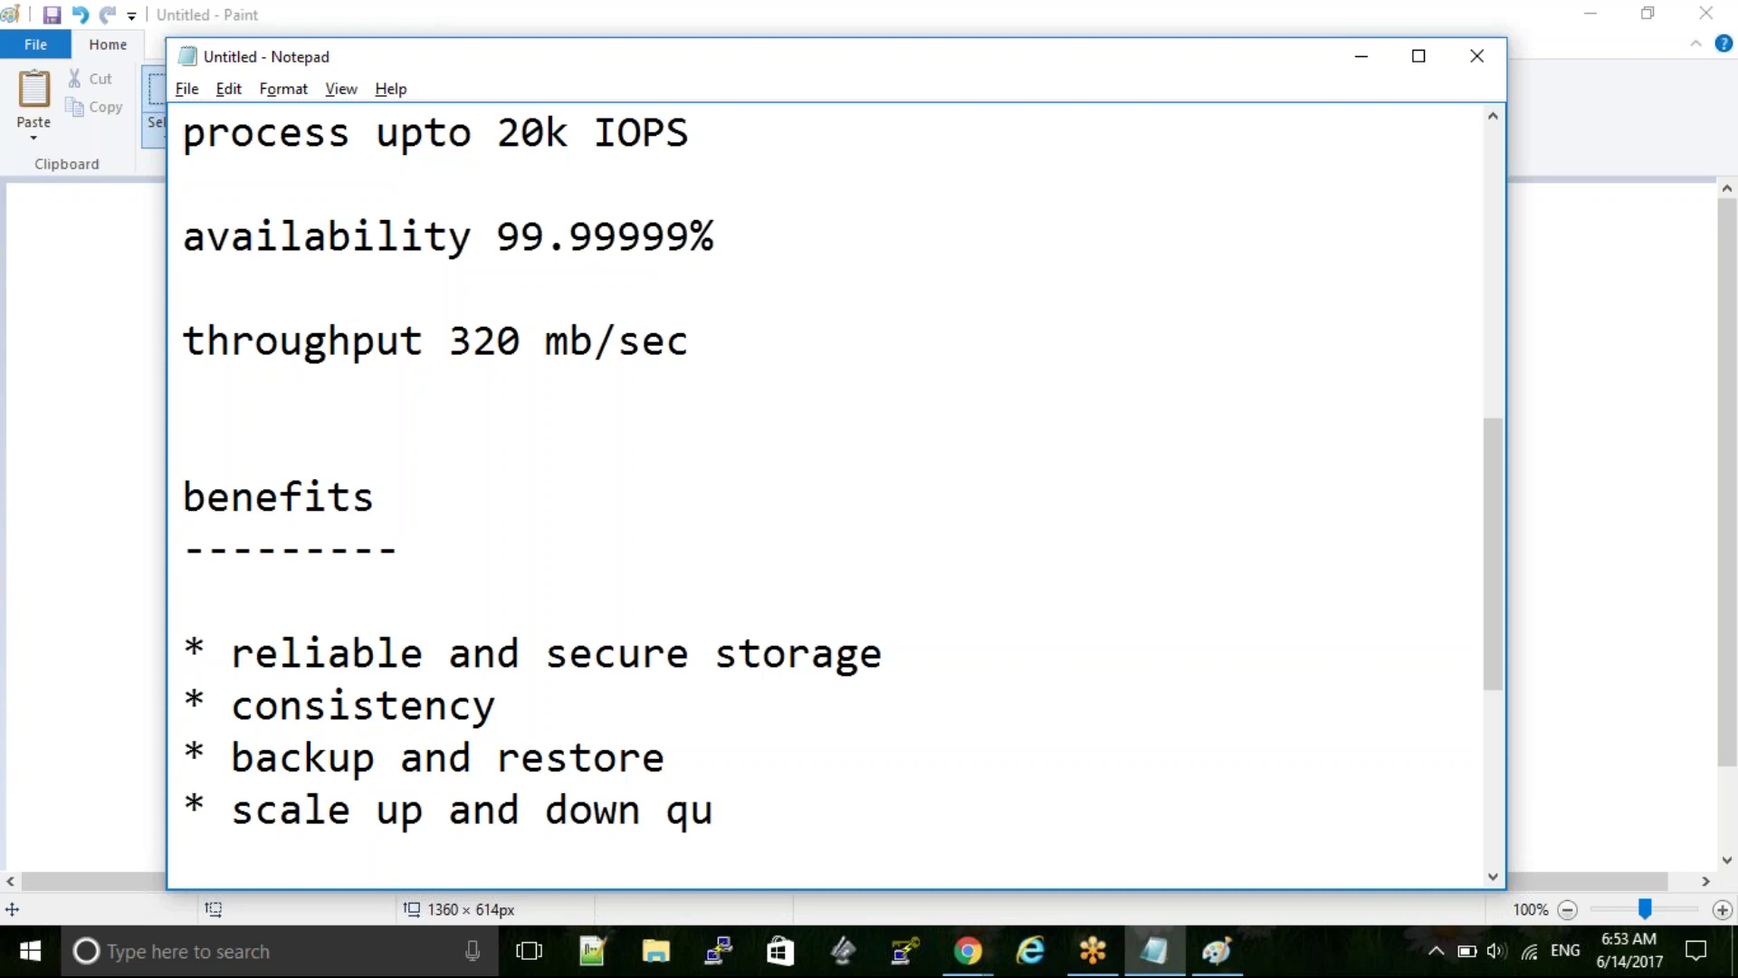
text(ickly)
key(Return)
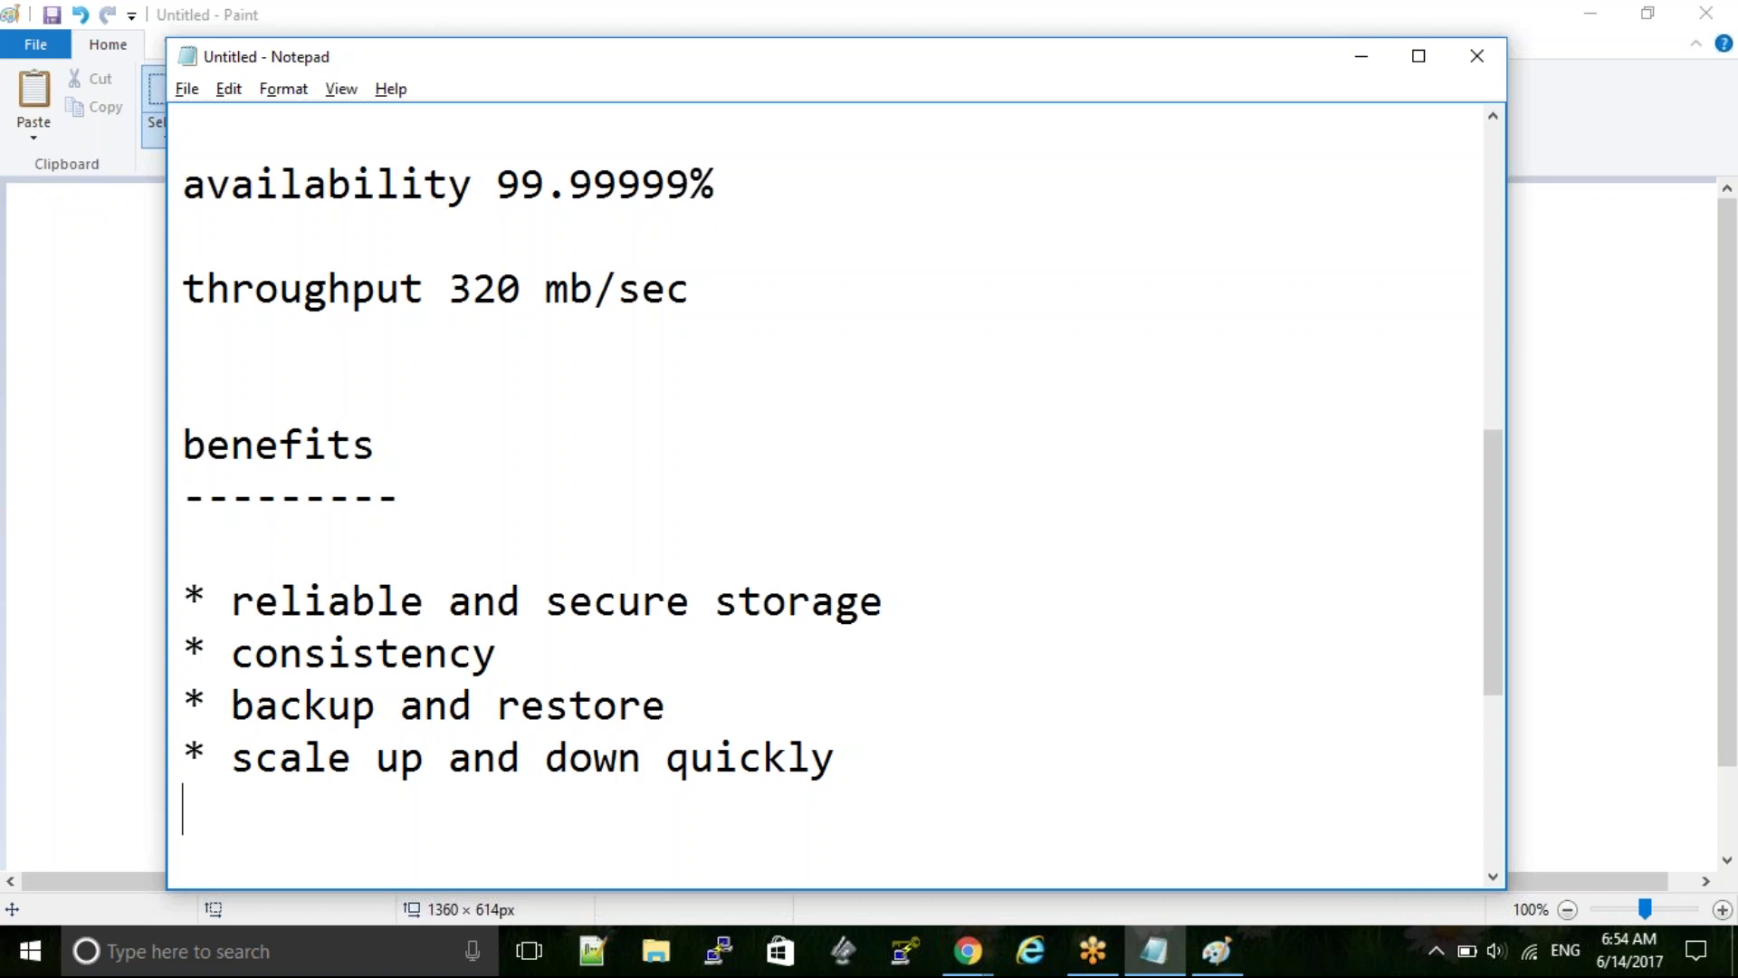
Add the bullet "* geographic flex" at the end of the benefits list
text(* ge)
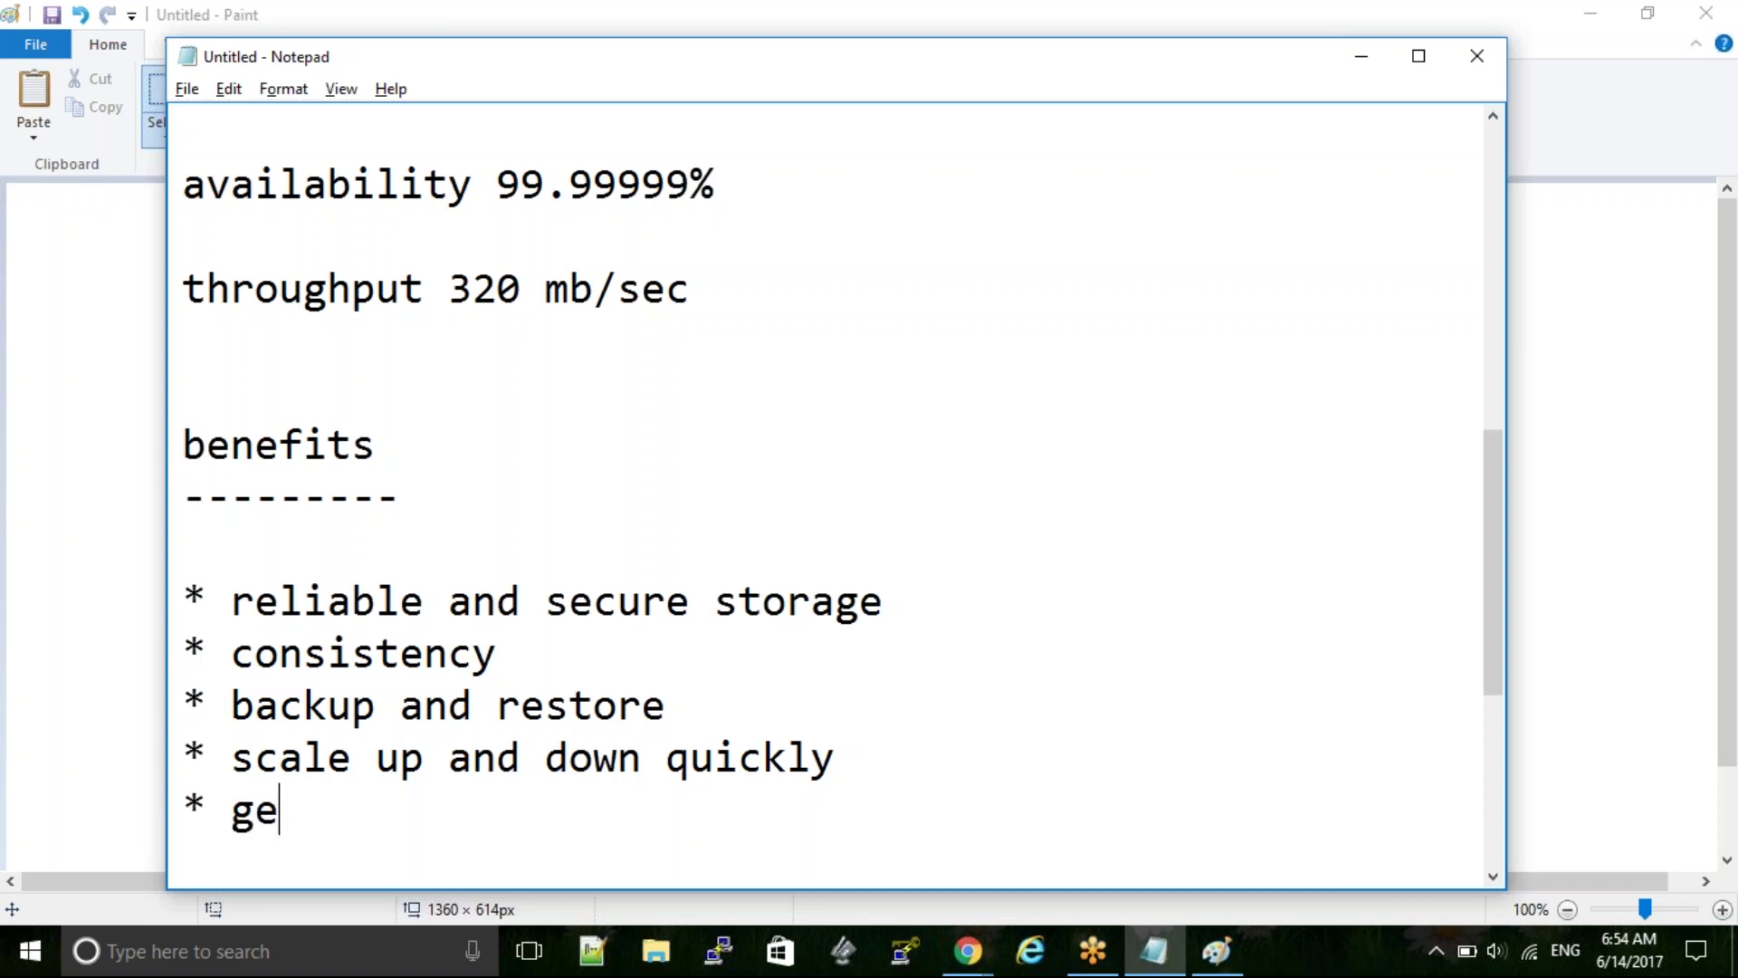
text(ographic )
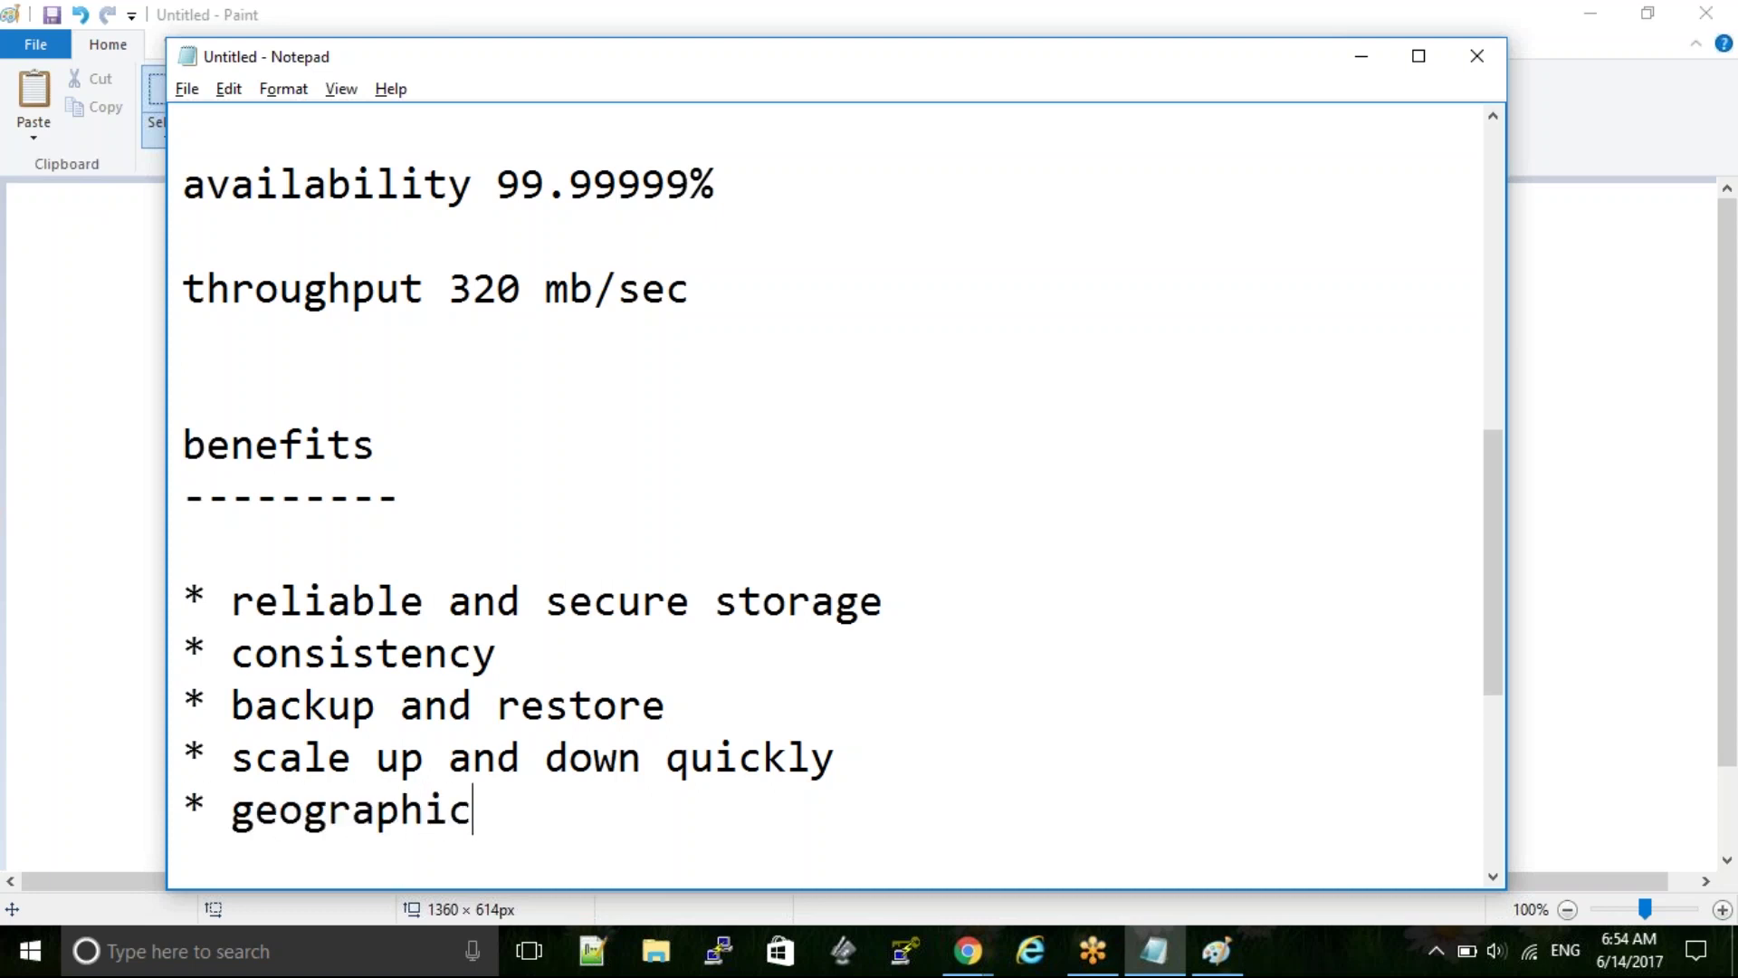
text(flex)
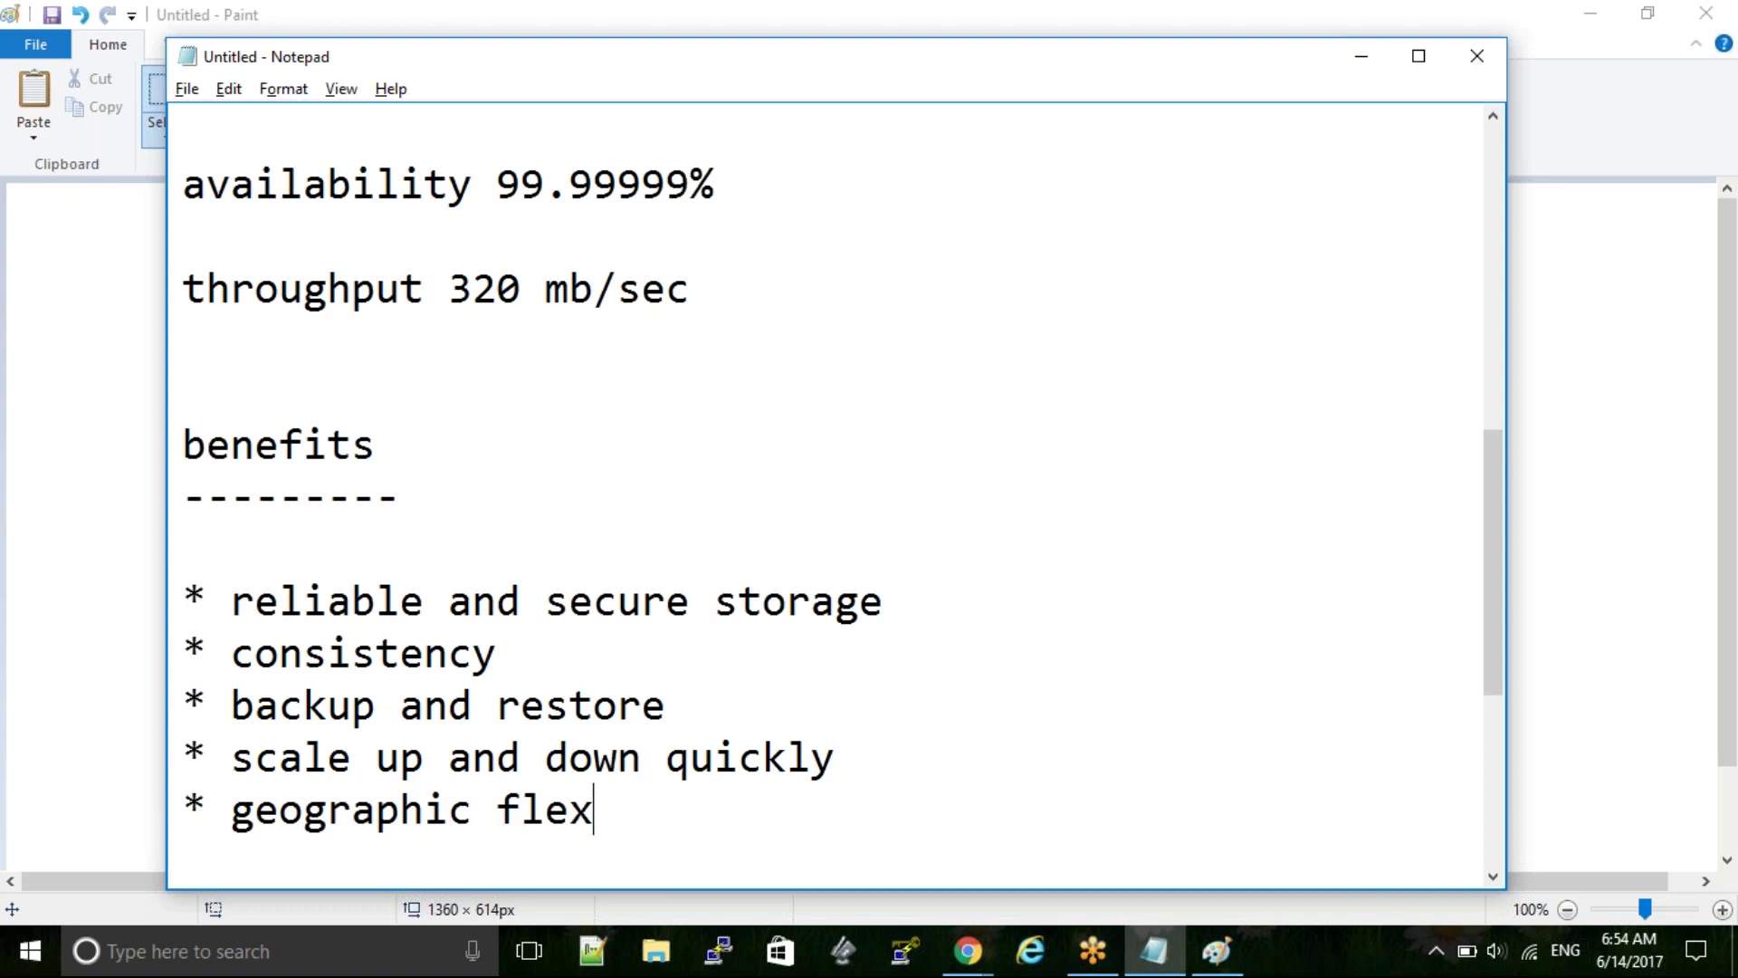
Switch to Paint to review the storage diagram
key(alt+Tab)
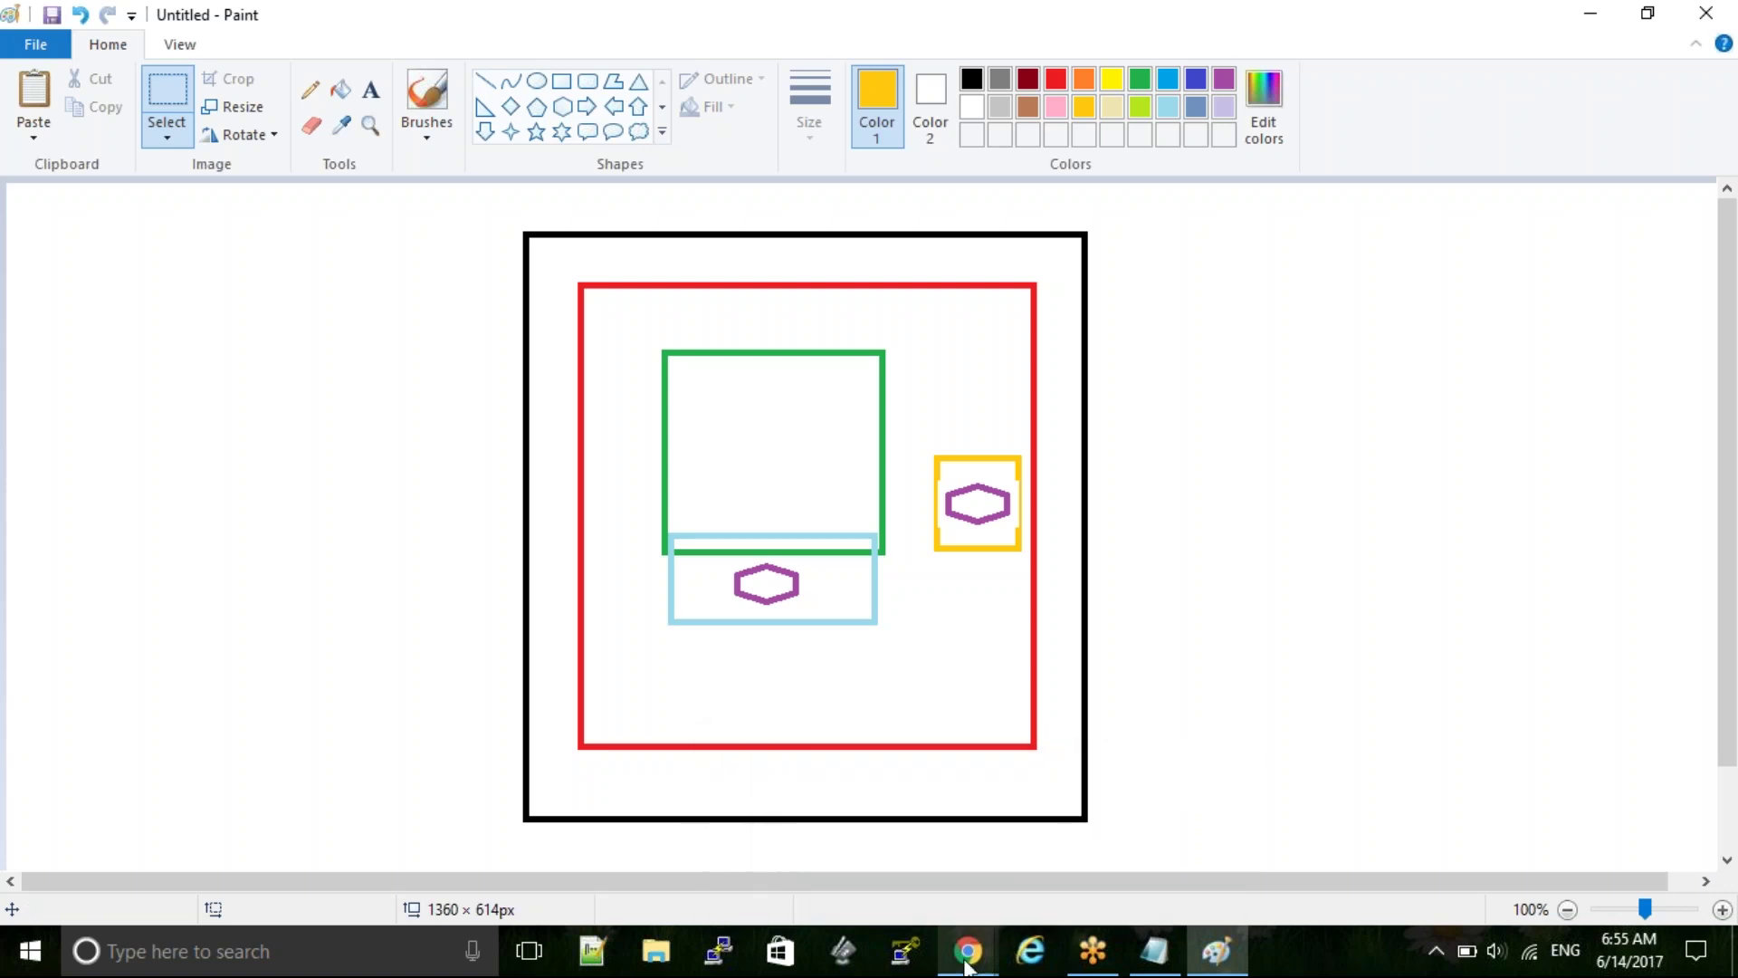
mouse_move(967, 967)
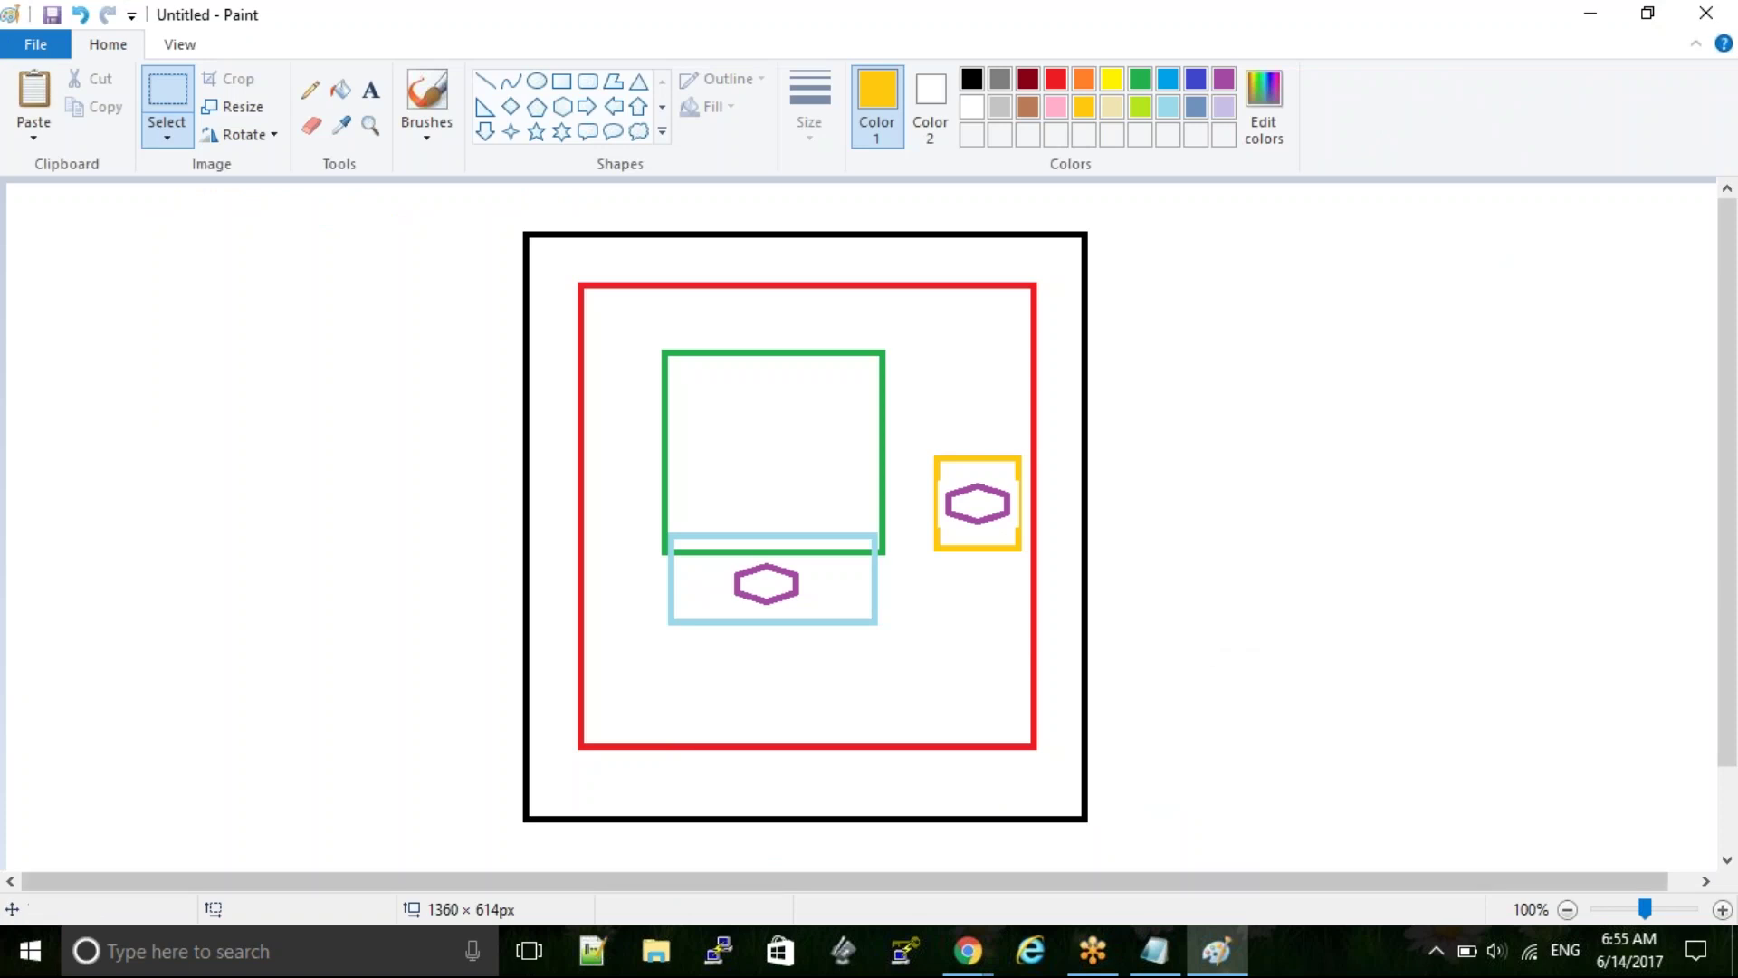
Switch to Notepad and add a "use cases" heading underlined with dashes below the benefits list
click(1181, 970)
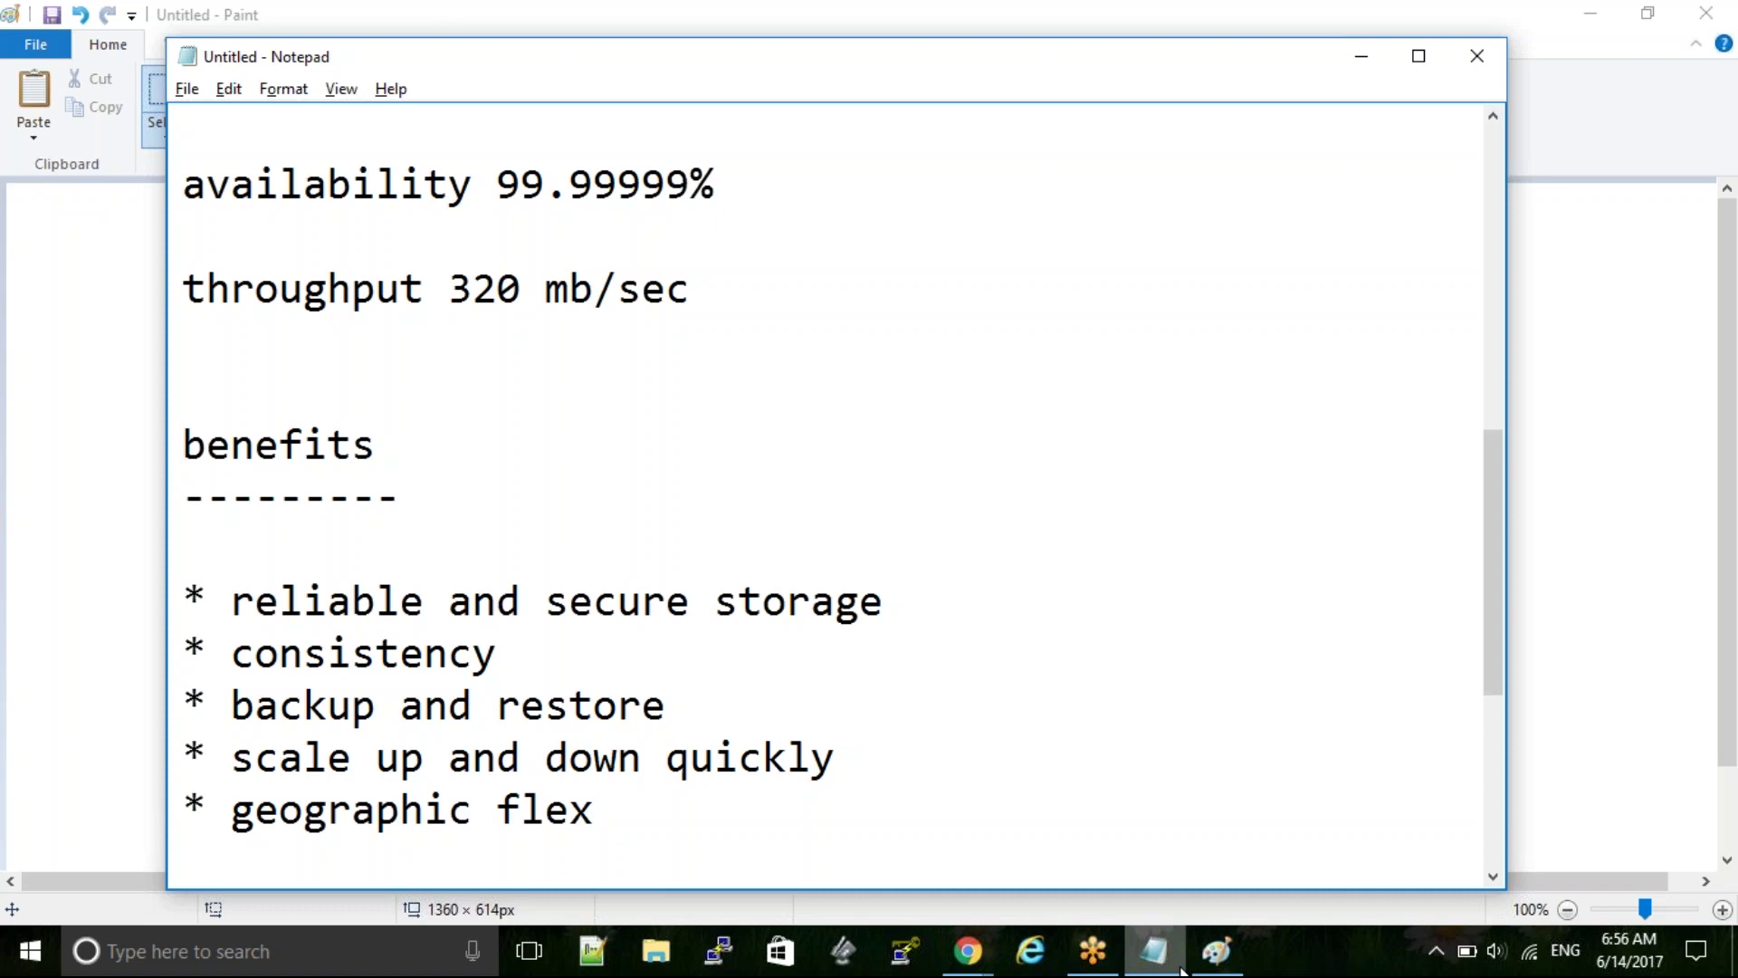
key(Return)
key(Return)
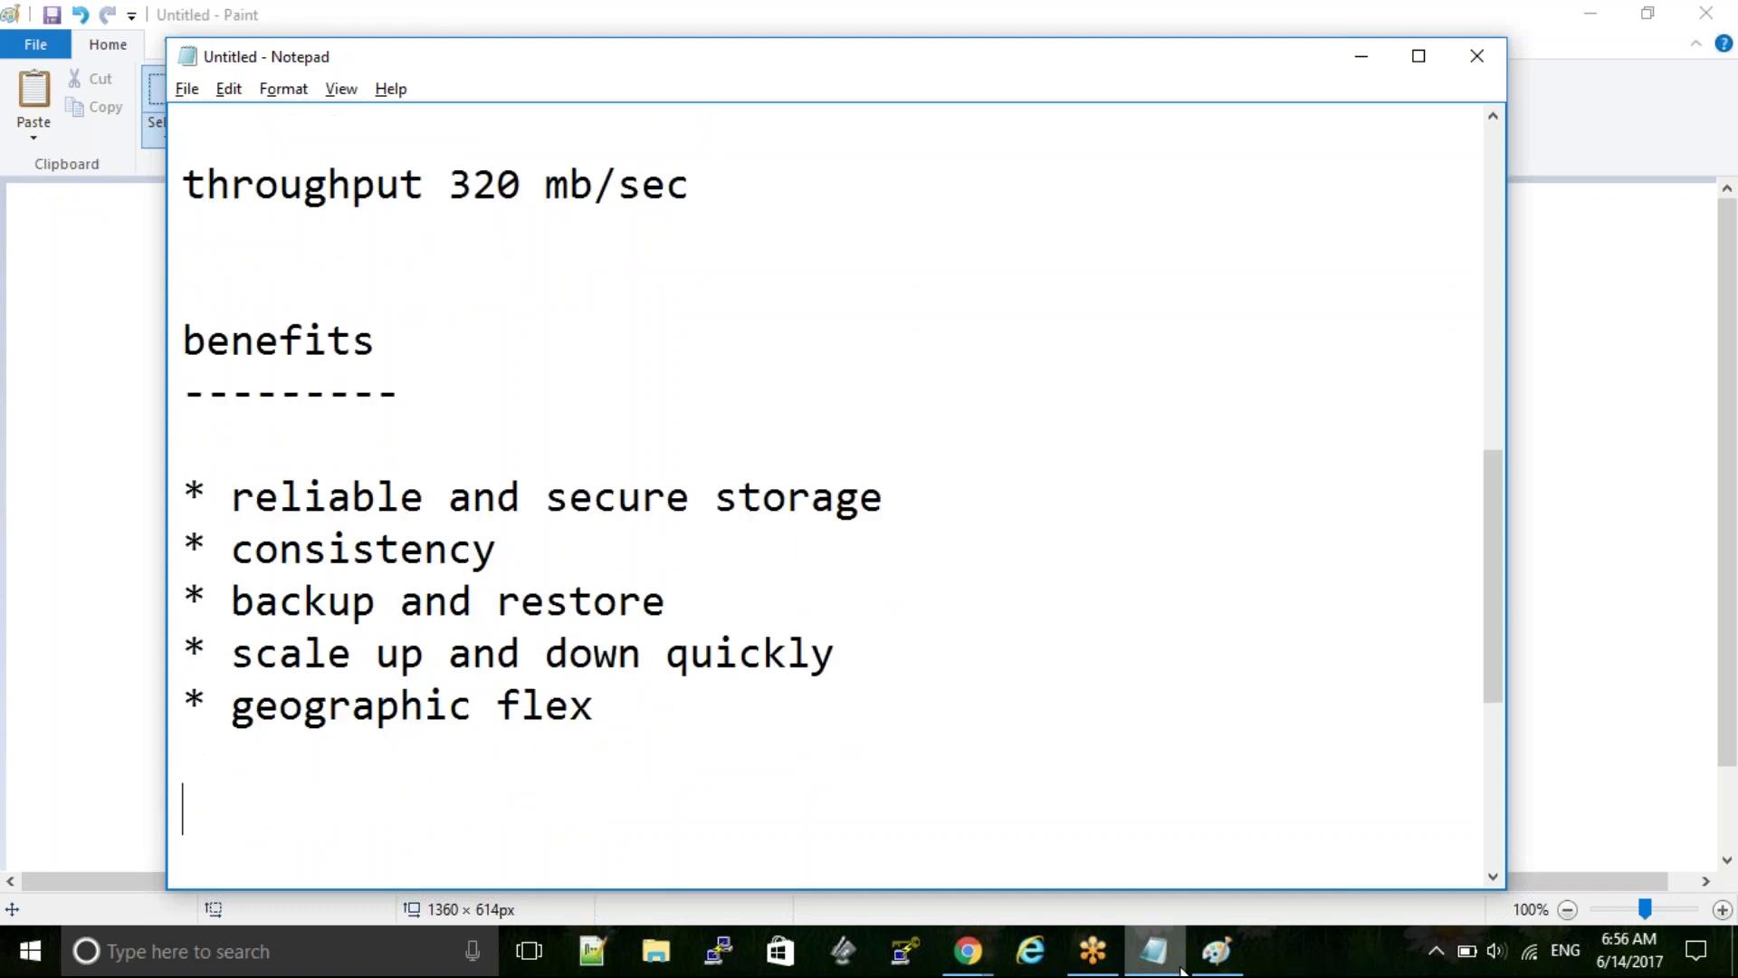
text(use cases)
key(Return)
text(----------)
key(Return)
key(Return)
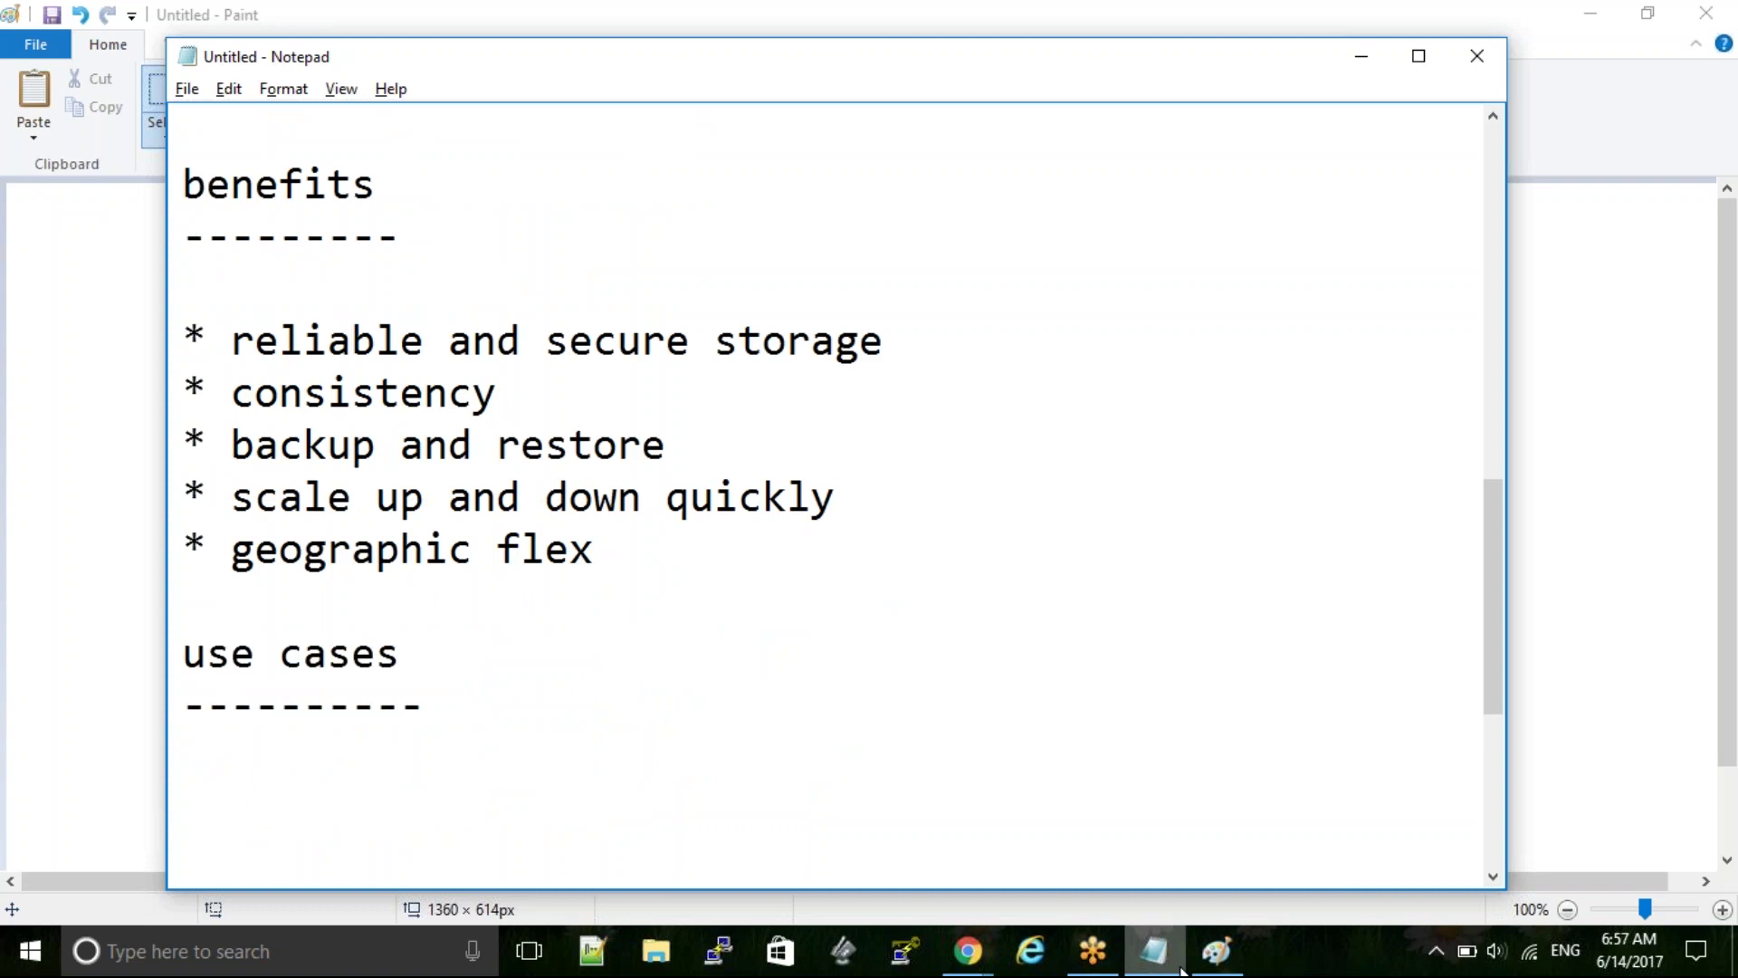
List "* RDBMS" and "* enterprise applications" under the use cases heading and start a third bullet
text(* RDBMS)
key(Return)
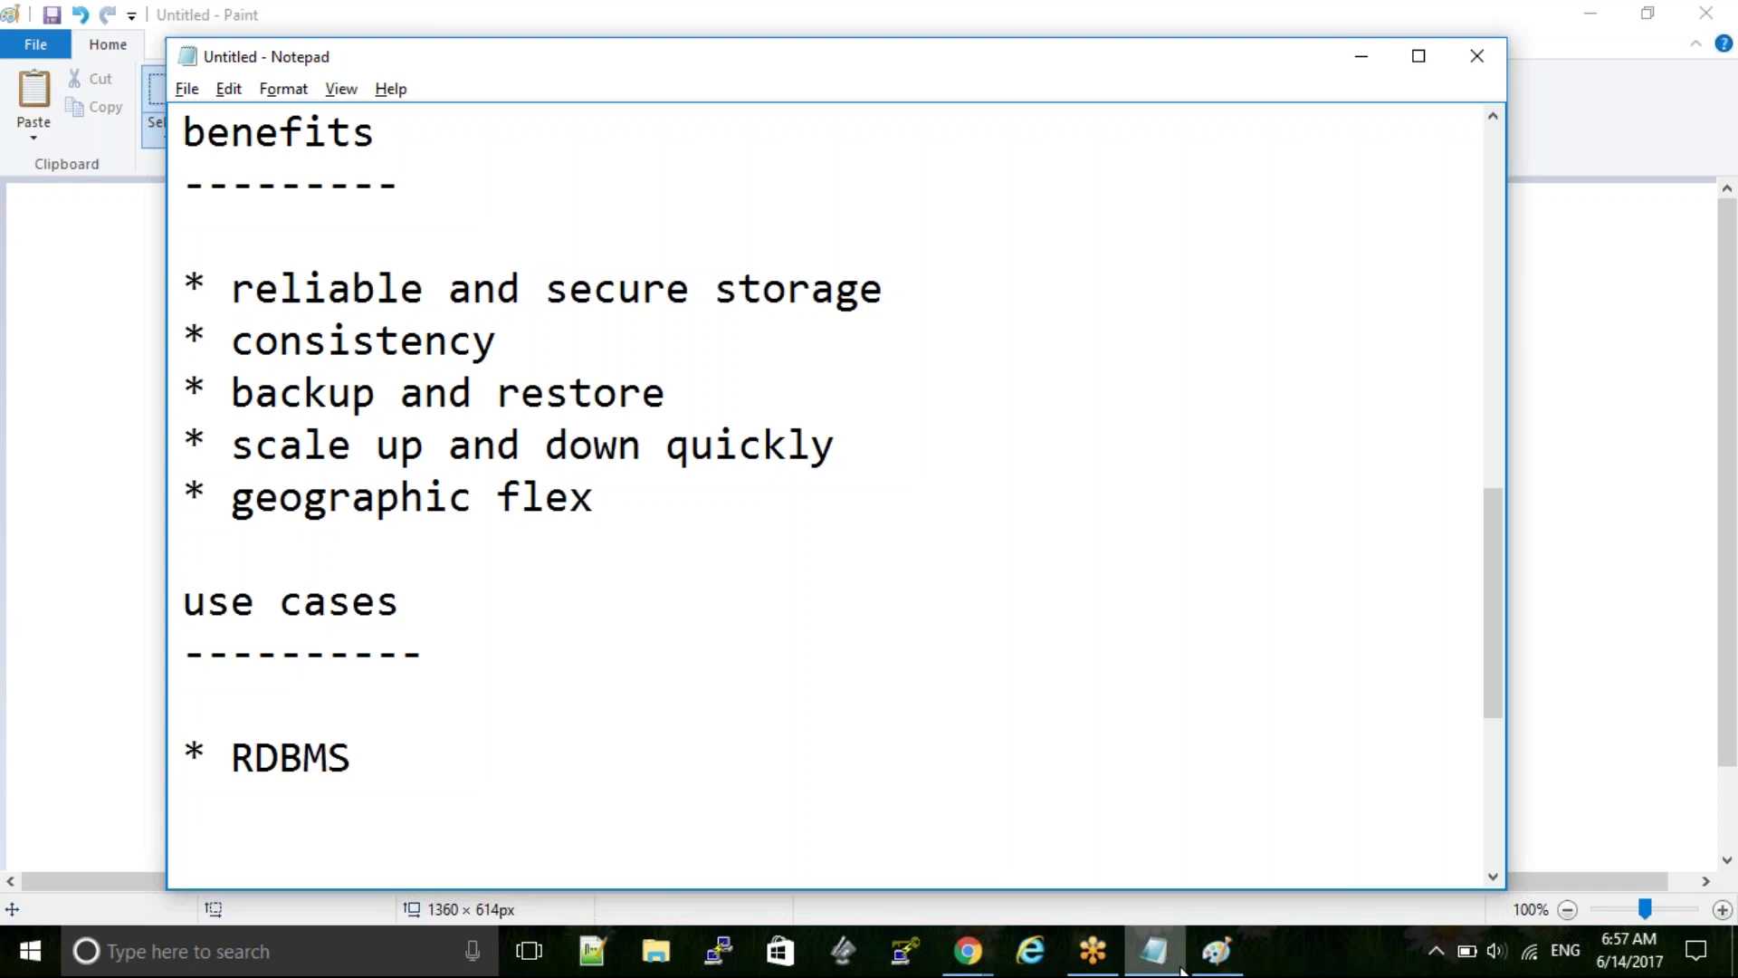
text(* enterprise a)
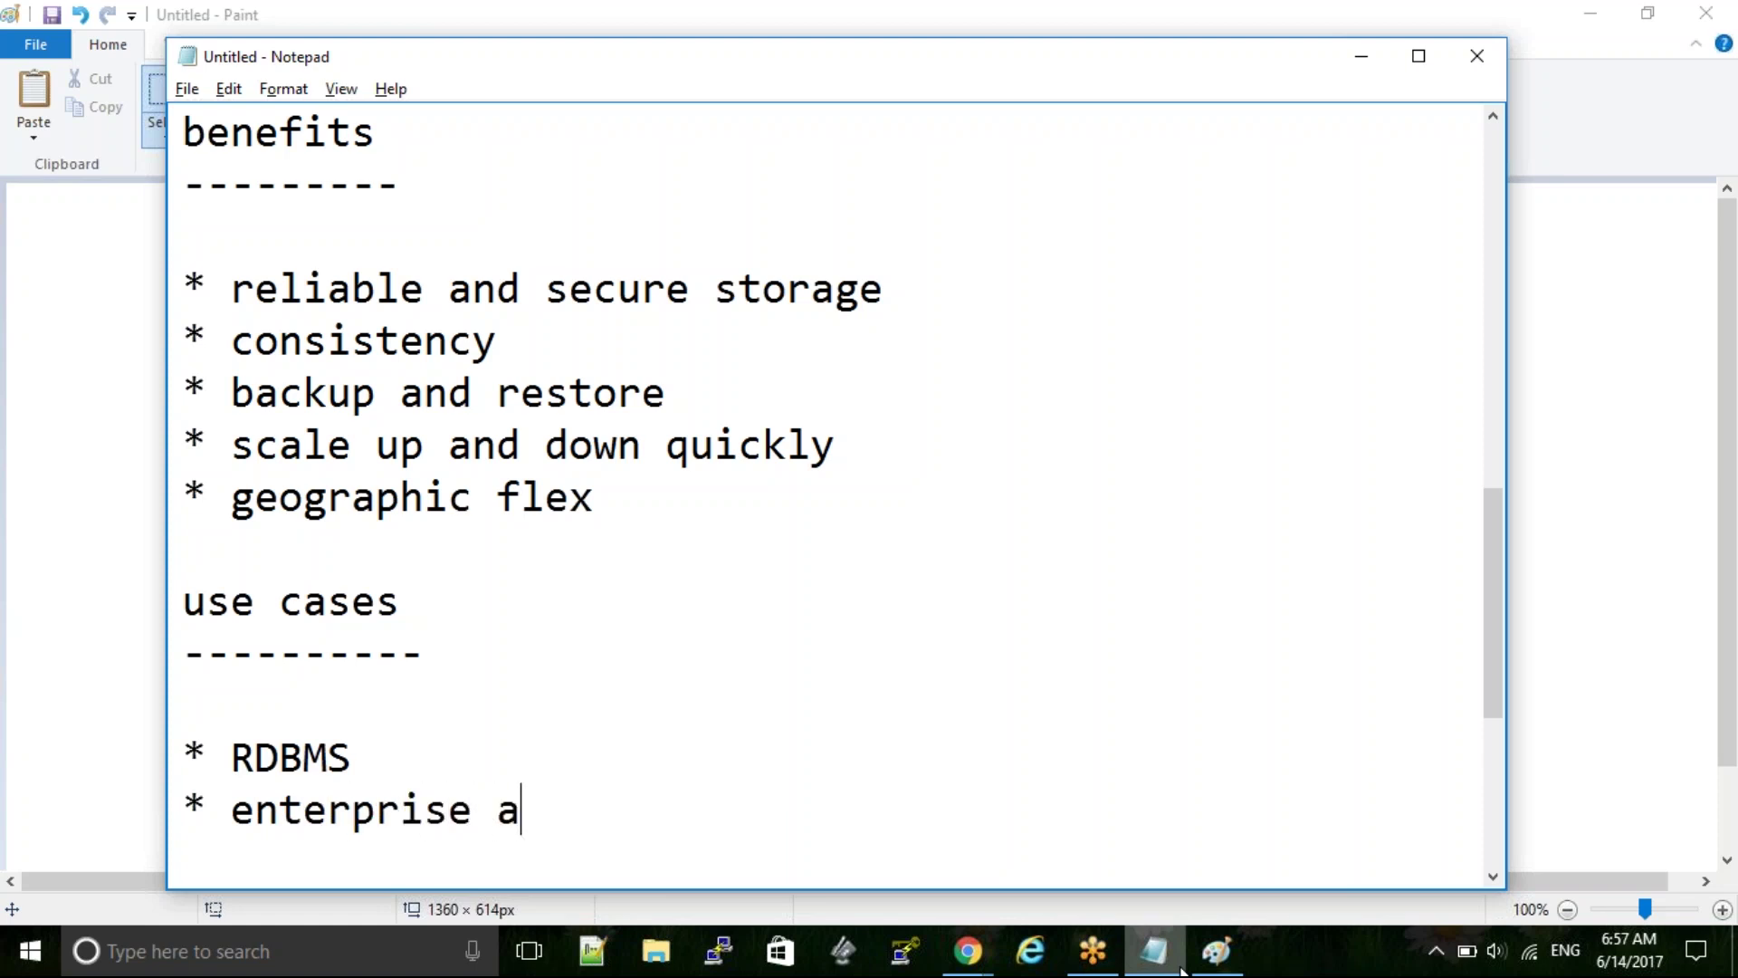
text(pplicatio)
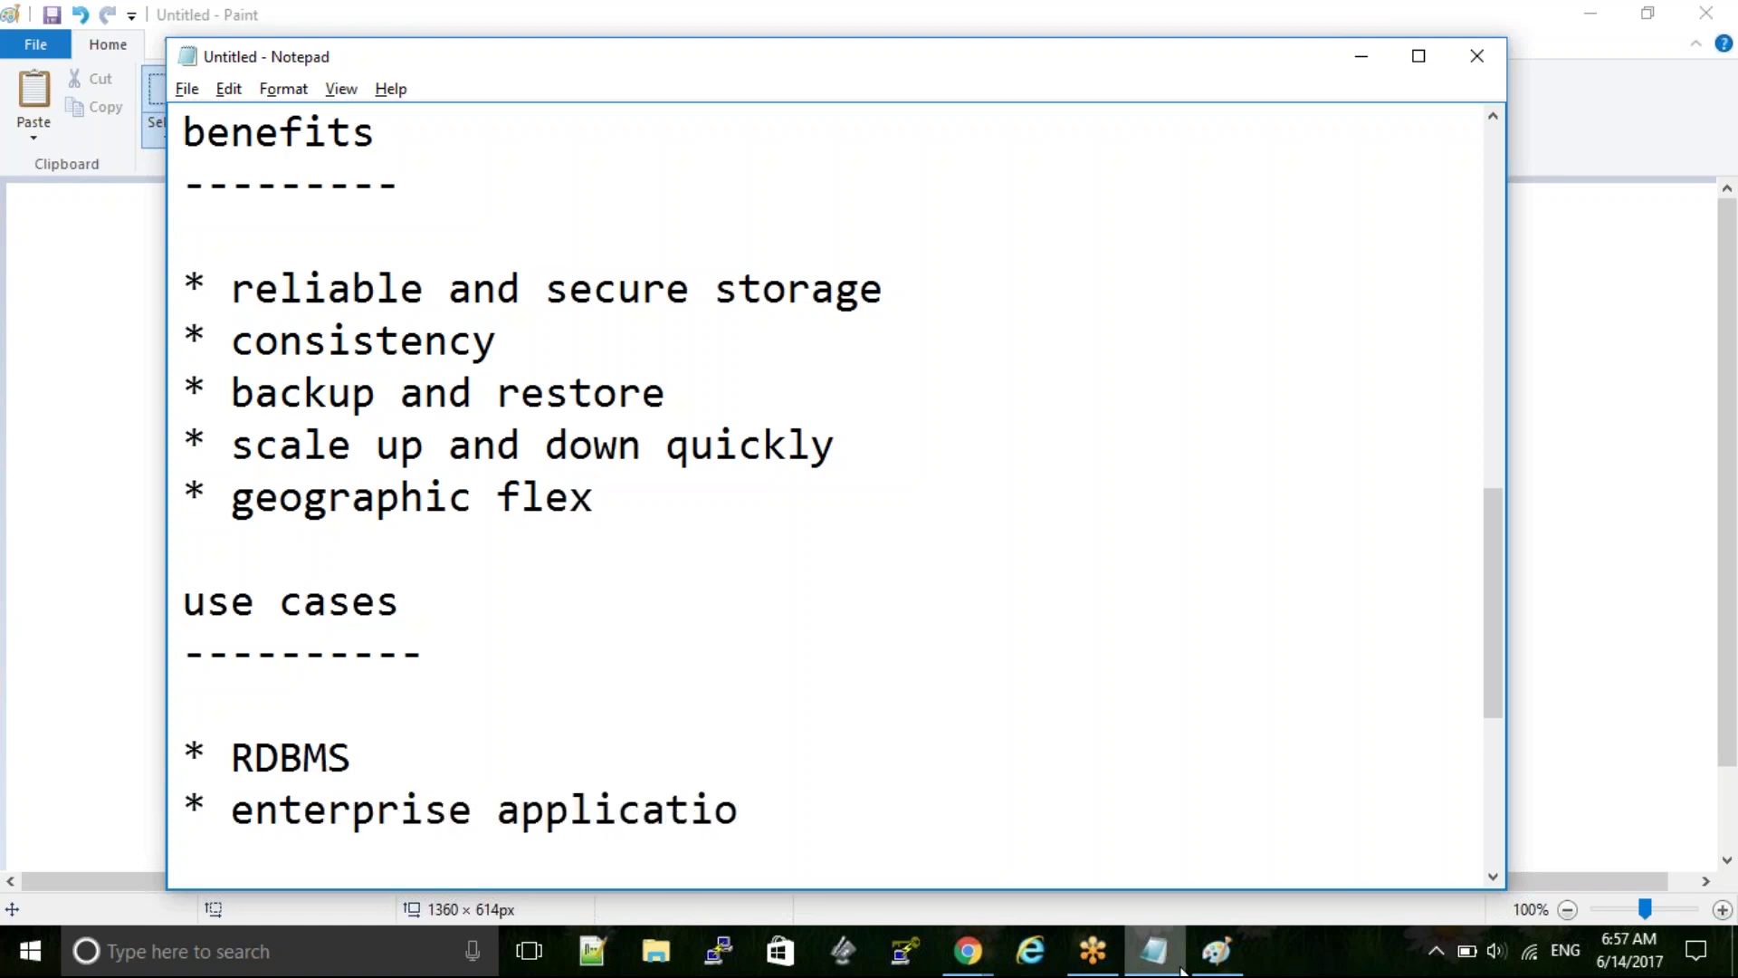
text(ns)
key(Return)
text(*)
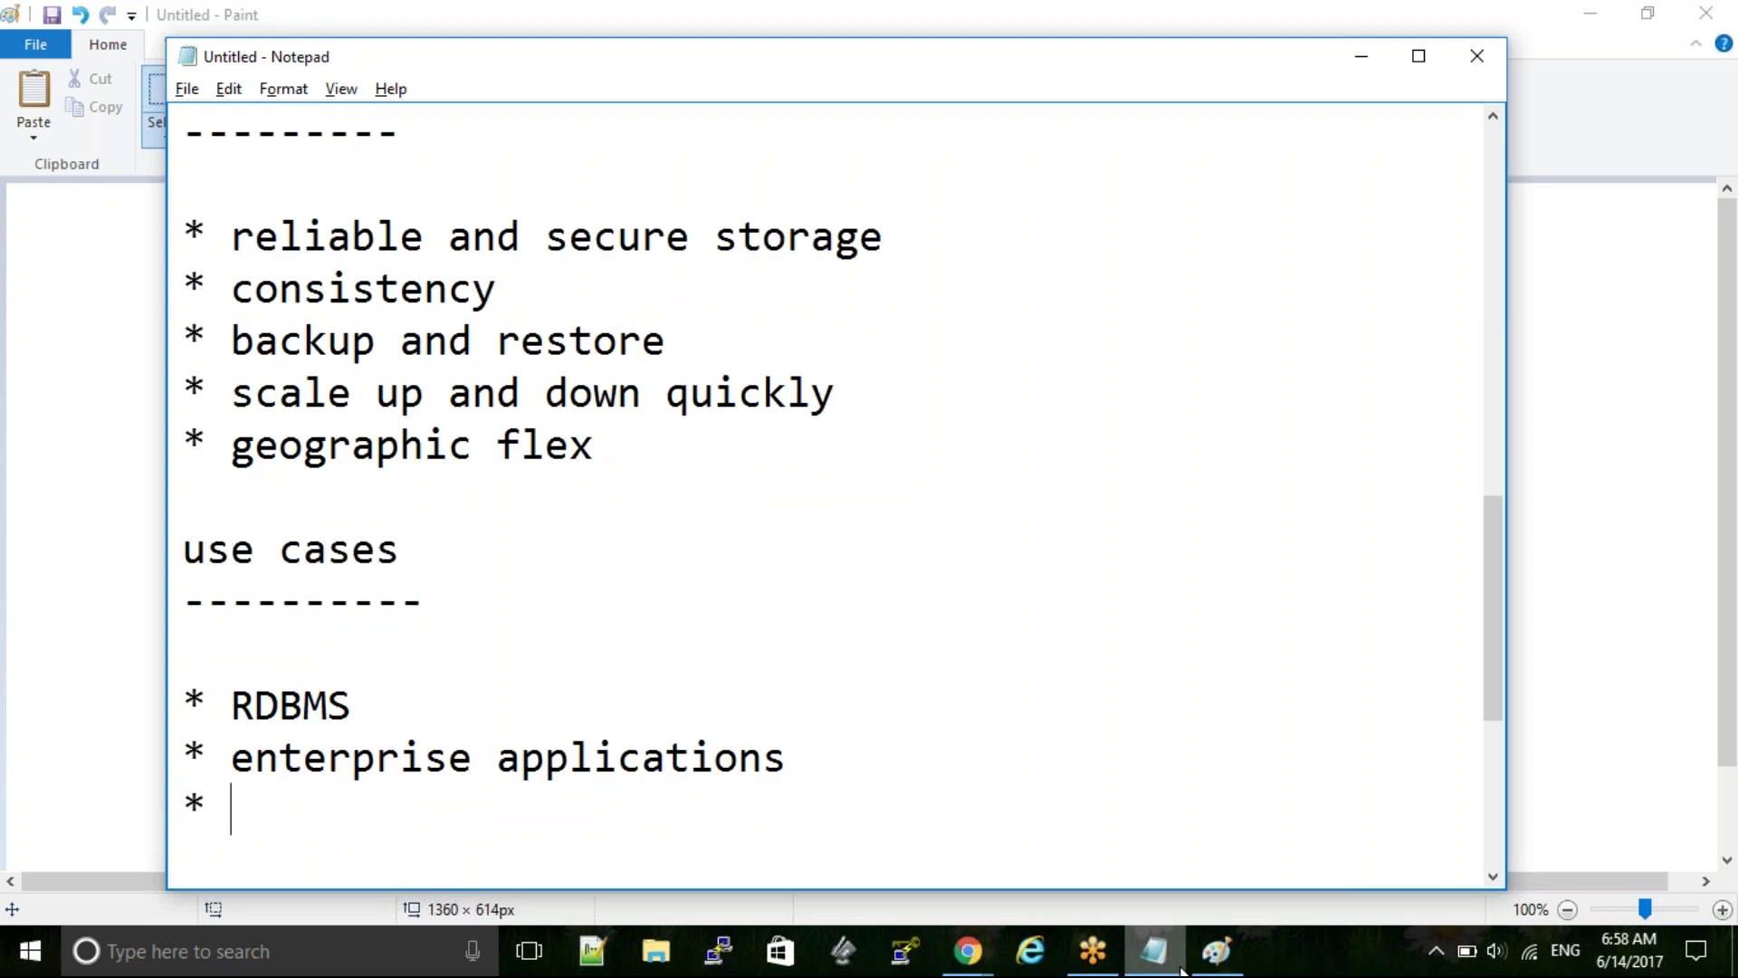
Append "(.ear)" to the end of the enterprise applications bullet
key(Up)
key(Right)
key(Right)
key(Right)
key(Right)
key(Right)
key(Right)
key(Right)
key(Right)
key(Right)
key(Right)
key(Right)
key(Right)
key(Right)
key(Right)
key(Right)
key(Right)
key(Right)
key(Right)
key(Right)
key(Right)
key(Right)
key(Right)
key(Right)
text((.ear))
Fill in the third use case bullet with "storage apps" and begin a new line
key(Down)
text(storage apps)
key(Return)
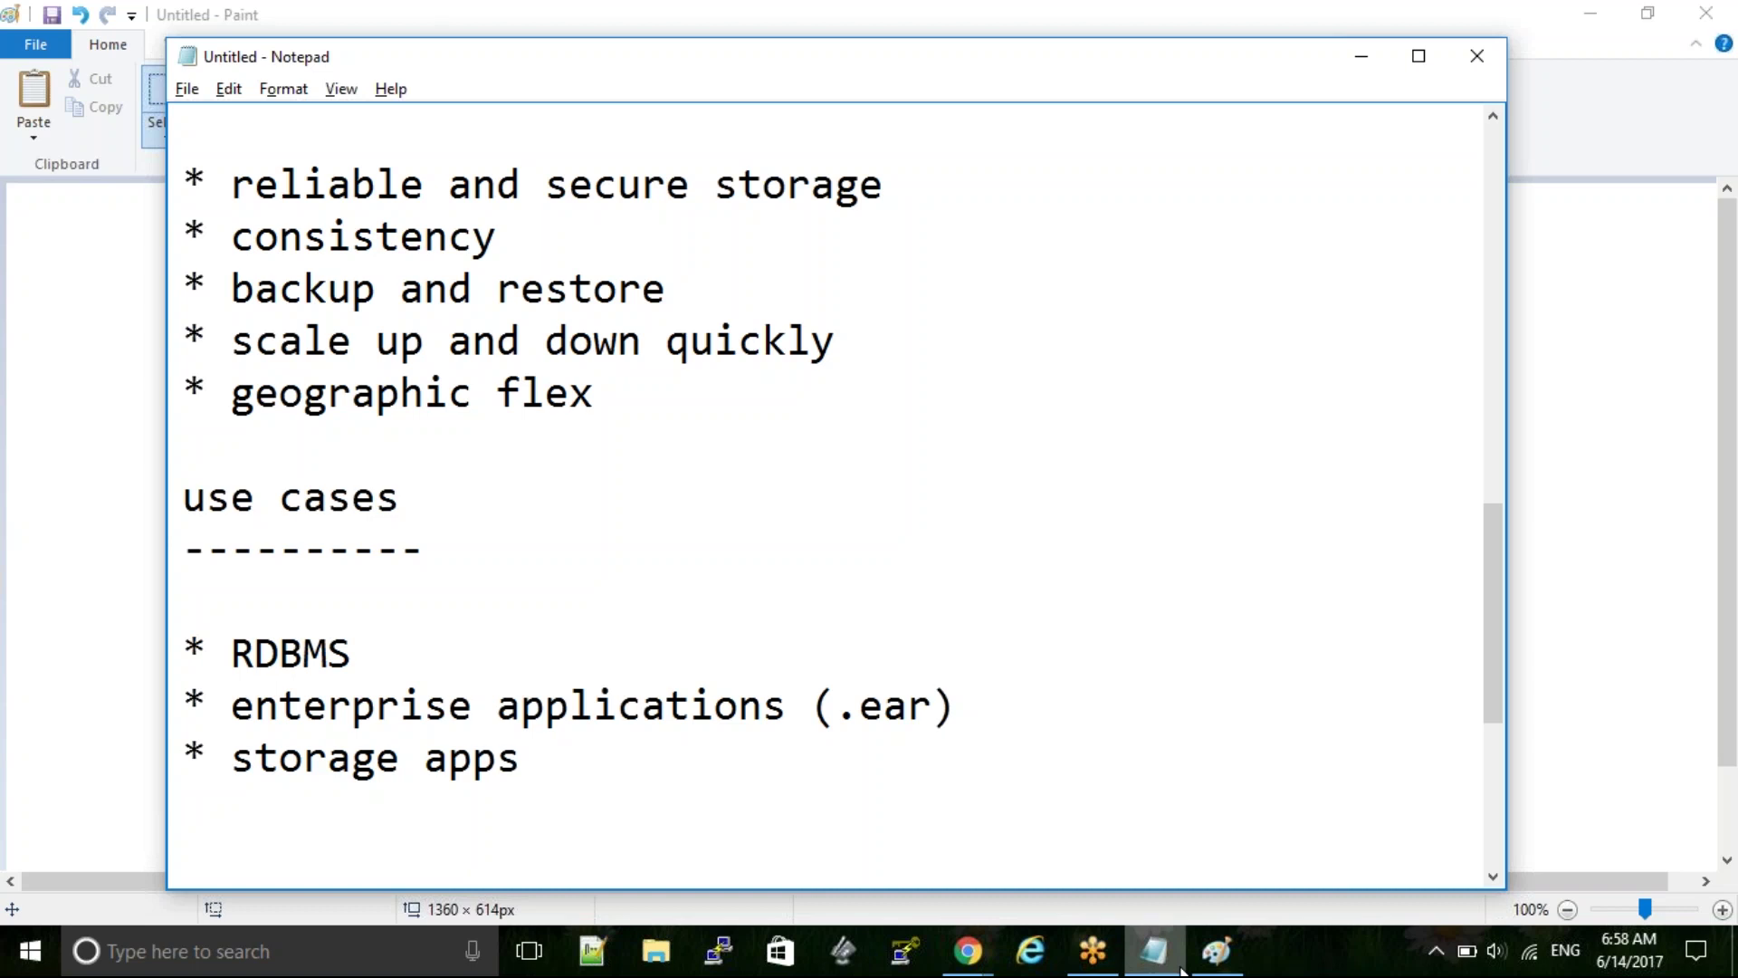
double_click(302, 751)
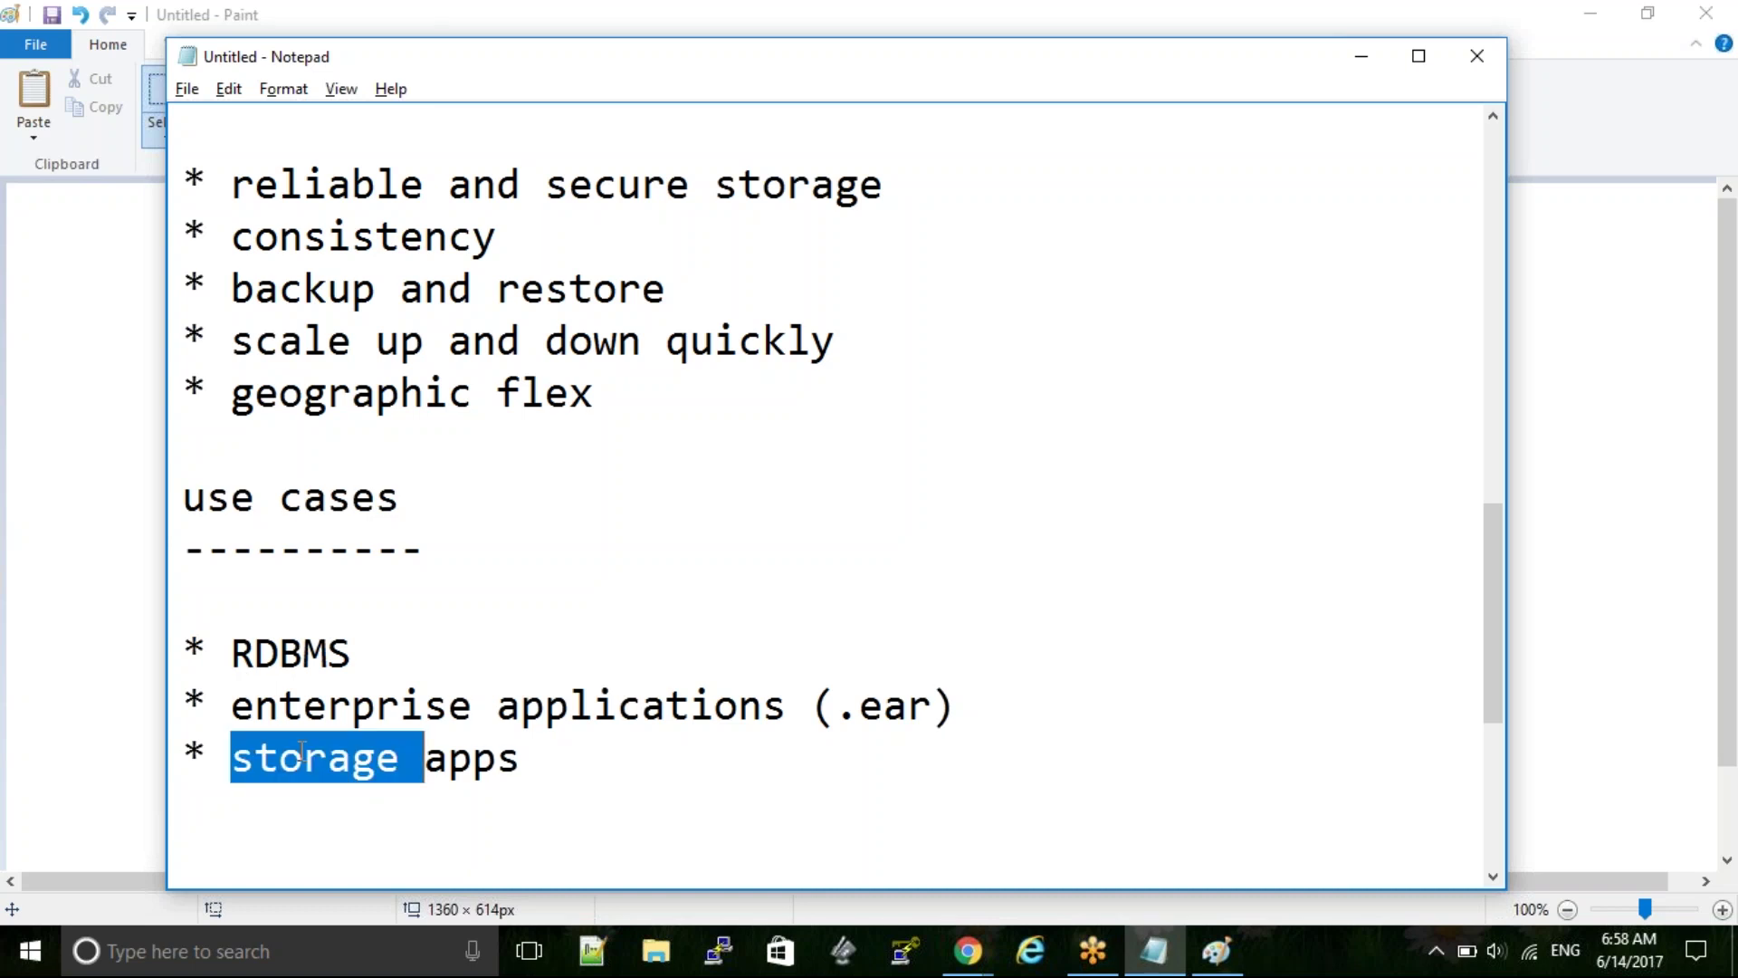
double_click(339, 715)
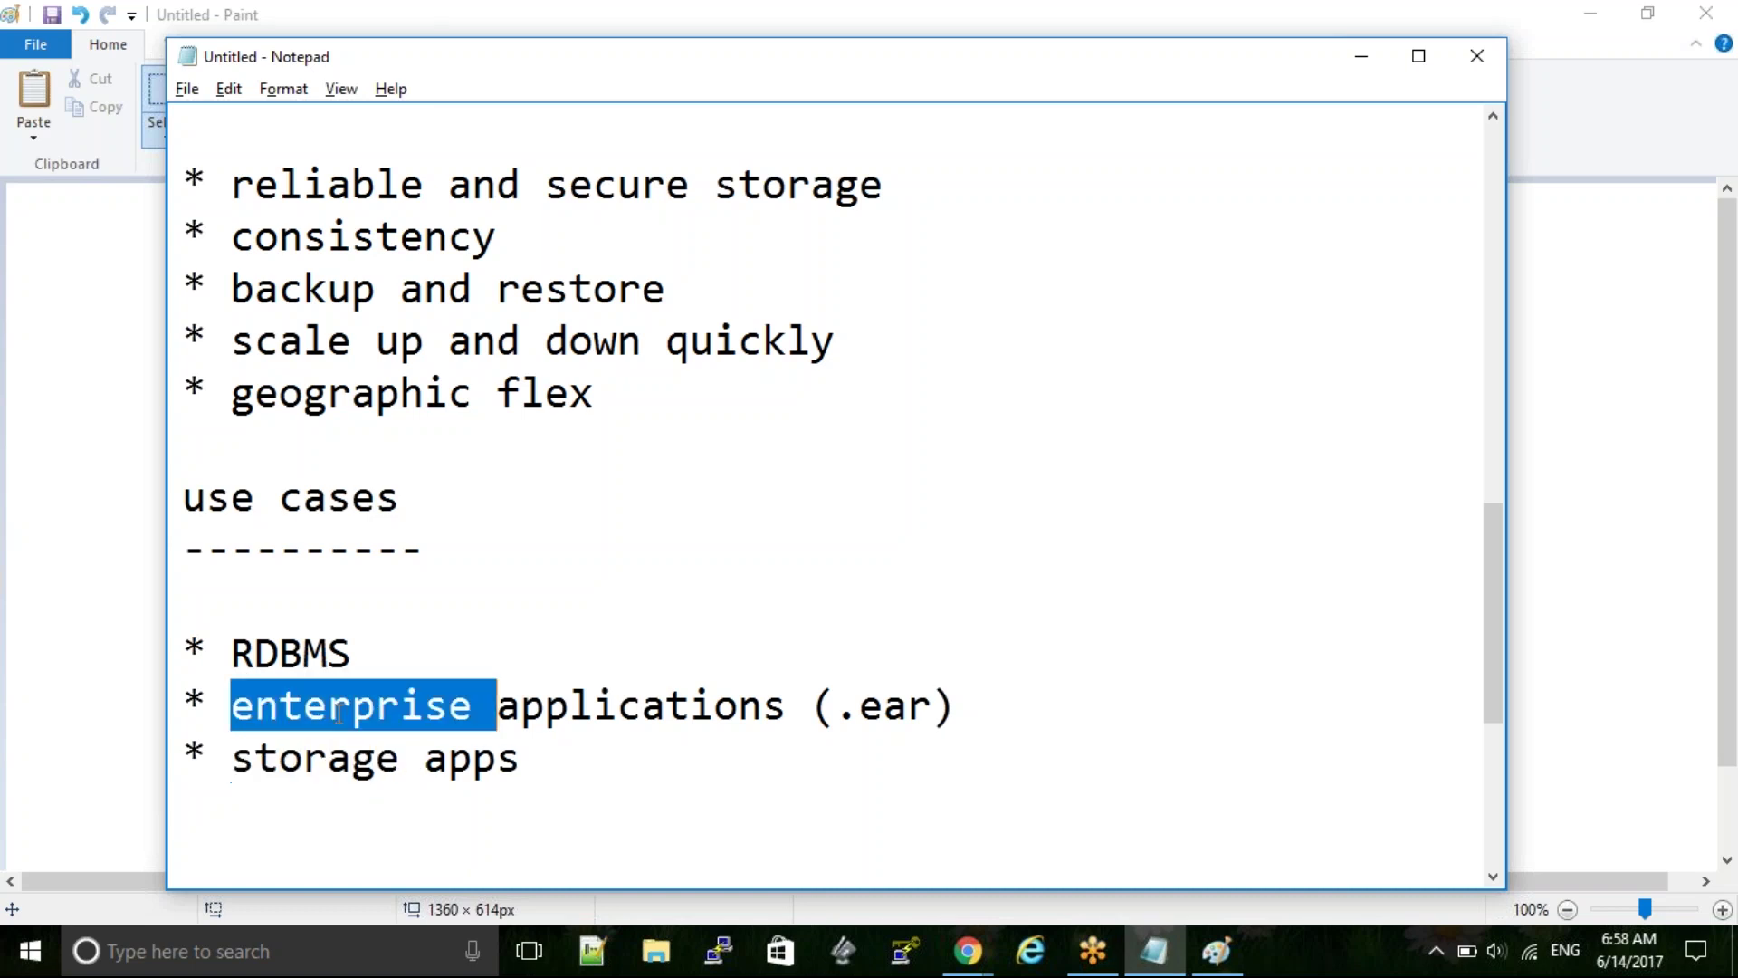
Add a "types" heading underlined with dashes below the use cases list, followed by a run of blank lines
click(555, 829)
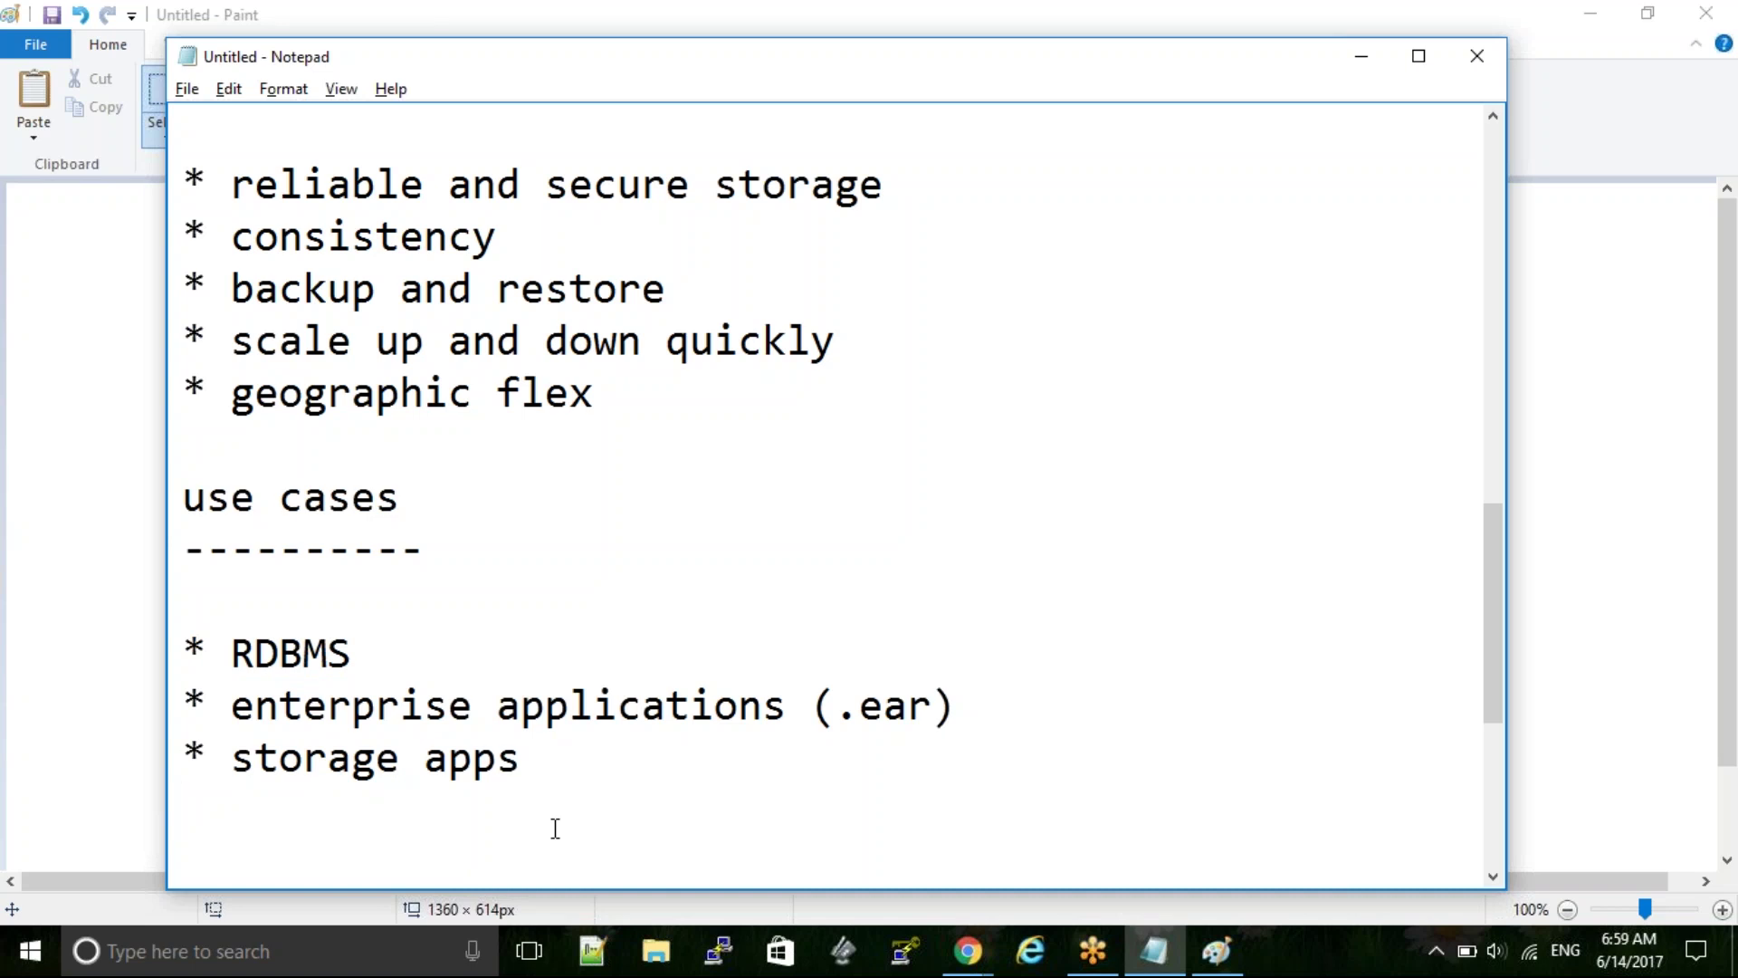
key(Return)
key(Return)
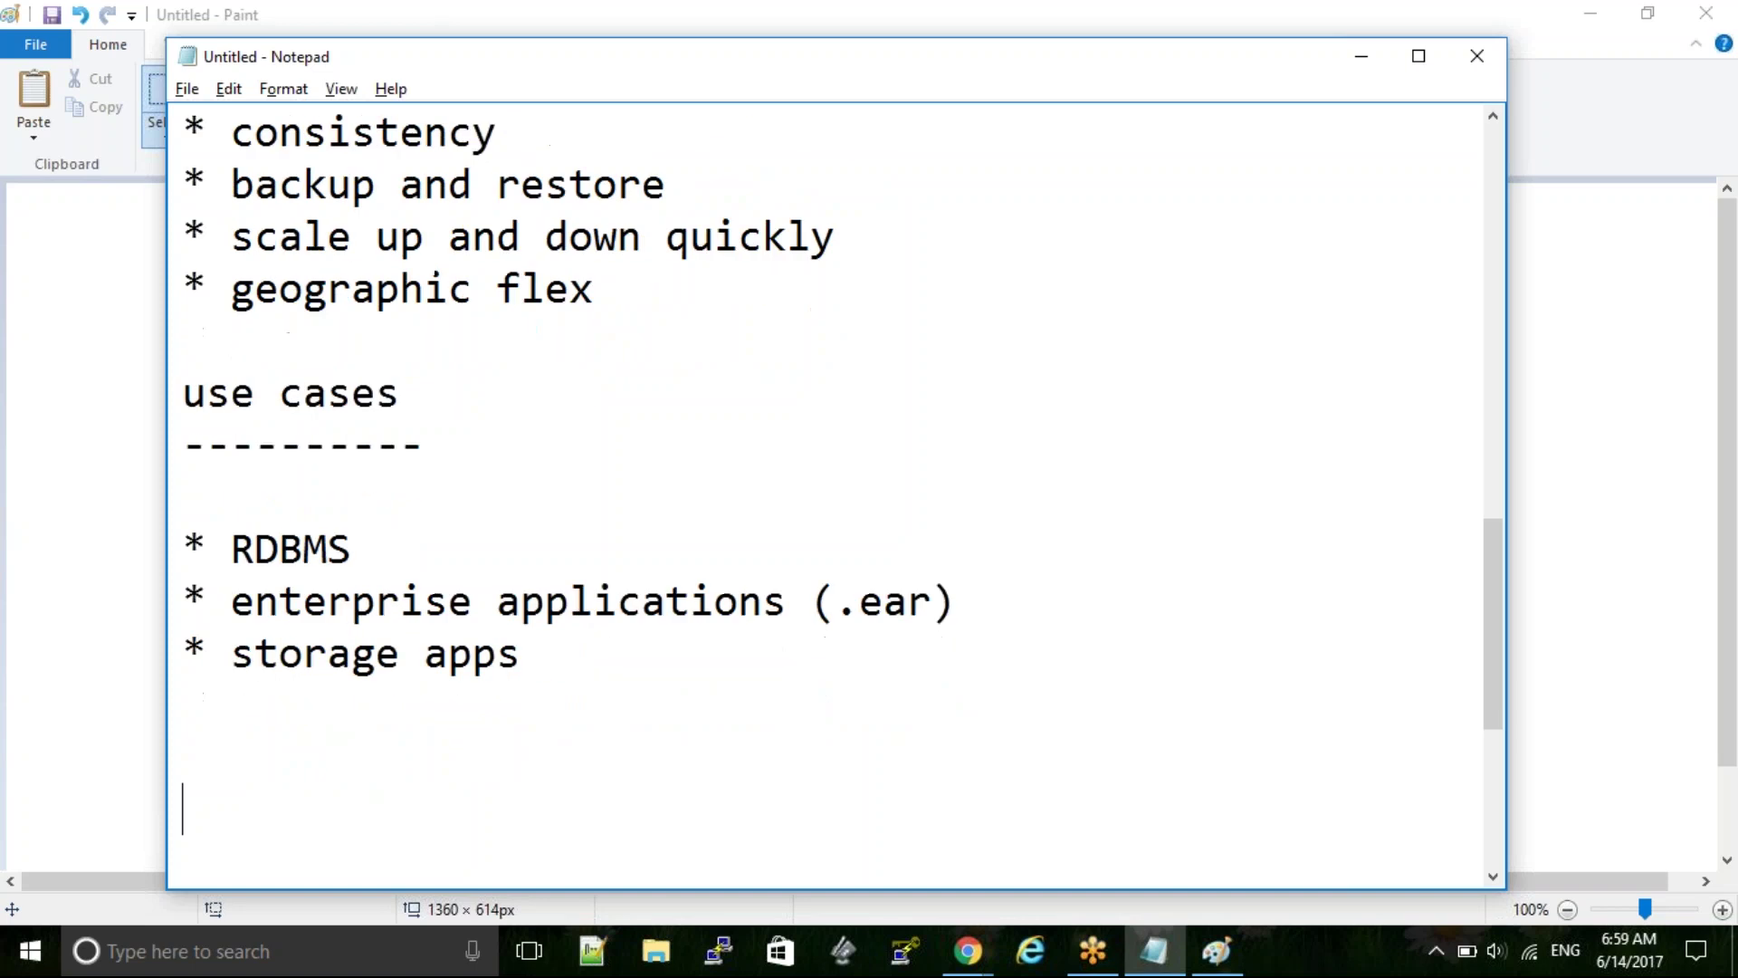
text(types)
key(Return)
text(------)
key(Return)
key(Return)
key(Return)
key(Return)
key(Return)
key(Return)
key(Return)
key(Return)
key(Return)
key(Return)
key(Return)
key(Return)
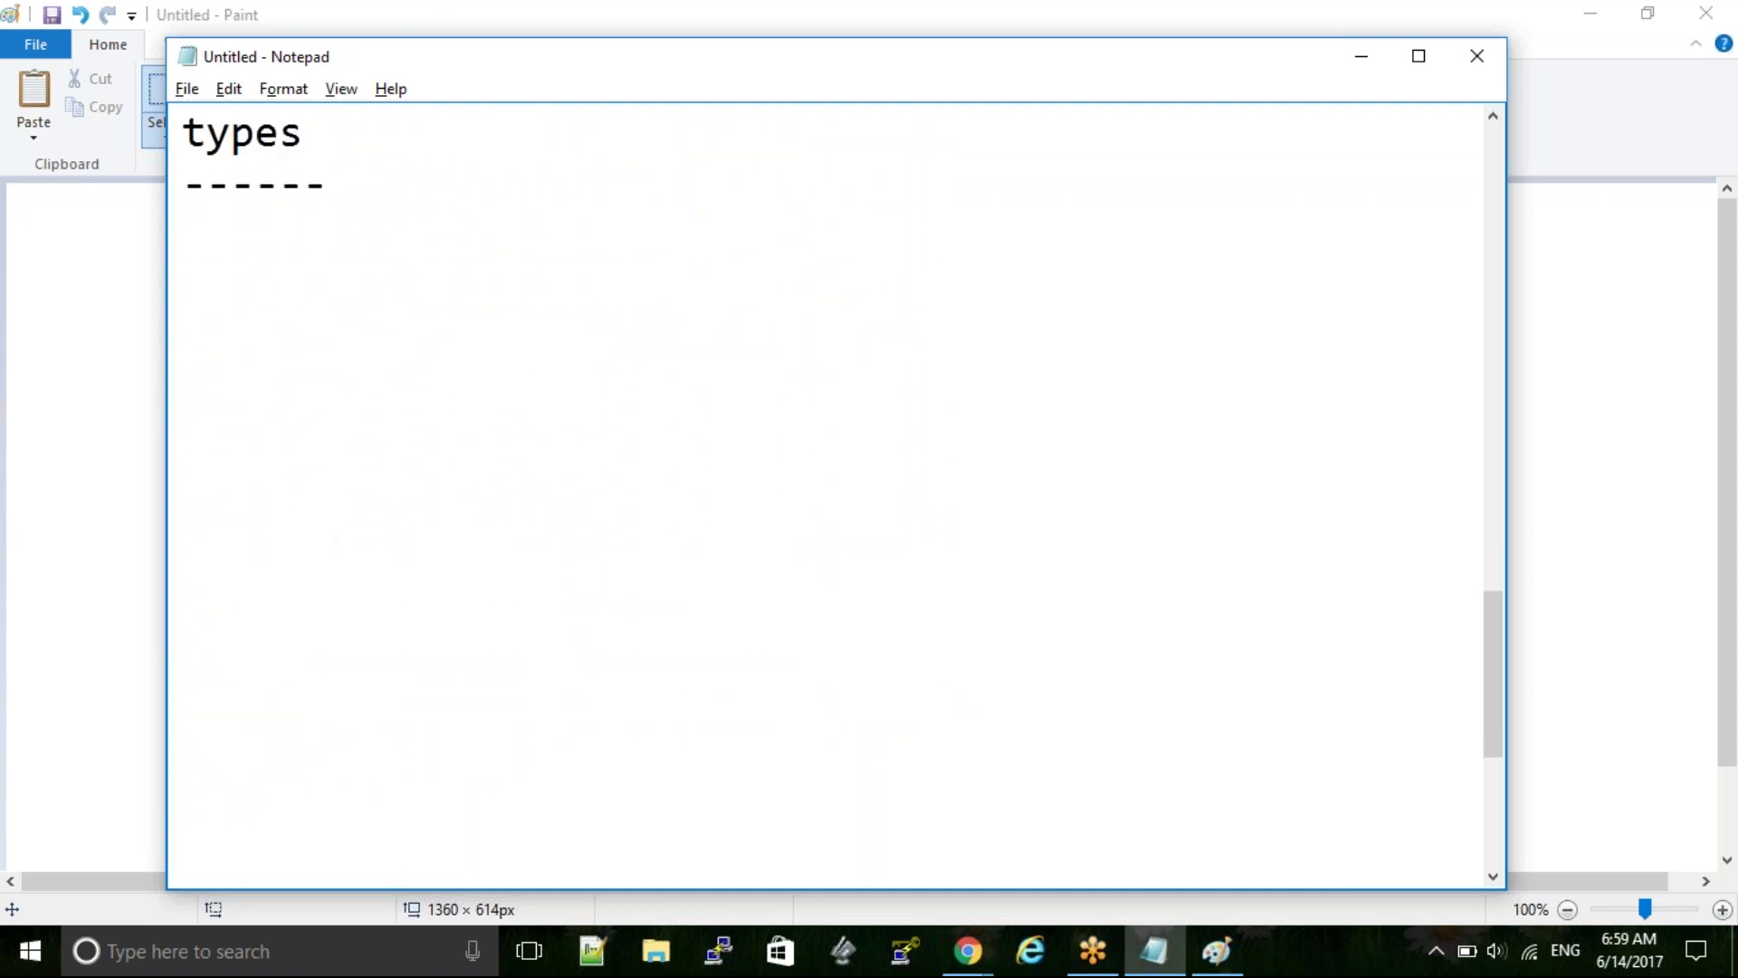
Enter "perf", "stor" and "cost" on separate lines under the types heading, leaving one blank line below its underline
key(Up)
key(Up)
key(Up)
key(Up)
key(Up)
key(Up)
key(Up)
key(Up)
key(Up)
key(Up)
key(Up)
key(Up)
key(Down)
key(Down)
text(perf)
key(Return)
text(stor)
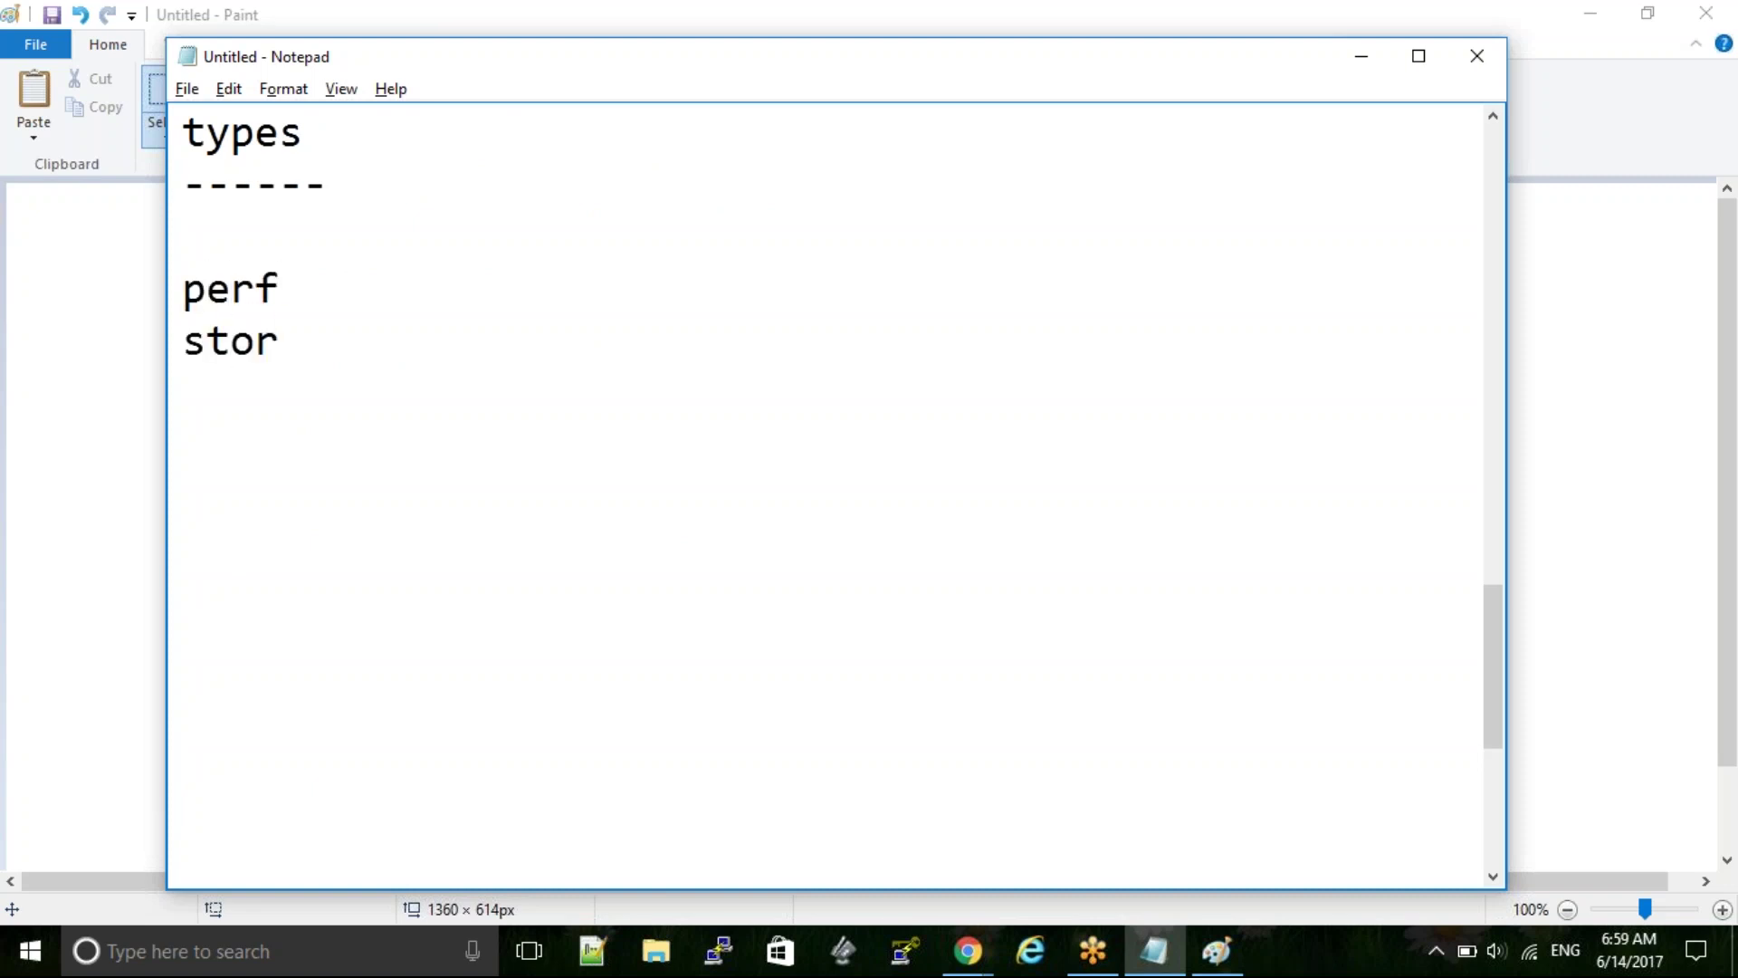
key(Return)
text(cost)
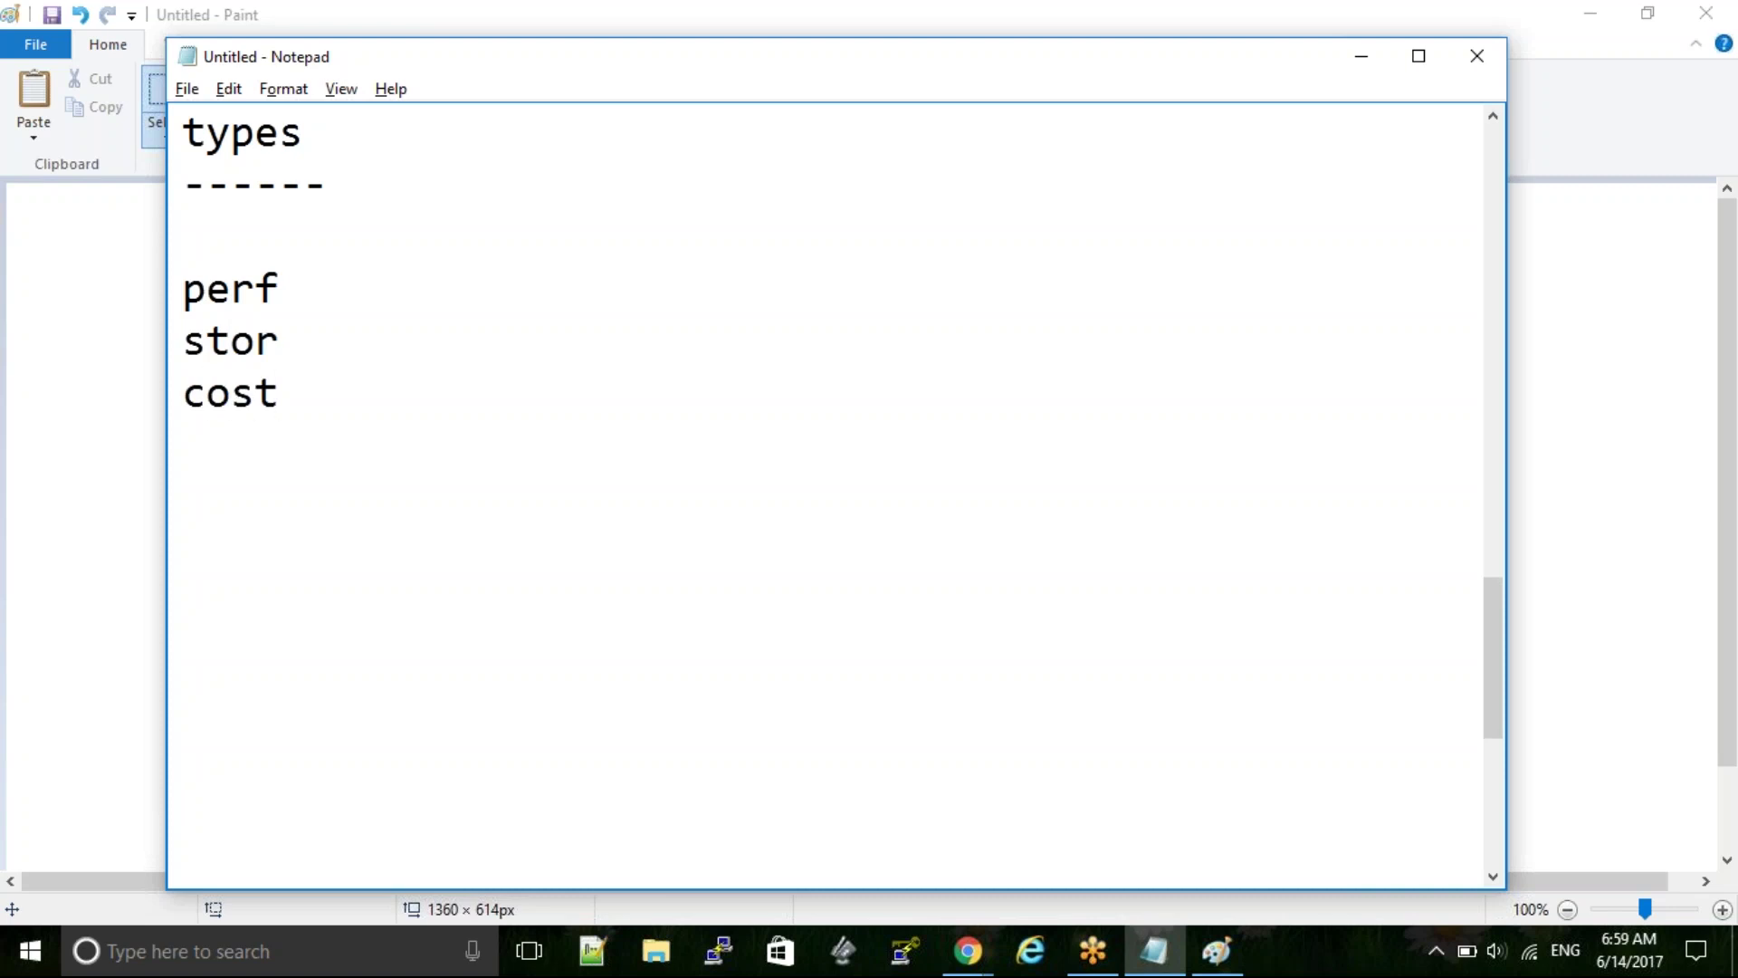
Start a numbered list below "cost" after a blank line with "1. general purpose (ssd)"
key(Return)
key(Return)
text(1.)
text(ge)
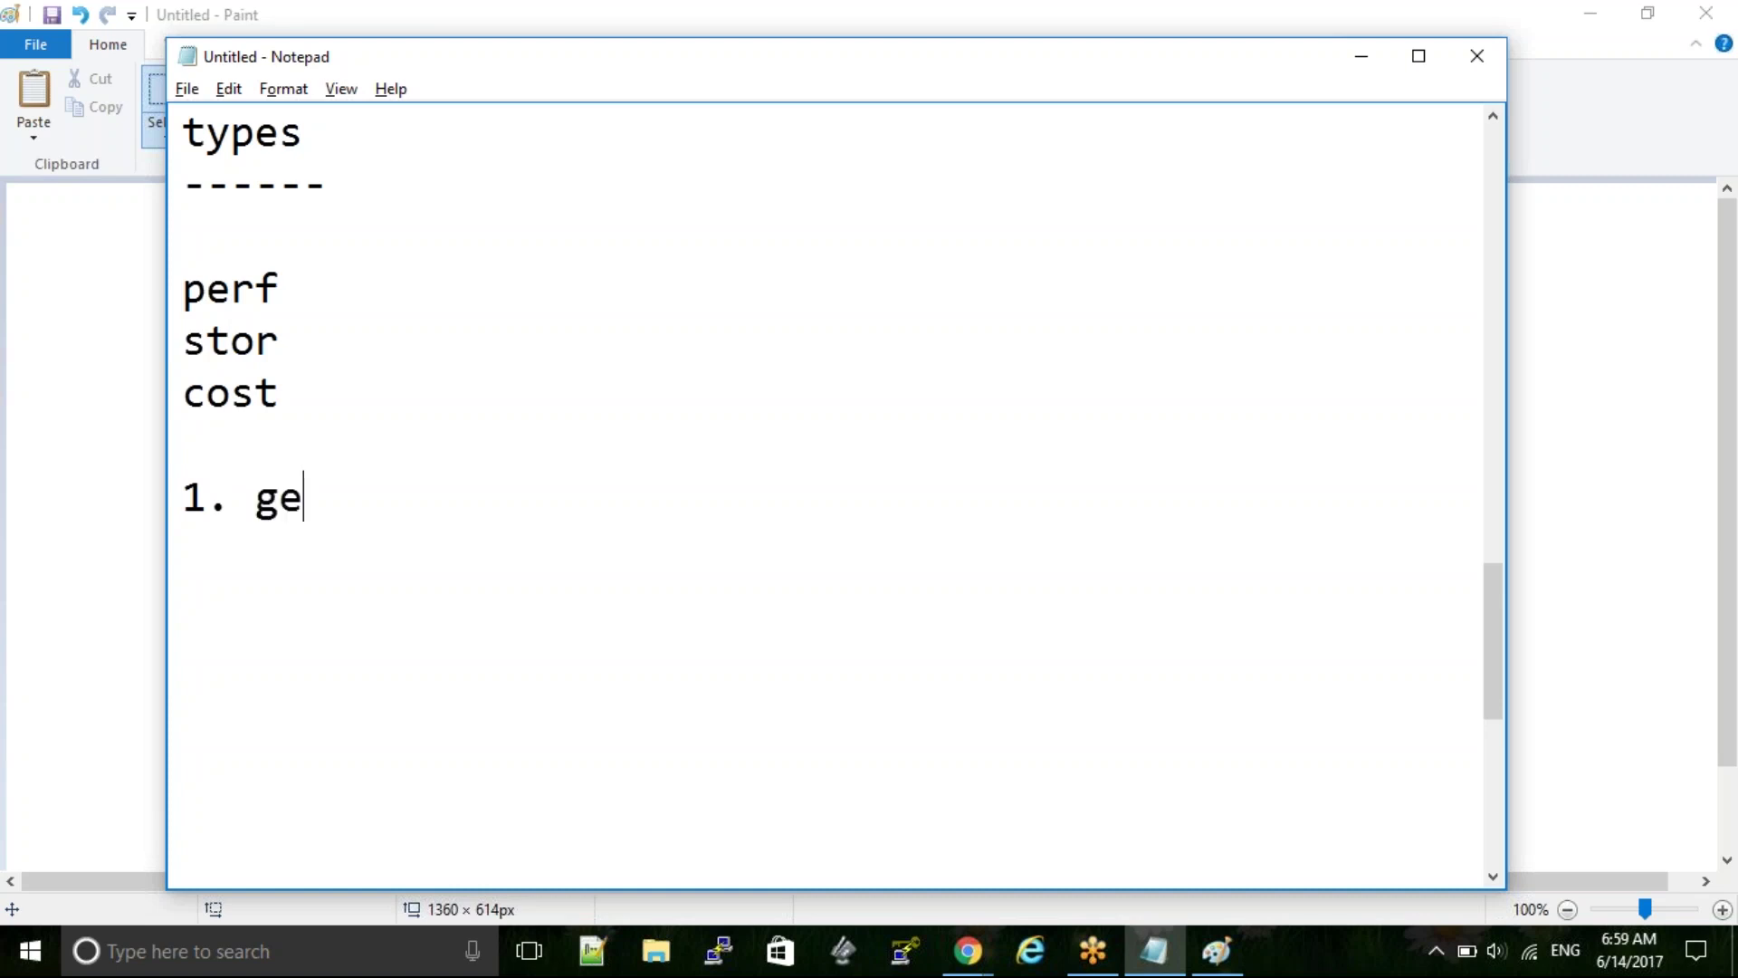
text(neral purp)
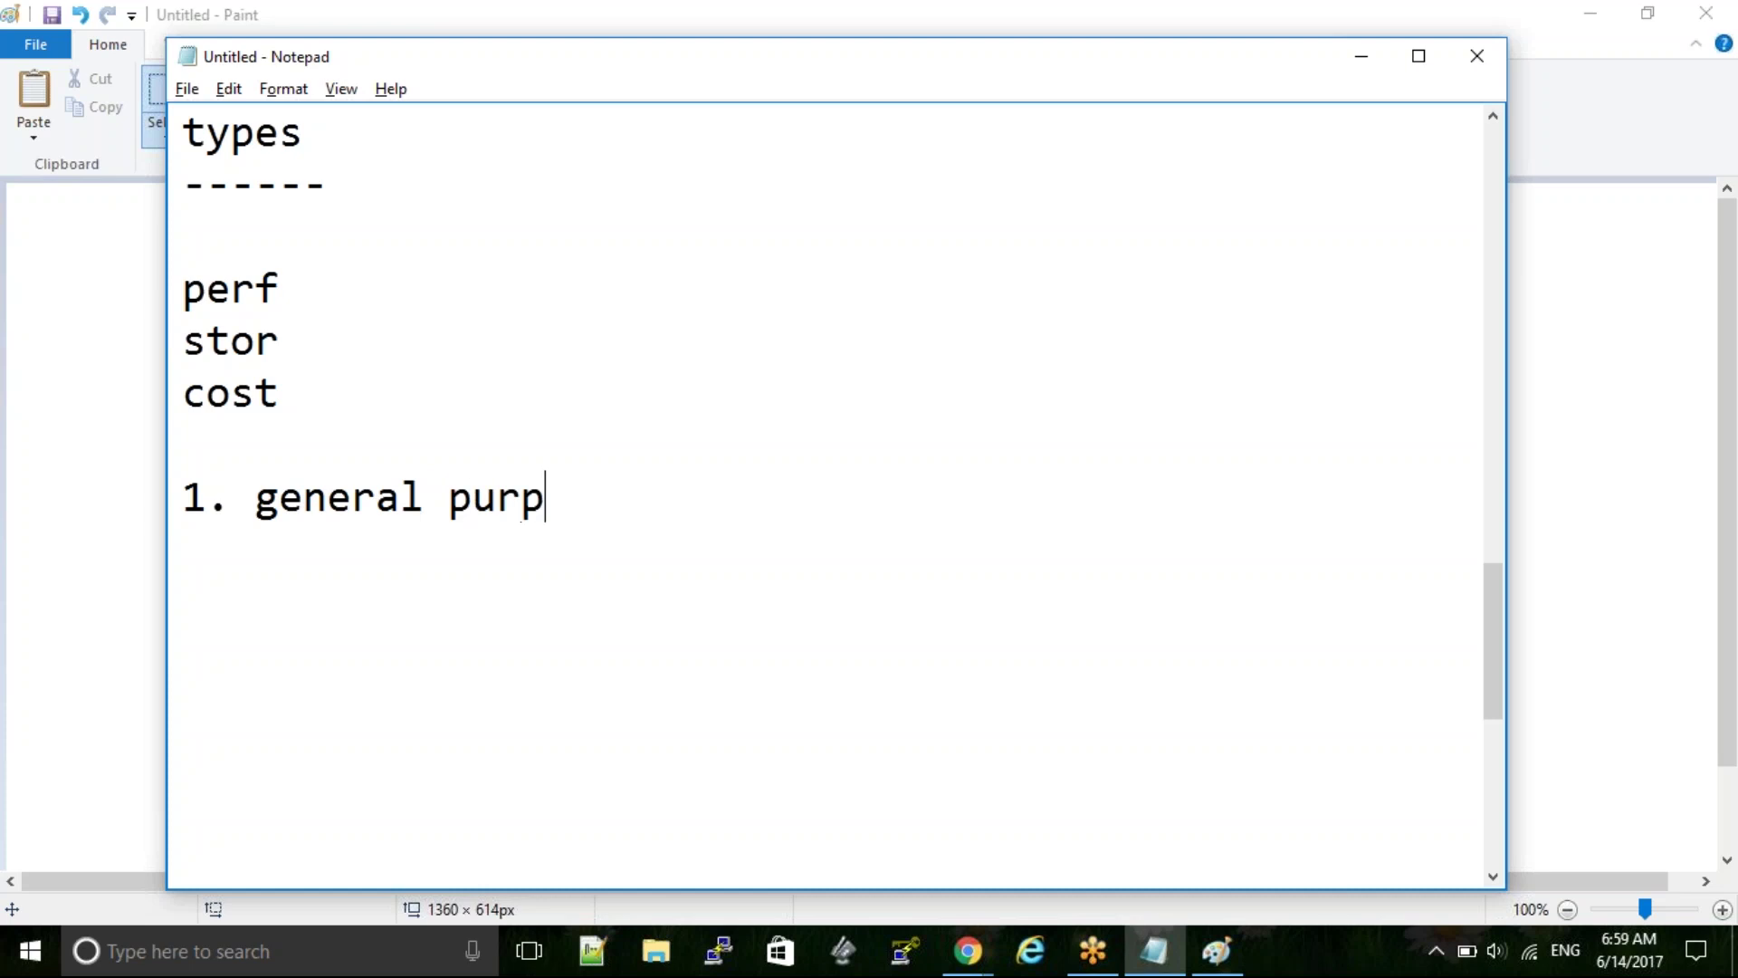
text(ose (ssd))
Add "2. pIOPS (ssd)" as the second item of the types list
key(Return)
text(2. p)
text(ro)
key(BackSpace)
key(BackSpace)
text(IOP)
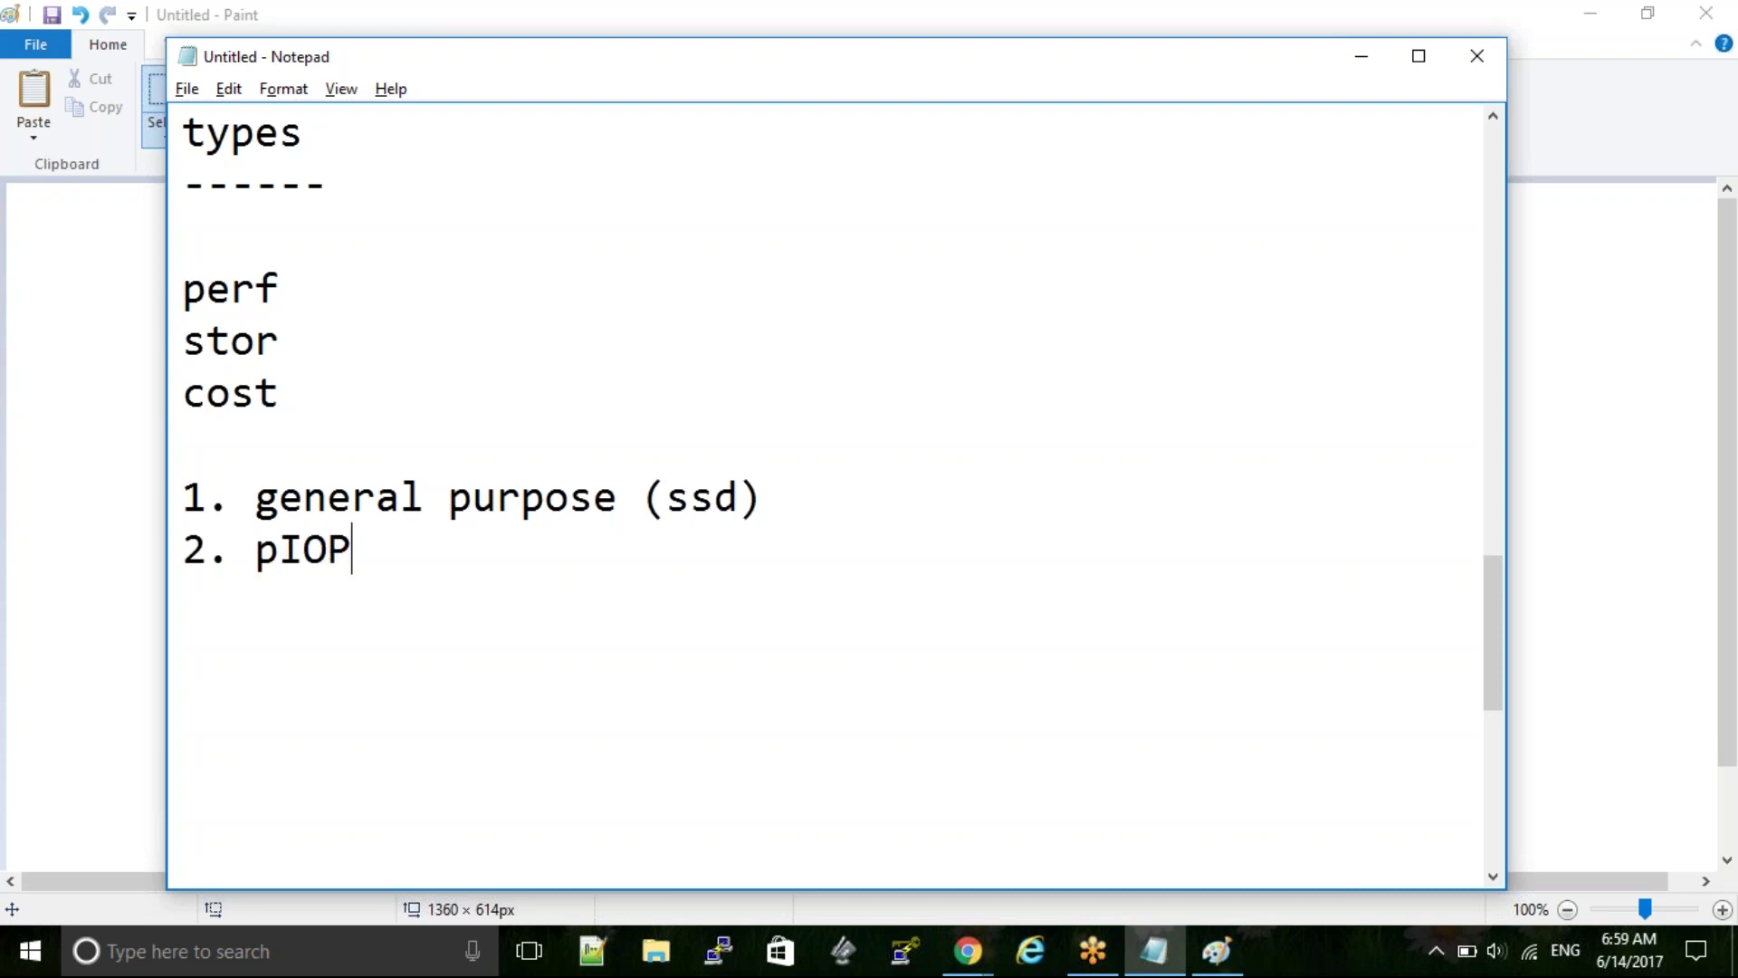
text(S (ssd))
Add "3. magnetic (tape)" as the third item of the types list, followed by blank lines
key(Return)
text(3. )
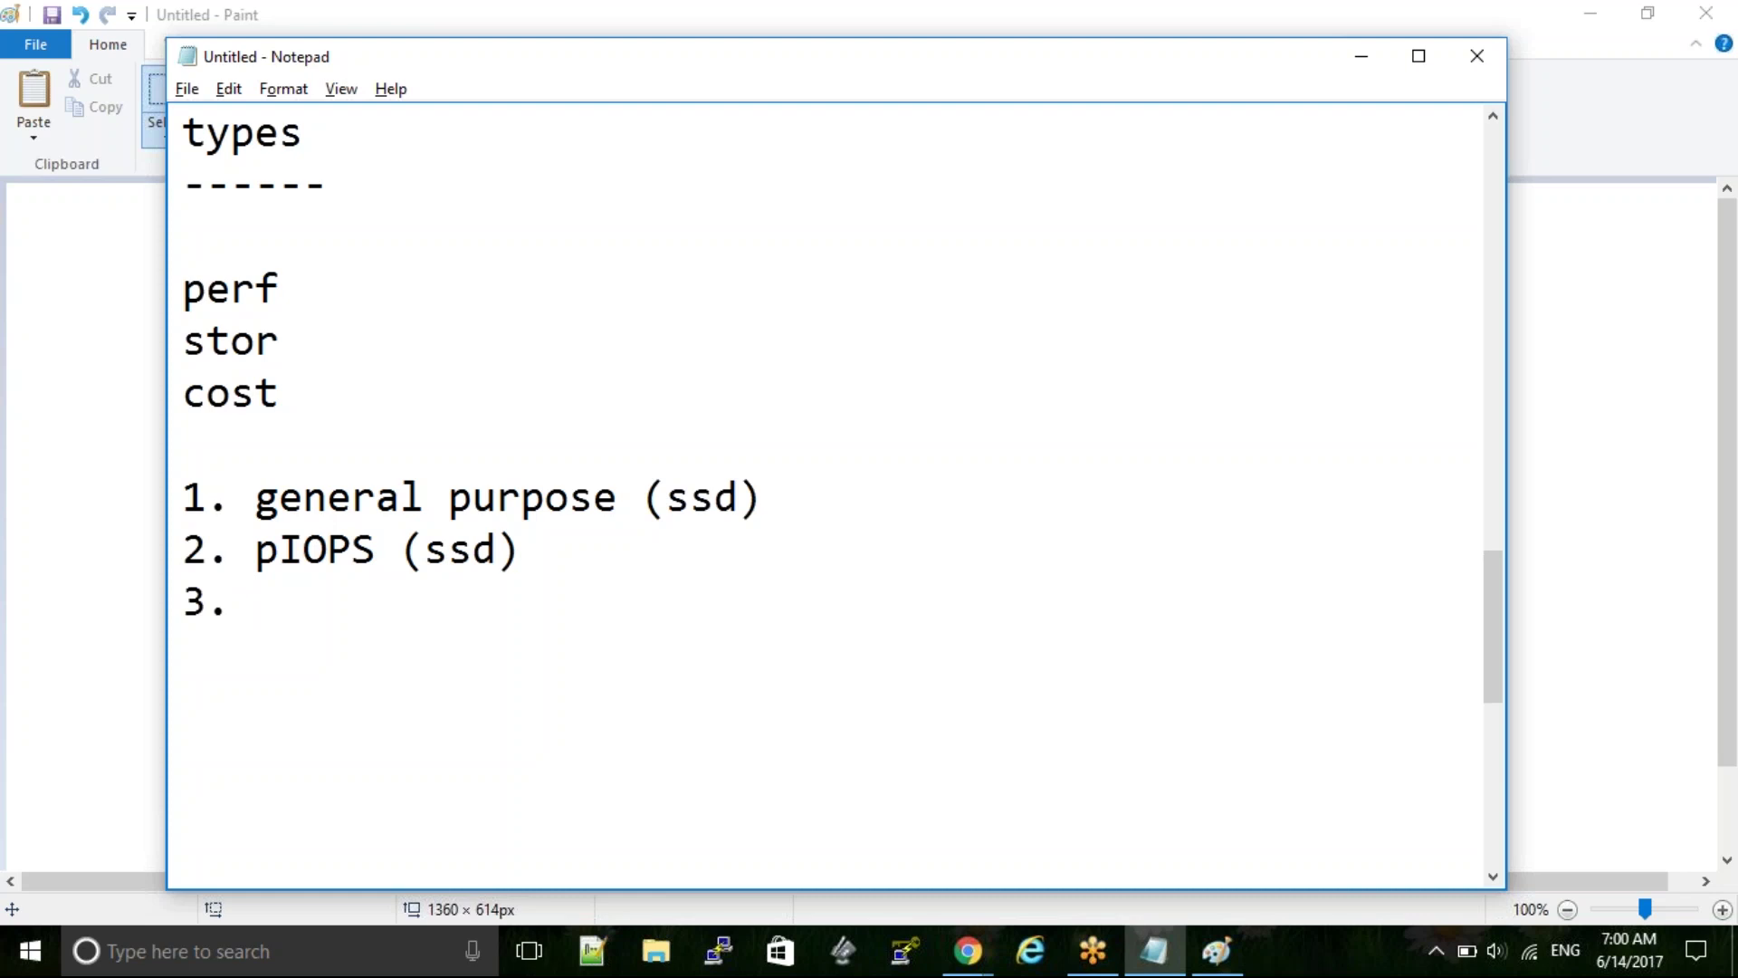
text(magnetic)
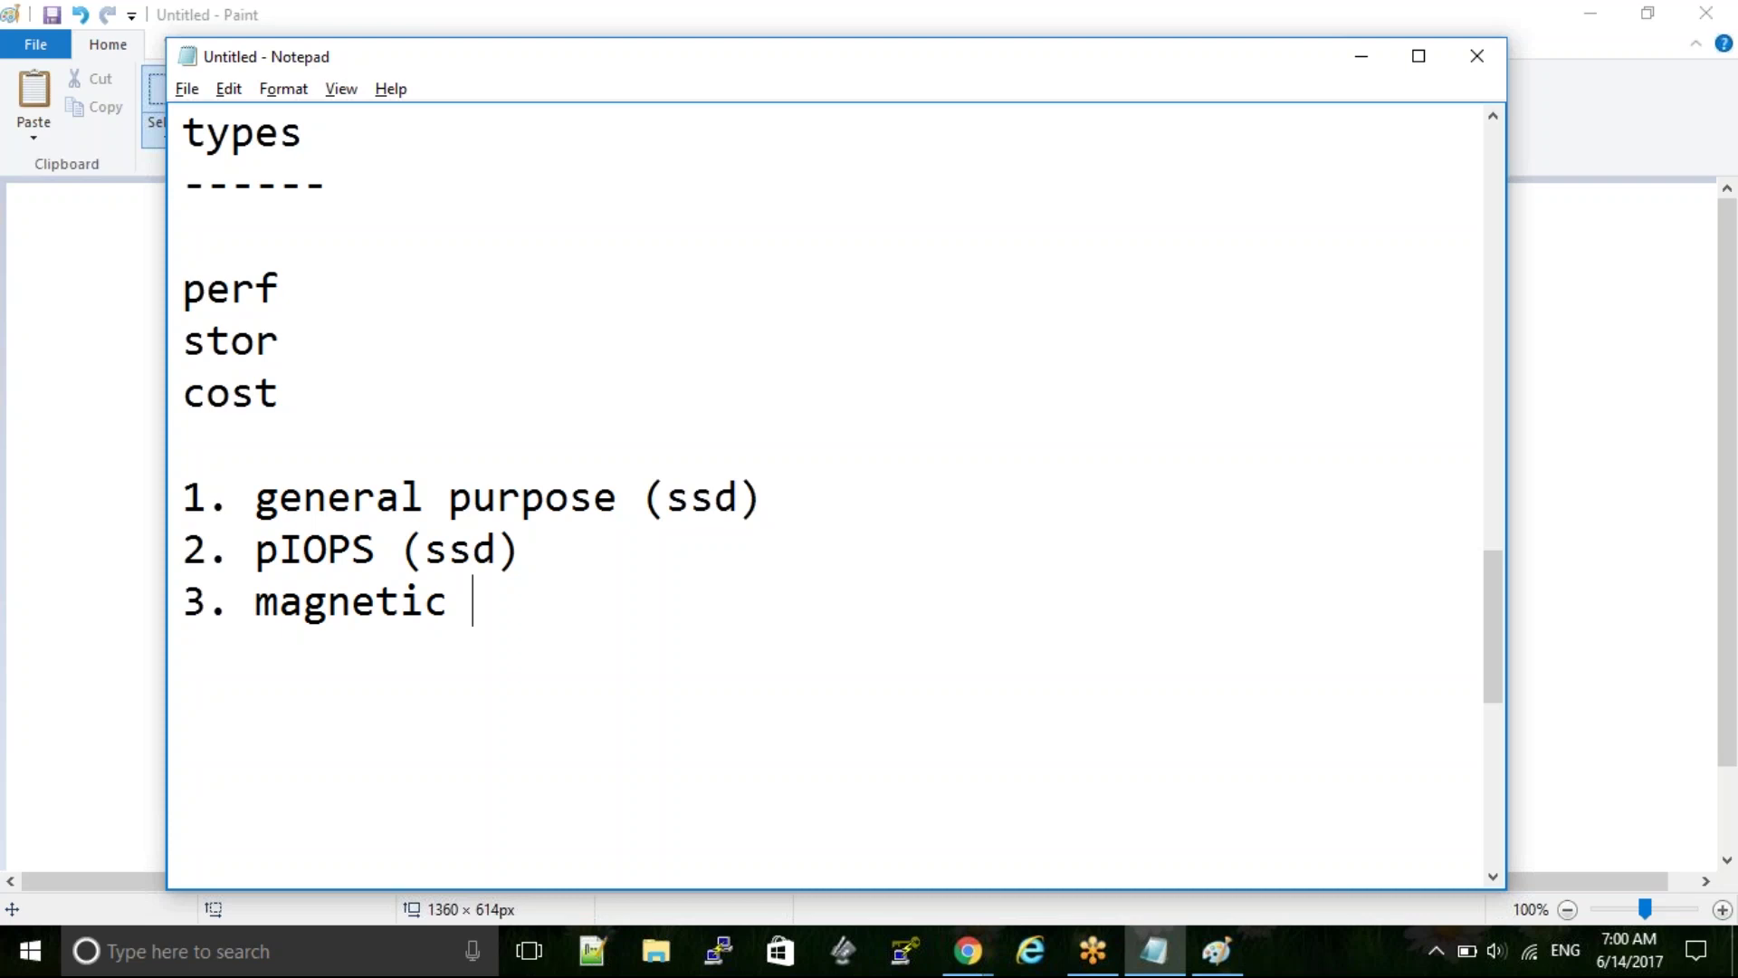
text((tape))
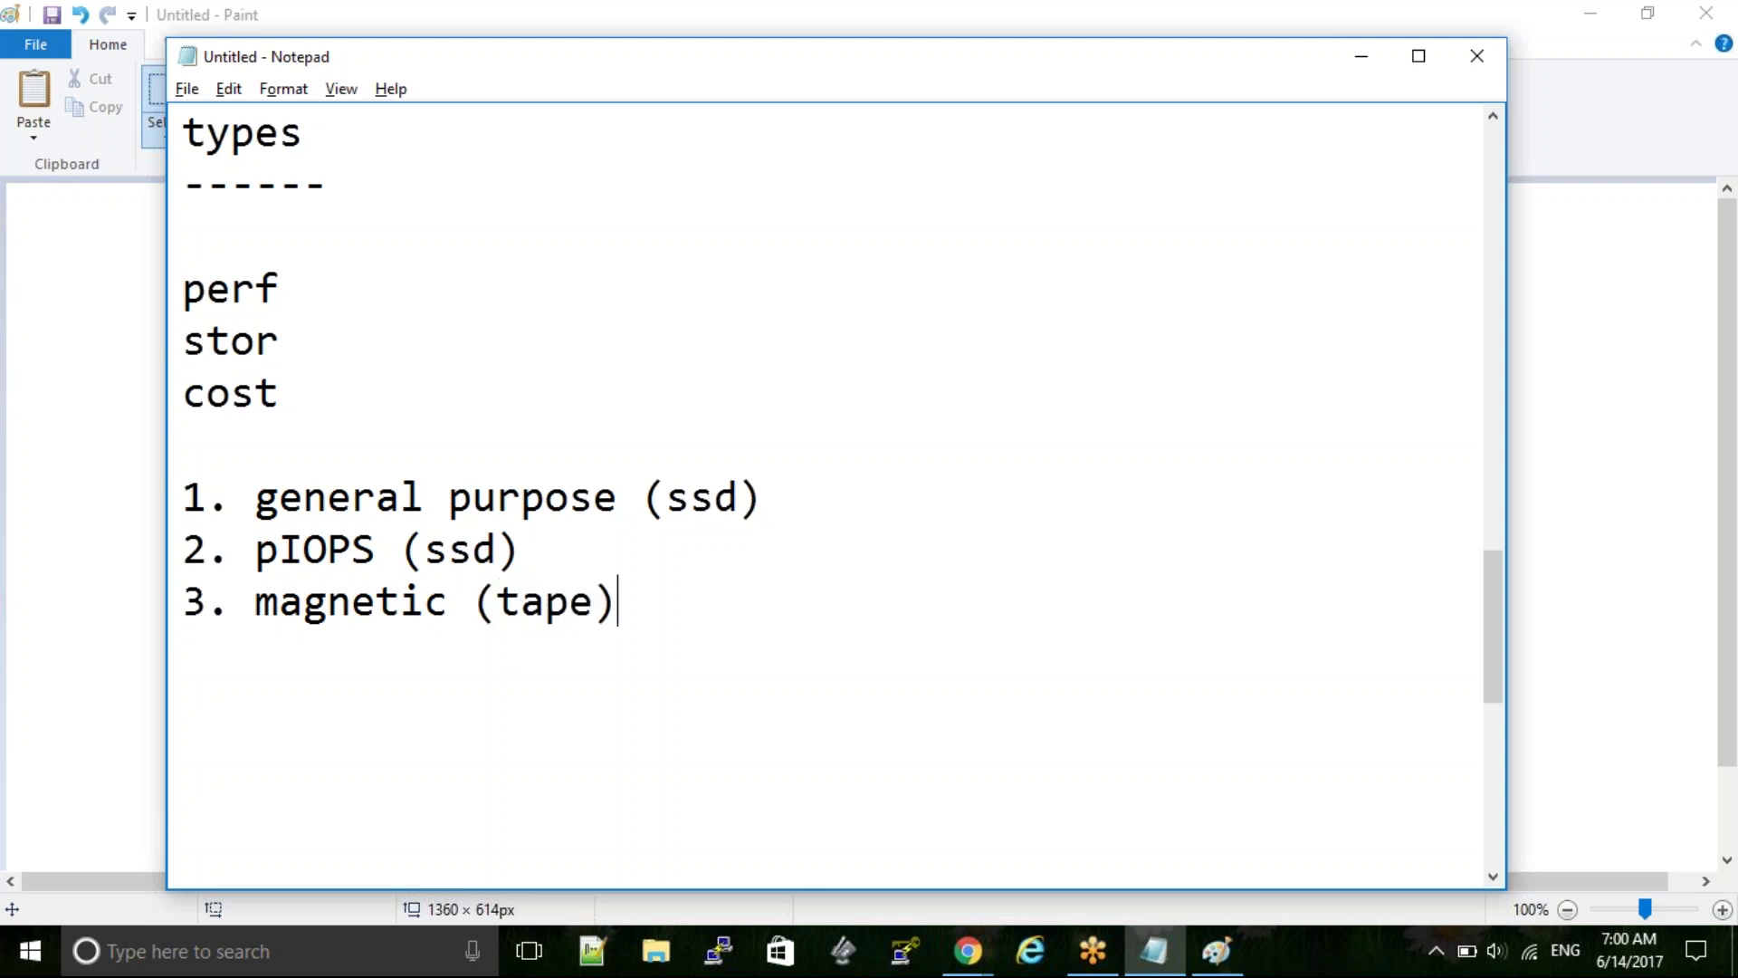
key(Return)
key(Return)
double_click(335, 493)
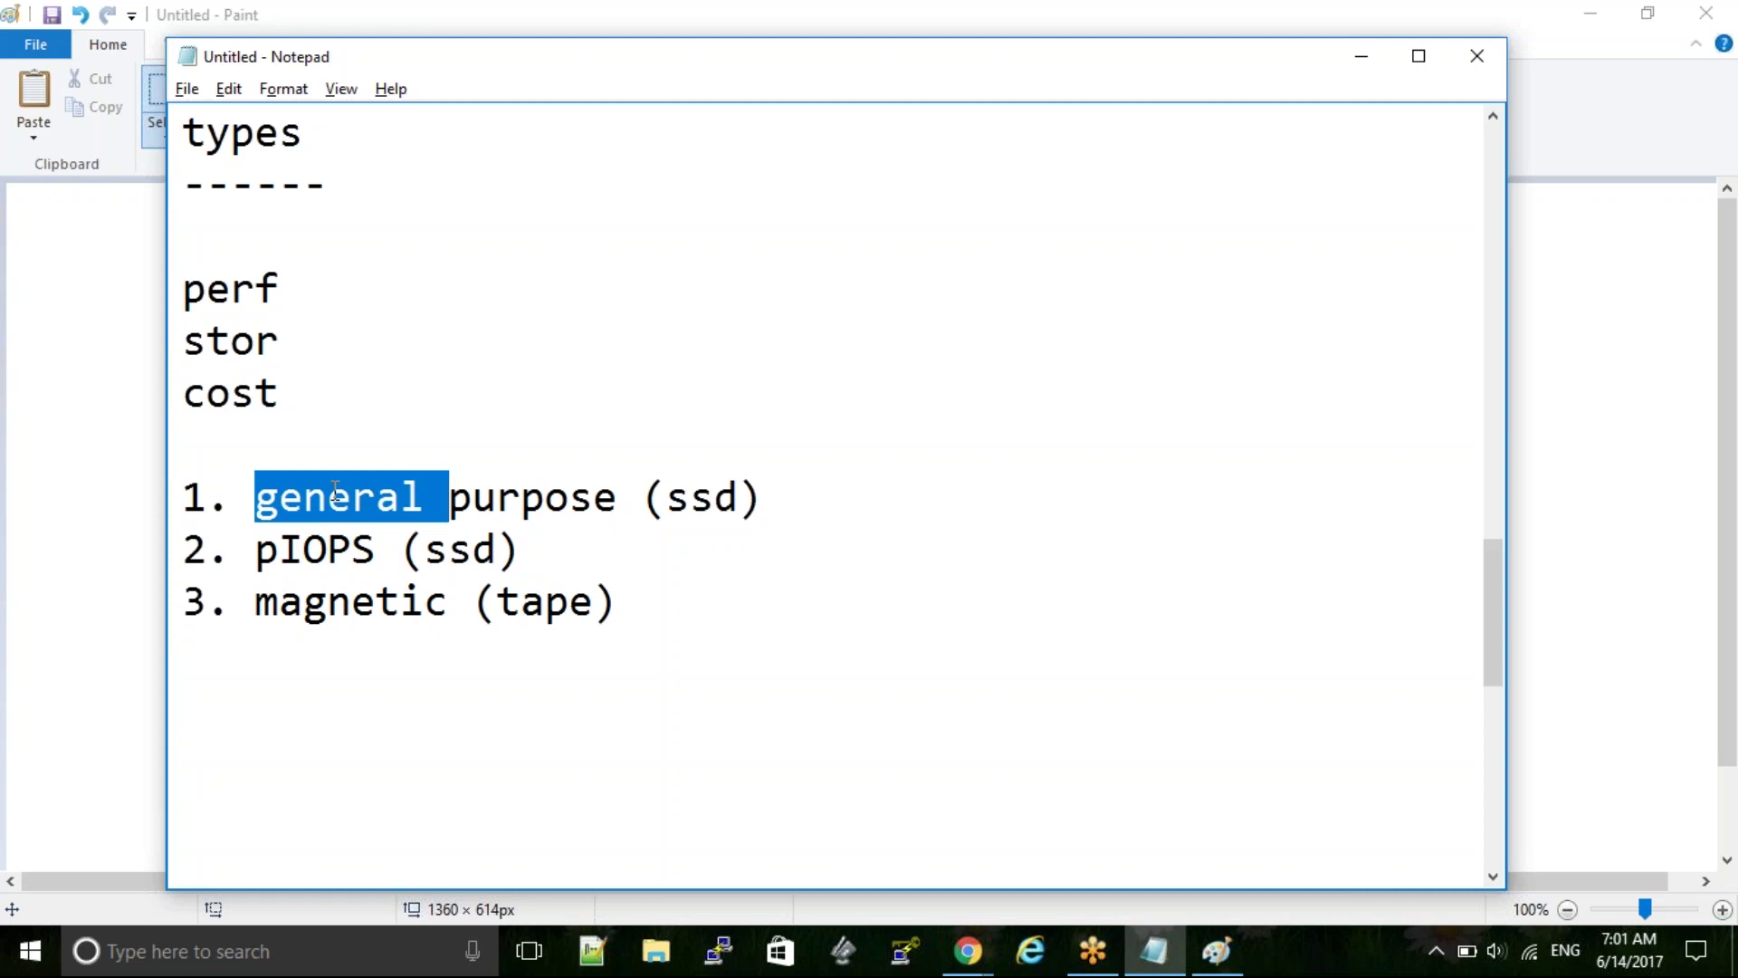
click(540, 498)
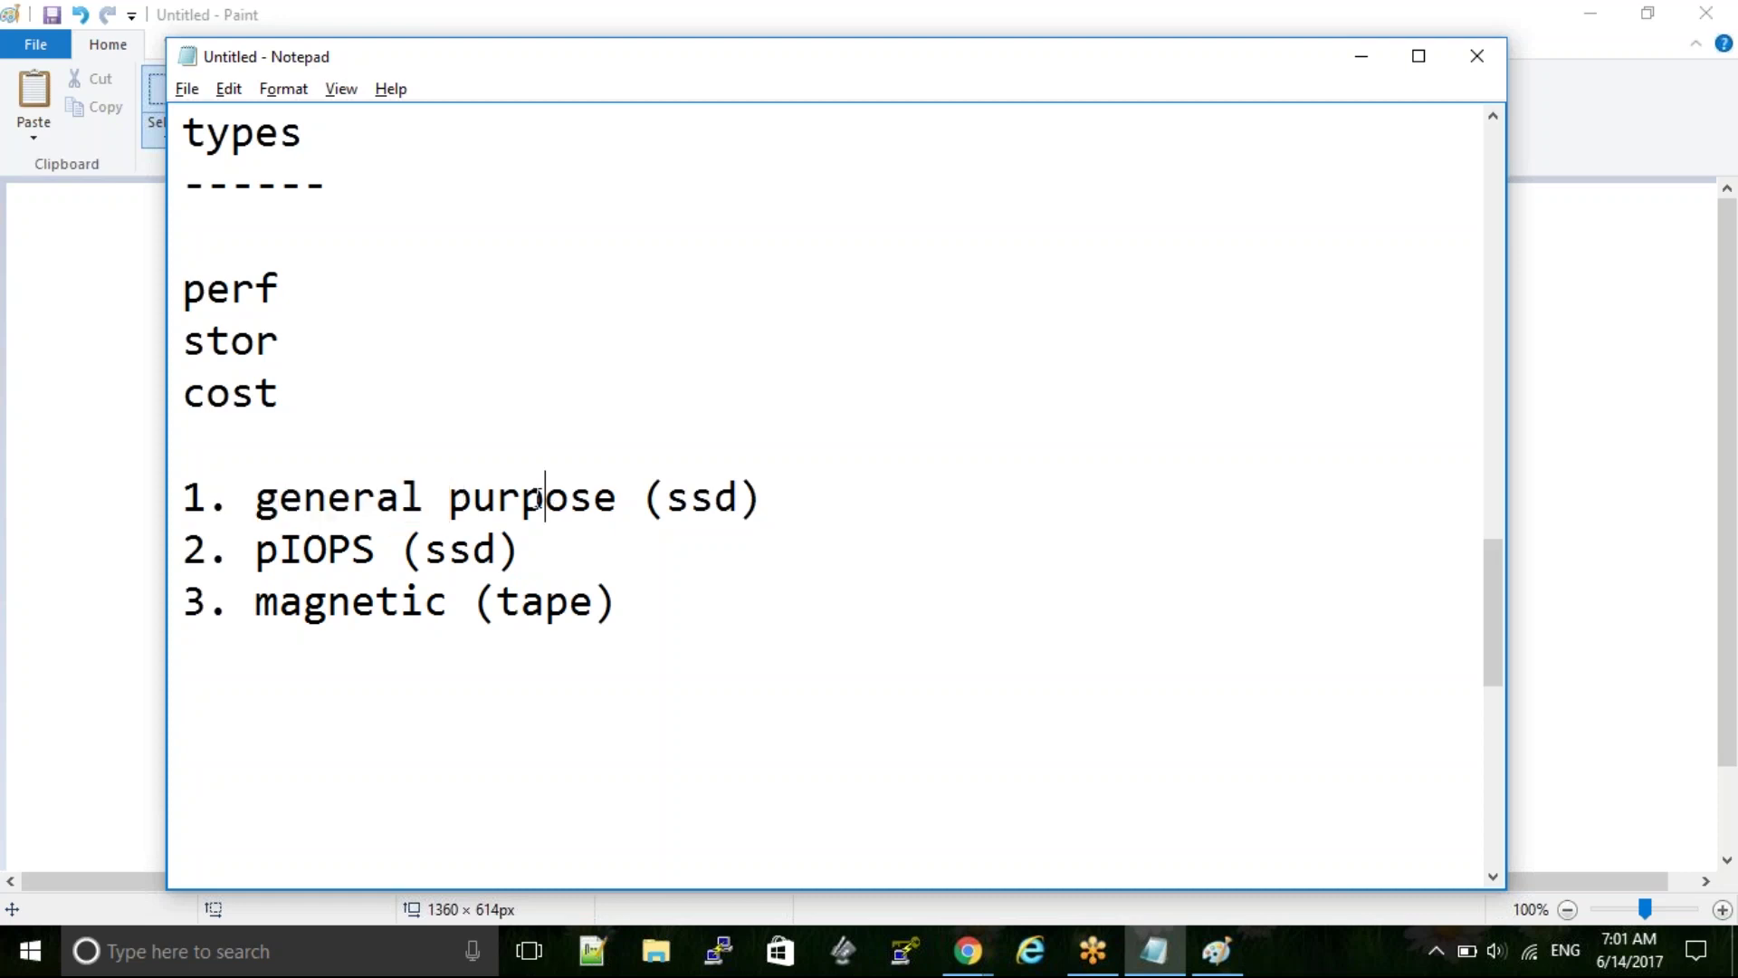
Highlight the general purpose, pIOPS and magnetic entries of the types list one after another for review
double_click(537, 498)
double_click(316, 495)
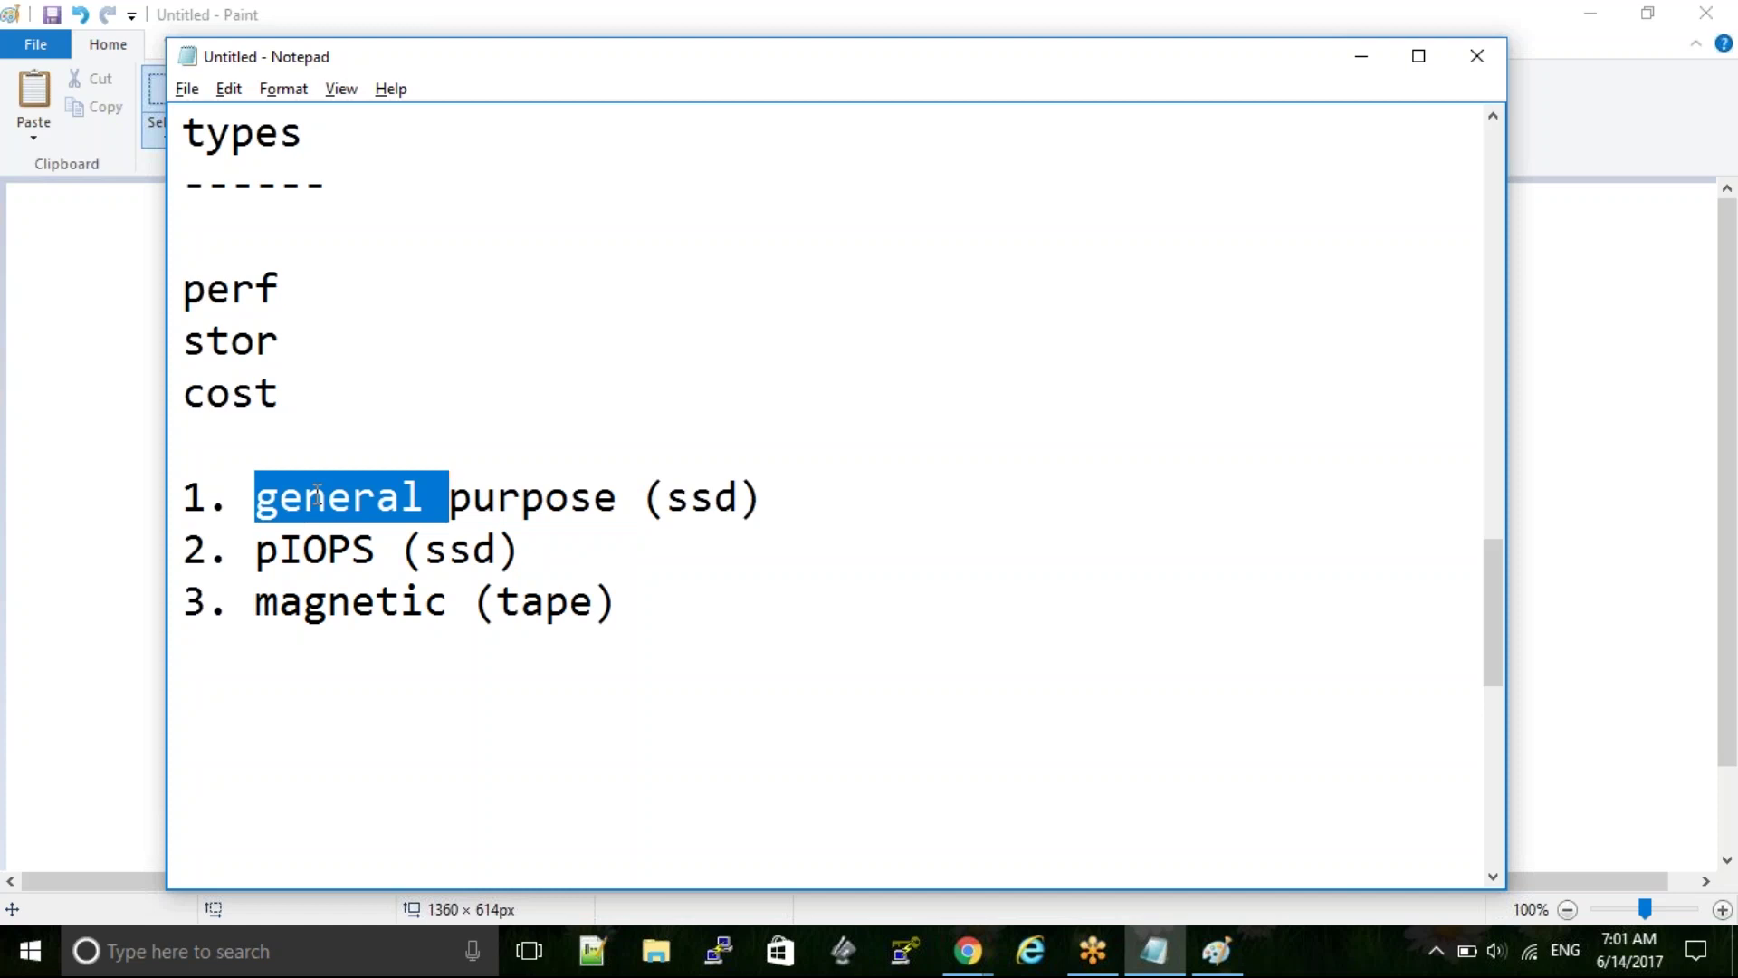
double_click(451, 497)
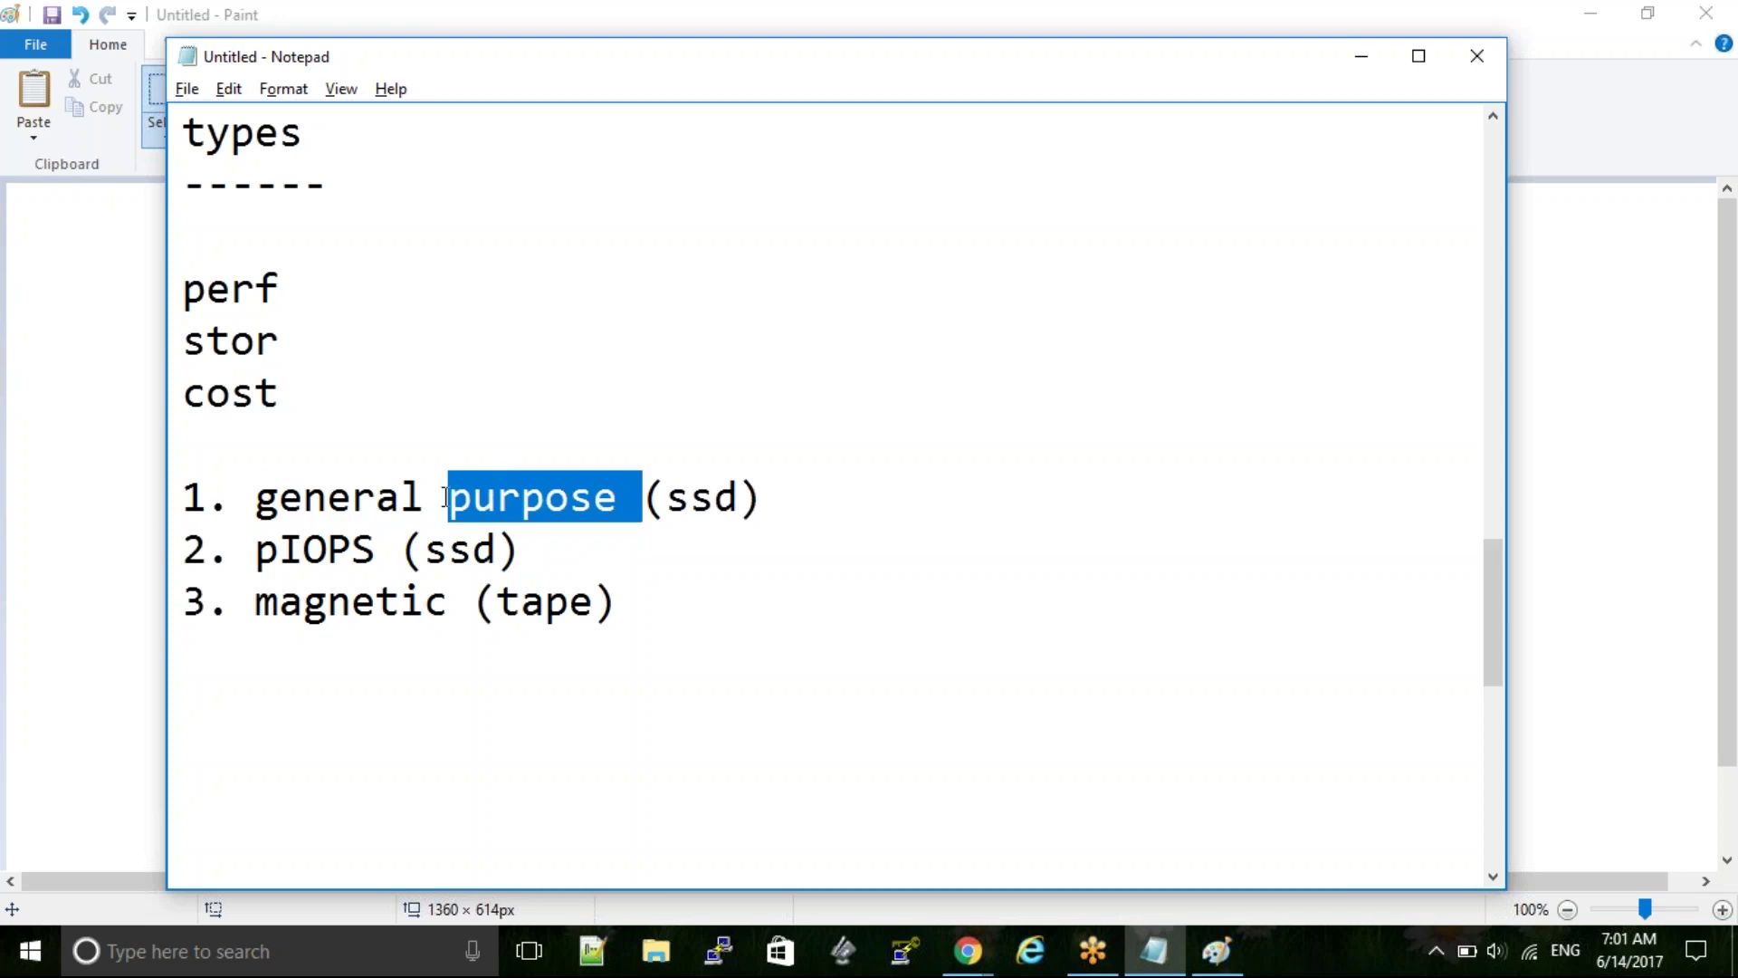
click(362, 500)
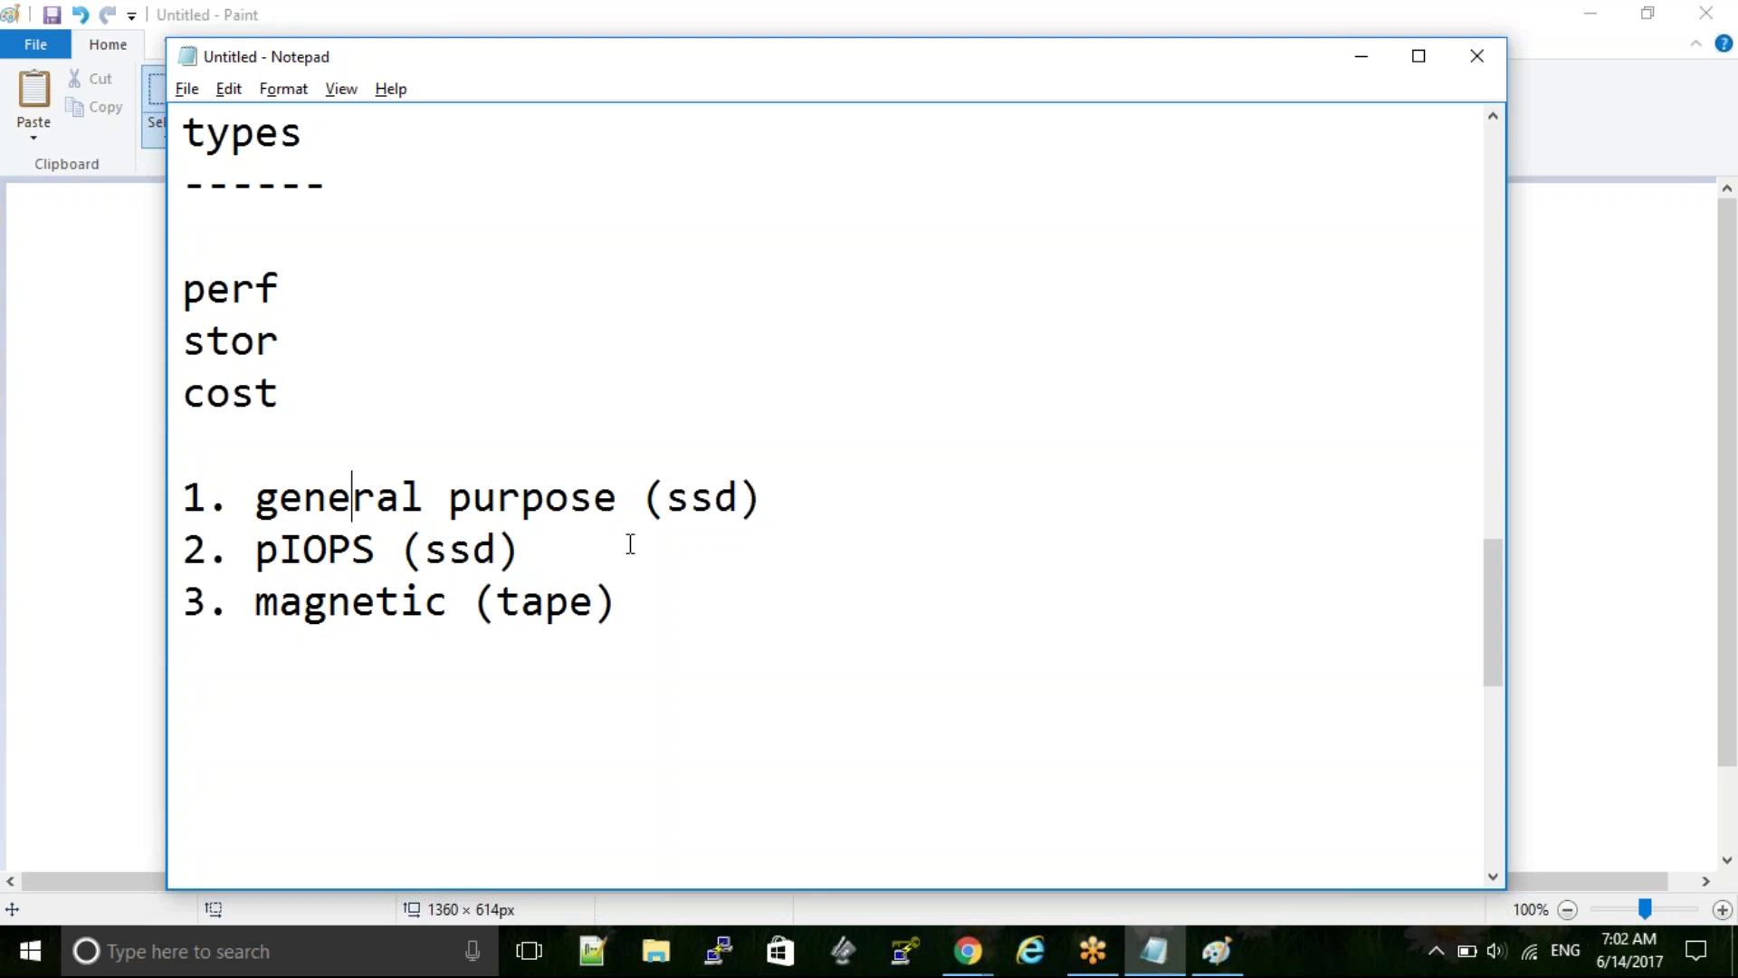
click(790, 494)
double_click(296, 556)
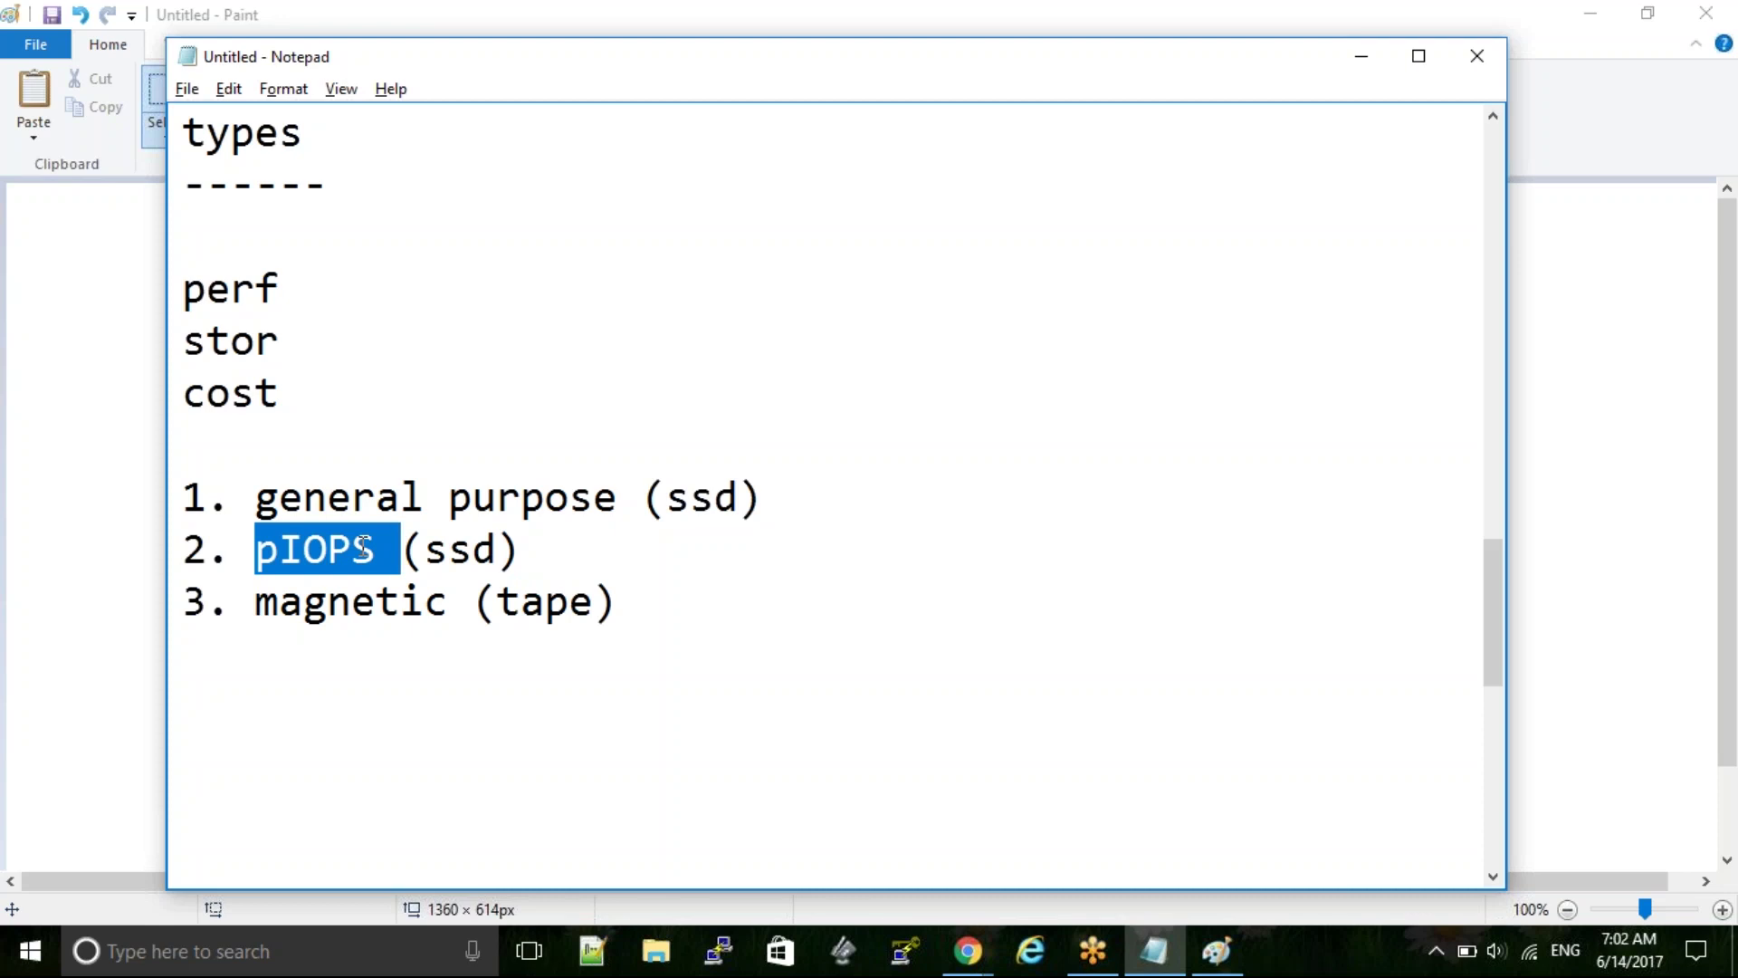
double_click(362, 599)
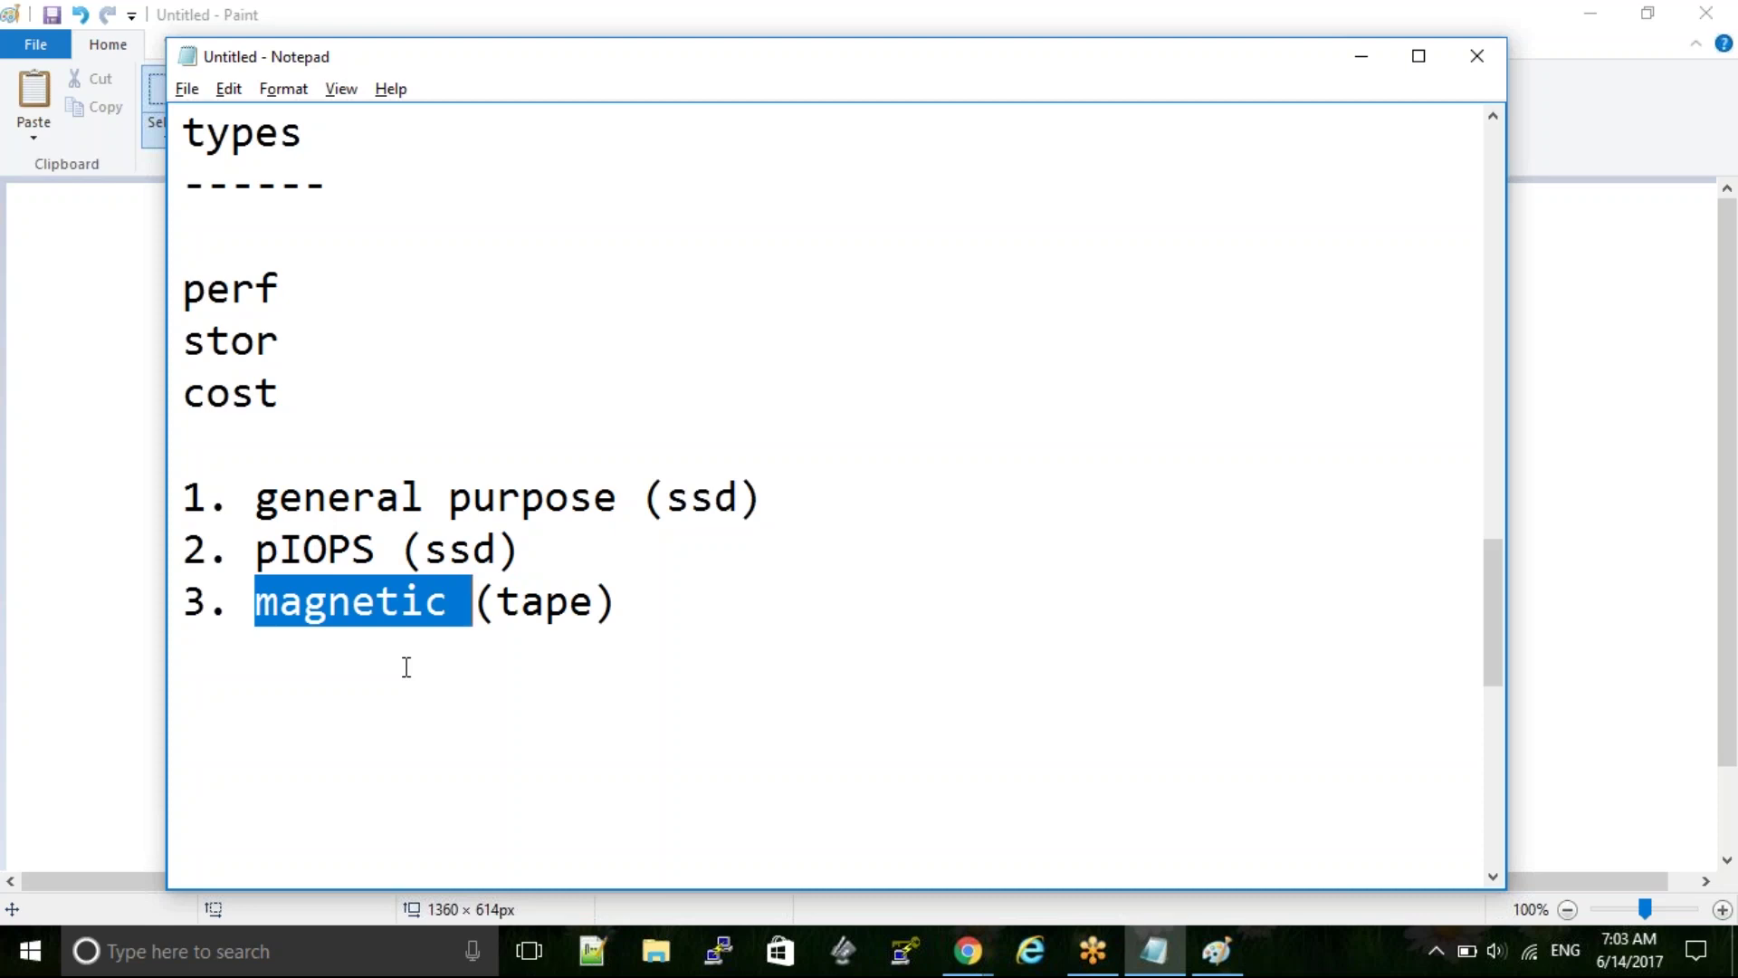
Add a "features" heading underlined with dashes below the types list, leaving a blank line above it
click(204, 703)
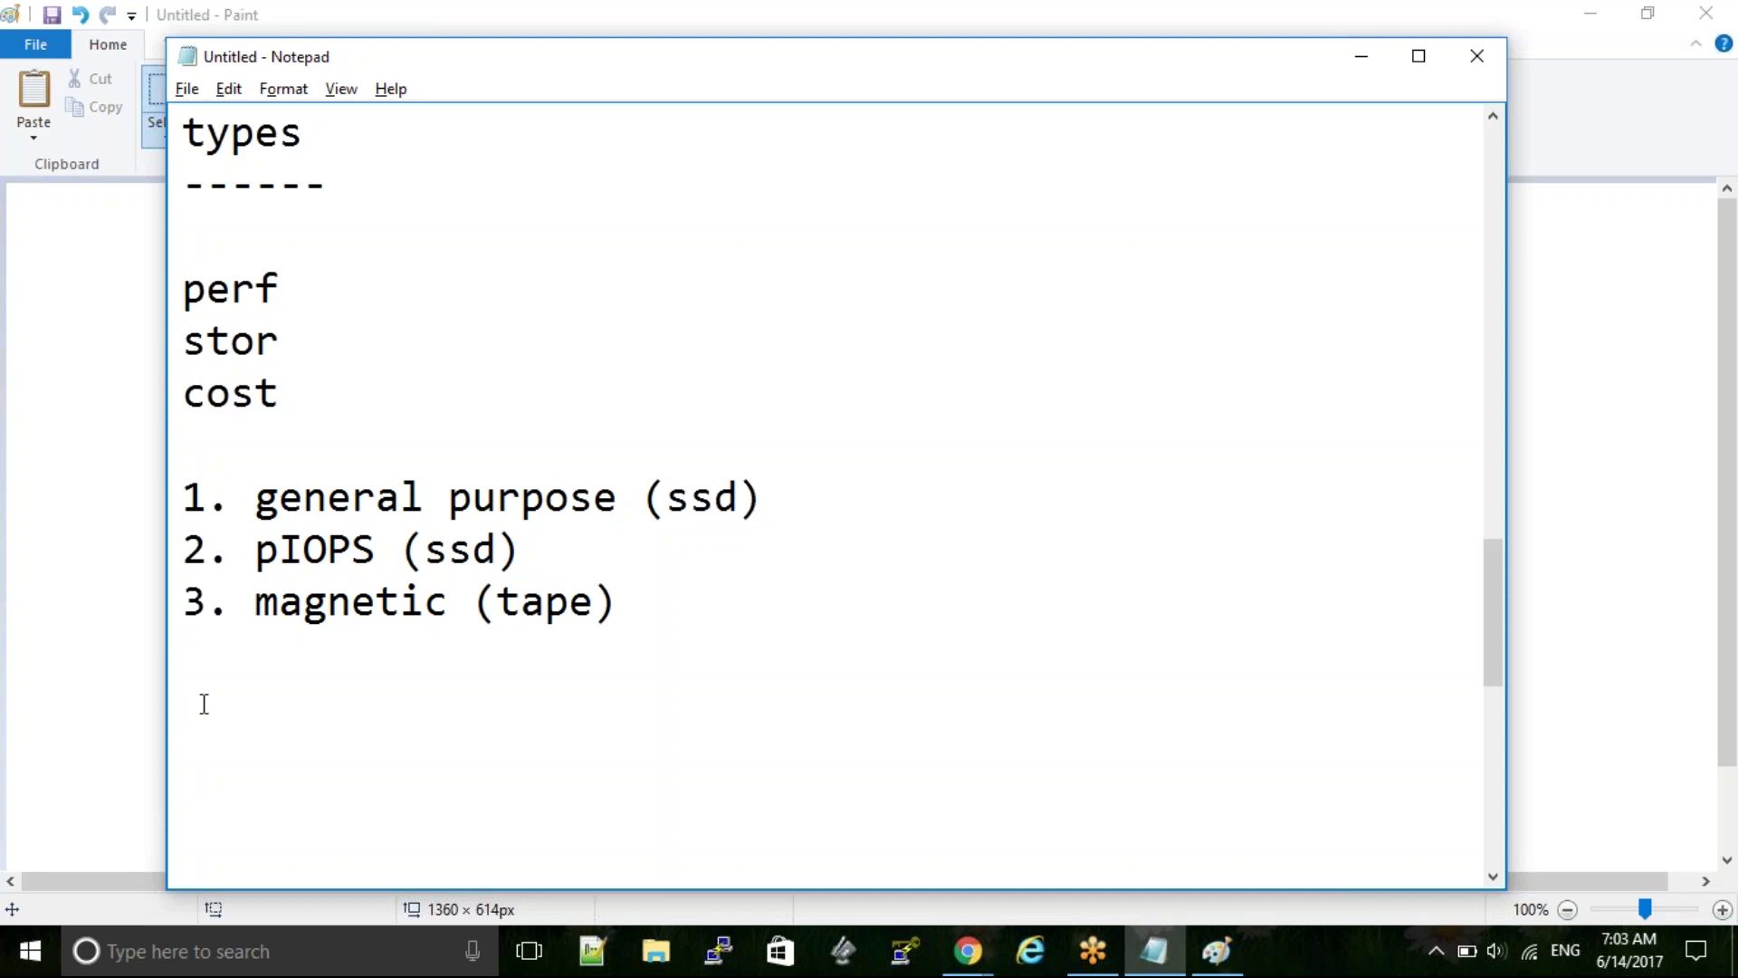
text(features)
key(Return)
text(---------)
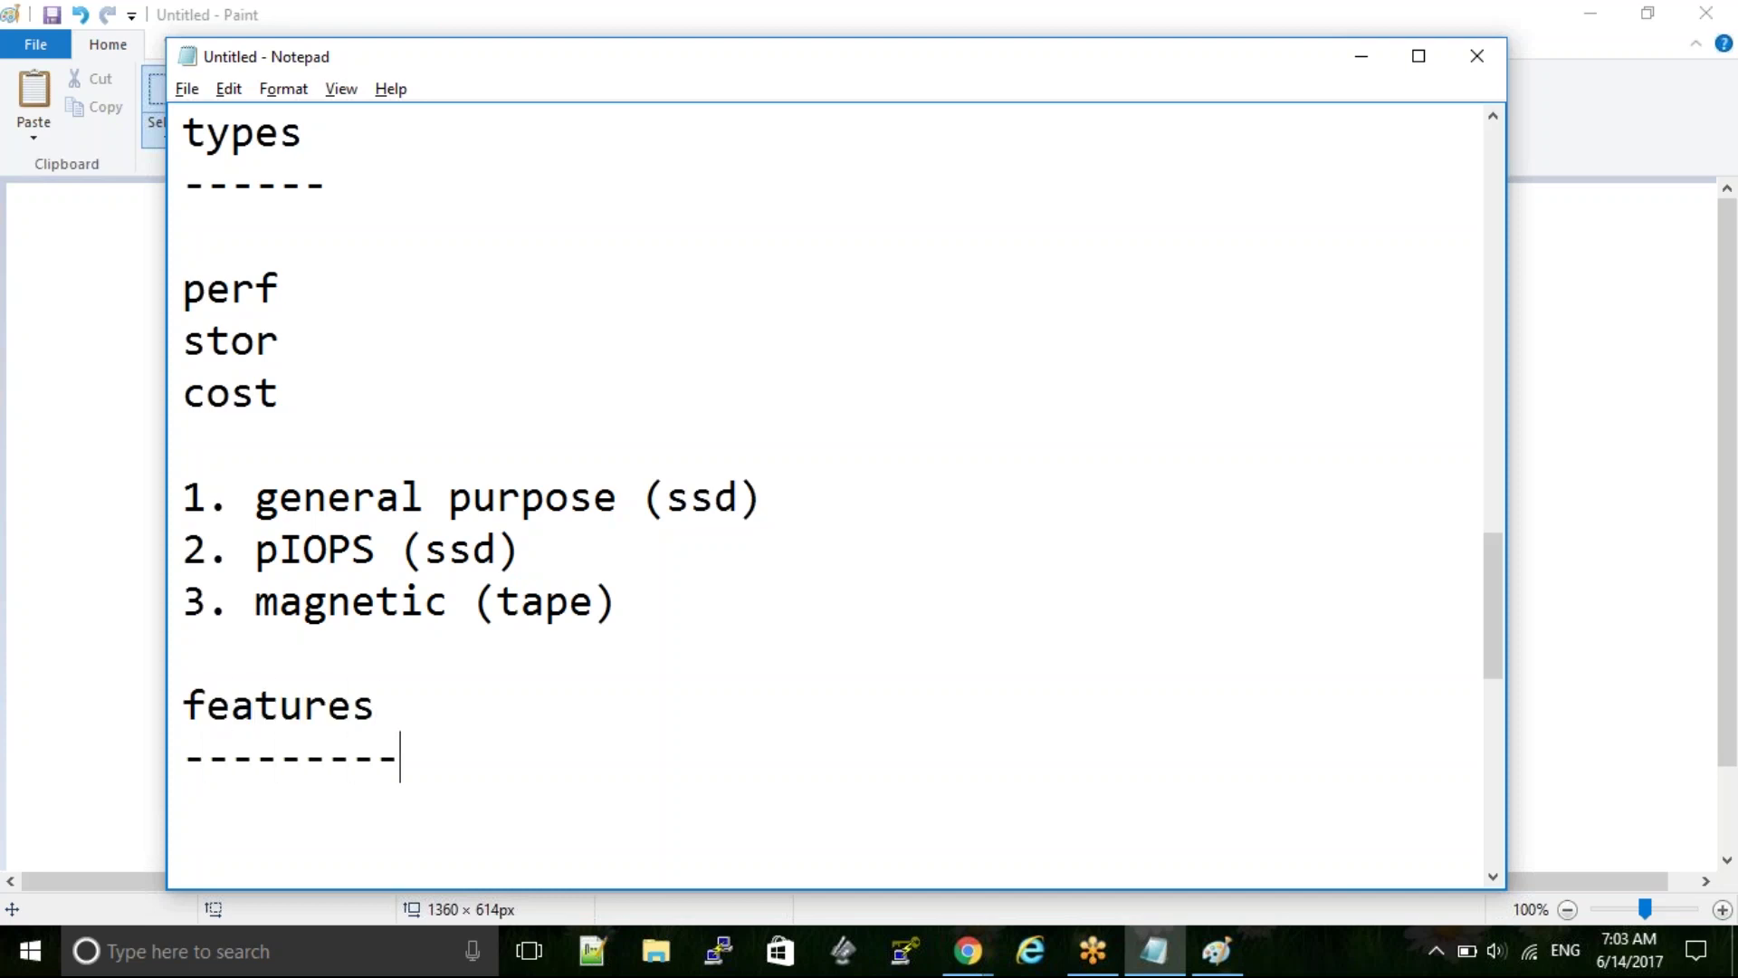
key(Return)
key(Return)
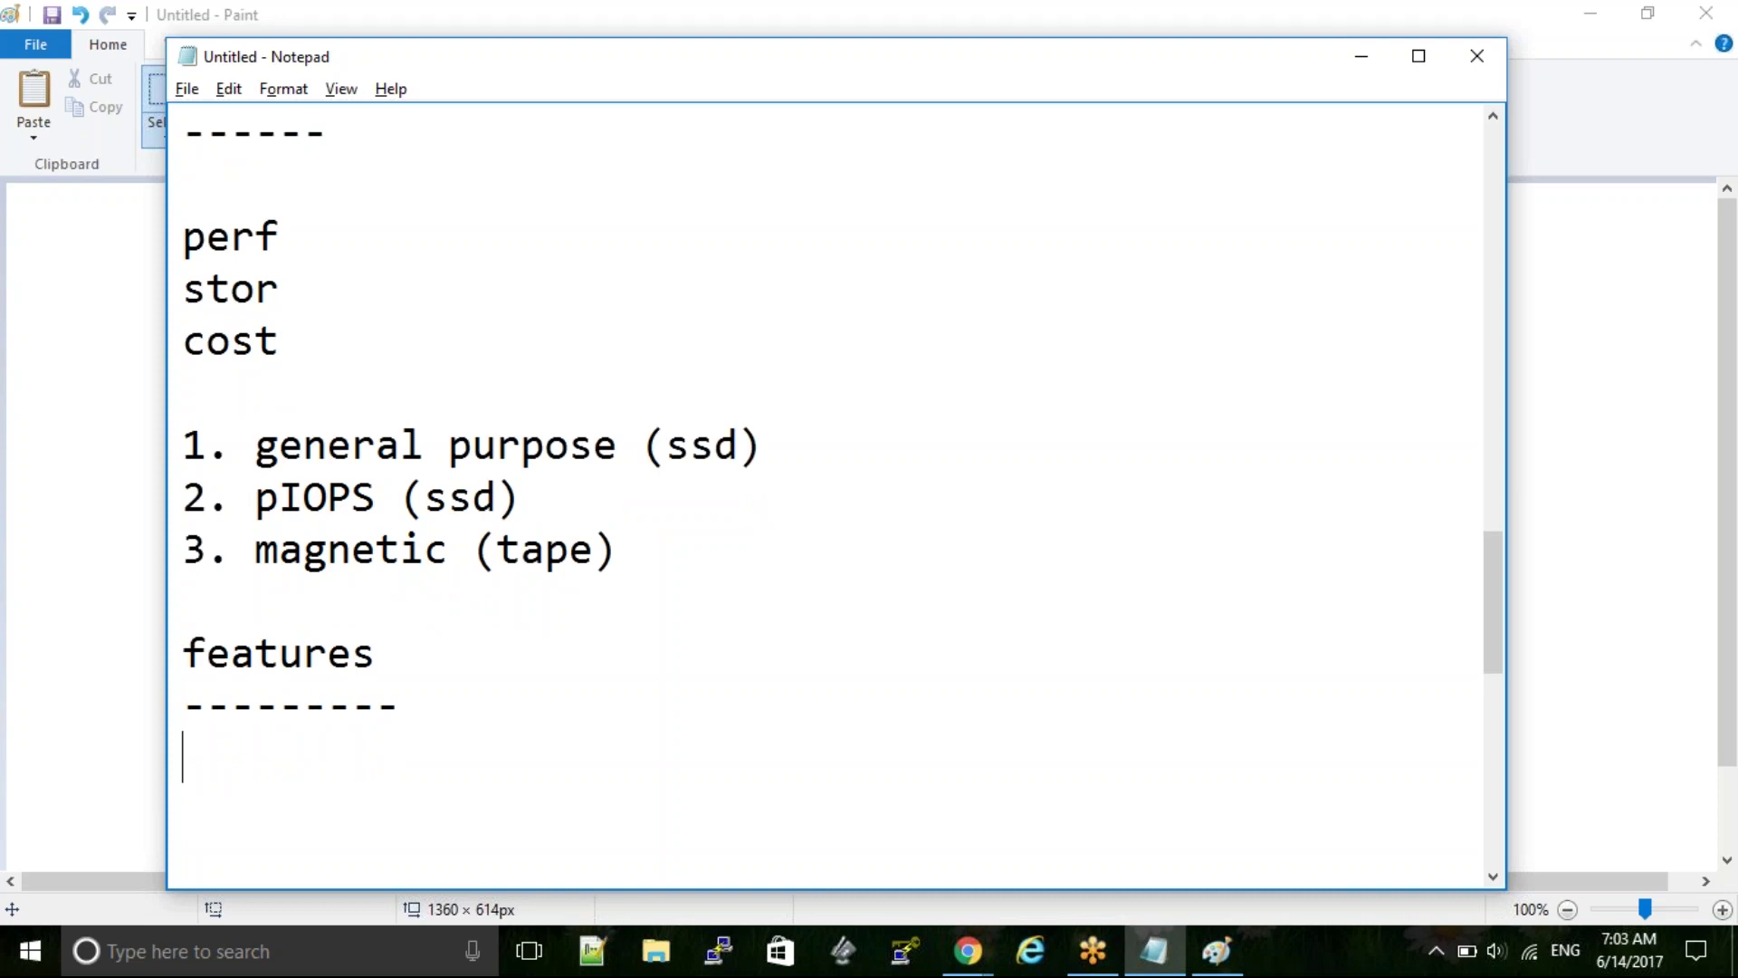
Add "* snapshot" as the first features bullet, followed by a blank line, and review the Paint diagram before returning to Notepad
text(* snapshot)
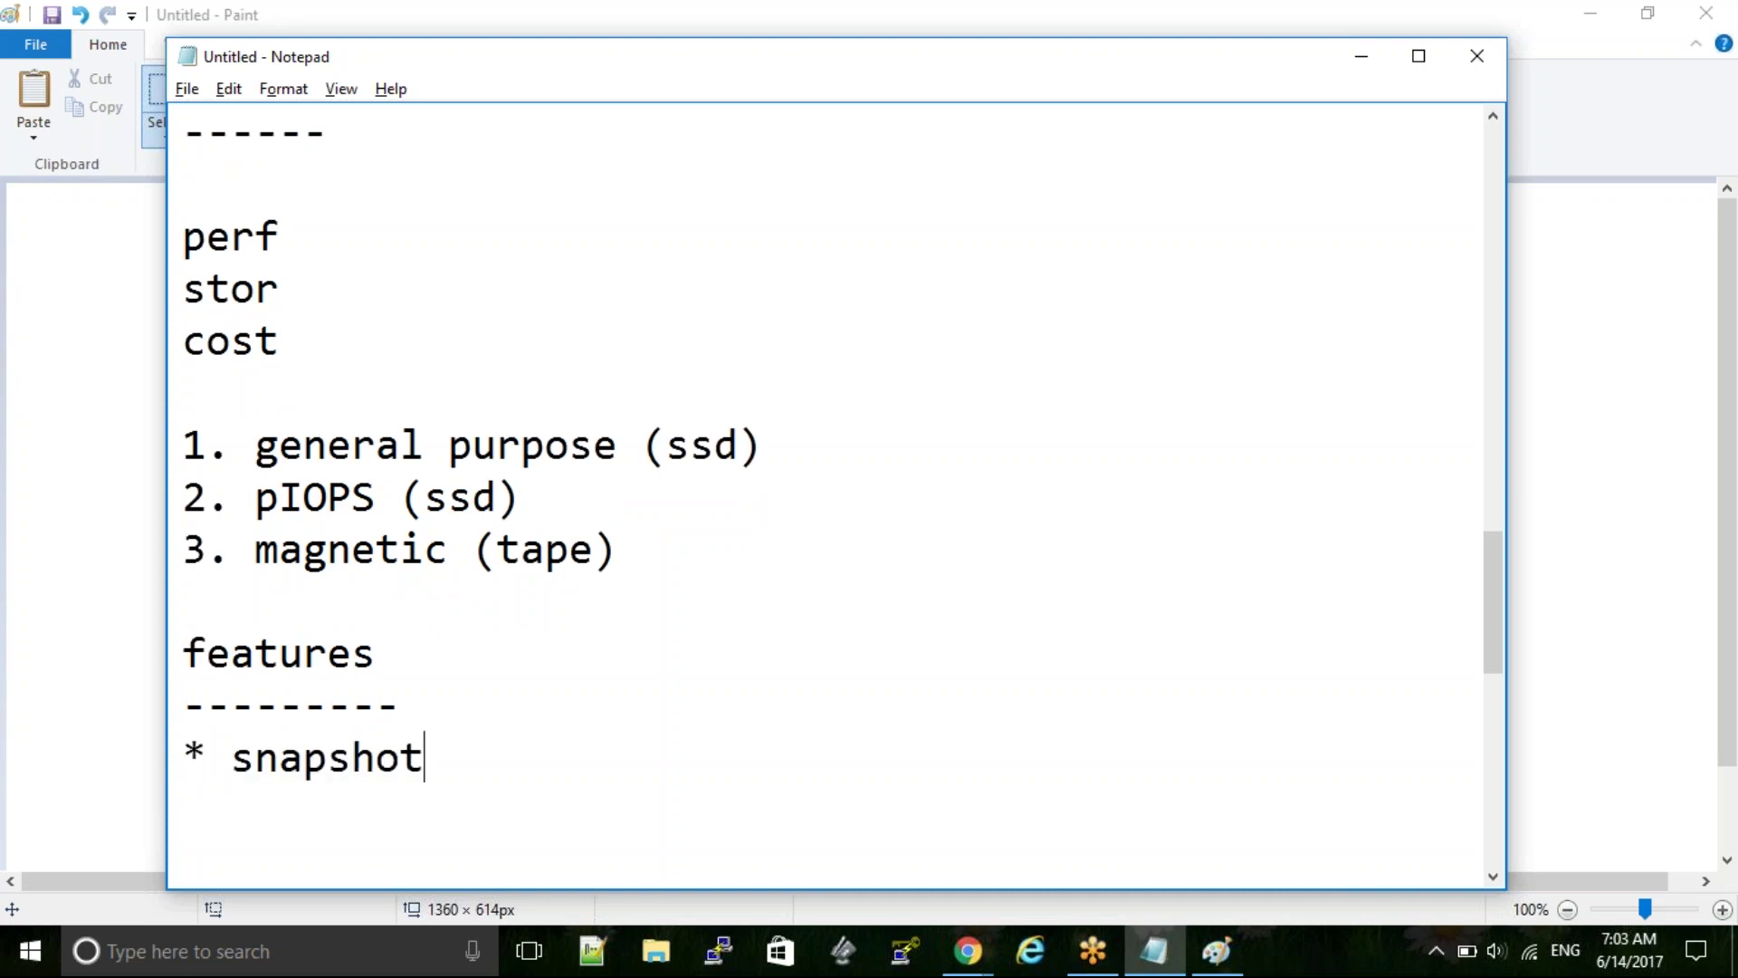
key(Return)
key(Return)
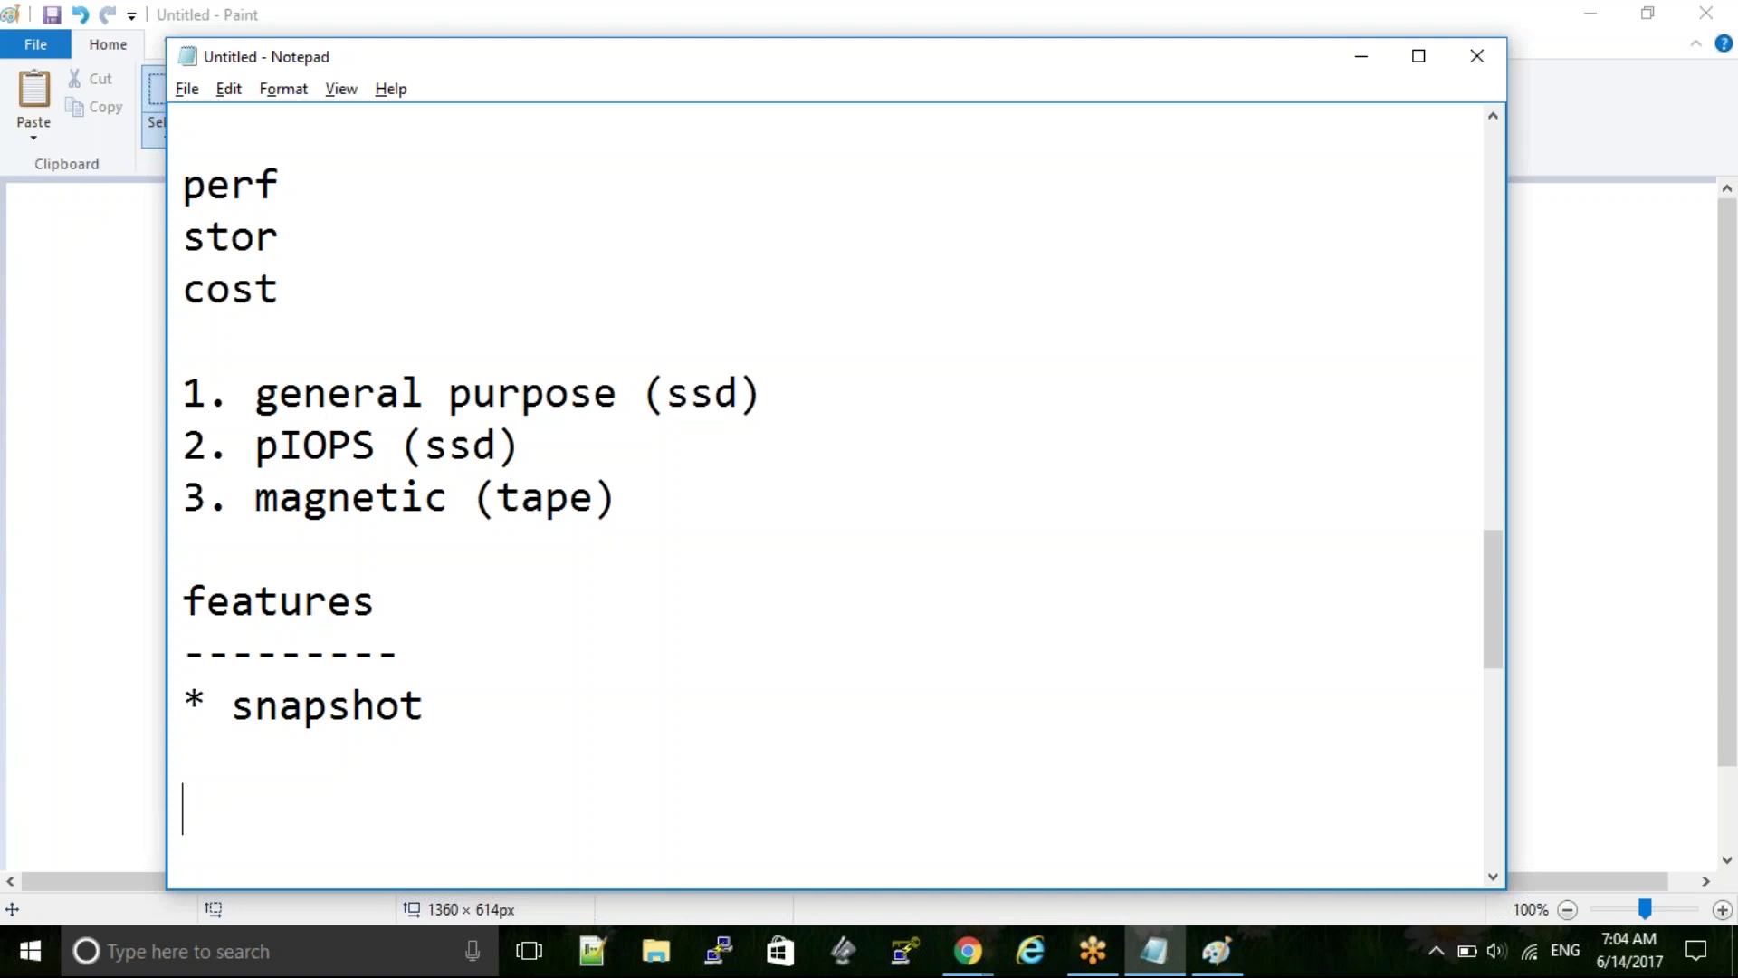
key(alt+Tab)
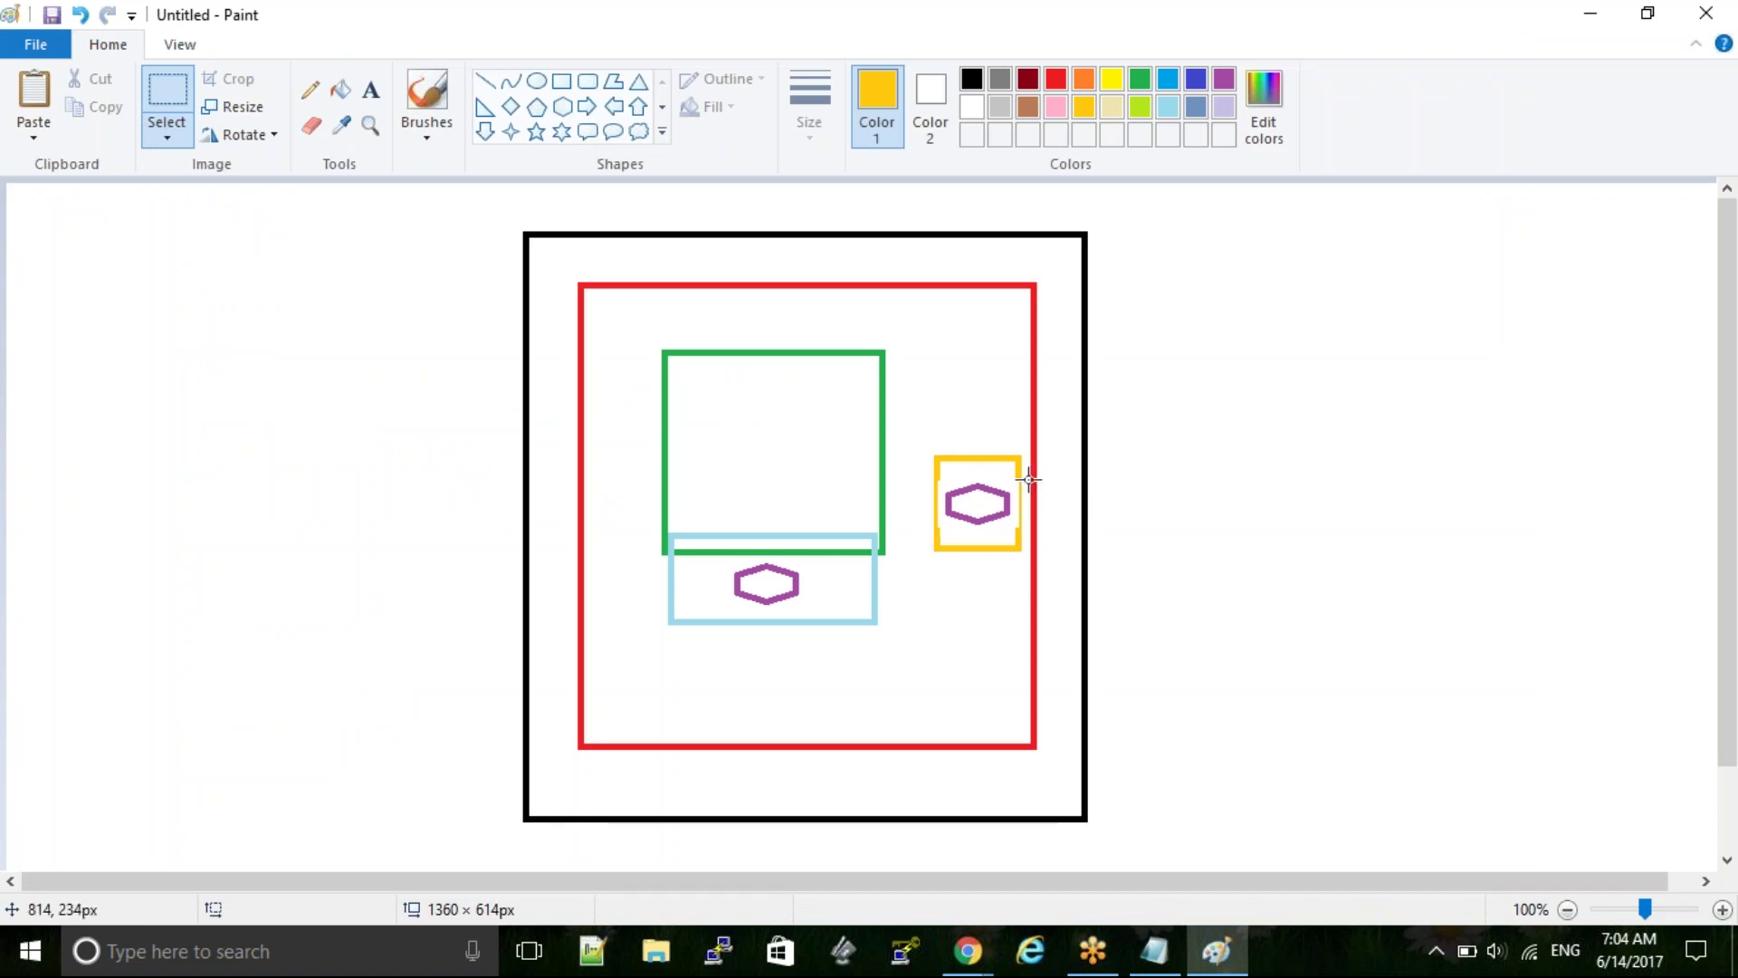
key(alt+Tab)
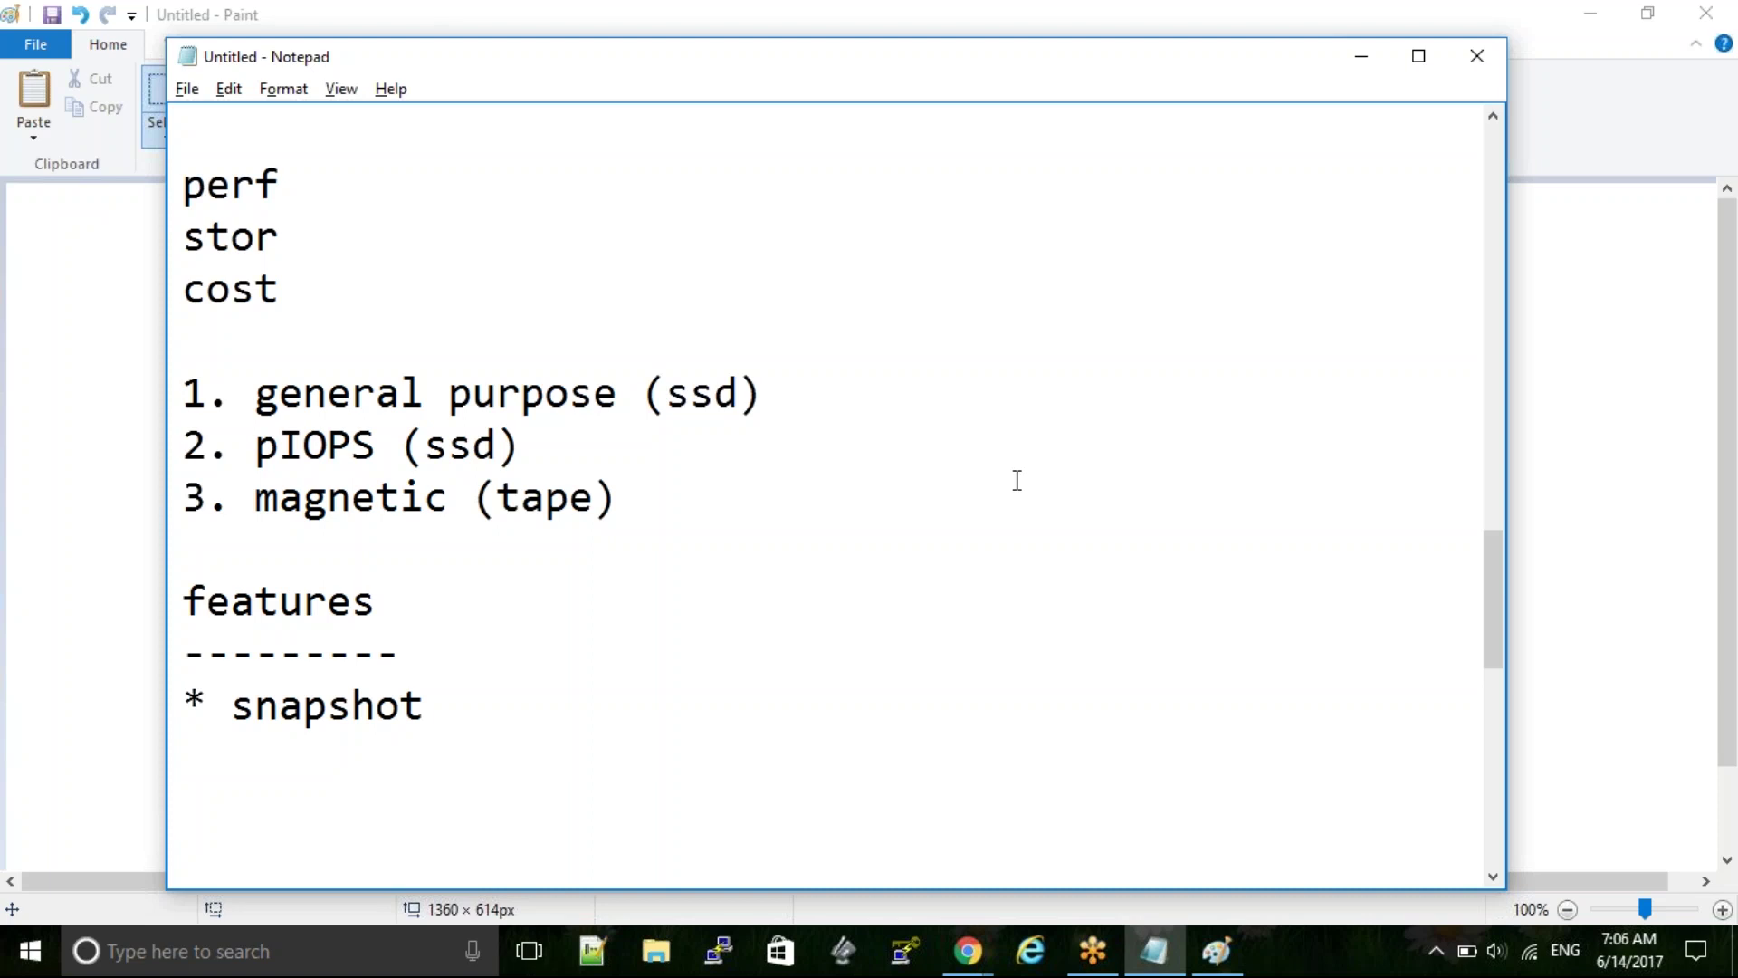
Add "* ebs-optimized inst" as the second features bullet, followed by a blank line
text(* ebs)
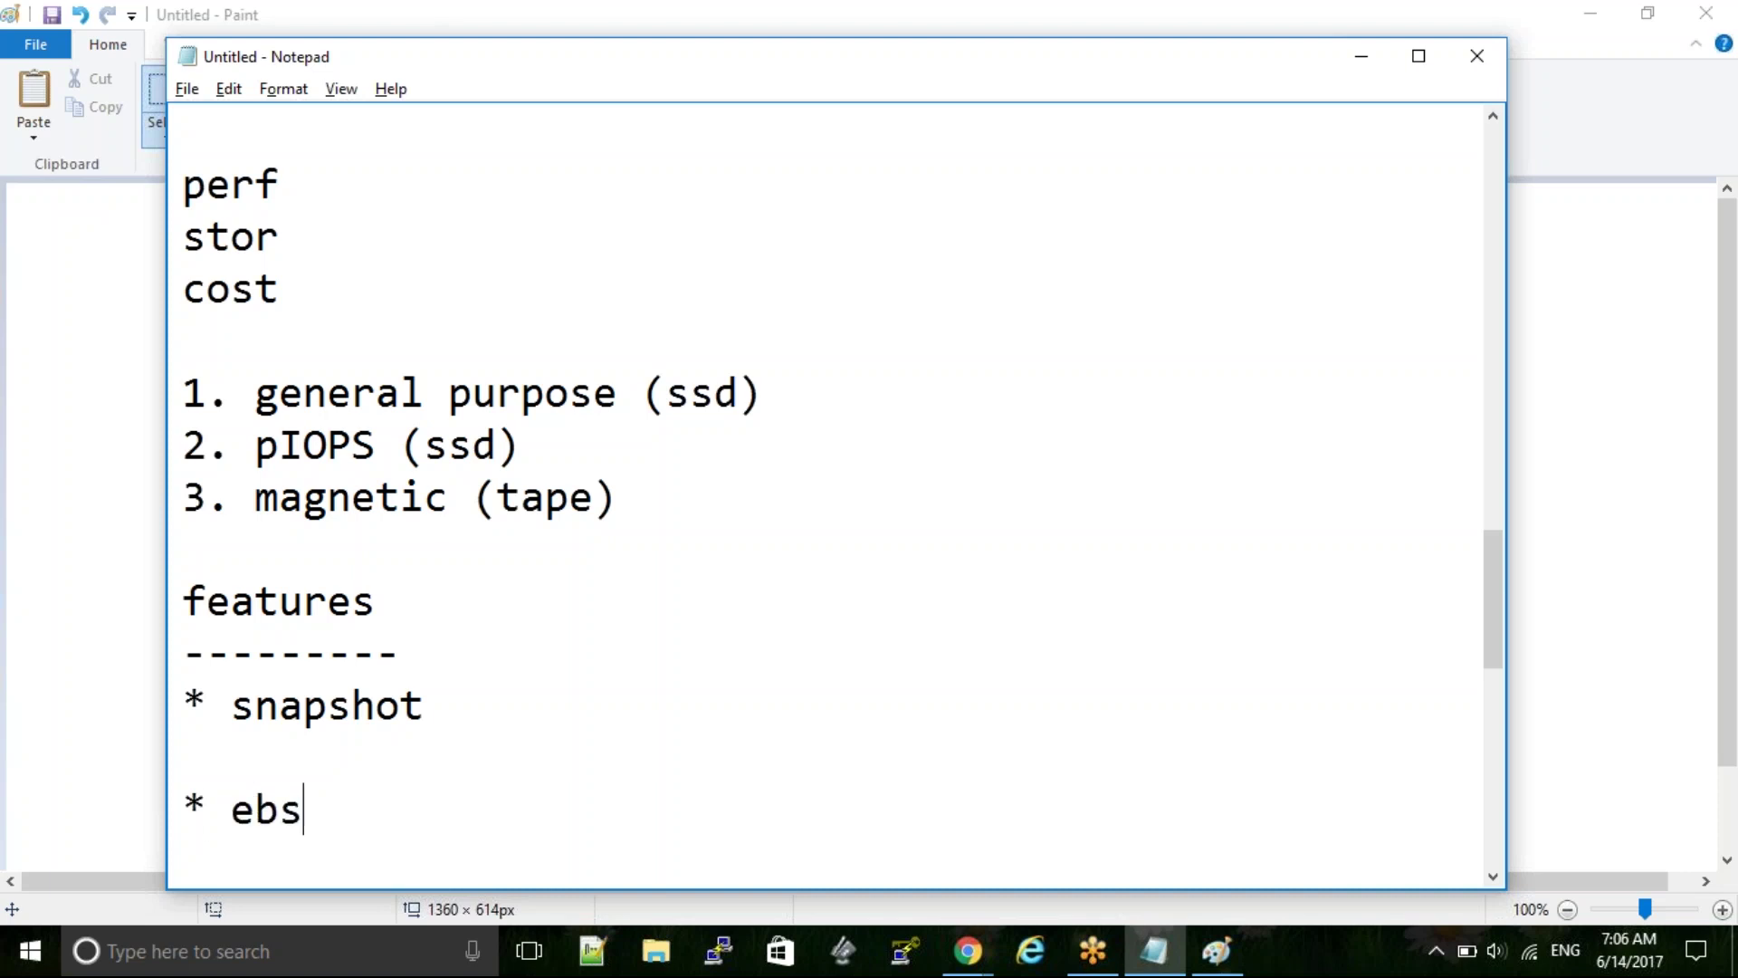
text(-optimized )
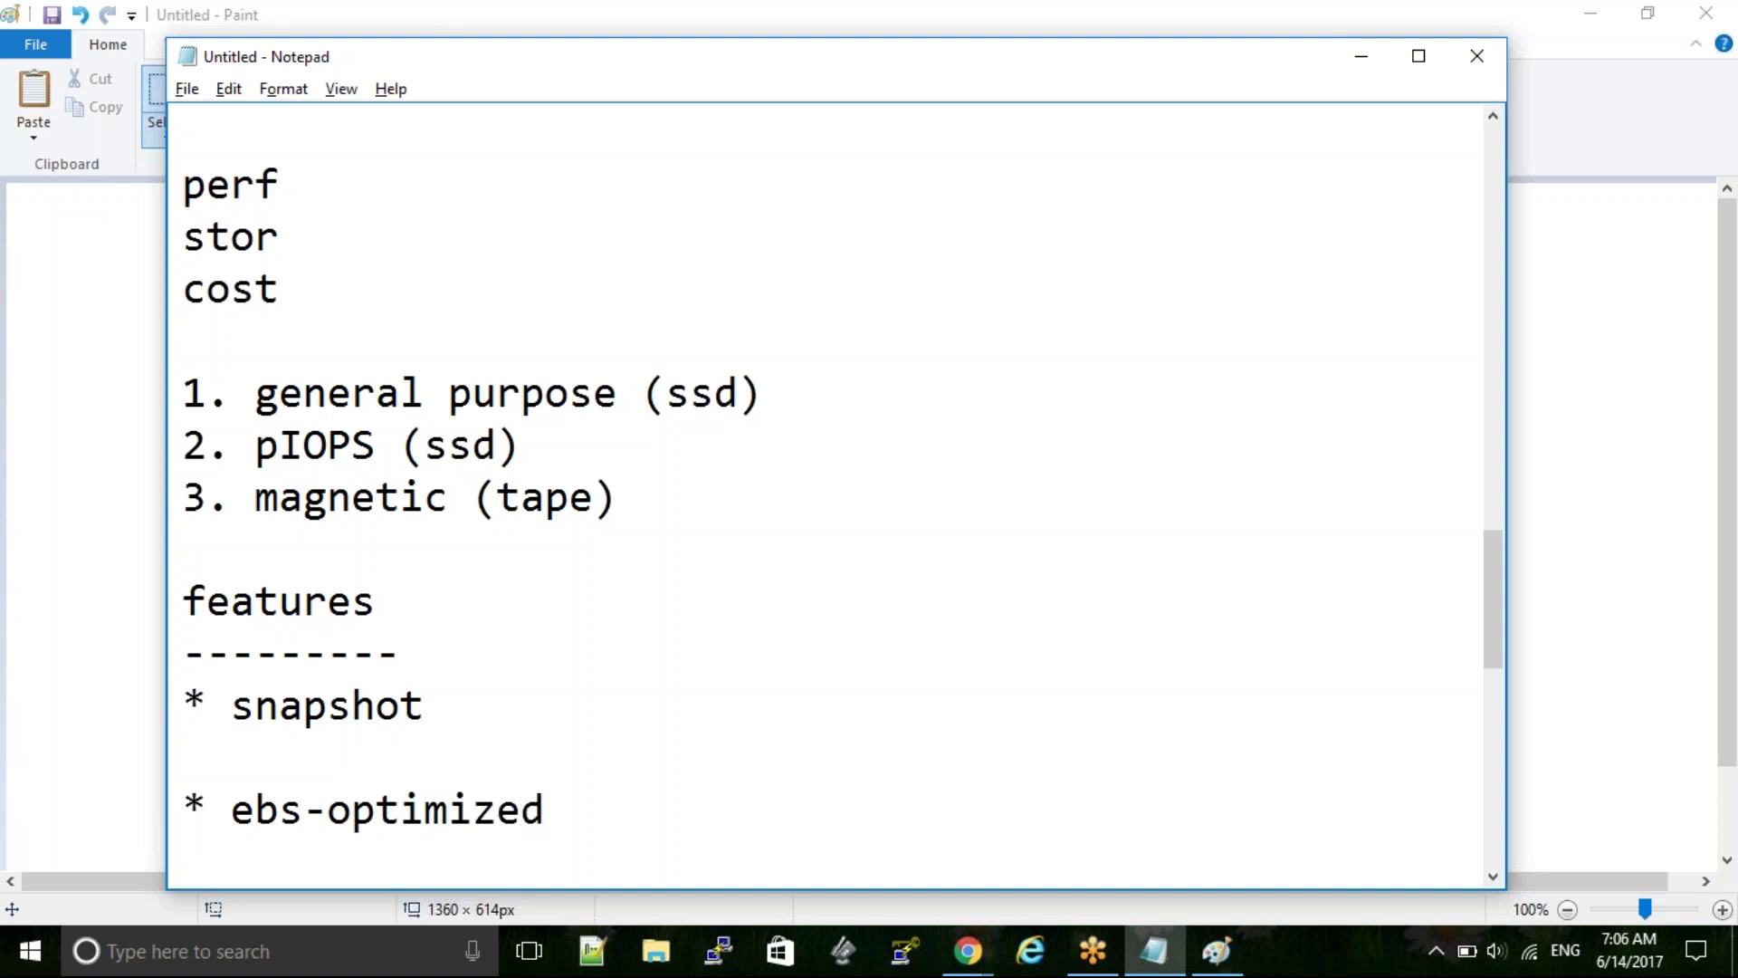
text(inst)
key(Return)
key(Return)
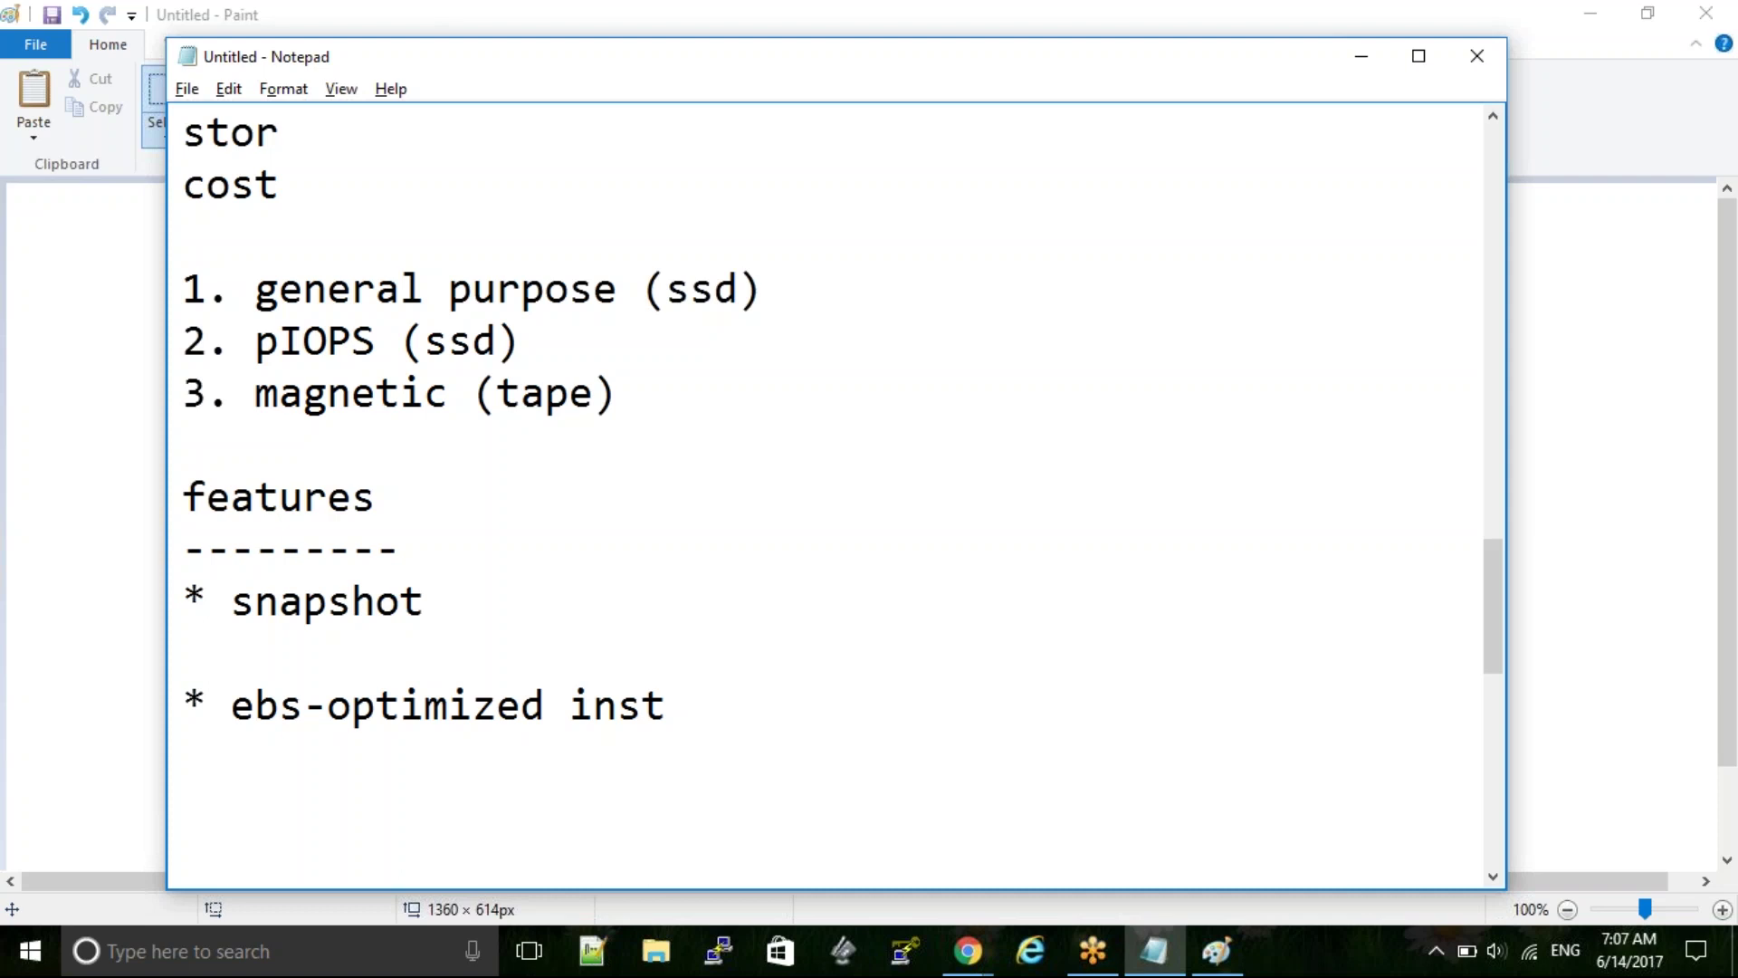
Add "* availa & dura" as the third features bullet, followed by a blank line
text(* availa)
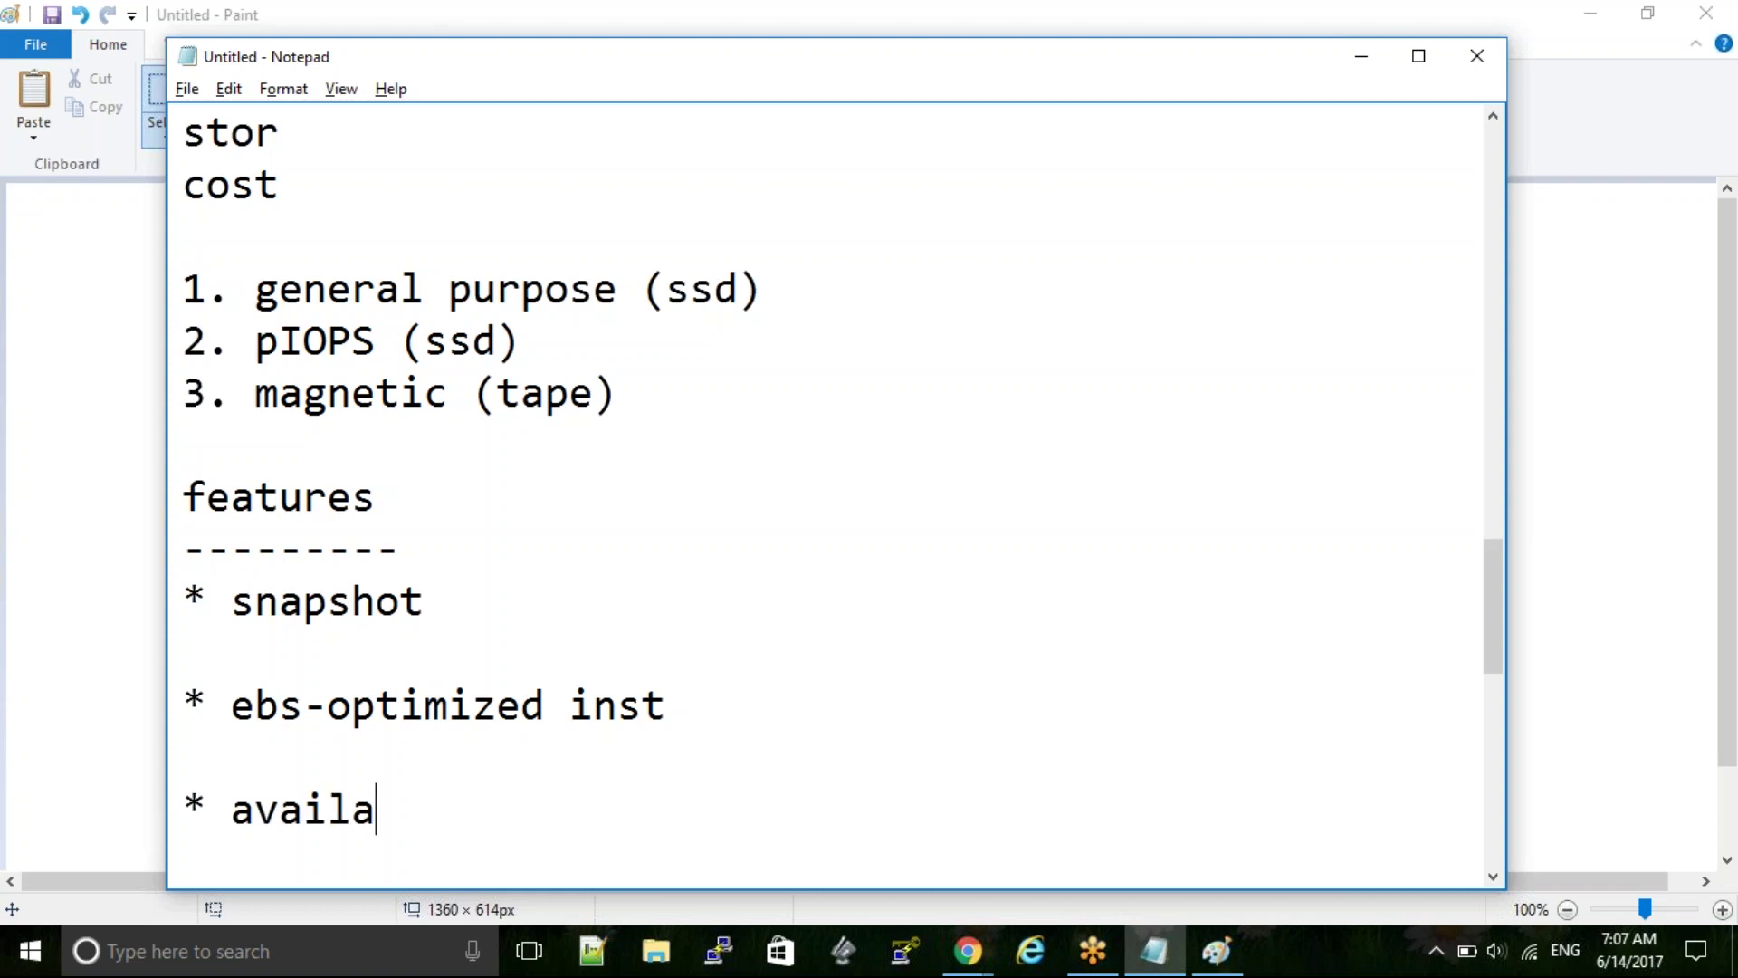
text( & dura)
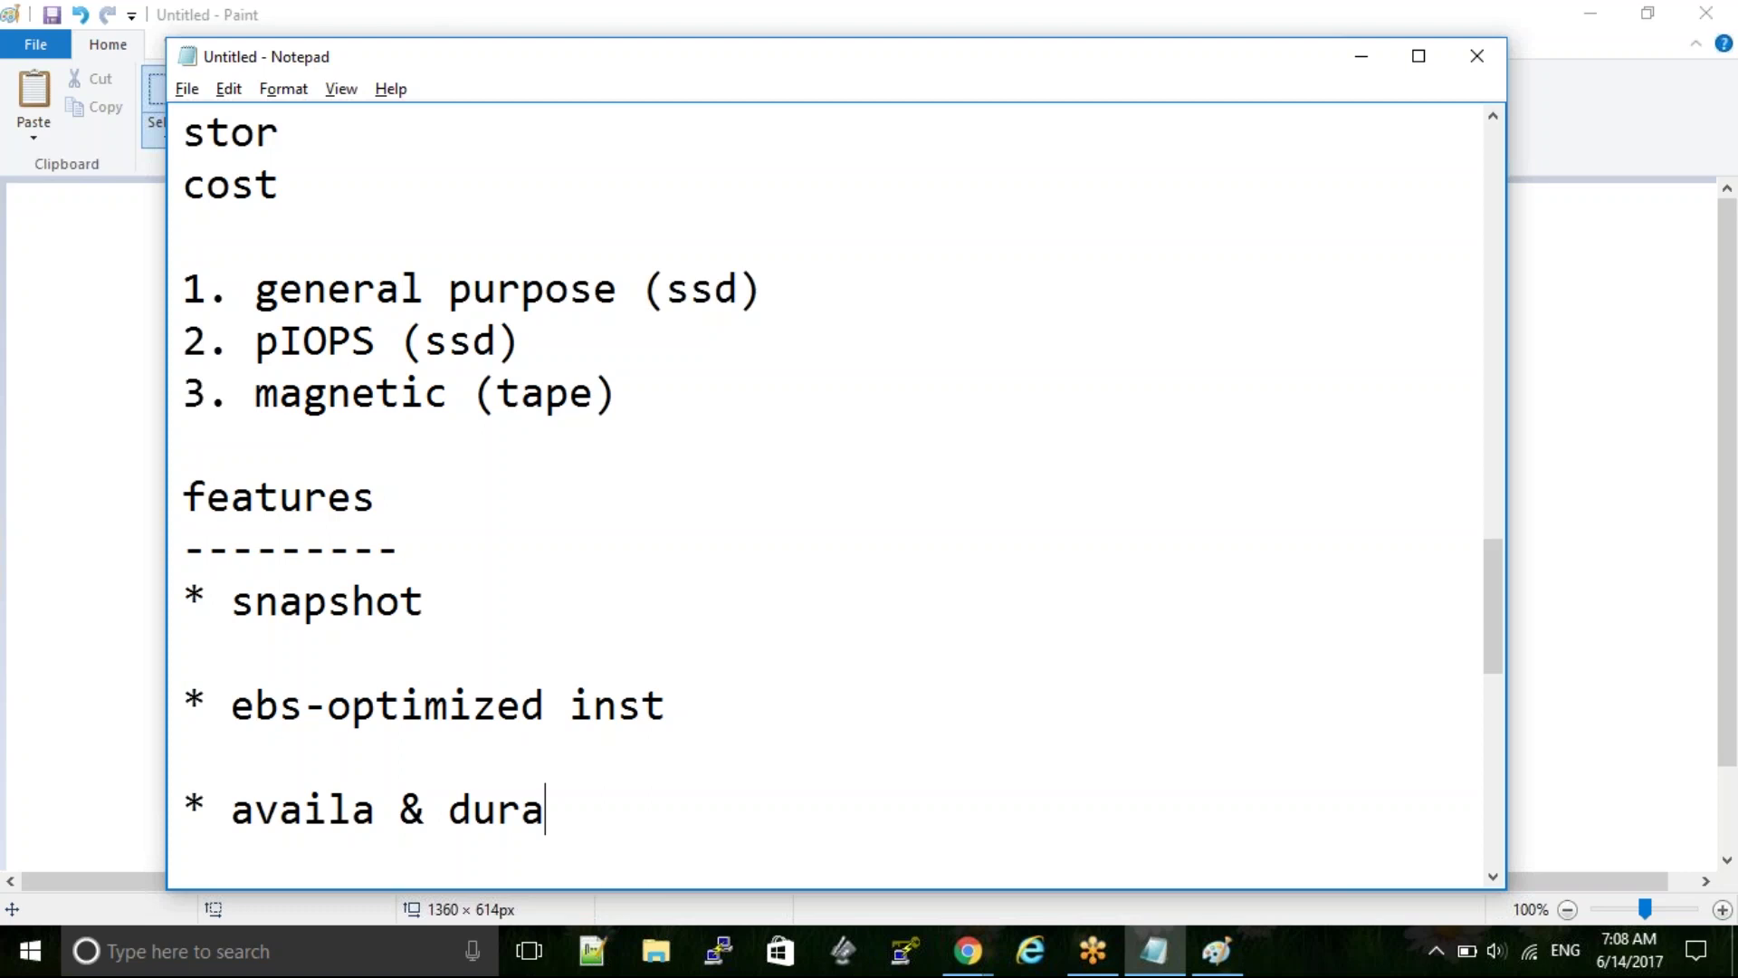
key(Return)
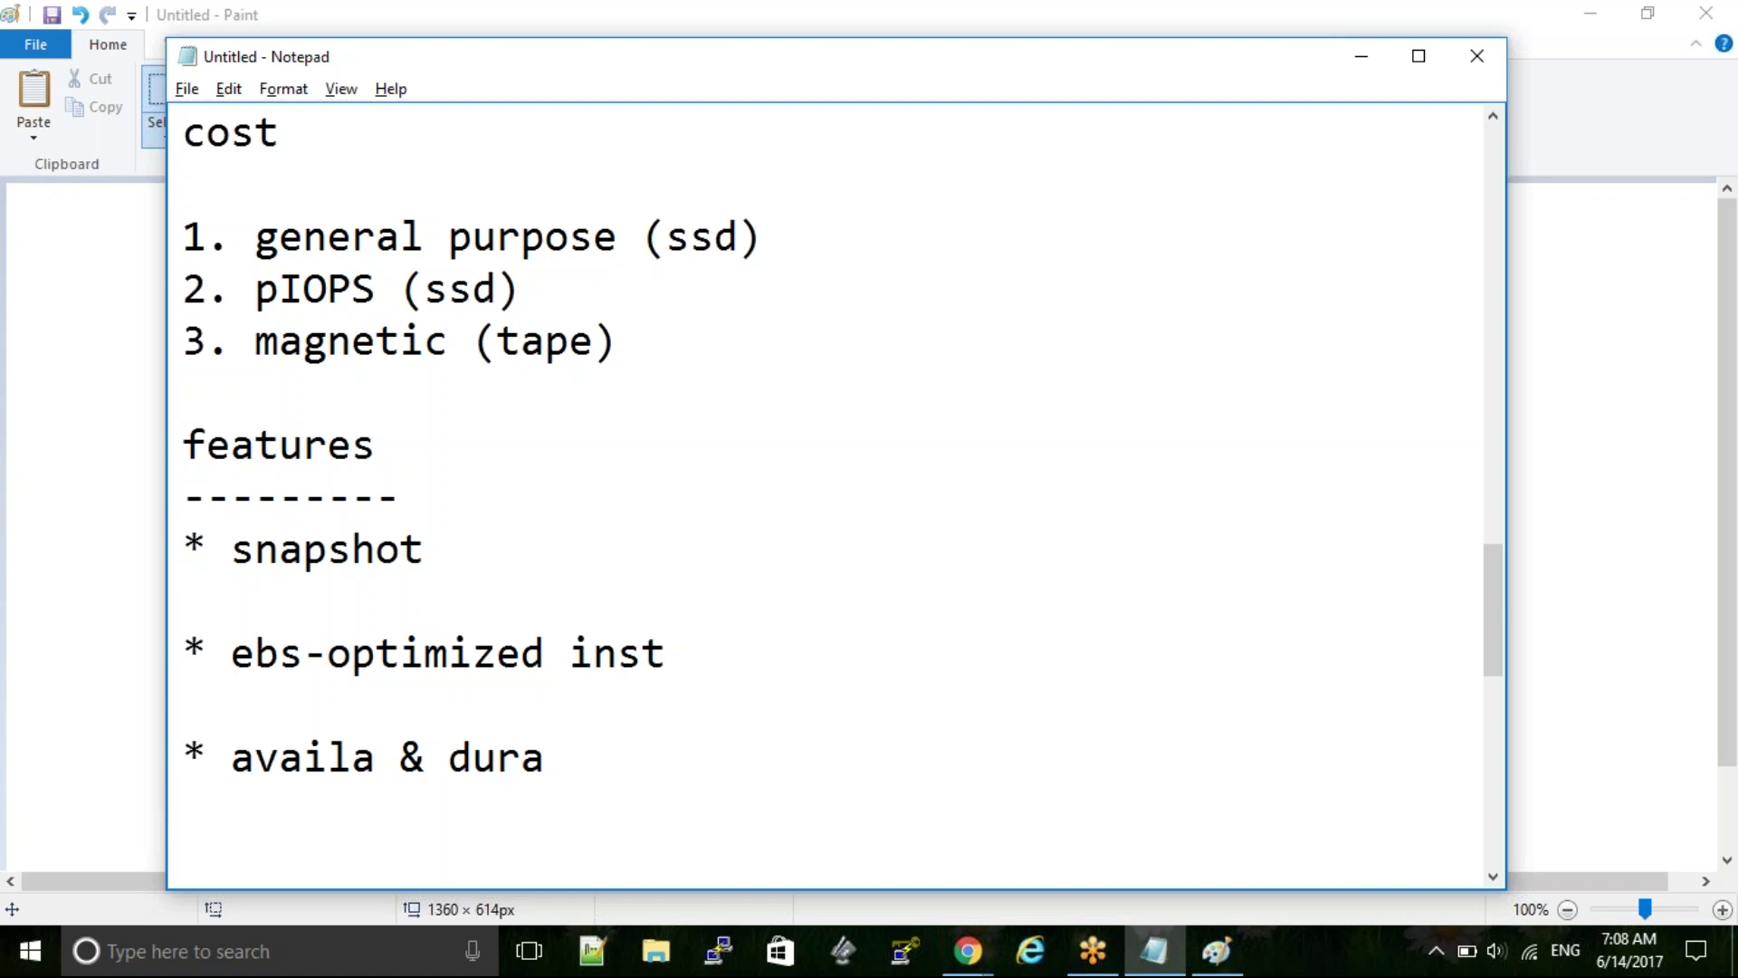
key(Return)
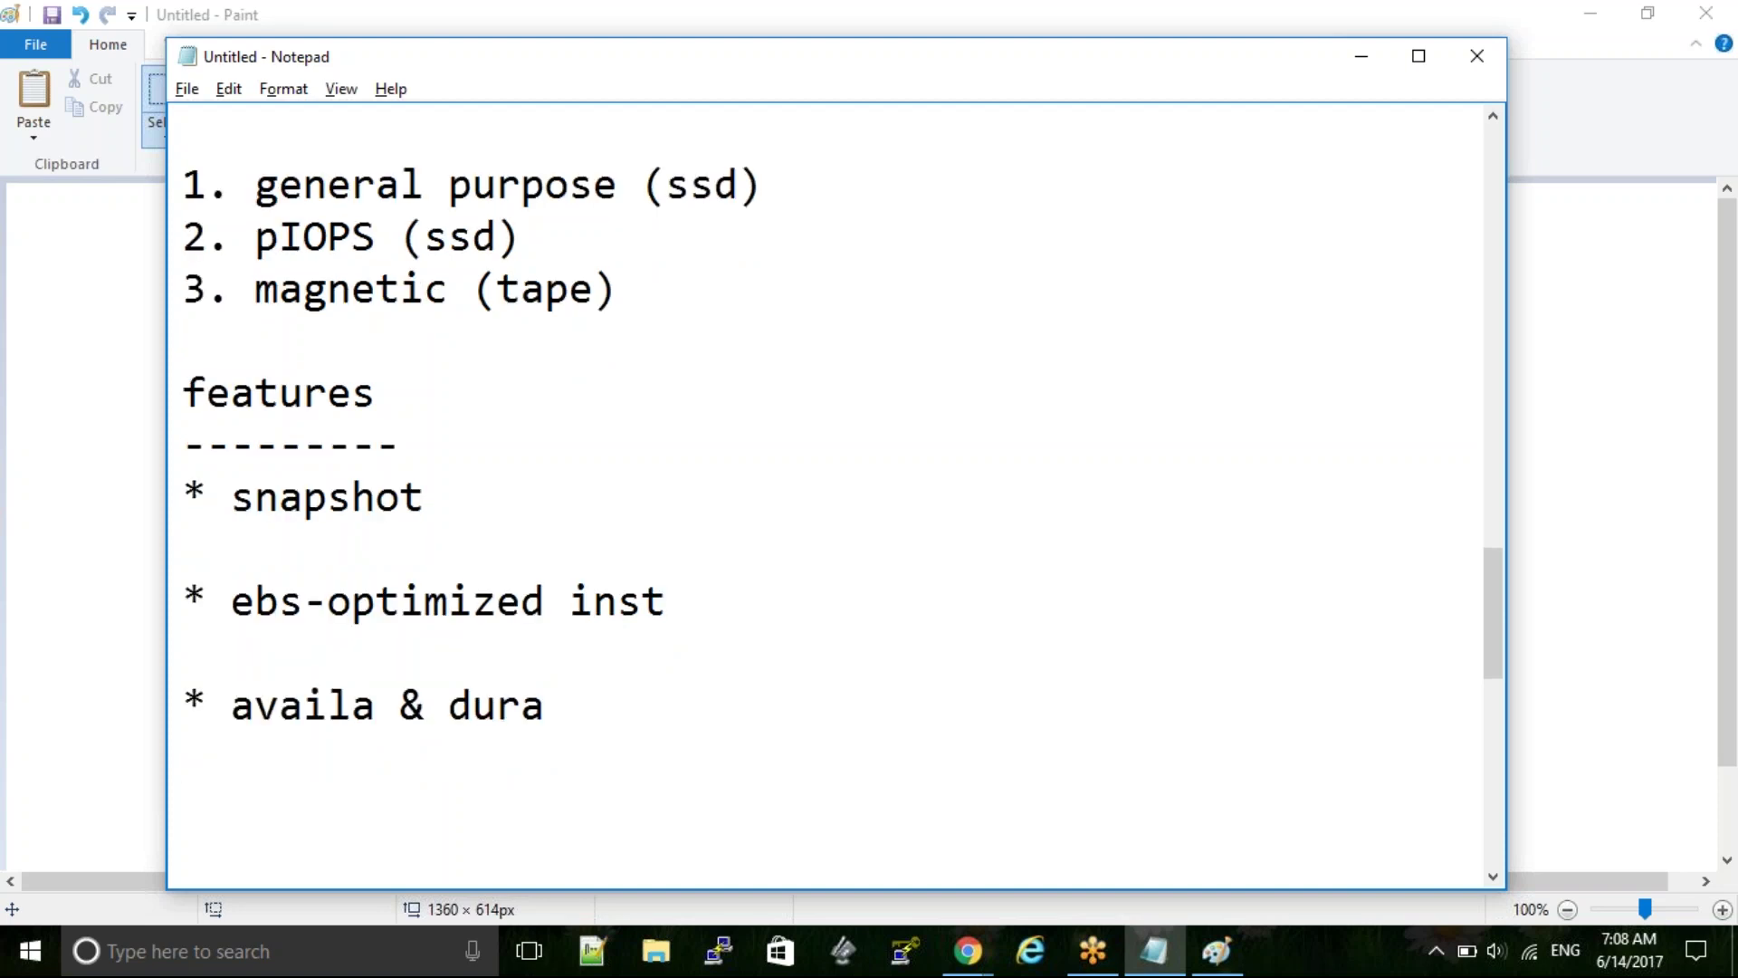
Add "* IAM & encry" as the fourth features bullet and highlight the word "encry"
text(*)
text(IAM)
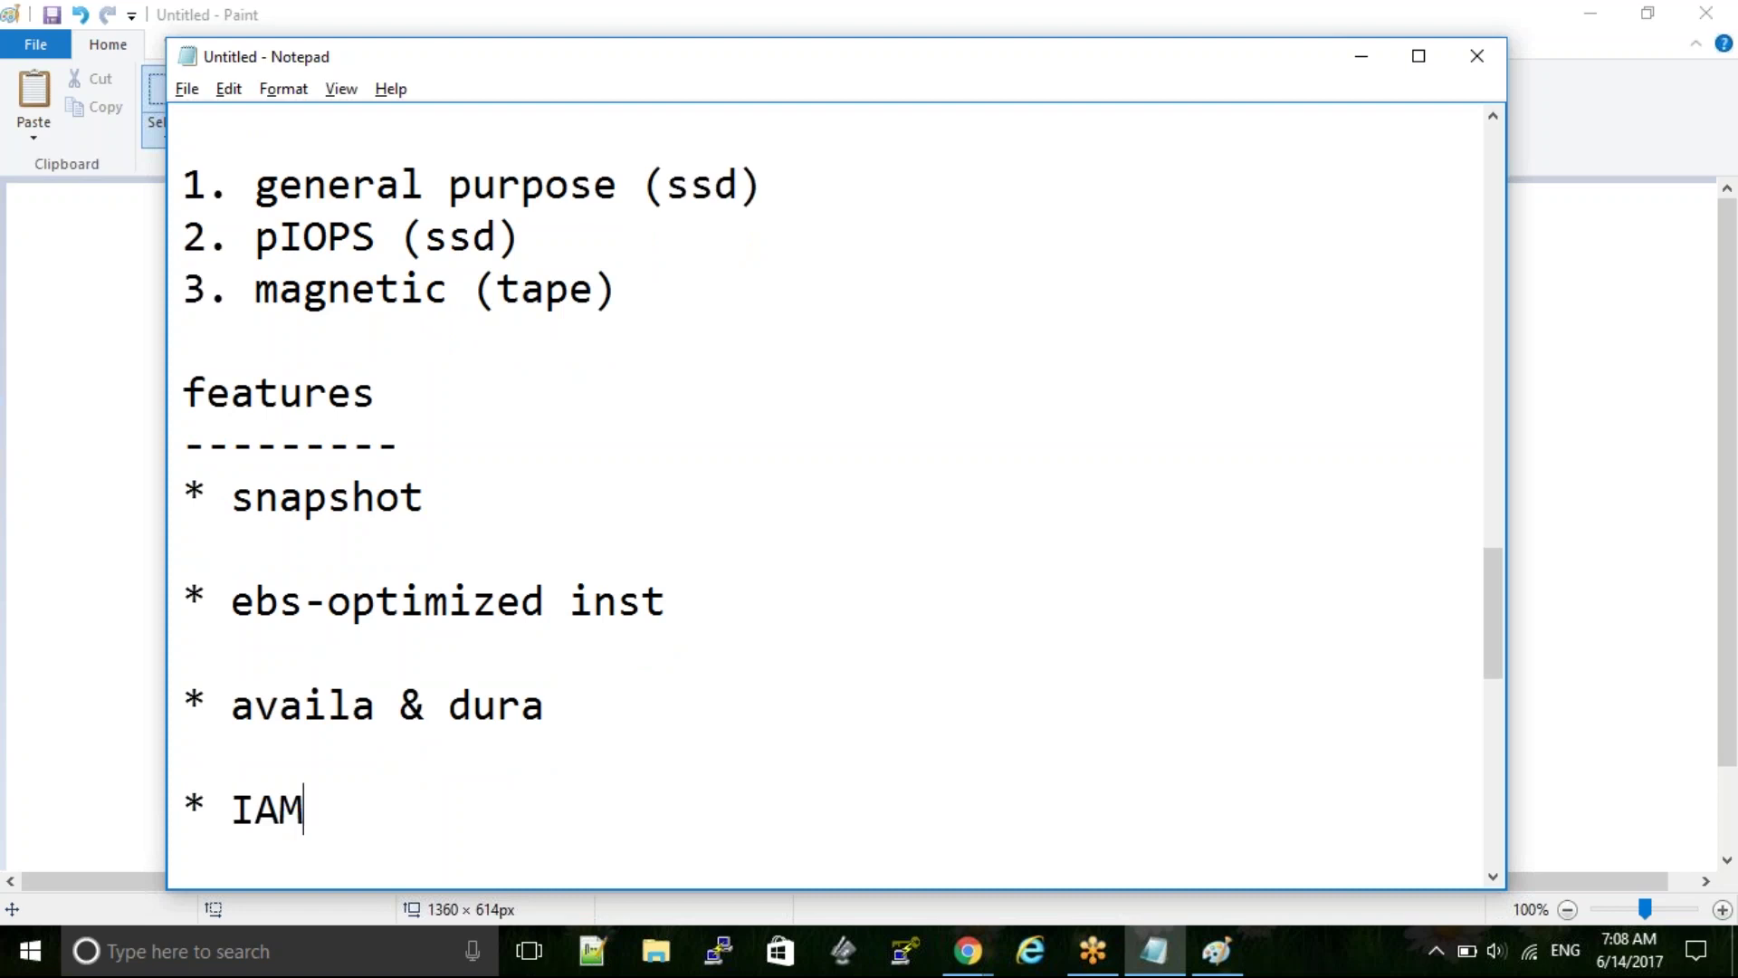
text(& encry)
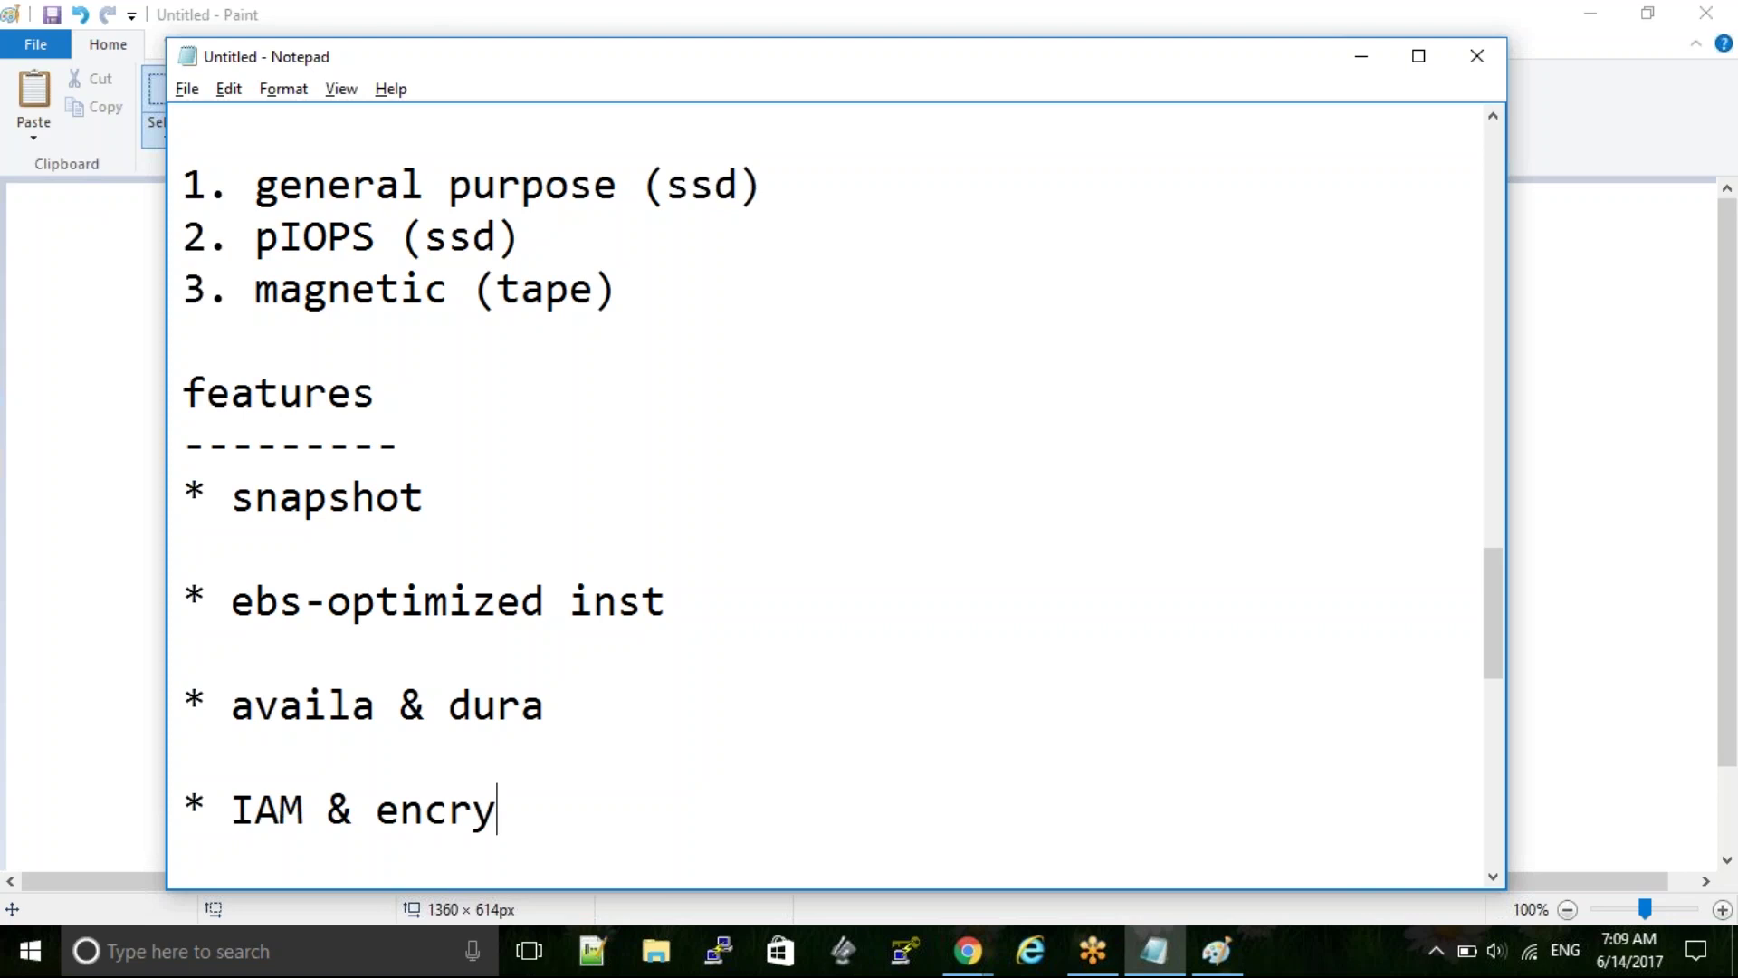
key(shift+Left)
key(shift+Left)
key(shift+Left)
key(shift+Left)
key(shift+Left)
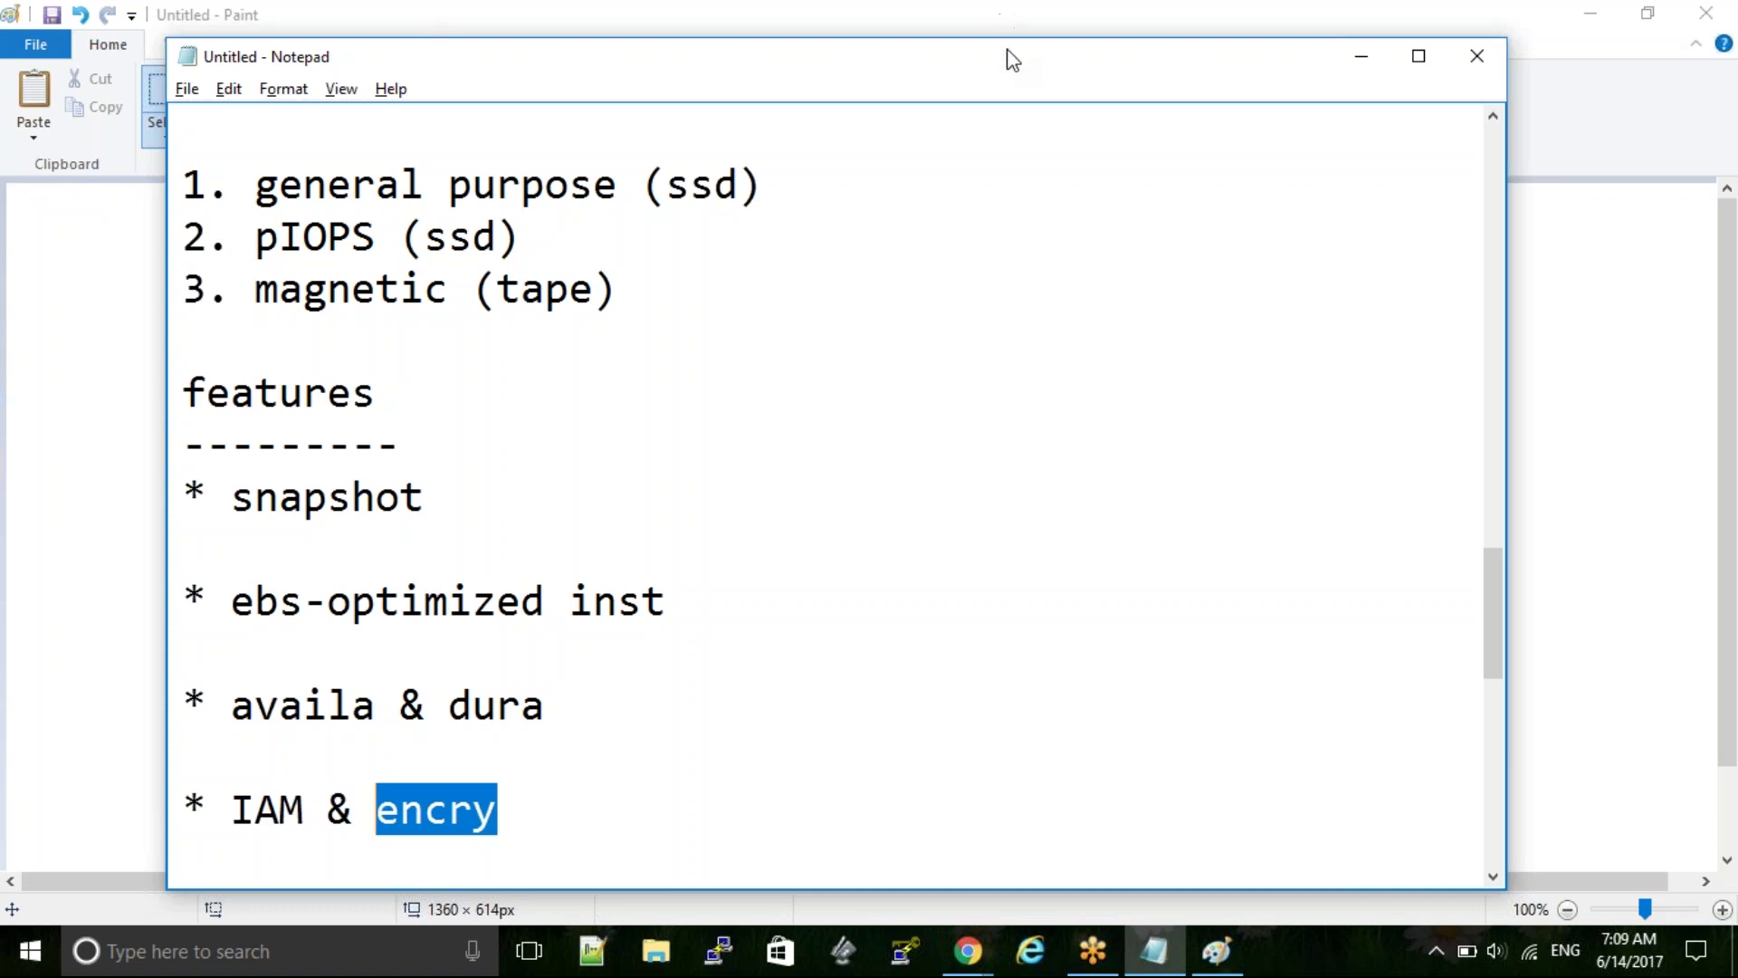
Minimize the Notepad and Paint windows to bring up the AWS website in Chrome
mouse_move(1008, 56)
mouse_down()
mouse_move(1046, 105)
mouse_move(1050, 86)
mouse_up()
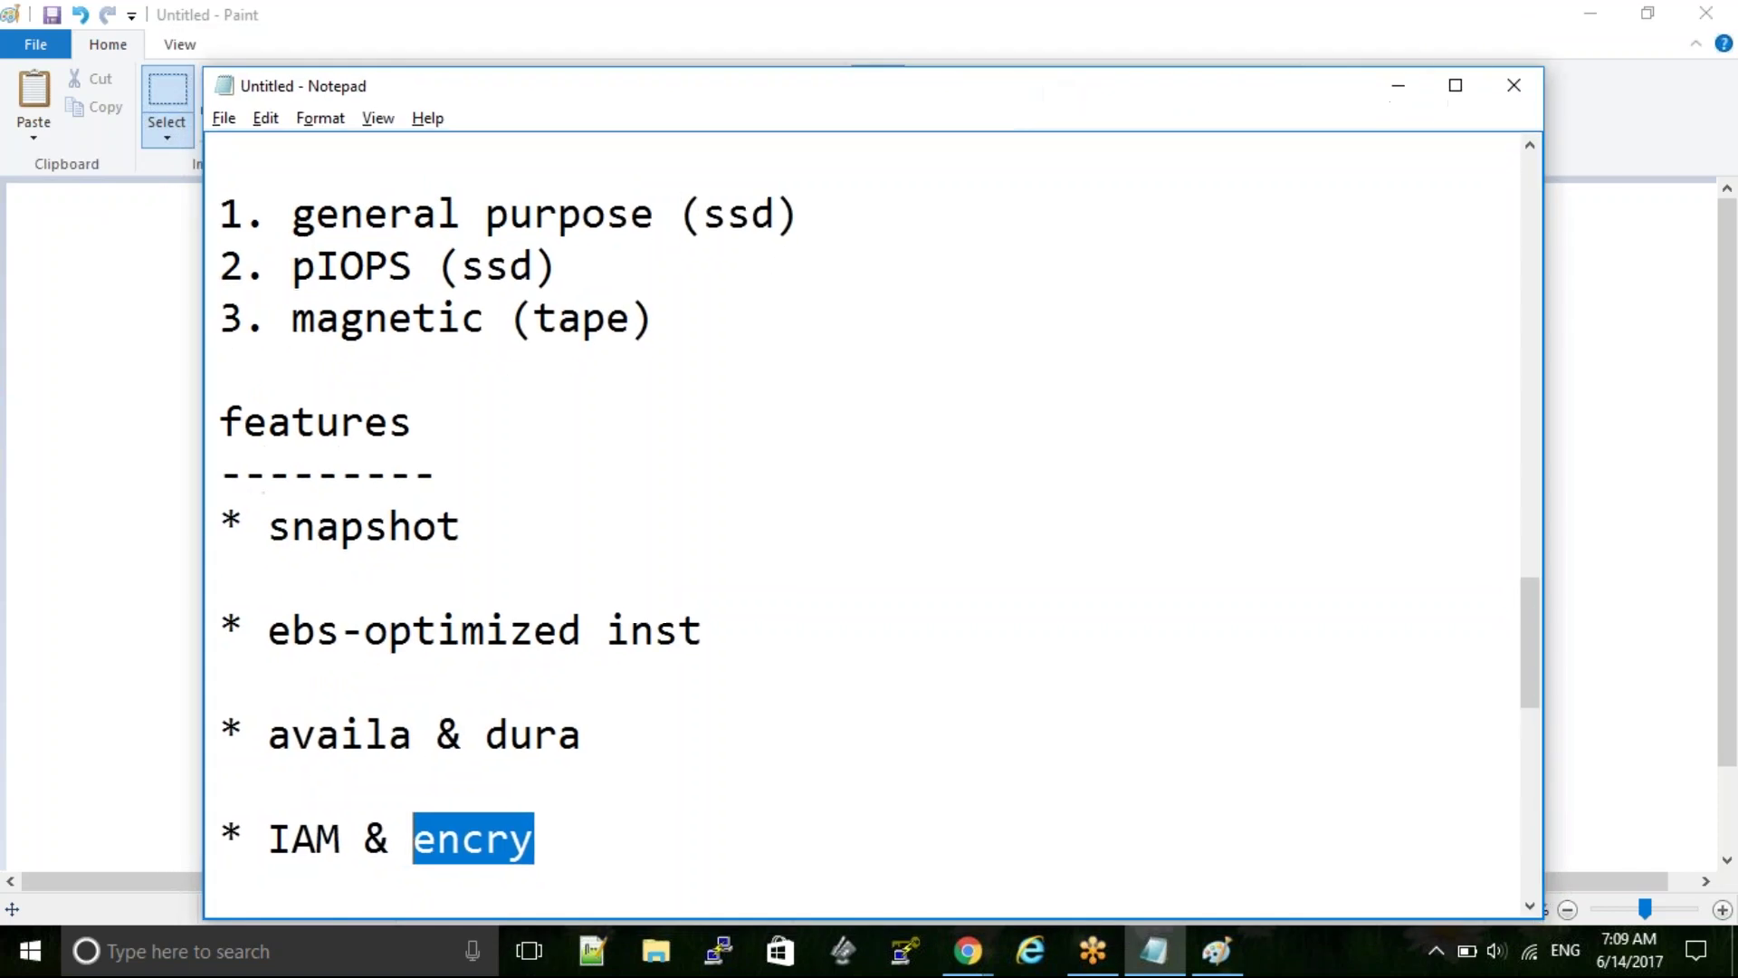
click(1410, 93)
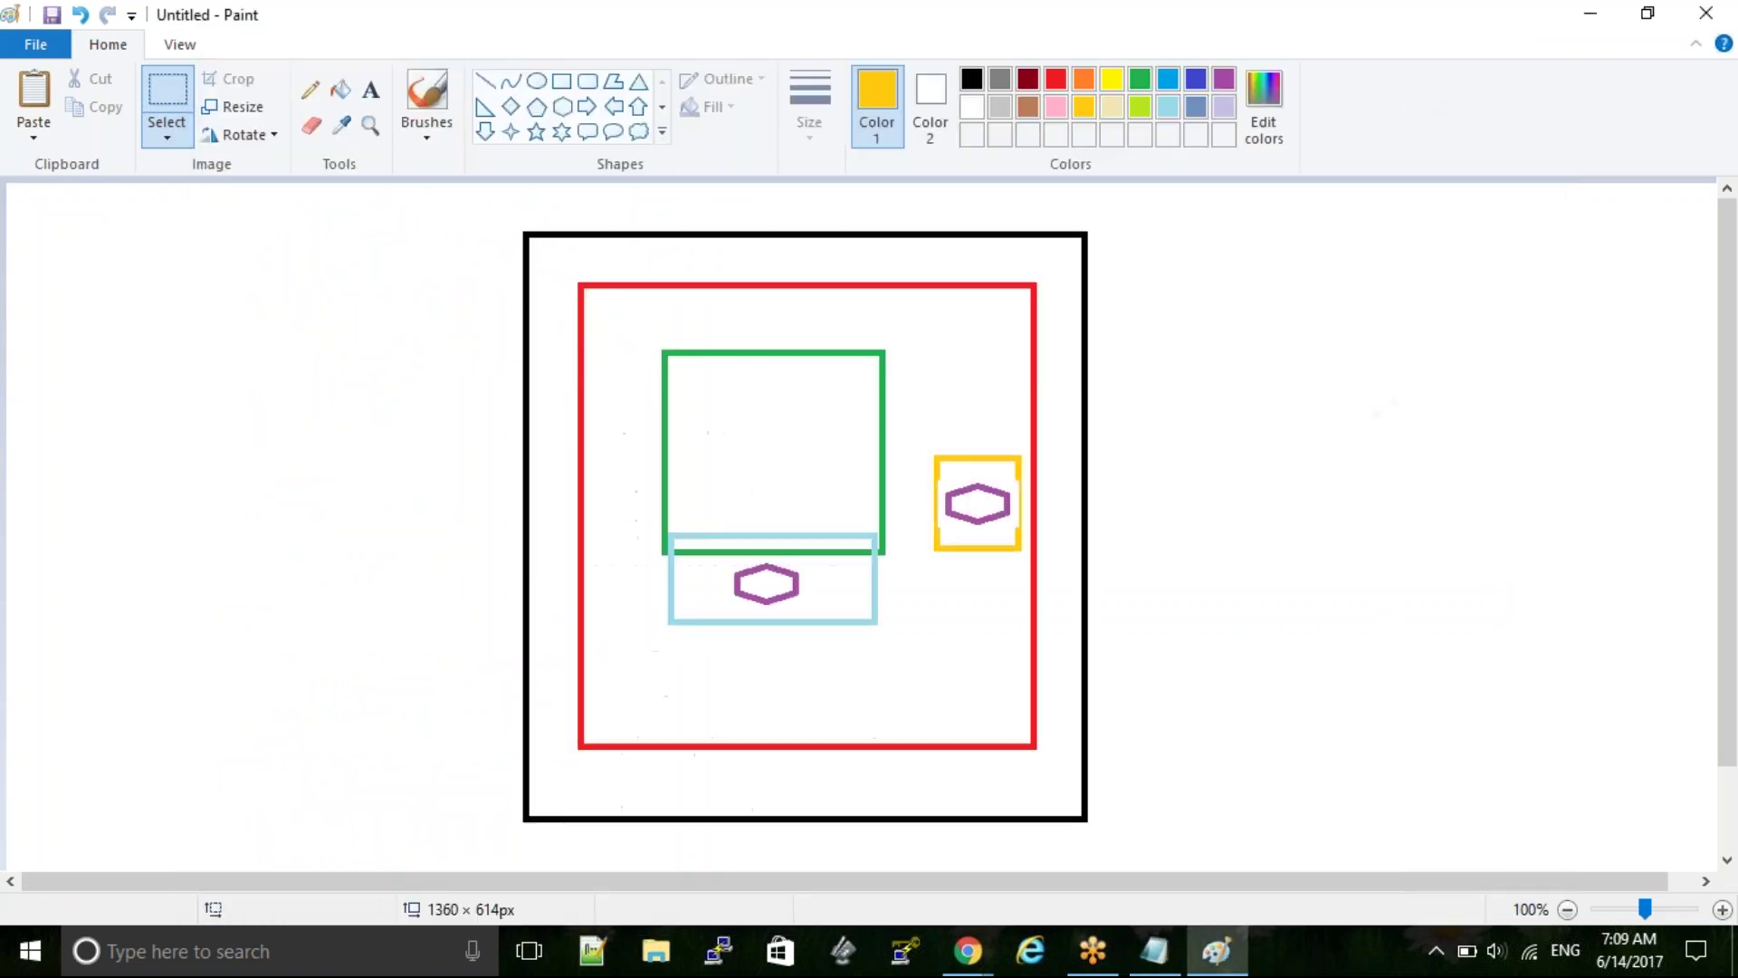
click(1591, 12)
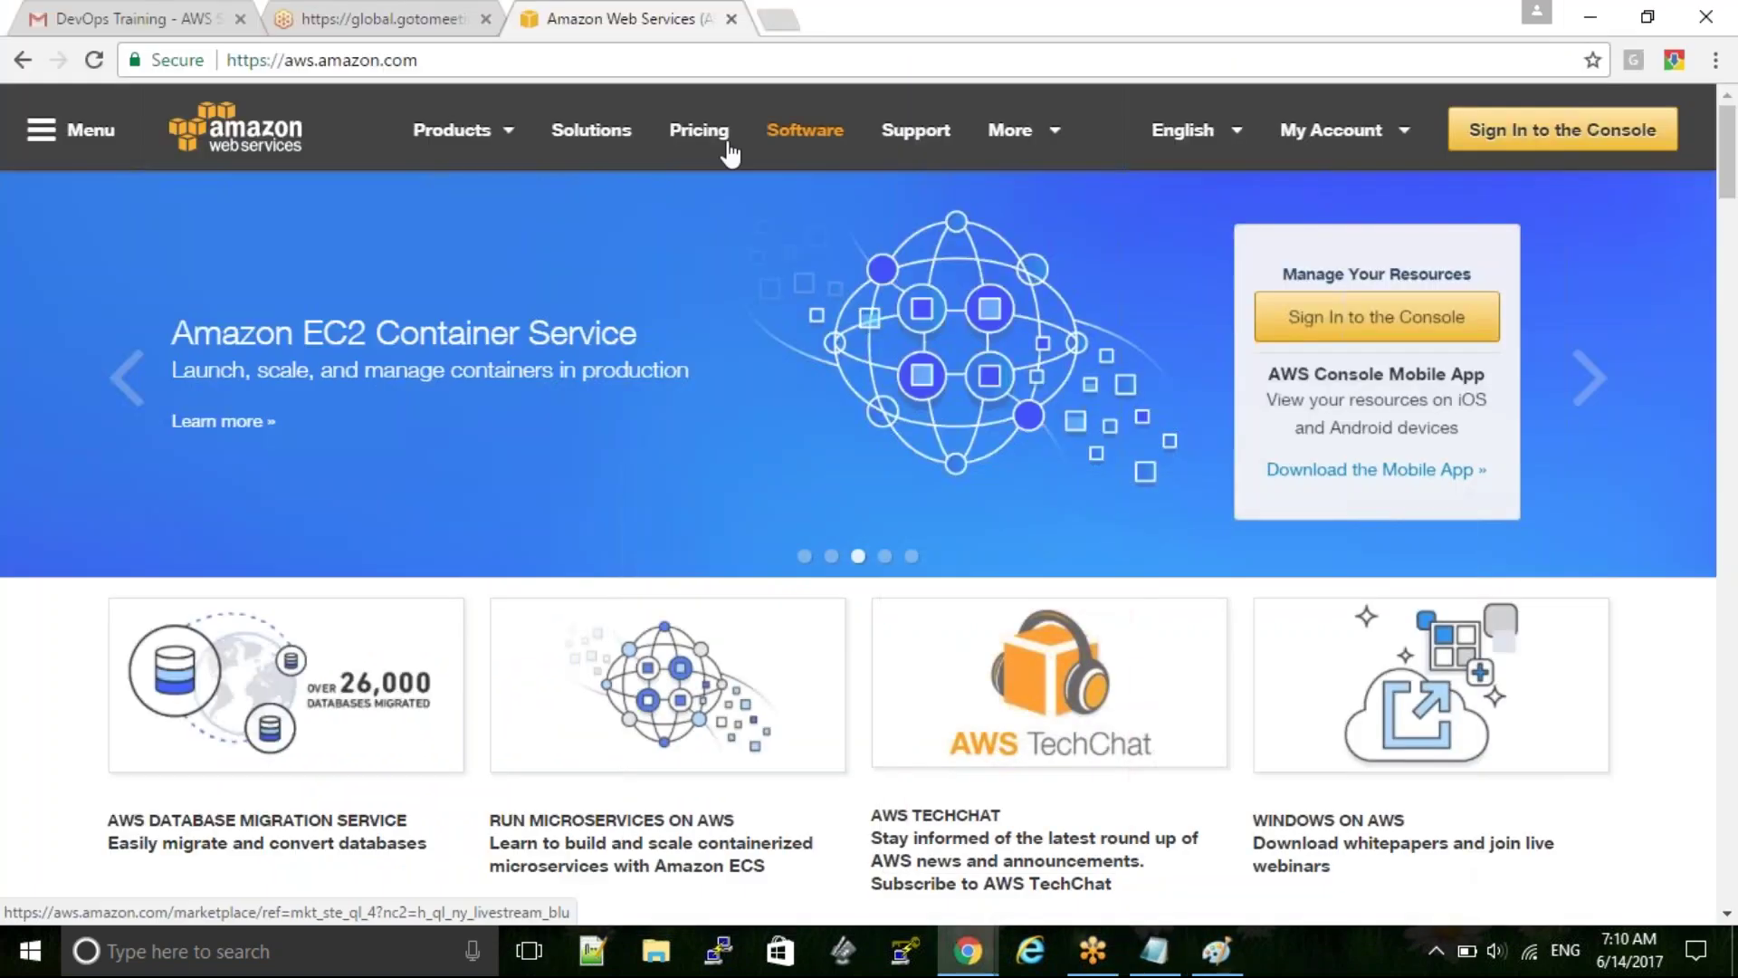
Glance at the AWS products overview and sign in to the AWS console as a returning user
click(500, 126)
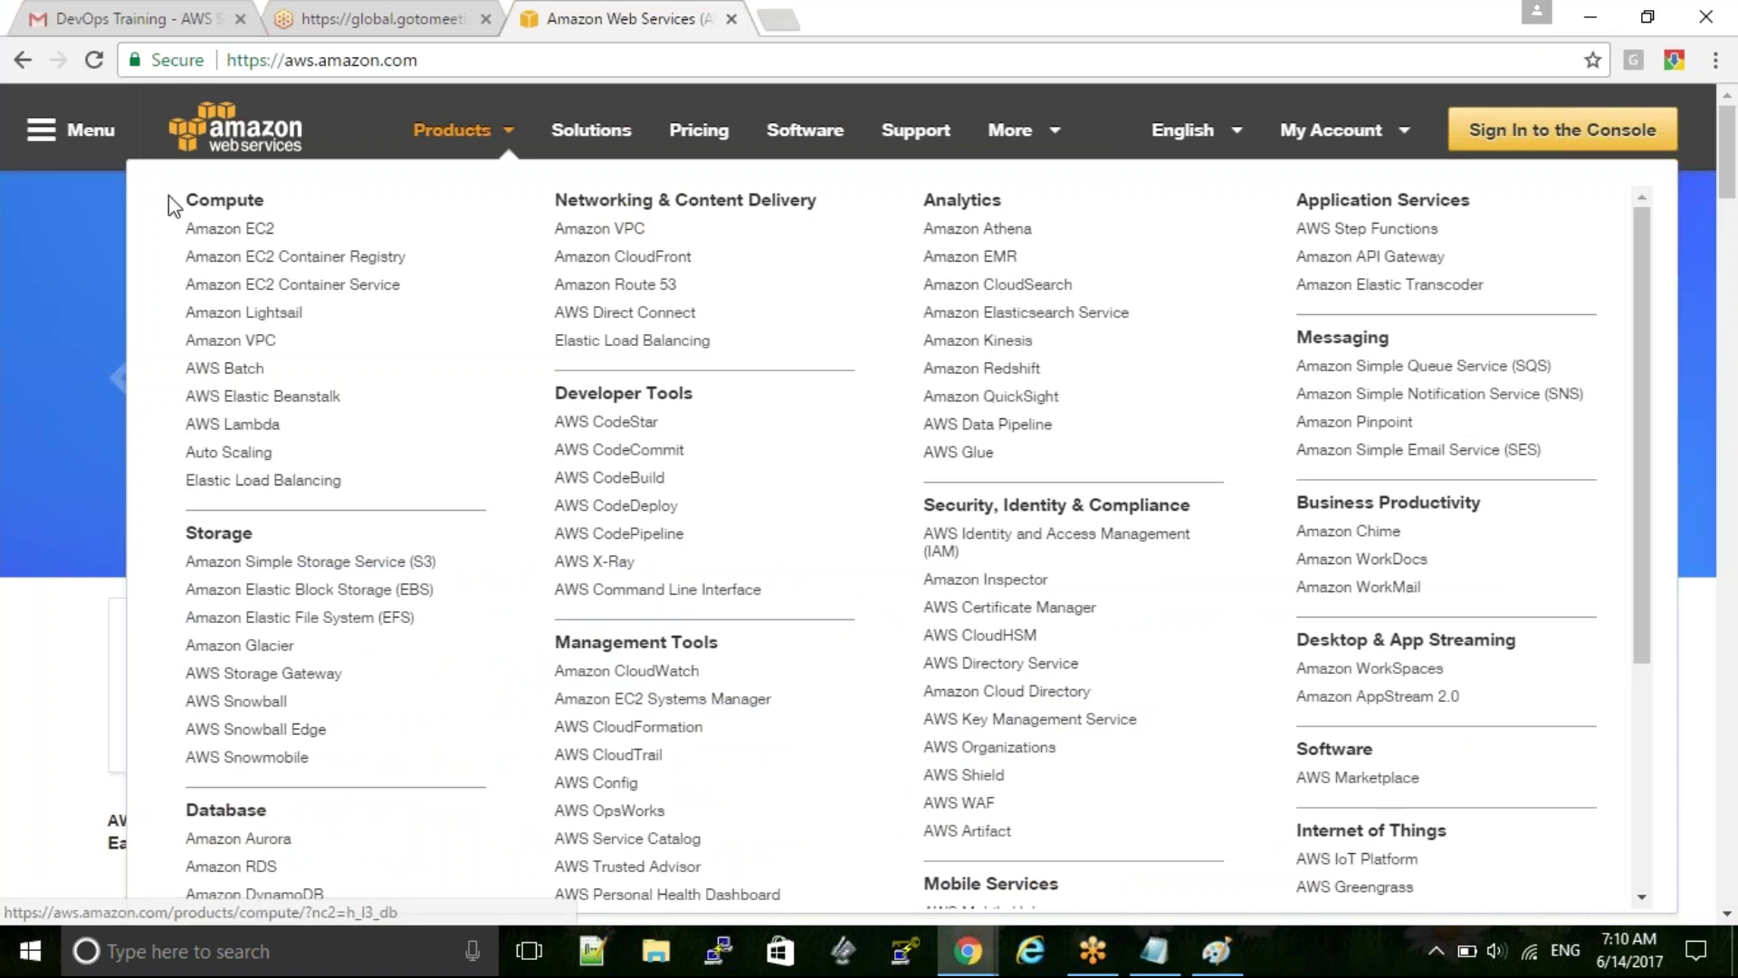
click(469, 132)
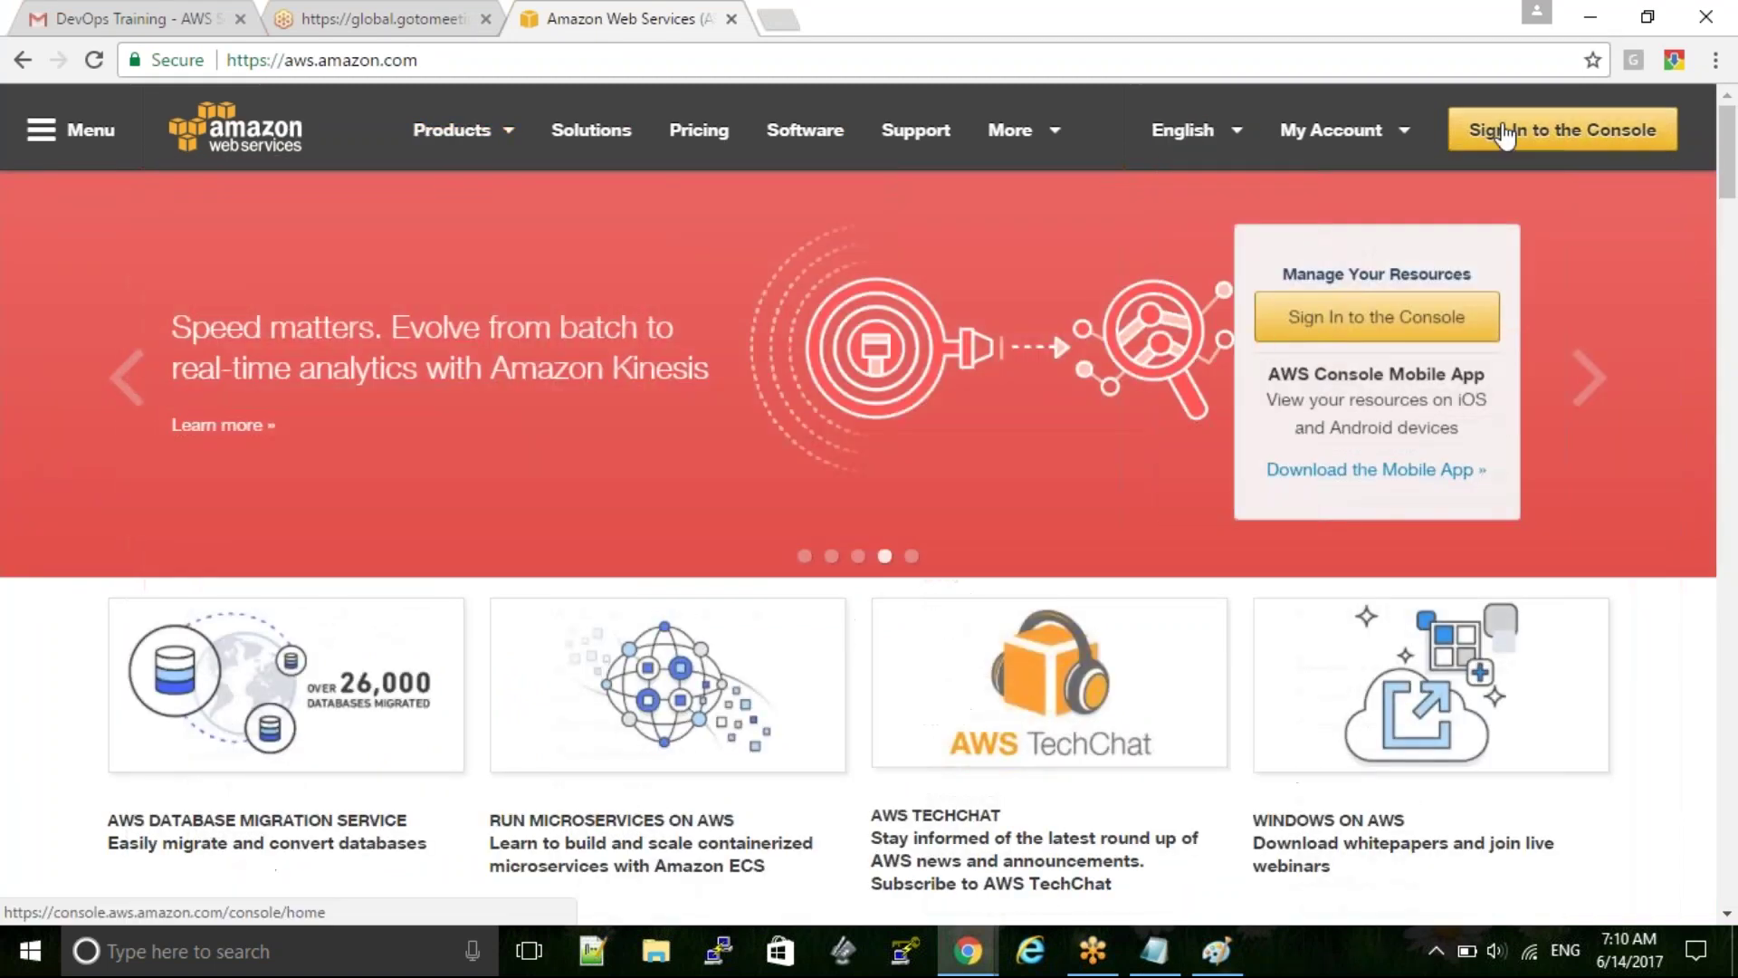
click(1505, 134)
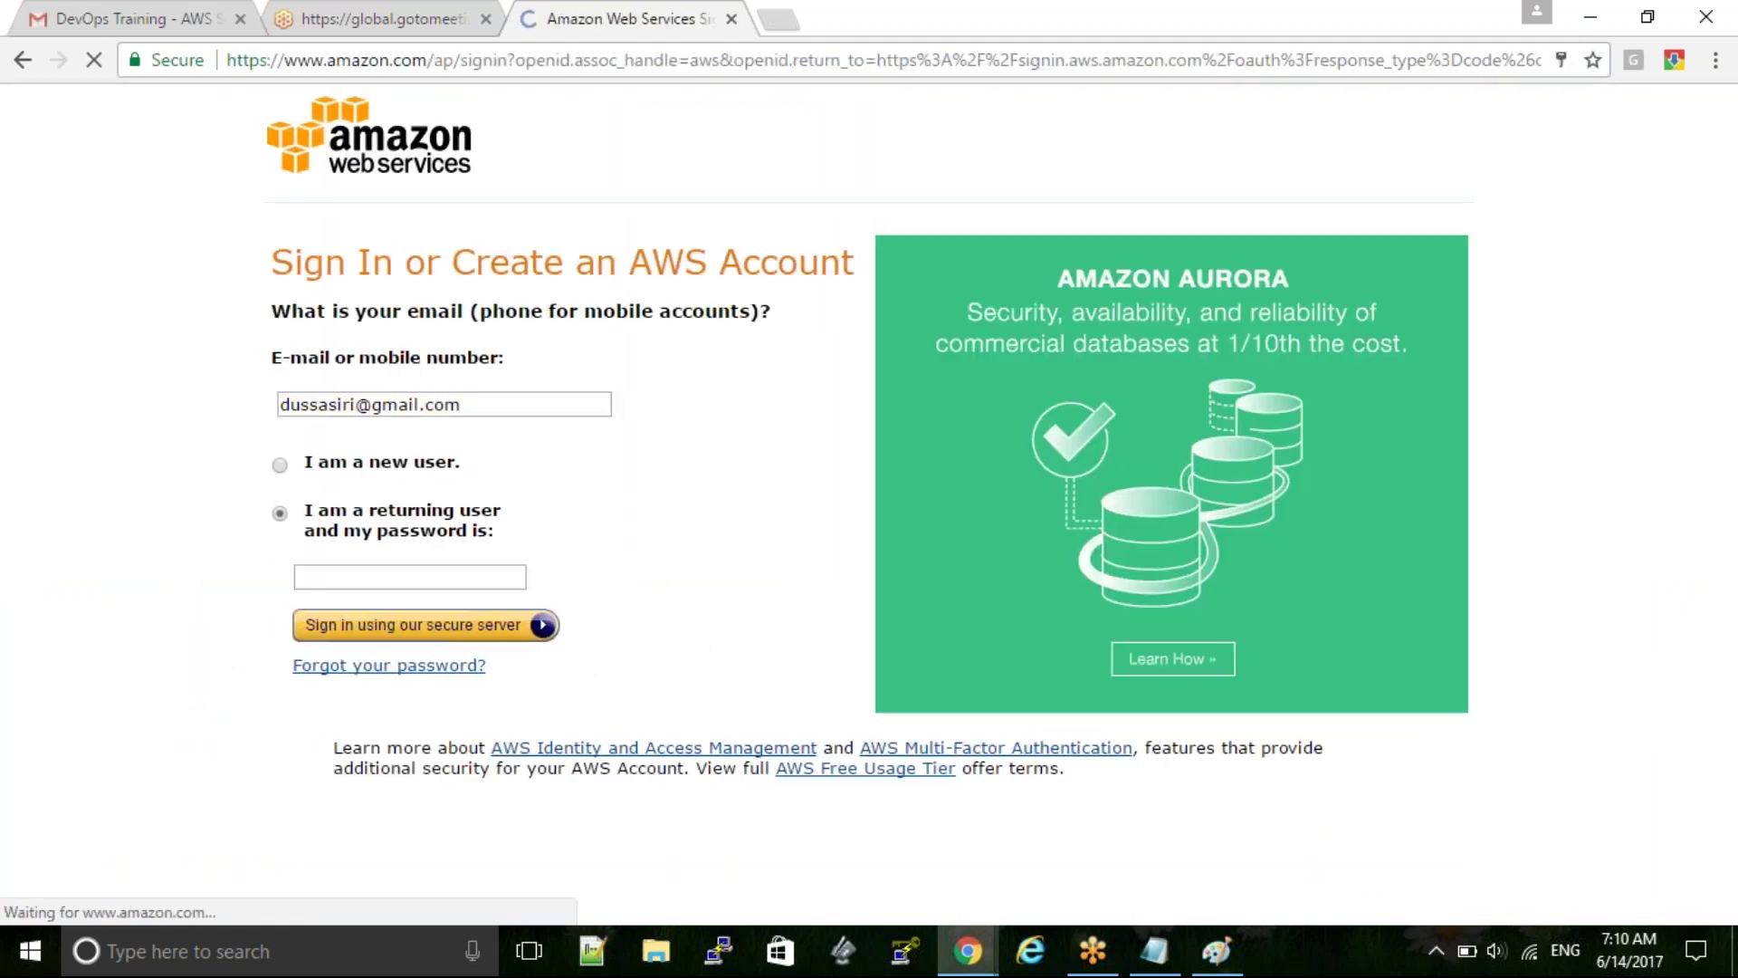
click(389, 634)
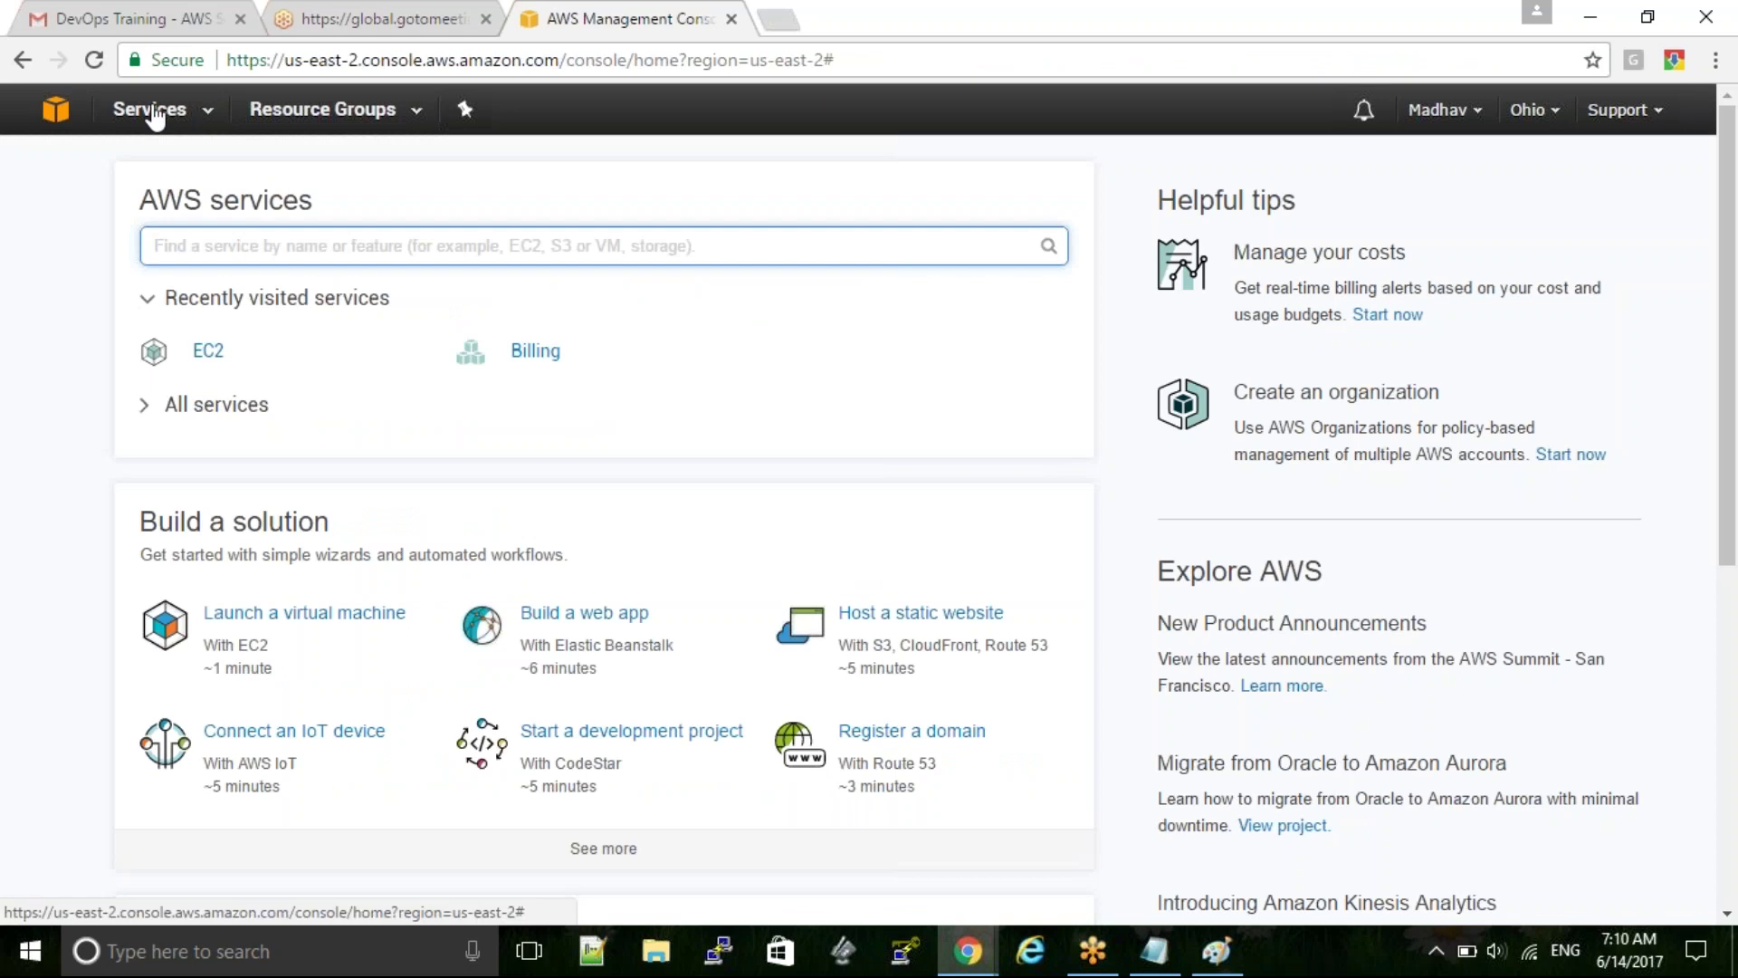
Open the running instances in EC2 and highlight the key pair name in the EC2-1 instance's description
click(207, 350)
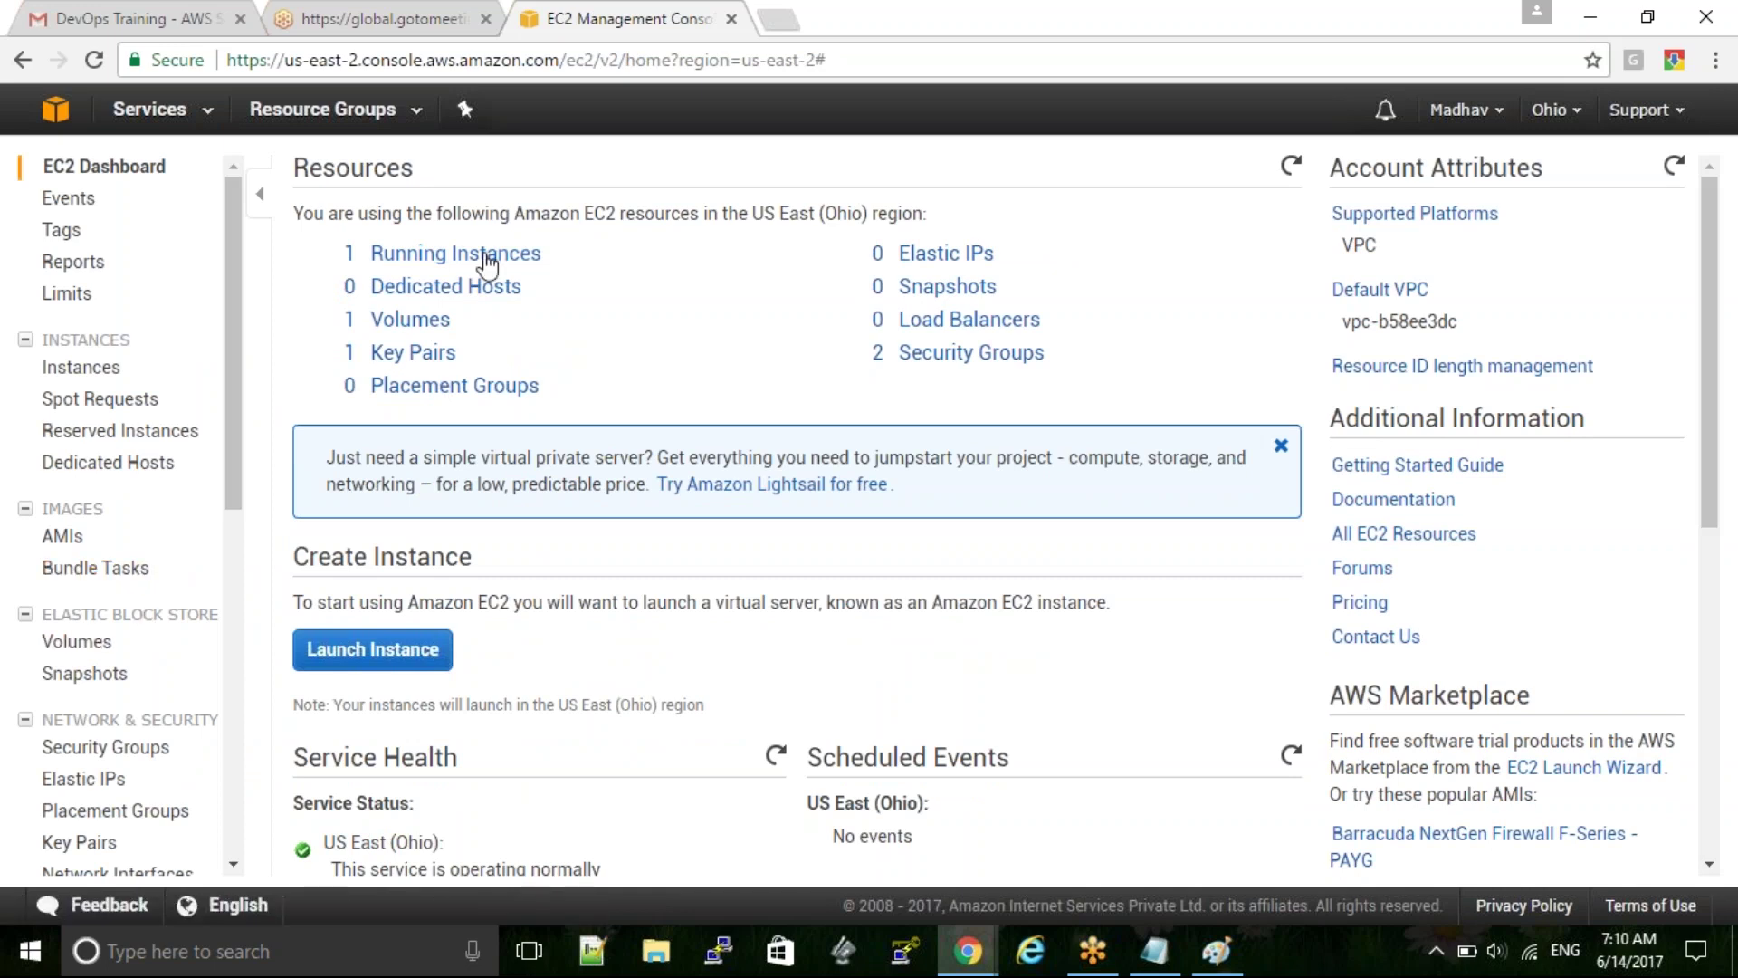
click(456, 254)
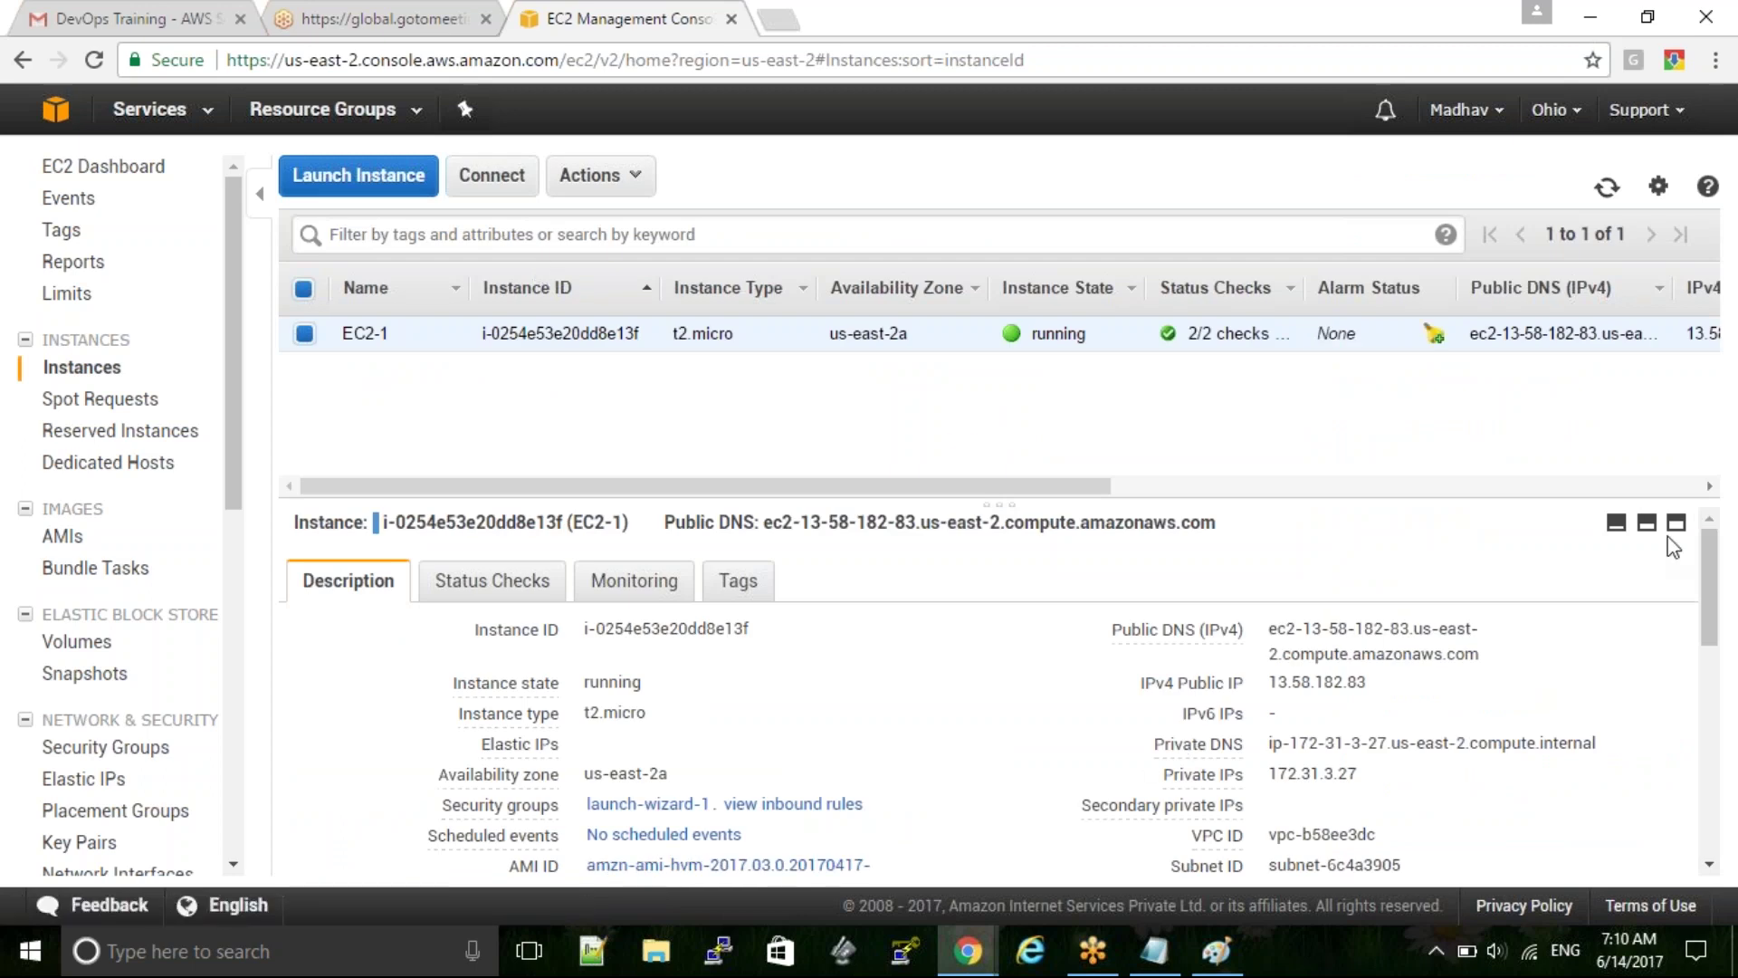
scroll(1720, 616, down, 1)
scroll(1721, 624, down, 3)
drag(1726, 643, 1735, 703)
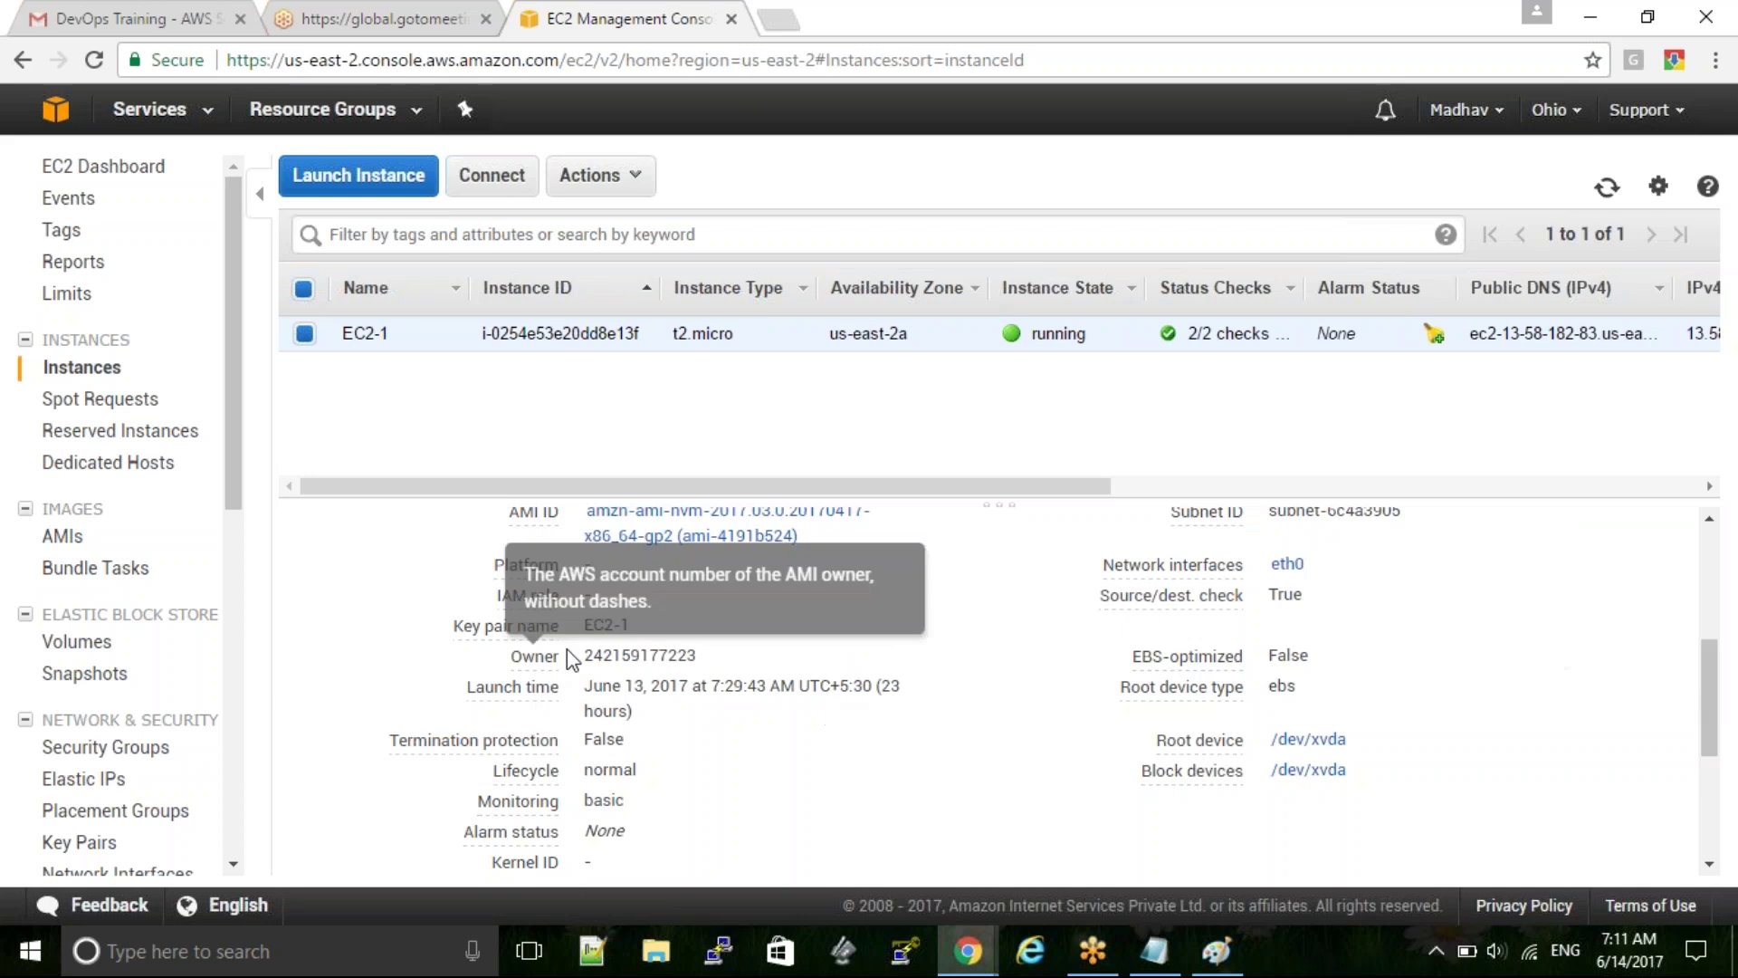
drag(631, 624, 588, 621)
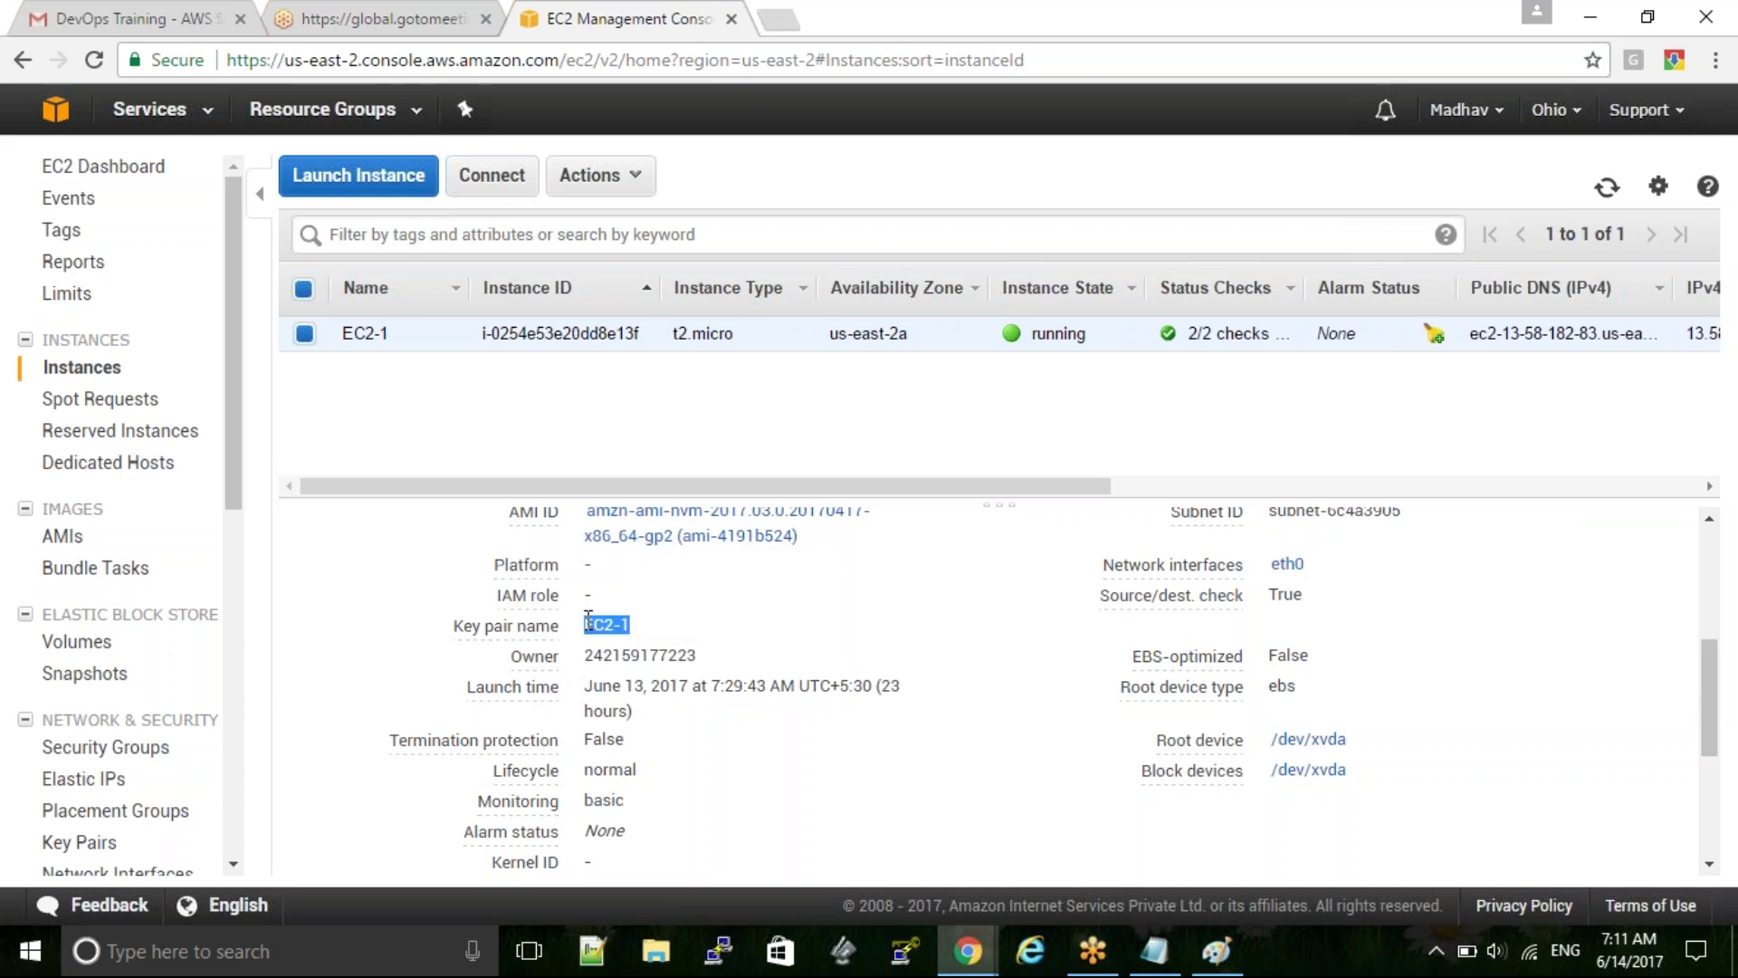
Launch PuTTY and enter EC2-1's IPv4 public IP 13.58.182.83, copied from the instance description, as the host name
click(716, 955)
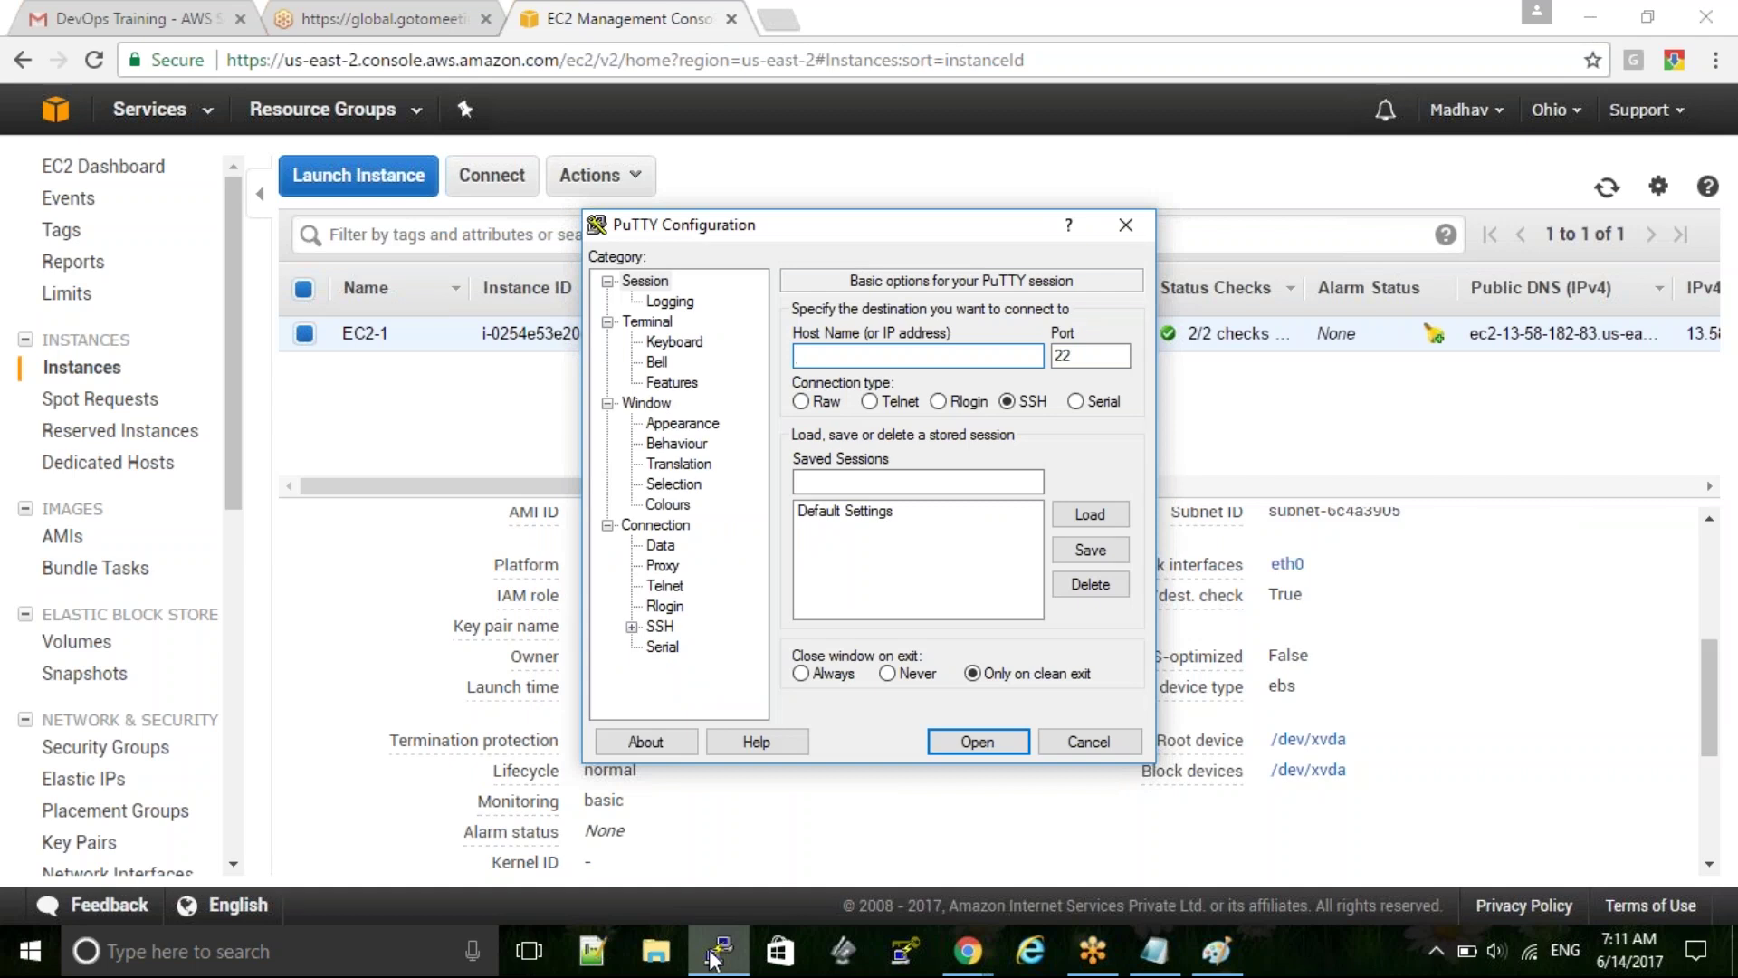
drag(1714, 697, 1714, 608)
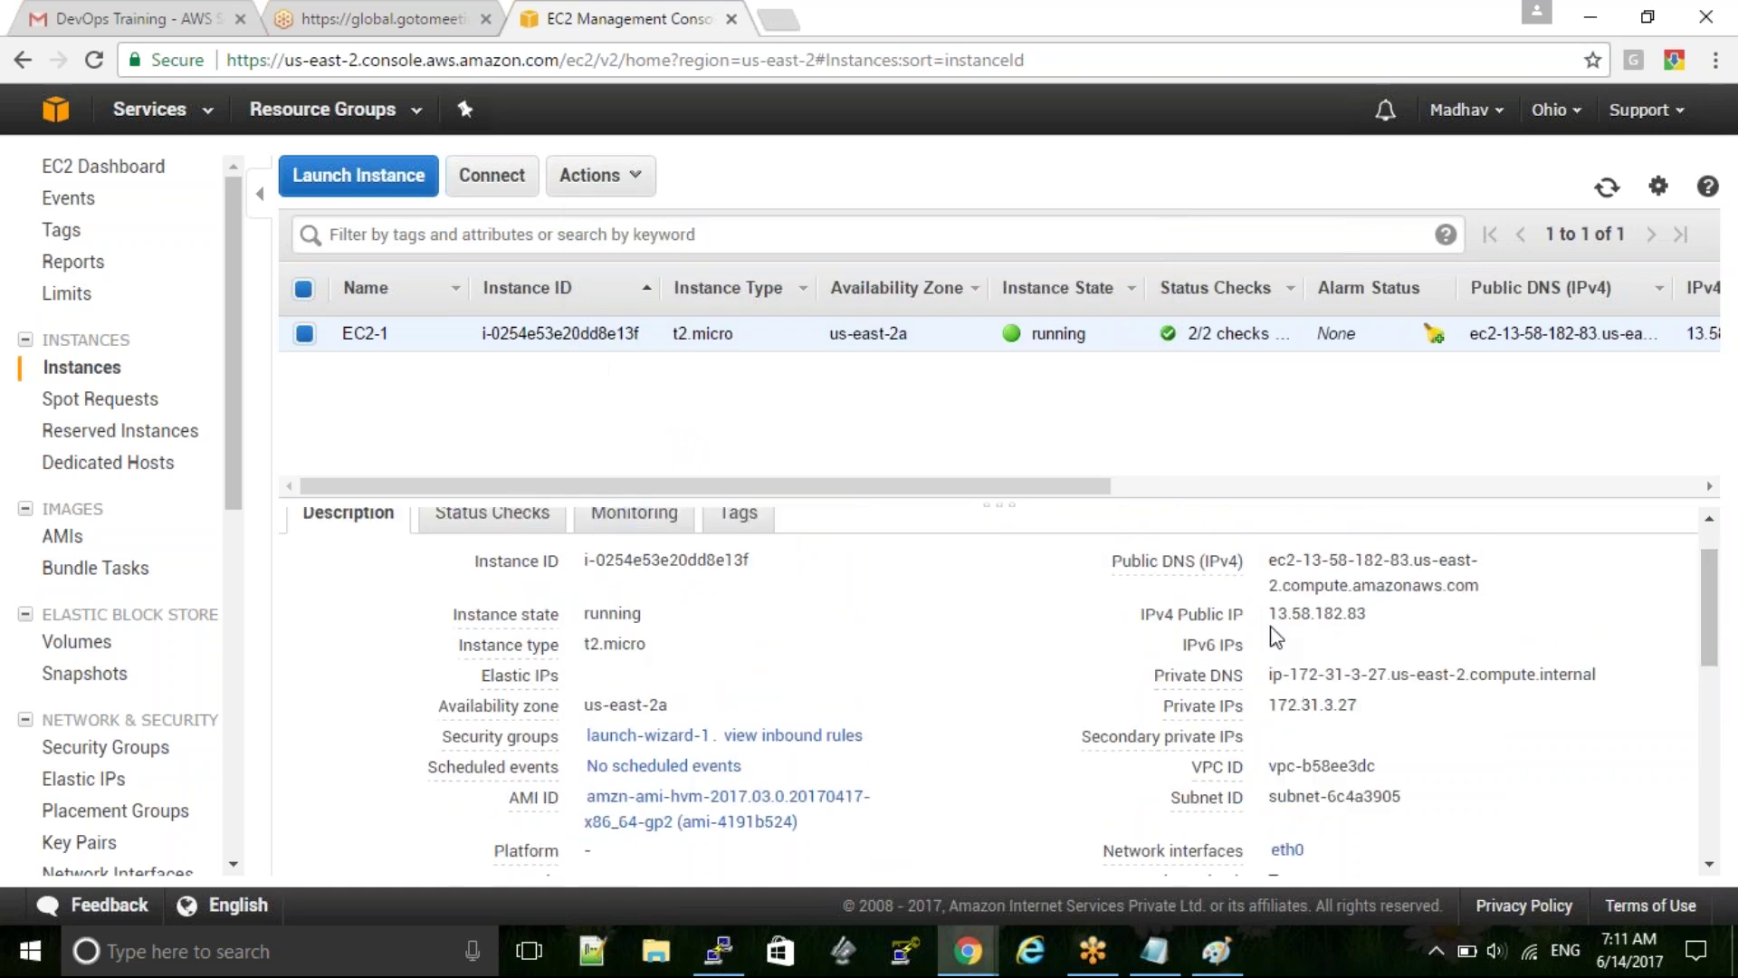
drag(1271, 614, 1367, 619)
key(ctrl+c)
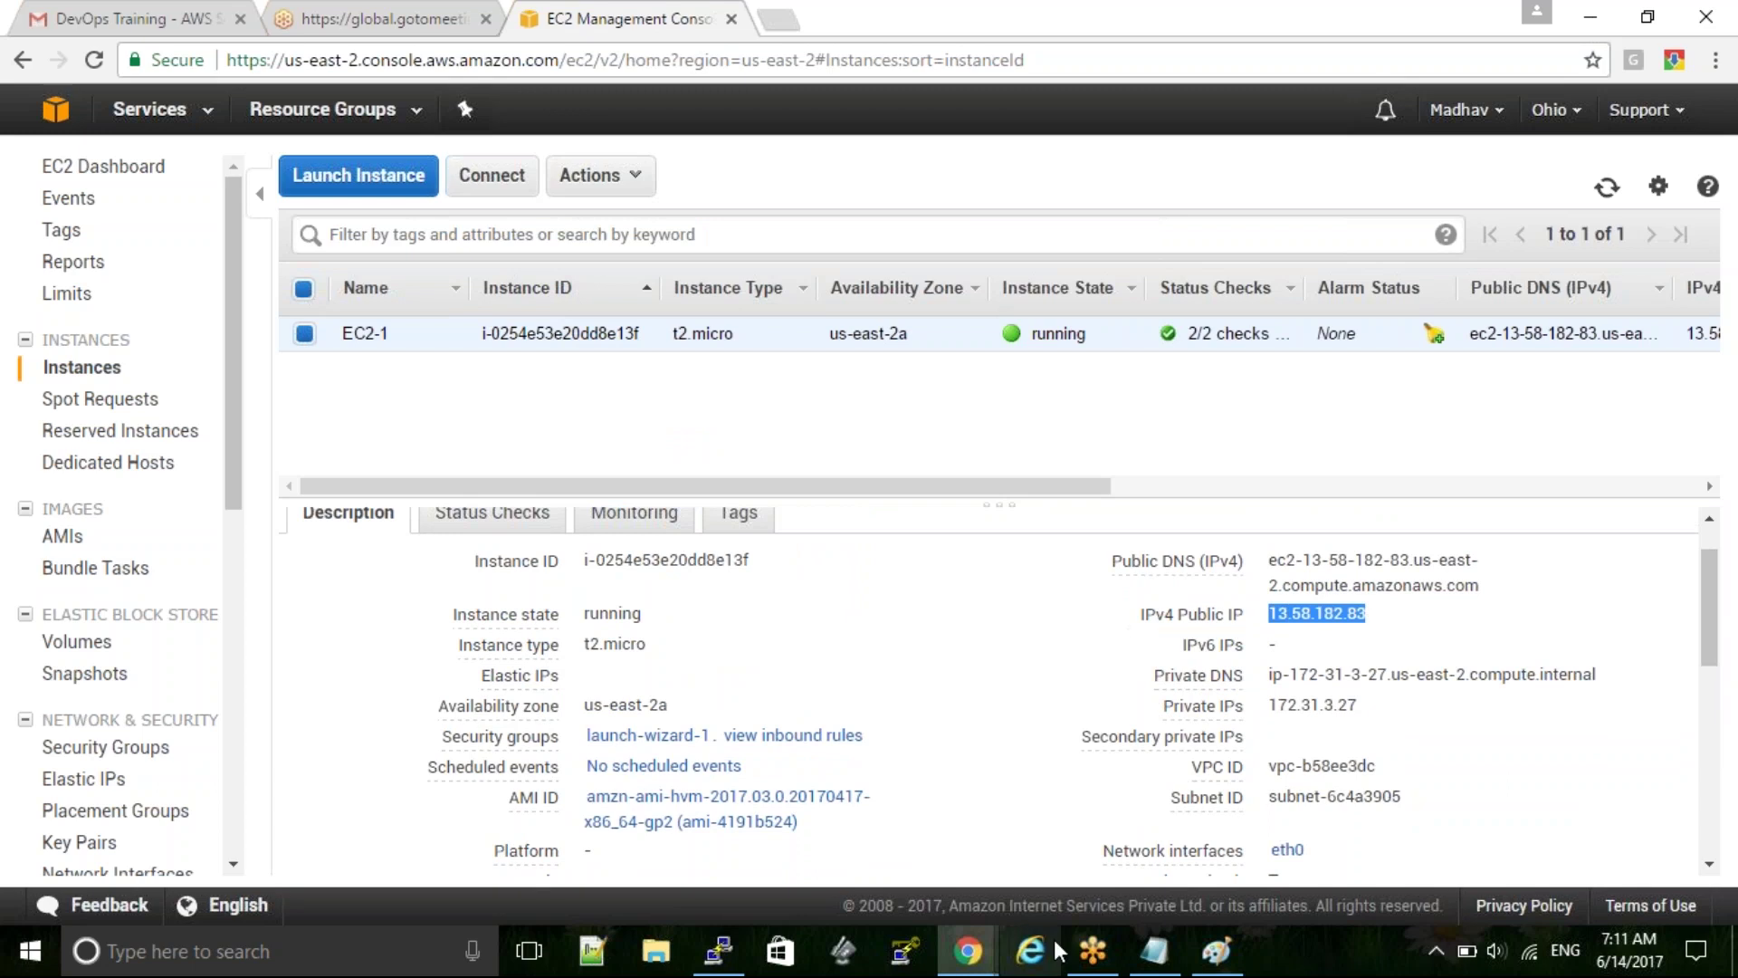
mouse_move(738, 962)
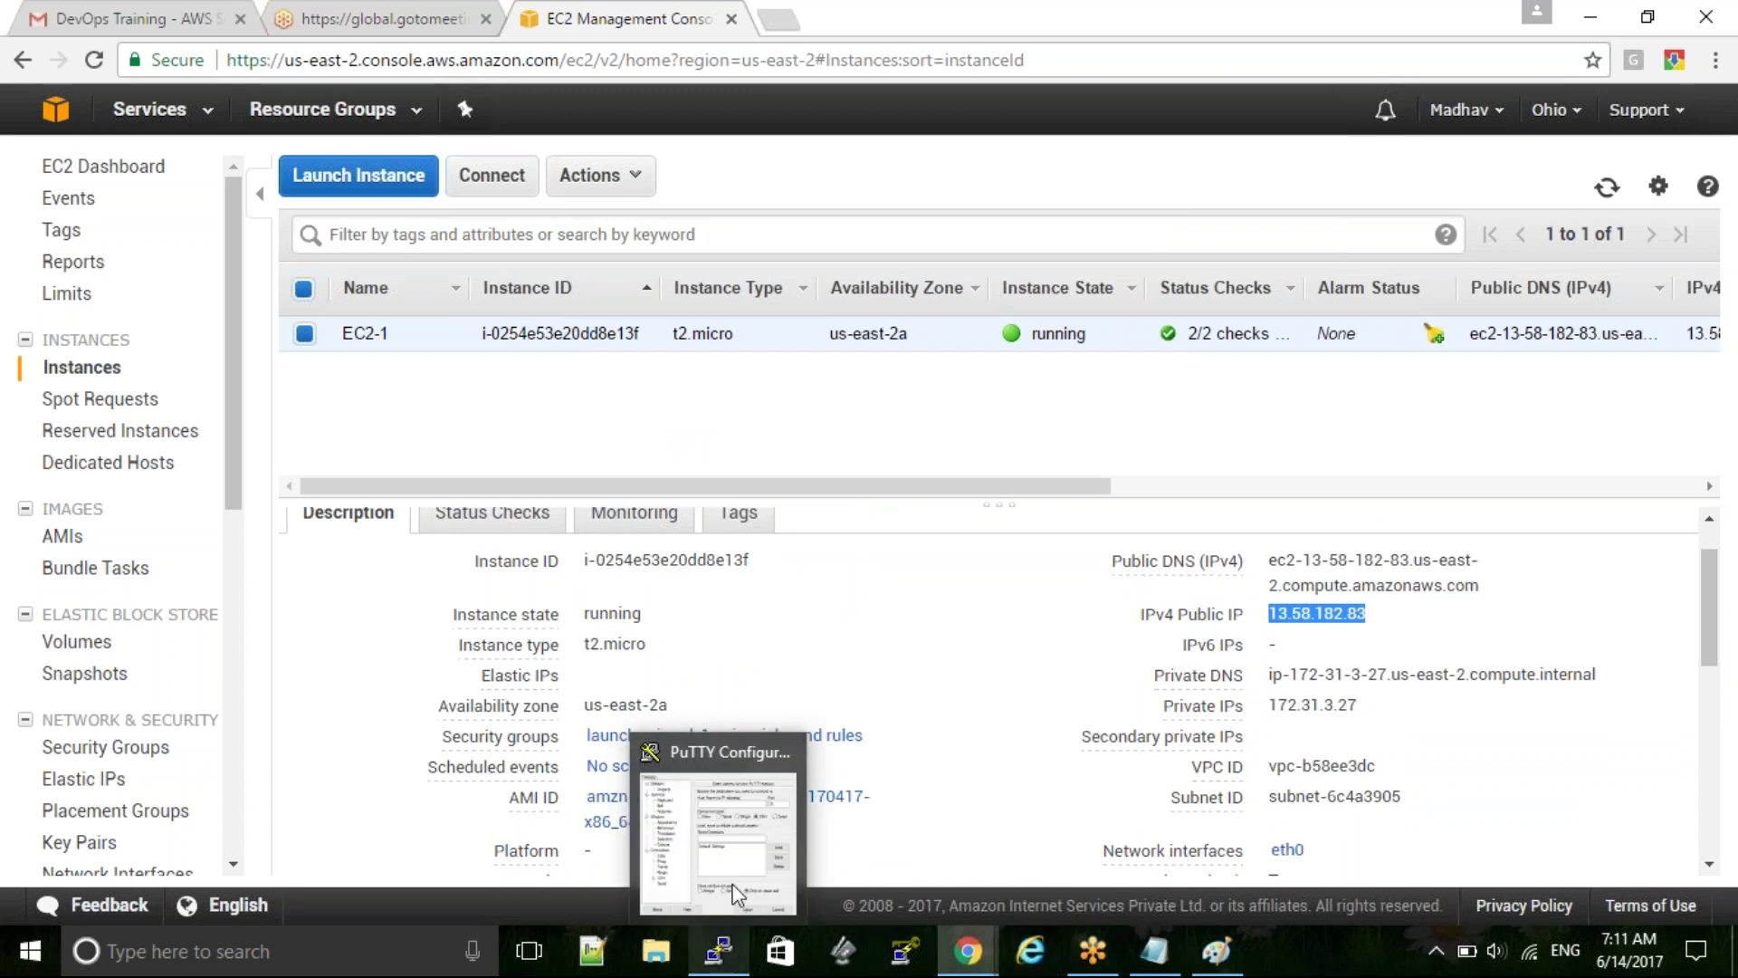
click(741, 896)
key(ctrl+v)
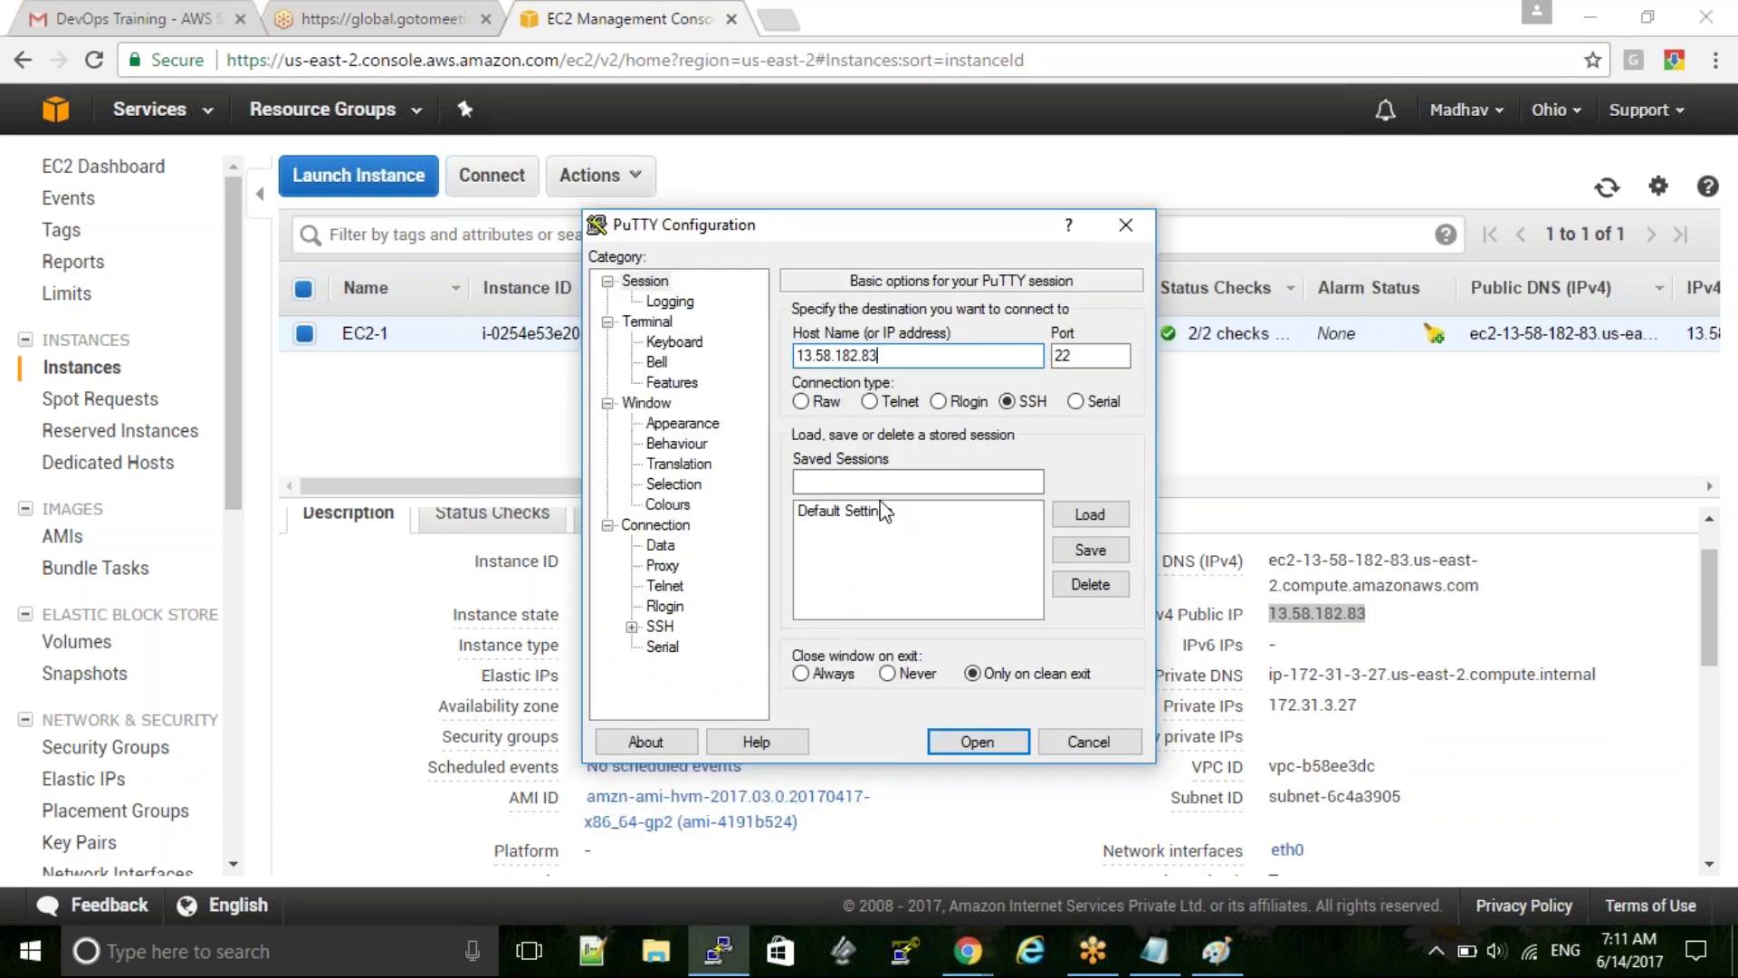
Choose EC2-1.ppk from Downloads as the private key file for SSH authentication
click(631, 626)
click(683, 607)
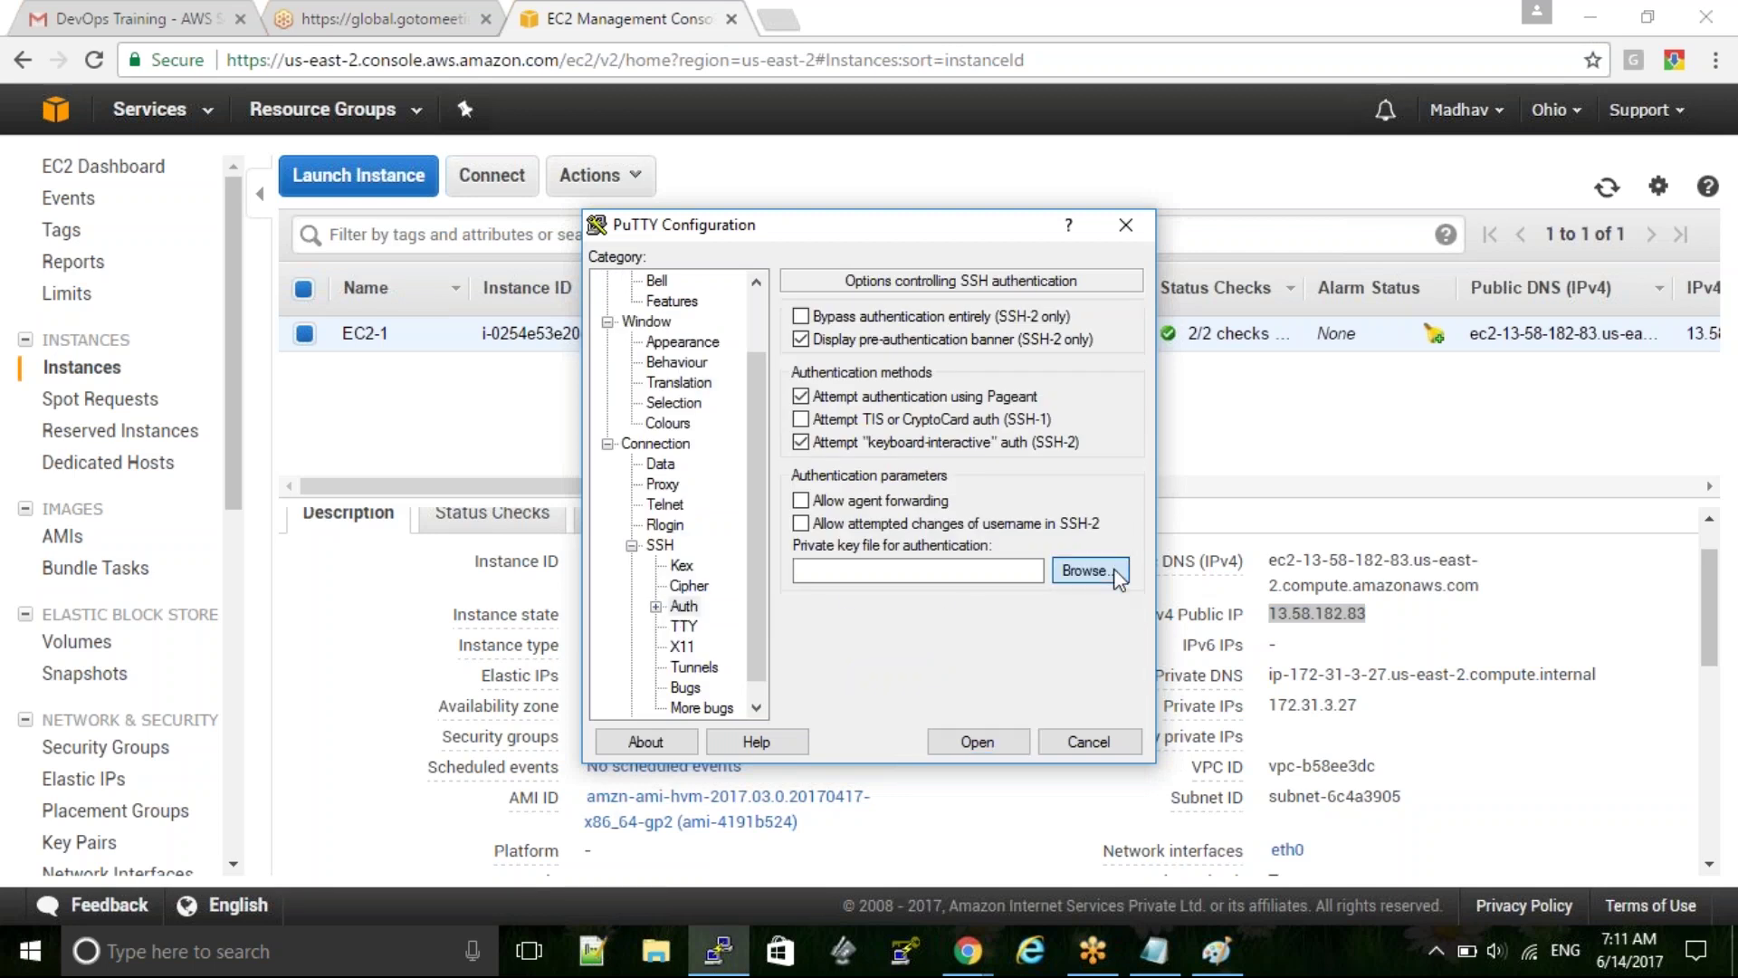
click(1117, 574)
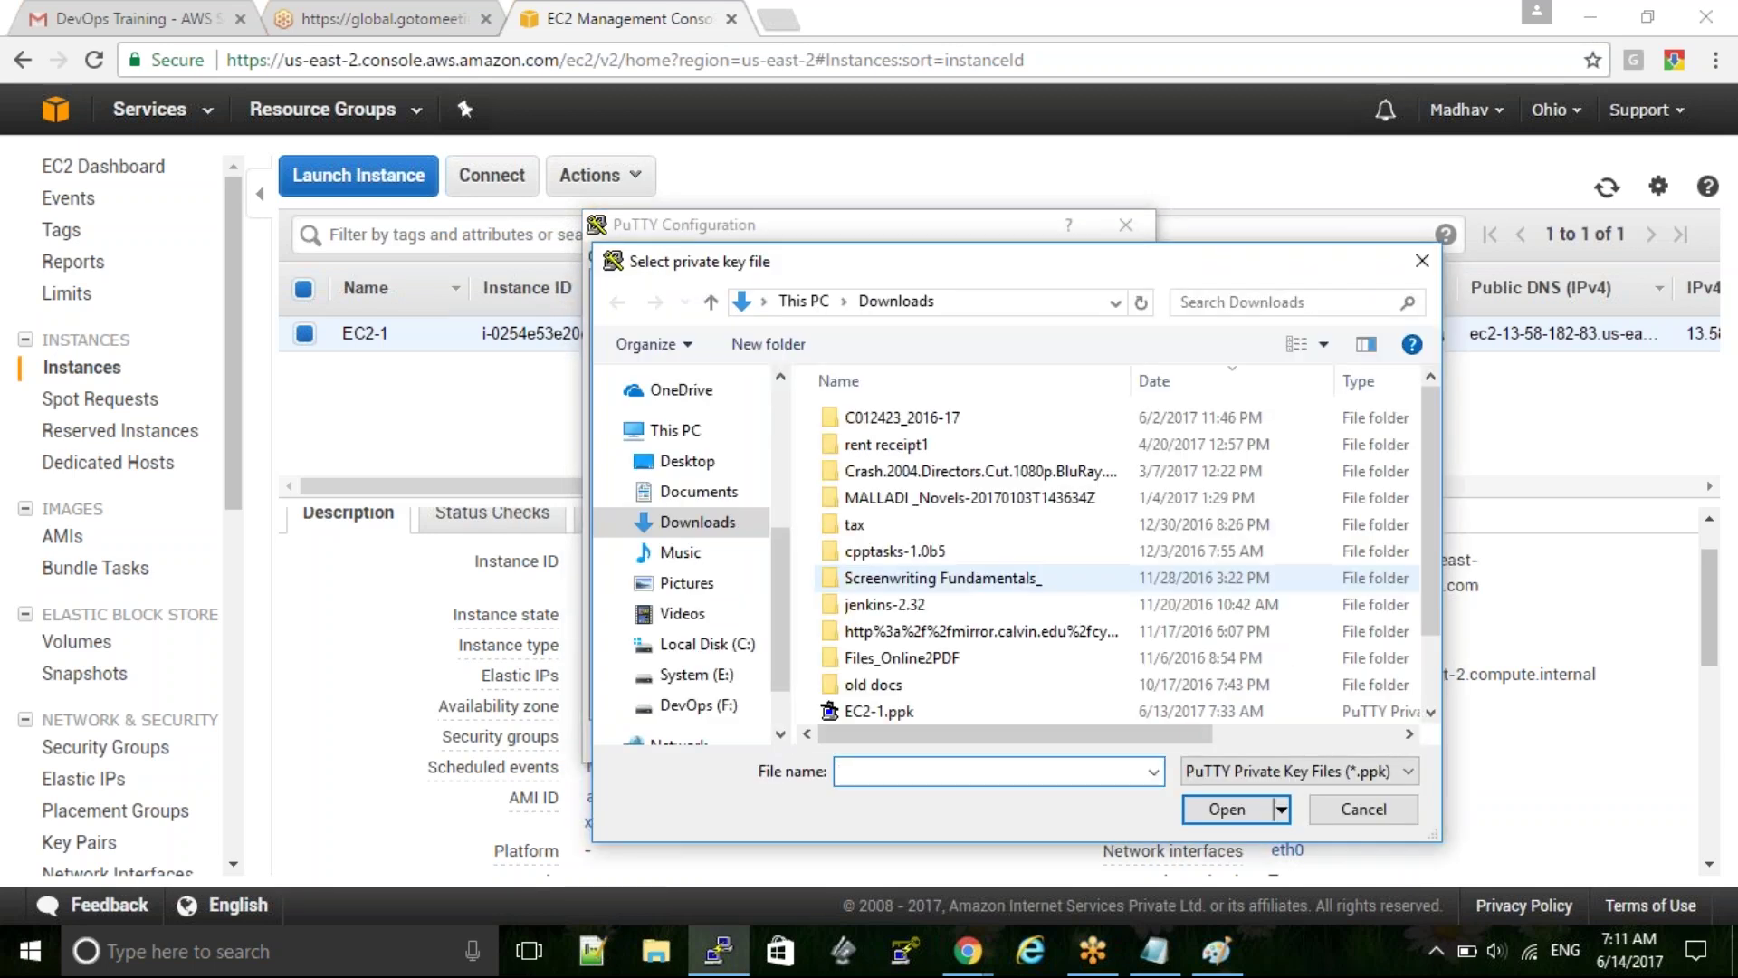
click(889, 714)
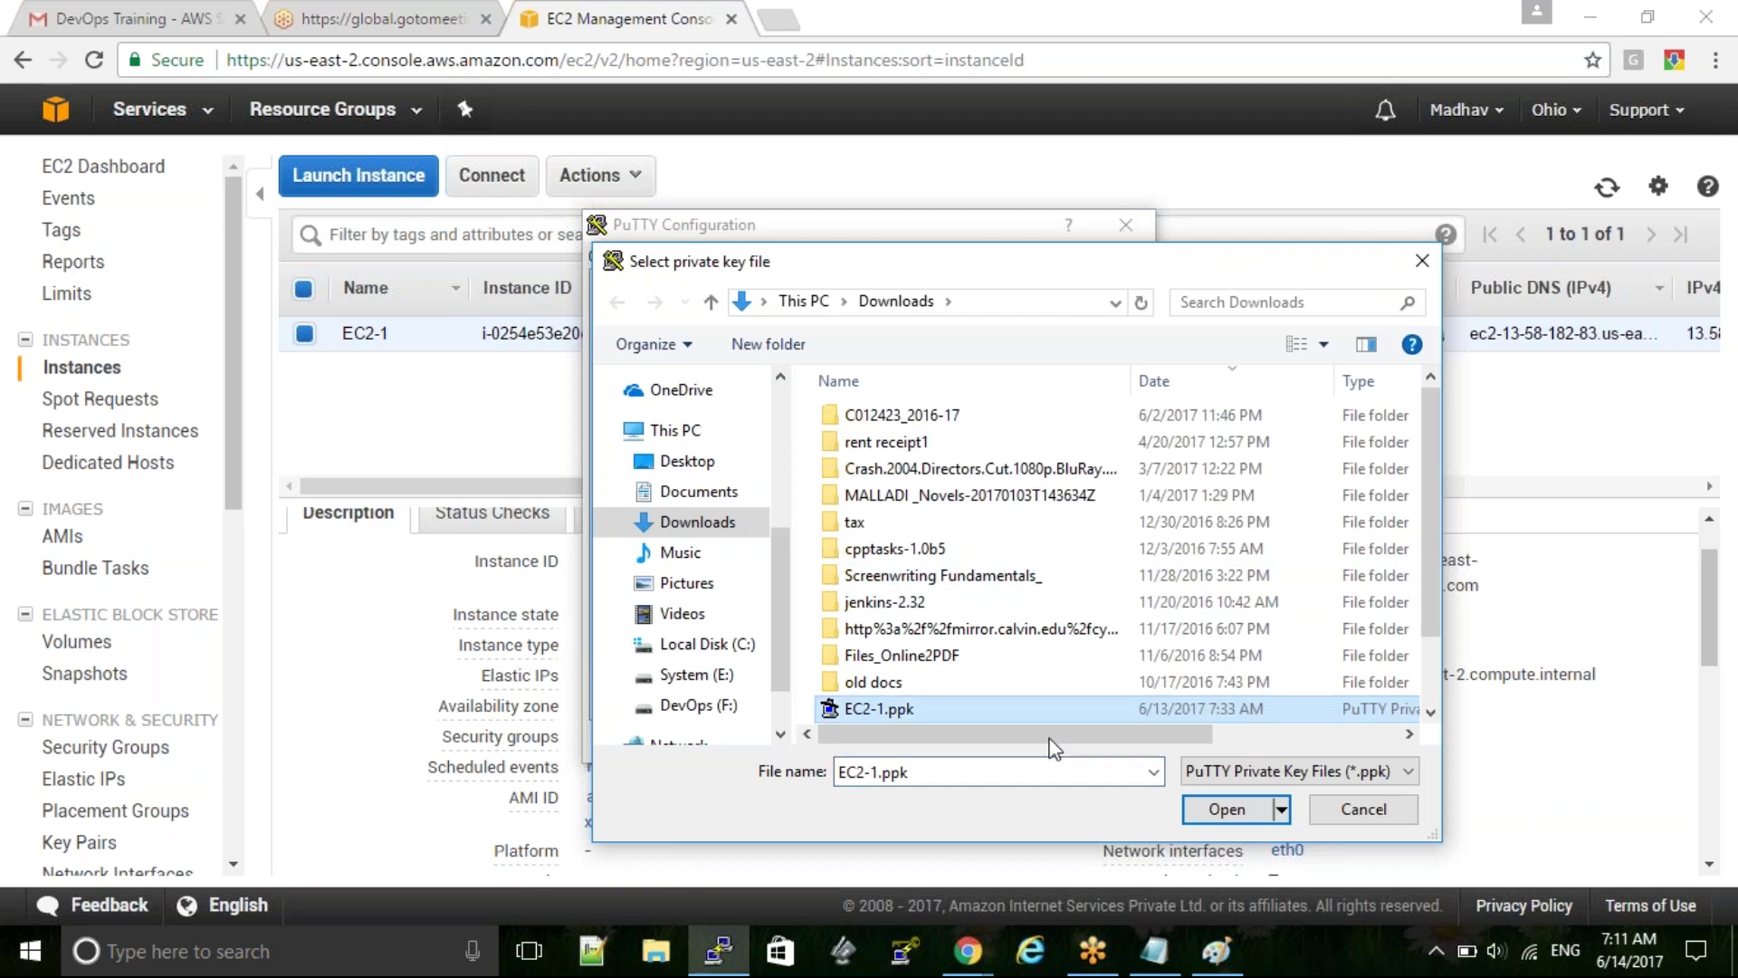
click(1219, 818)
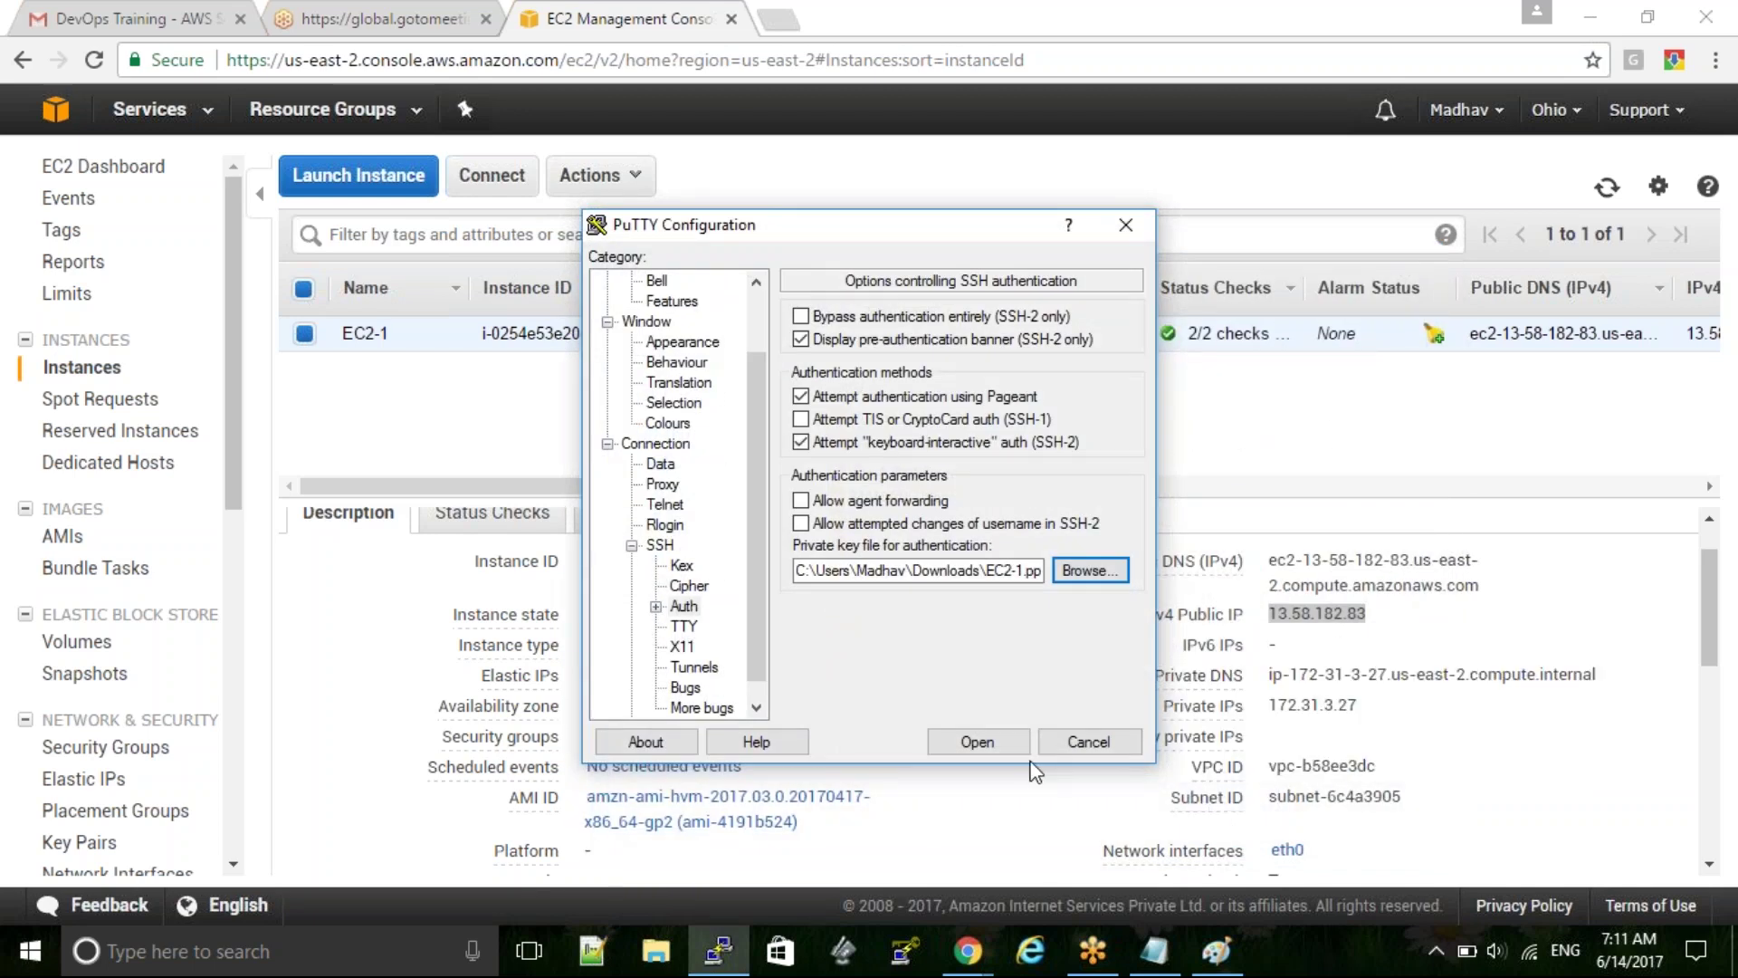
Enable system colours for the terminal and set its font to Courier New at size 16
click(667, 423)
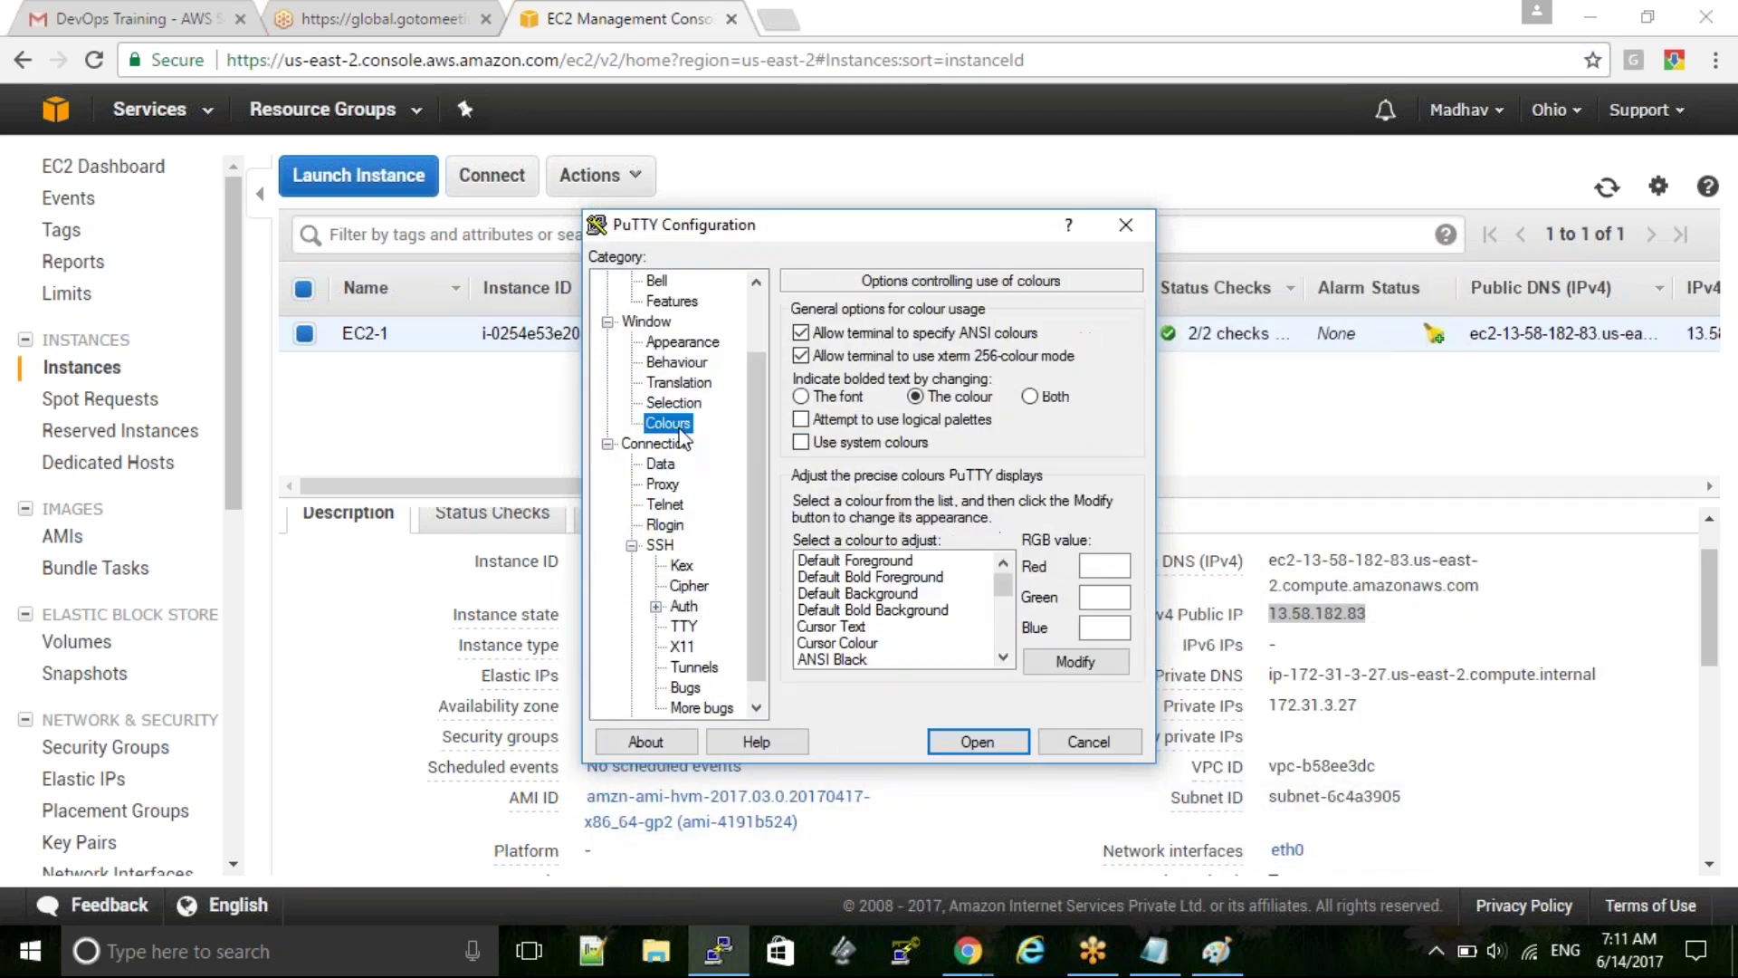
click(860, 443)
click(686, 345)
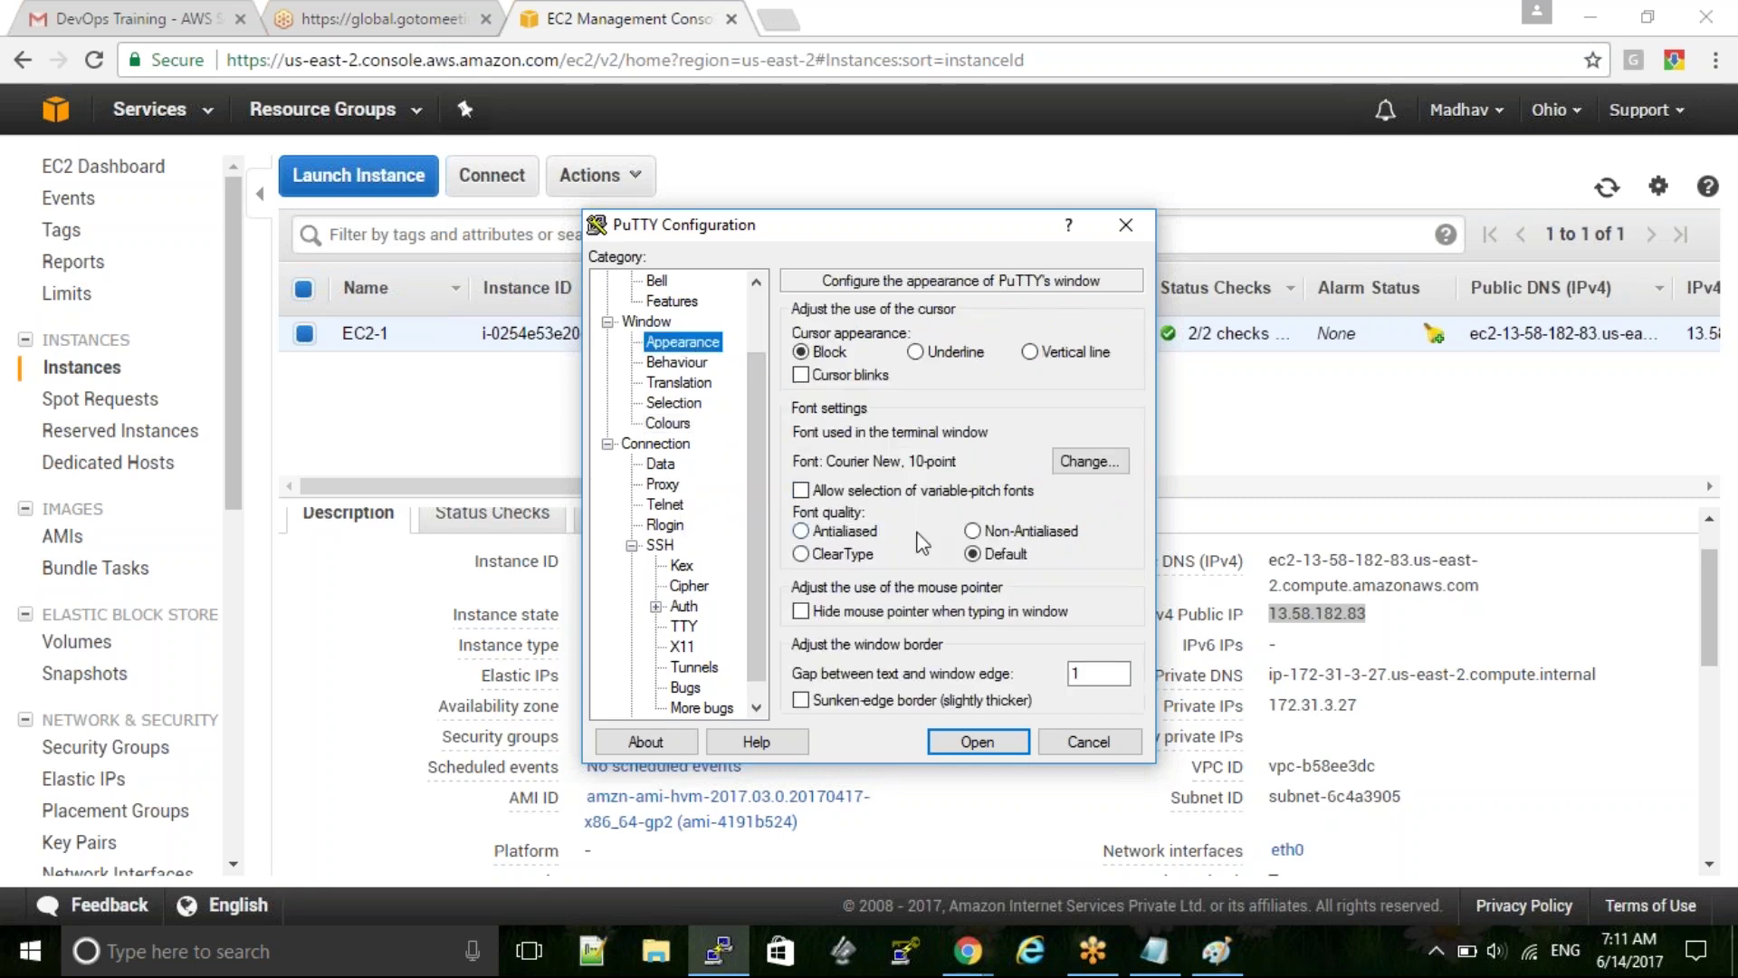
click(1068, 460)
click(1068, 460)
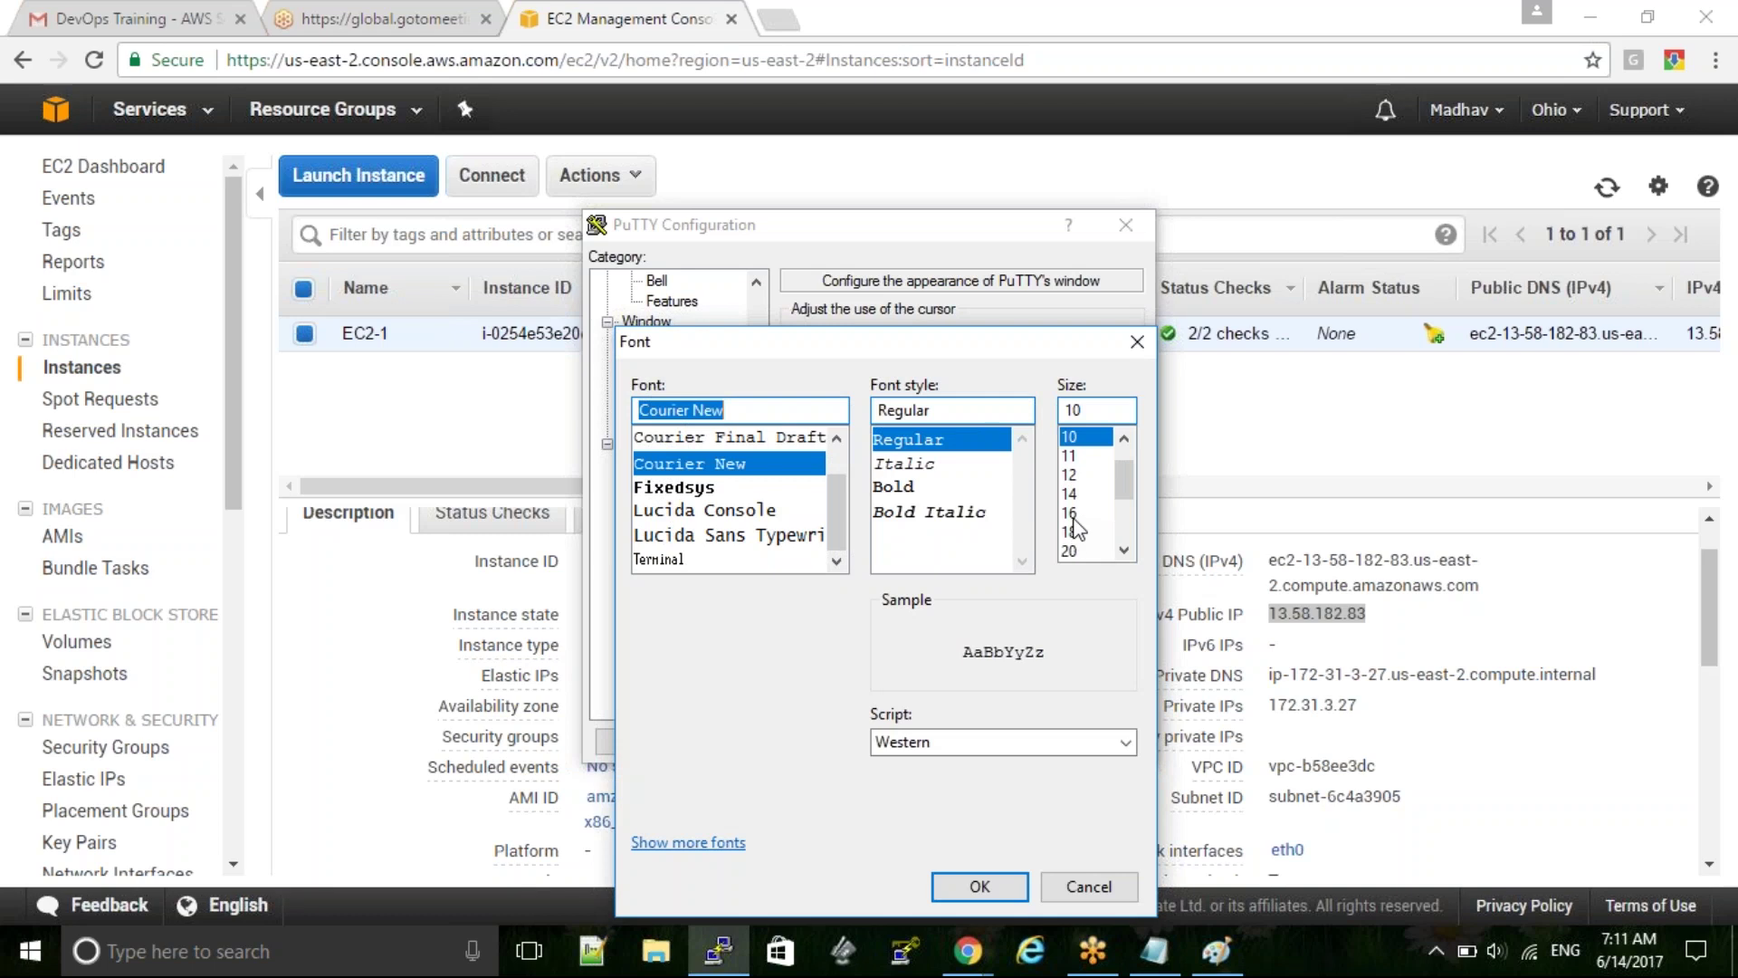
click(1074, 531)
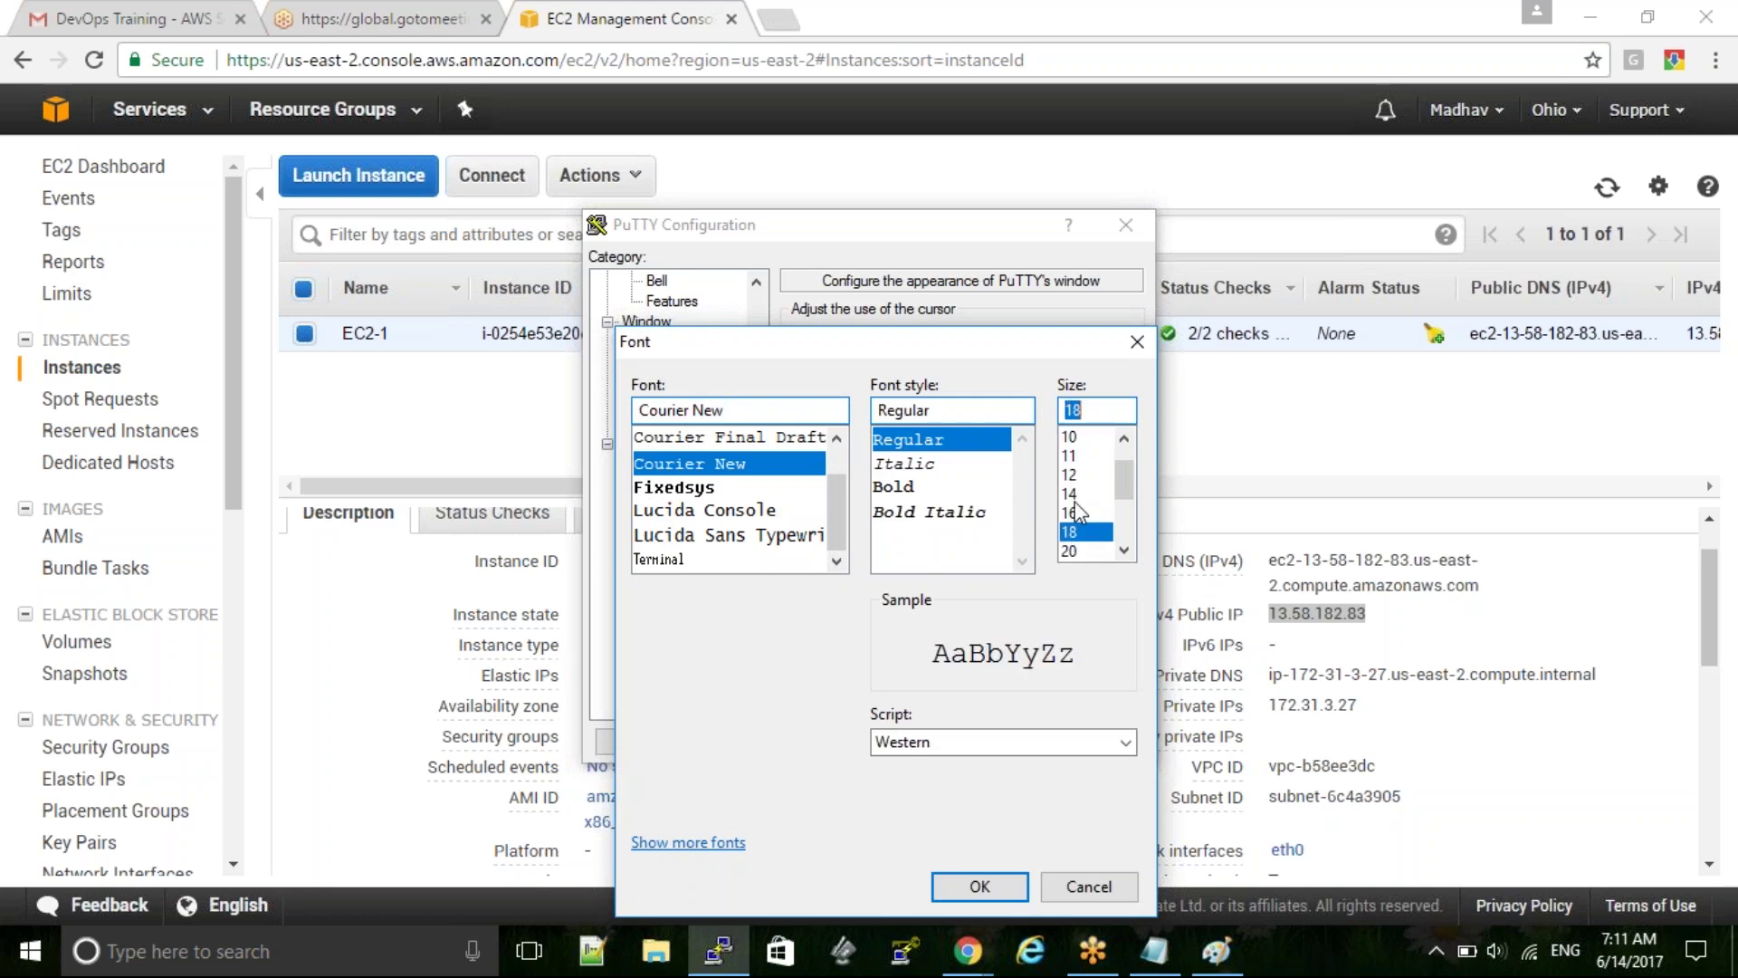
click(1074, 493)
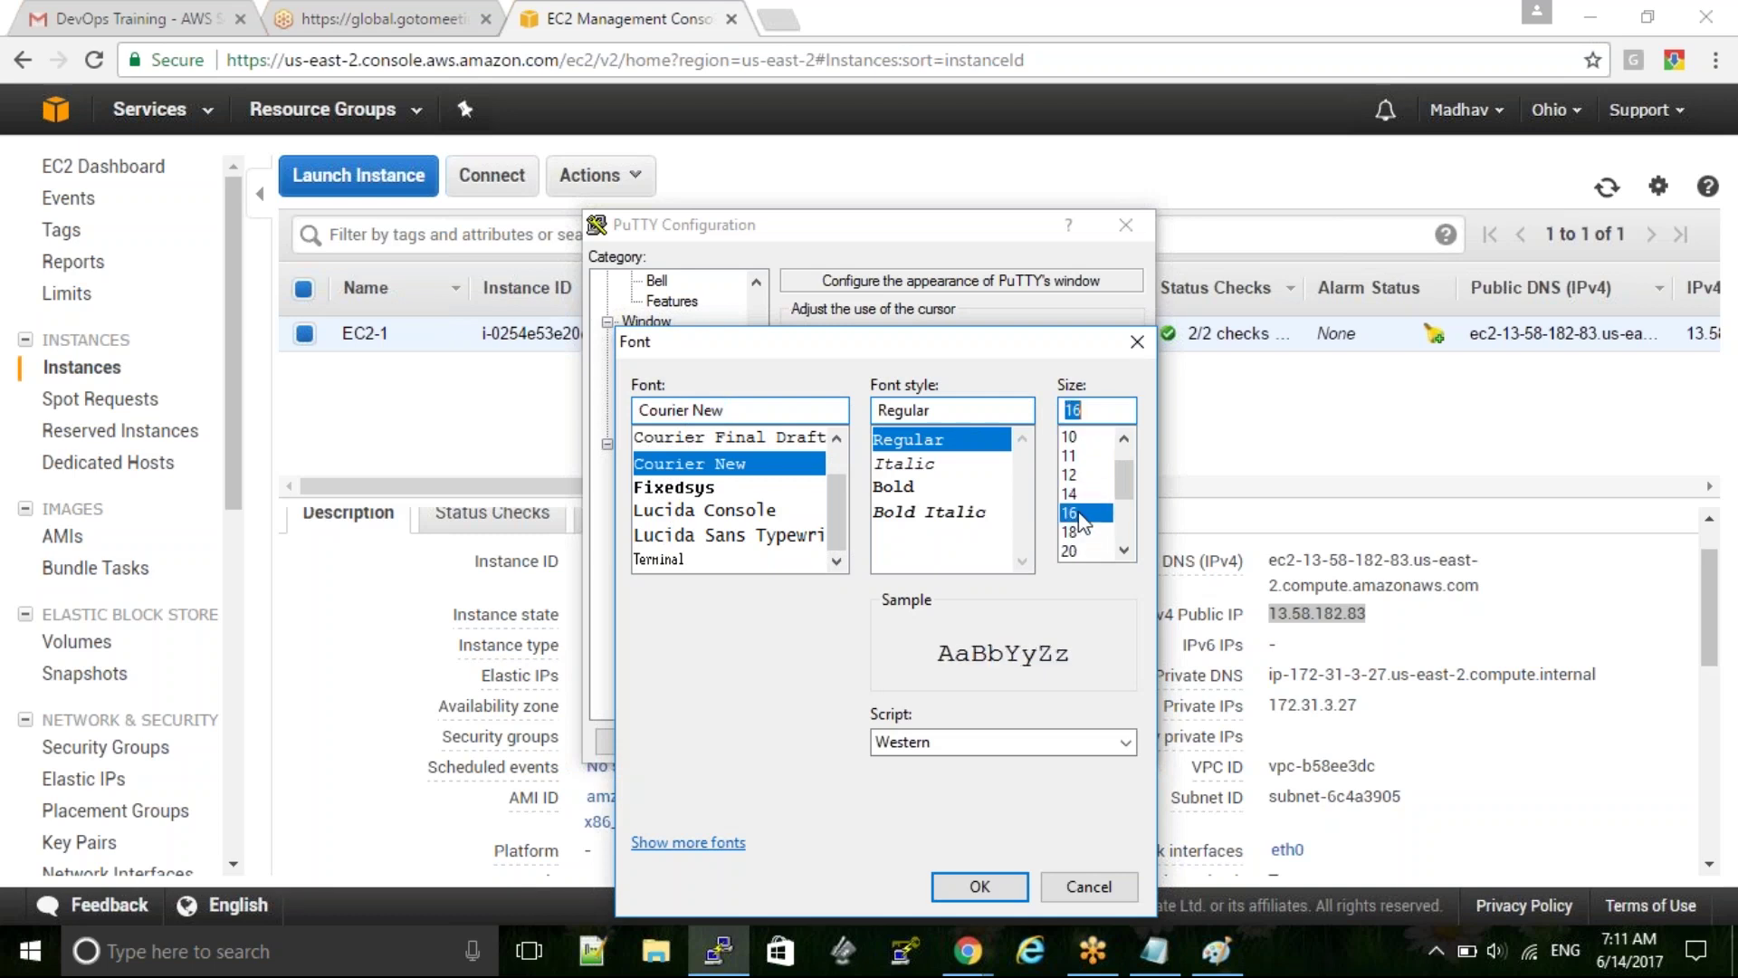
click(1073, 513)
click(979, 887)
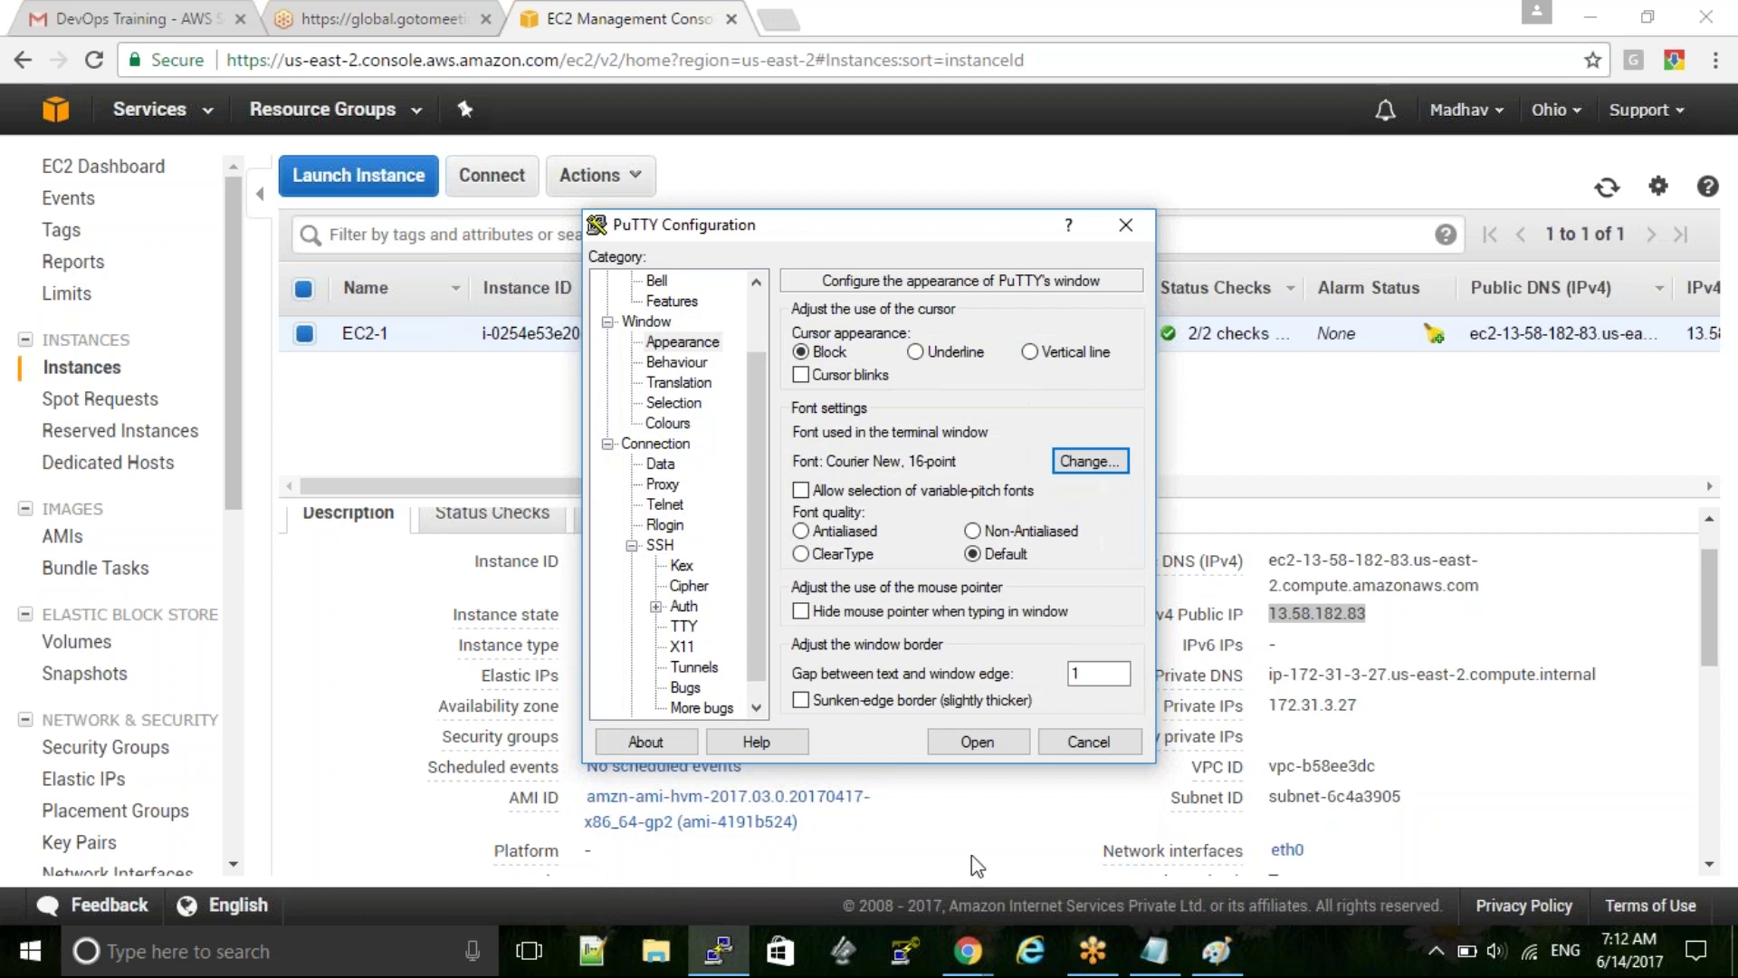
Open the SSH session, trust the server's host key and log in as ec2-user
click(990, 750)
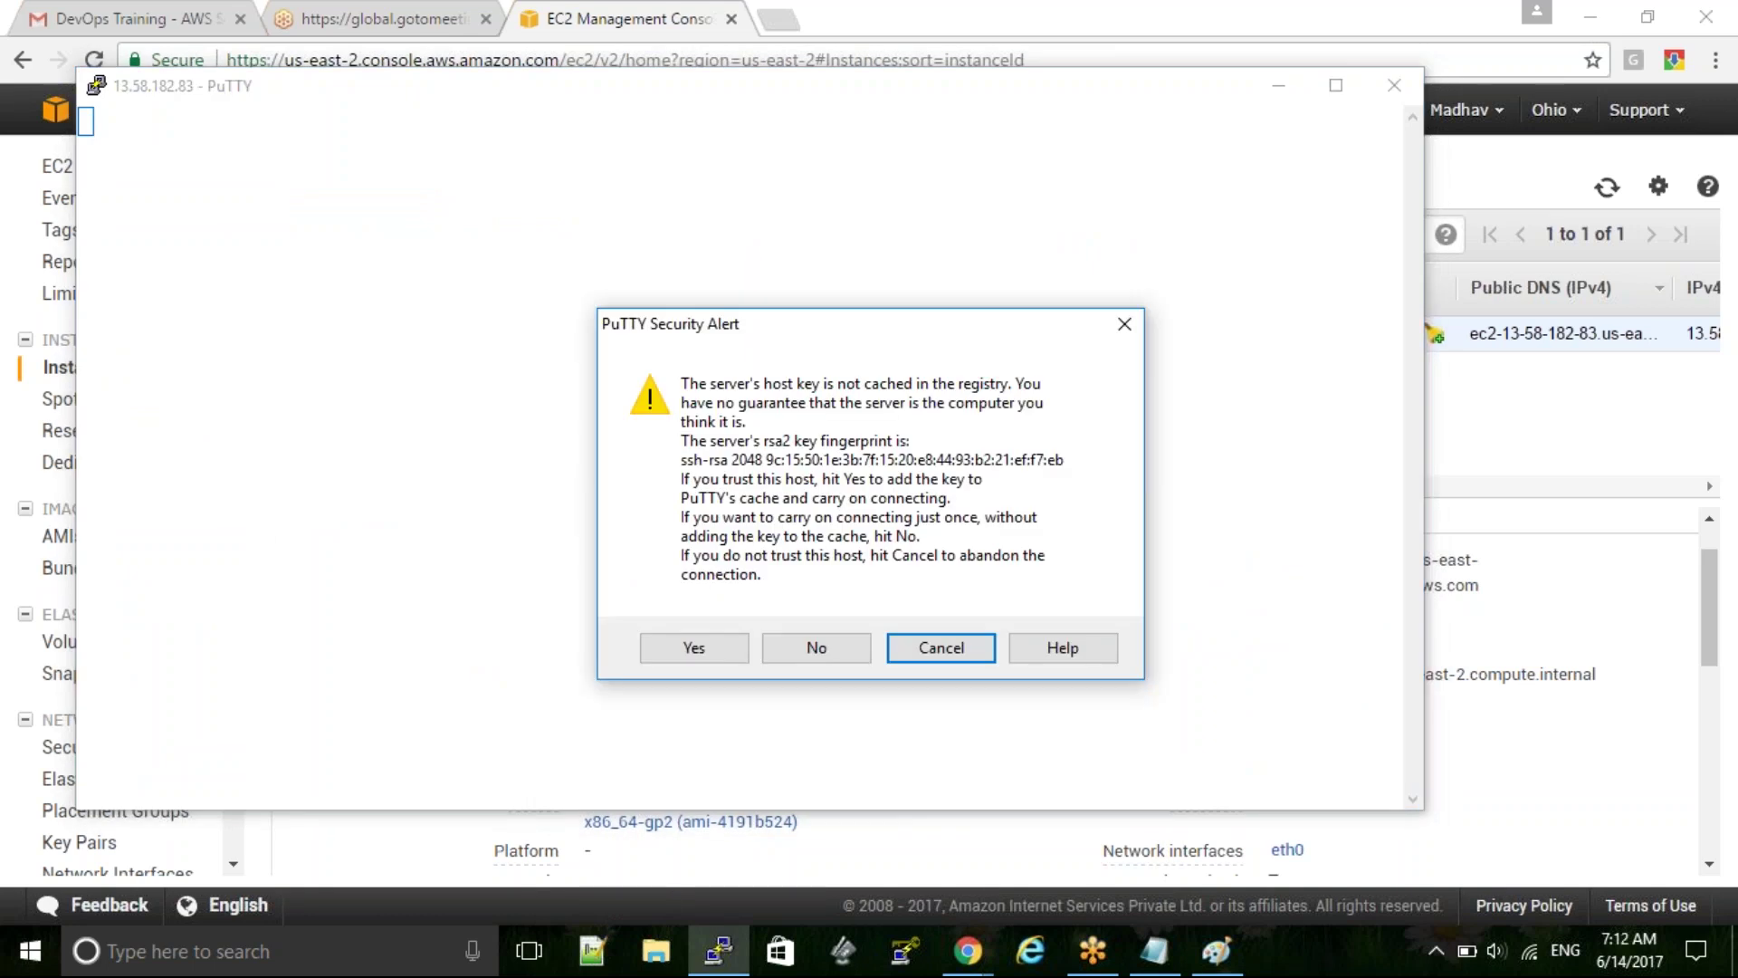
click(698, 652)
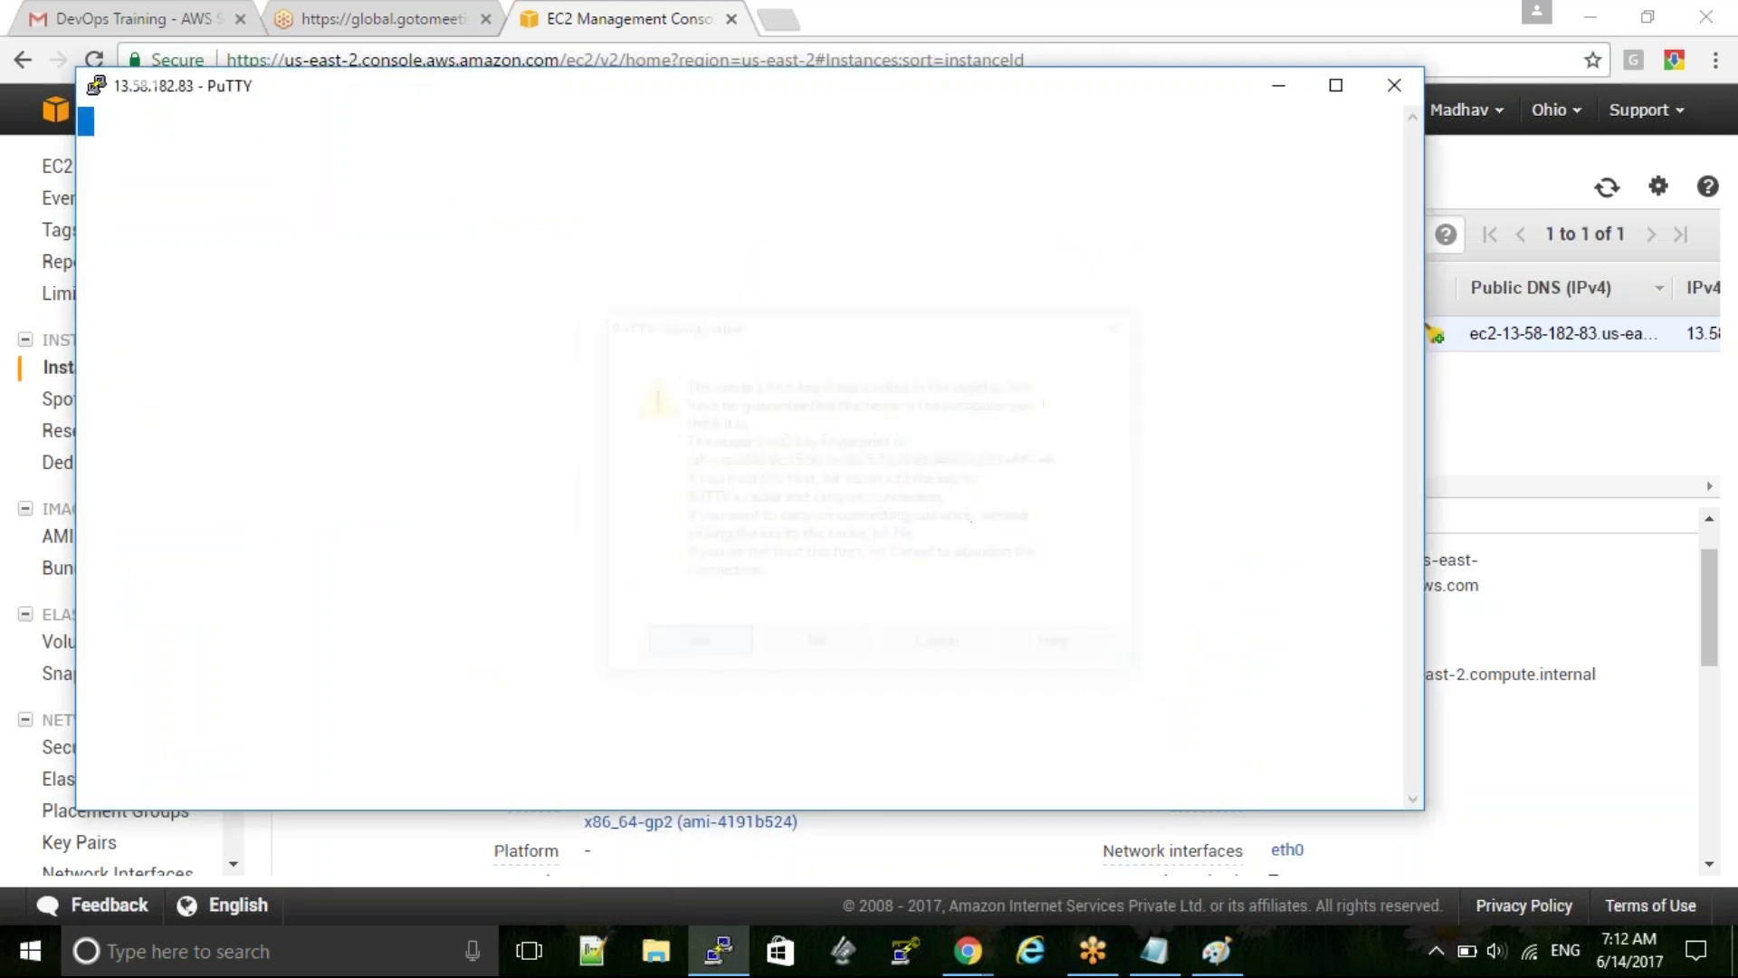
text(ec2)
text(-user)
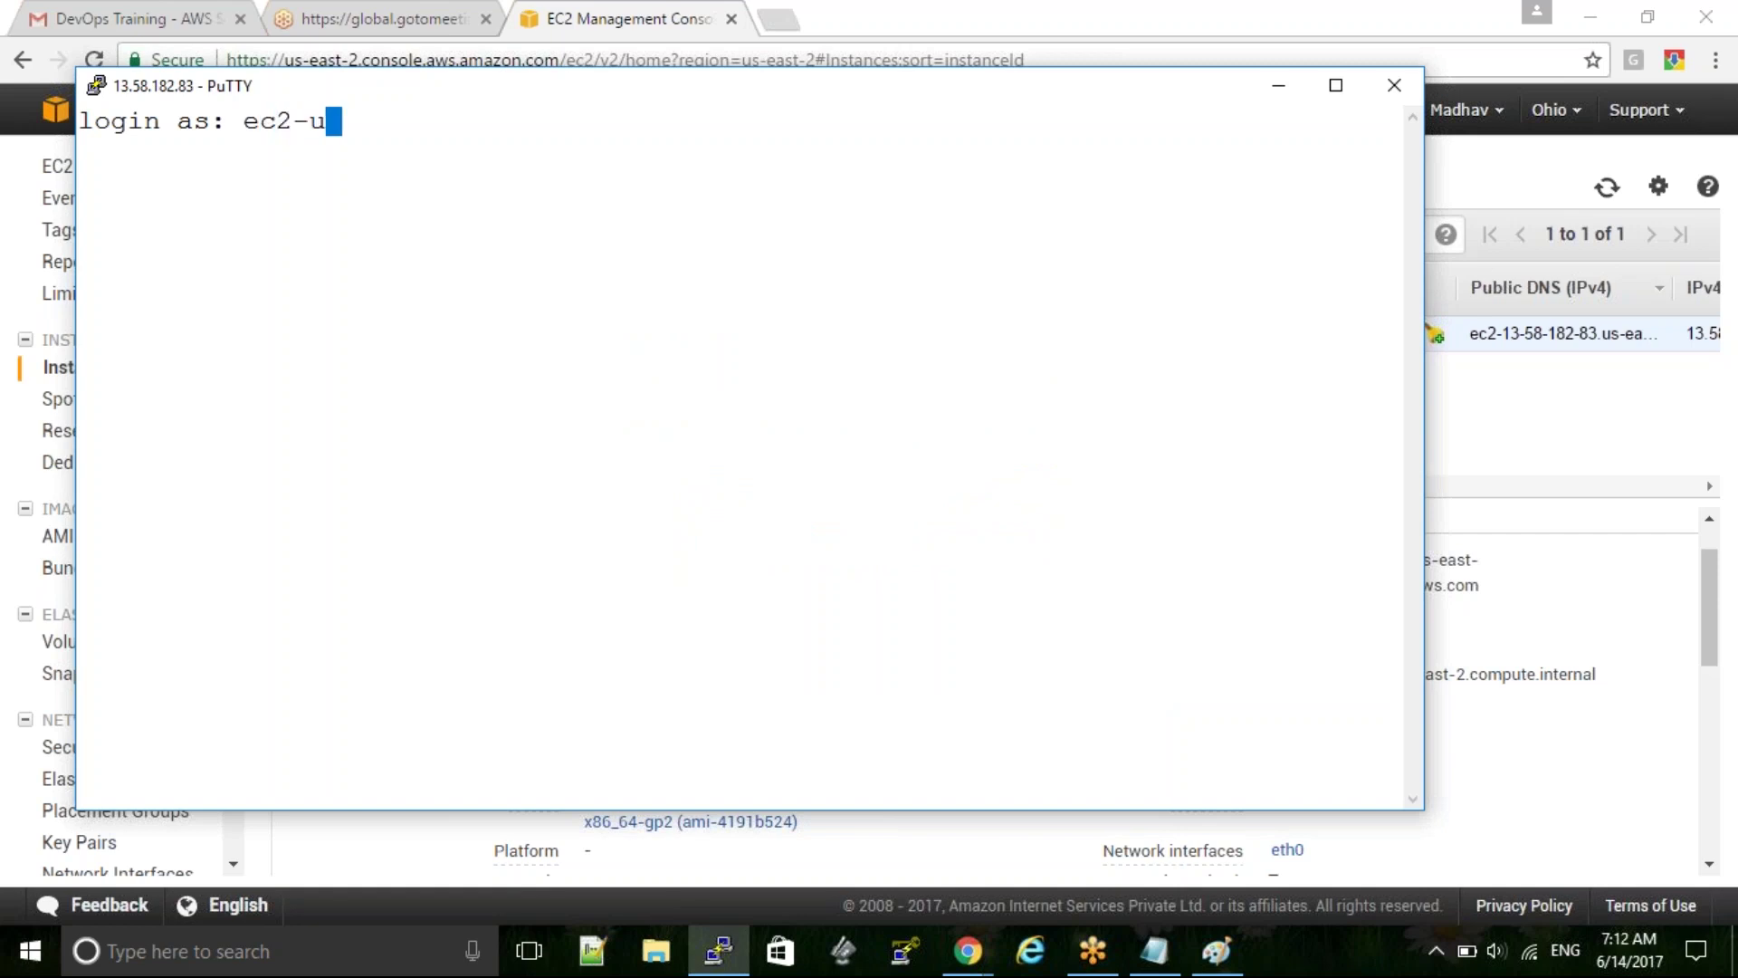
key(Return)
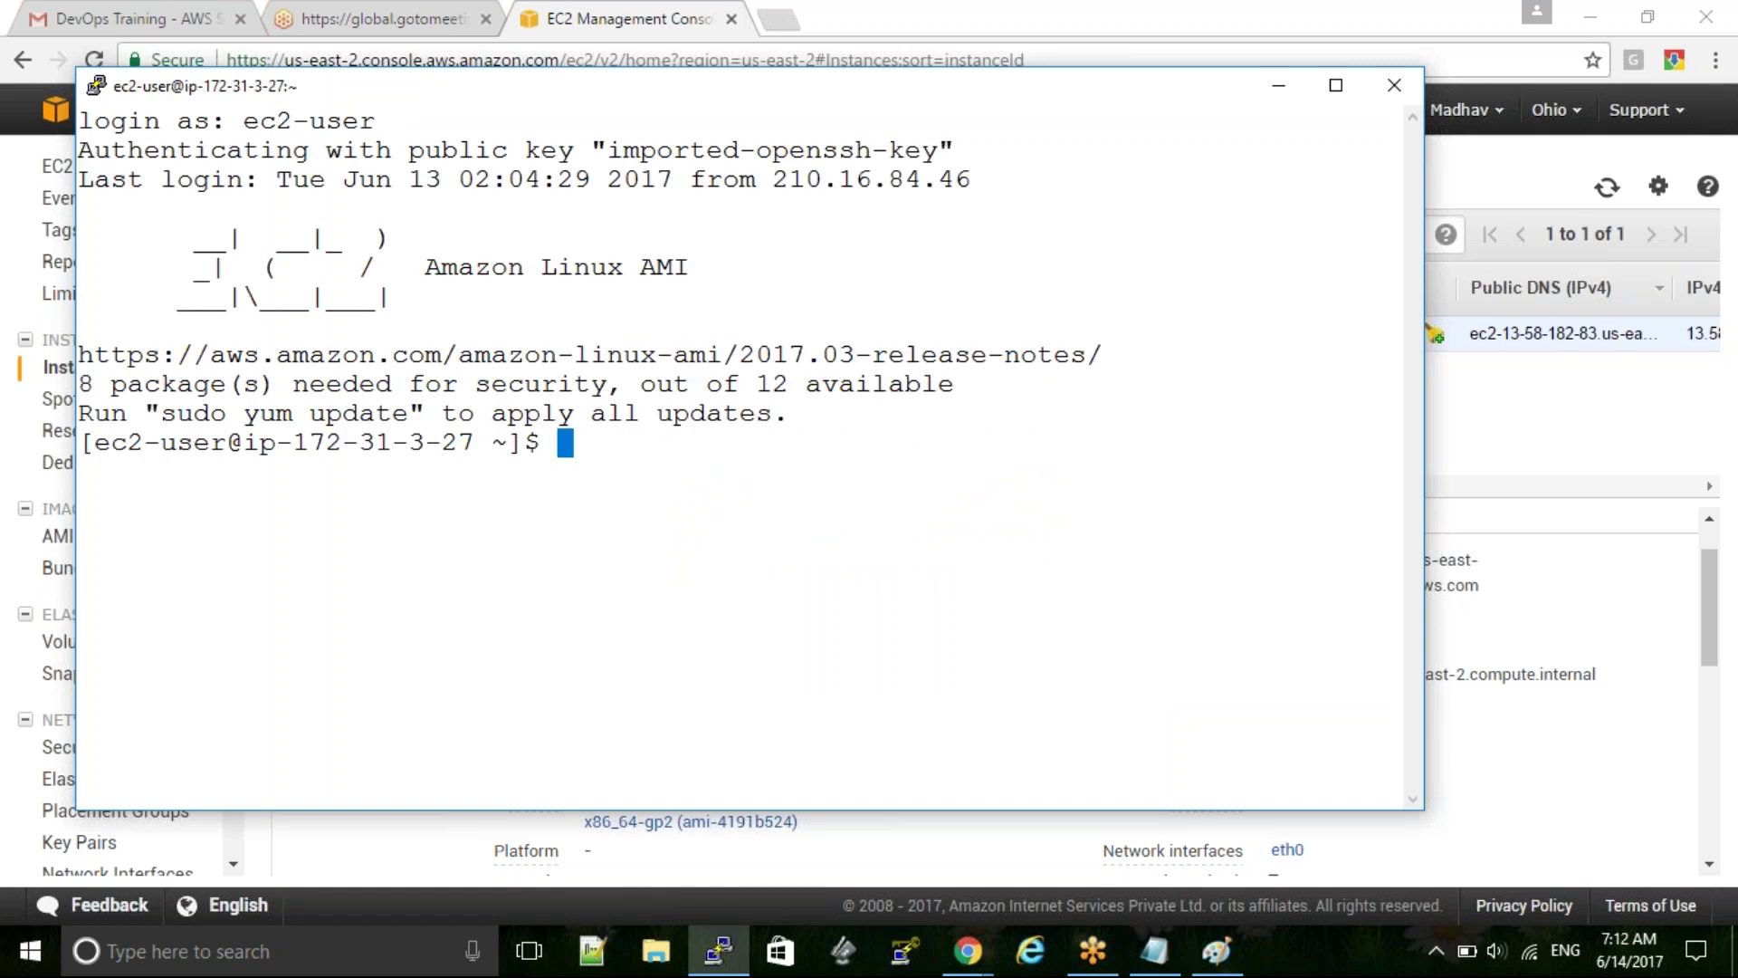
Print the working directory with pwd and change to the root directory with cd /
text(pwd)
key(Return)
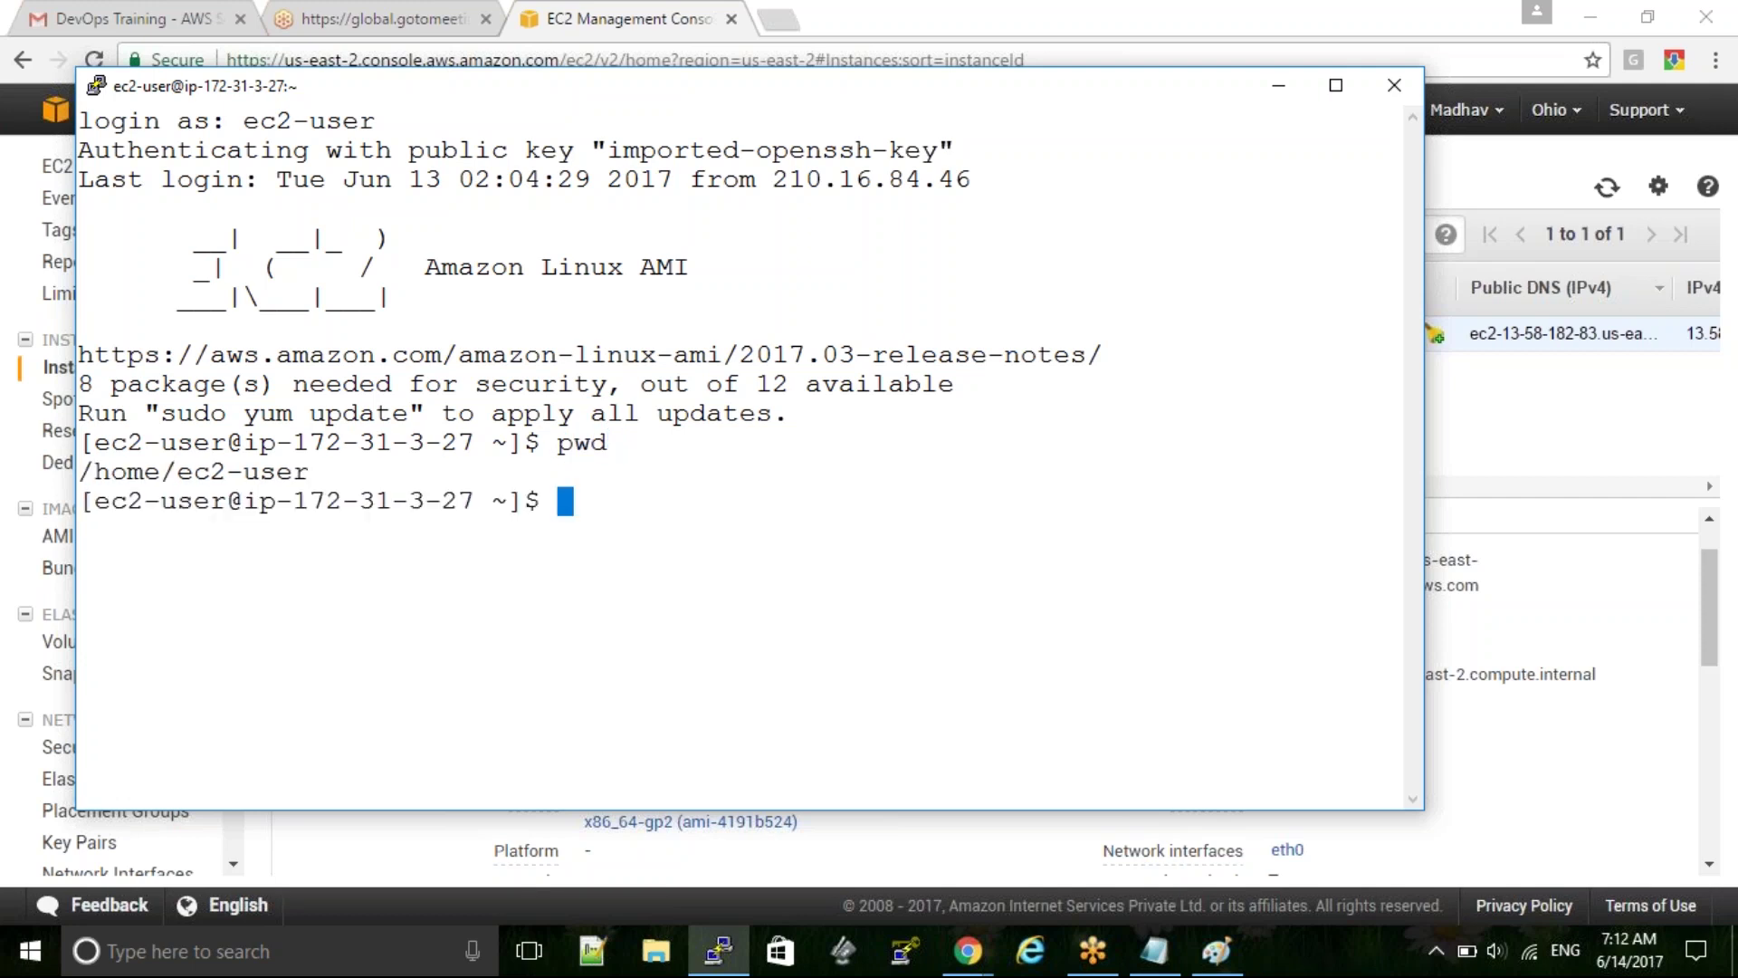
text(cd /)
key(Return)
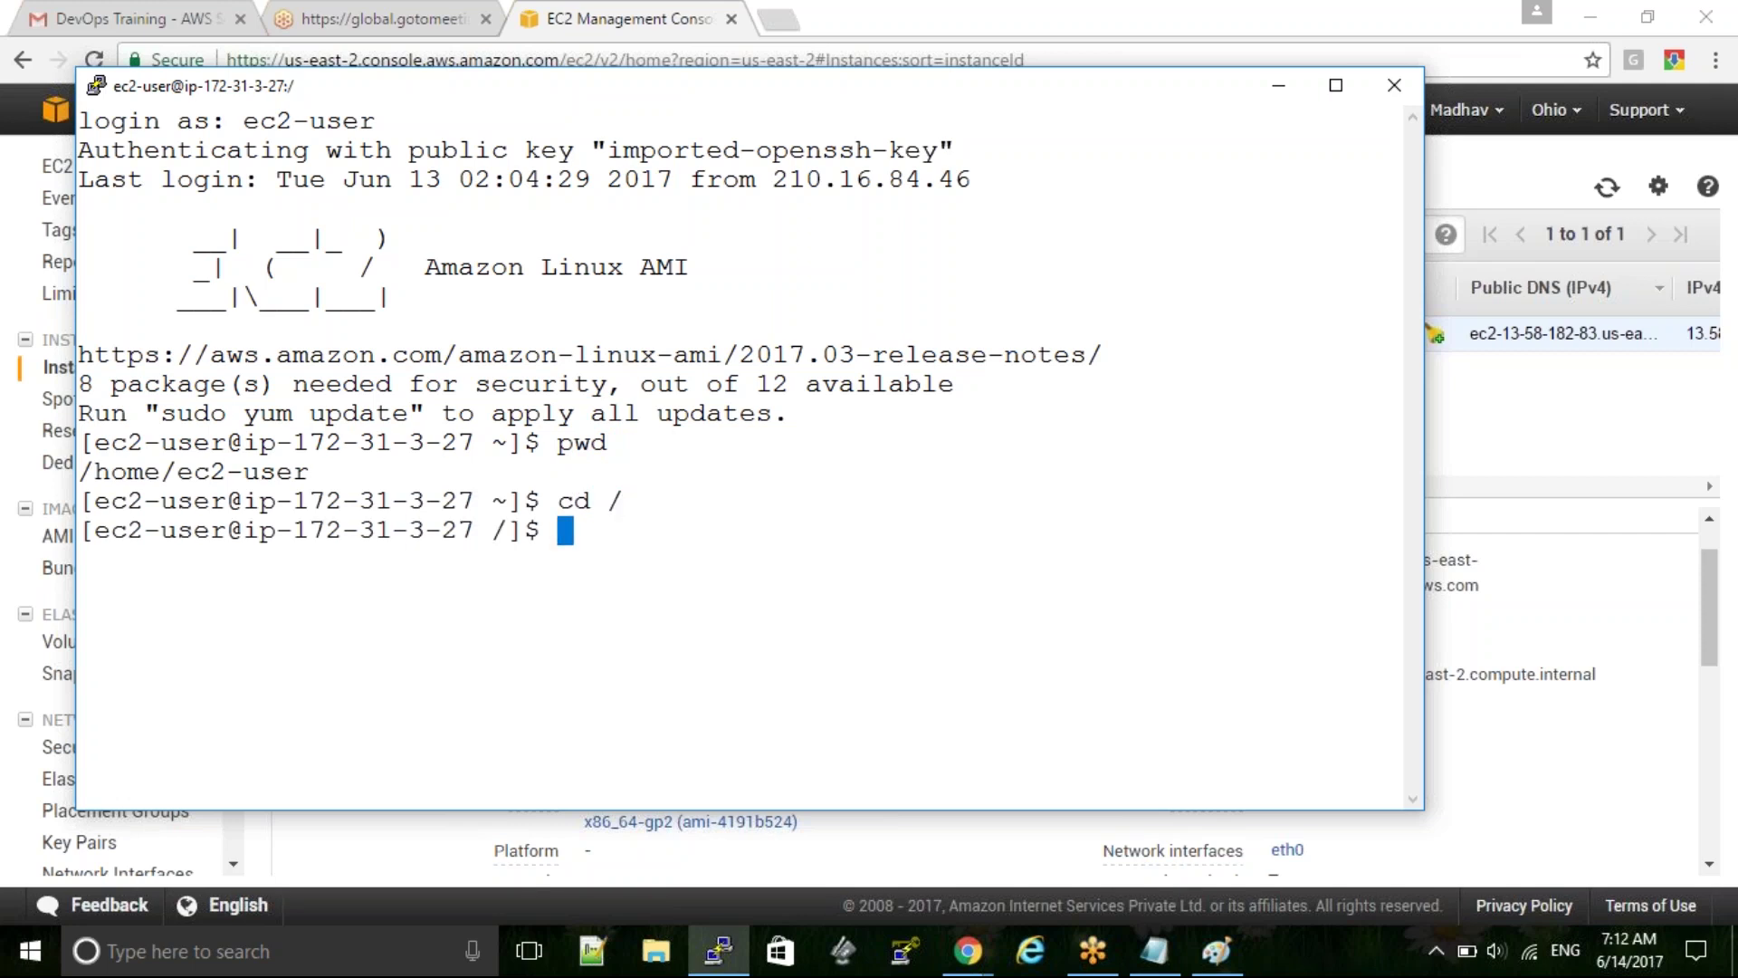
List the root directory's contents with ls and briefly highlight the proc folder
text(ls)
key(Return)
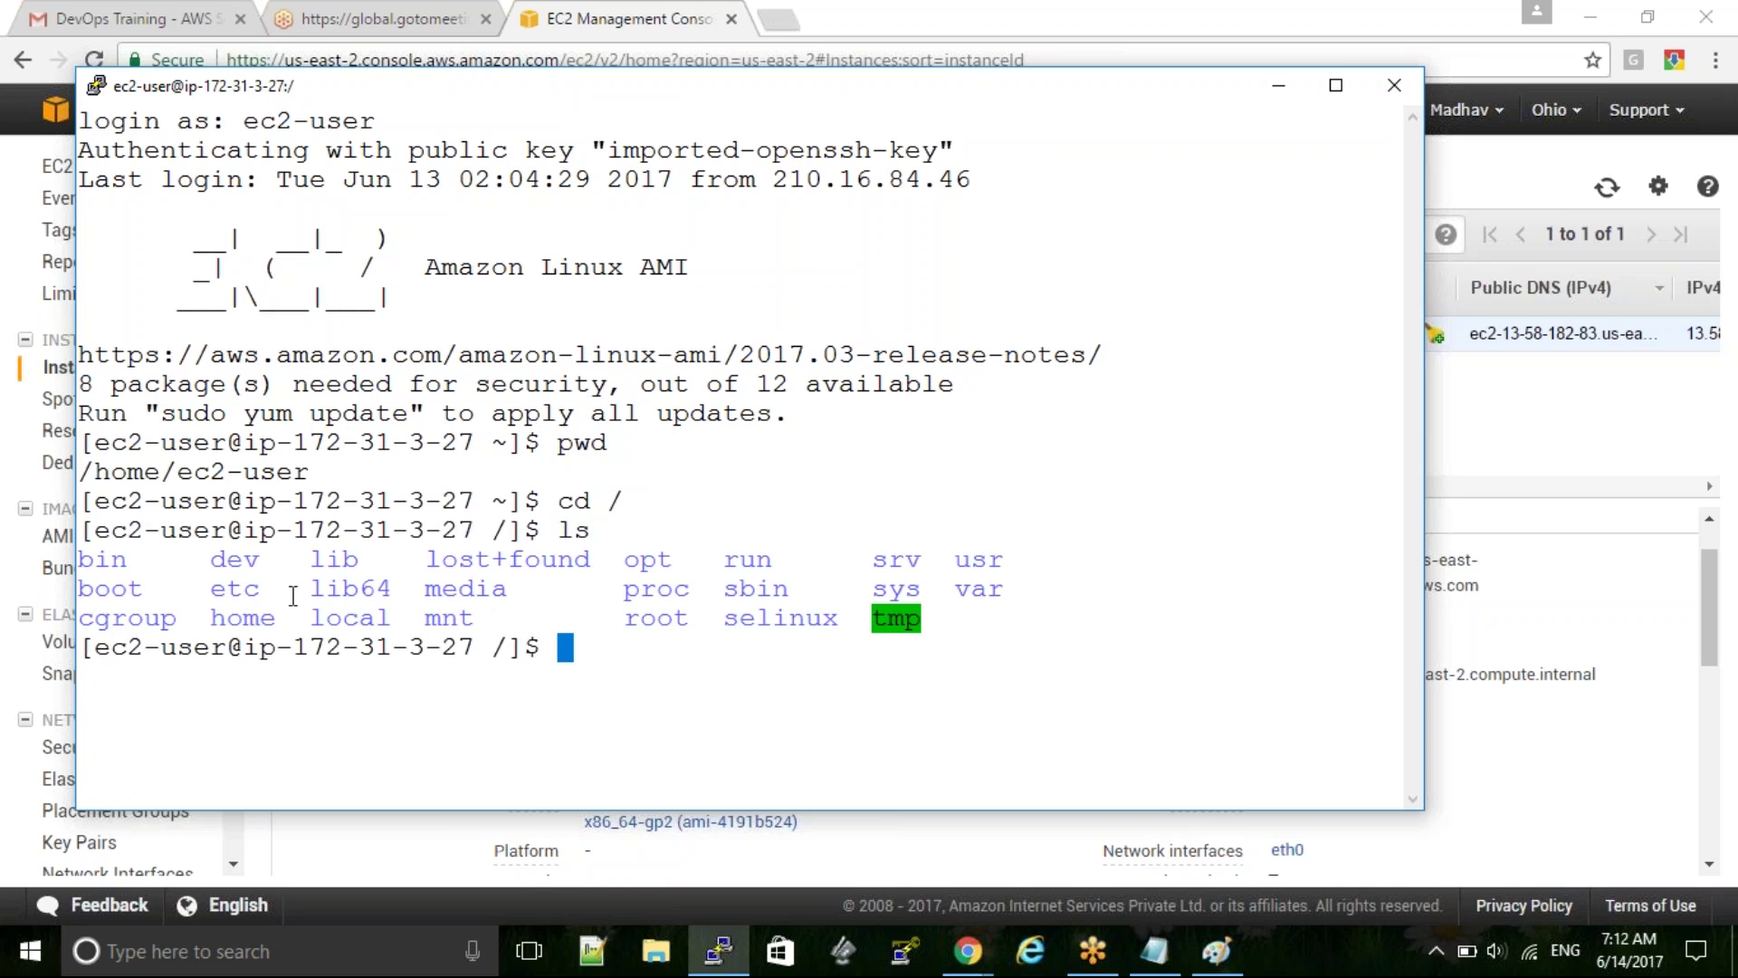
double_click(690, 586)
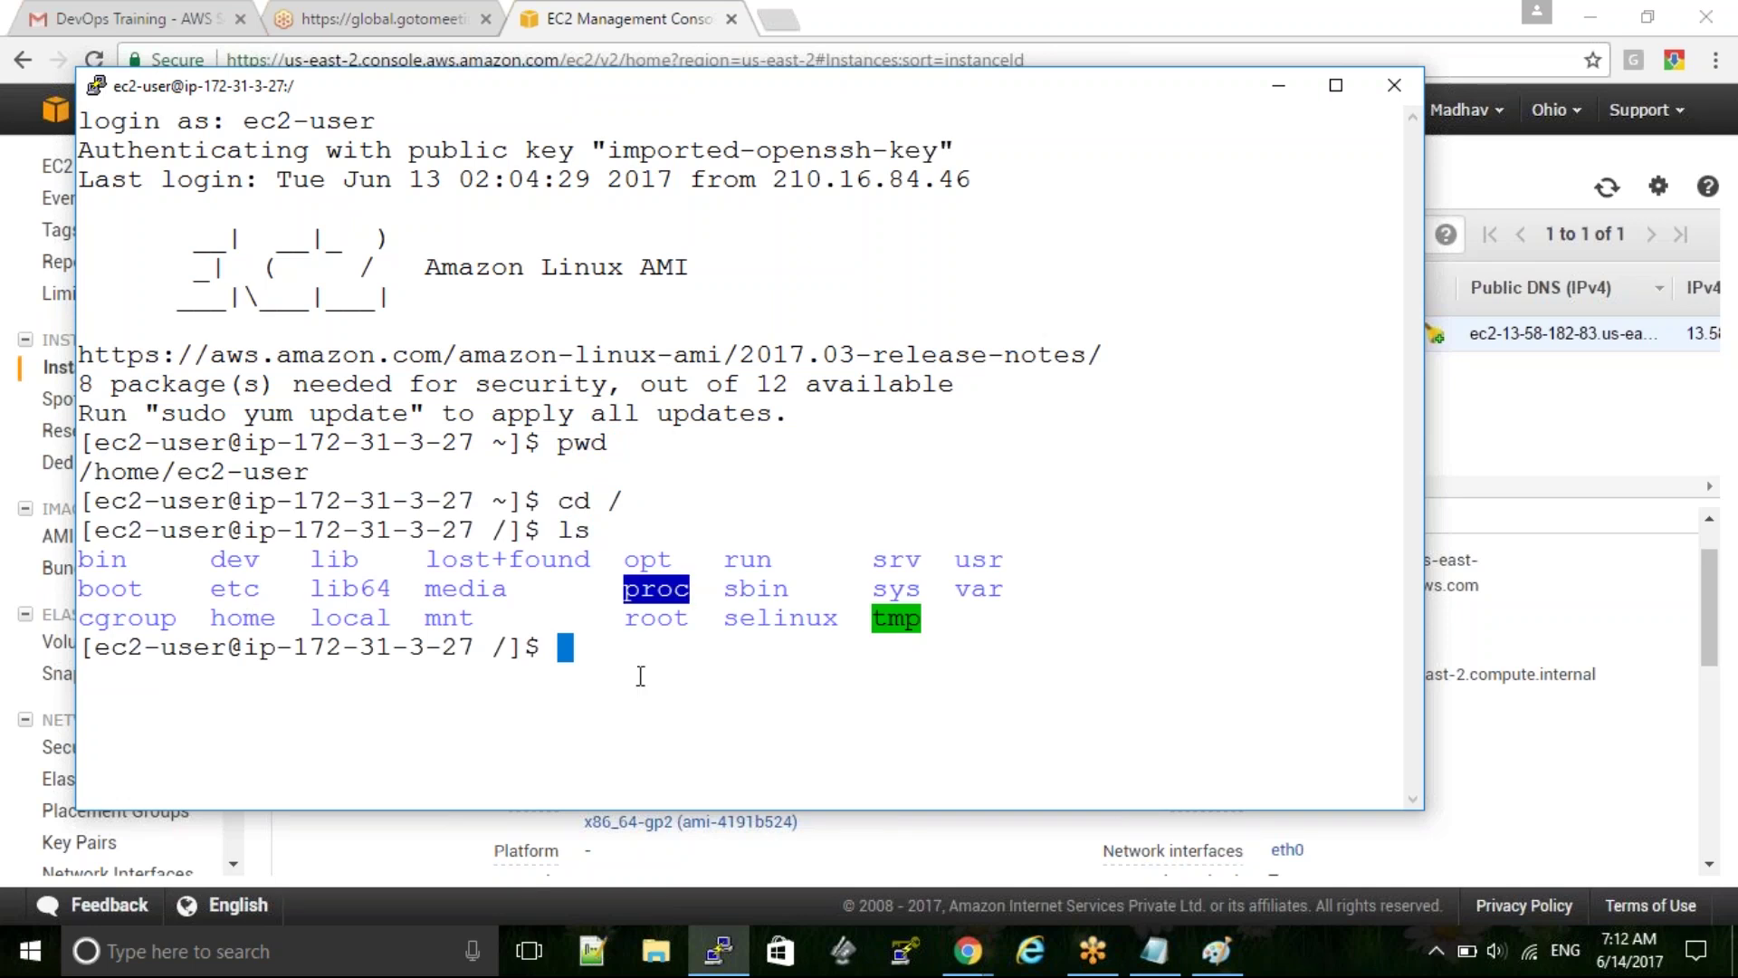
click(605, 641)
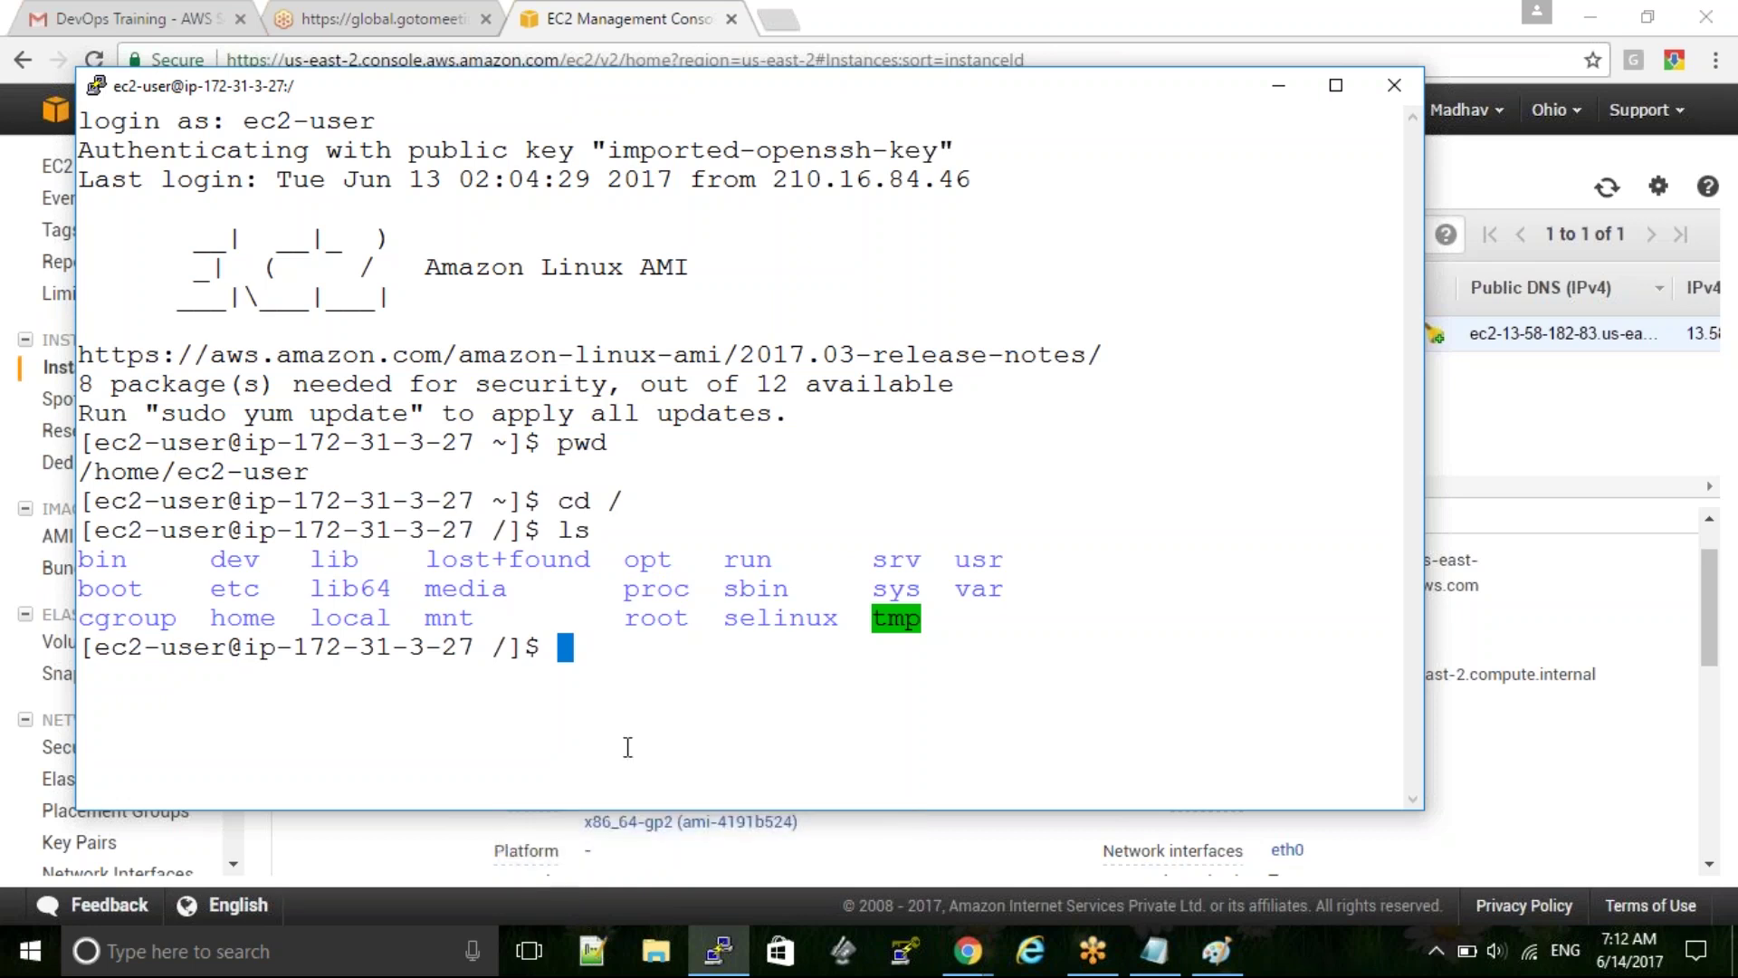
Minimize PuTTY, open the EBS volumes in the AWS console and highlight the Default-EBS volume's name, ID and size
click(1279, 85)
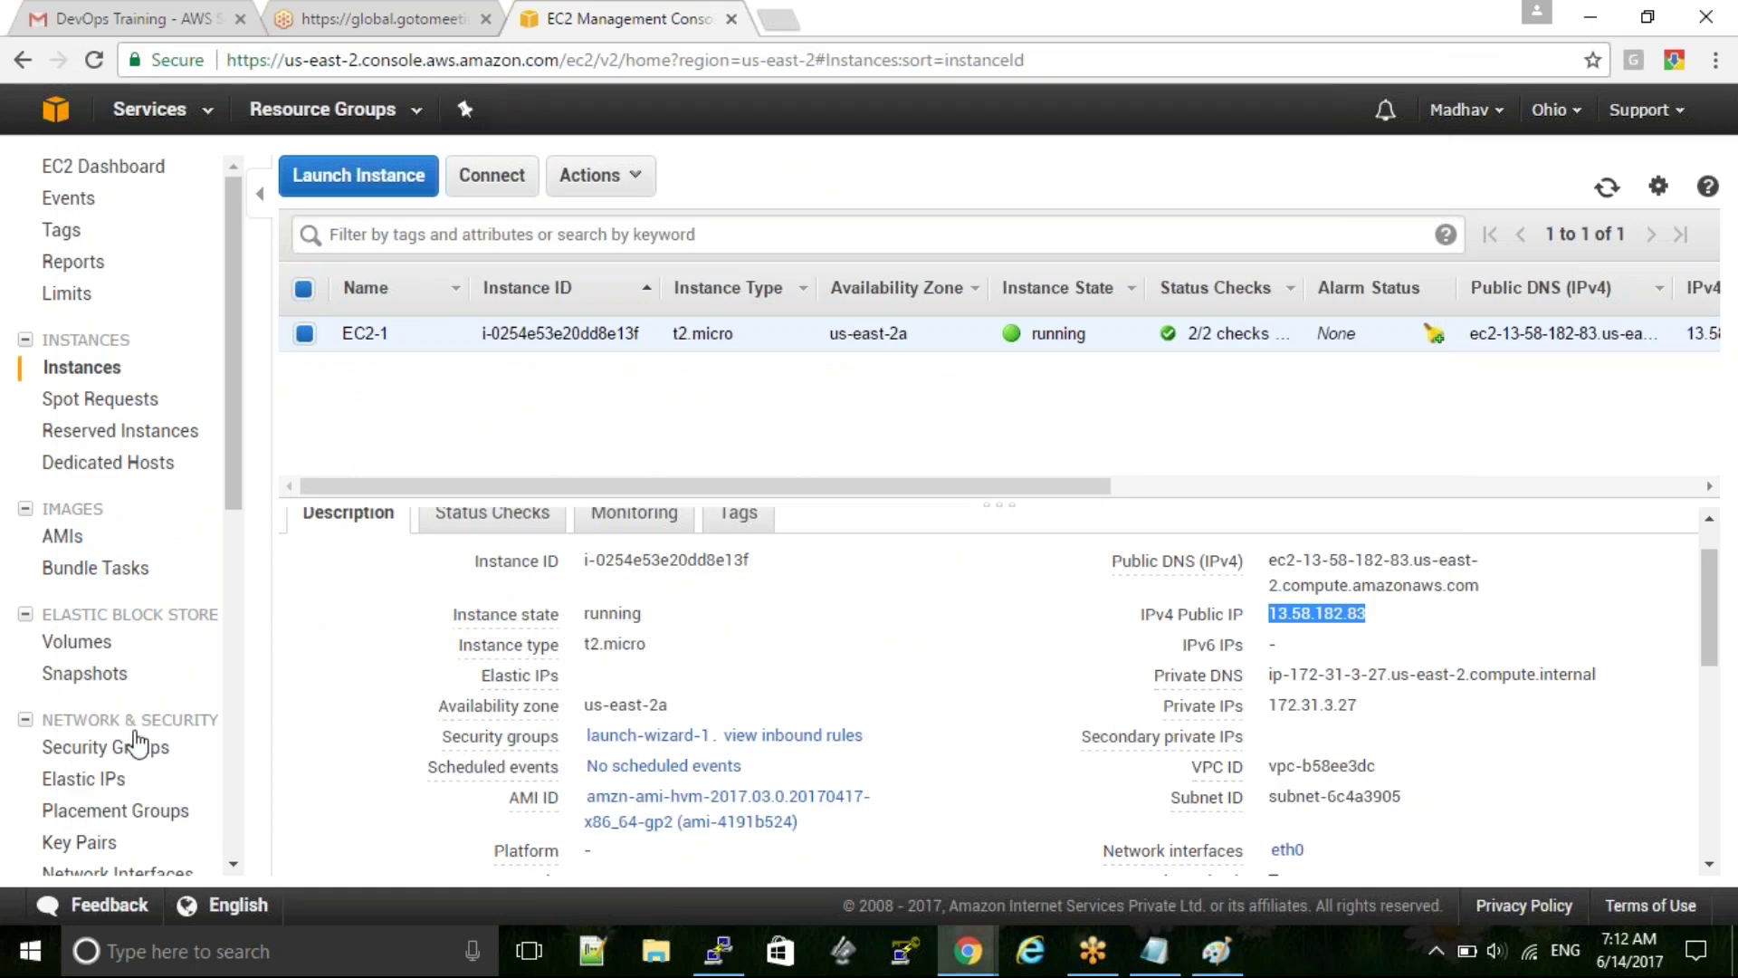
click(100, 649)
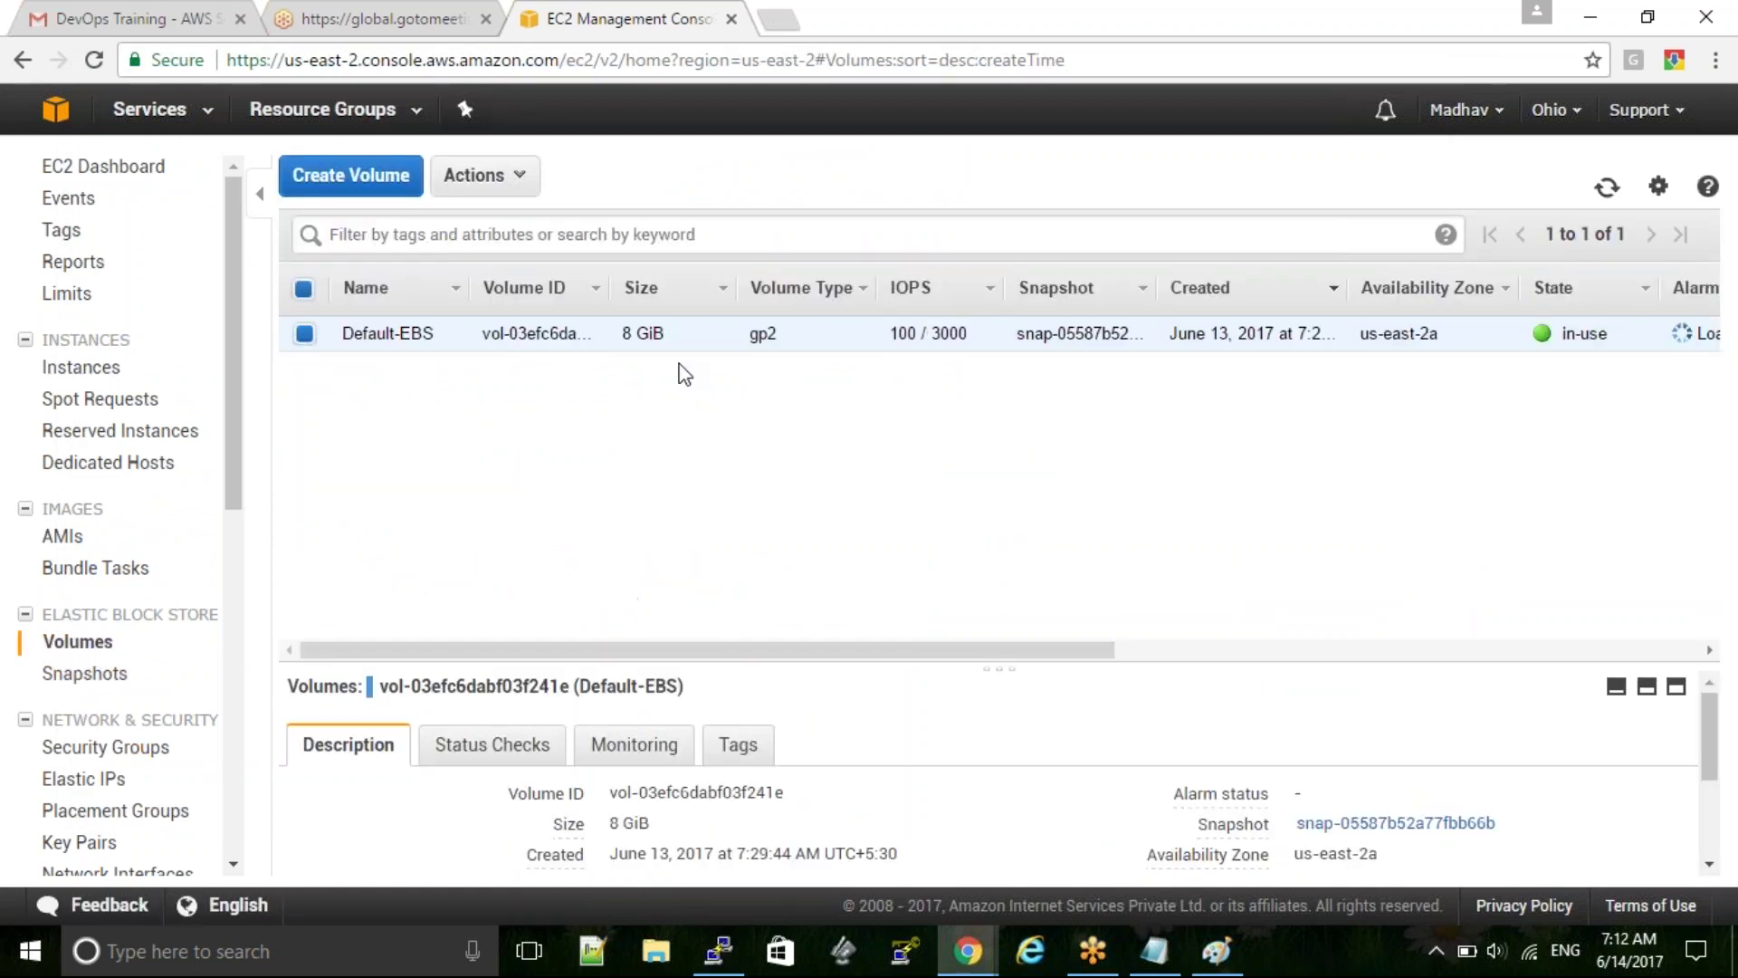
drag(343, 334, 665, 335)
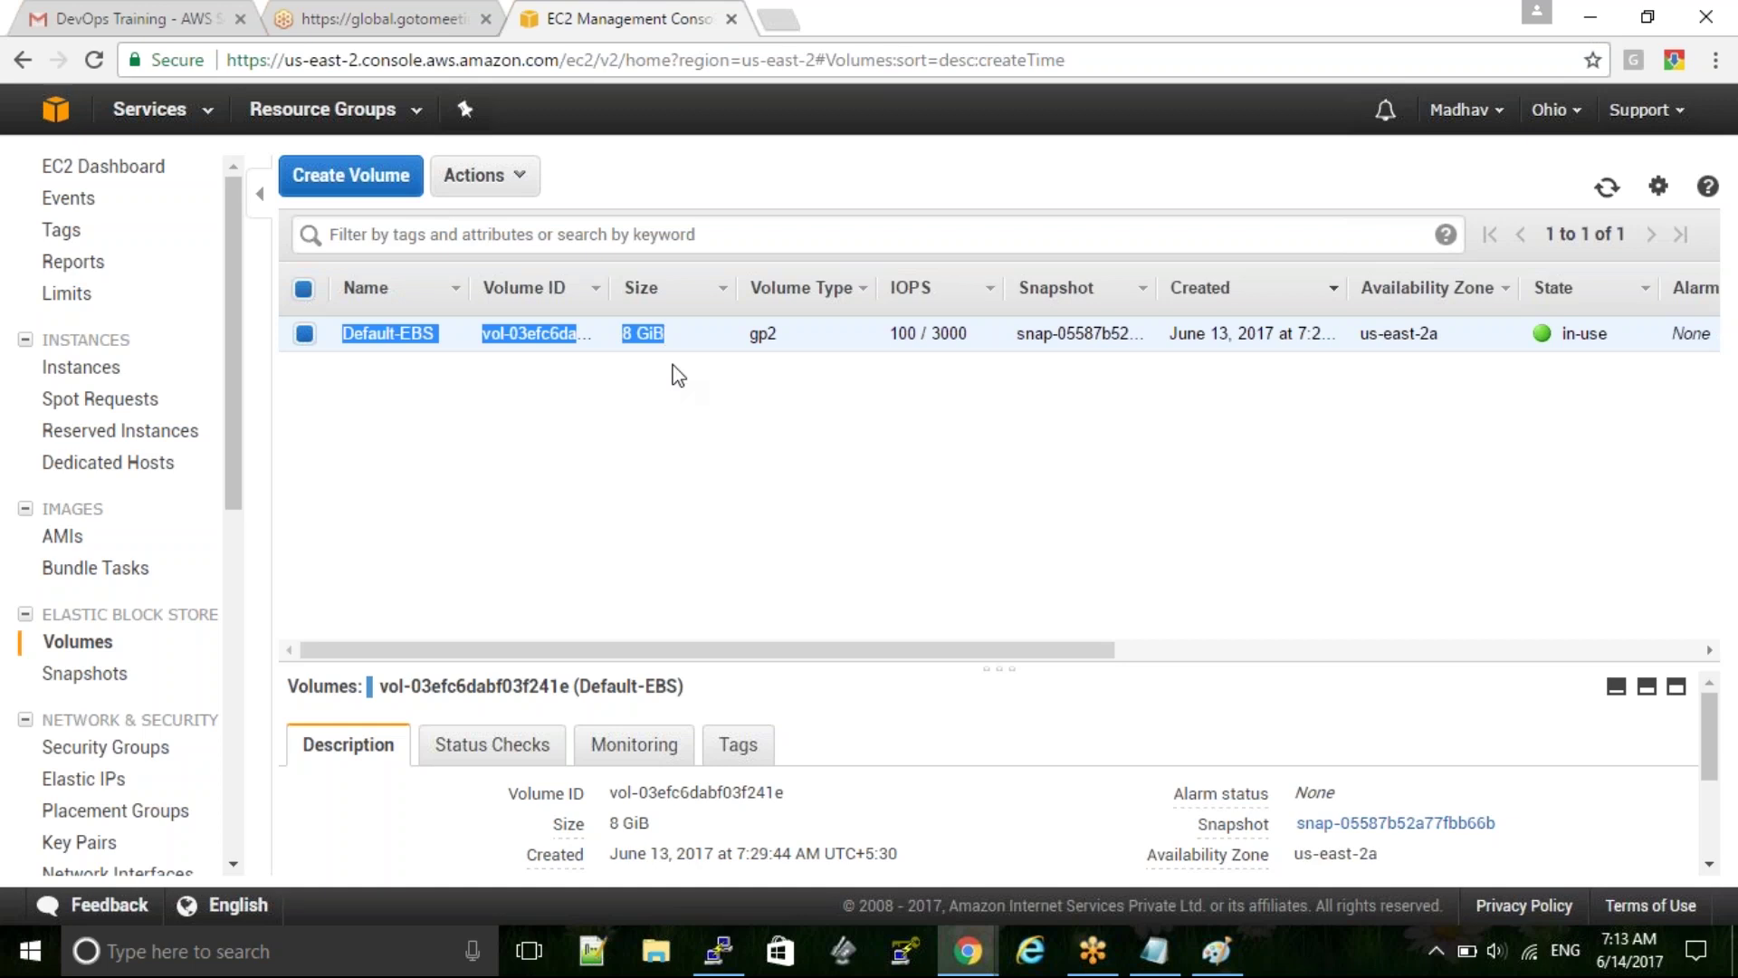
click(712, 521)
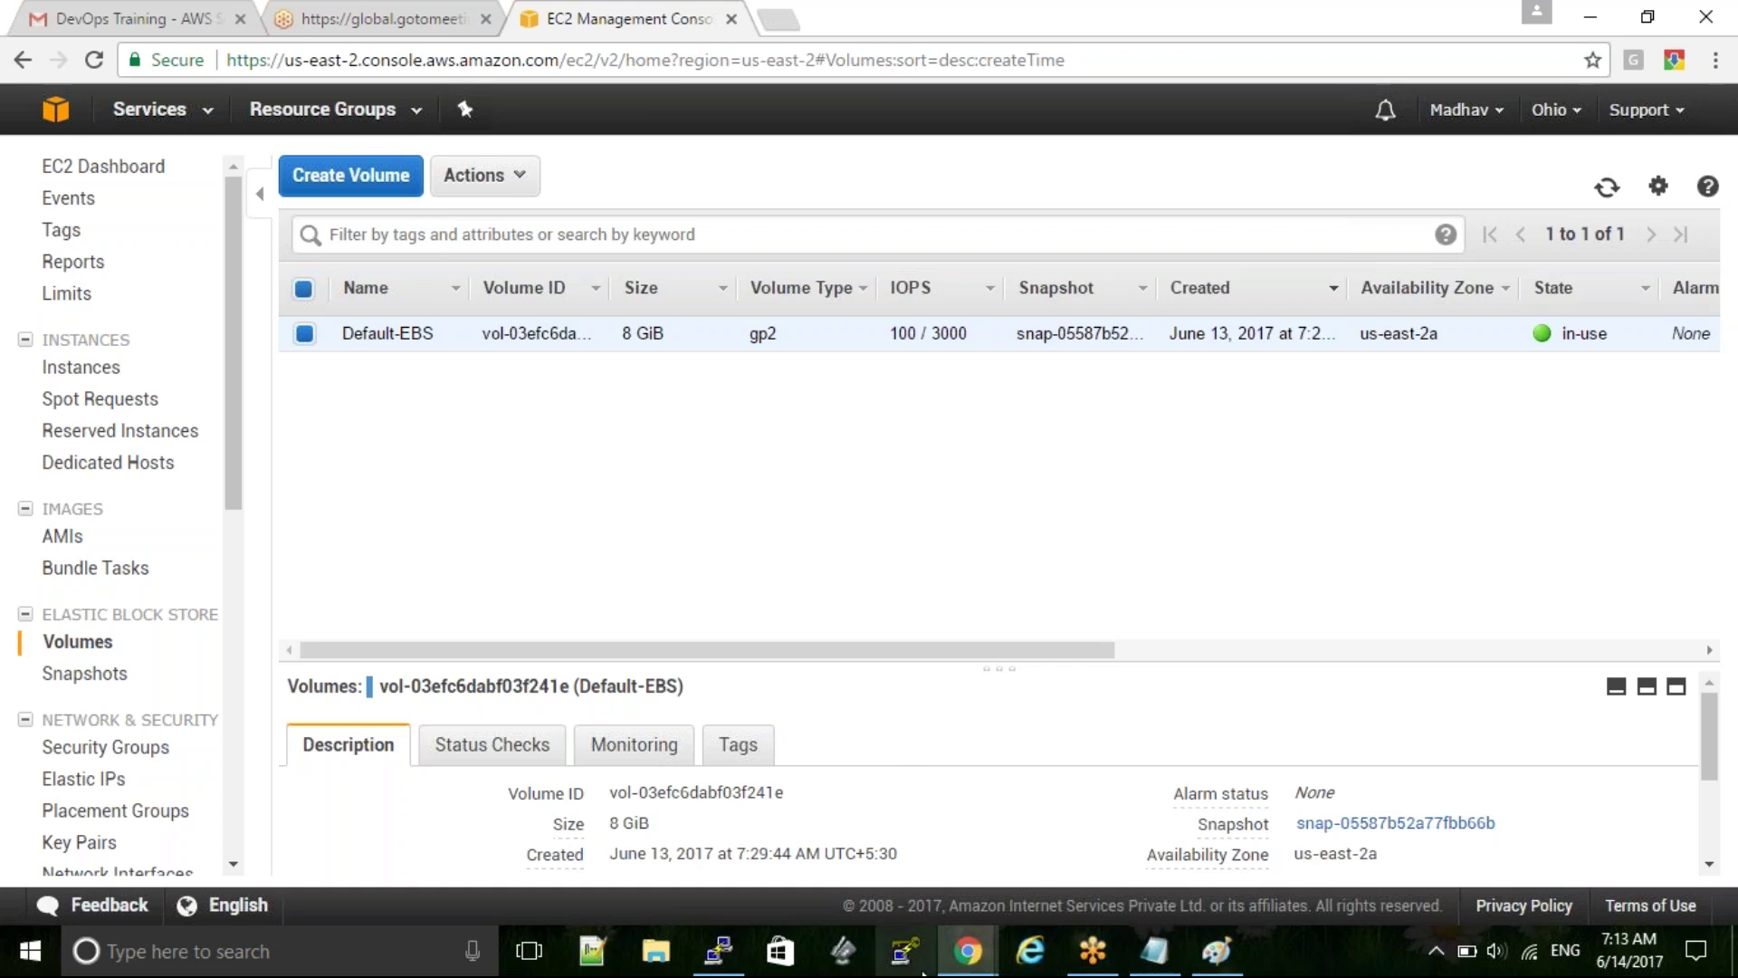
Switch back to the PuTTY session and list the block devices with lsblk
mouse_move(969, 951)
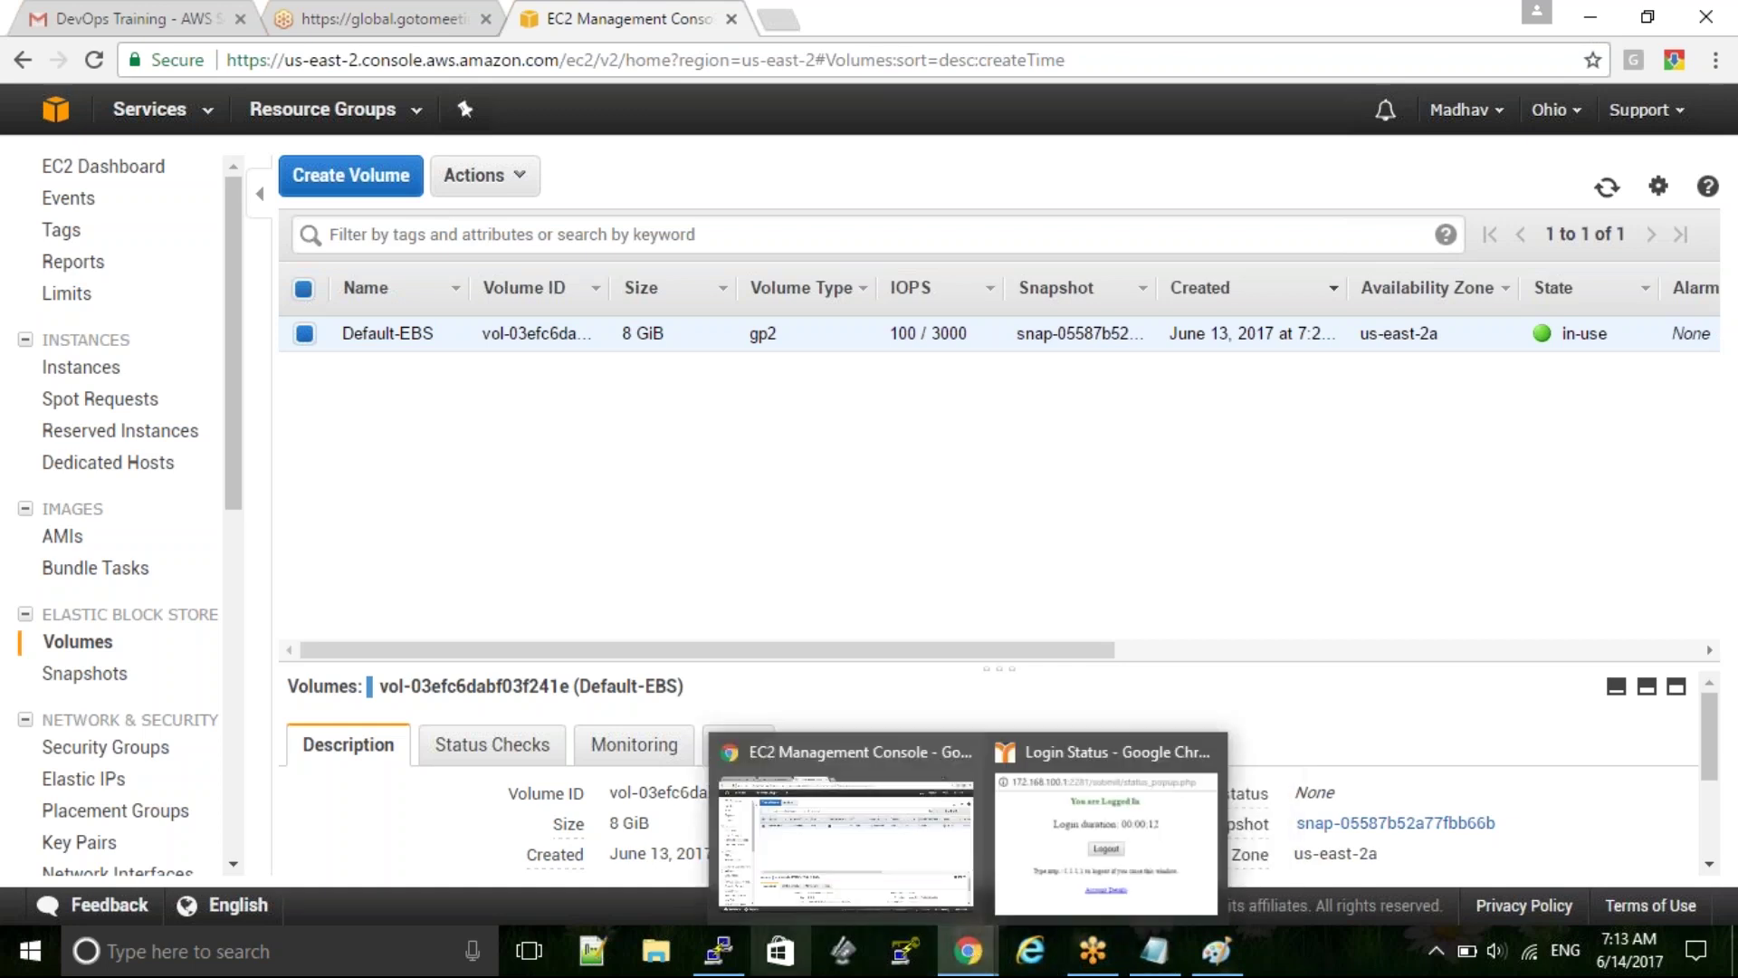
click(720, 950)
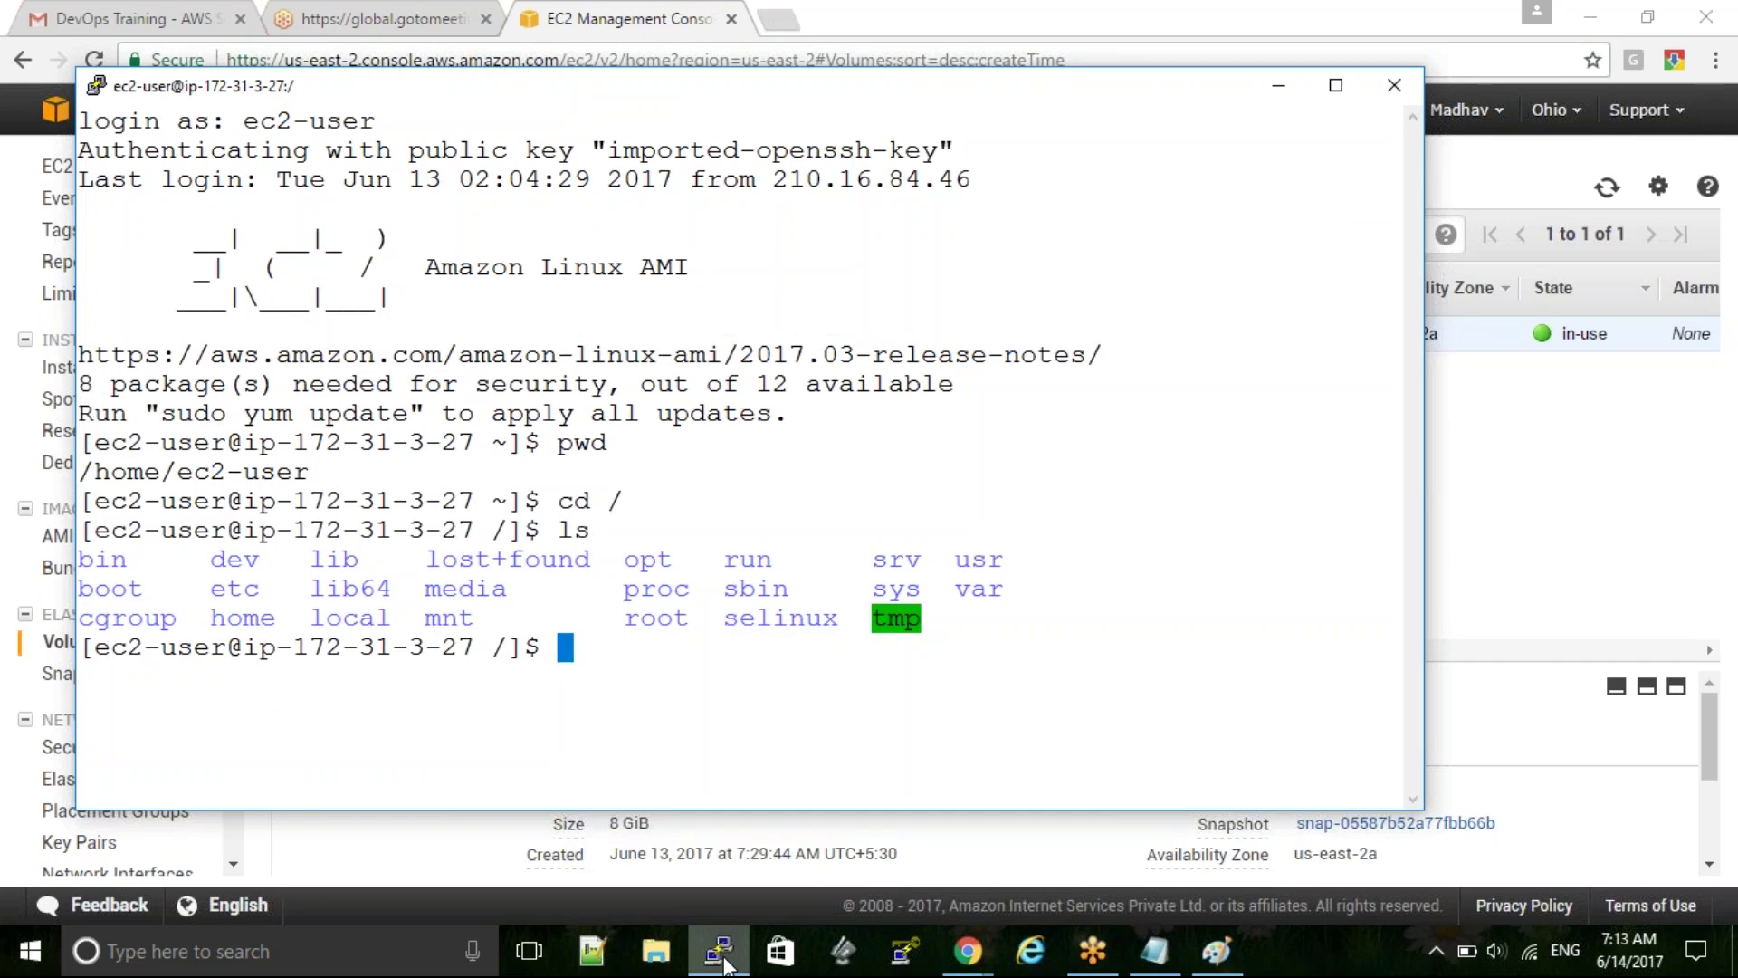
text(lsblk)
key(Return)
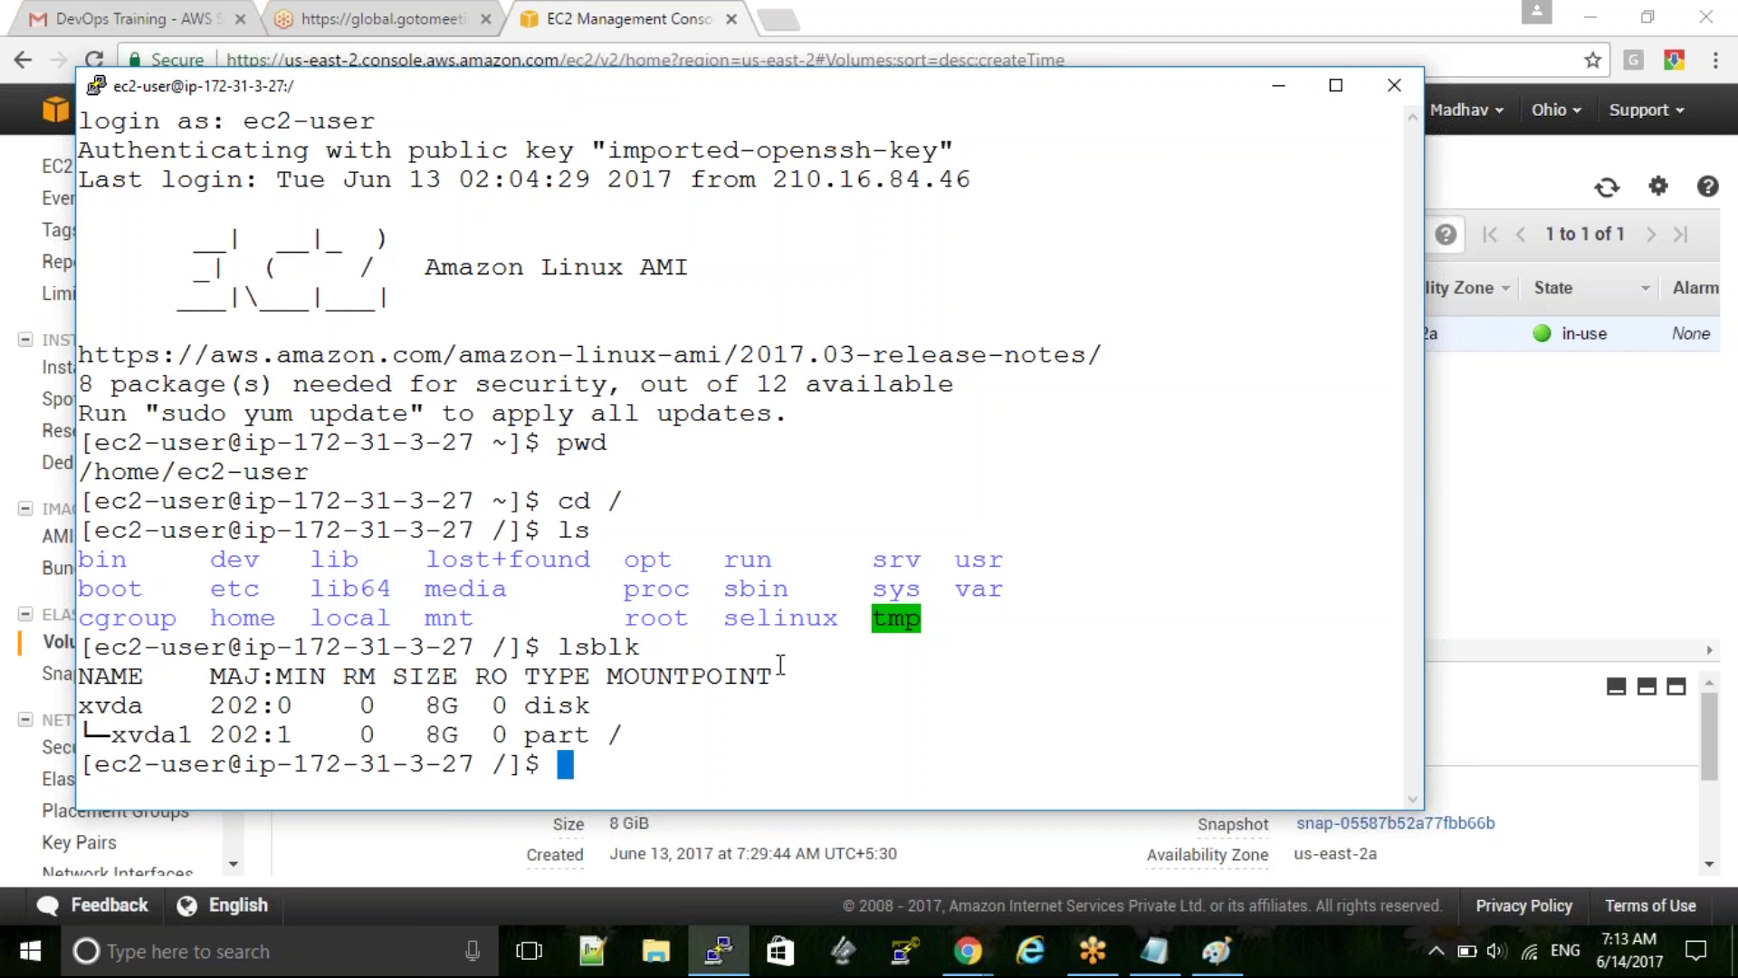
Highlight the xvda disk's size and type and xvda1's mount point, and minimize PuTTY to return to the AWS console
drag(608, 735, 631, 737)
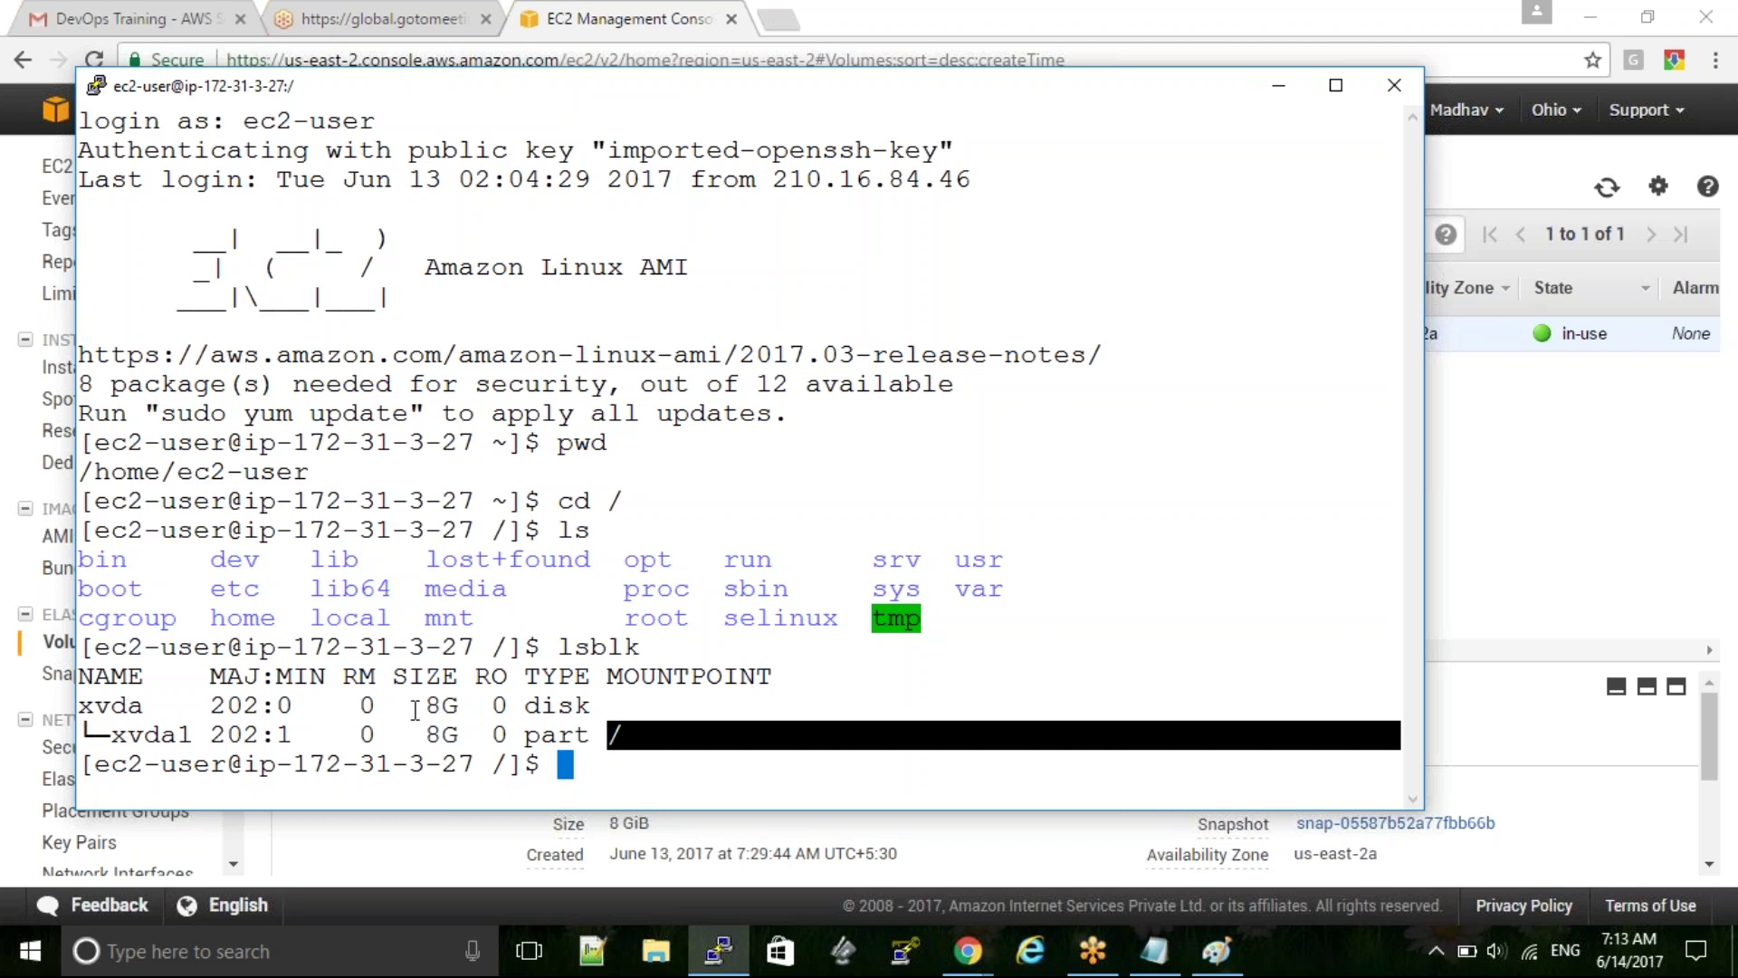
drag(410, 705, 590, 705)
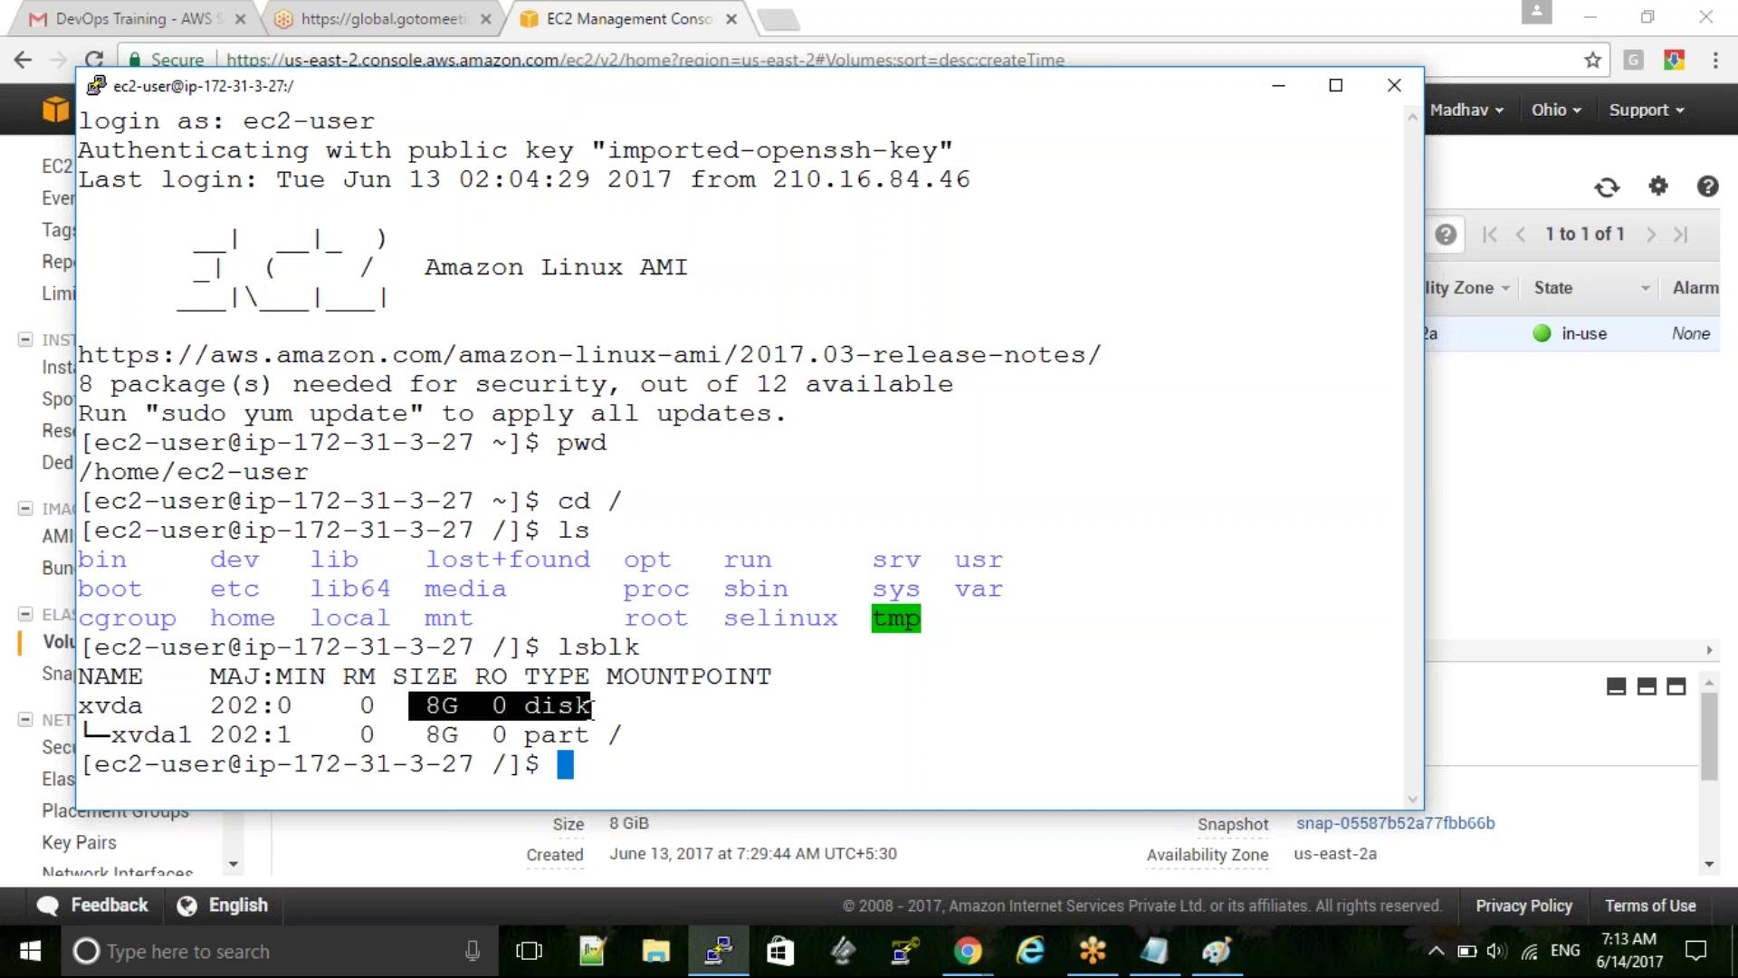
drag(598, 734, 634, 735)
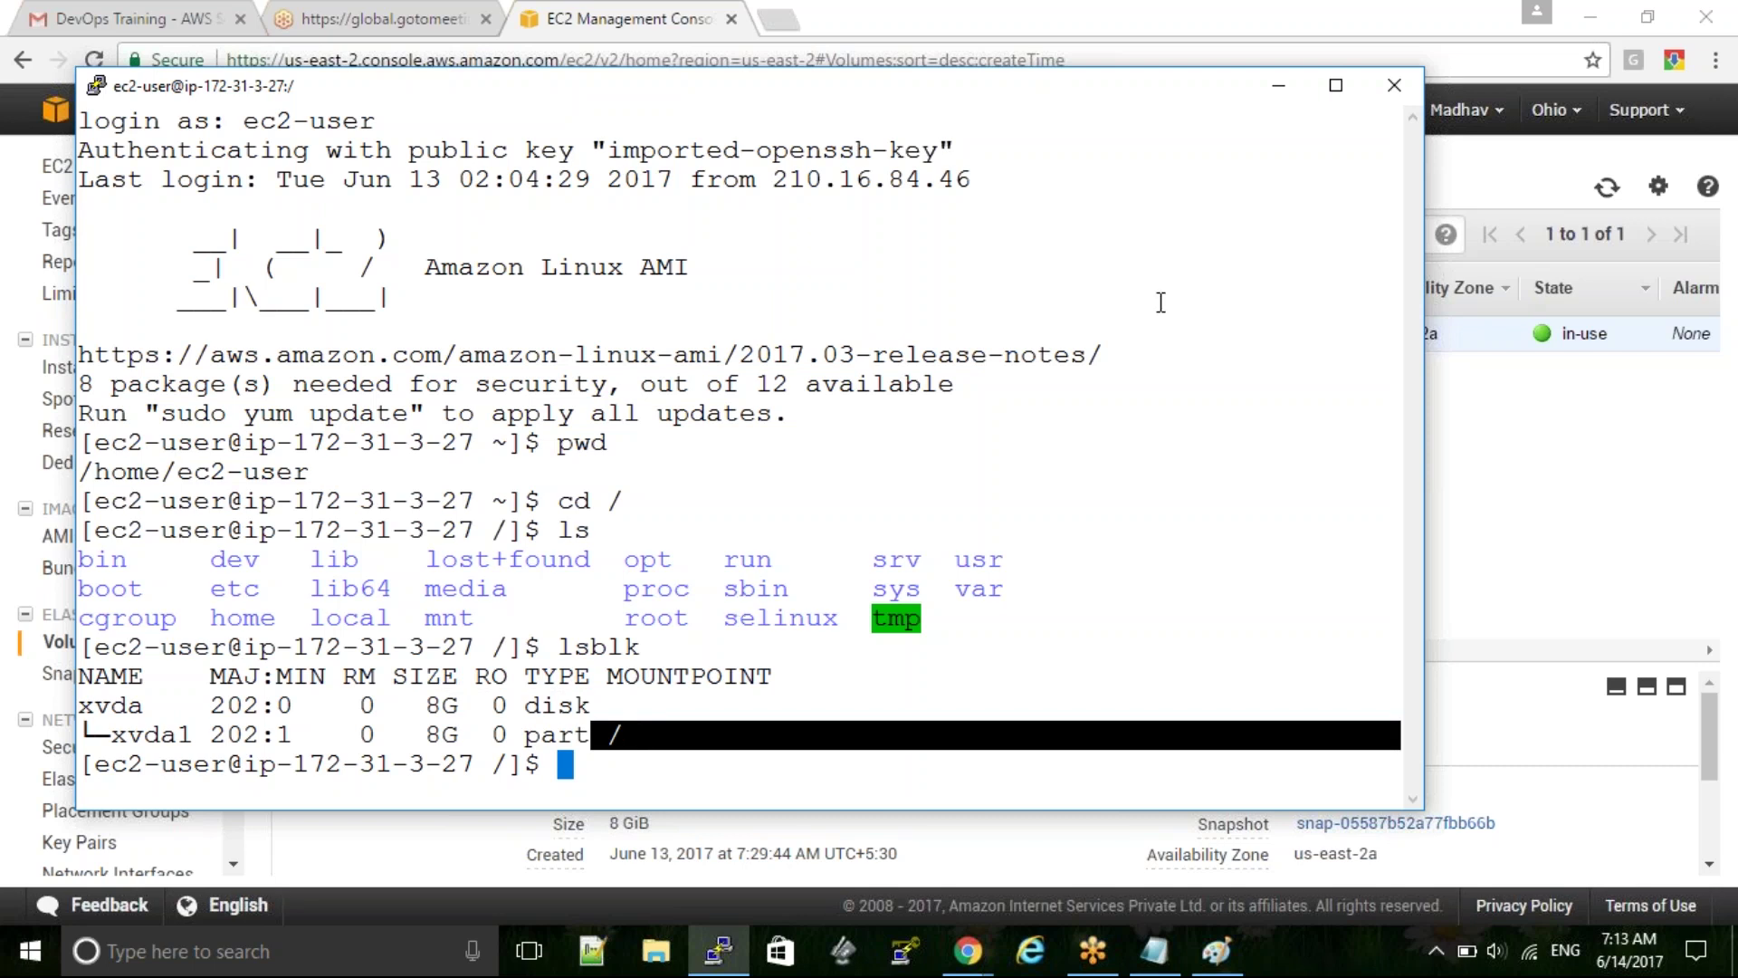
click(1296, 85)
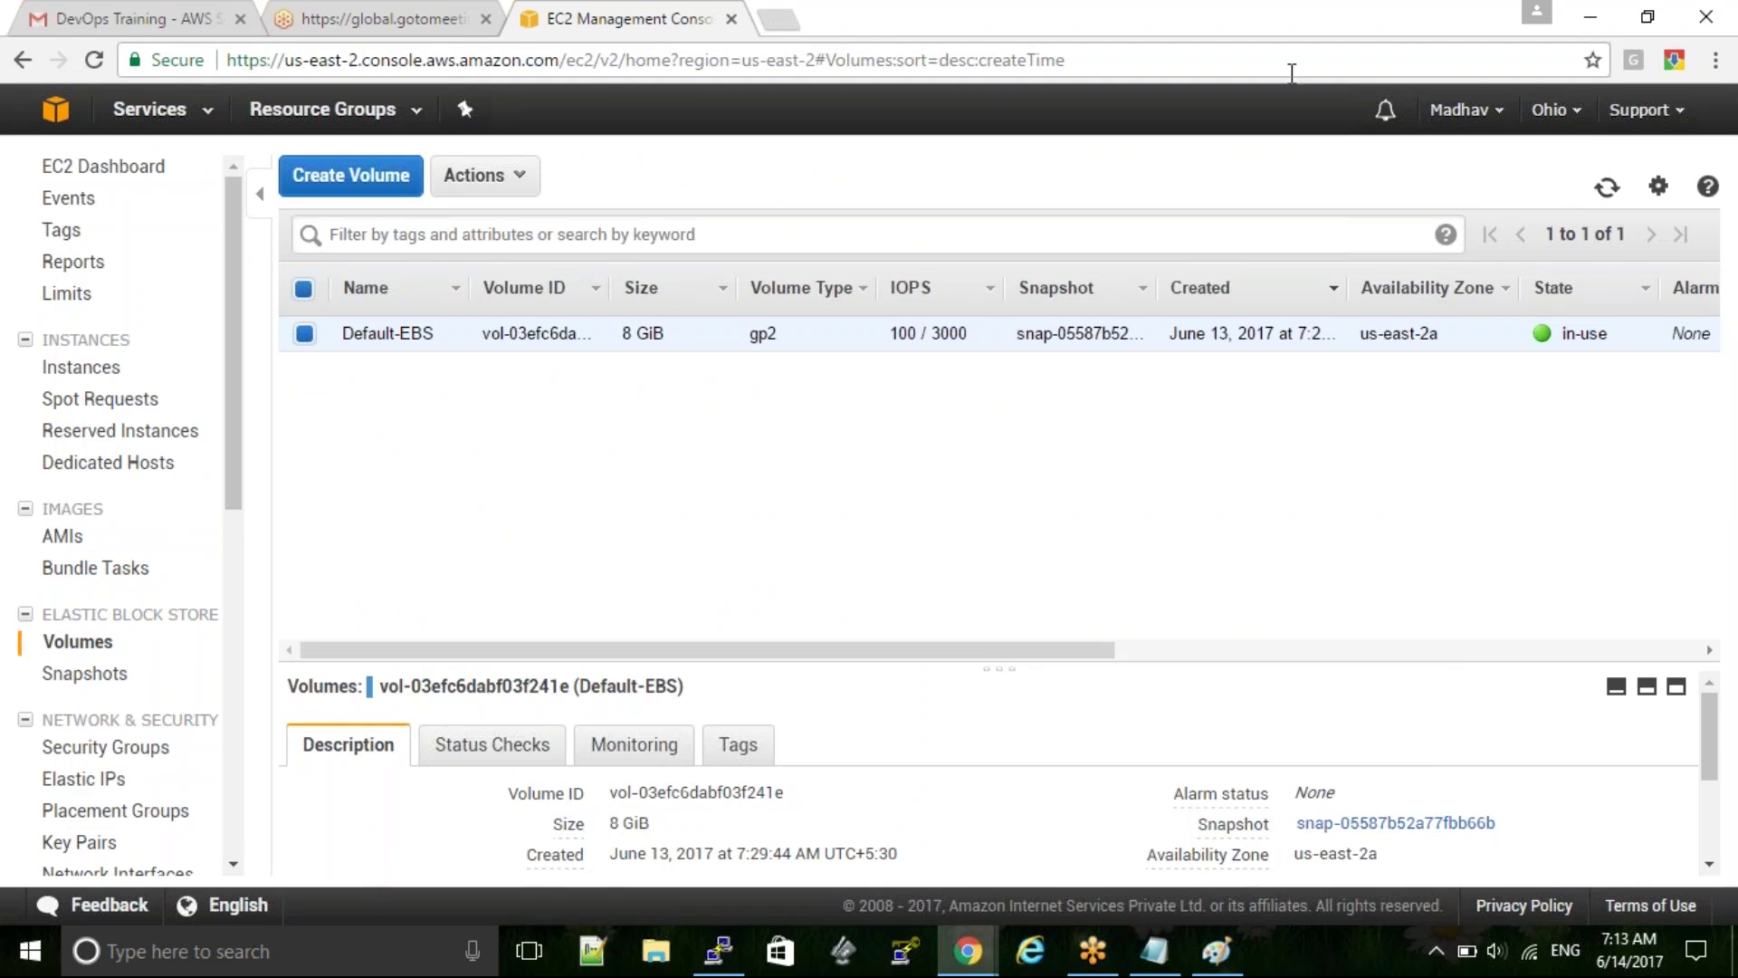
click(333, 188)
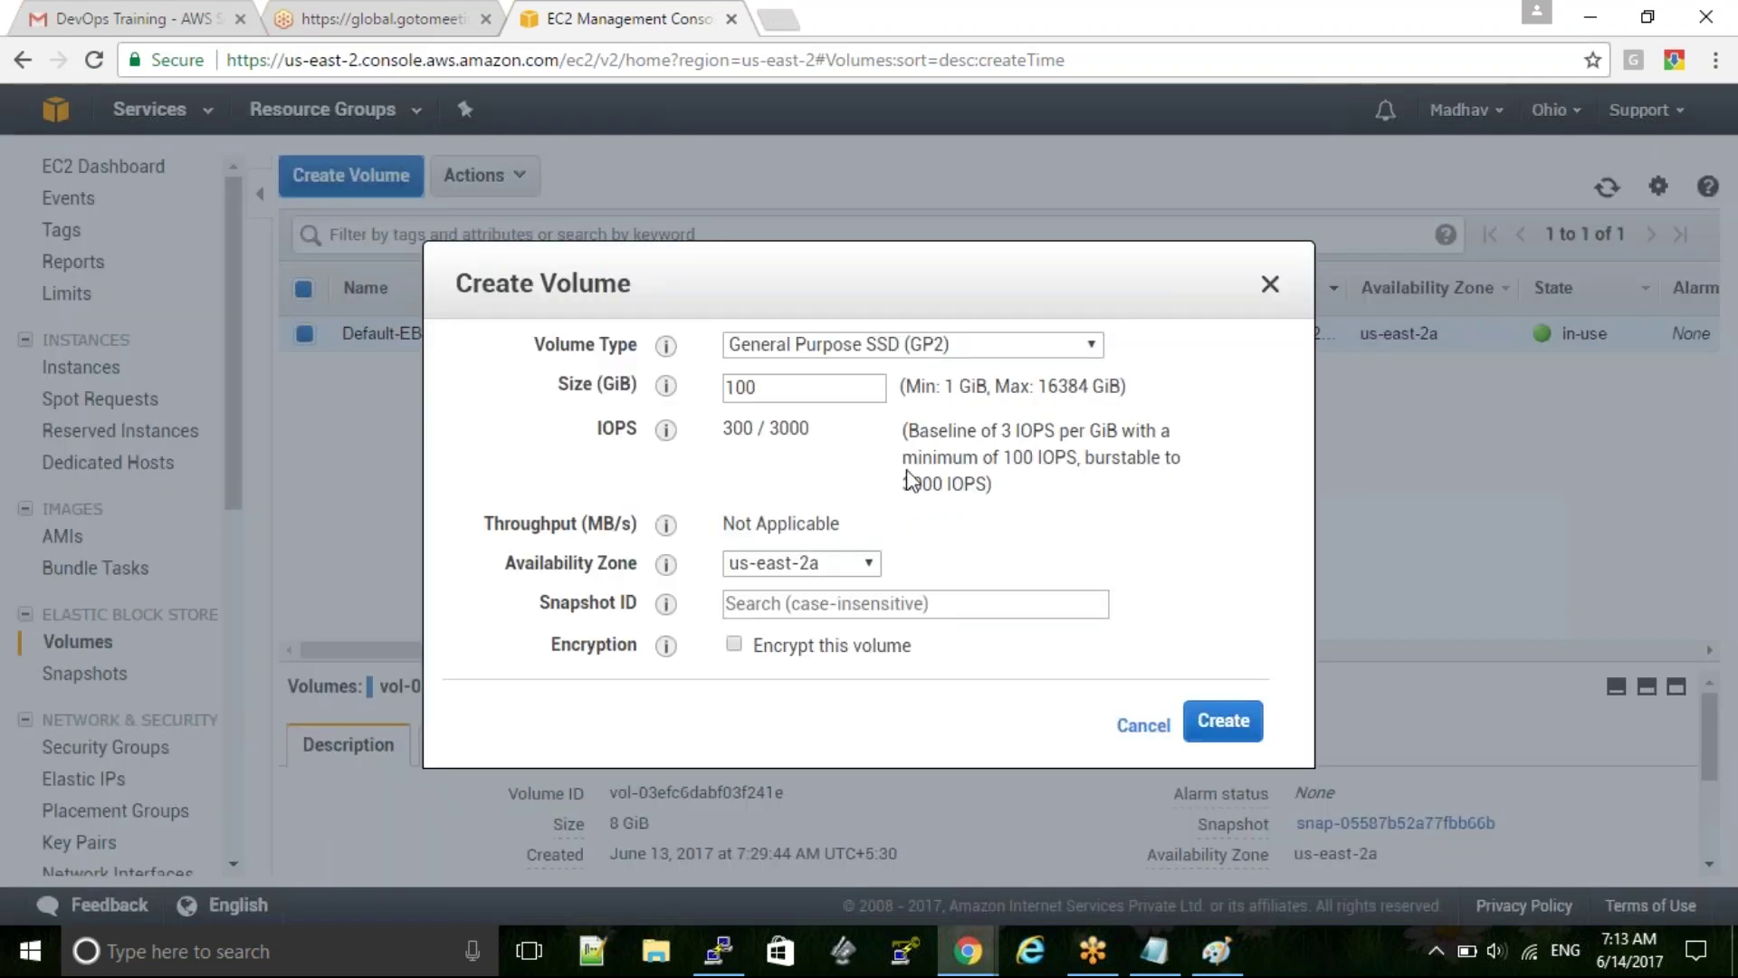
click(844, 351)
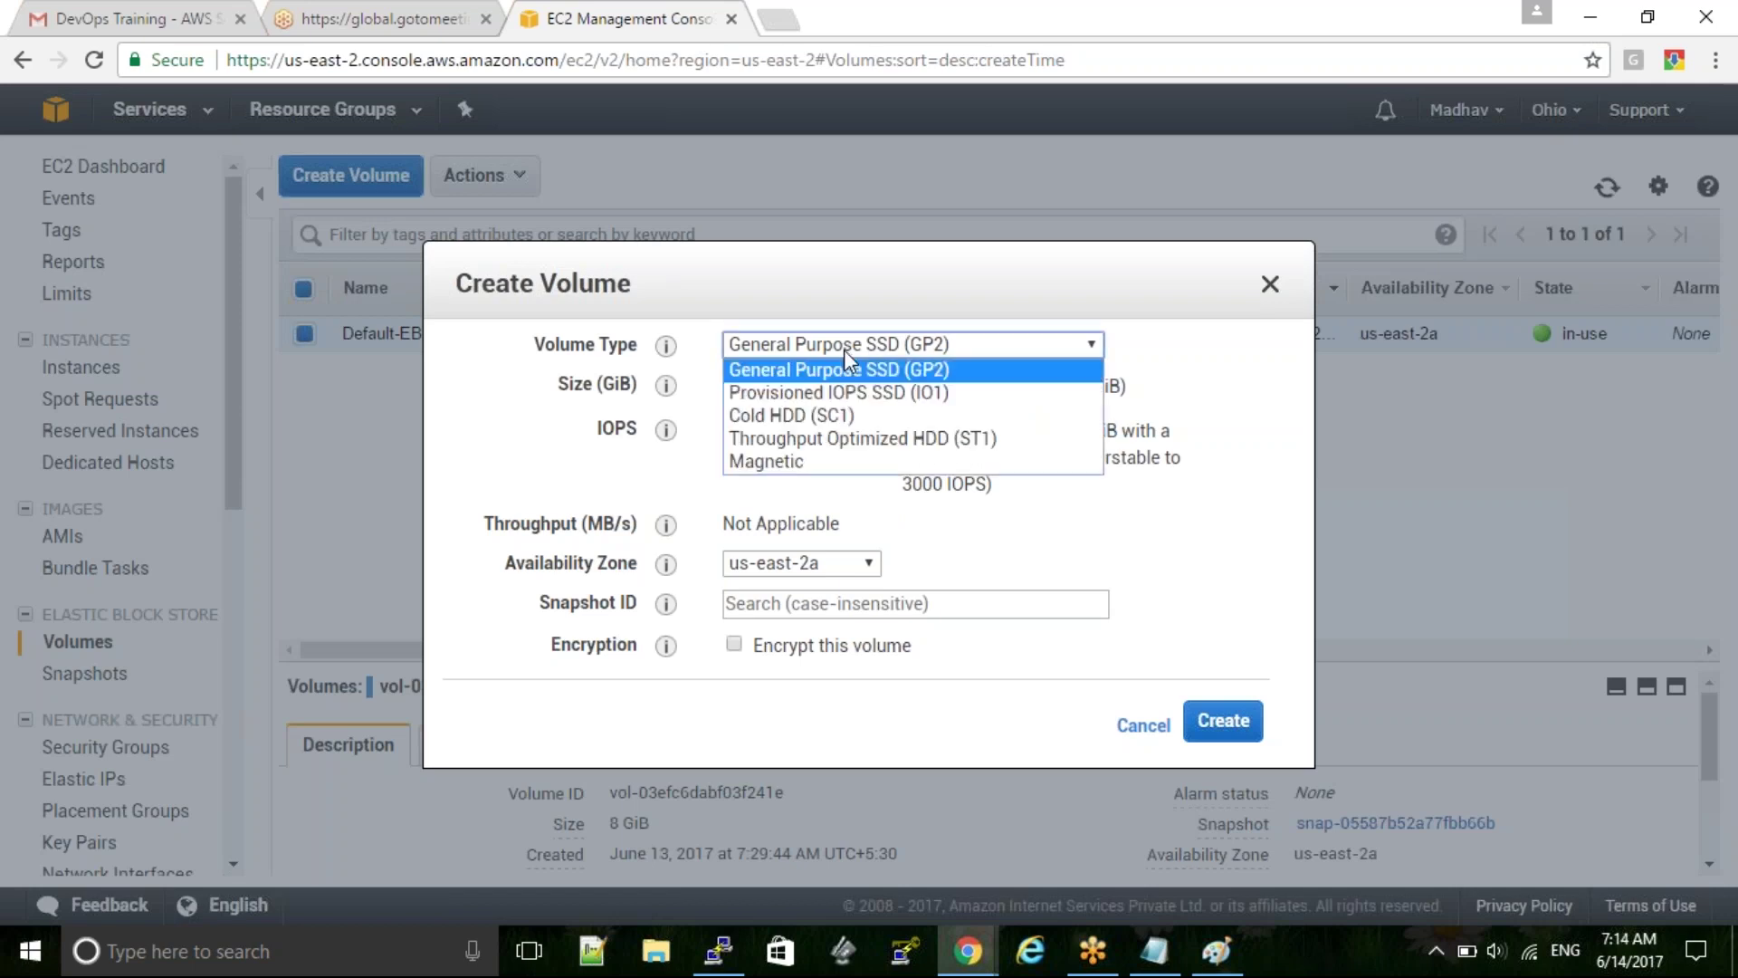
click(815, 461)
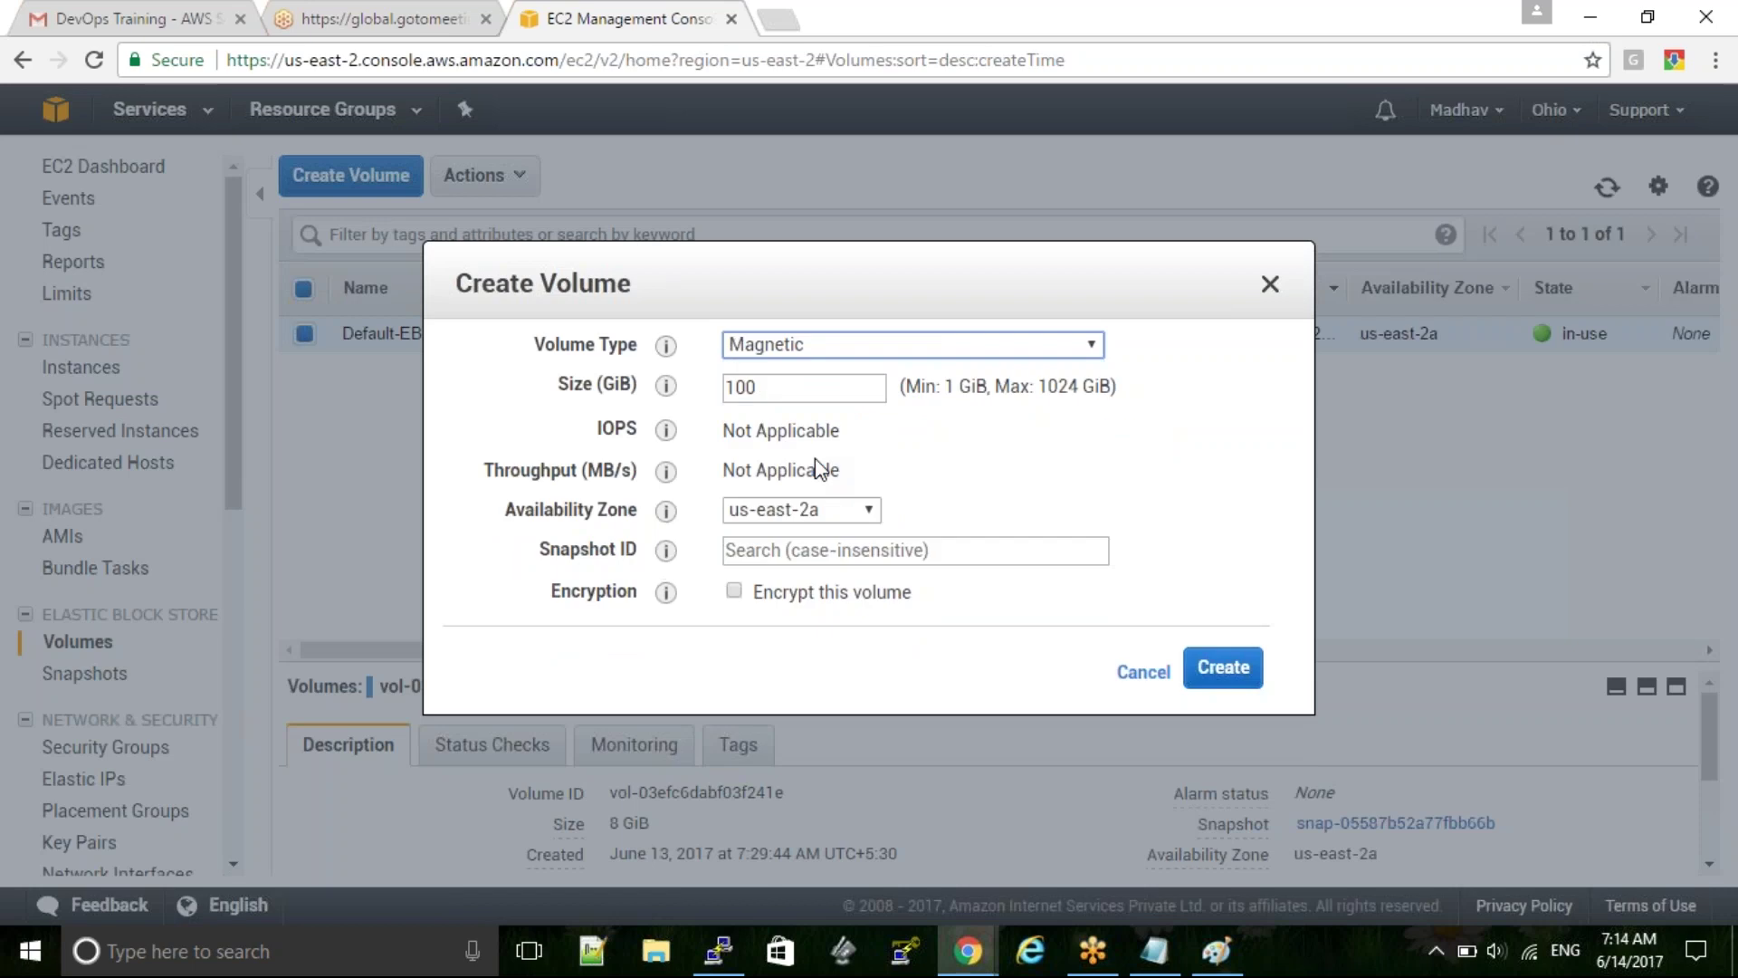
click(793, 391)
key(BackSpace)
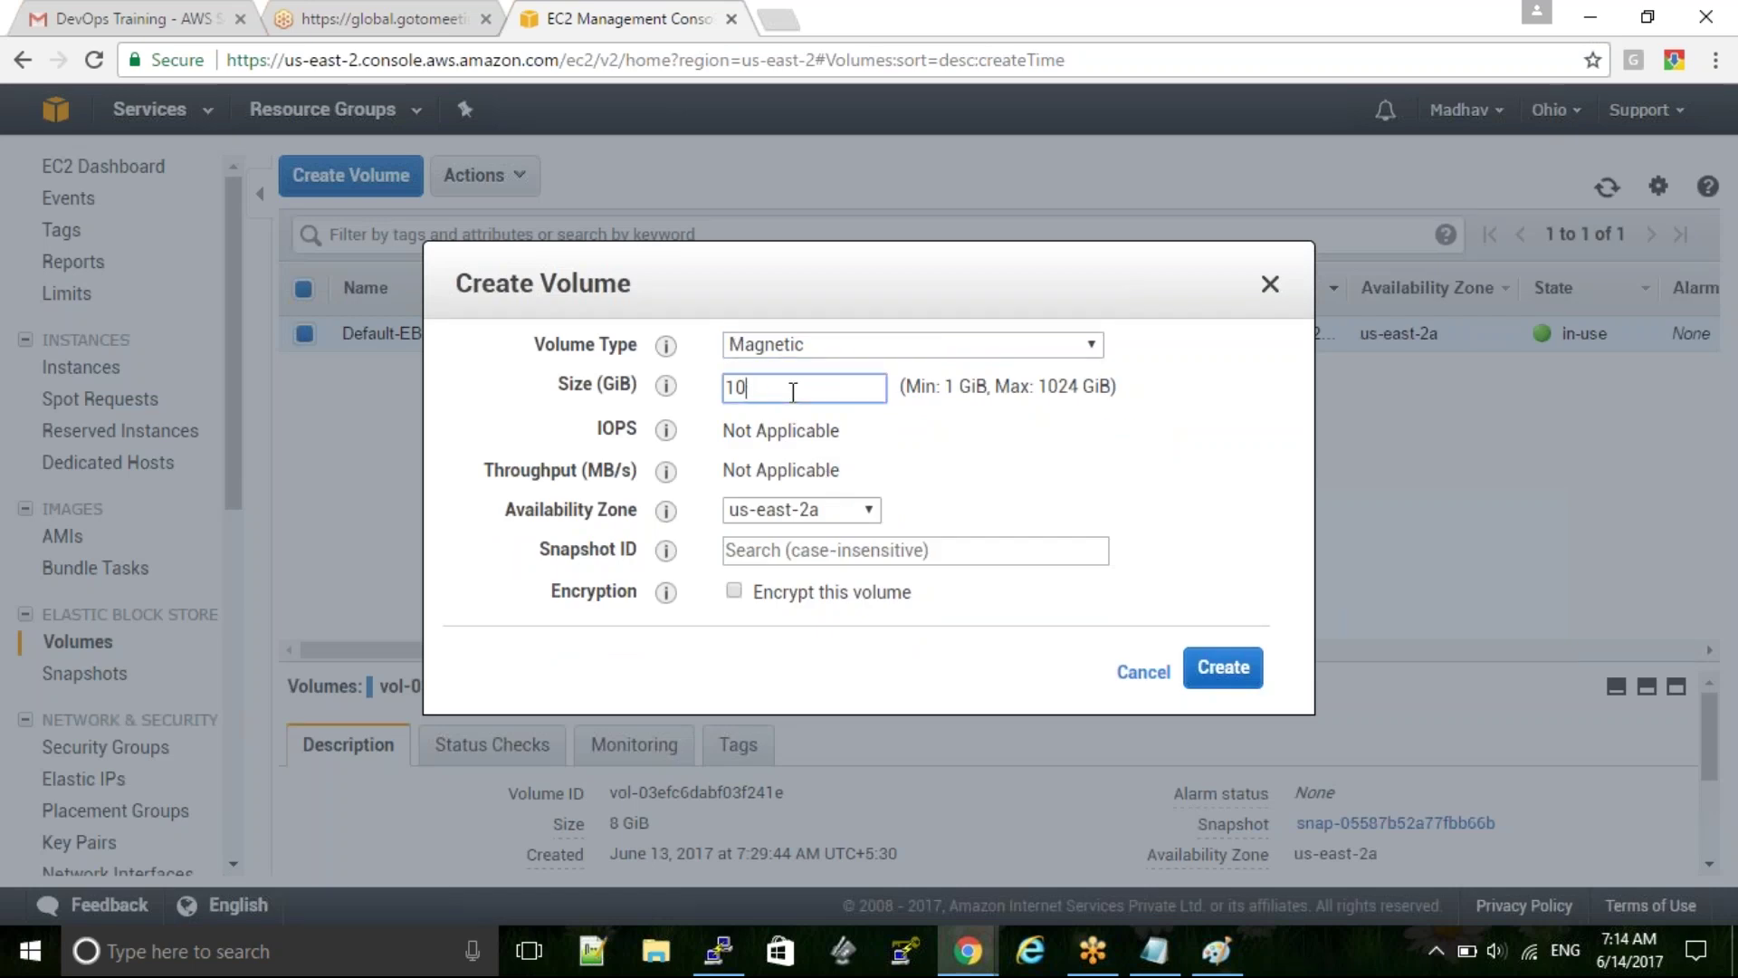
click(838, 509)
click(838, 509)
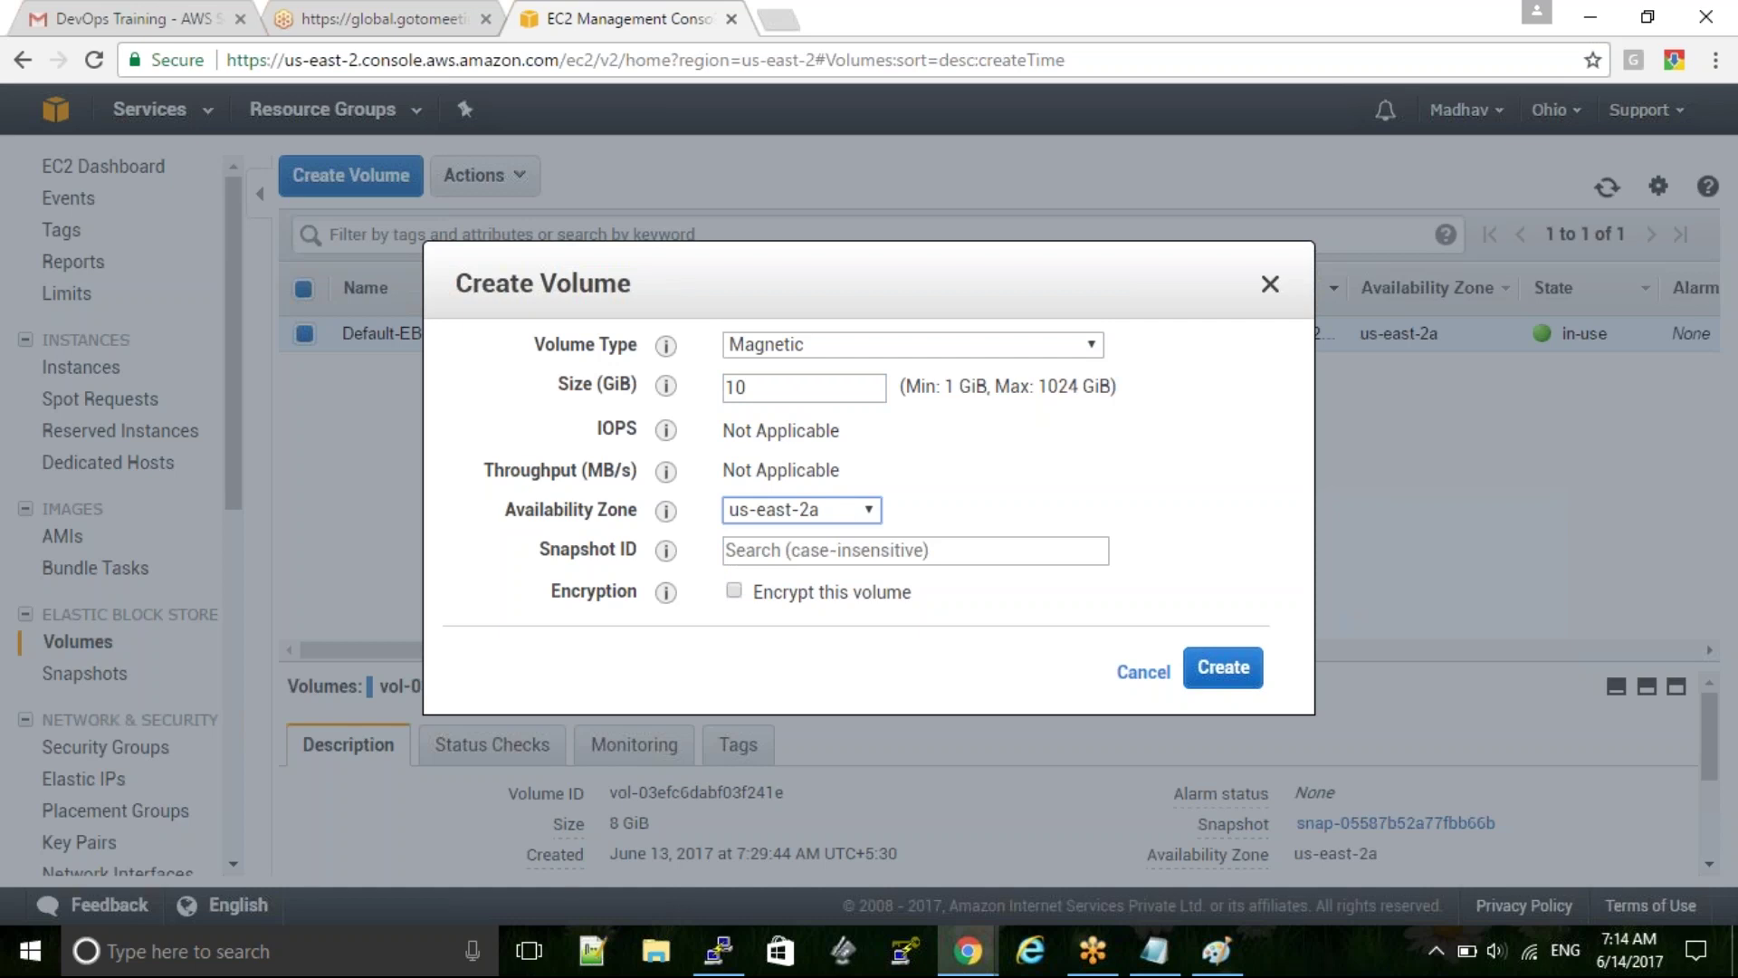
click(871, 552)
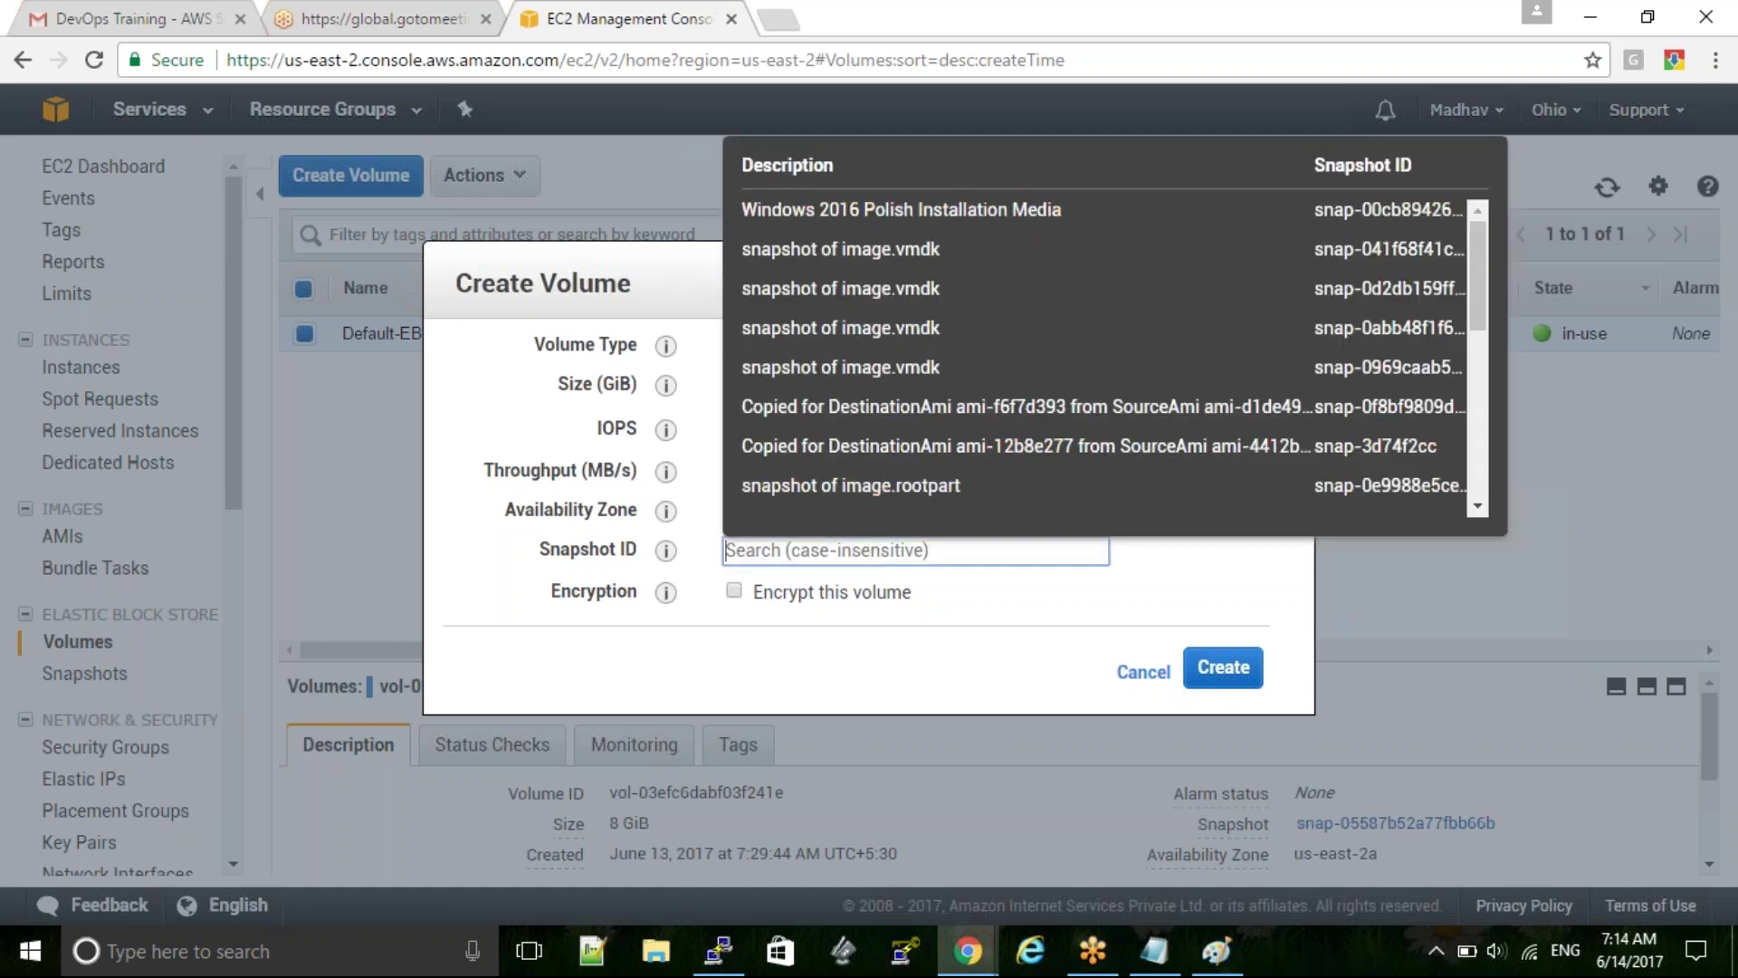
key(Down)
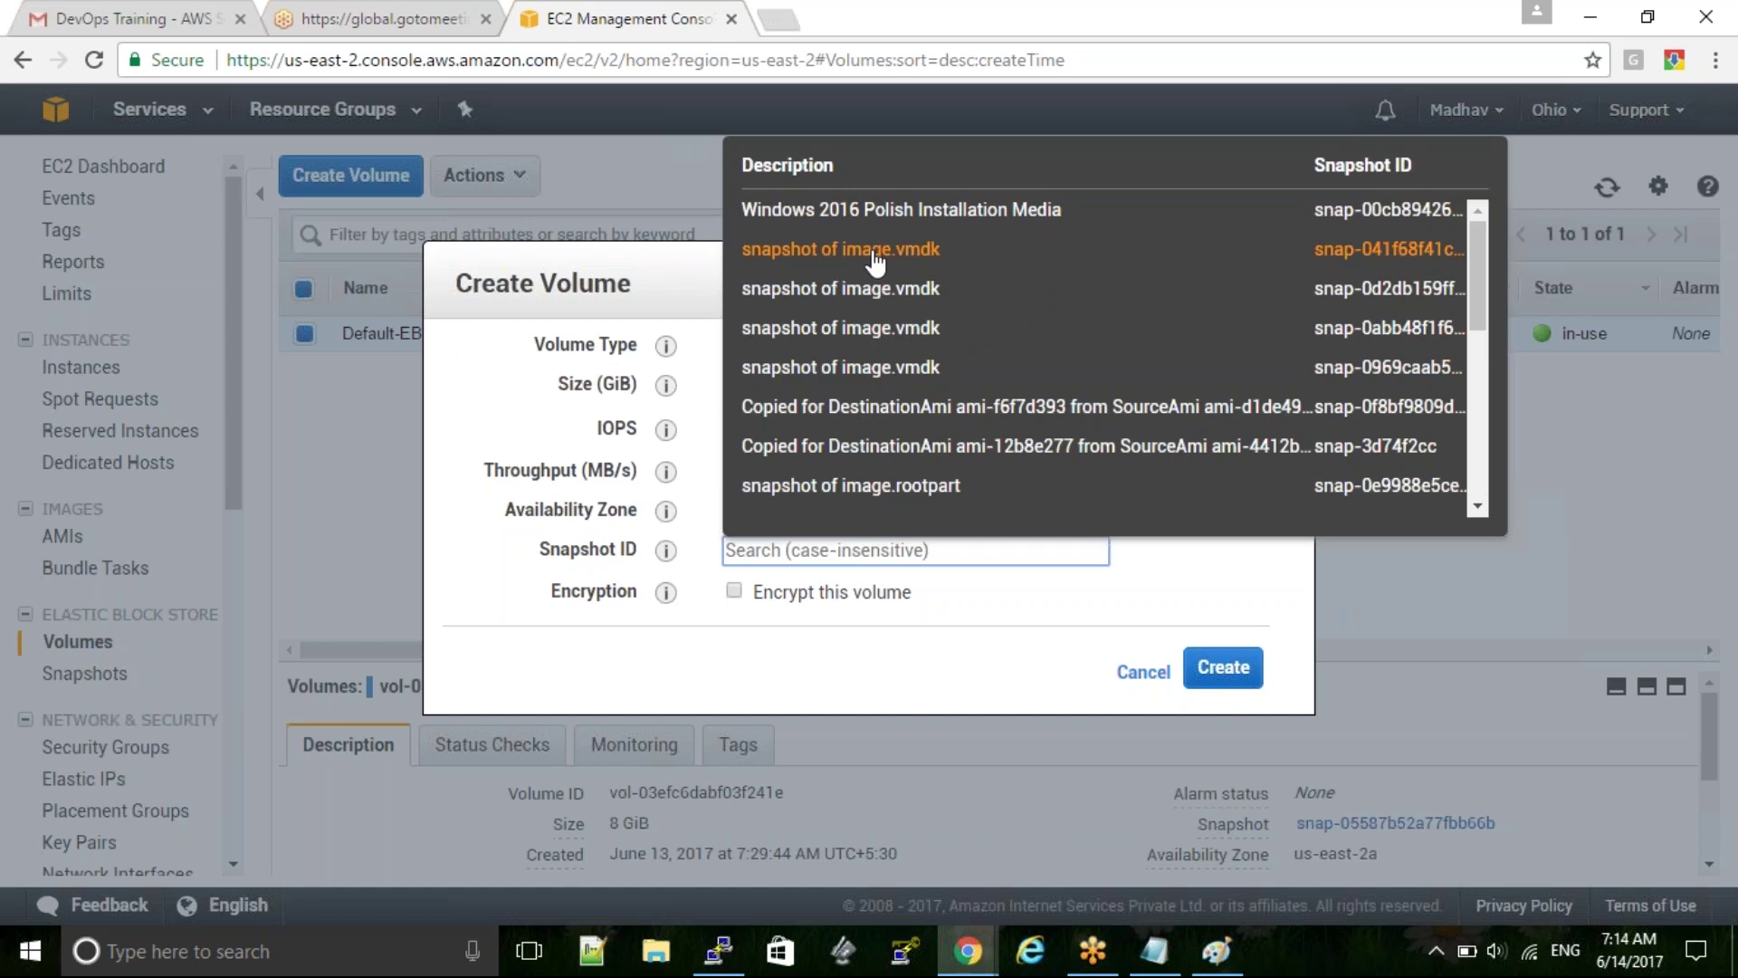
key(Escape)
click(440, 572)
Create a new Magnetic EBS volume of 10 GiB in availability zone us-east-2a, without a snapshot or encryption
click(387, 185)
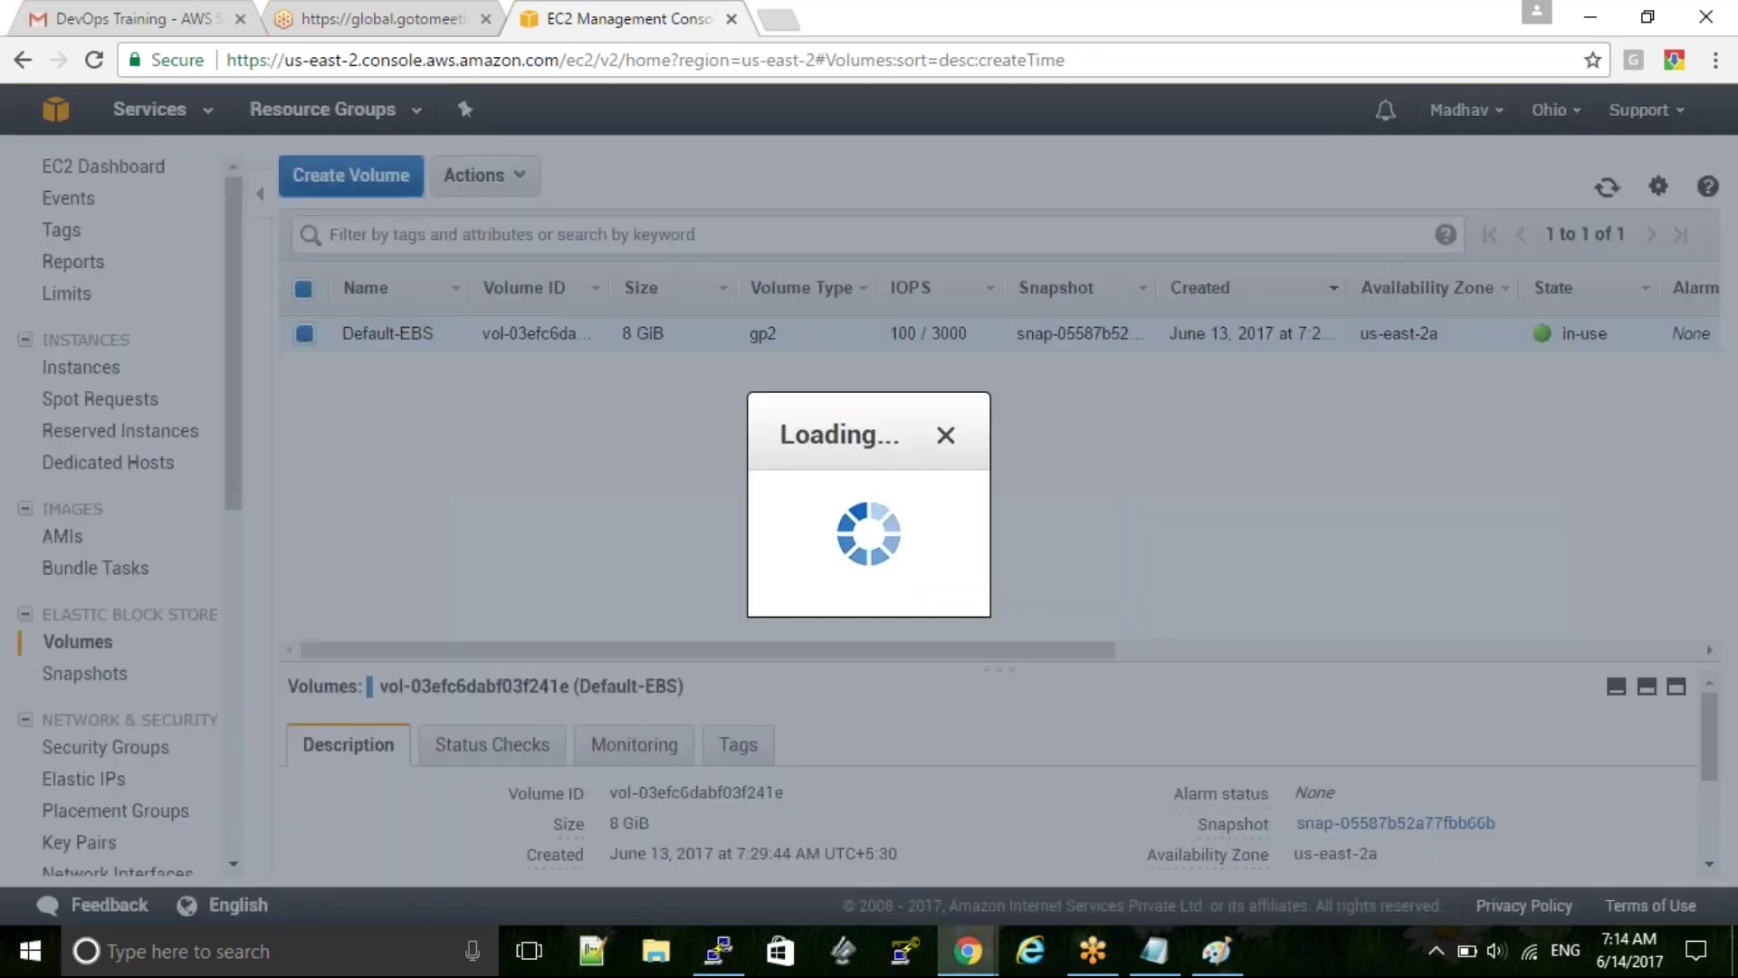
click(896, 352)
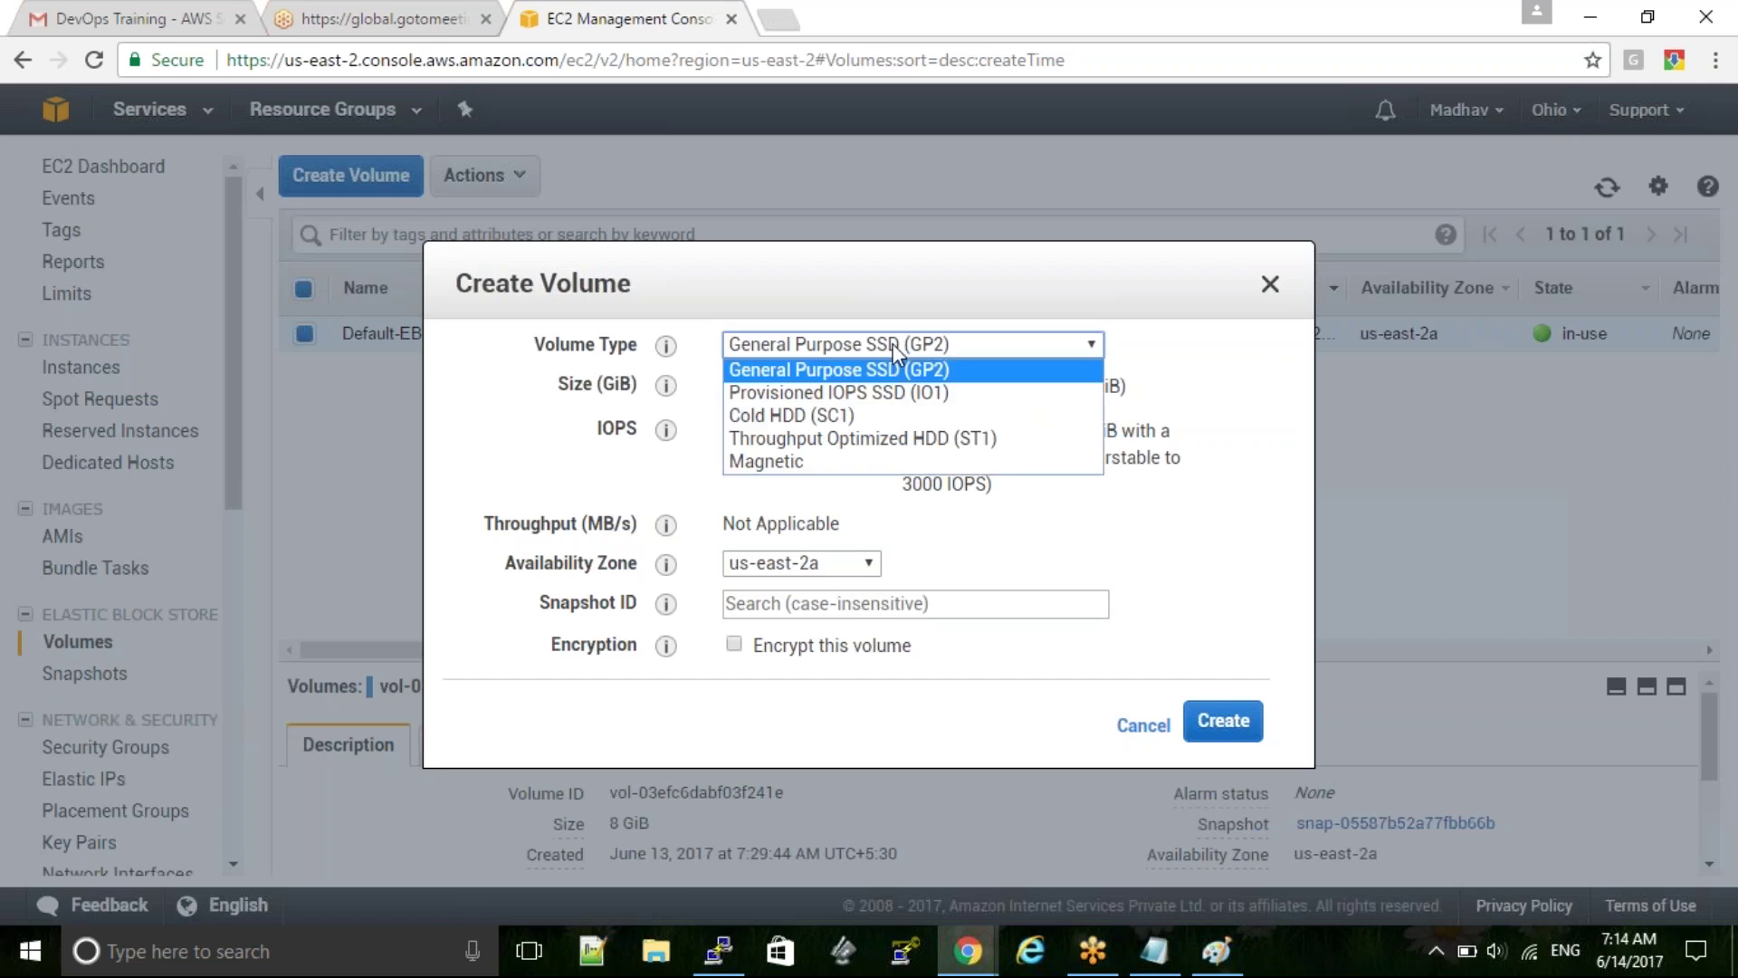
click(878, 462)
click(803, 397)
key(BackSpace)
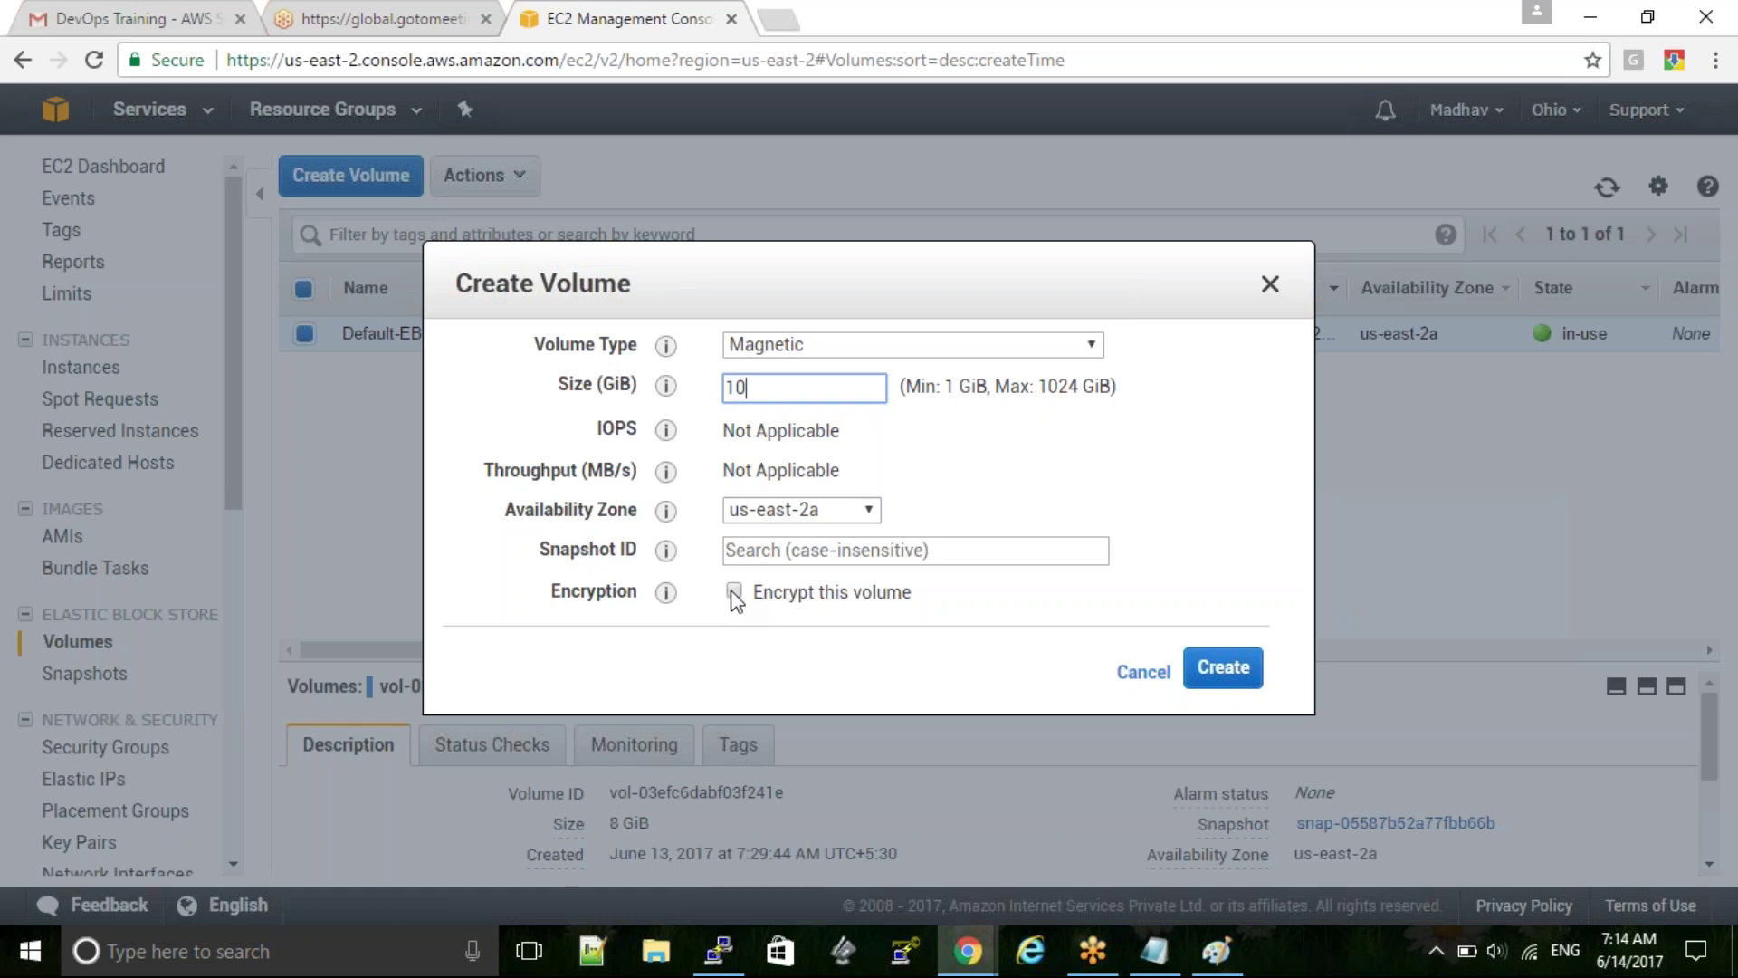
click(1229, 688)
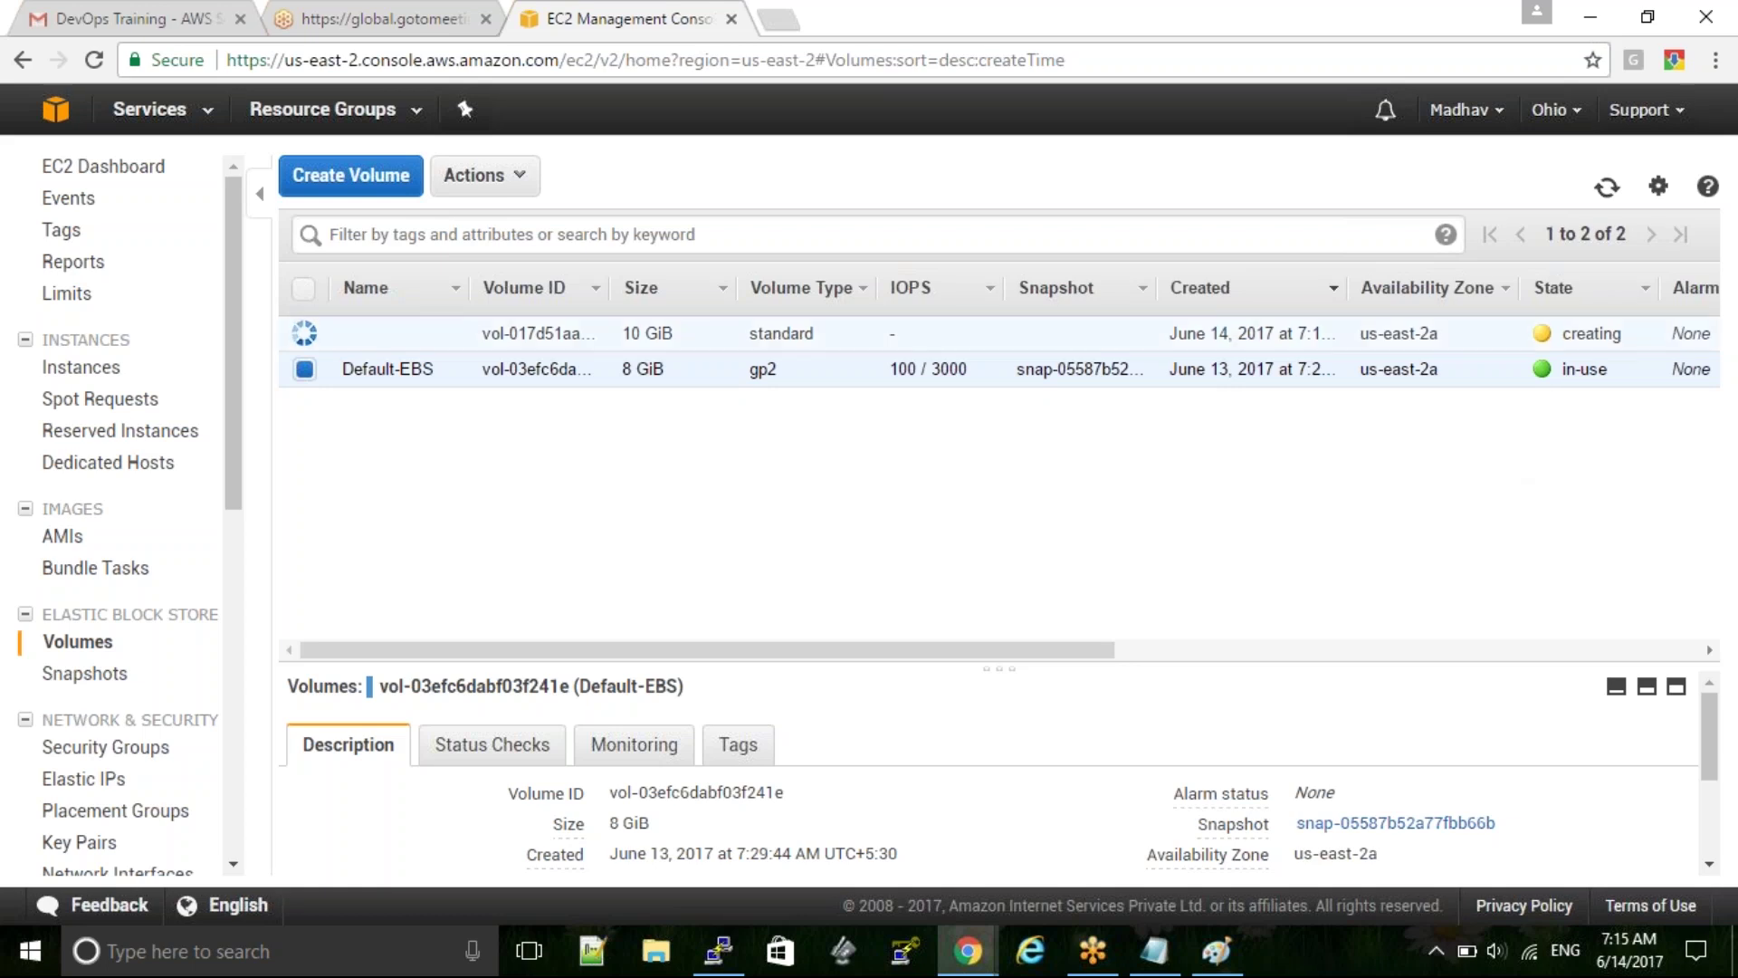
Highlight the new 10 GiB volume's state and name the volume EBS-EC2-2
double_click(1592, 333)
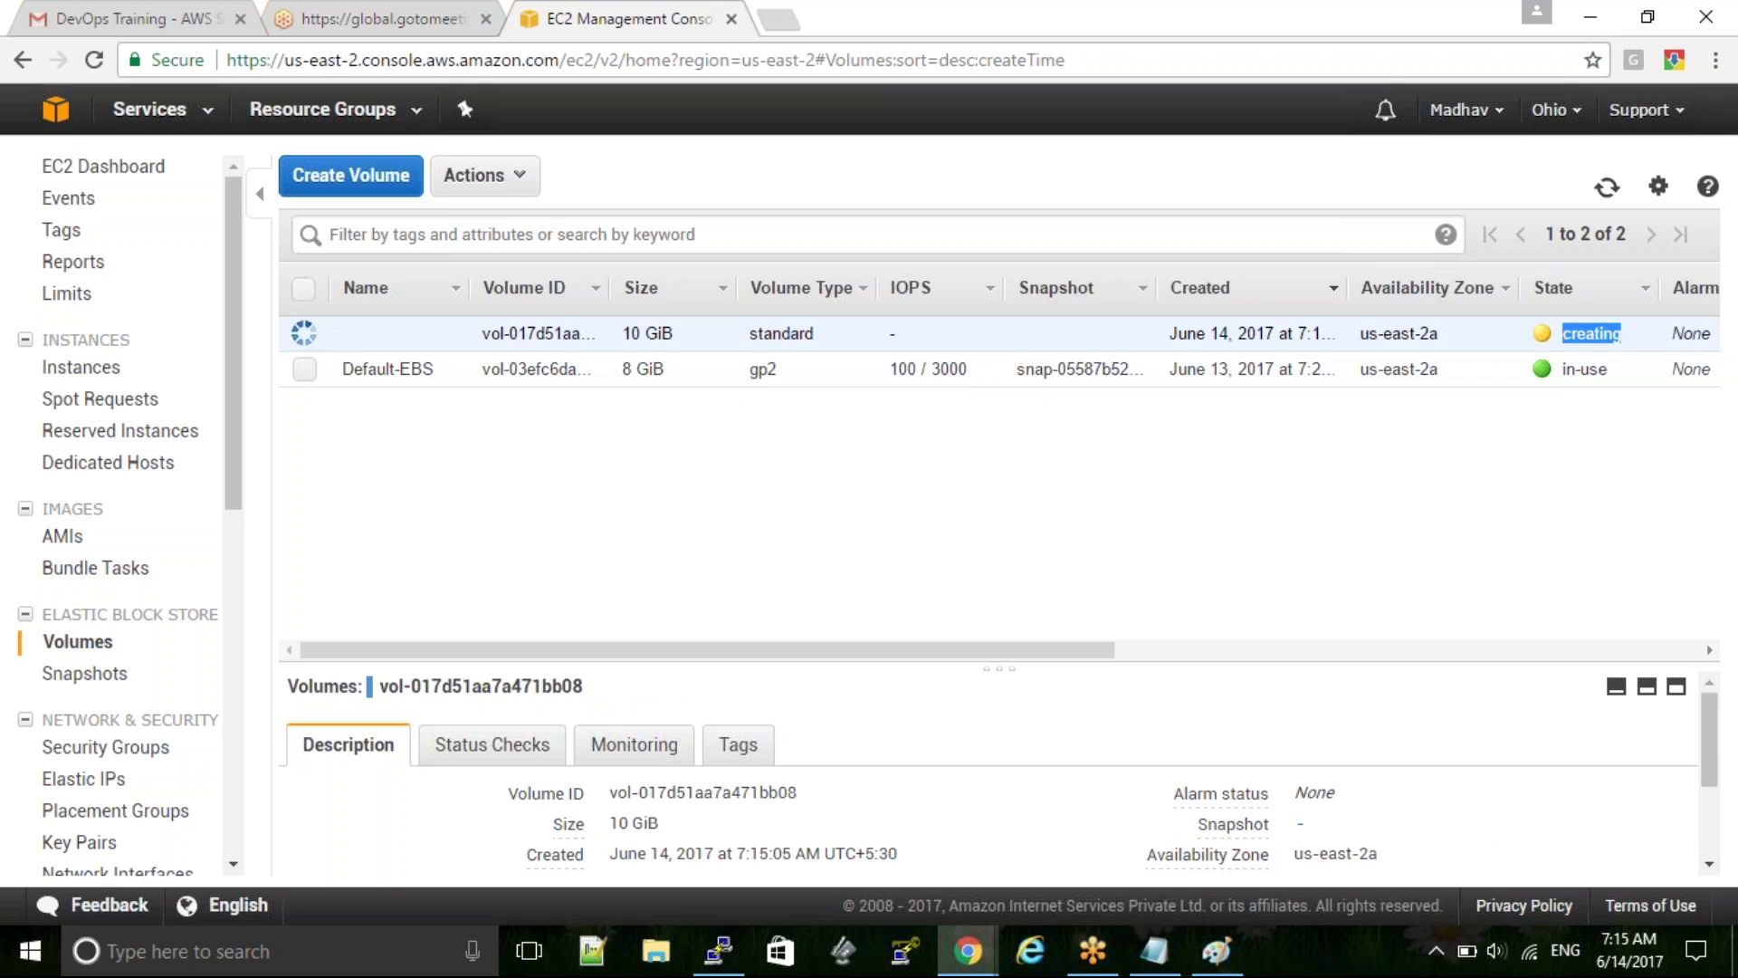
click(1305, 544)
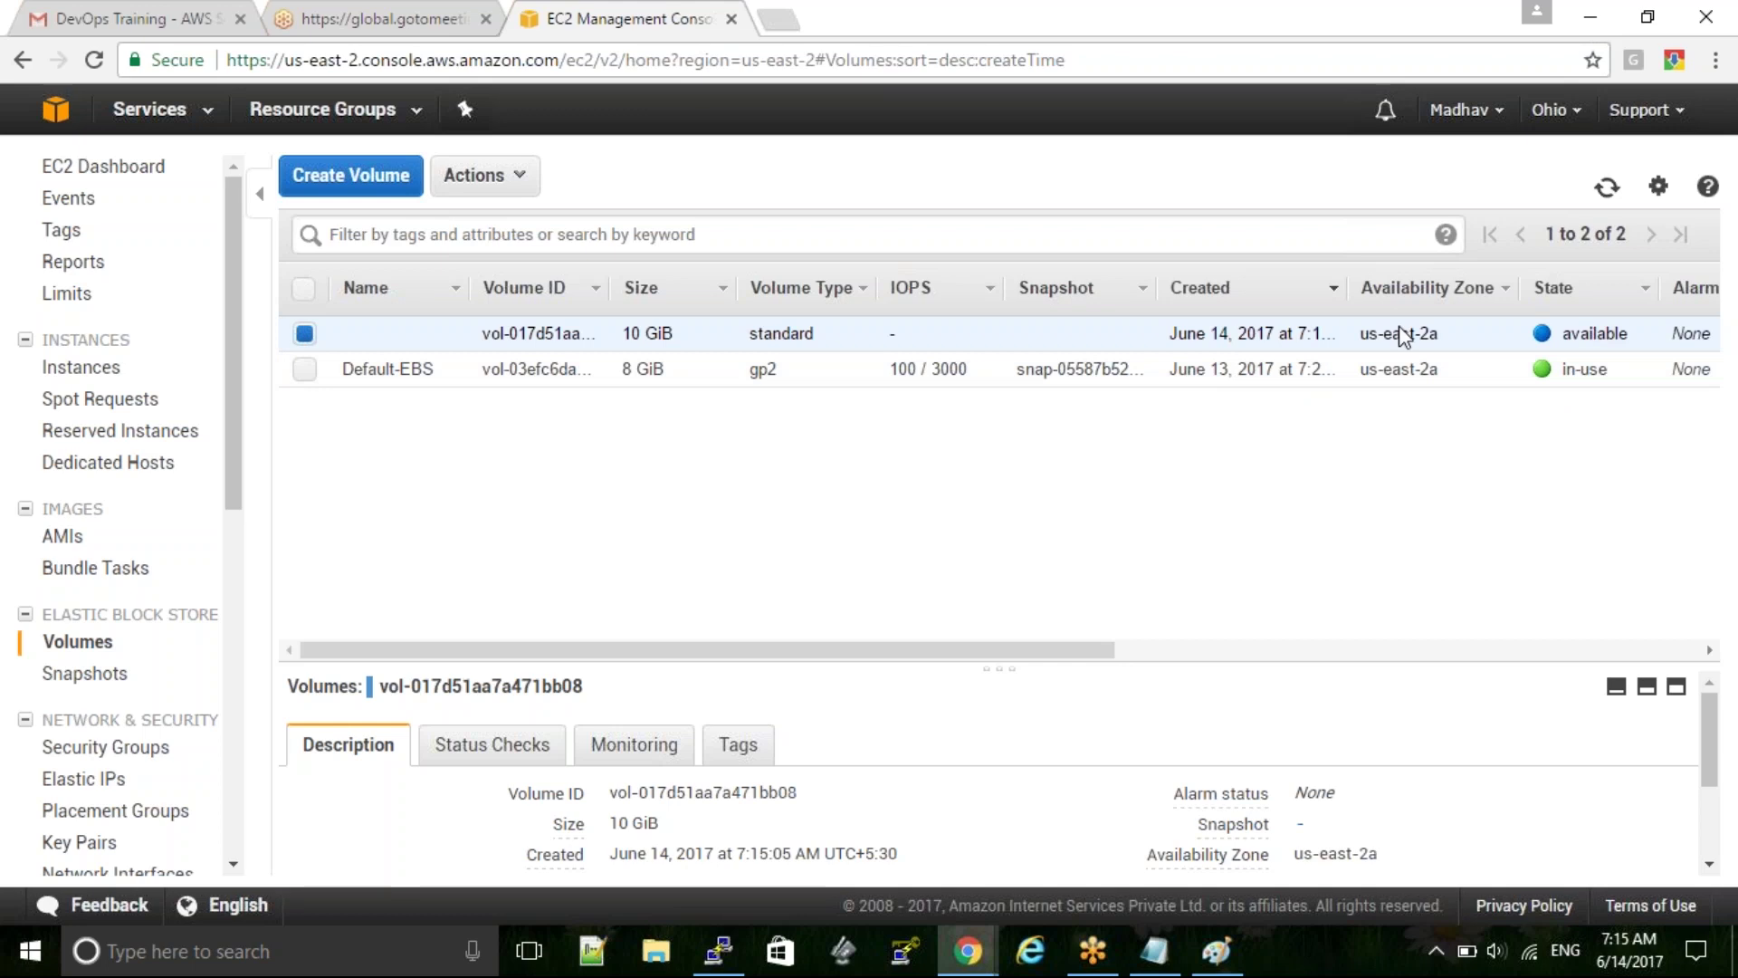
mouse_move(444, 332)
click(445, 334)
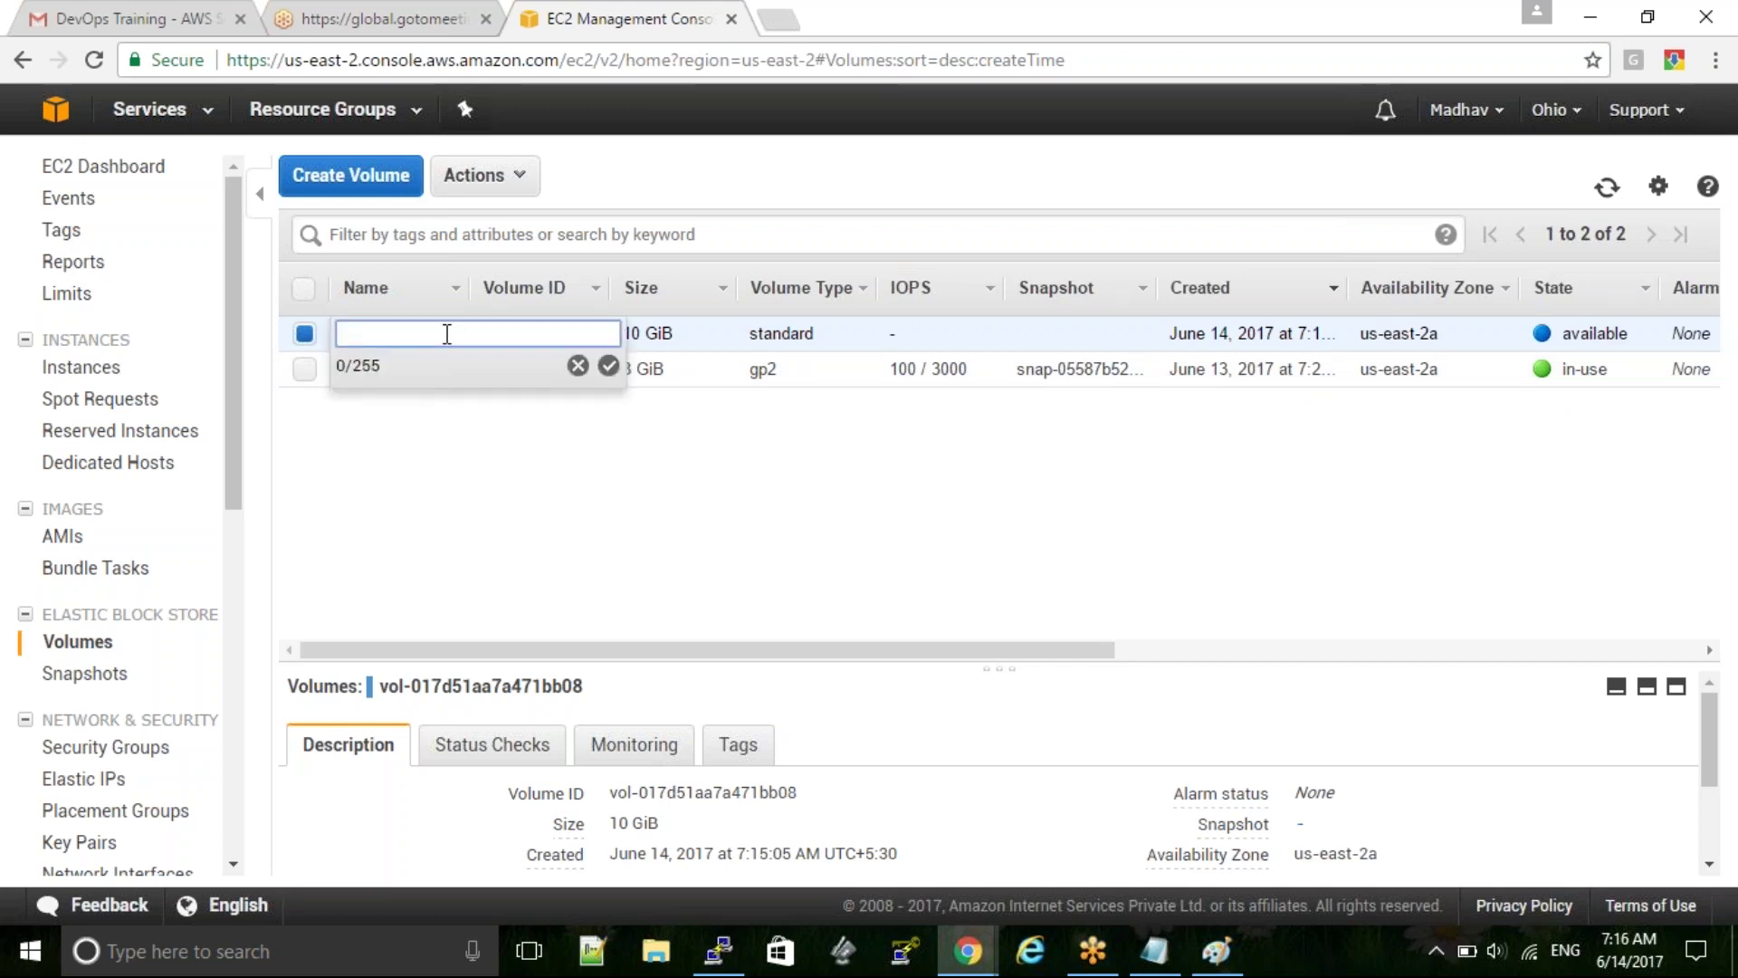
text(EBS-EC2-2)
click(609, 365)
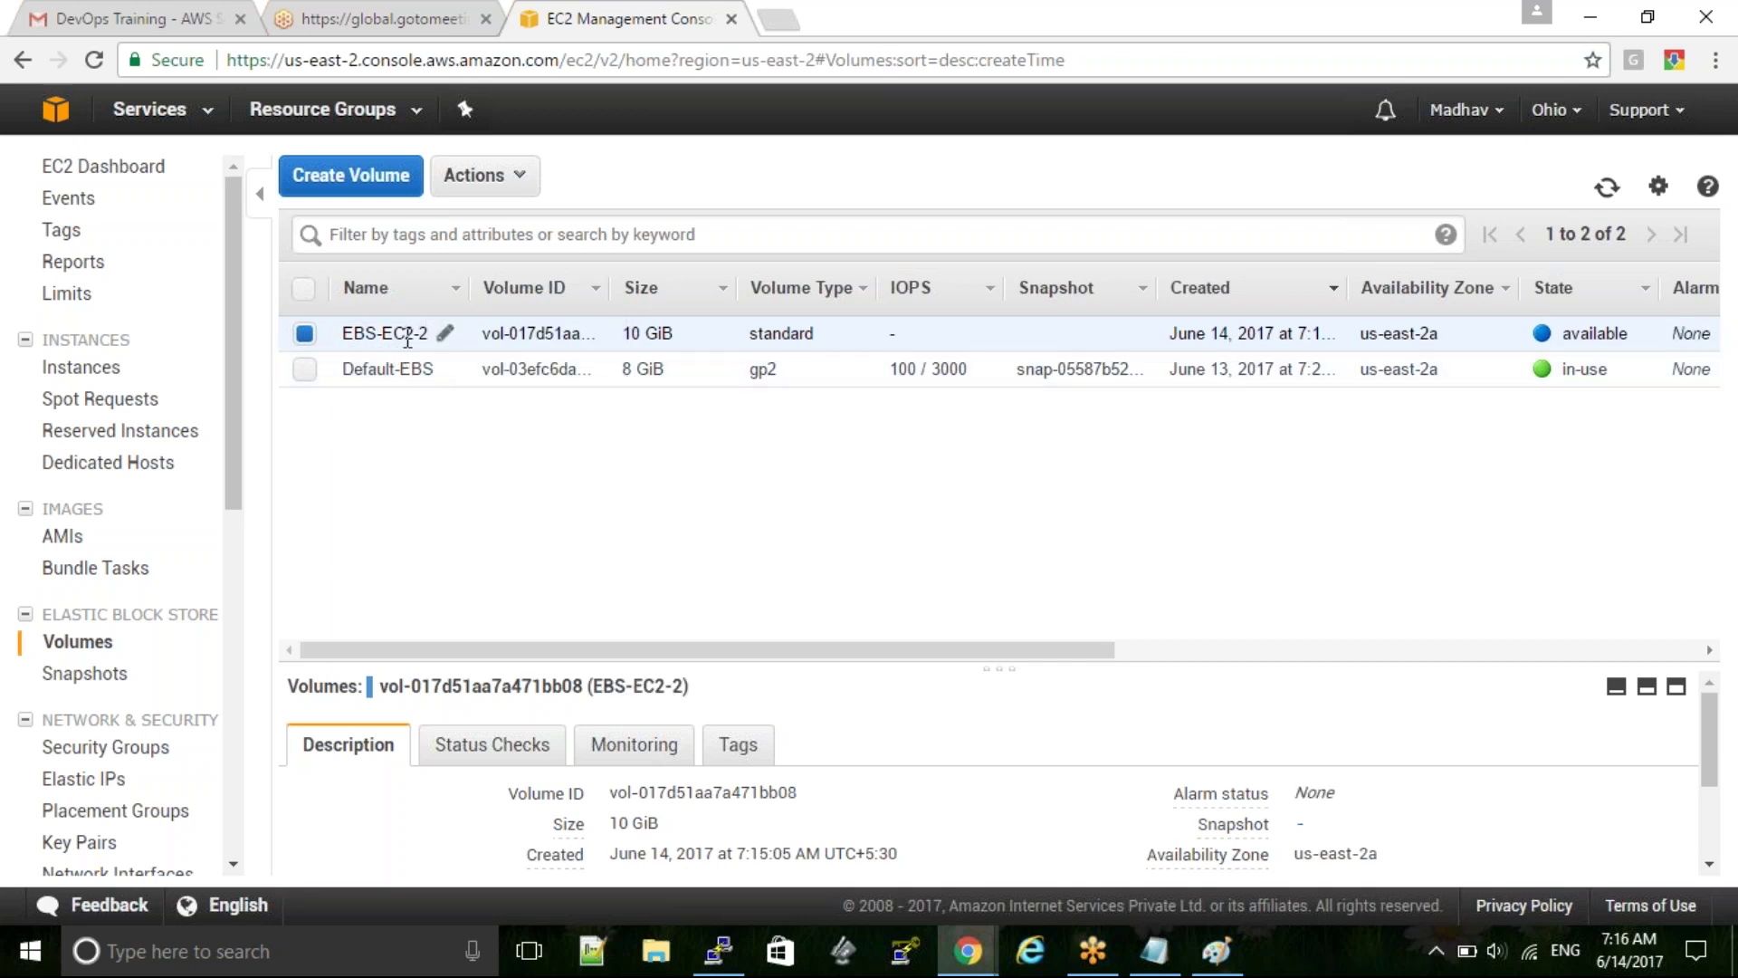
Keep the EBS-EC2-2 volume selected and enlarge its details pane to show more of the description
click(306, 337)
click(306, 337)
drag(999, 669, 993, 534)
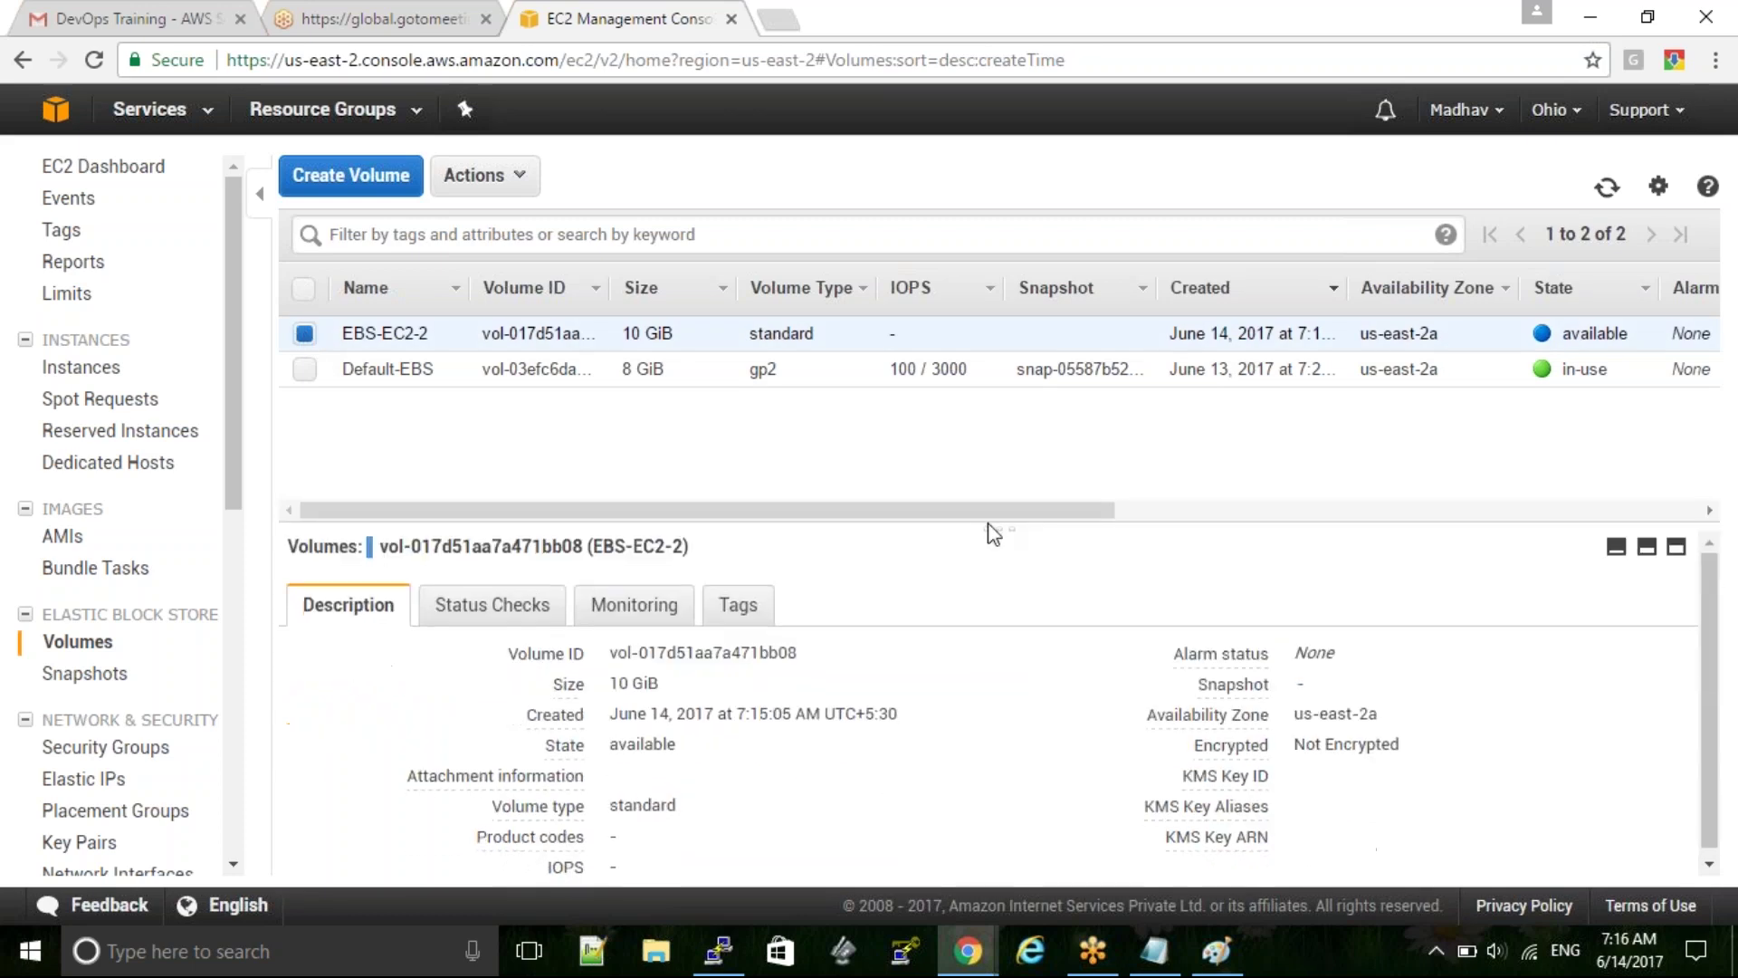
click(480, 175)
click(527, 282)
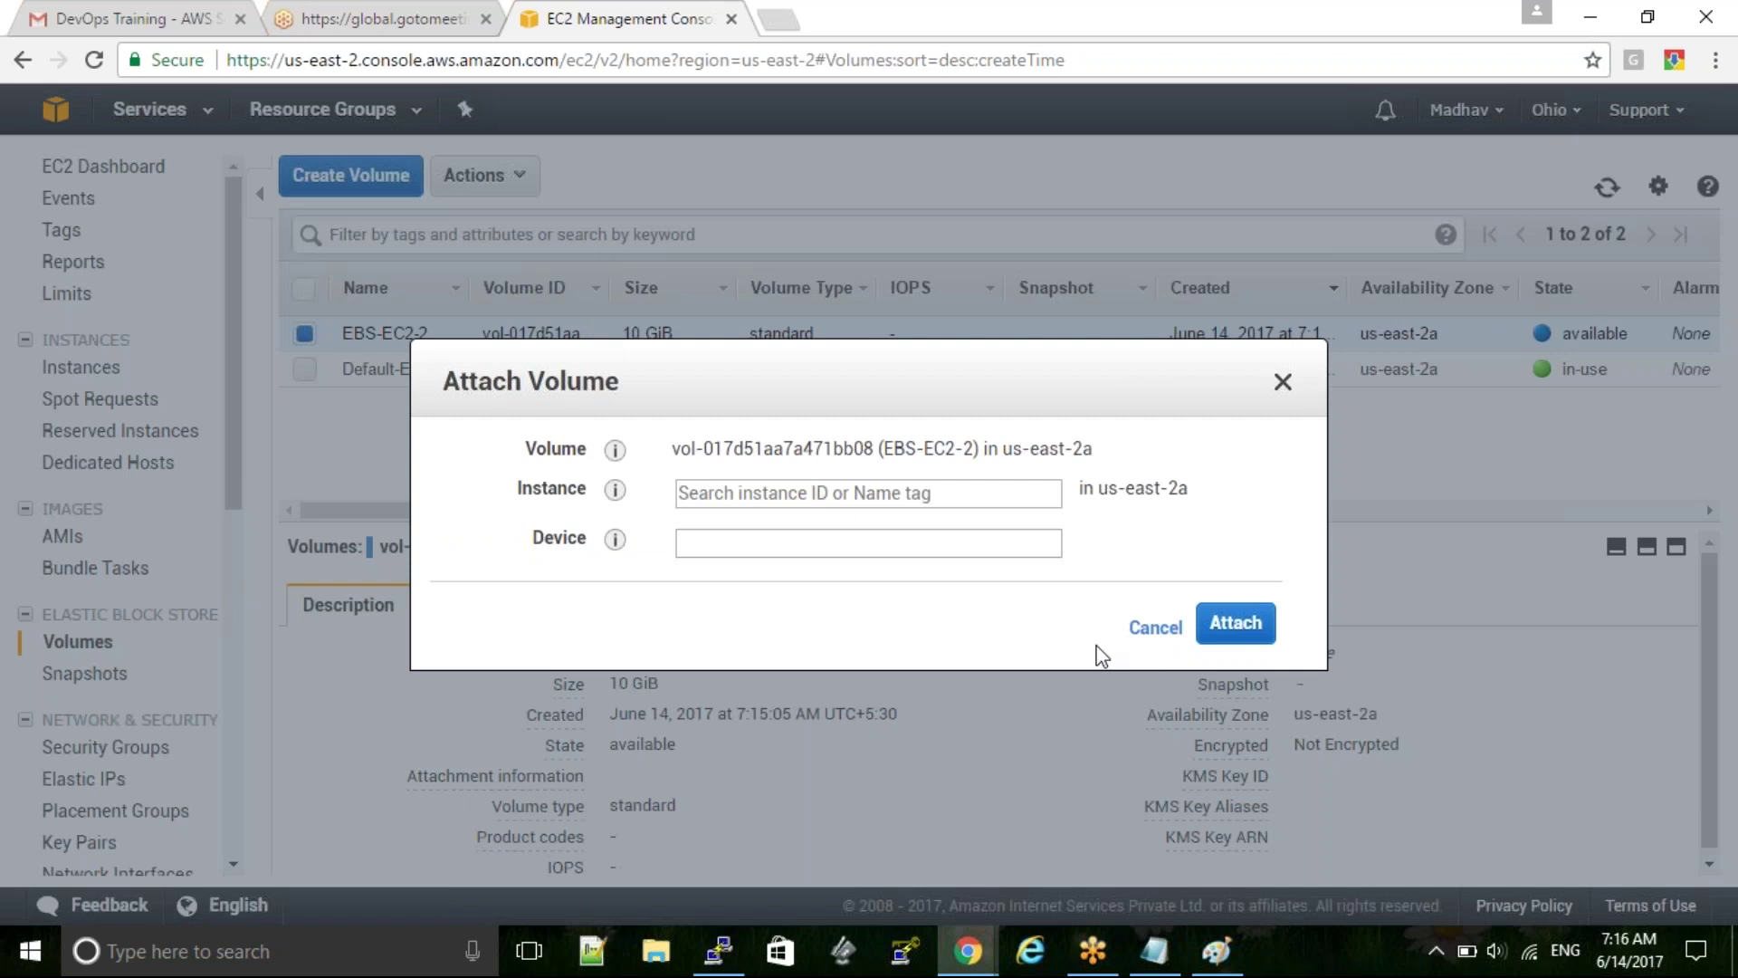
click(1157, 629)
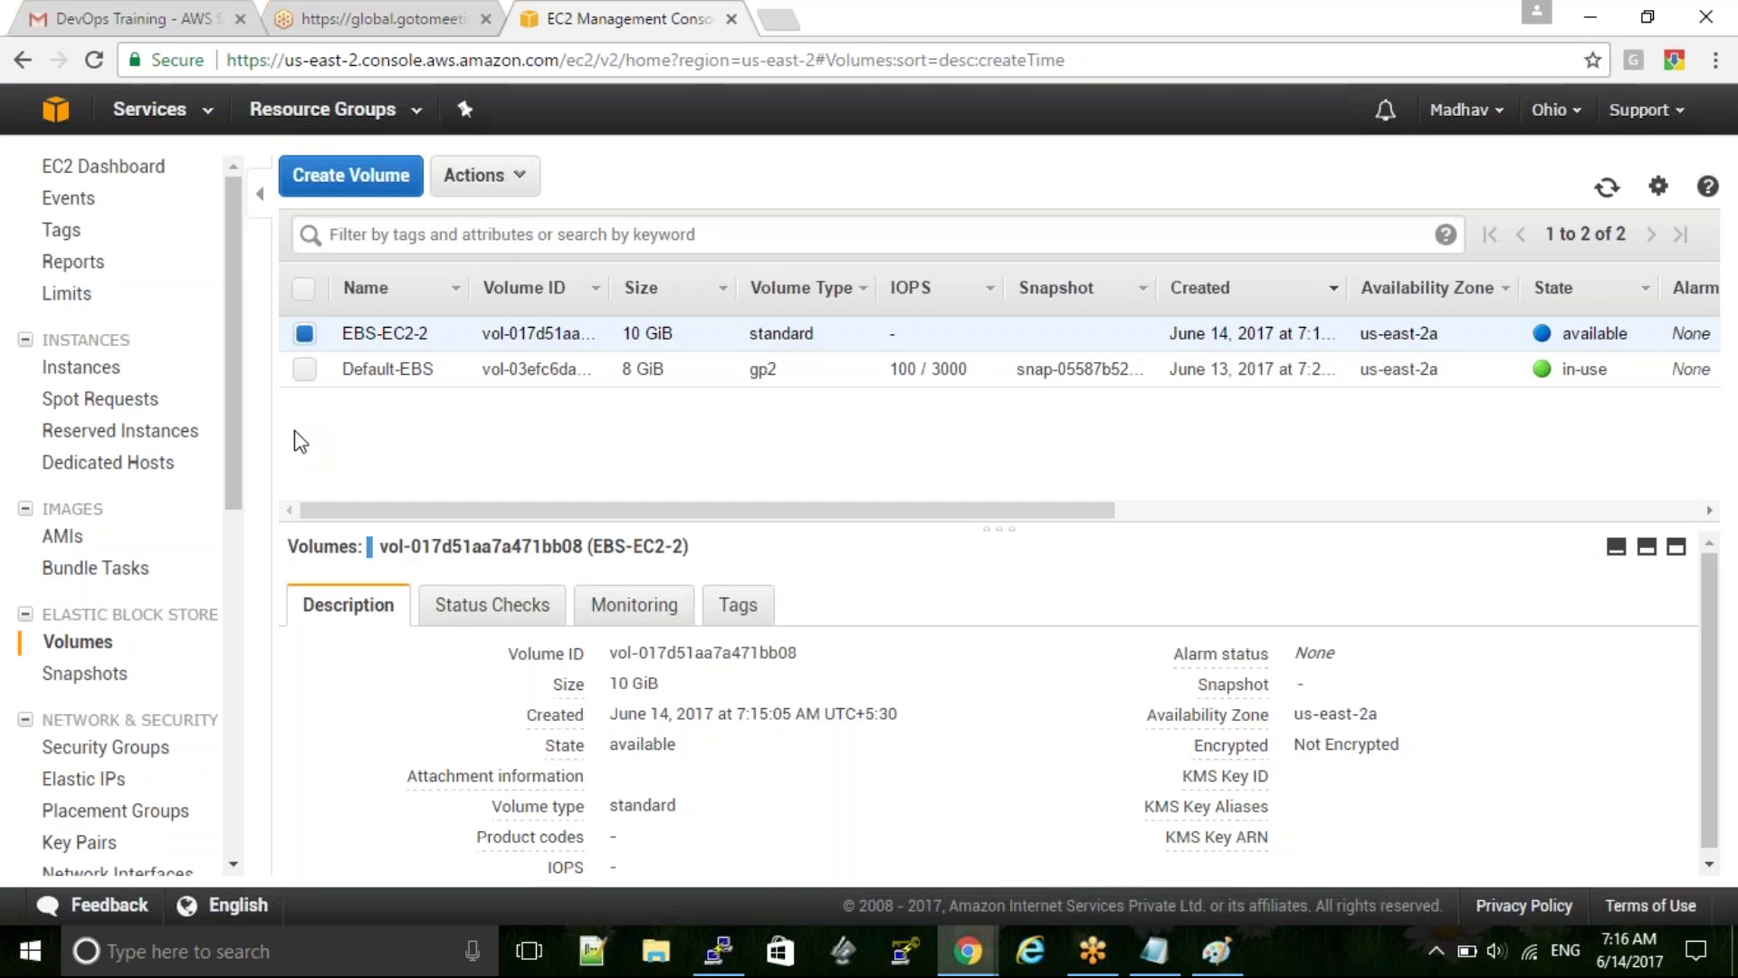
Open the EC2 instances list and briefly highlight the EC2-1 instance's ID
click(73, 376)
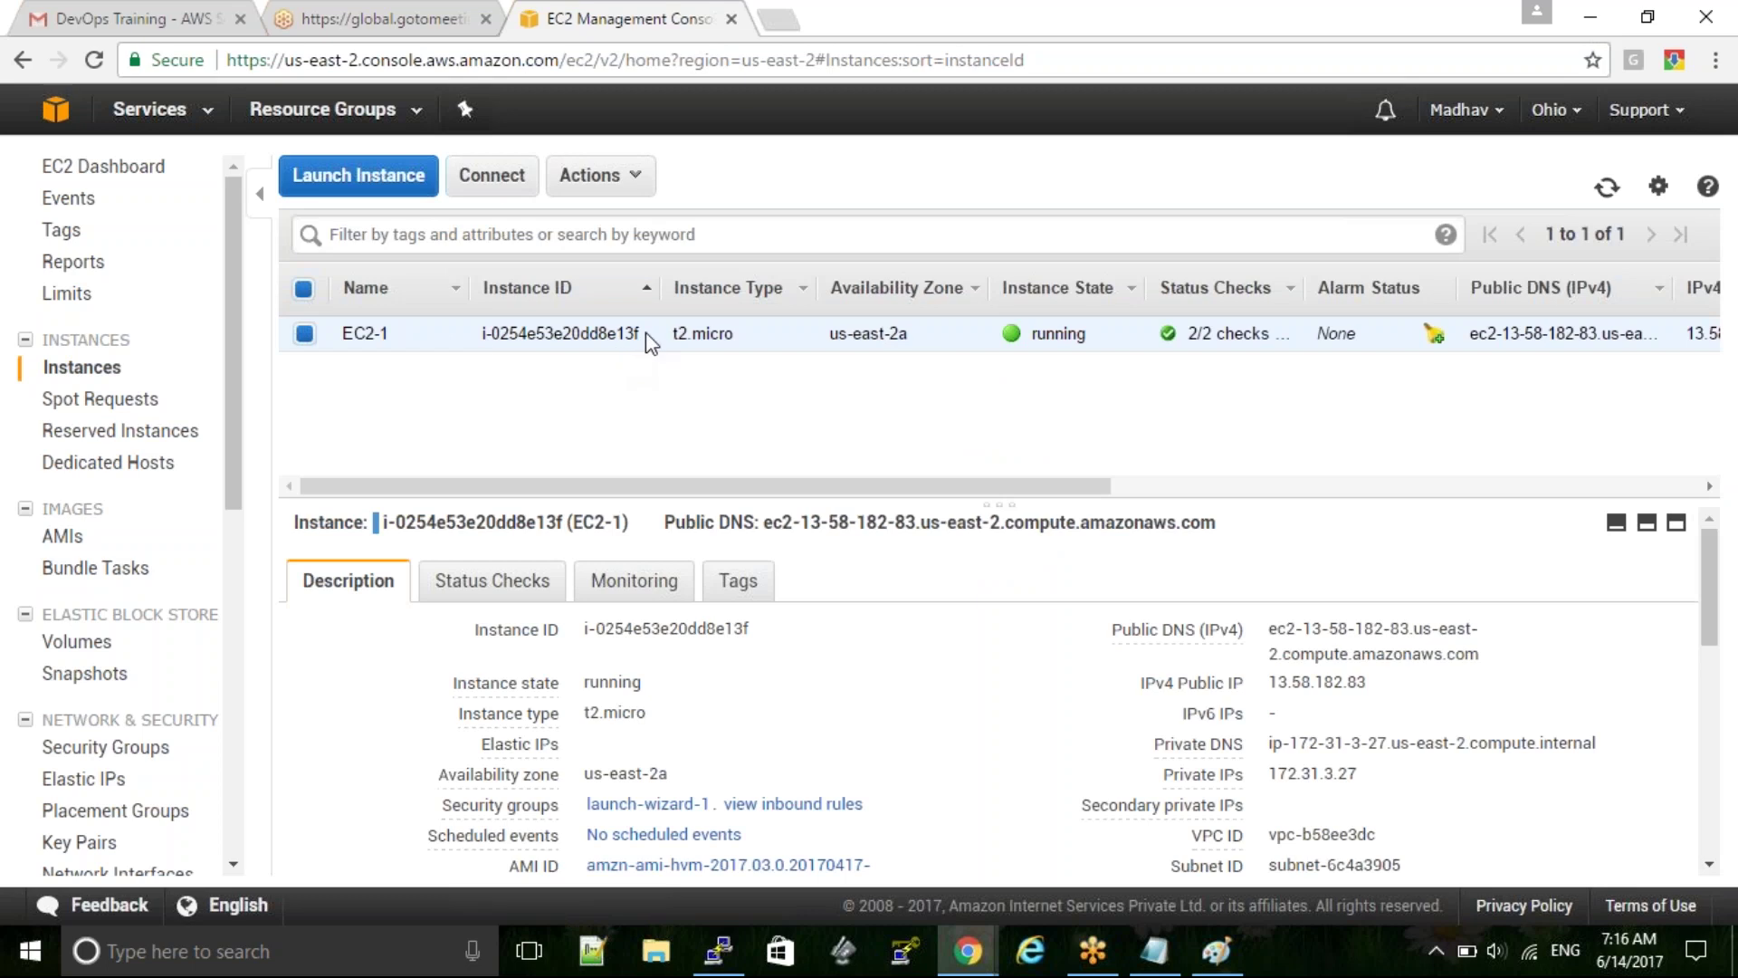
drag(644, 335, 481, 336)
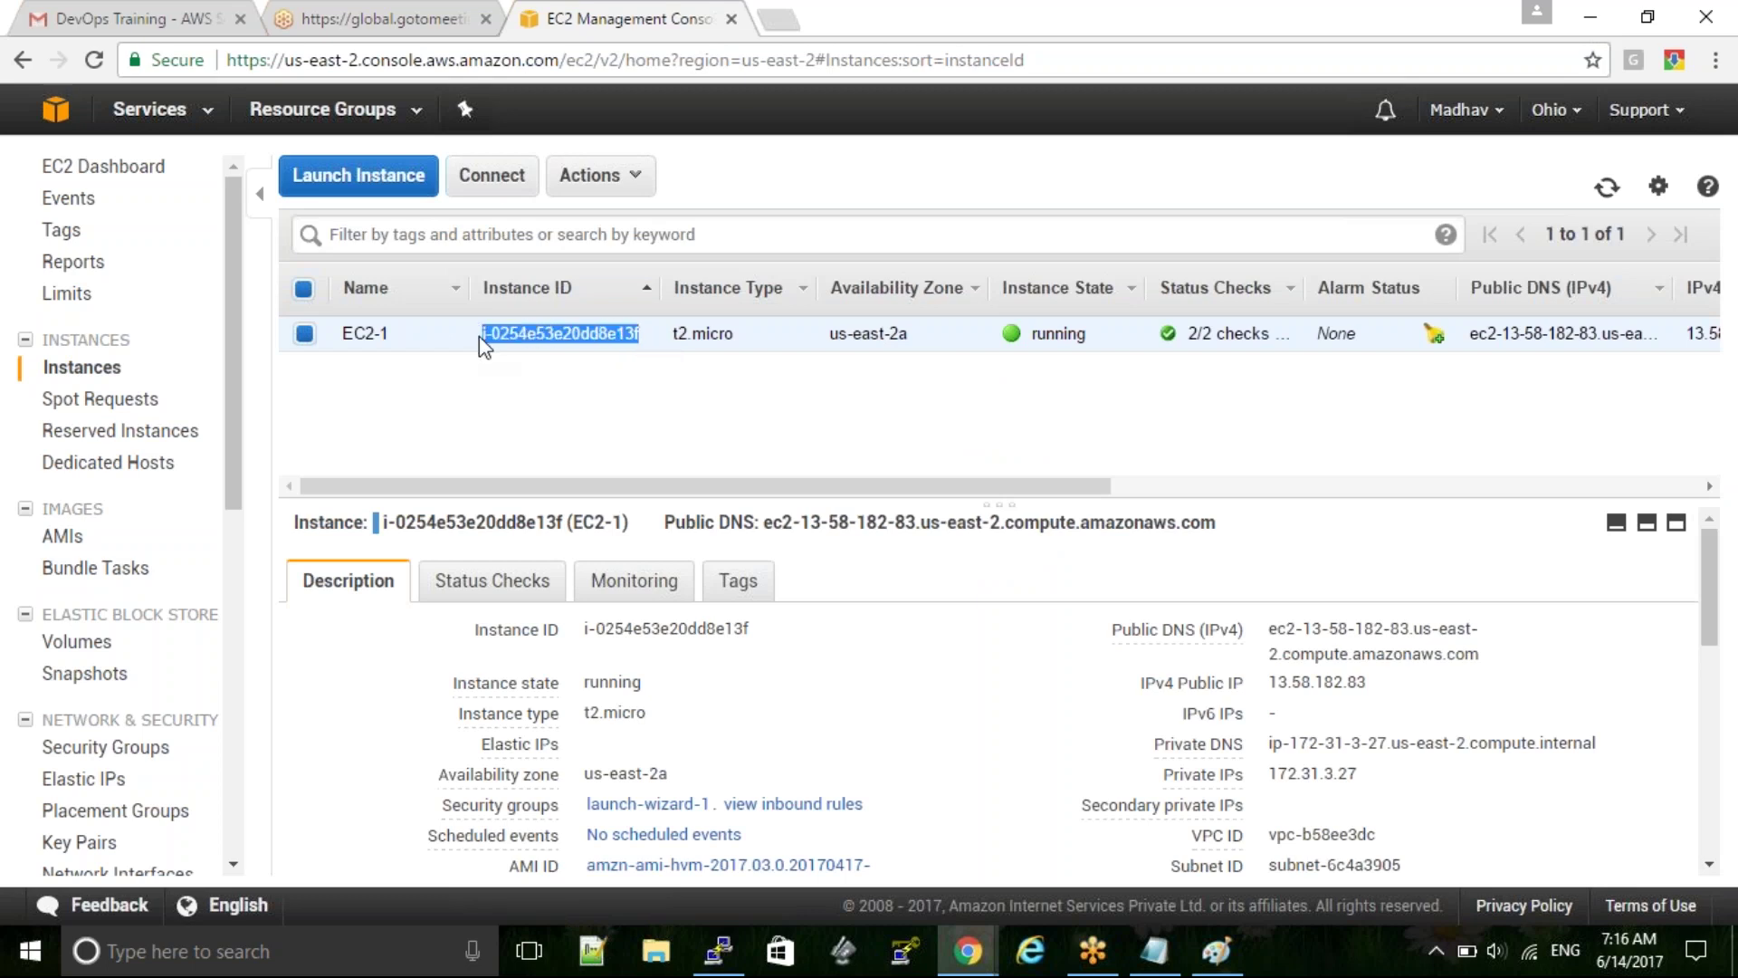
click(668, 412)
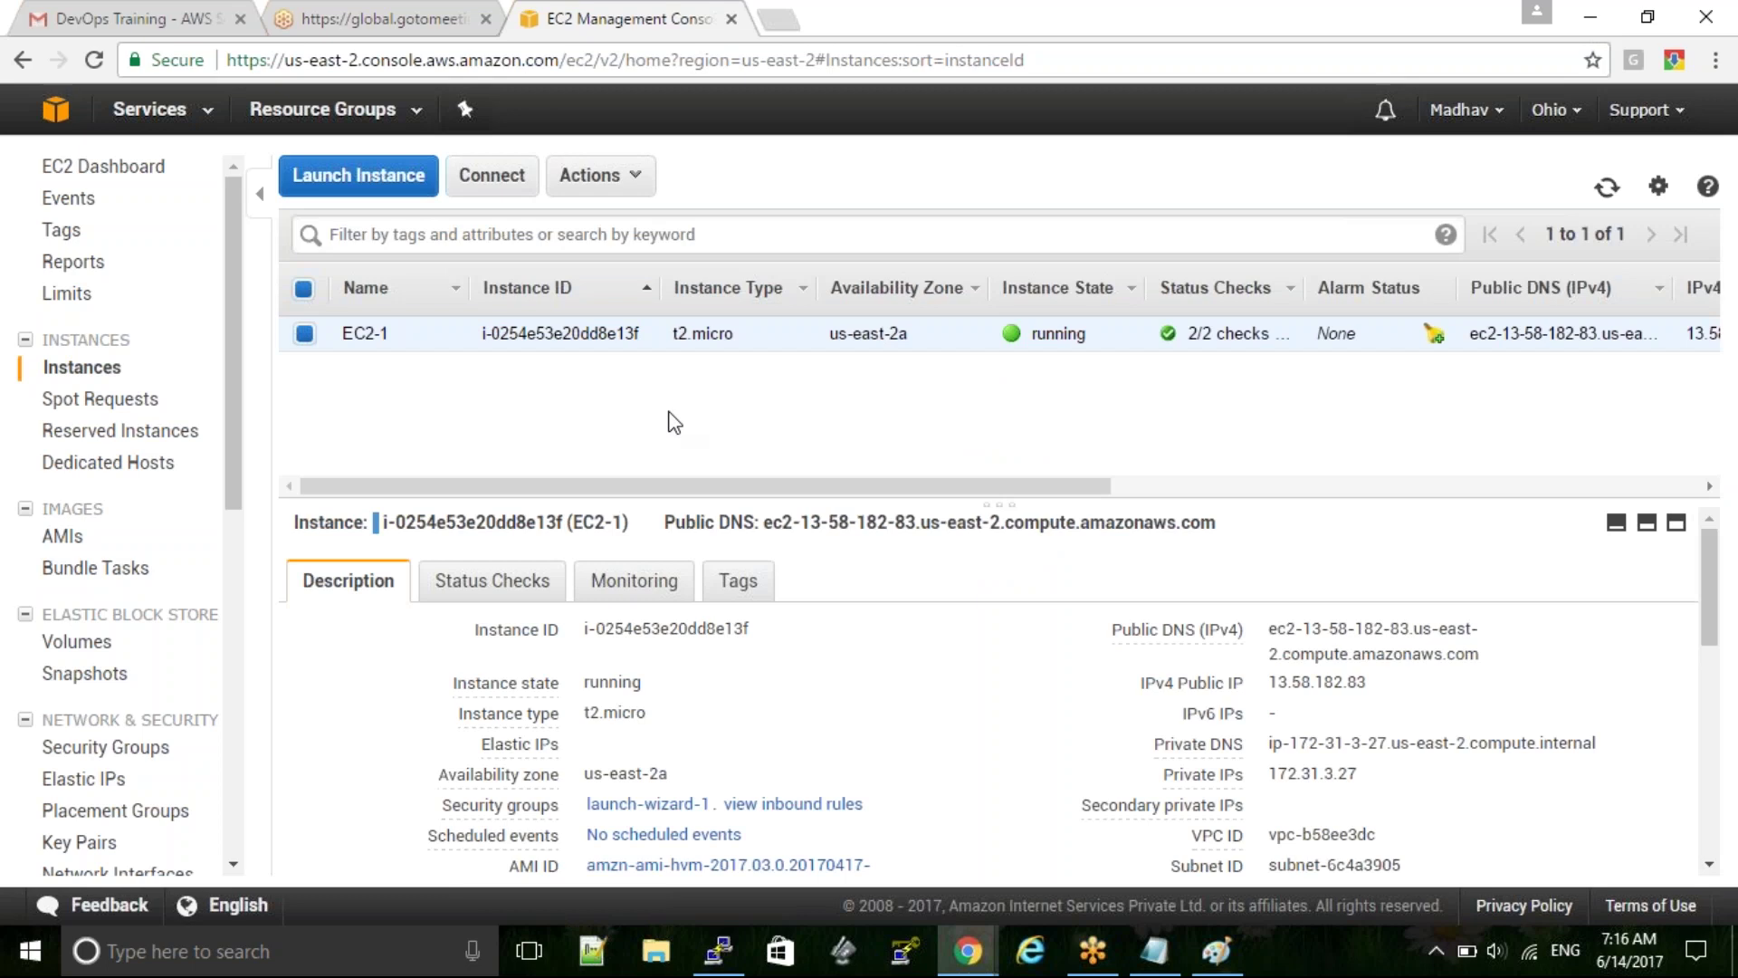
Return to the EBS volumes and attach EBS-EC2-2 to the running EC2-1 instance as device /dev/sdf
click(86, 648)
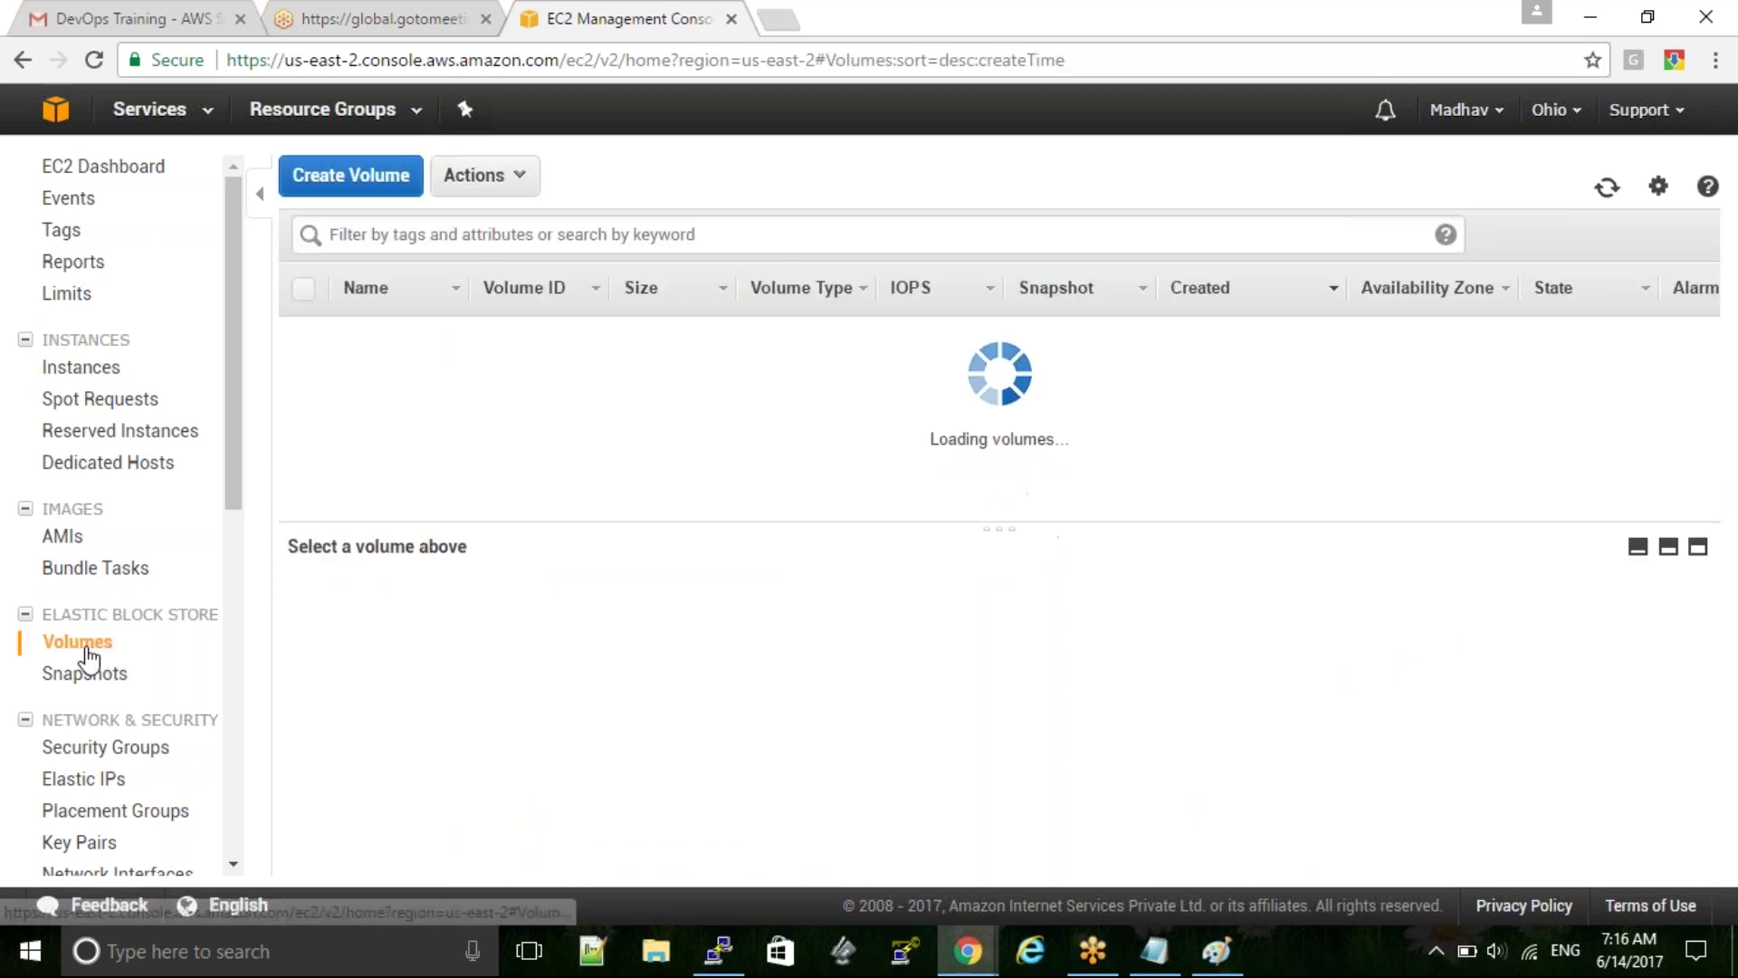
click(305, 334)
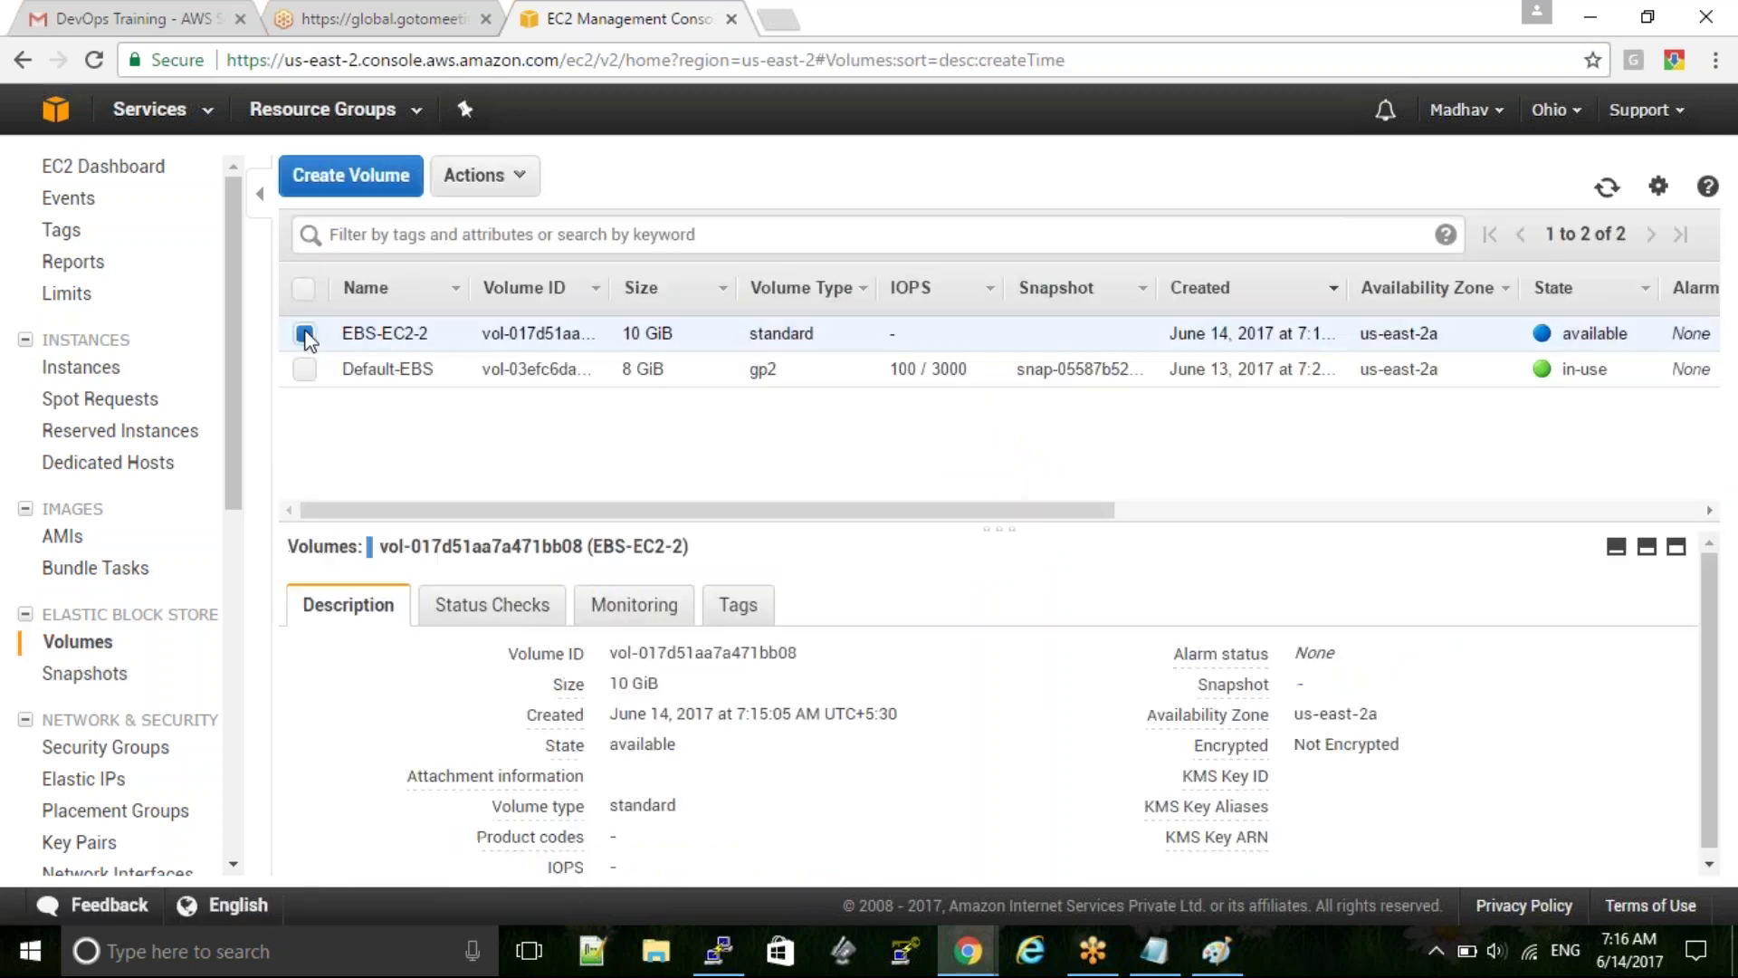
click(519, 175)
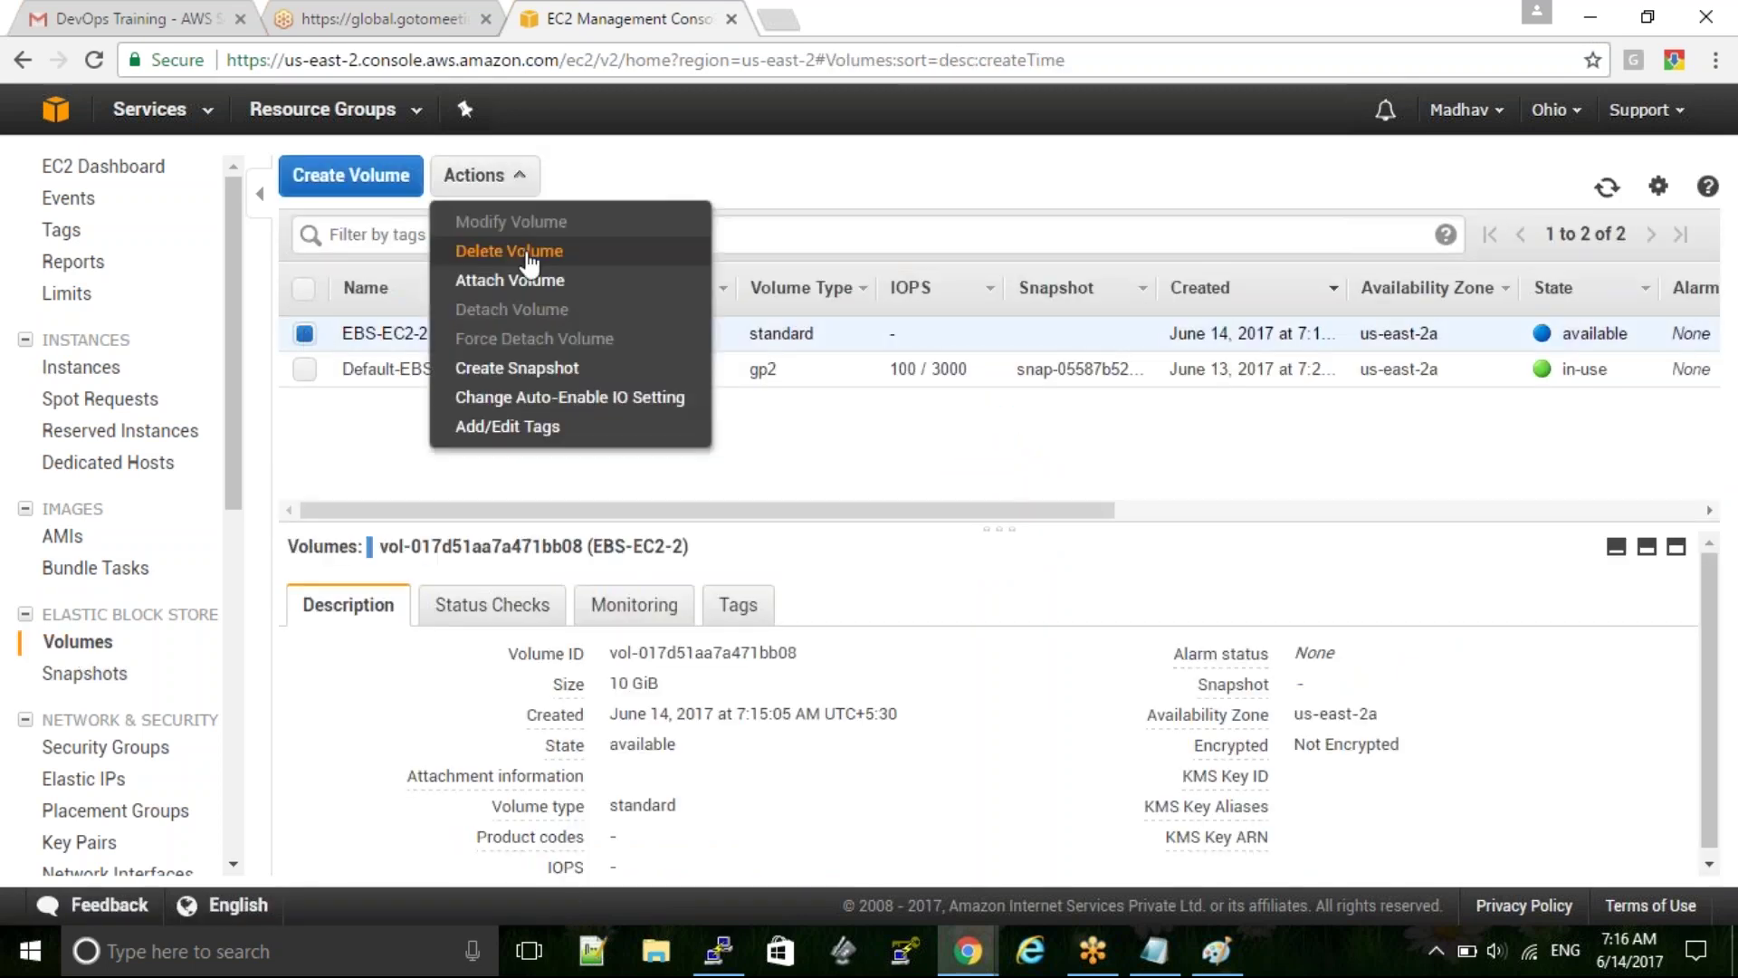
click(530, 280)
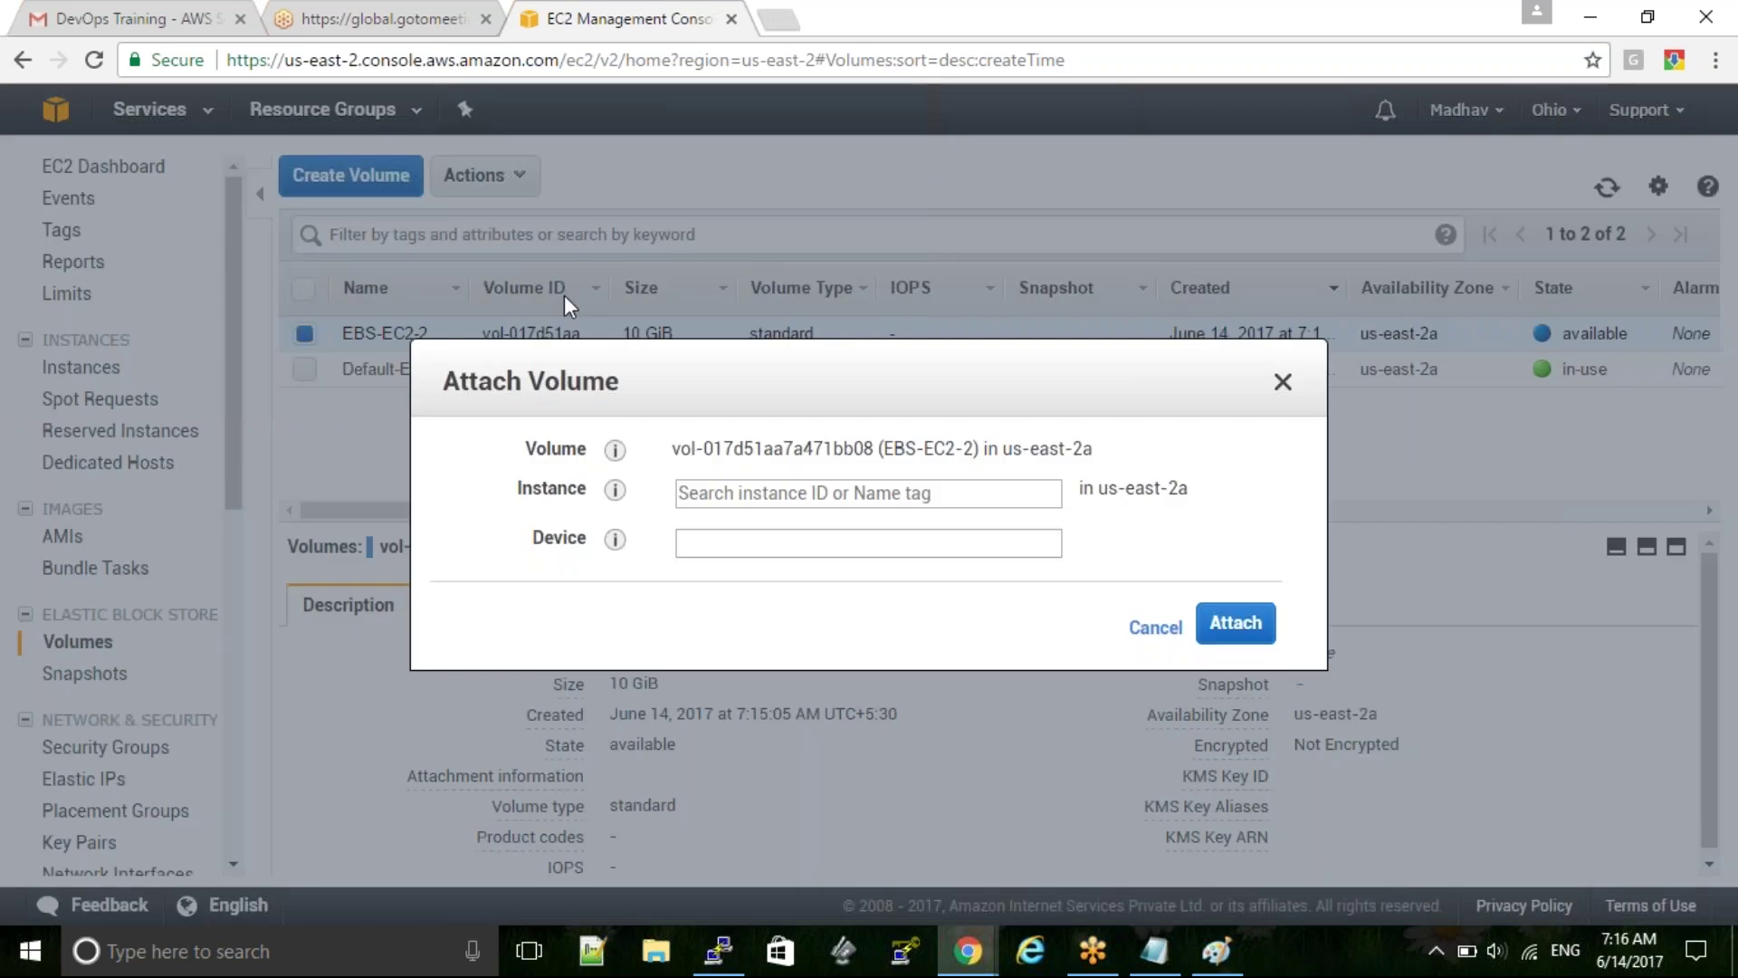
click(836, 496)
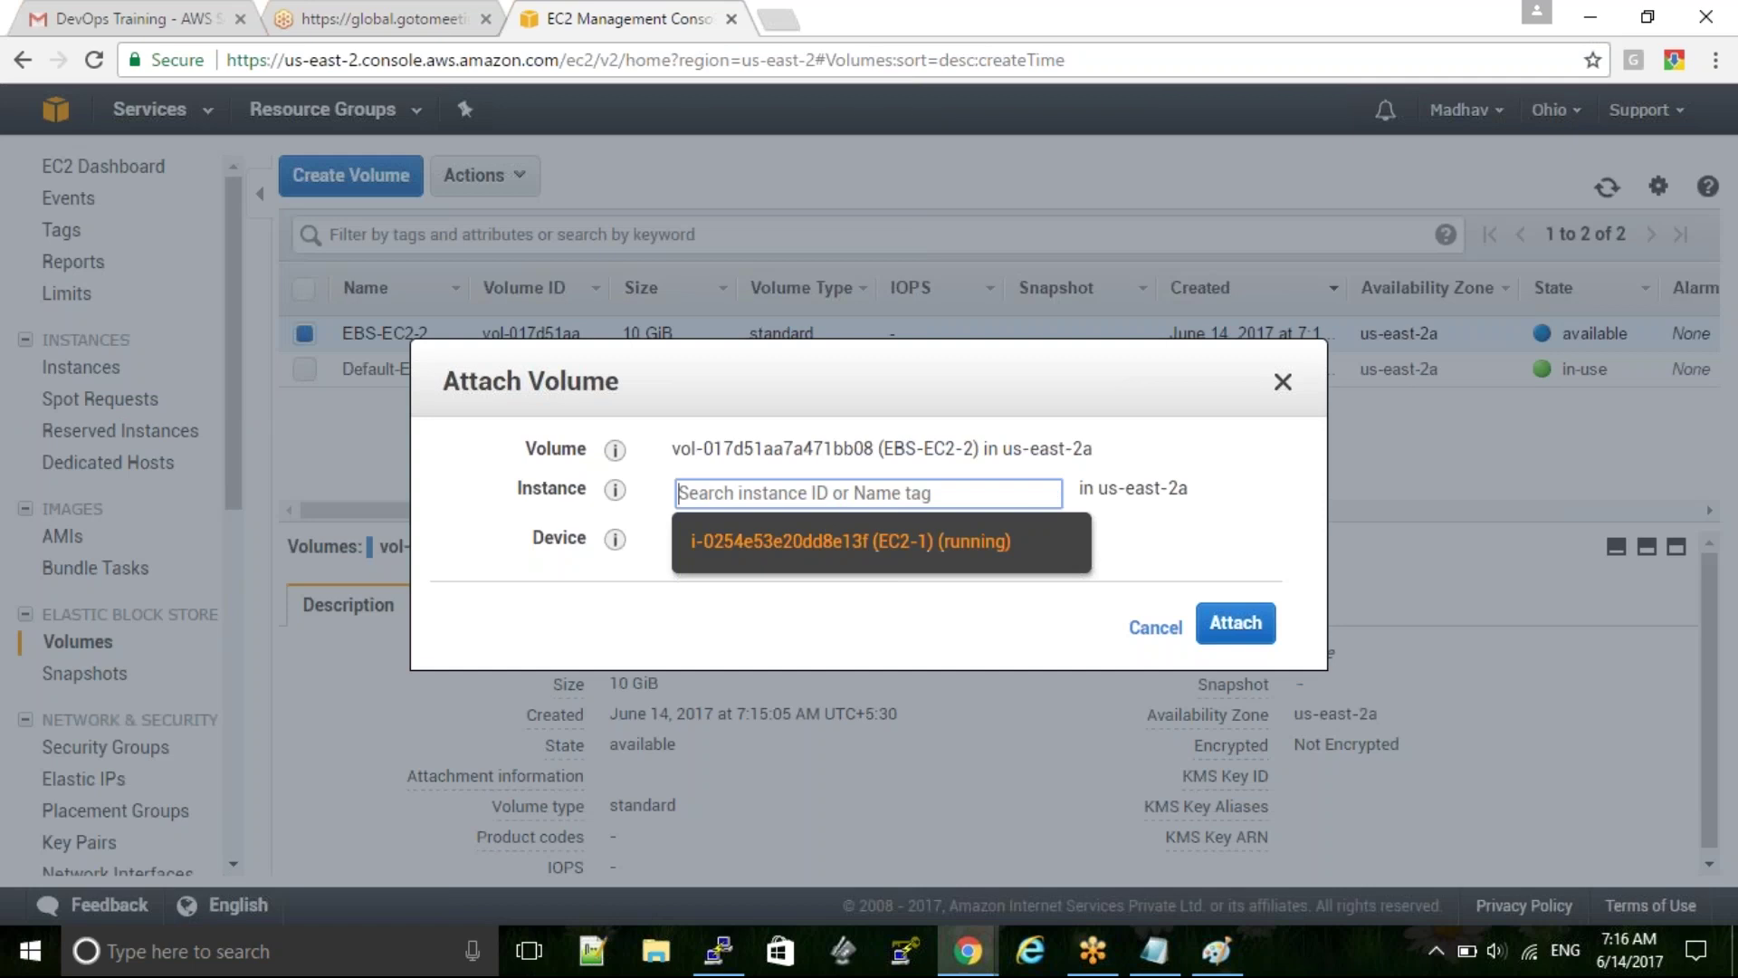
click(851, 540)
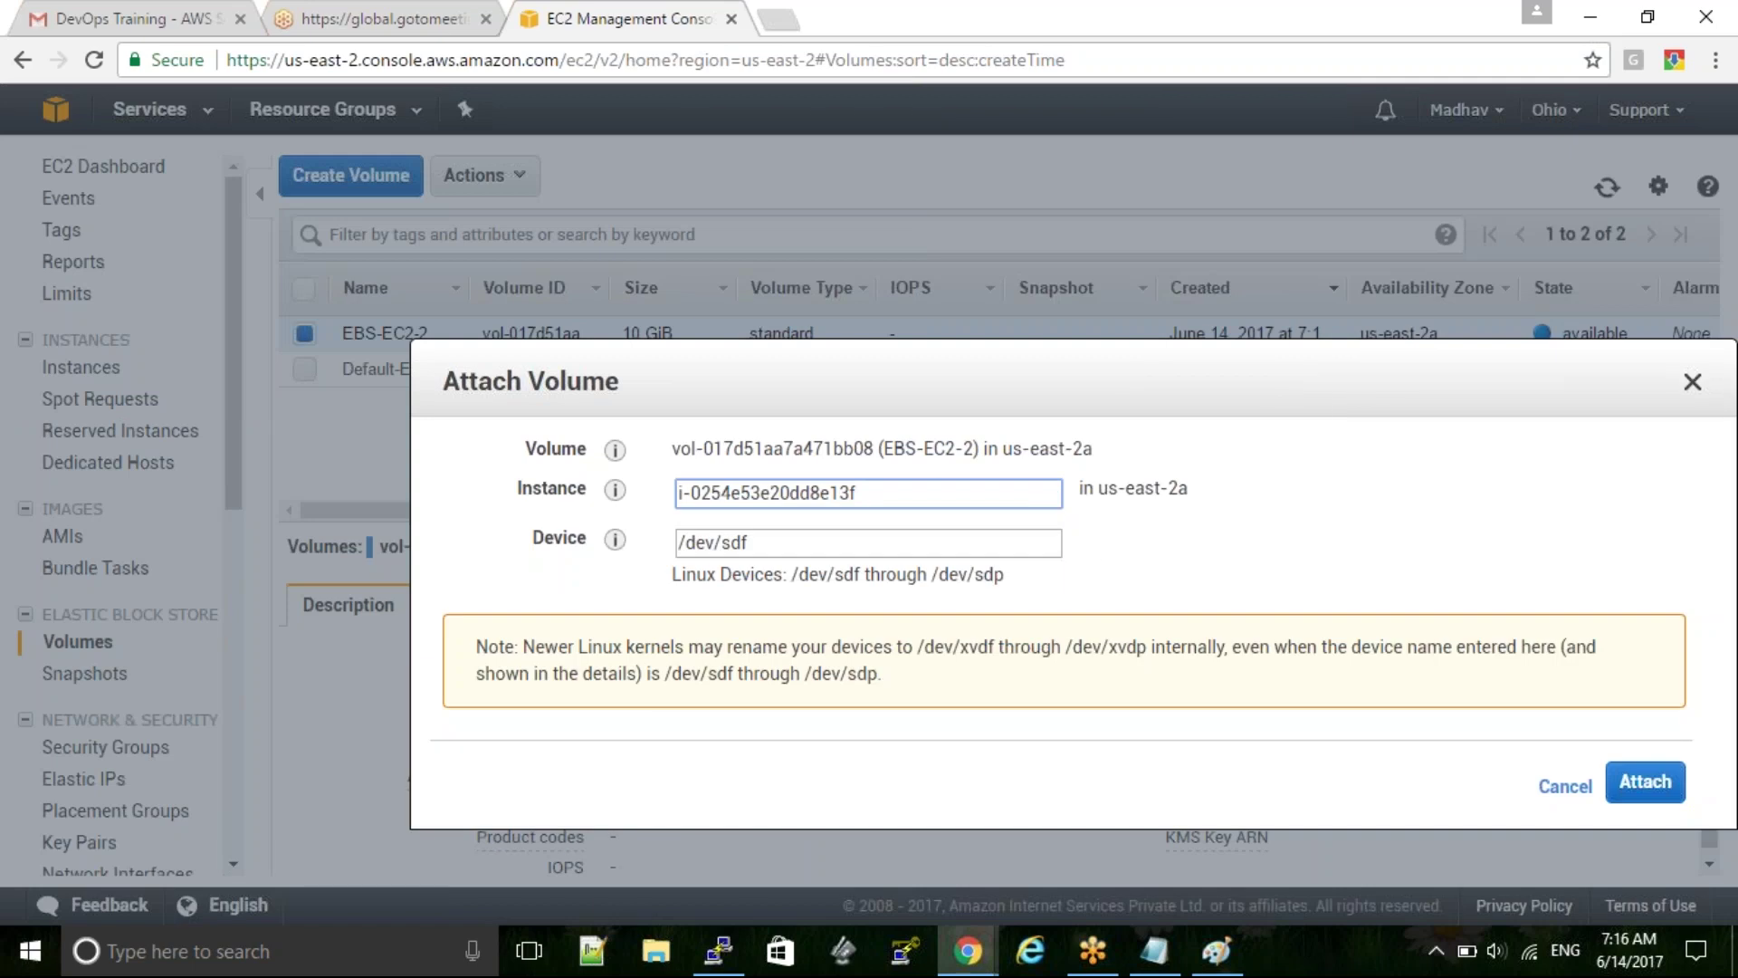
drag(793, 545, 677, 548)
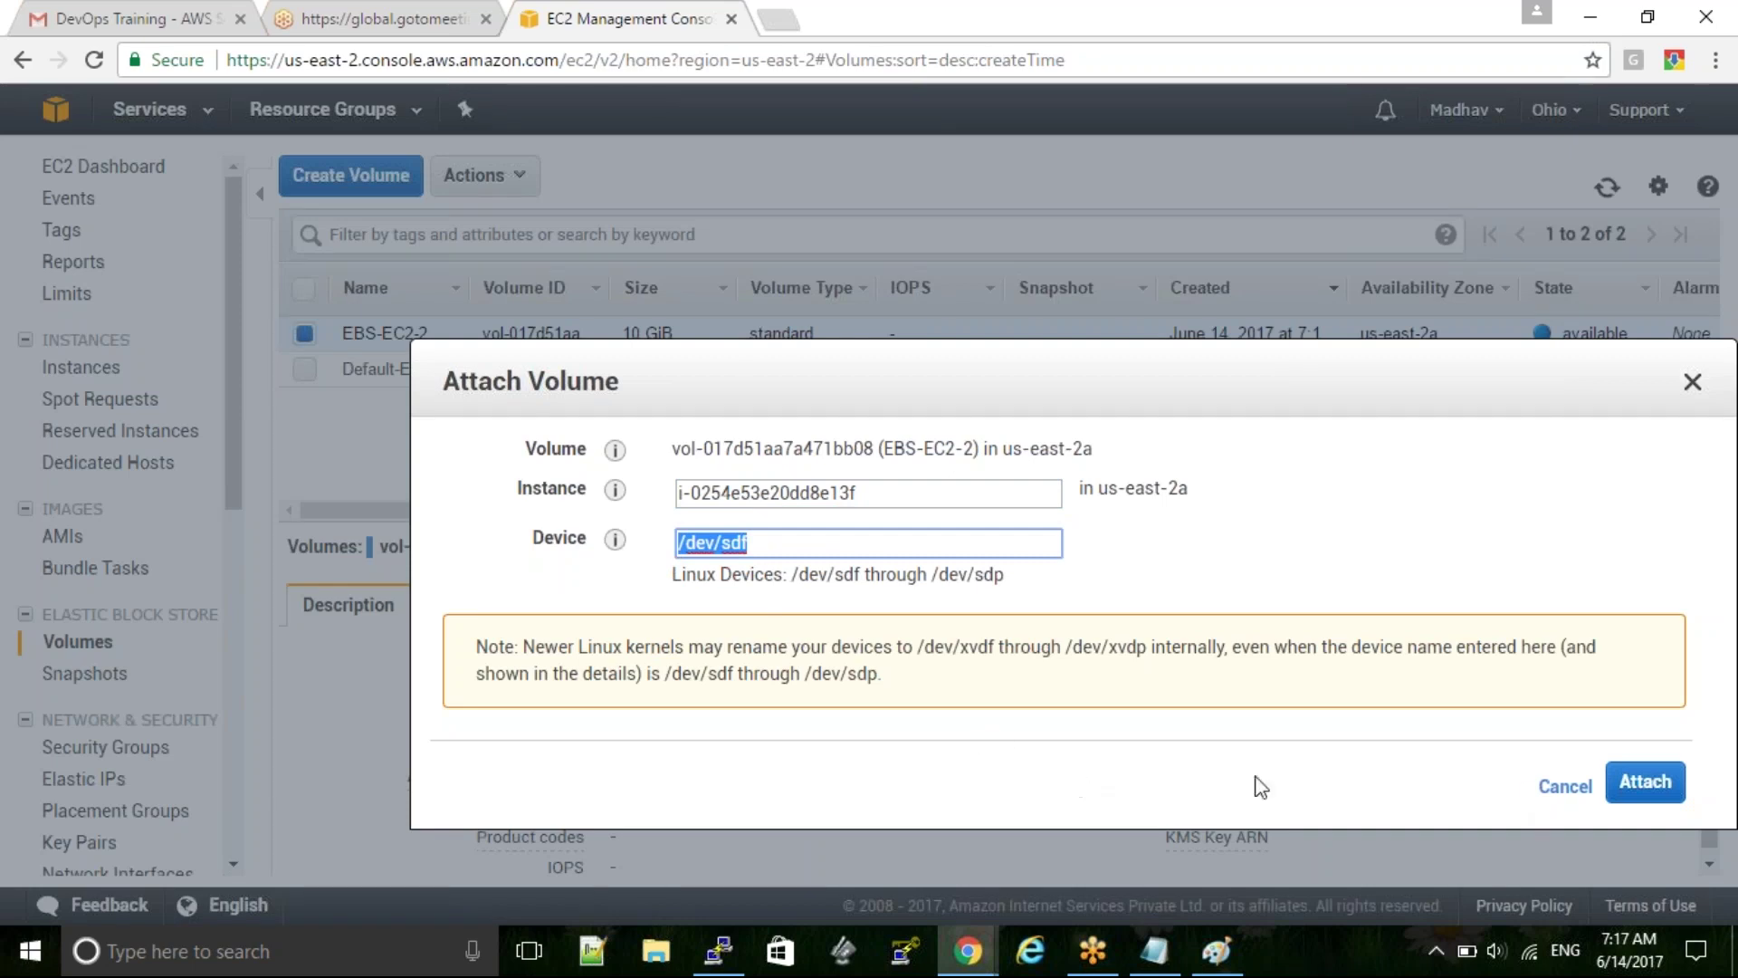
click(1669, 788)
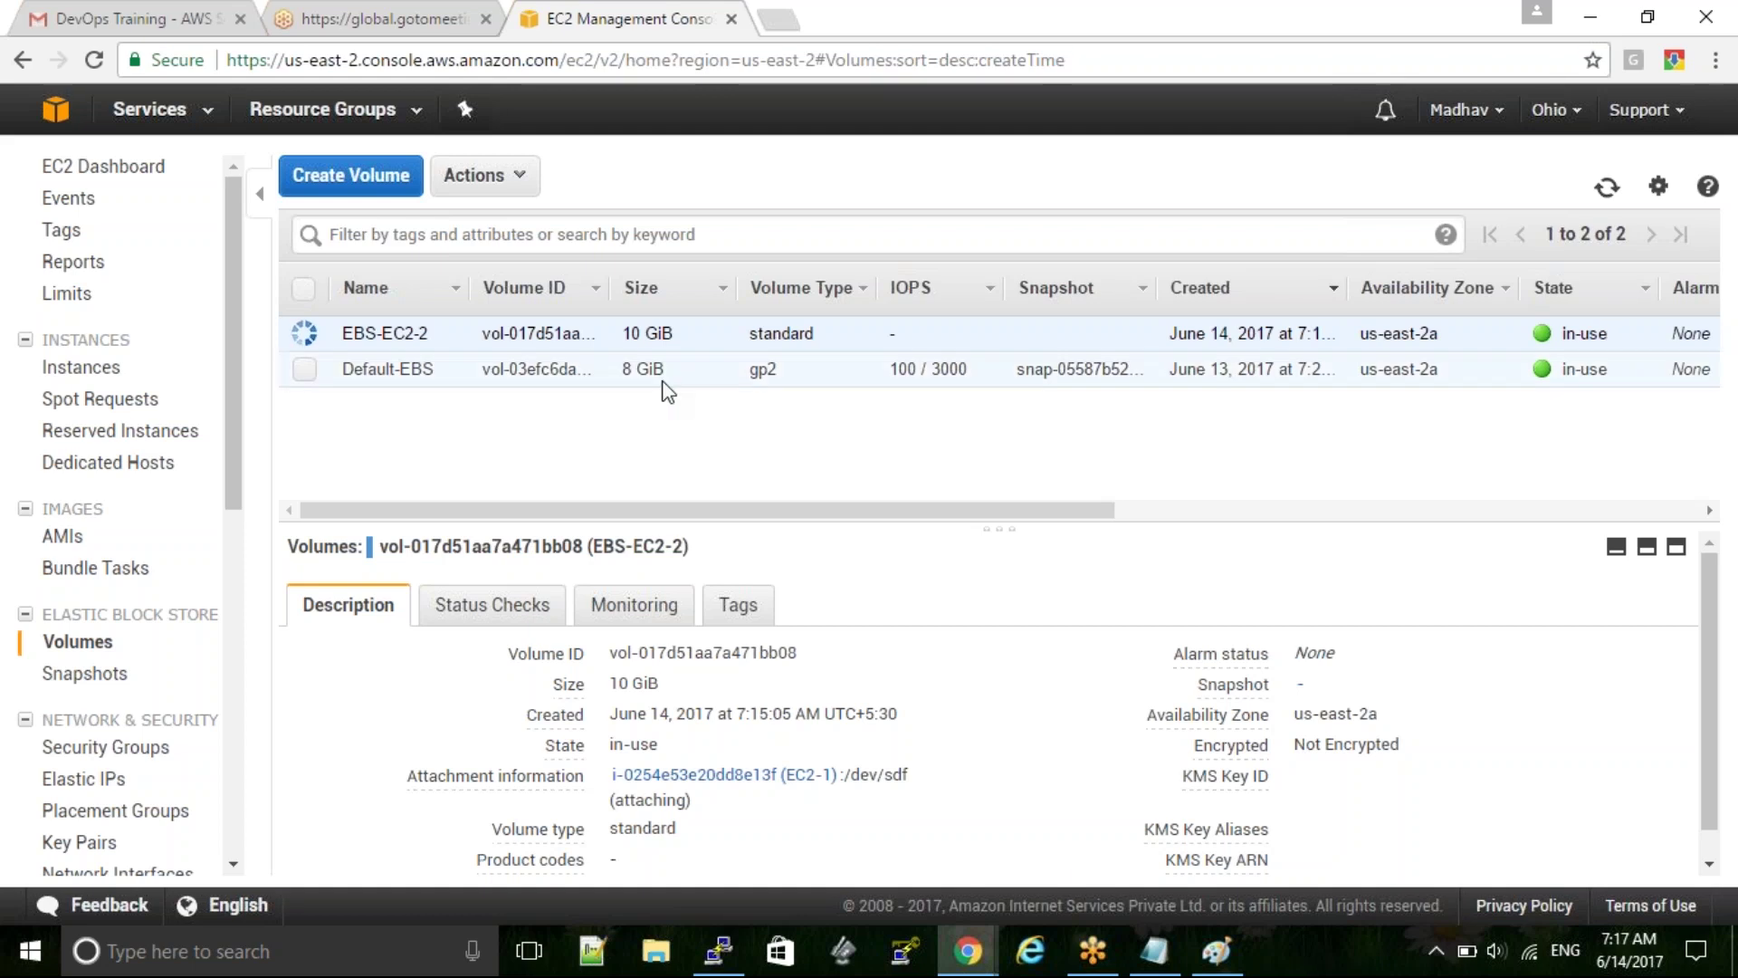
Switch to the PuTTY session, highlight xvda1's size in the earlier lsblk output, and minimize PuTTY to return to the volumes
click(717, 950)
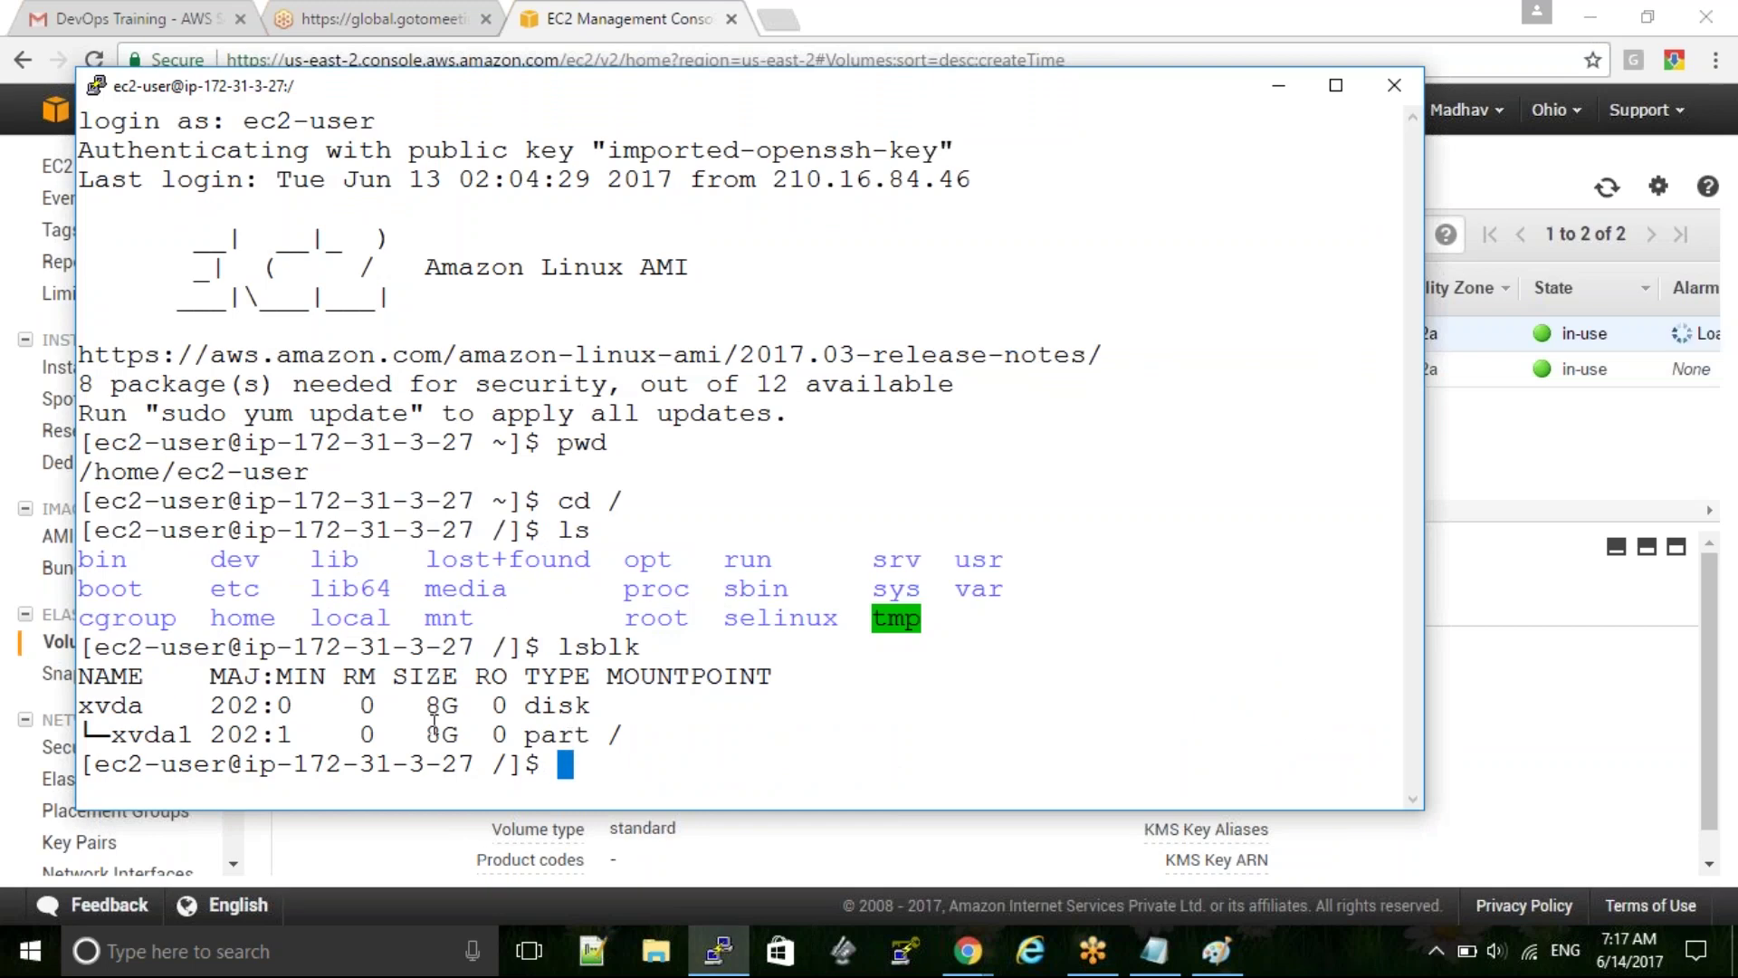
double_click(437, 731)
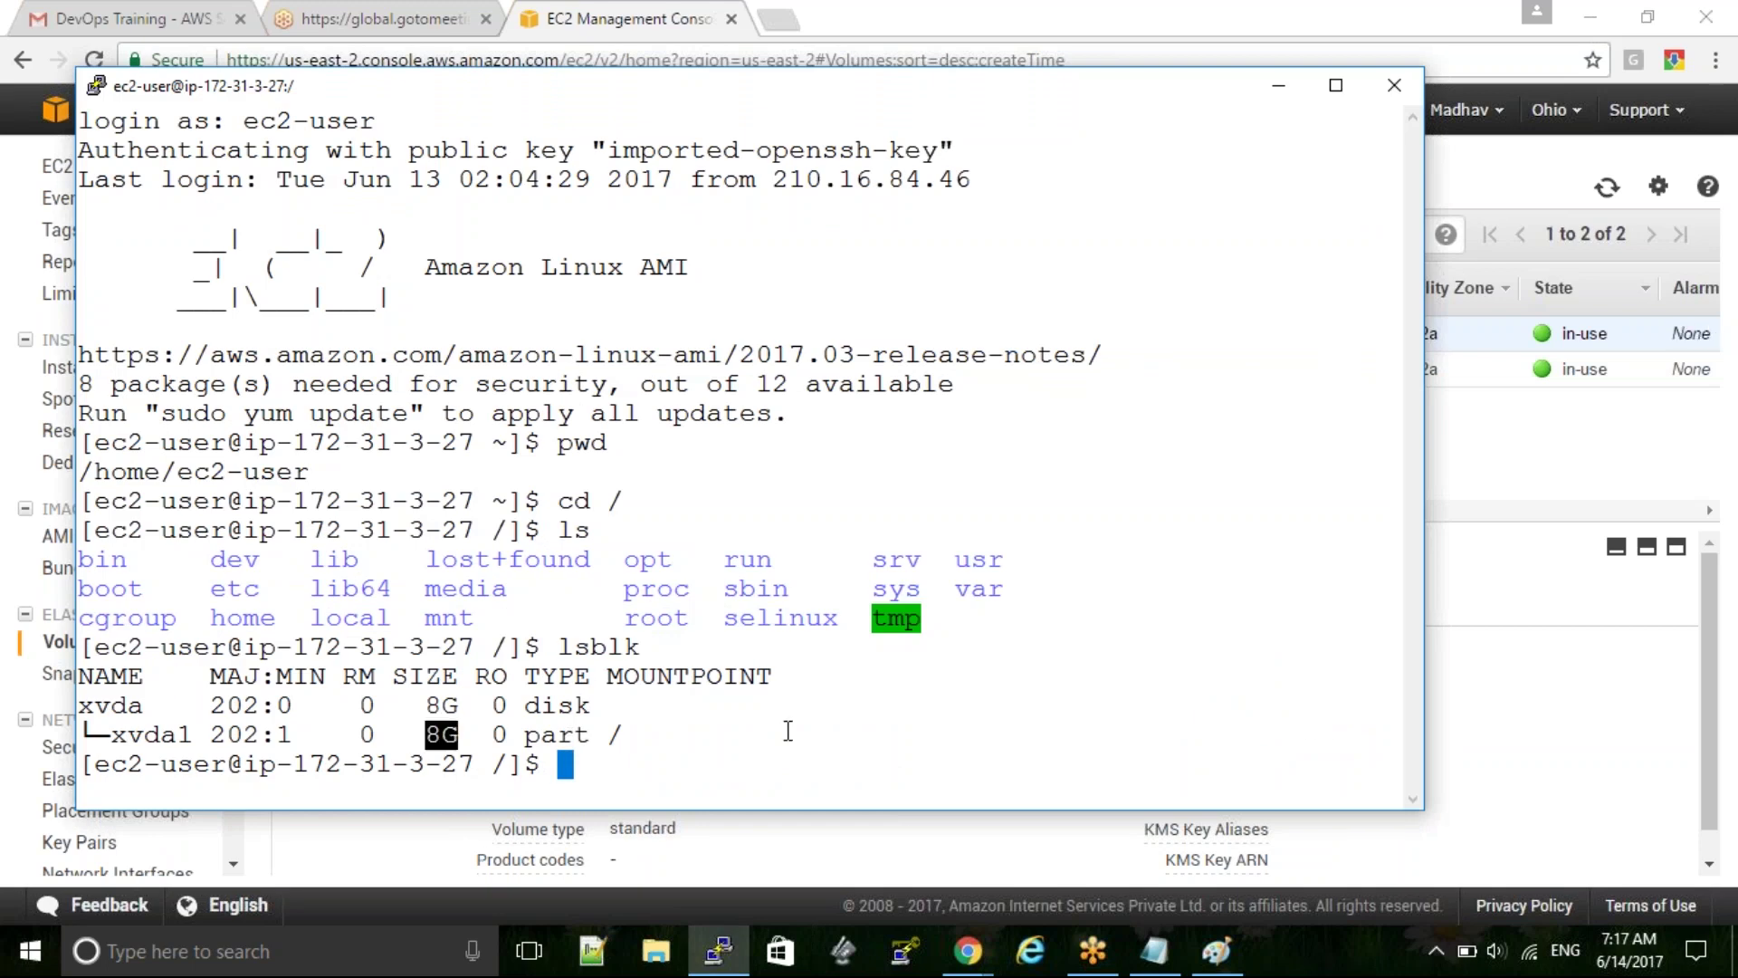
click(1278, 91)
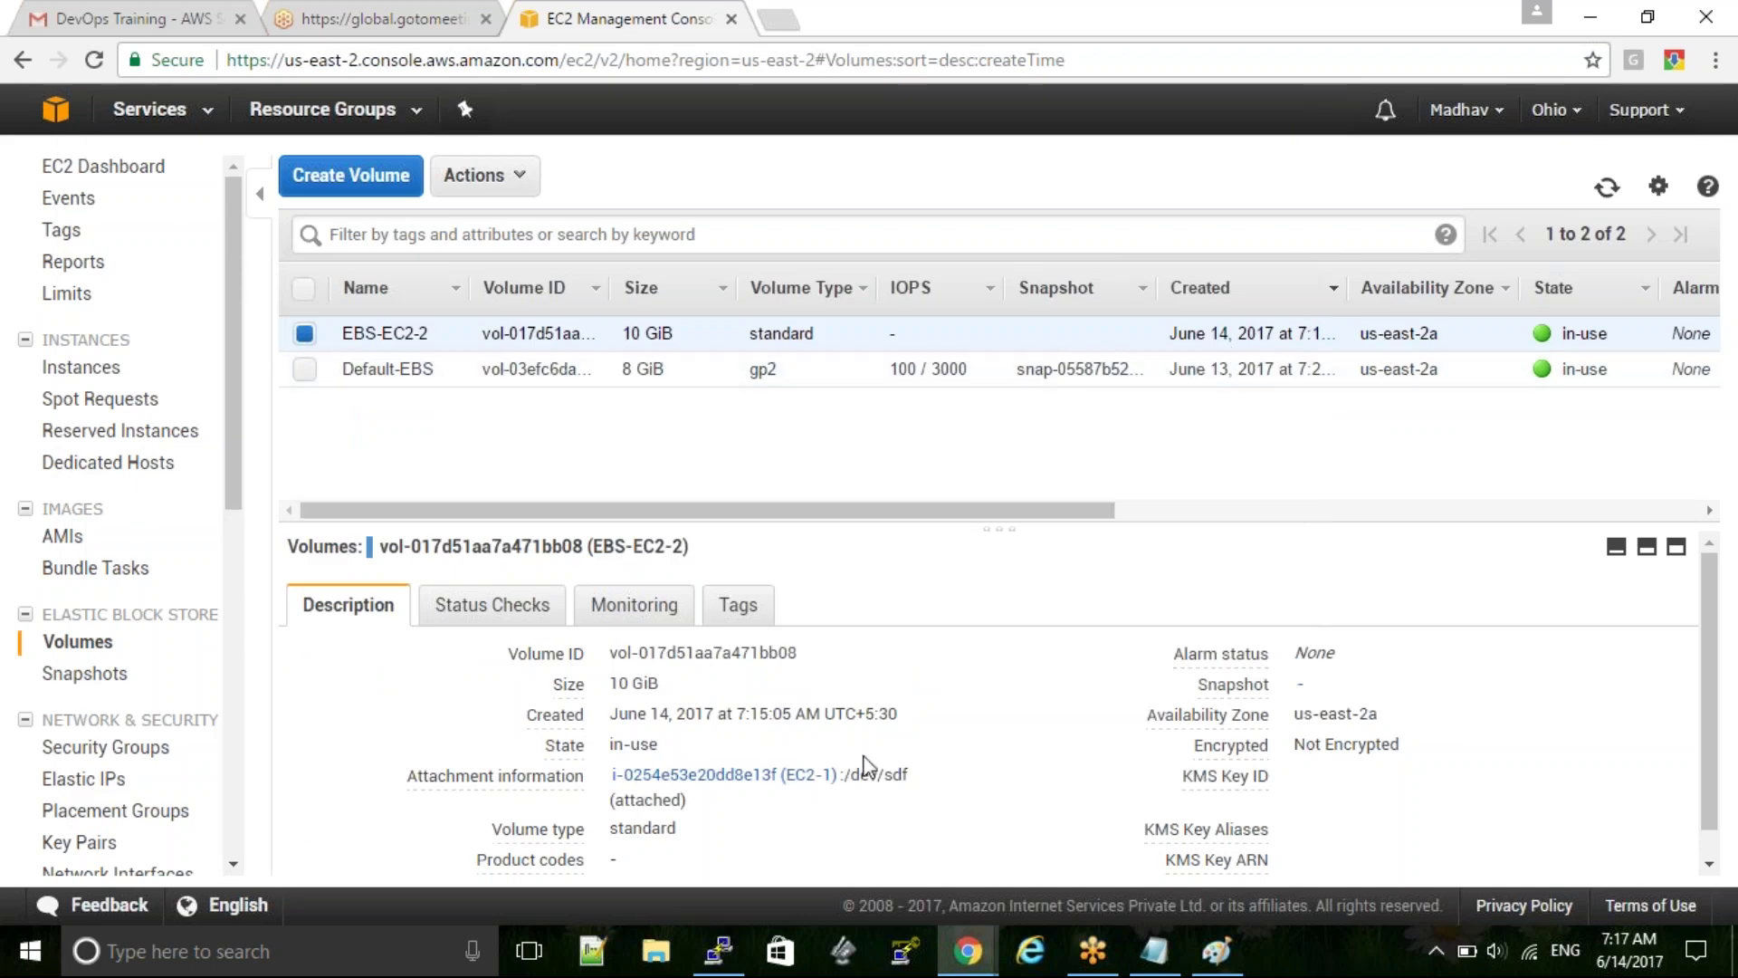
Switch back to the PuTTY session, list the block devices again with lsblk, and highlight the xvdf disk's size
click(705, 962)
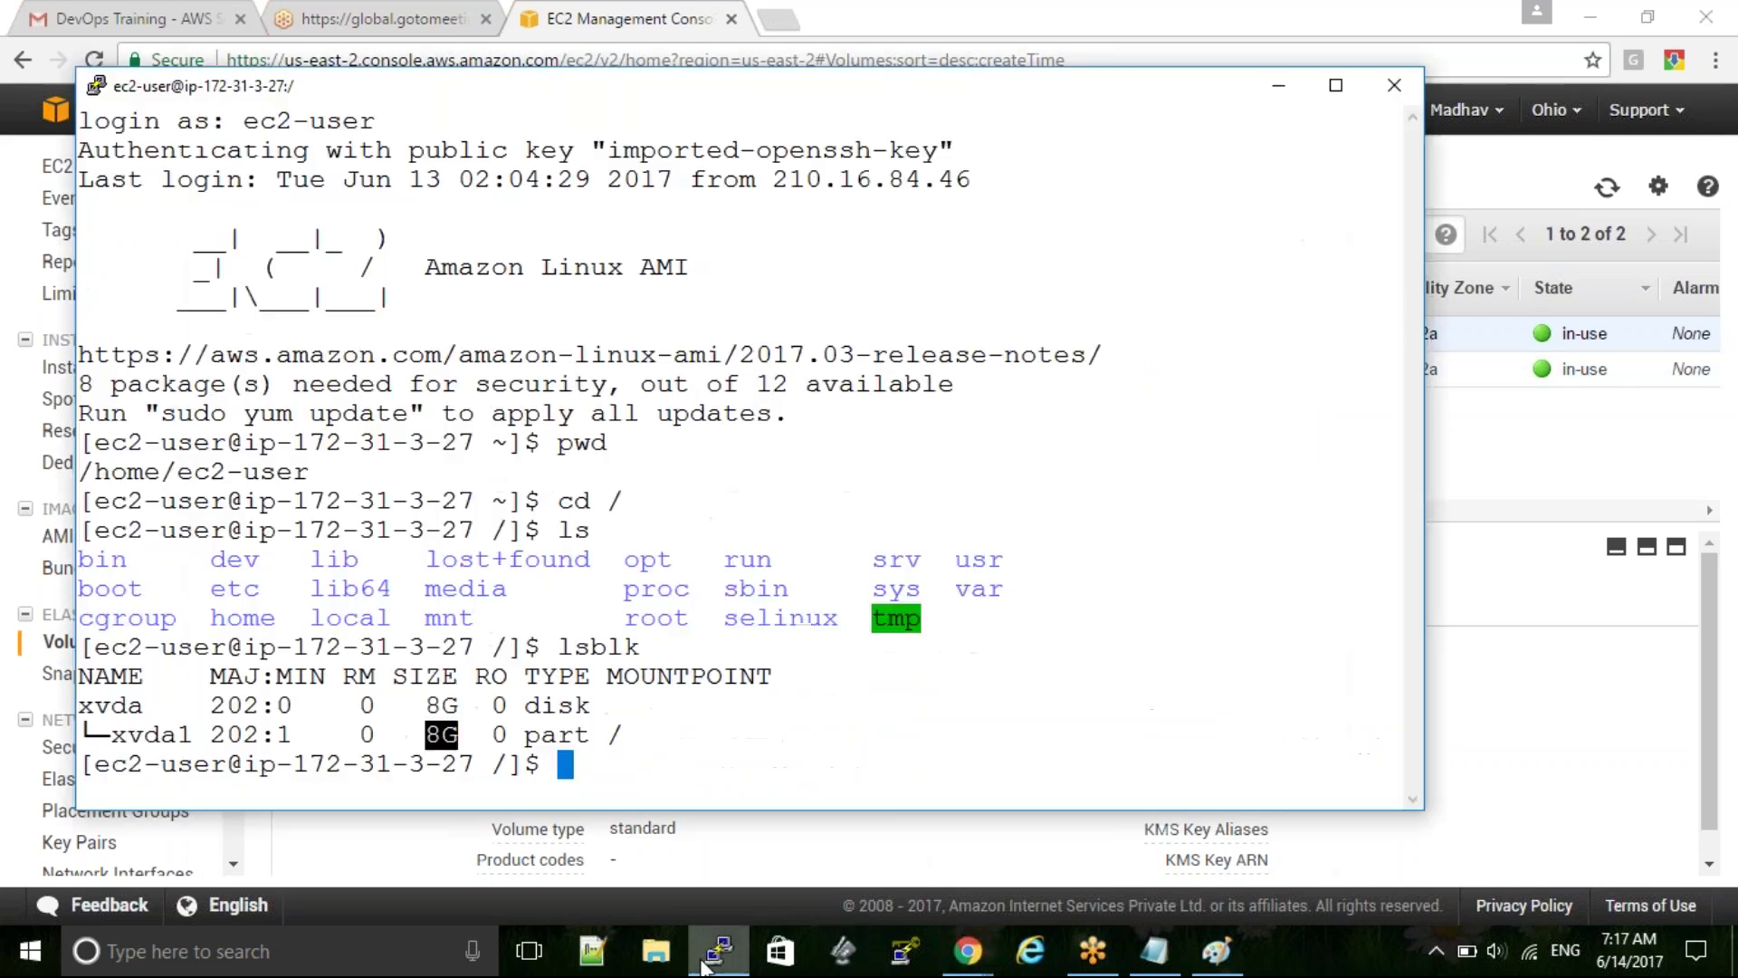
text(lsblk)
key(Return)
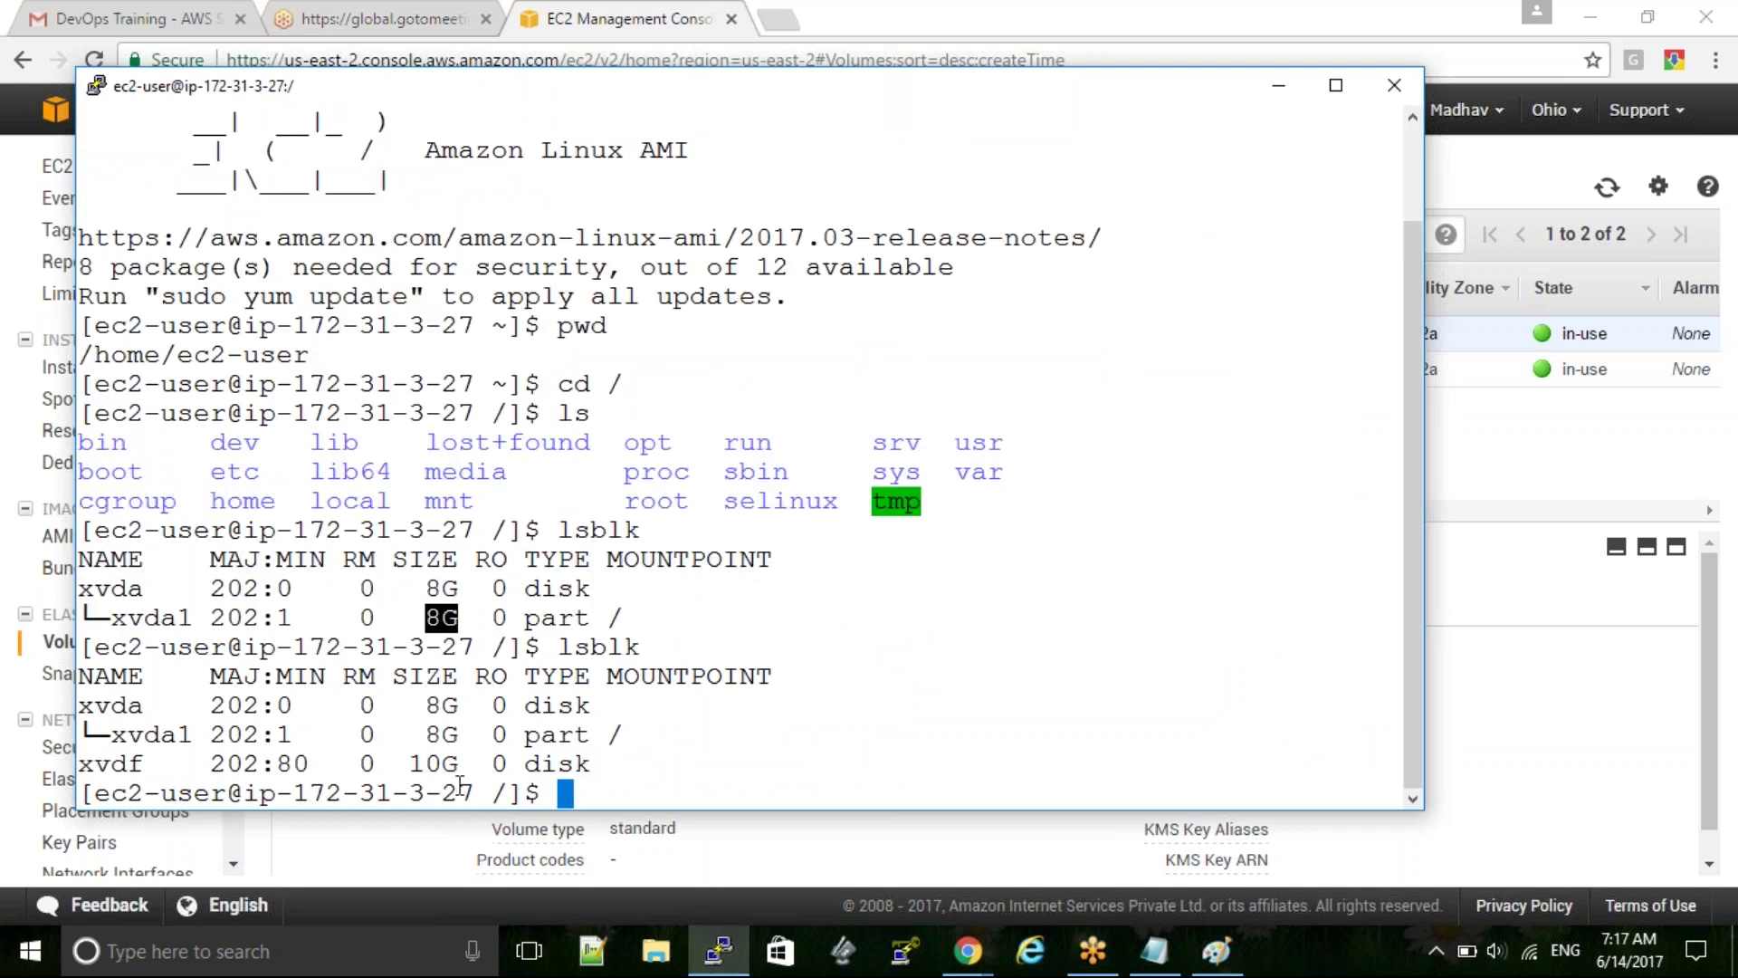
double_click(428, 765)
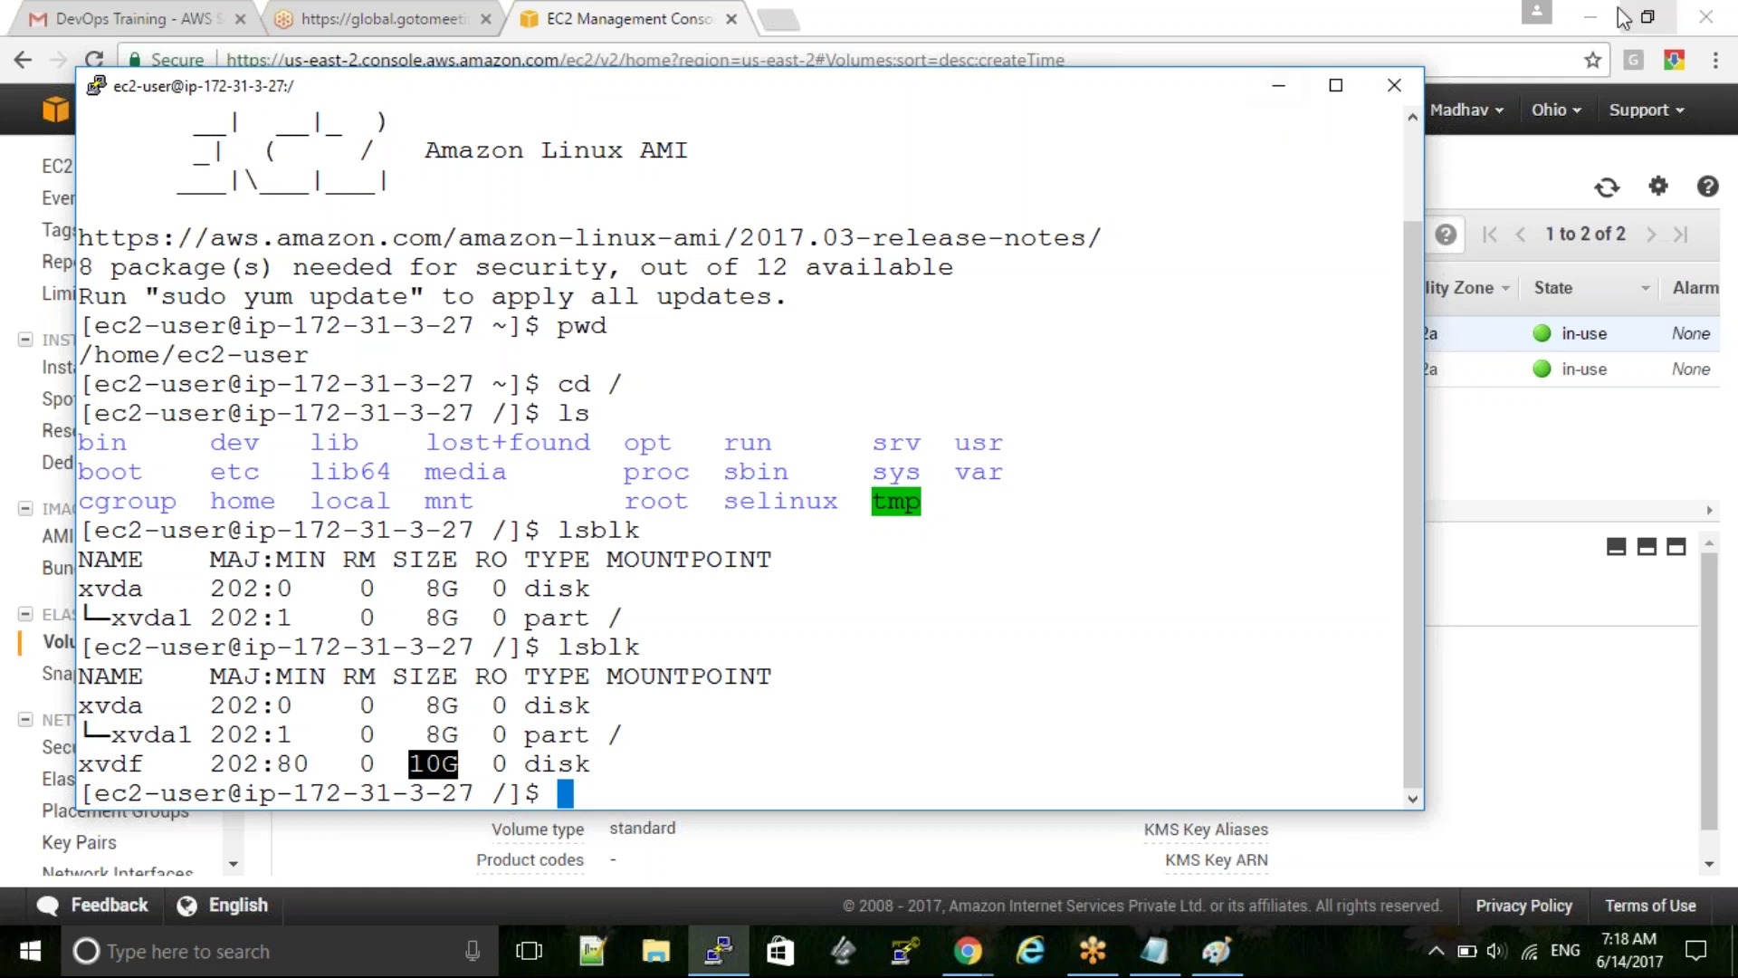
Minimize the browser behind the PuTTY window, reposition the terminal, and switch the session to the root user with sudo su
click(1591, 17)
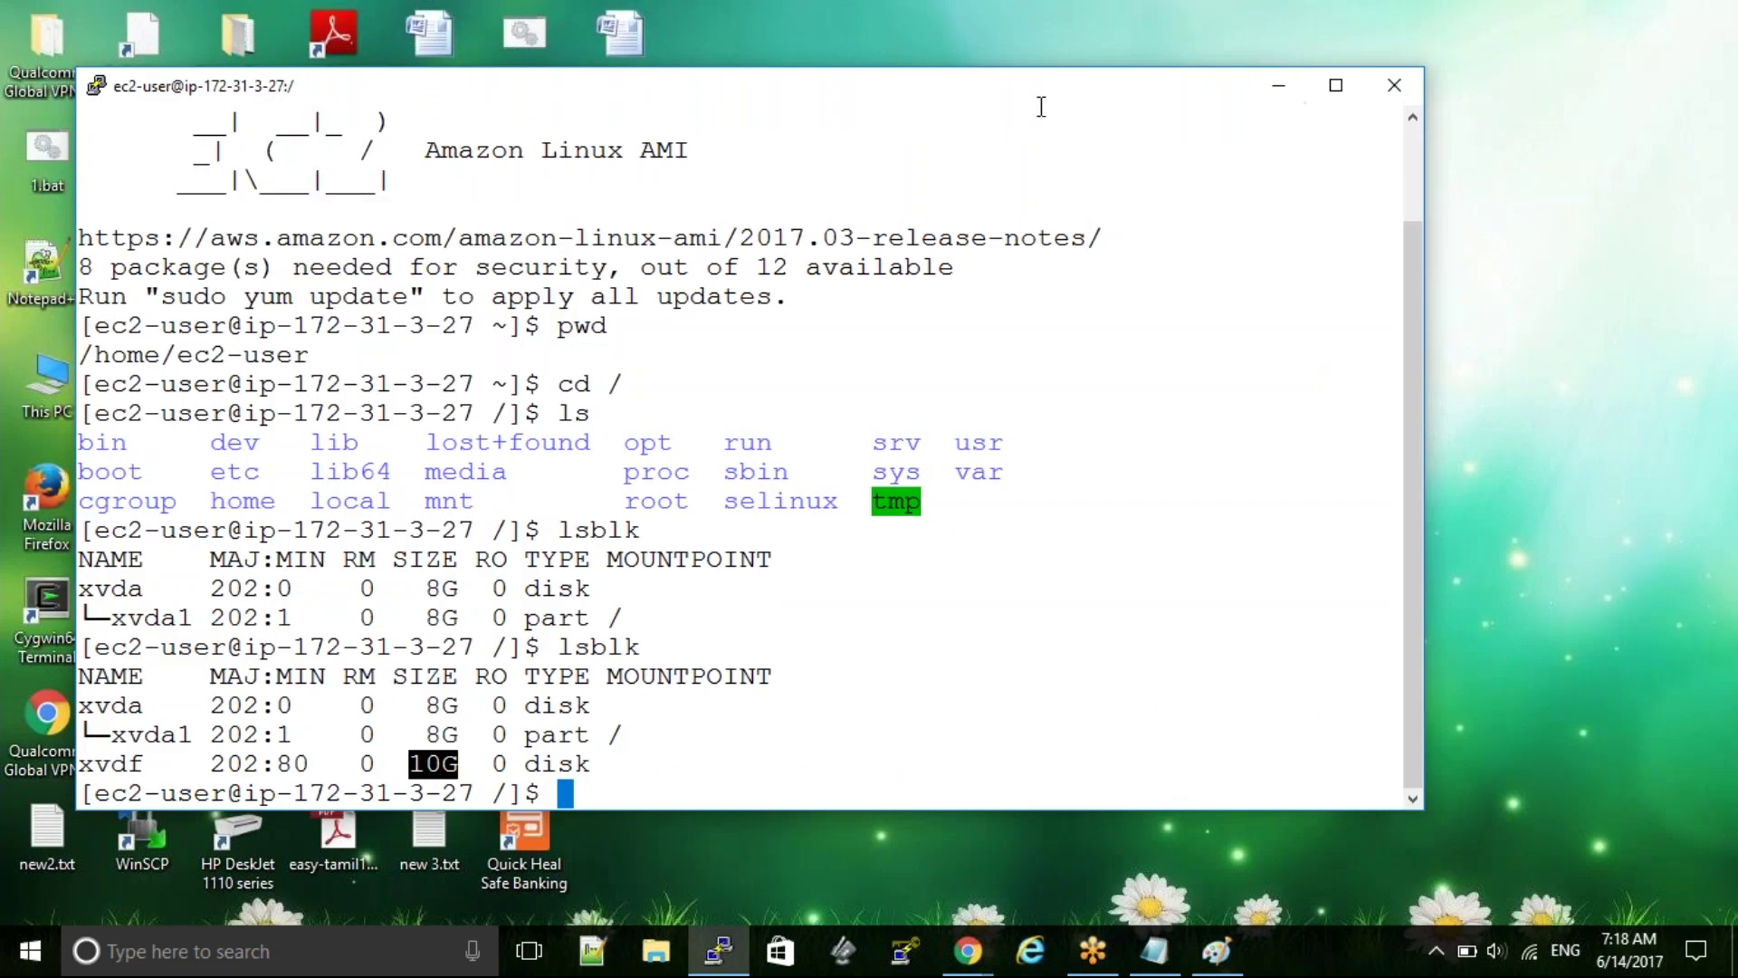
drag(1055, 95, 1203, 83)
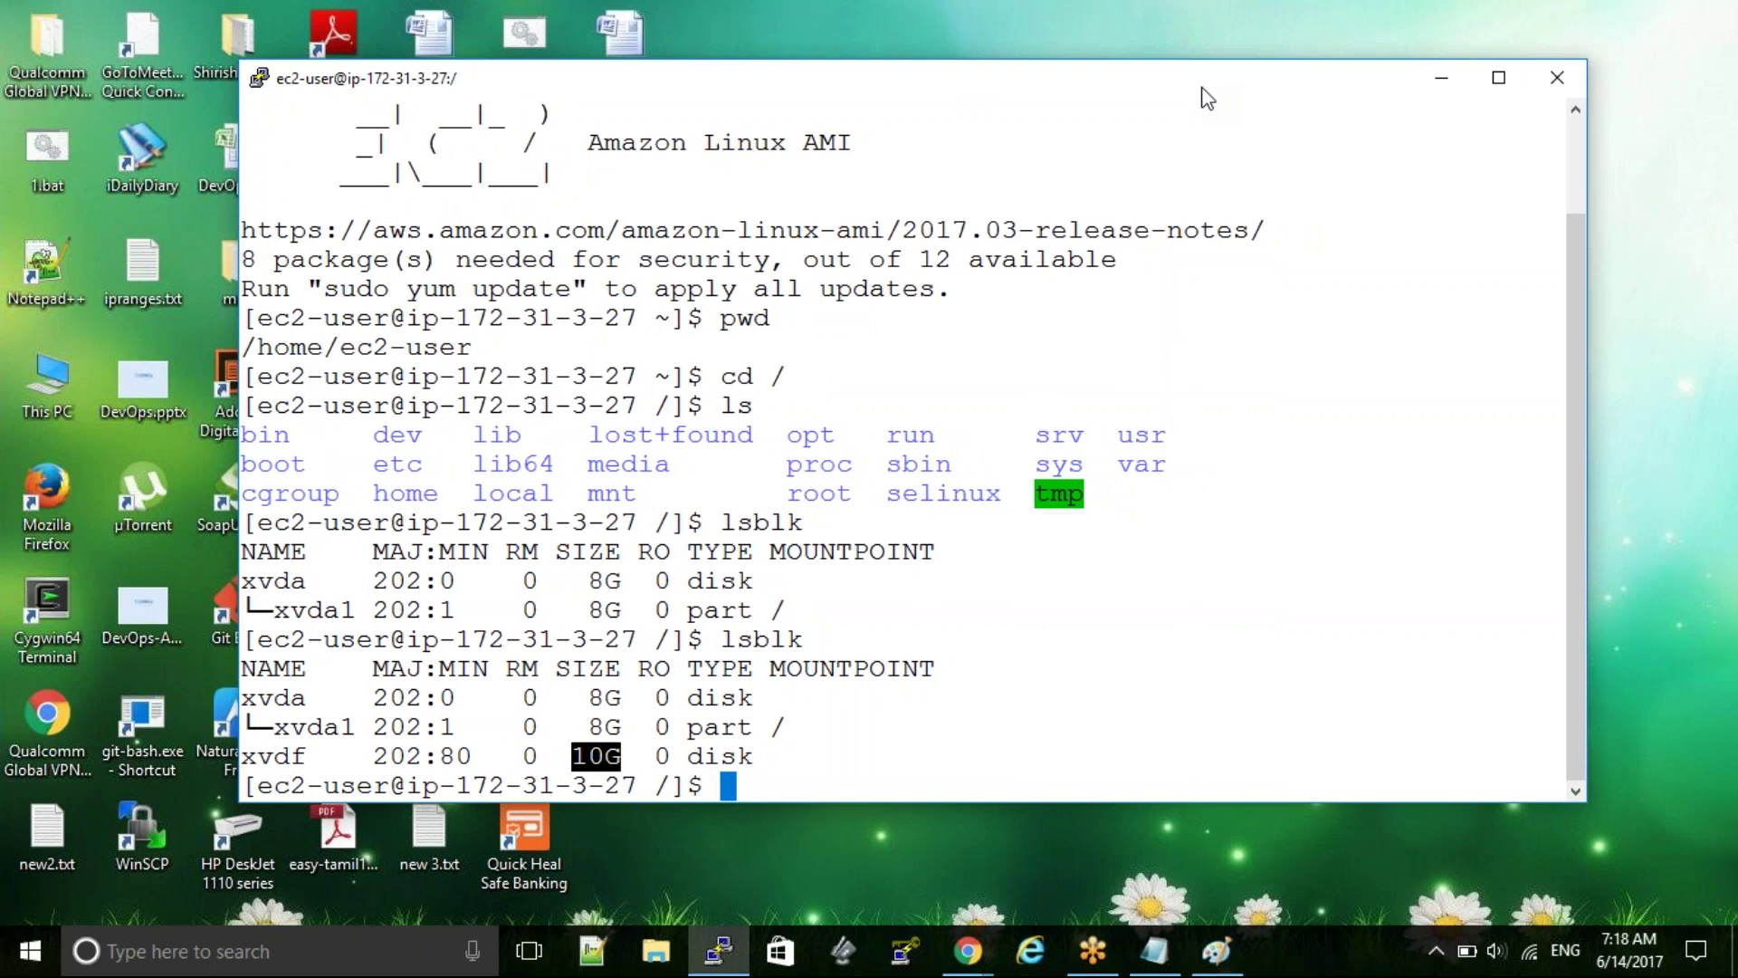
click(934, 688)
text(sdo)
key(BackSpace)
key(BackSpace)
text(udo su)
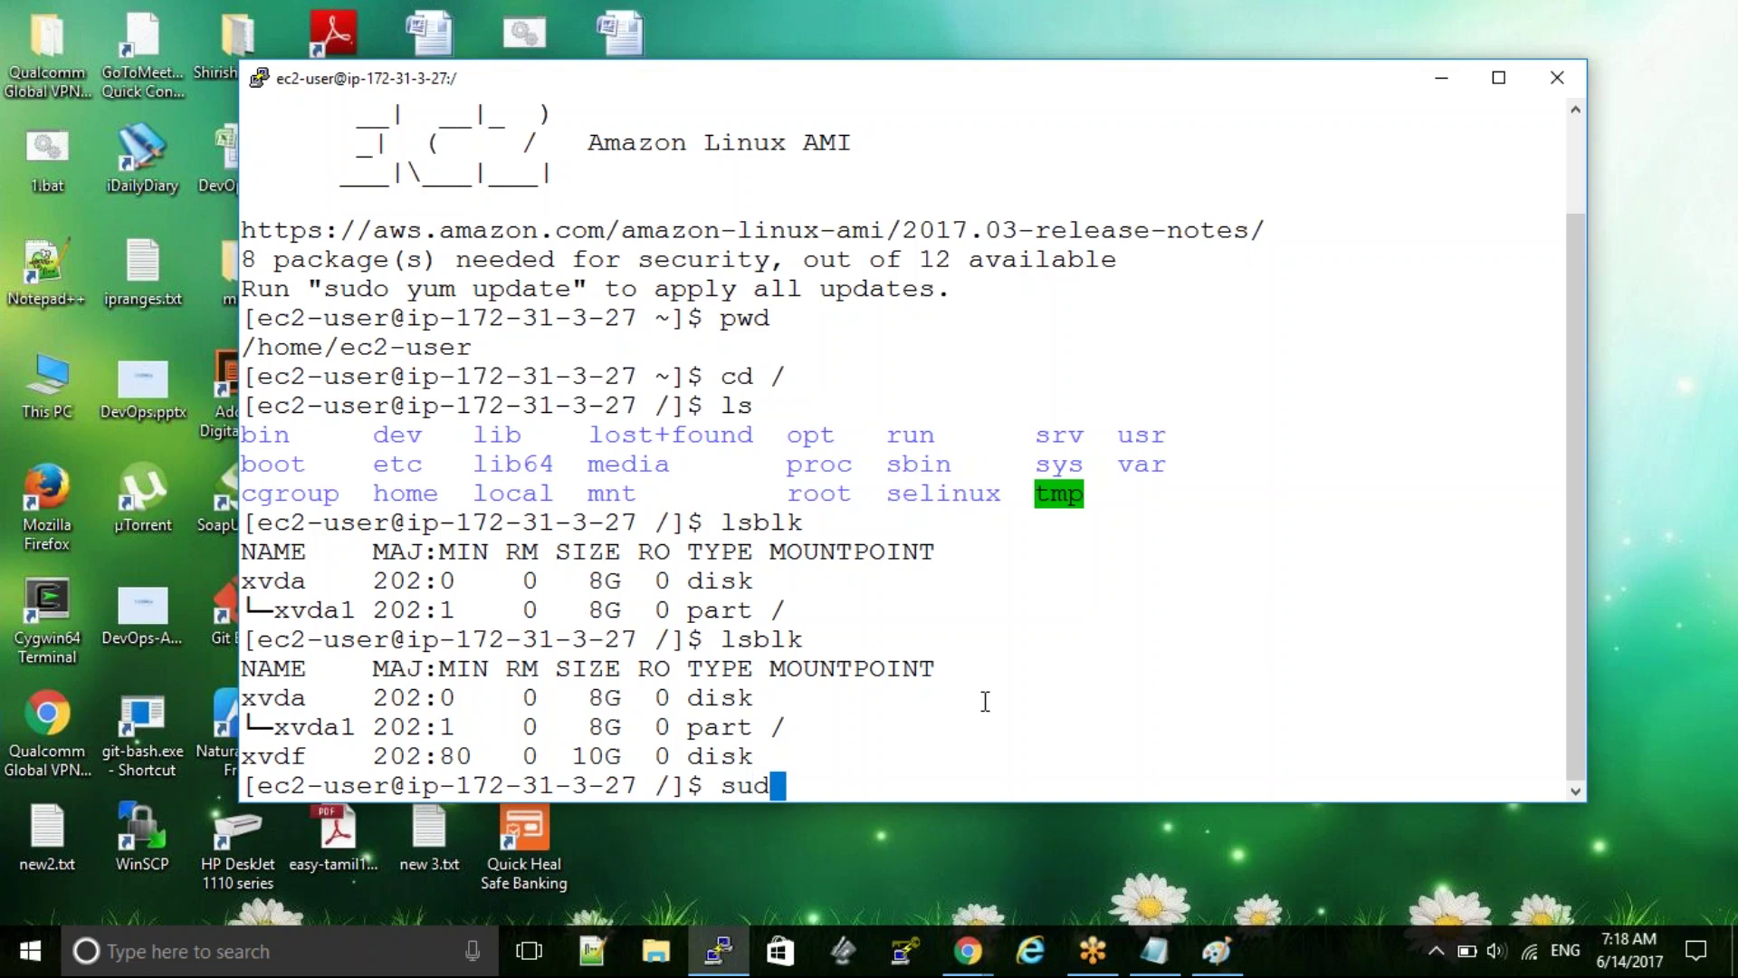
key(Return)
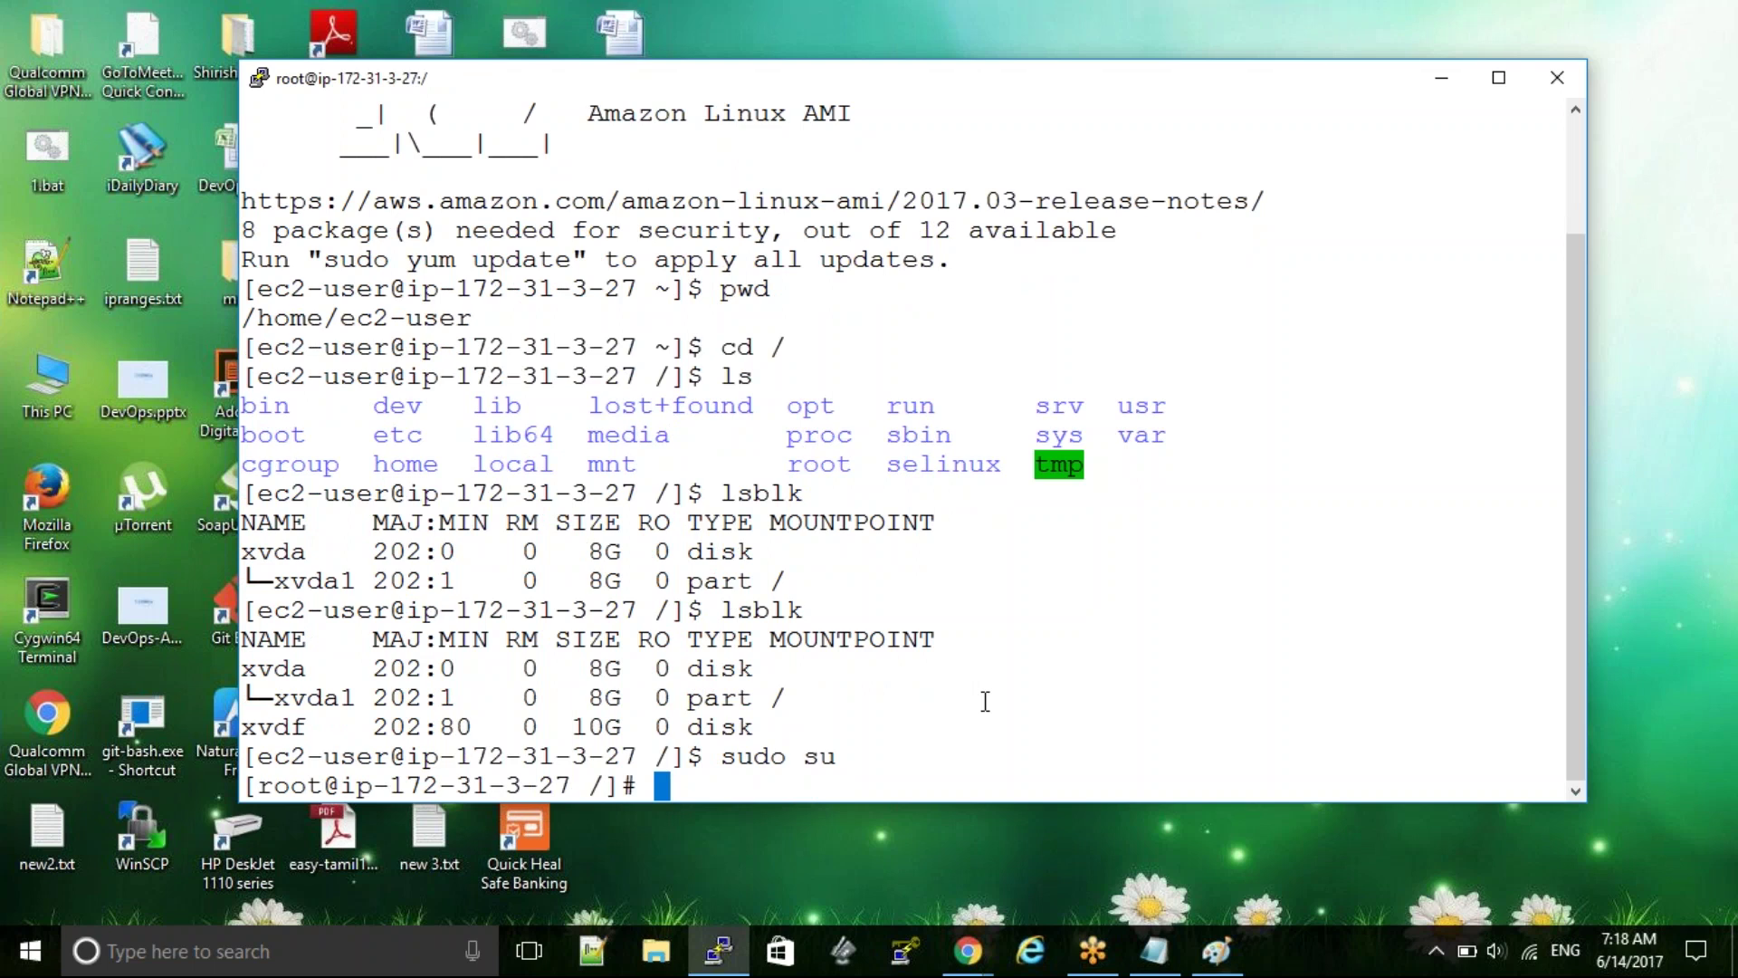
Try to create a file system on the attached disk with sudo mkfs -t -ext4 /dev/xvdf
text(o)
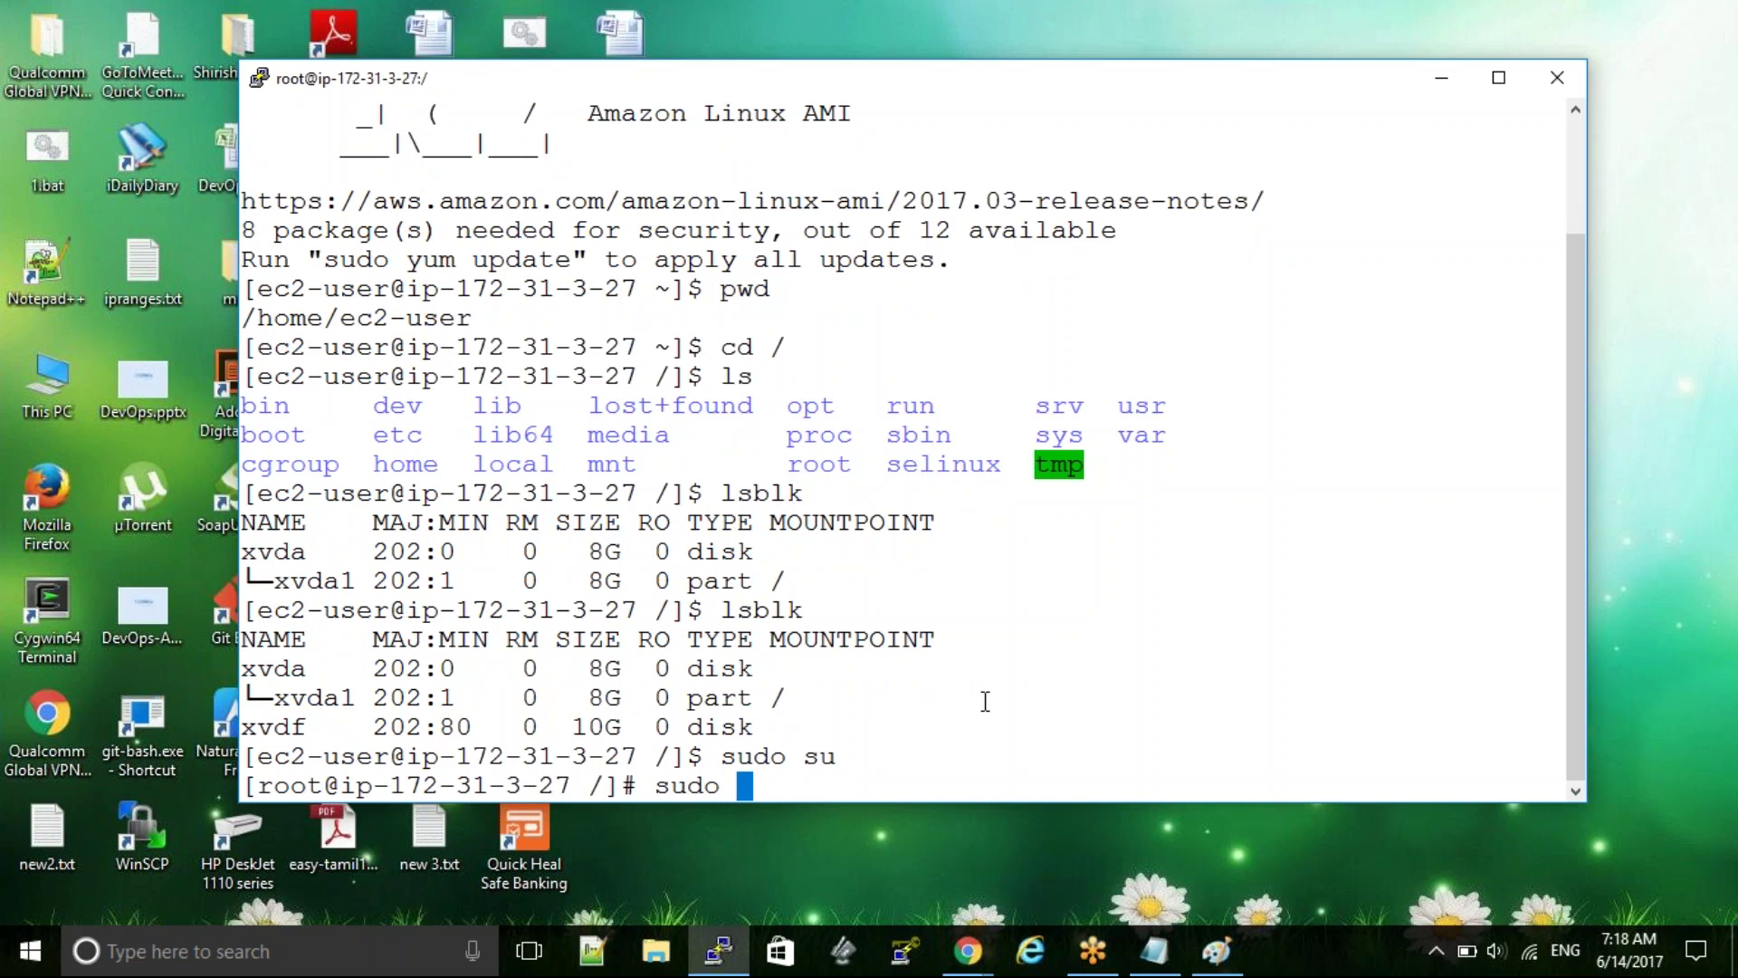
text( mkfs -t -)
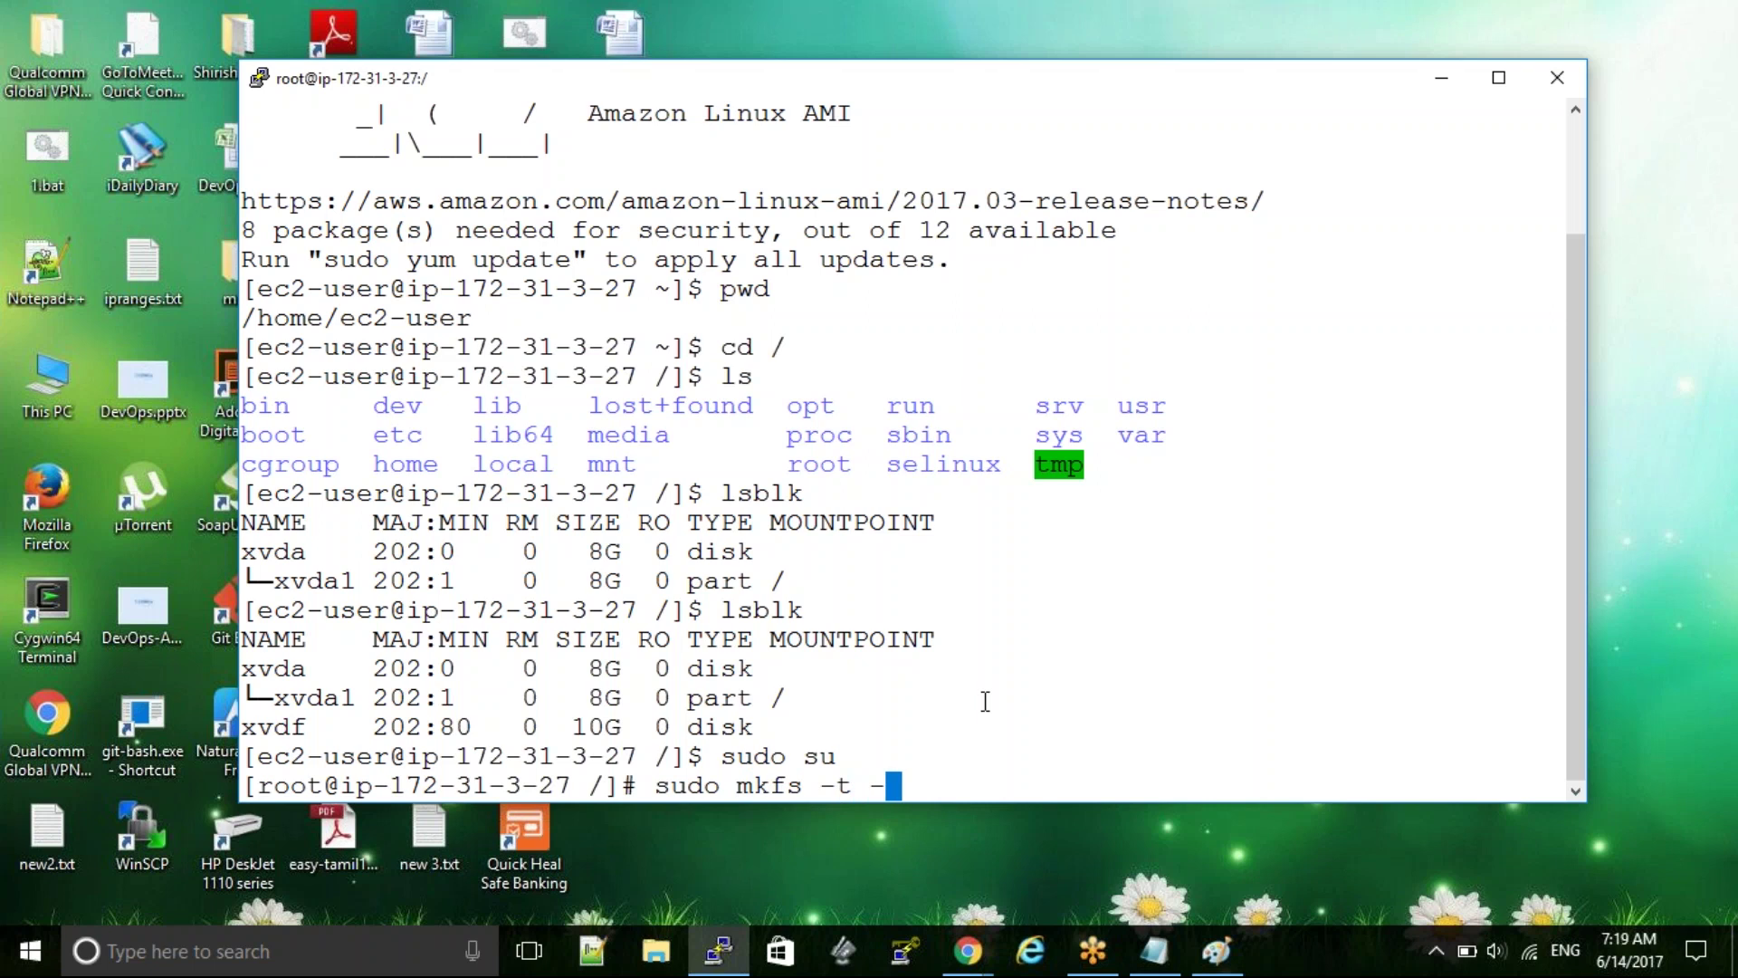
text(ext4)
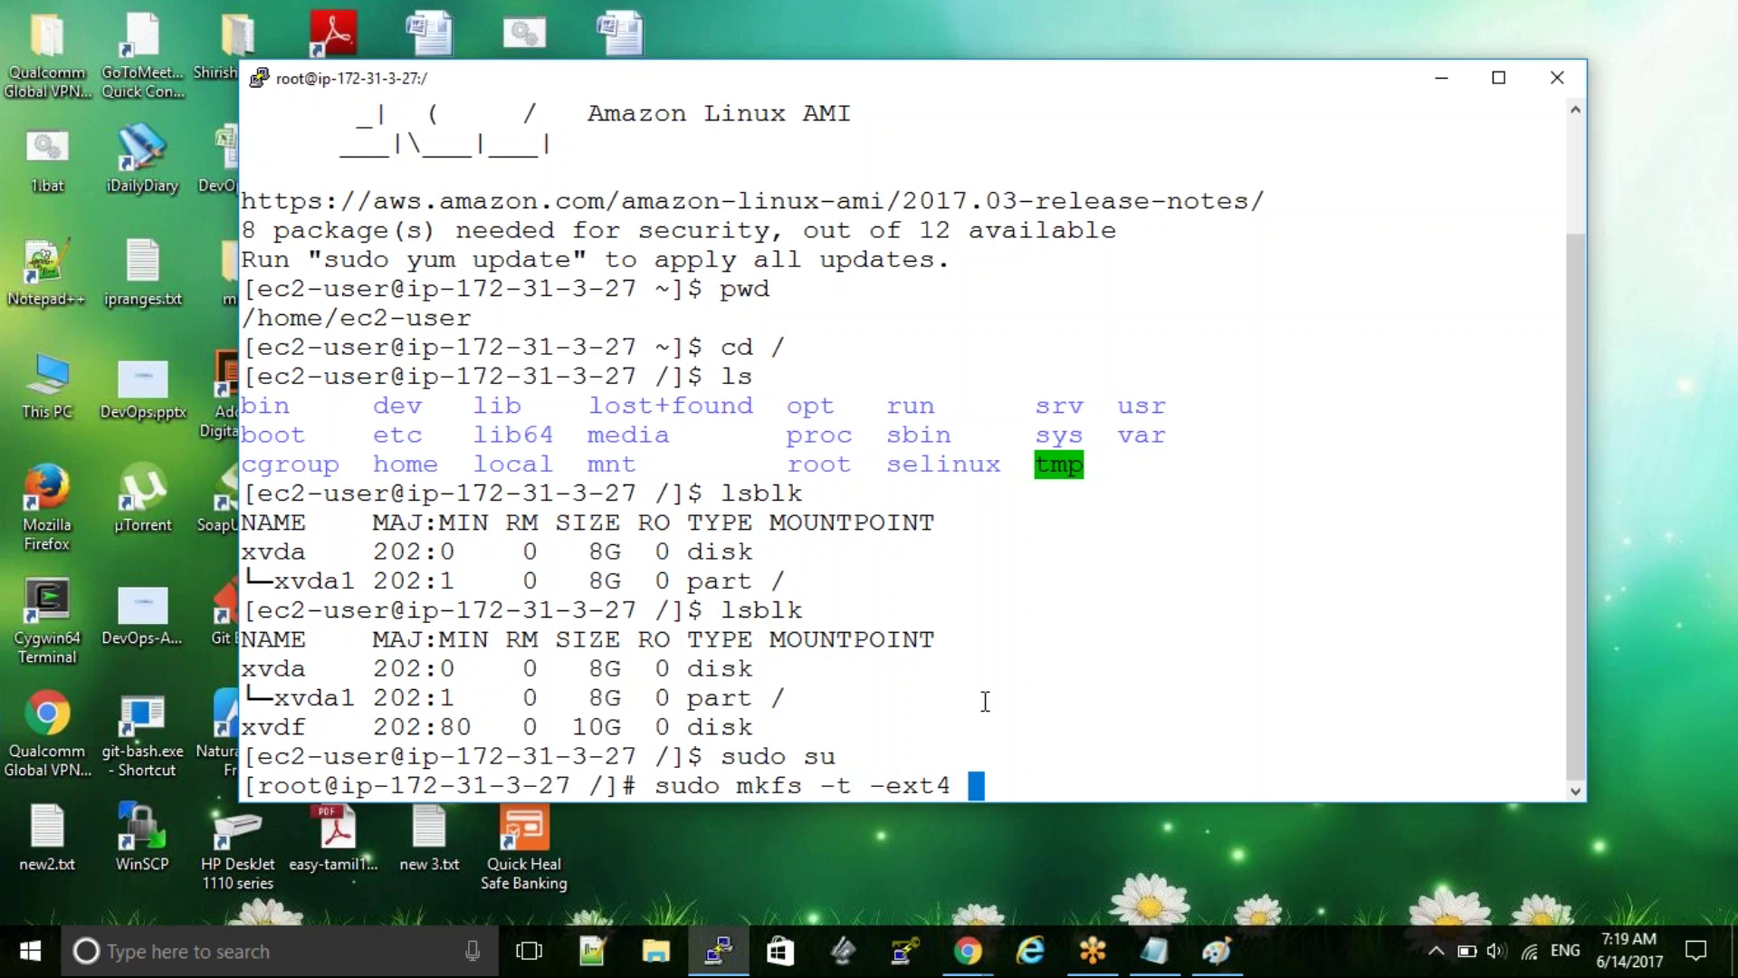
text( /dev)
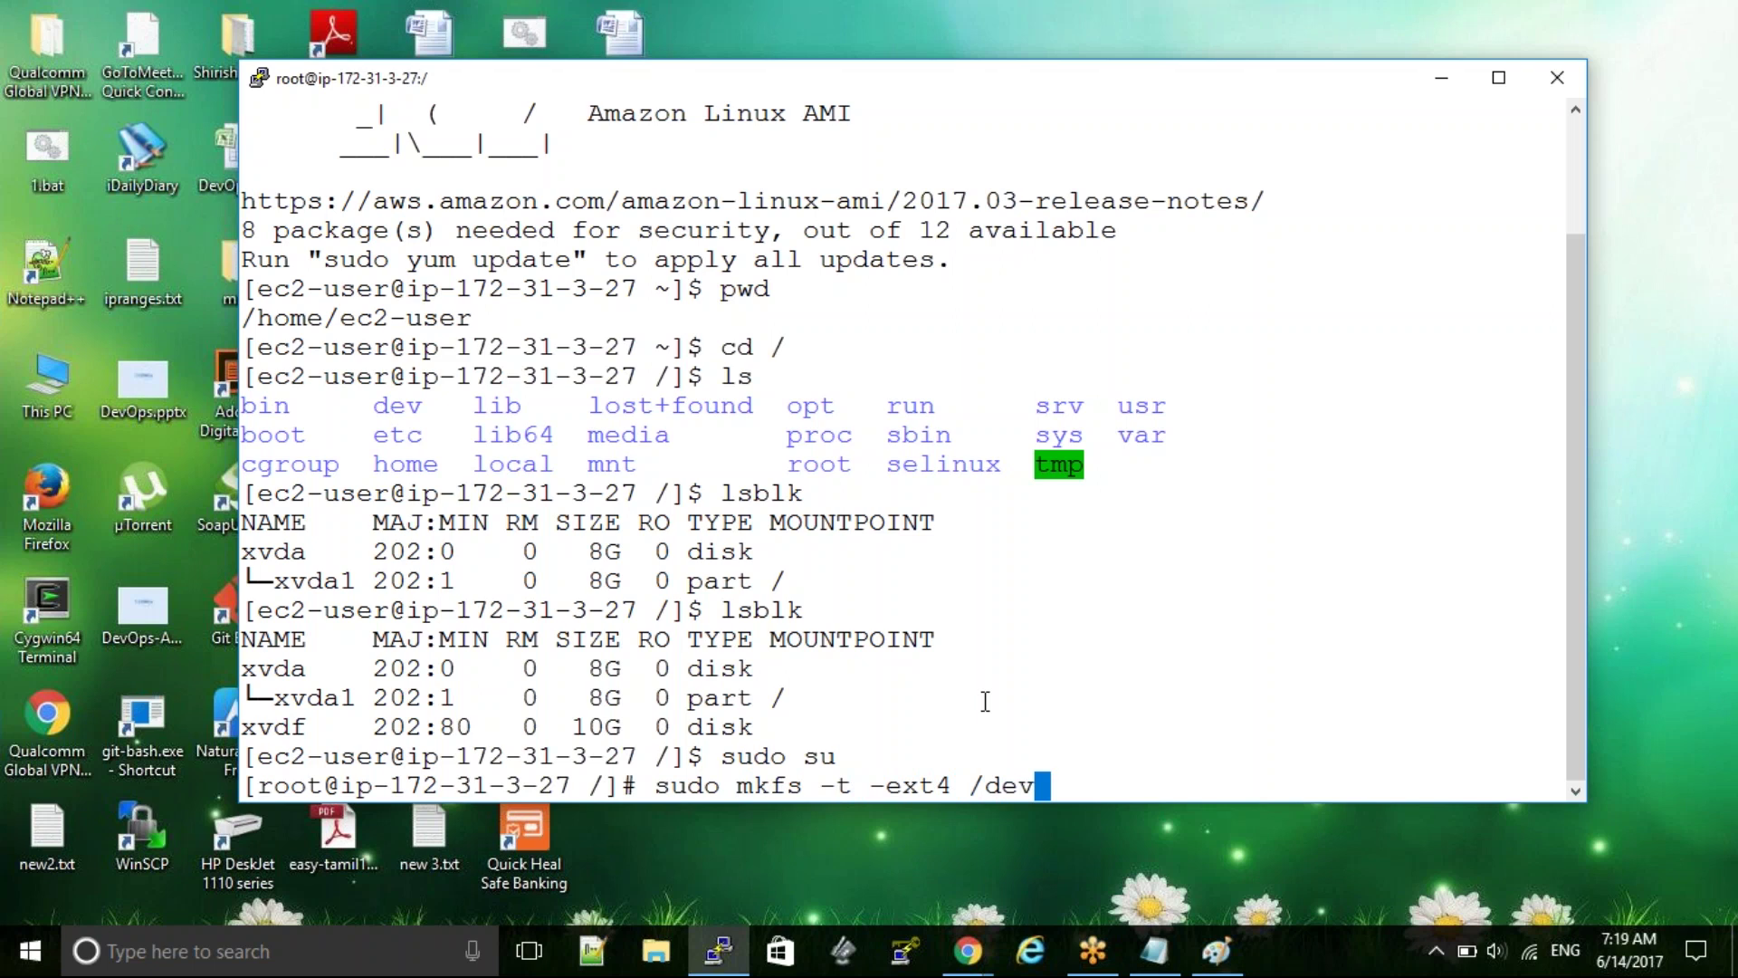
text(/xvdf)
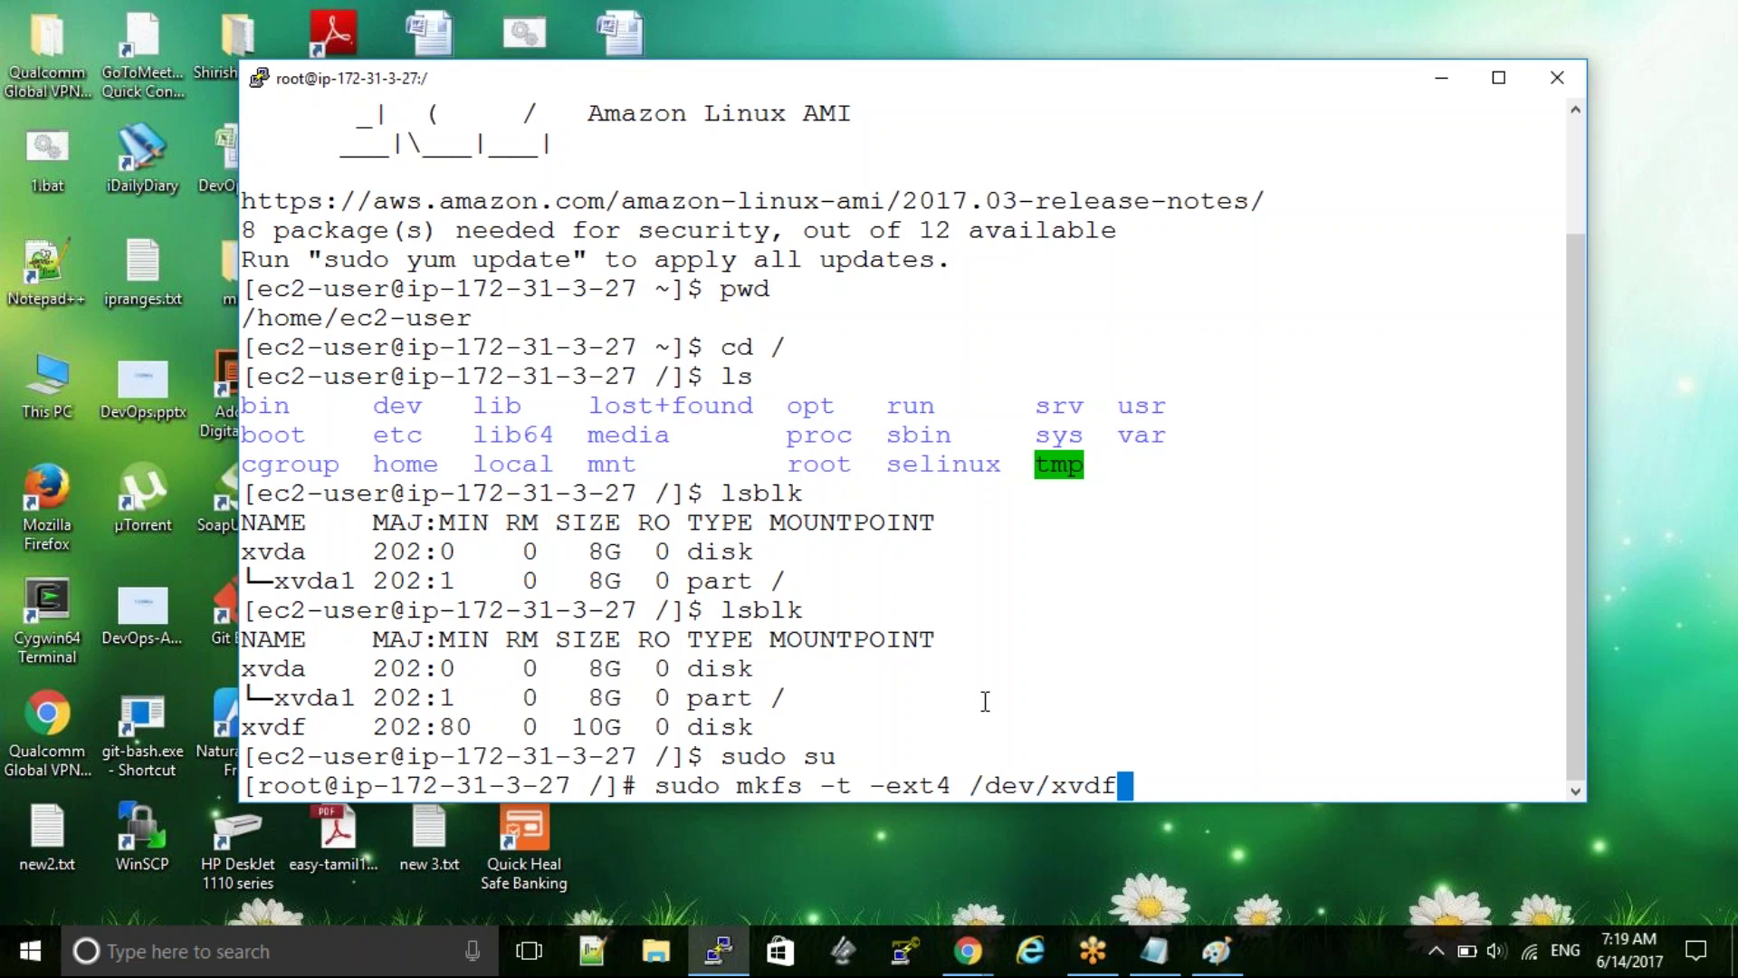
key(Return)
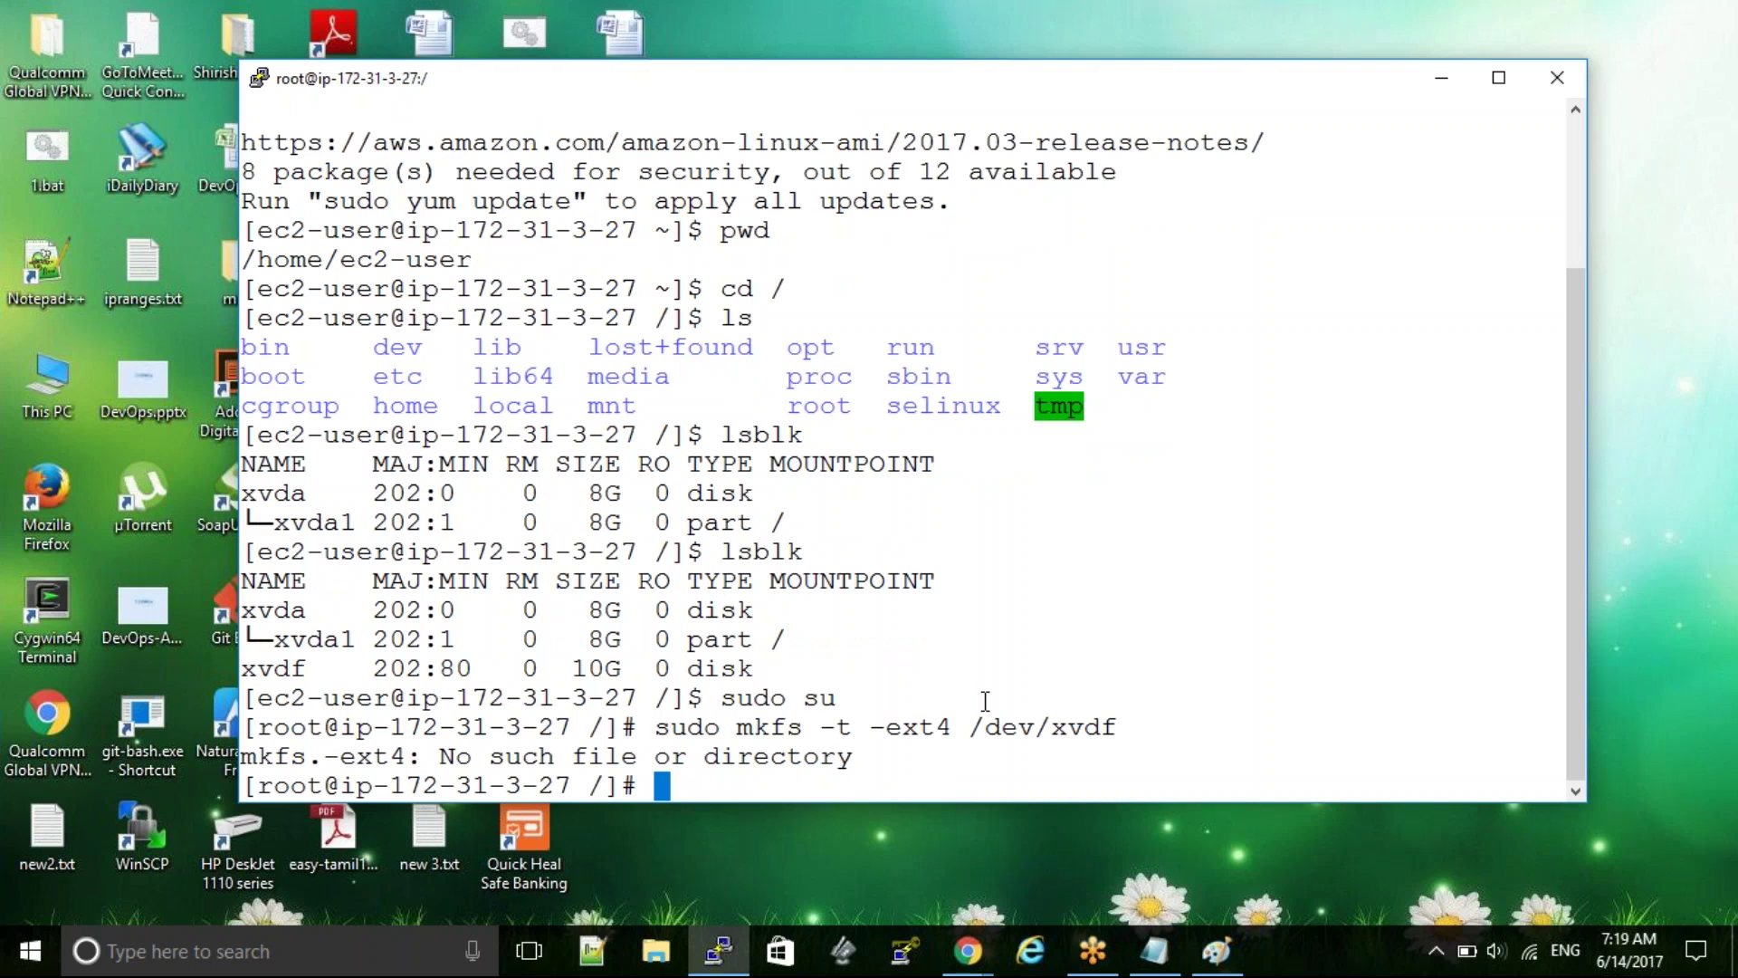
Highlight the xvdf disk and its size in the lsblk output, and format it with sudo mkfs -t ext4 /dev/xvdf
double_click(284, 667)
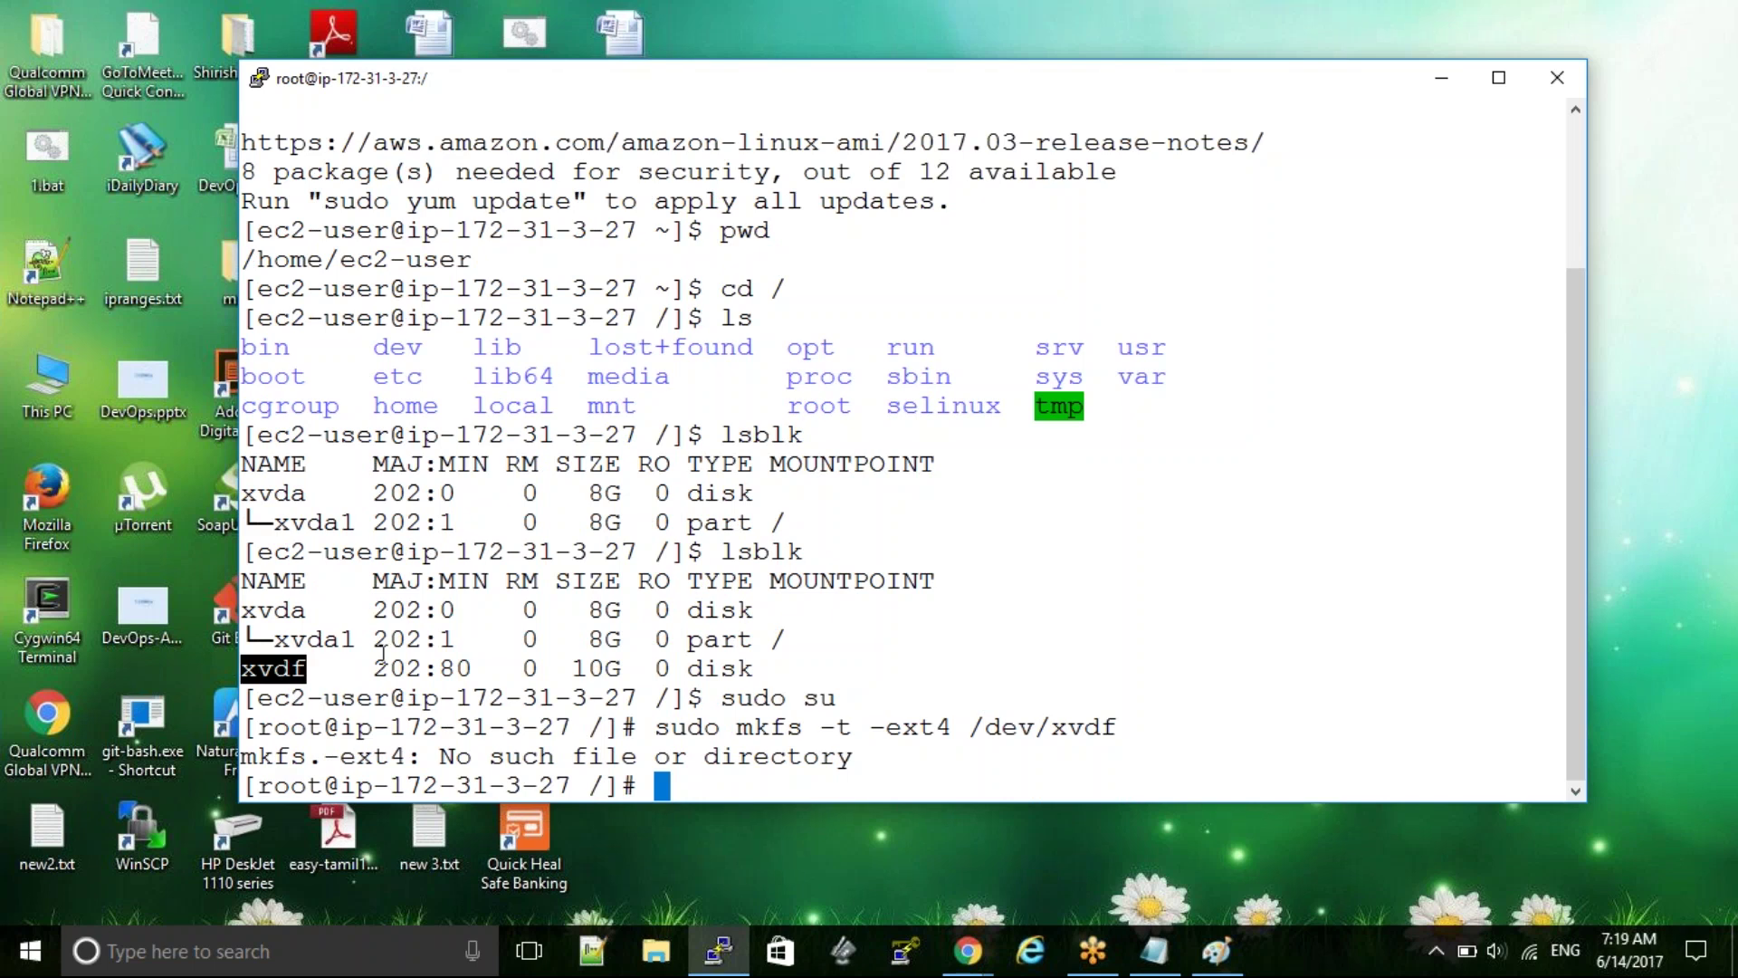
click(594, 674)
double_click(594, 675)
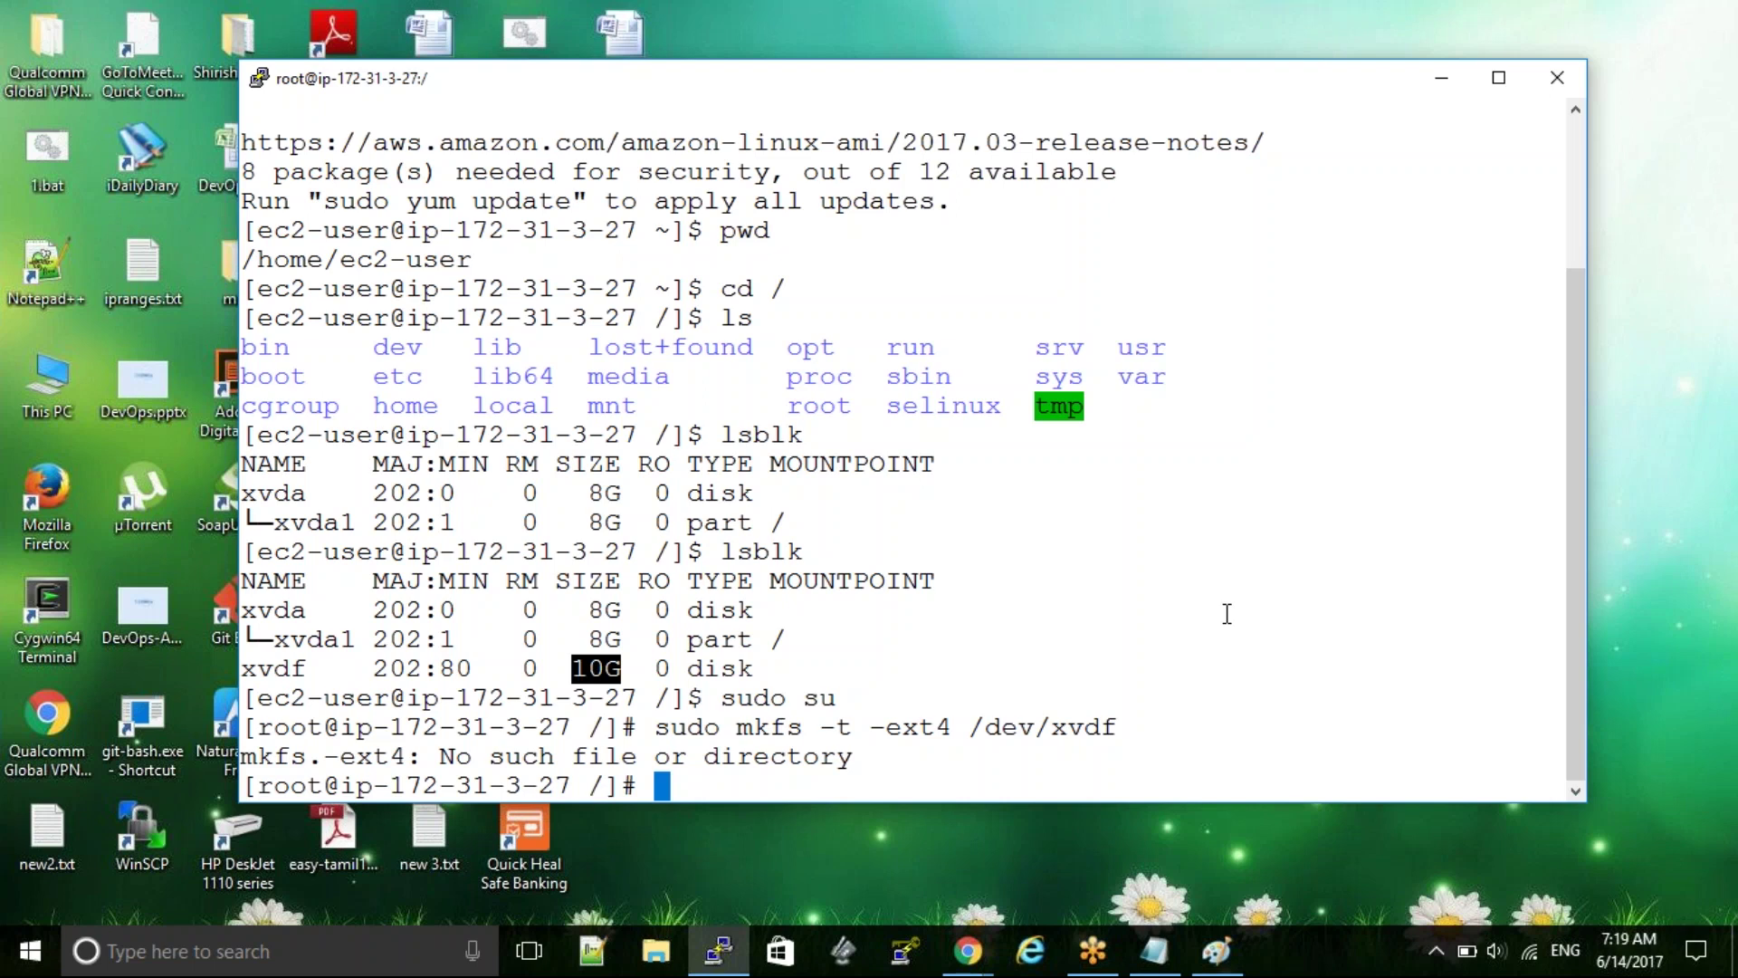
text(sudo )
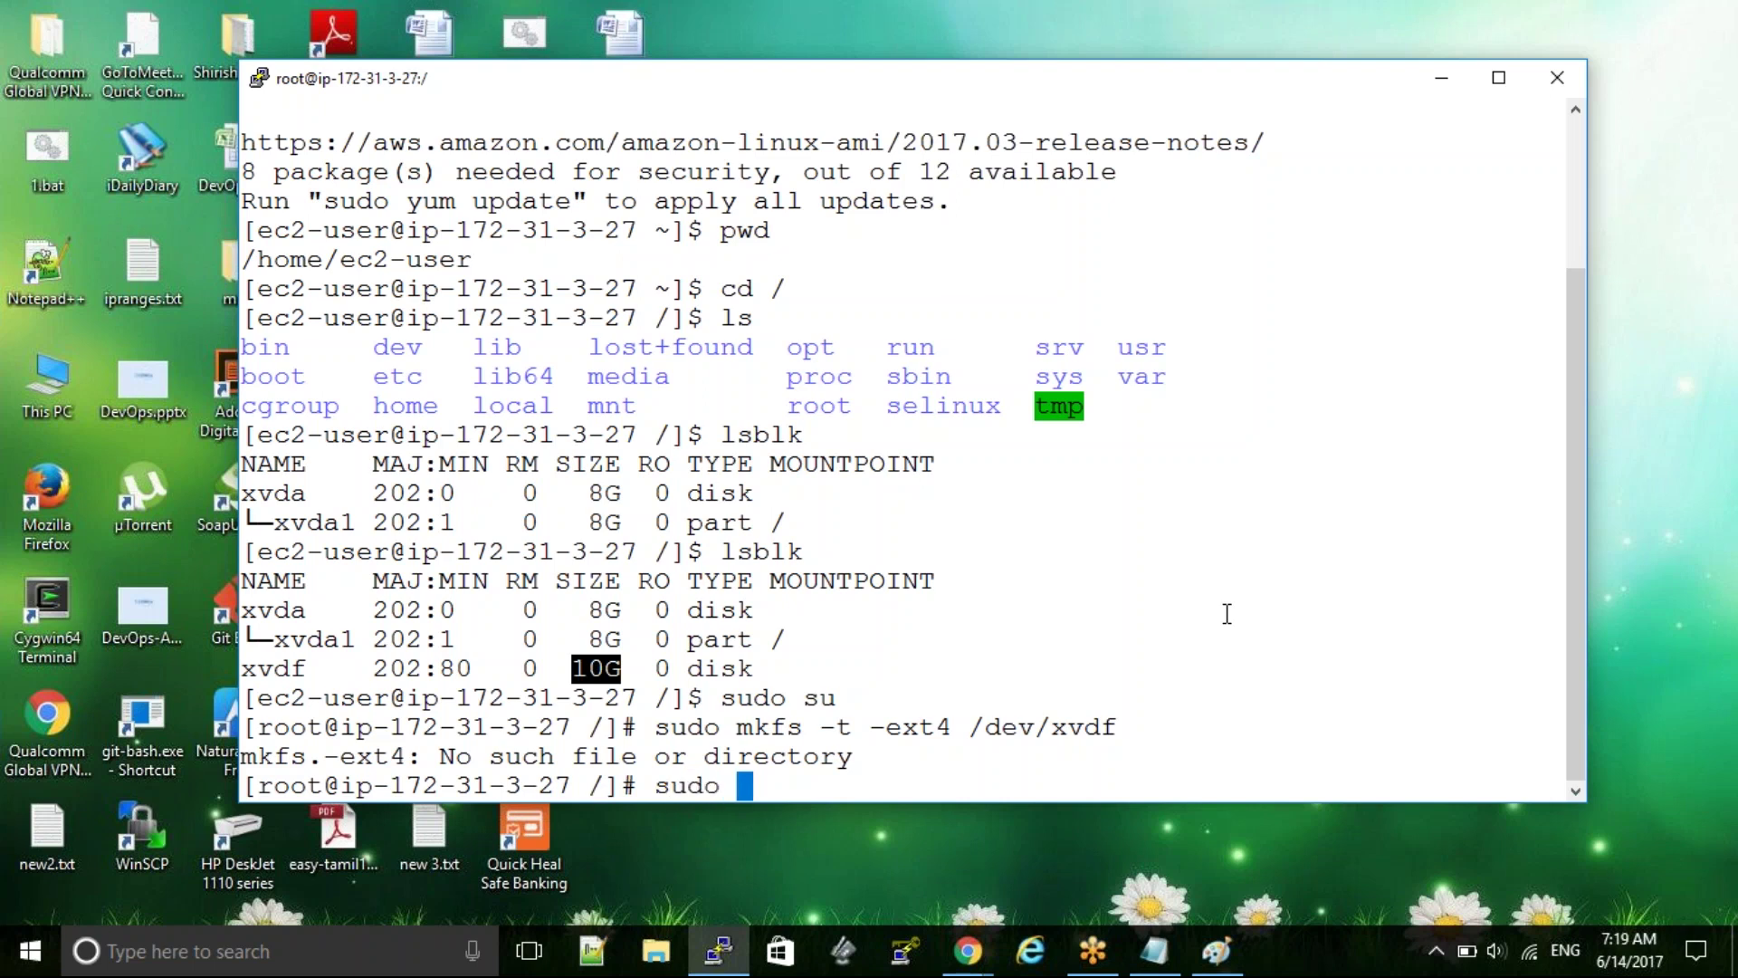
text(mkfs )
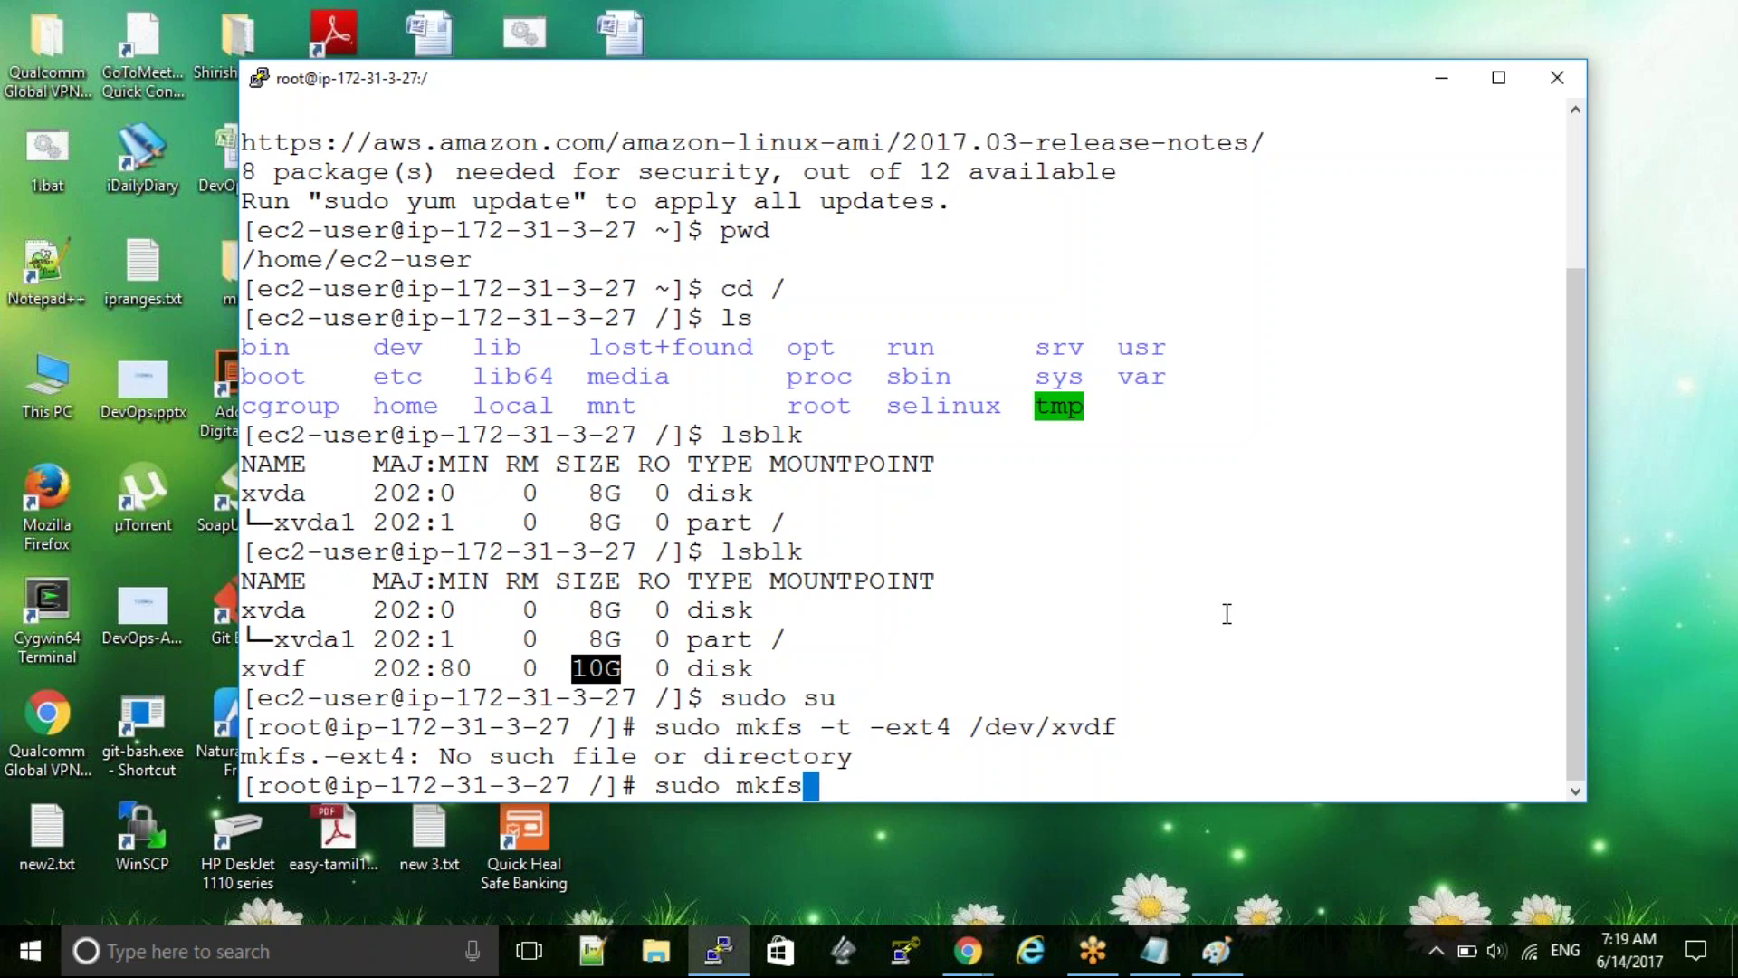
text(-t ext)
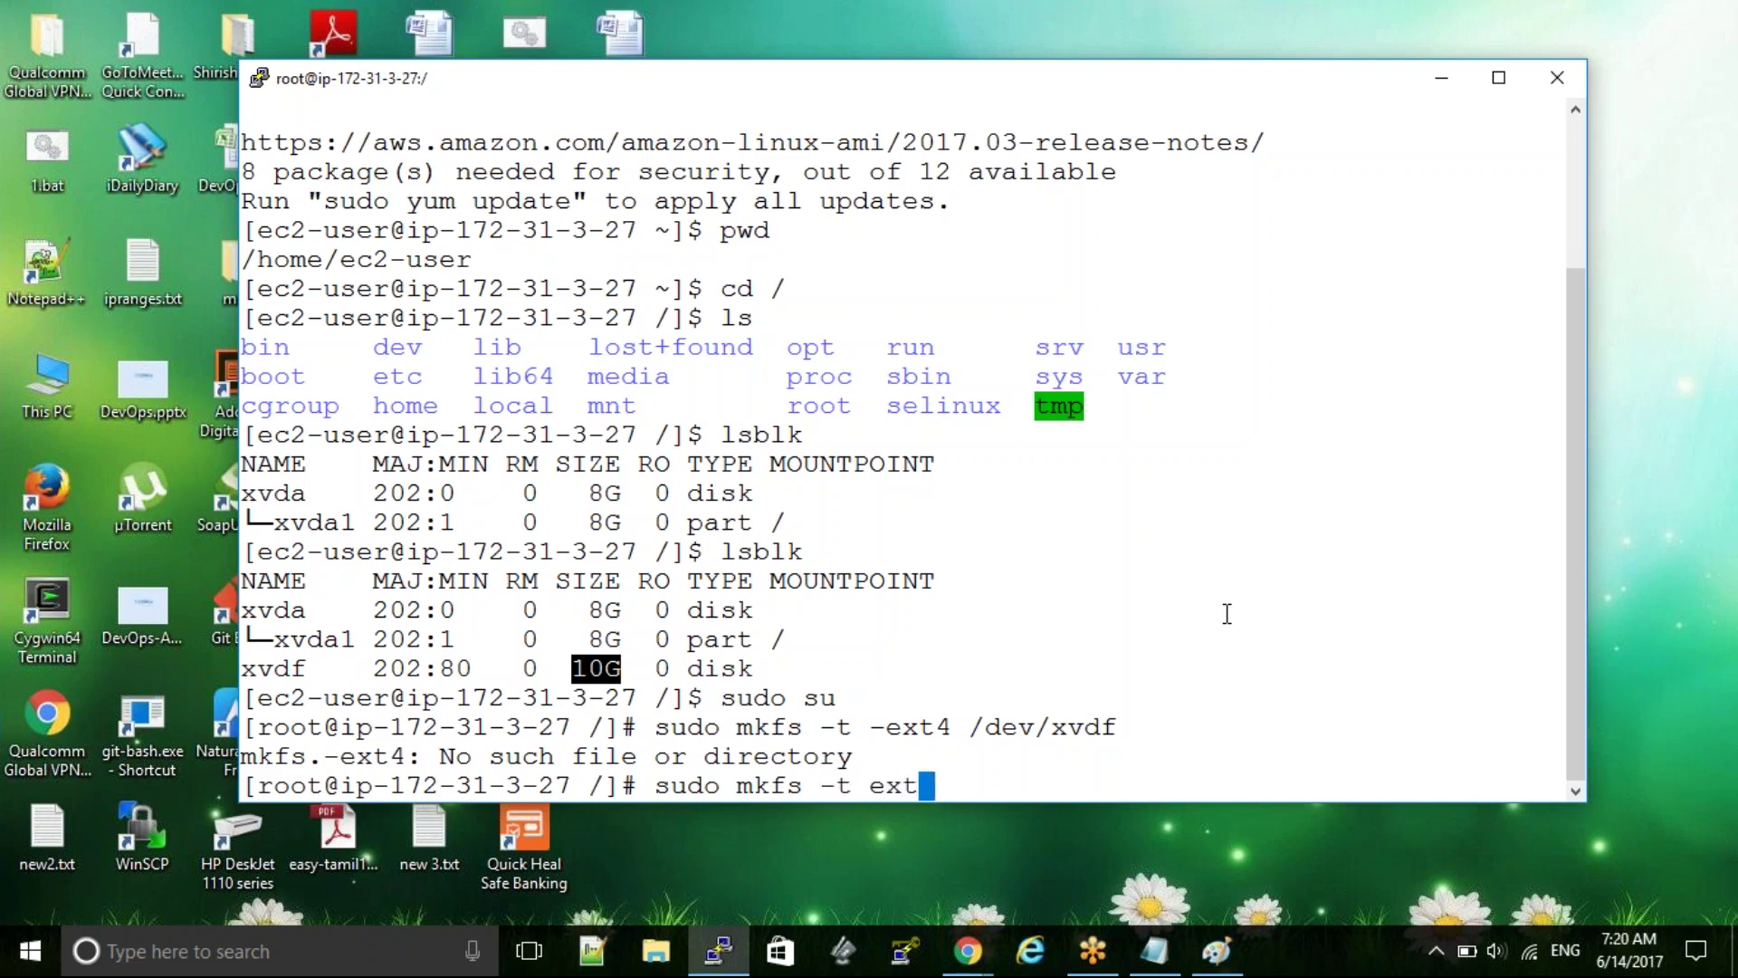
text(4 /dev)
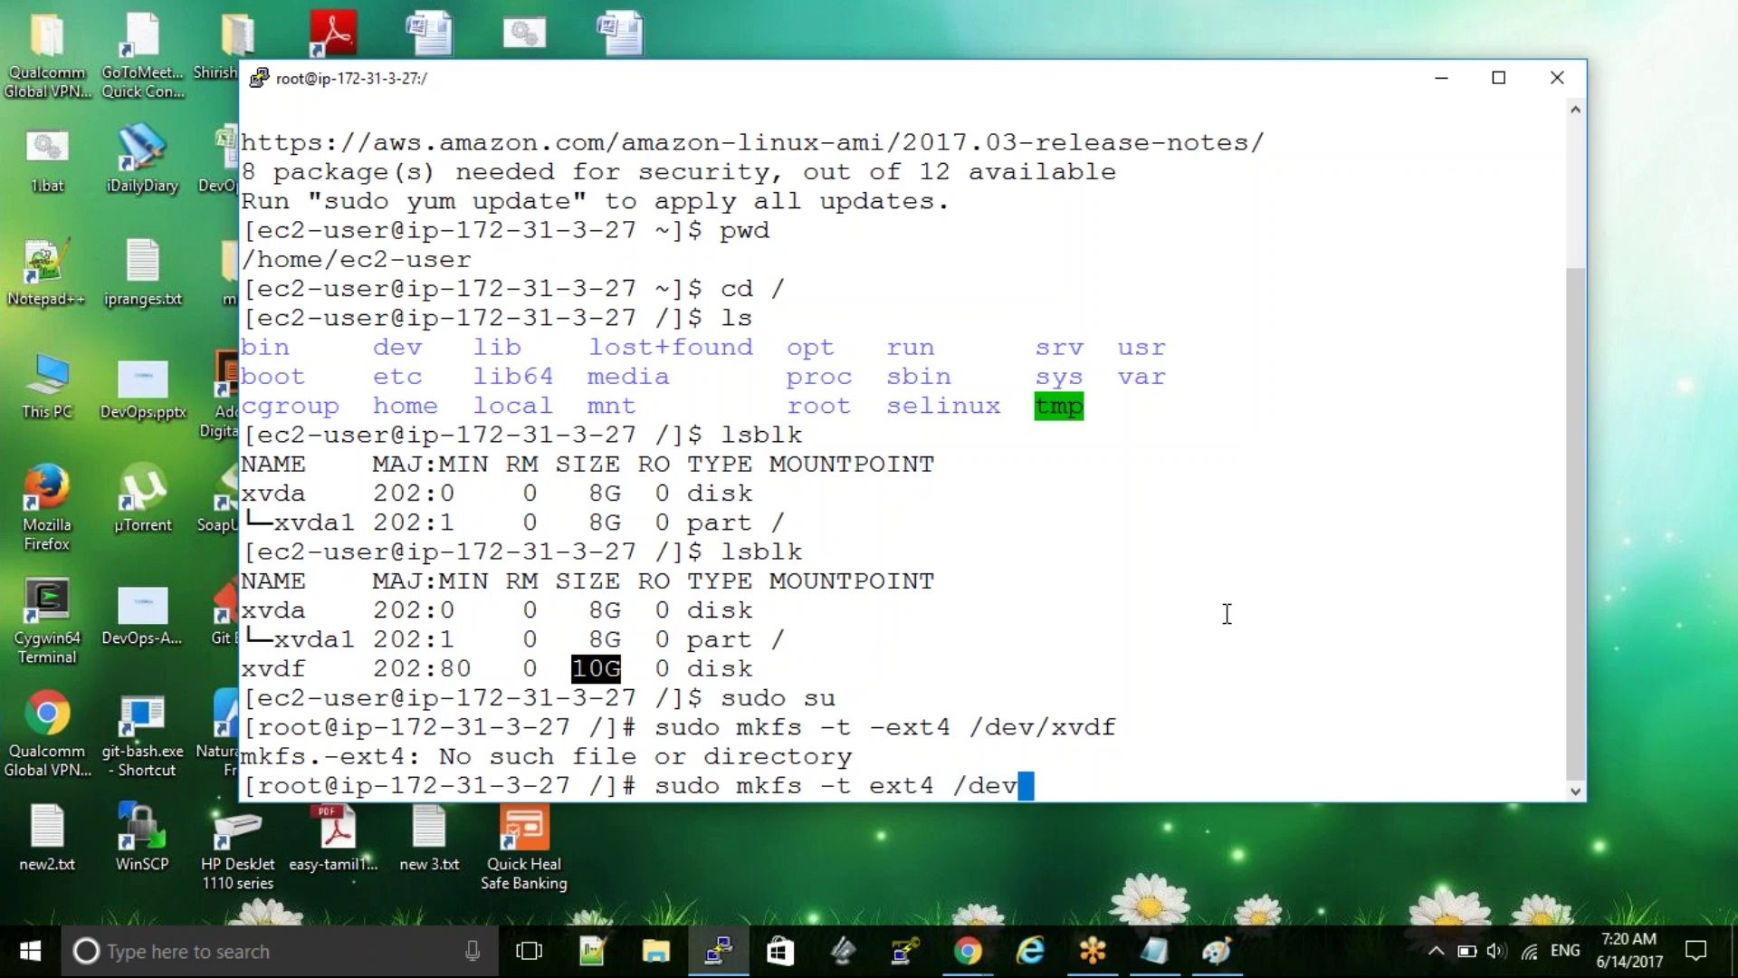
text(/xvdf)
key(Return)
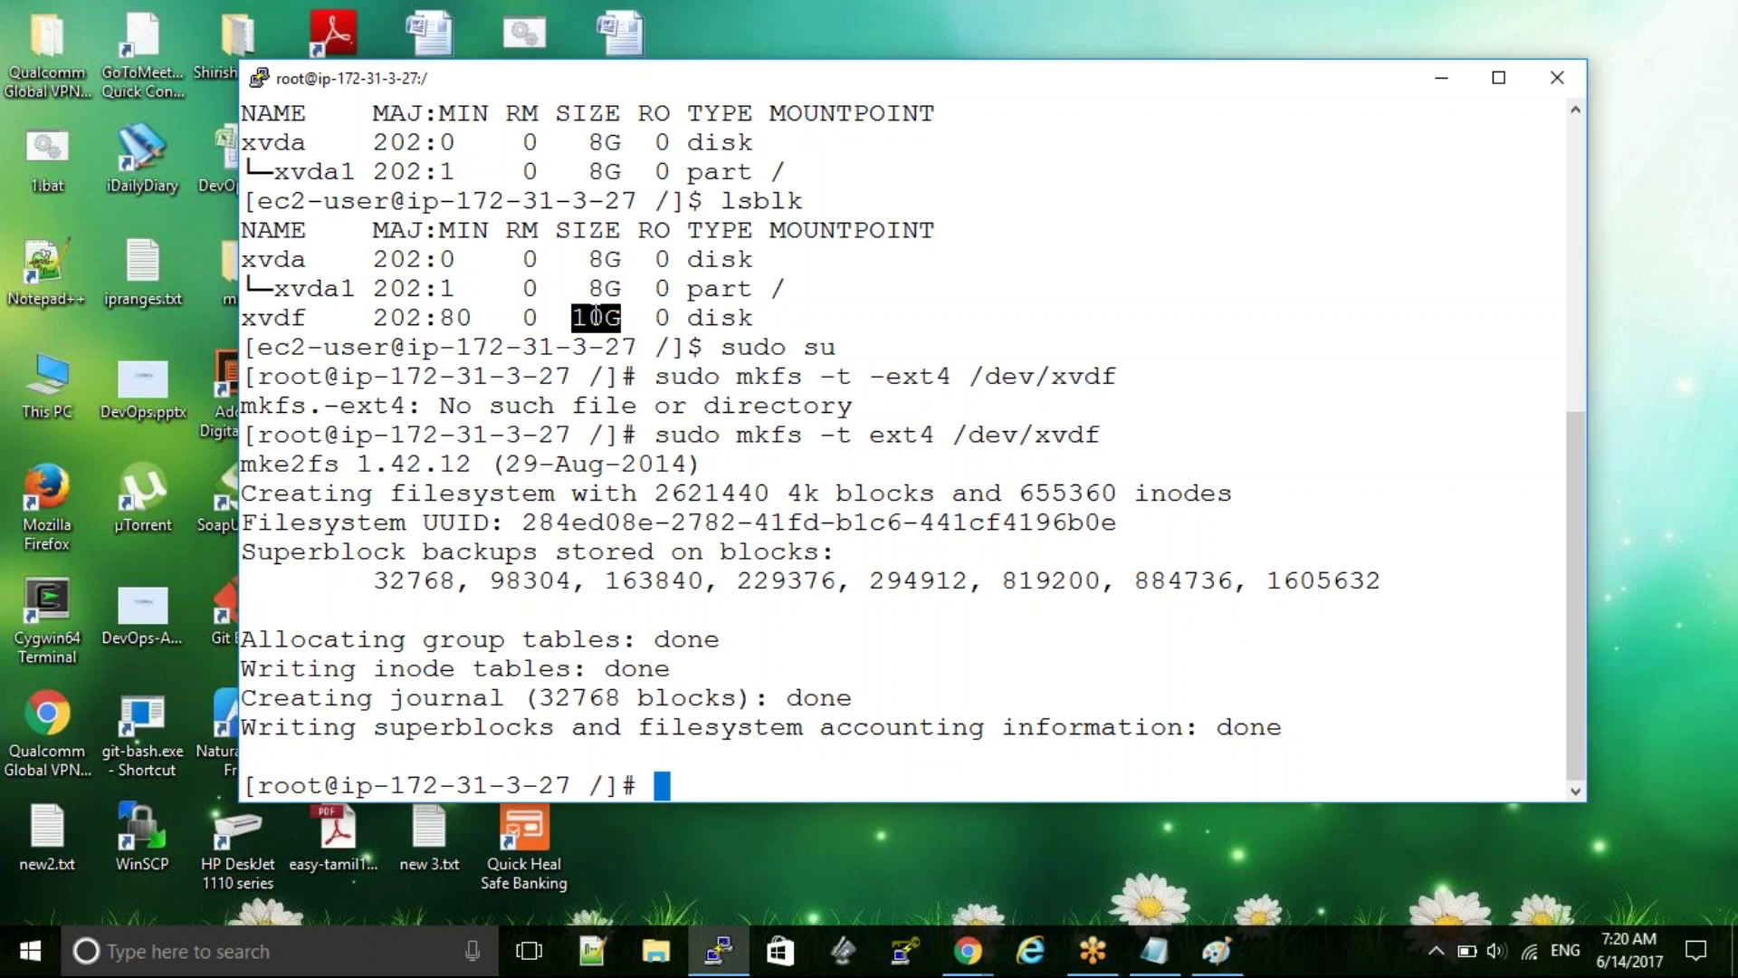
Highlight xvda1's size and mount point and xvdf's size, and create the /u01 directory with sudo mkdir /u01
double_click(604, 288)
double_click(778, 288)
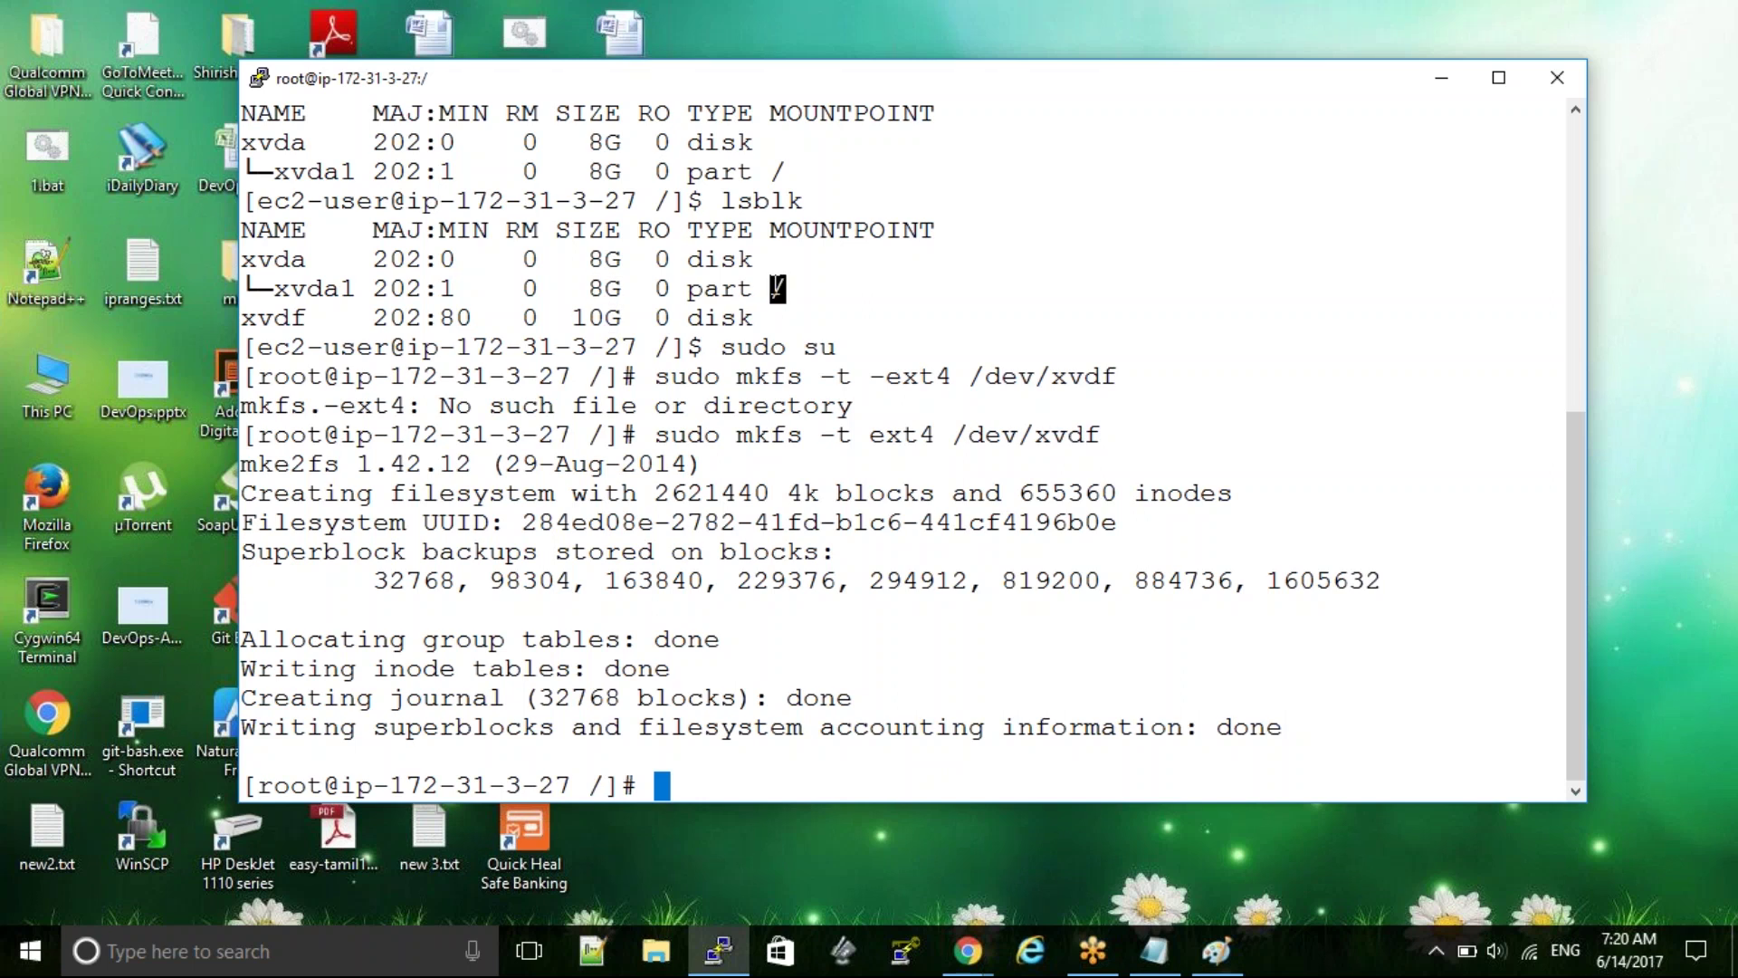
double_click(604, 319)
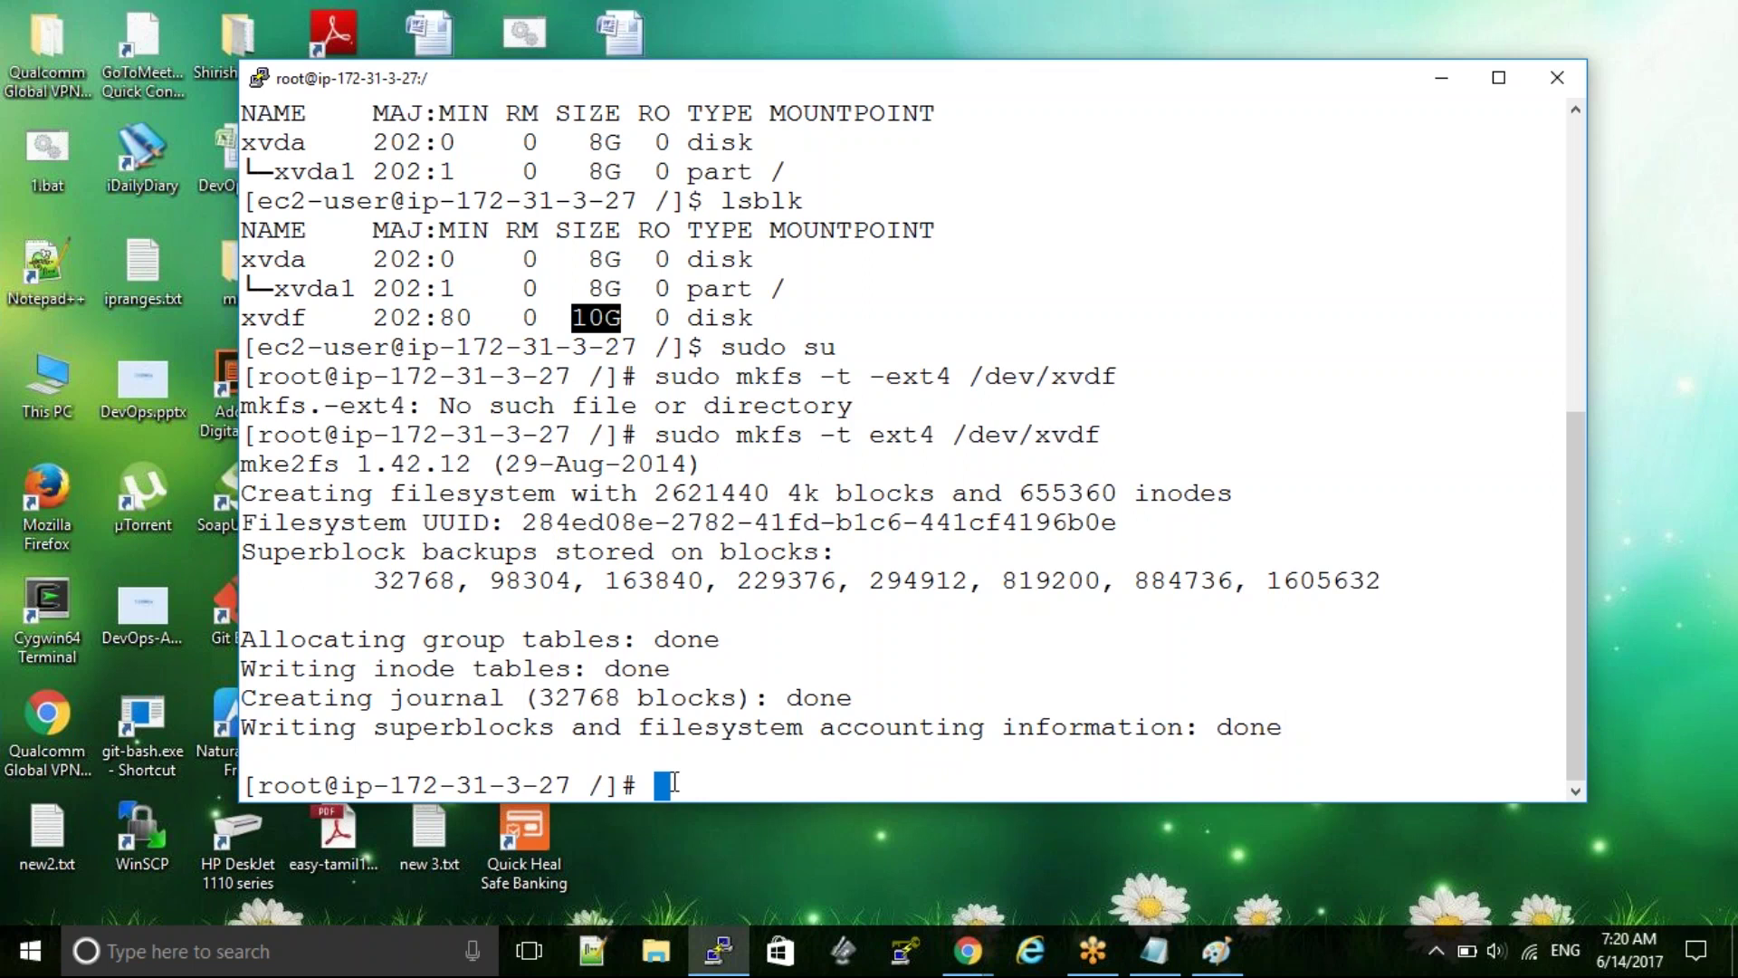
text(sudo mkdir )
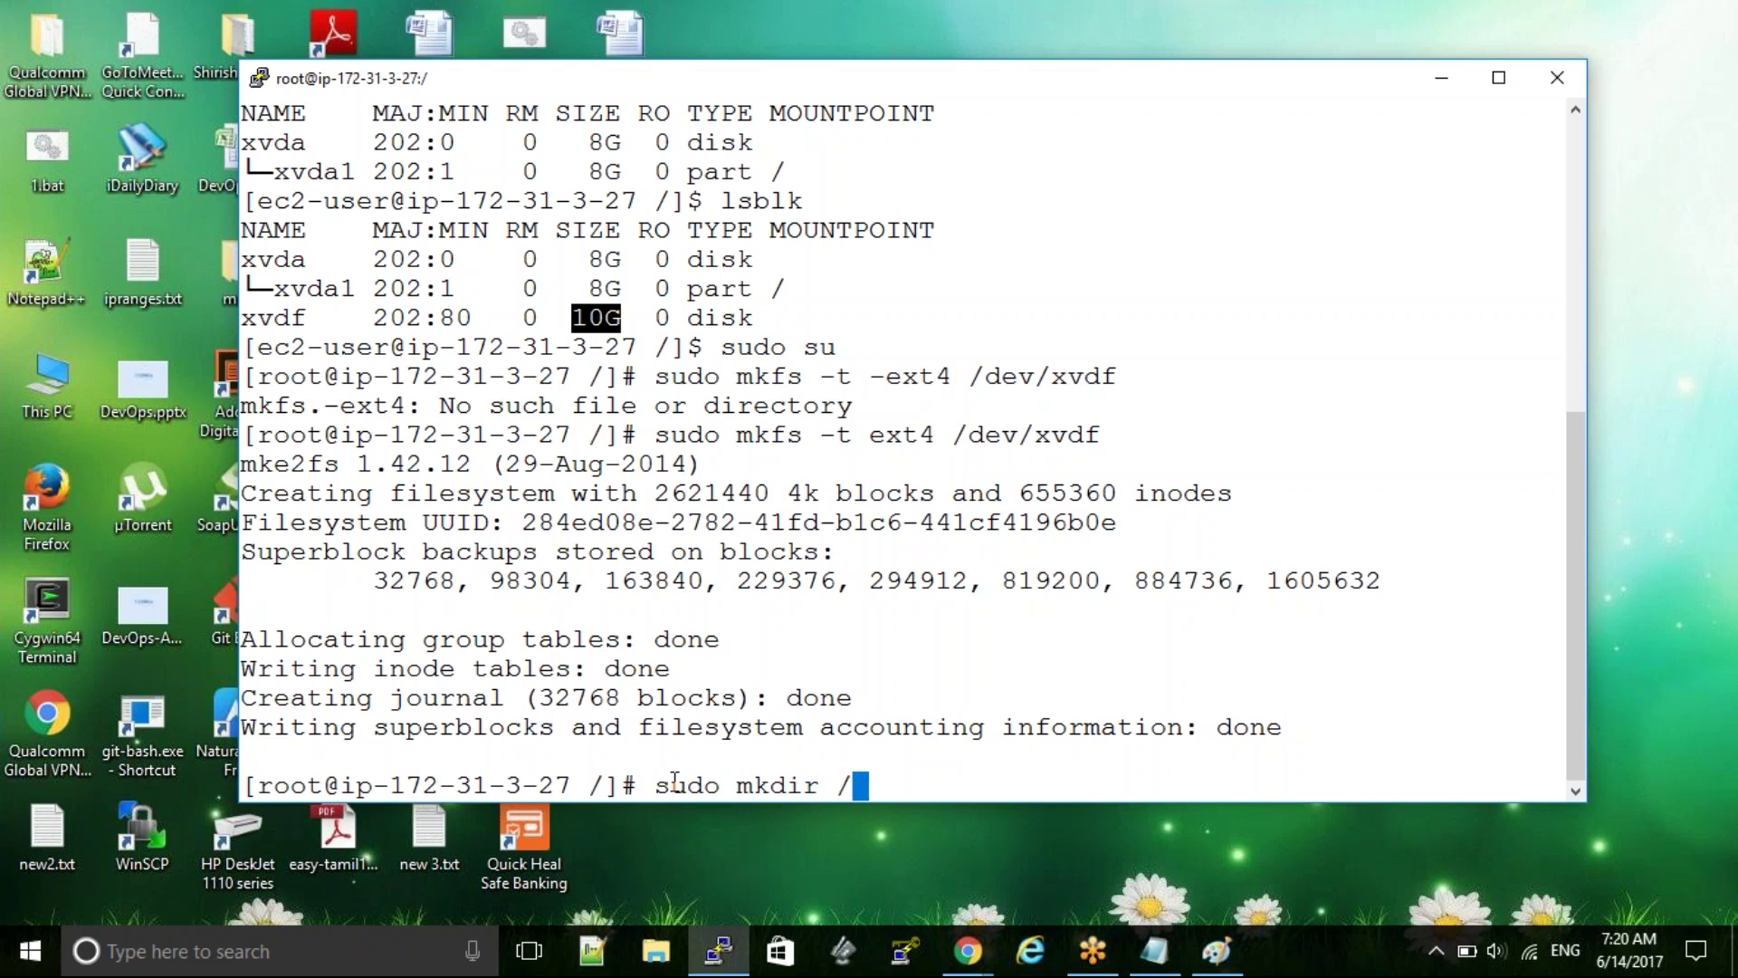
text(/u01)
key(Return)
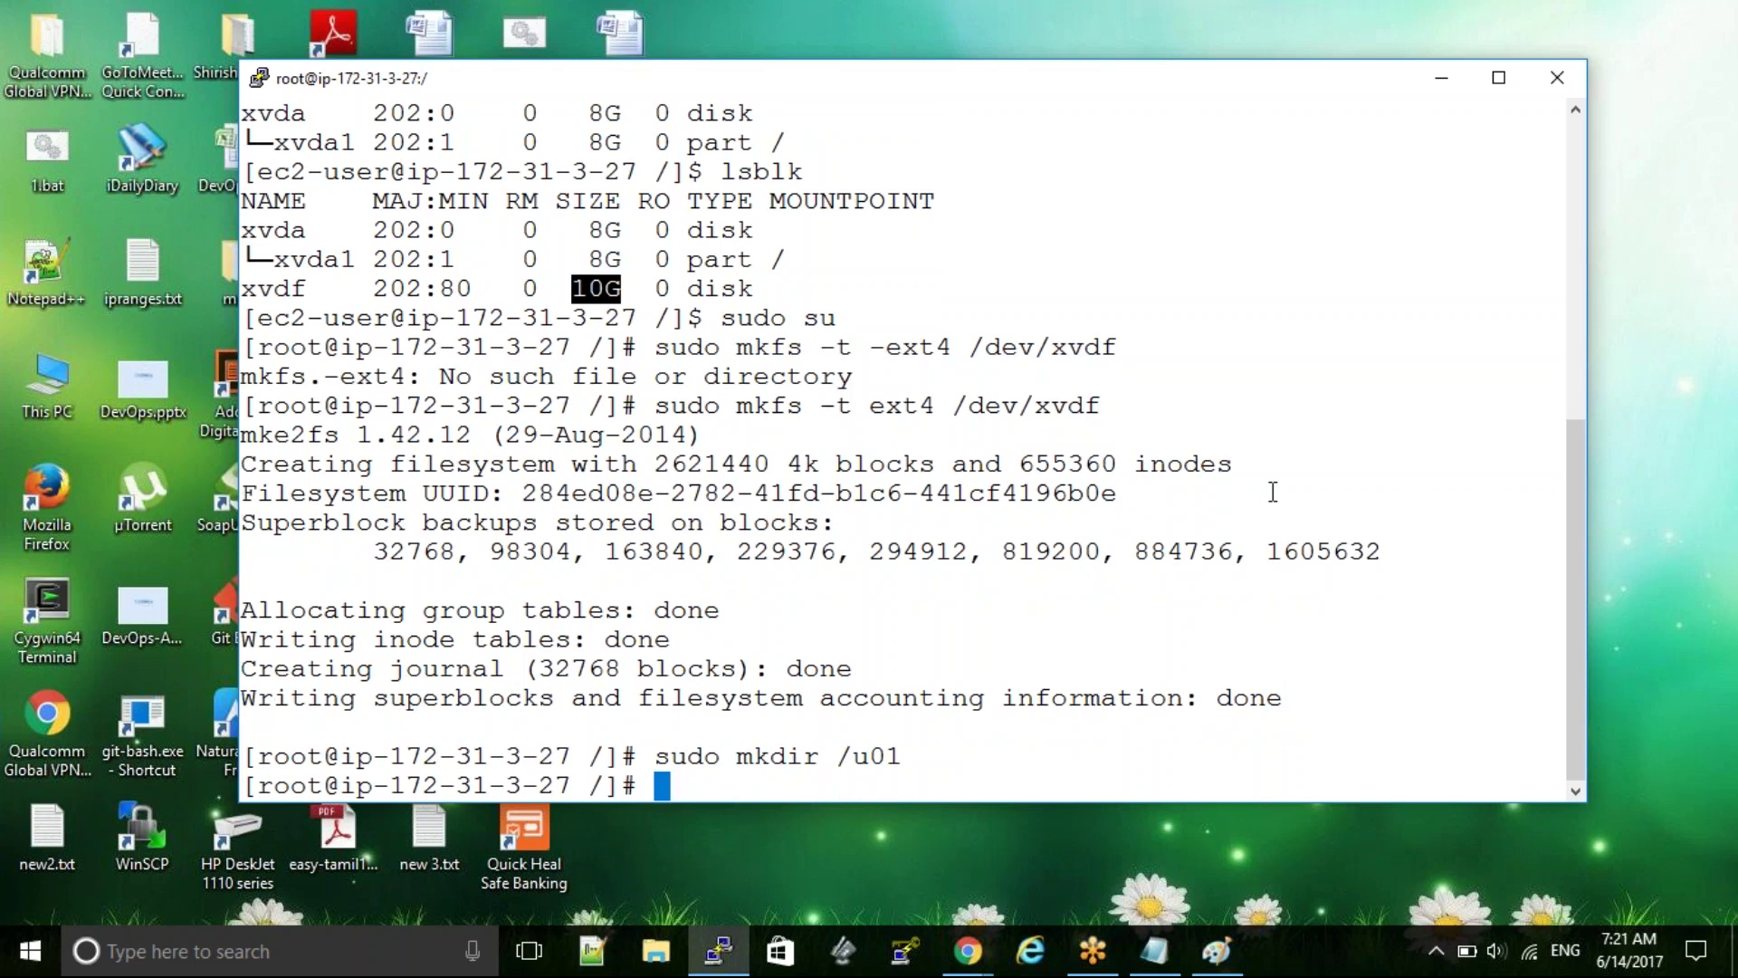
List the root directory's contents with ls and highlight the u01 directory
text(cd)
key(BackSpace)
key(BackSpace)
key(BackSpace)
click(595, 785)
text(di)
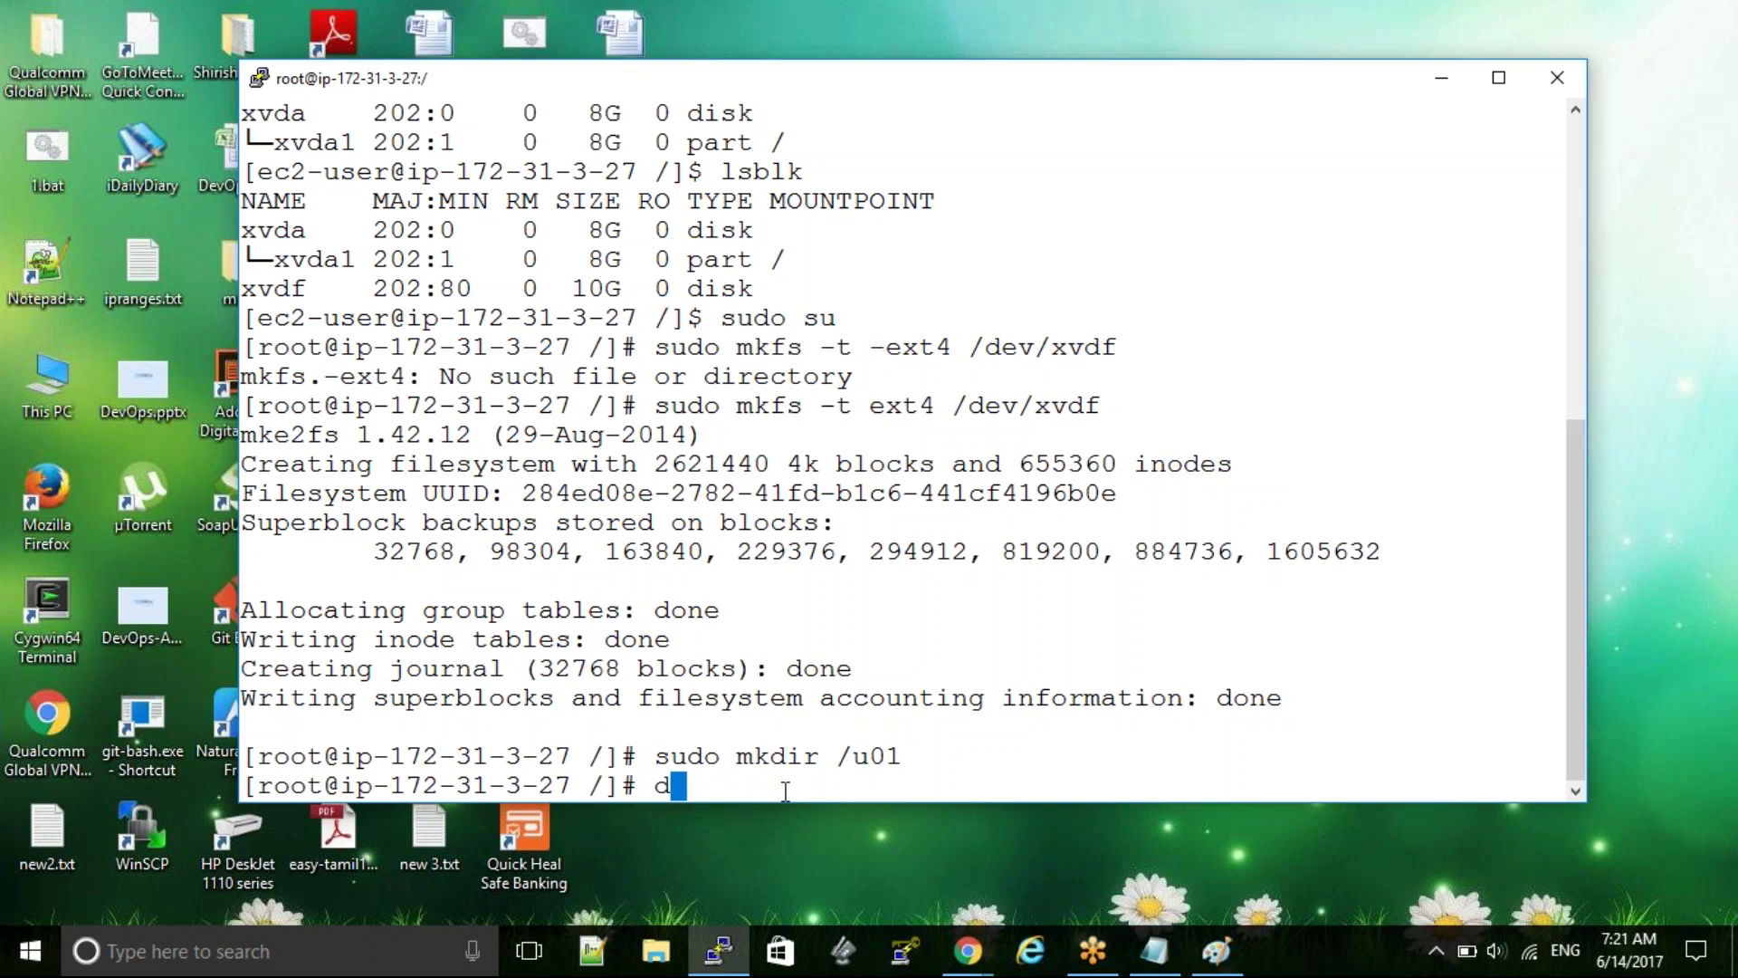
key(BackSpace)
key(BackSpace)
text(ls)
key(Return)
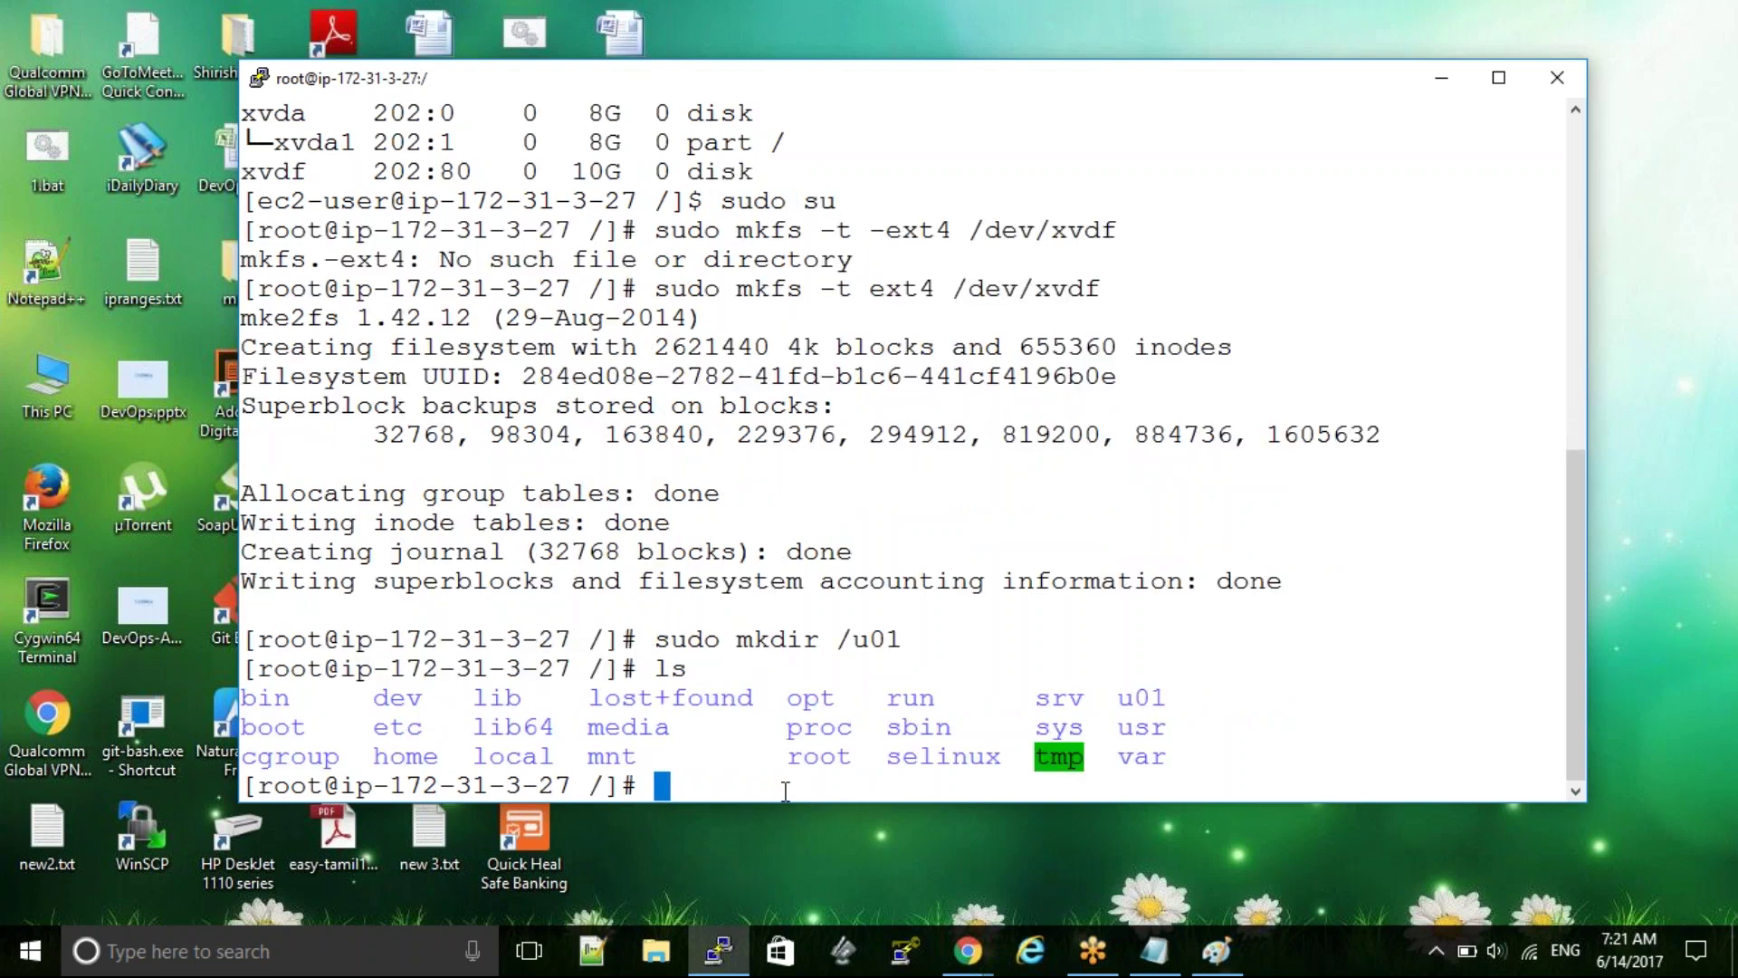
double_click(1141, 693)
Mount the xvdf disk on the u01 directory with sudo mount /dev/xvdf /u01, highlighting the device name and /dev path in the earlier output
text(sud)
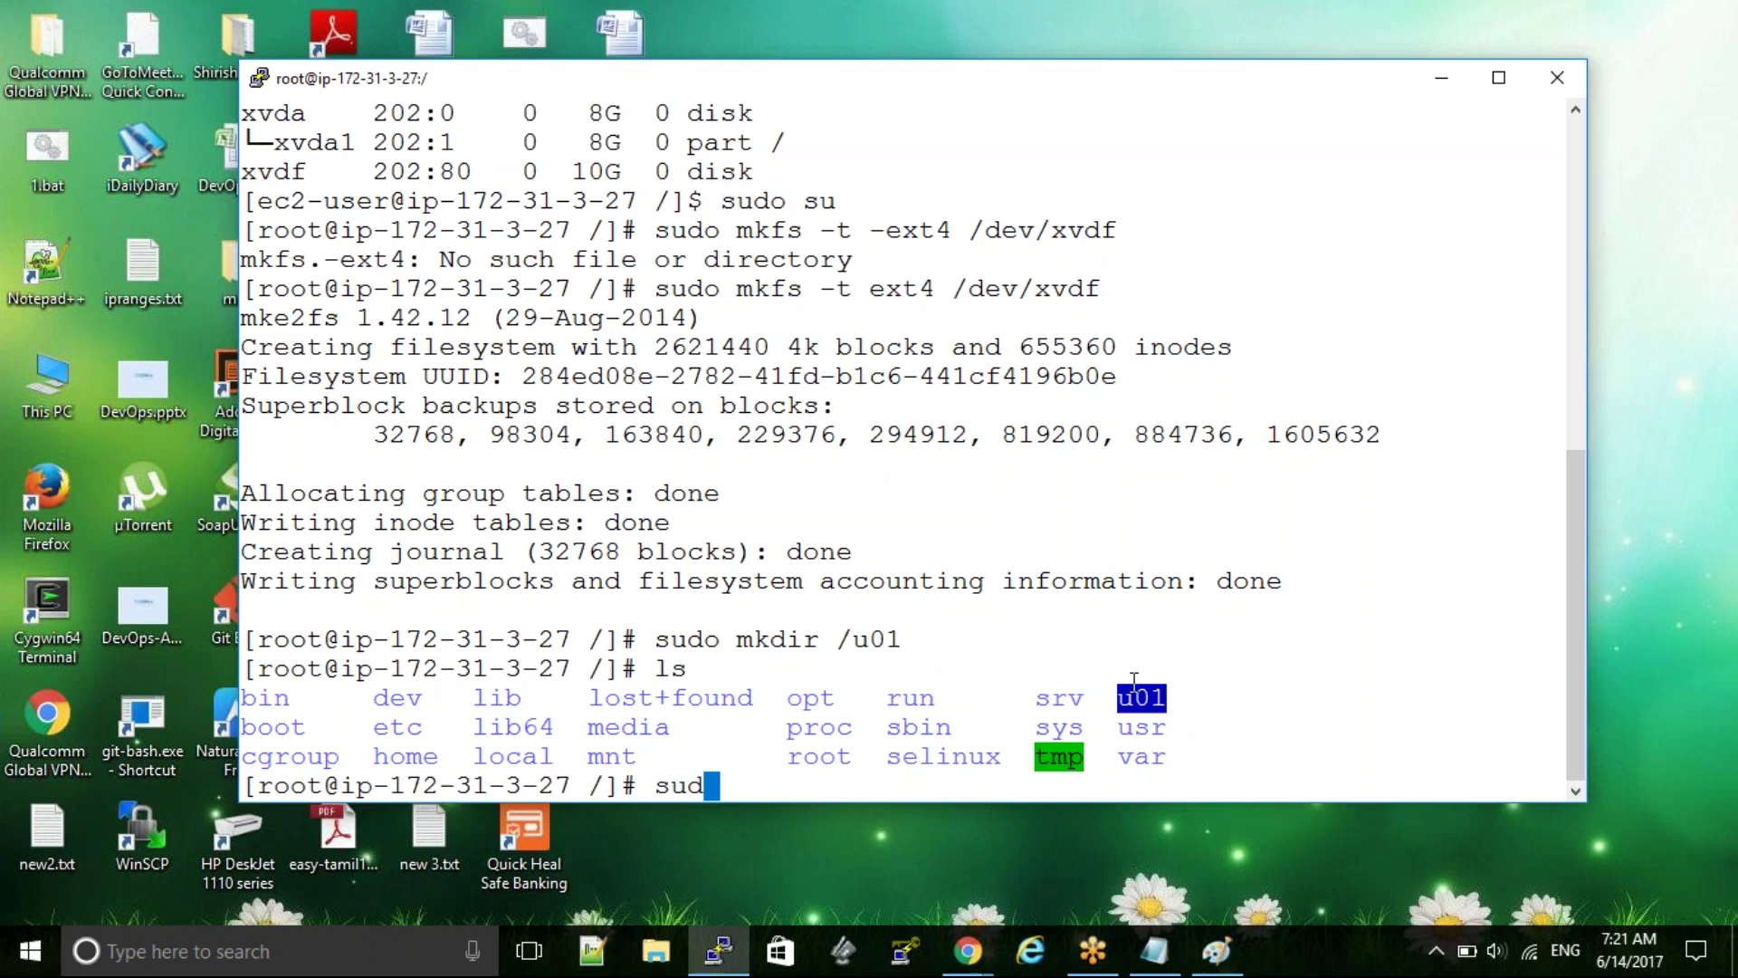
text(o mount)
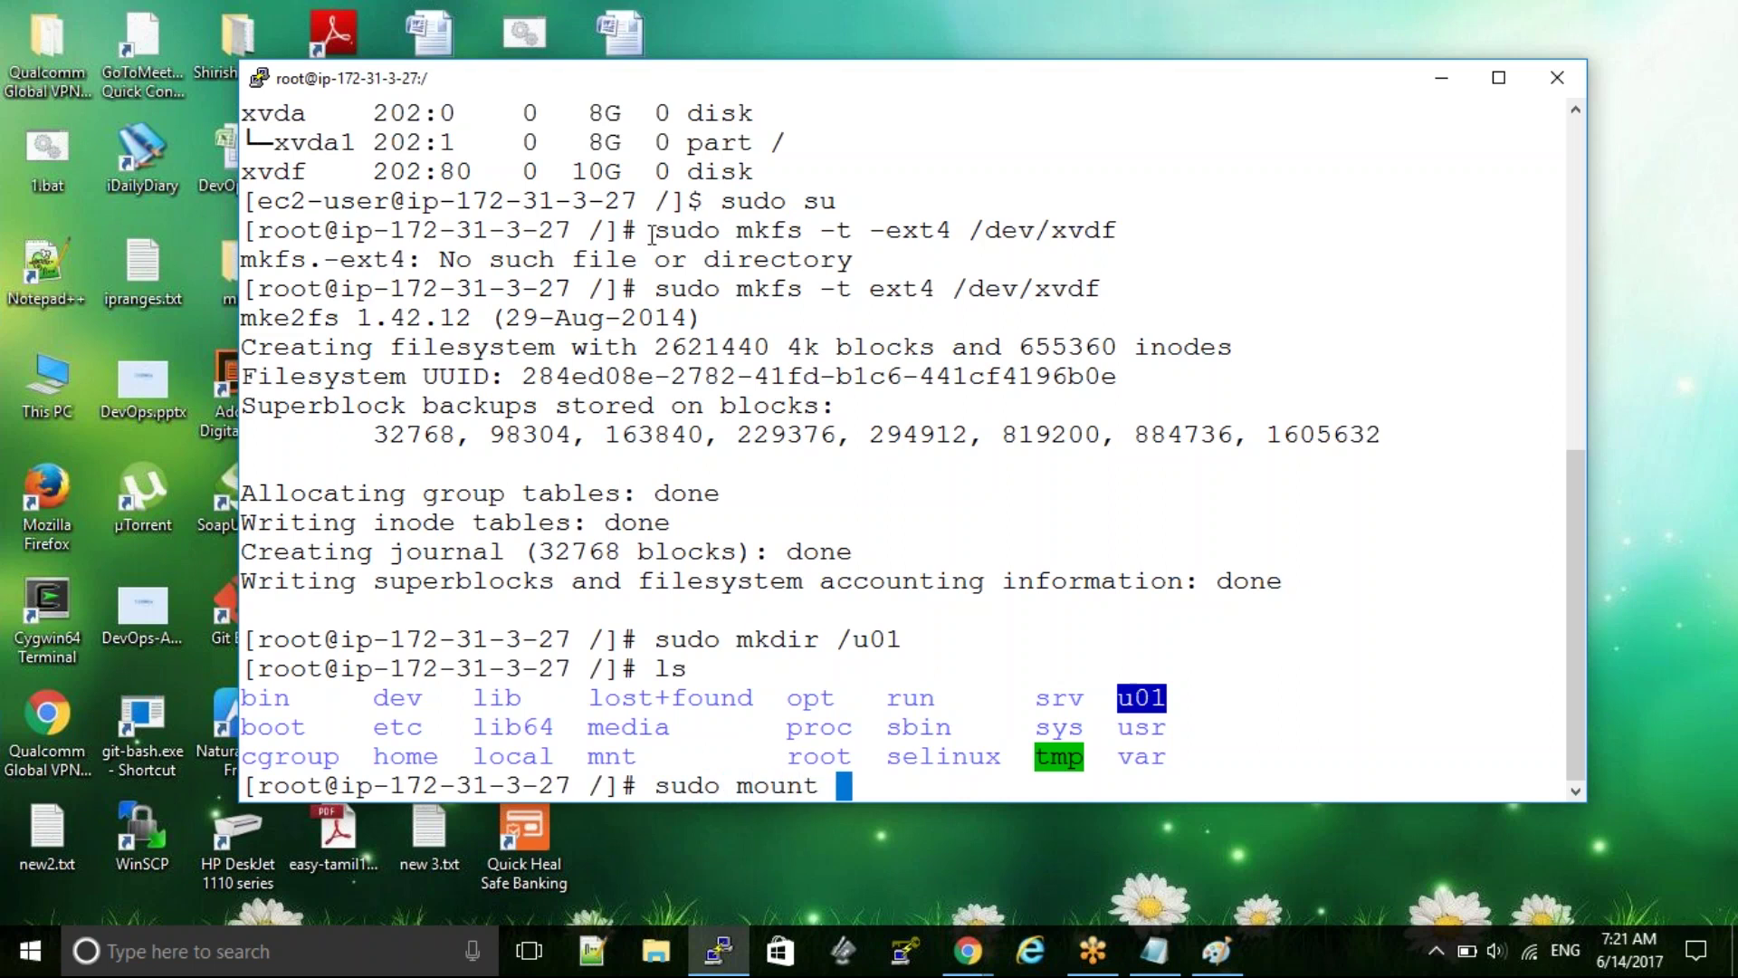
double_click(283, 171)
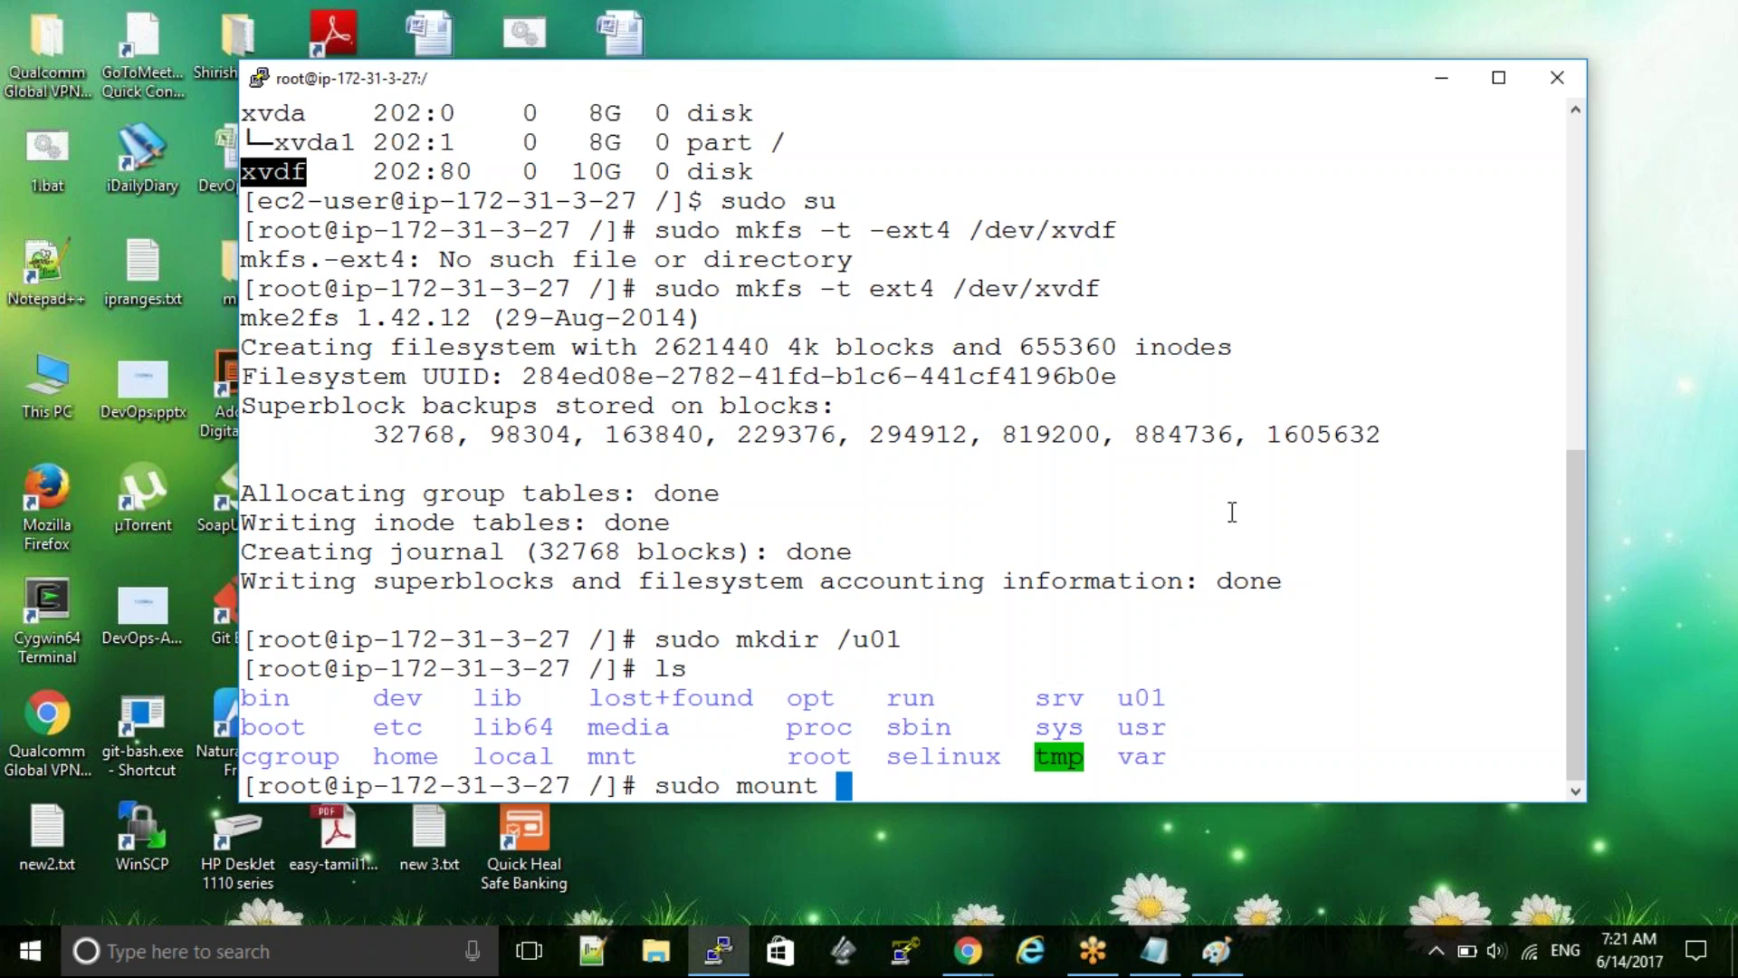
drag(956, 234, 1036, 237)
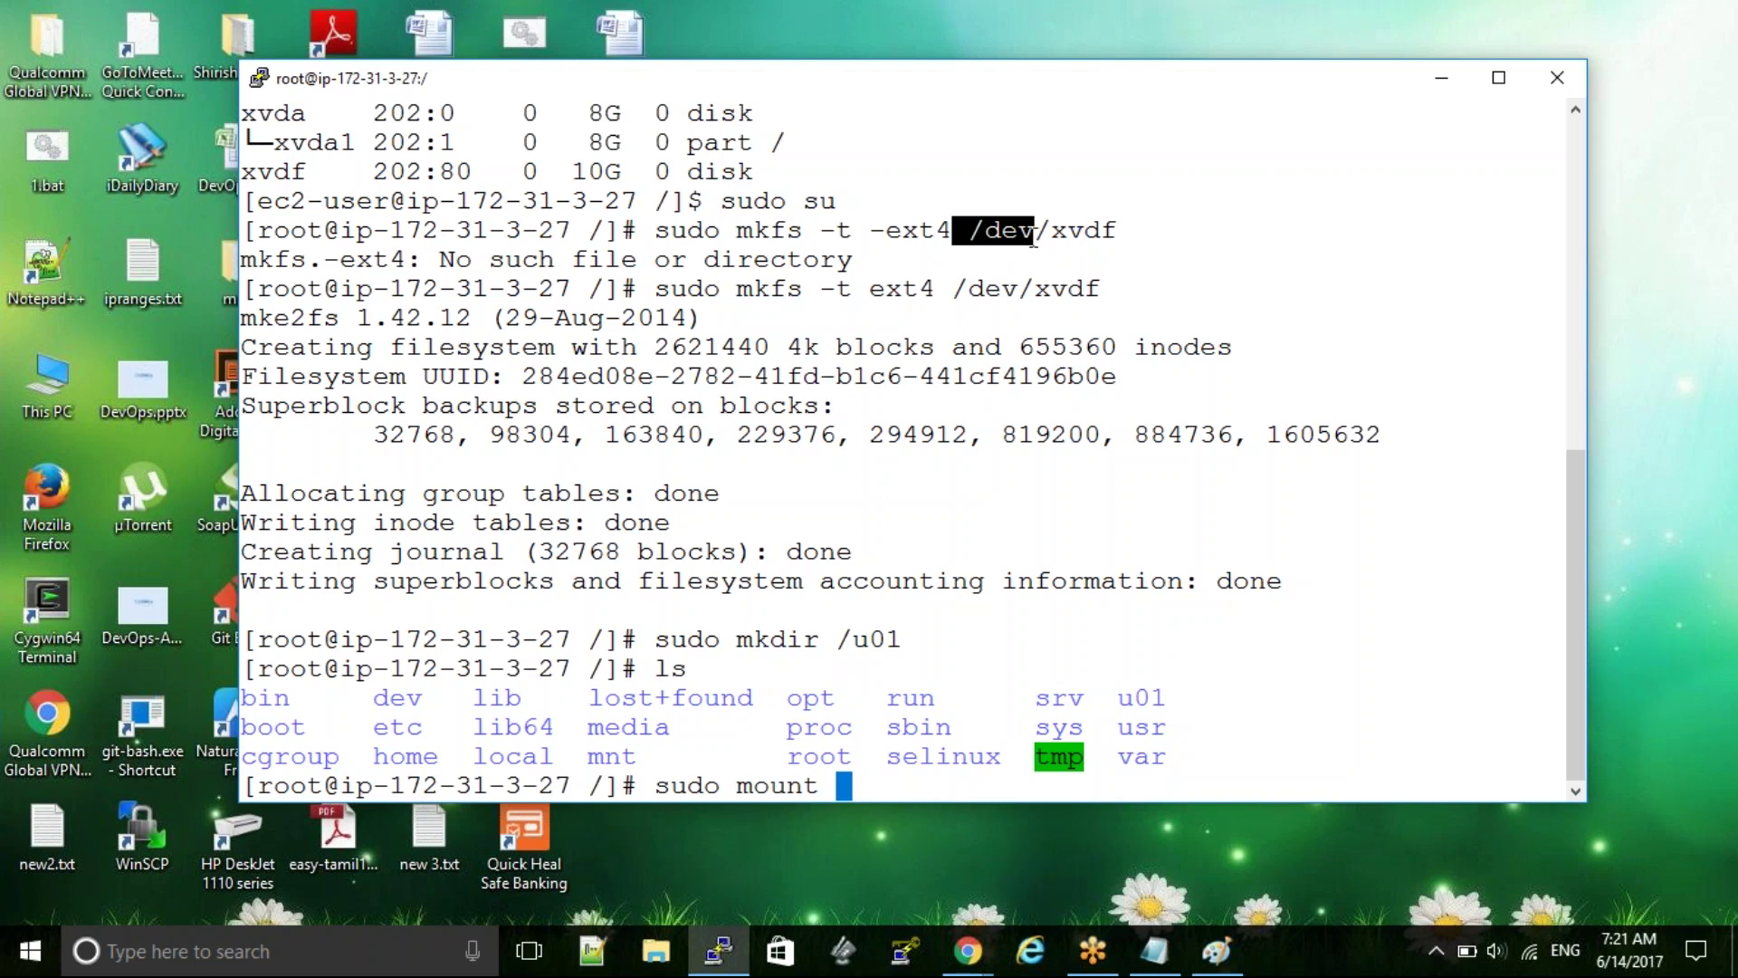
click(891, 790)
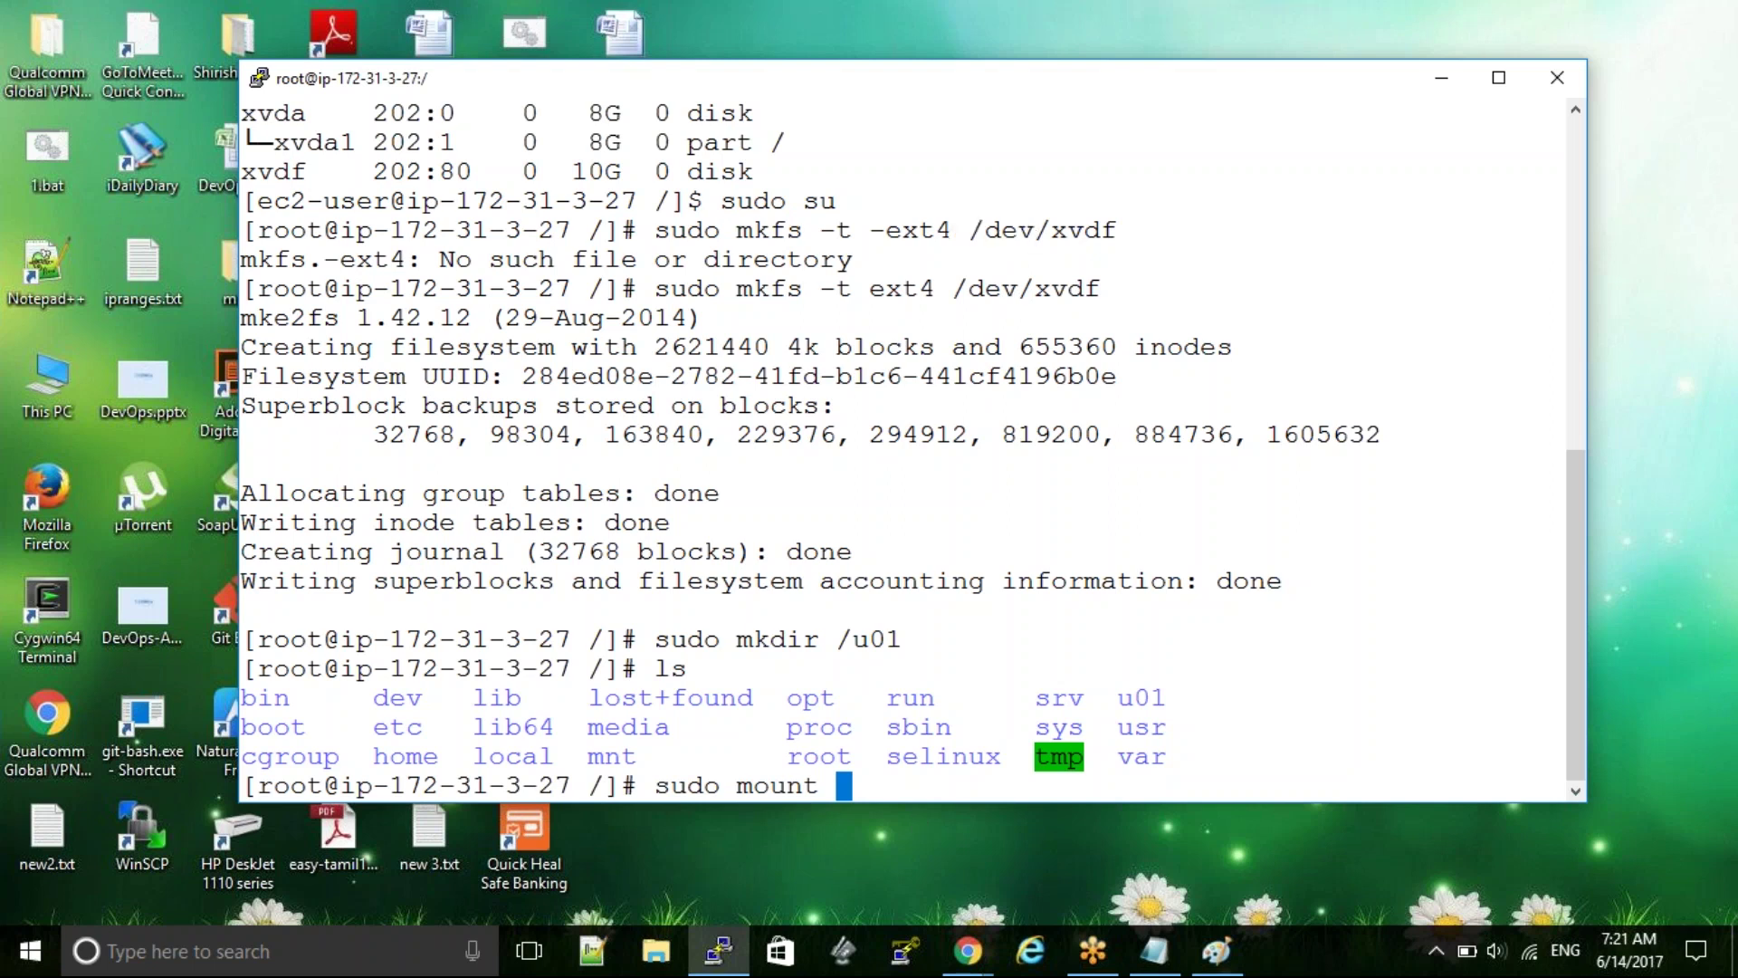
text(/dev/)
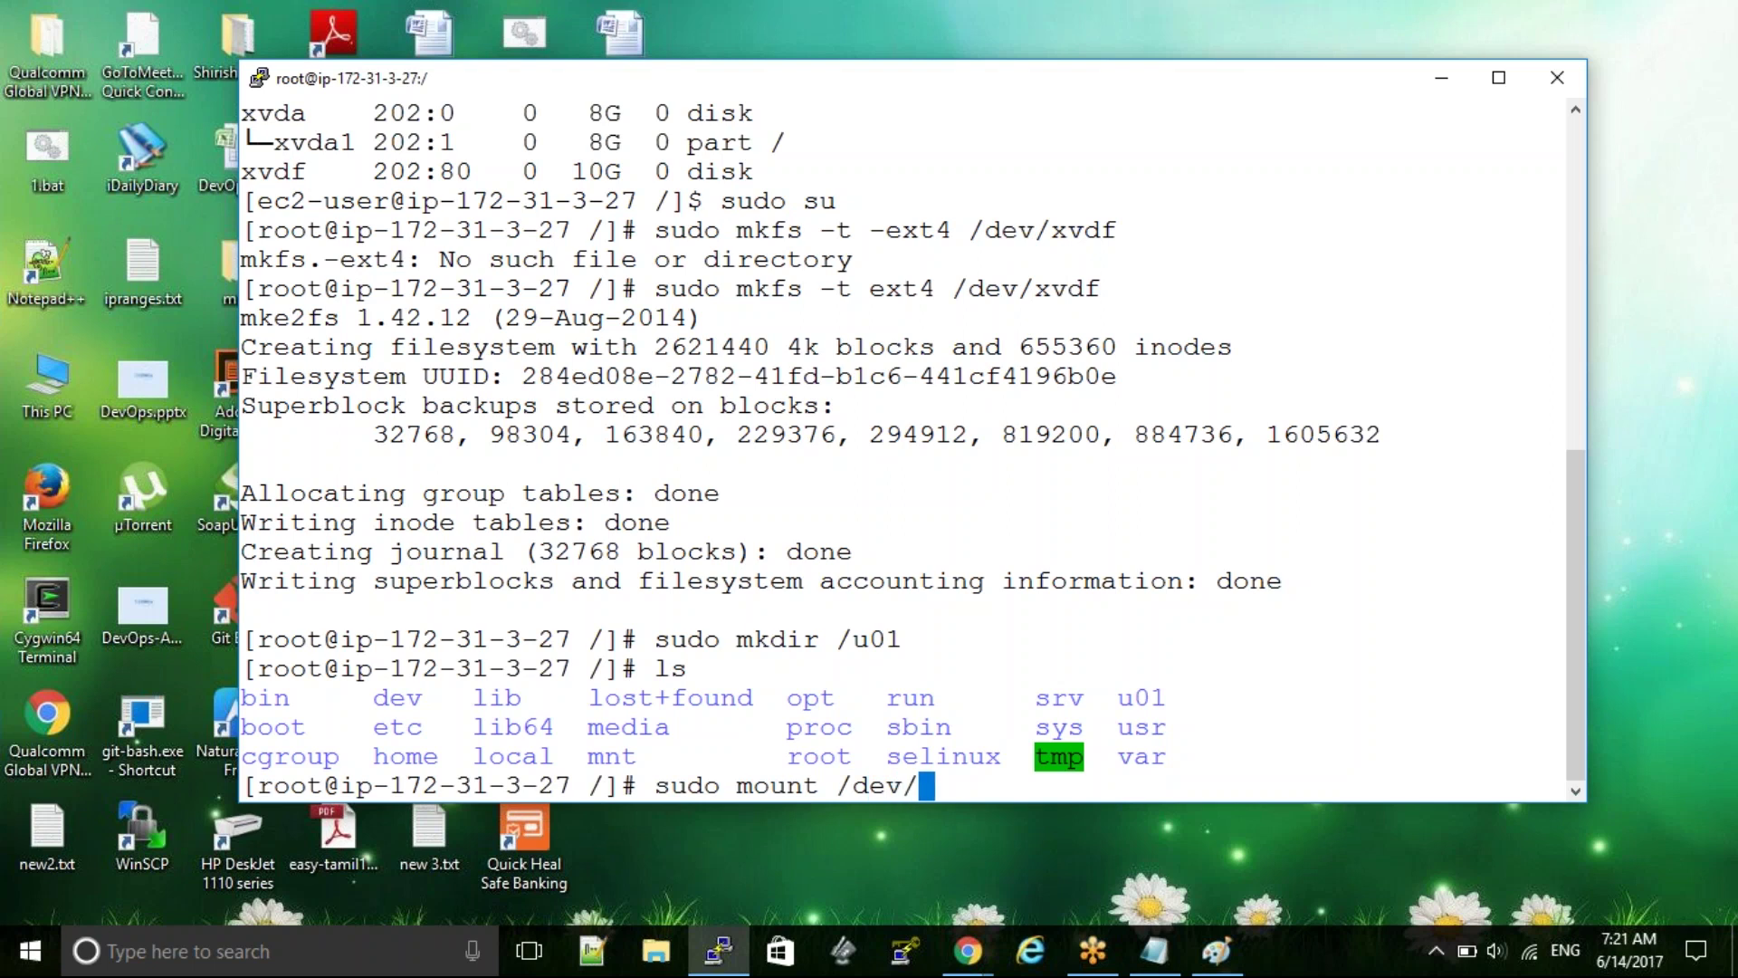
text(xvdf)
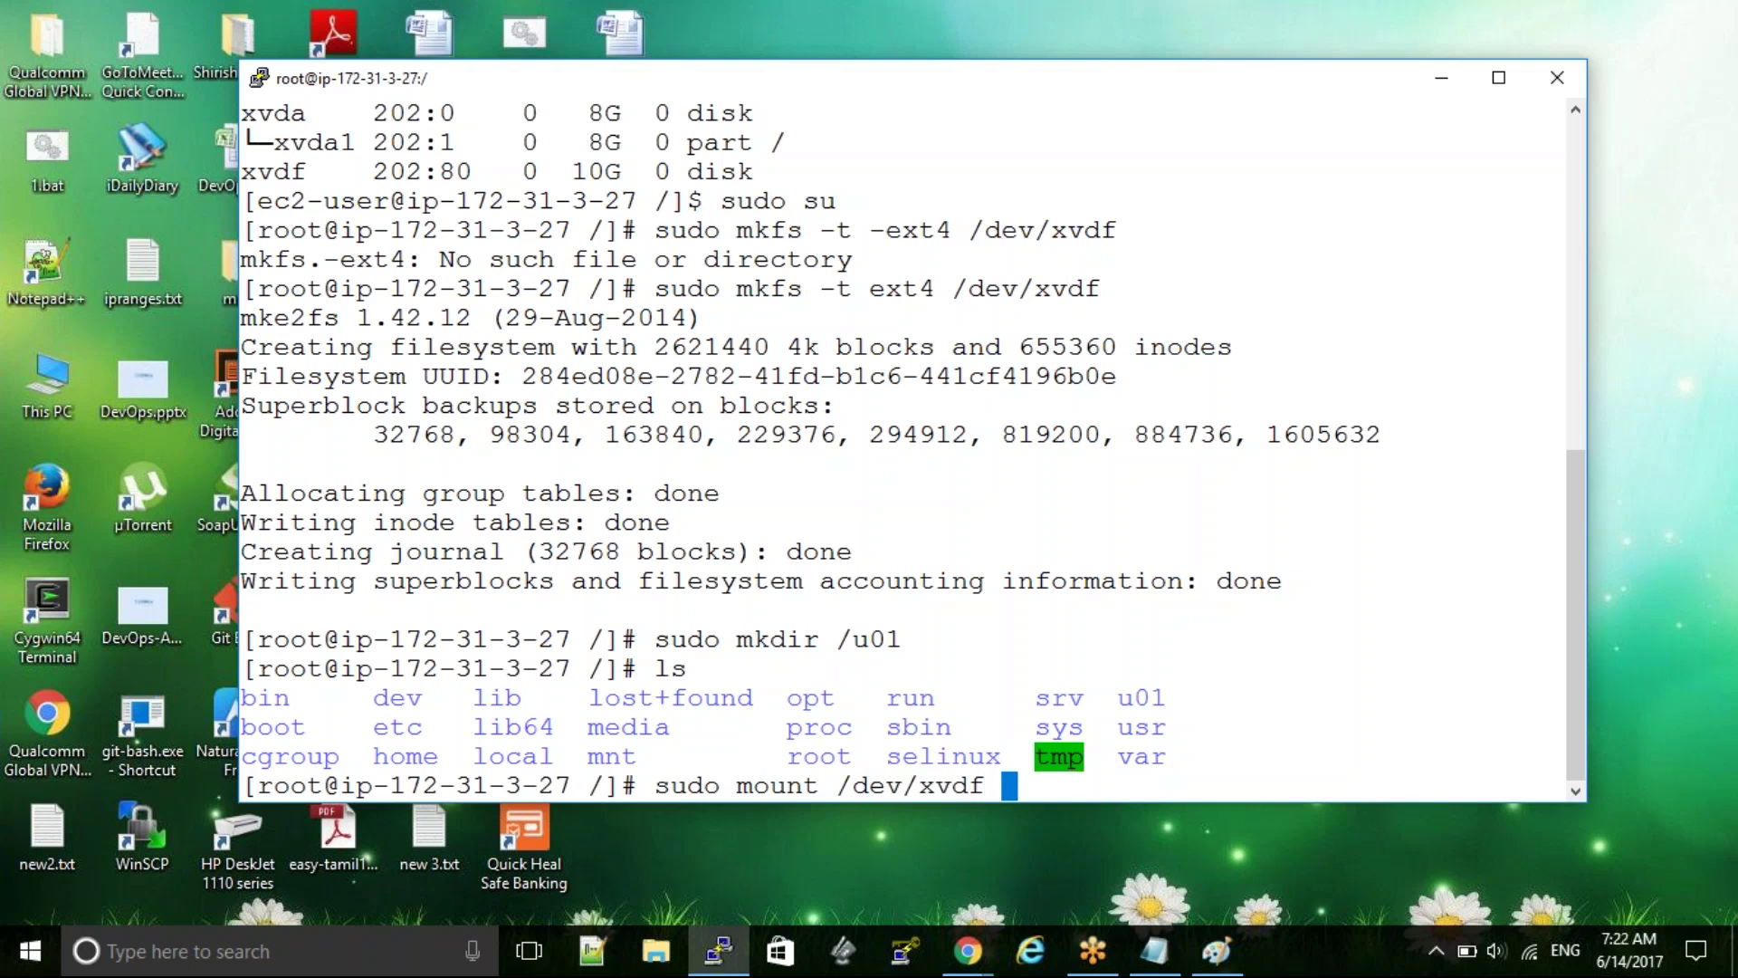
text(/u01)
key(Return)
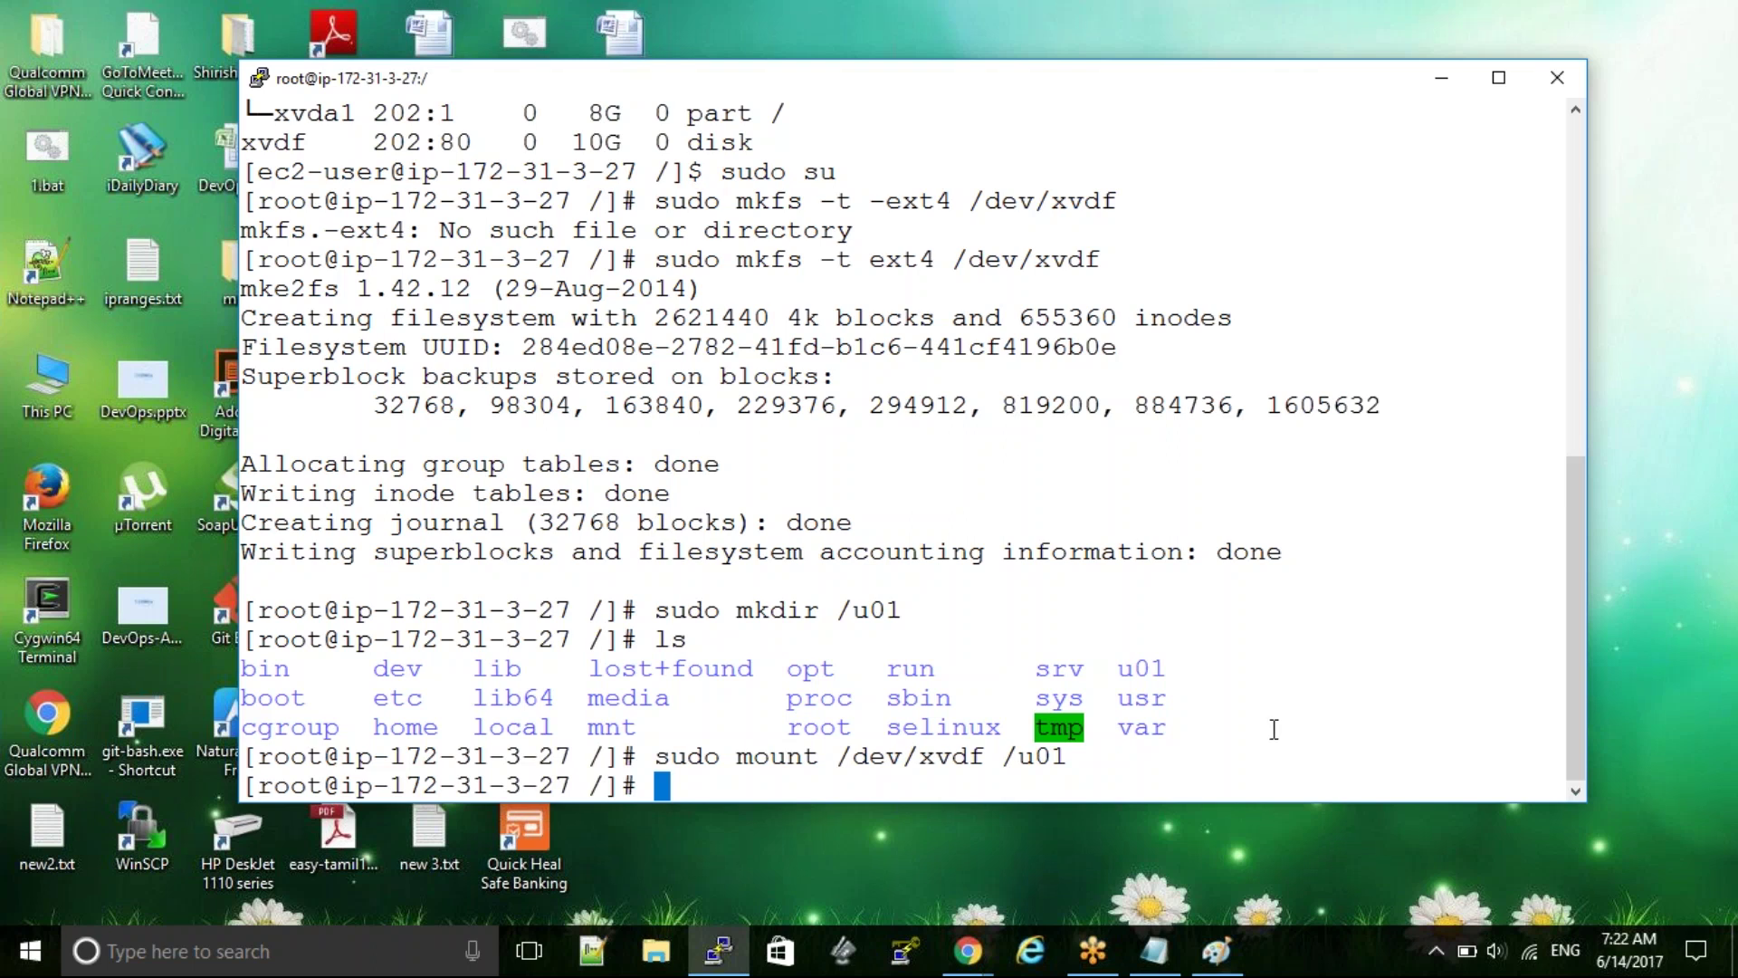
List the block devices with lsblk and highlight the xvdf disk's mount point
text(lsblk)
key(Return)
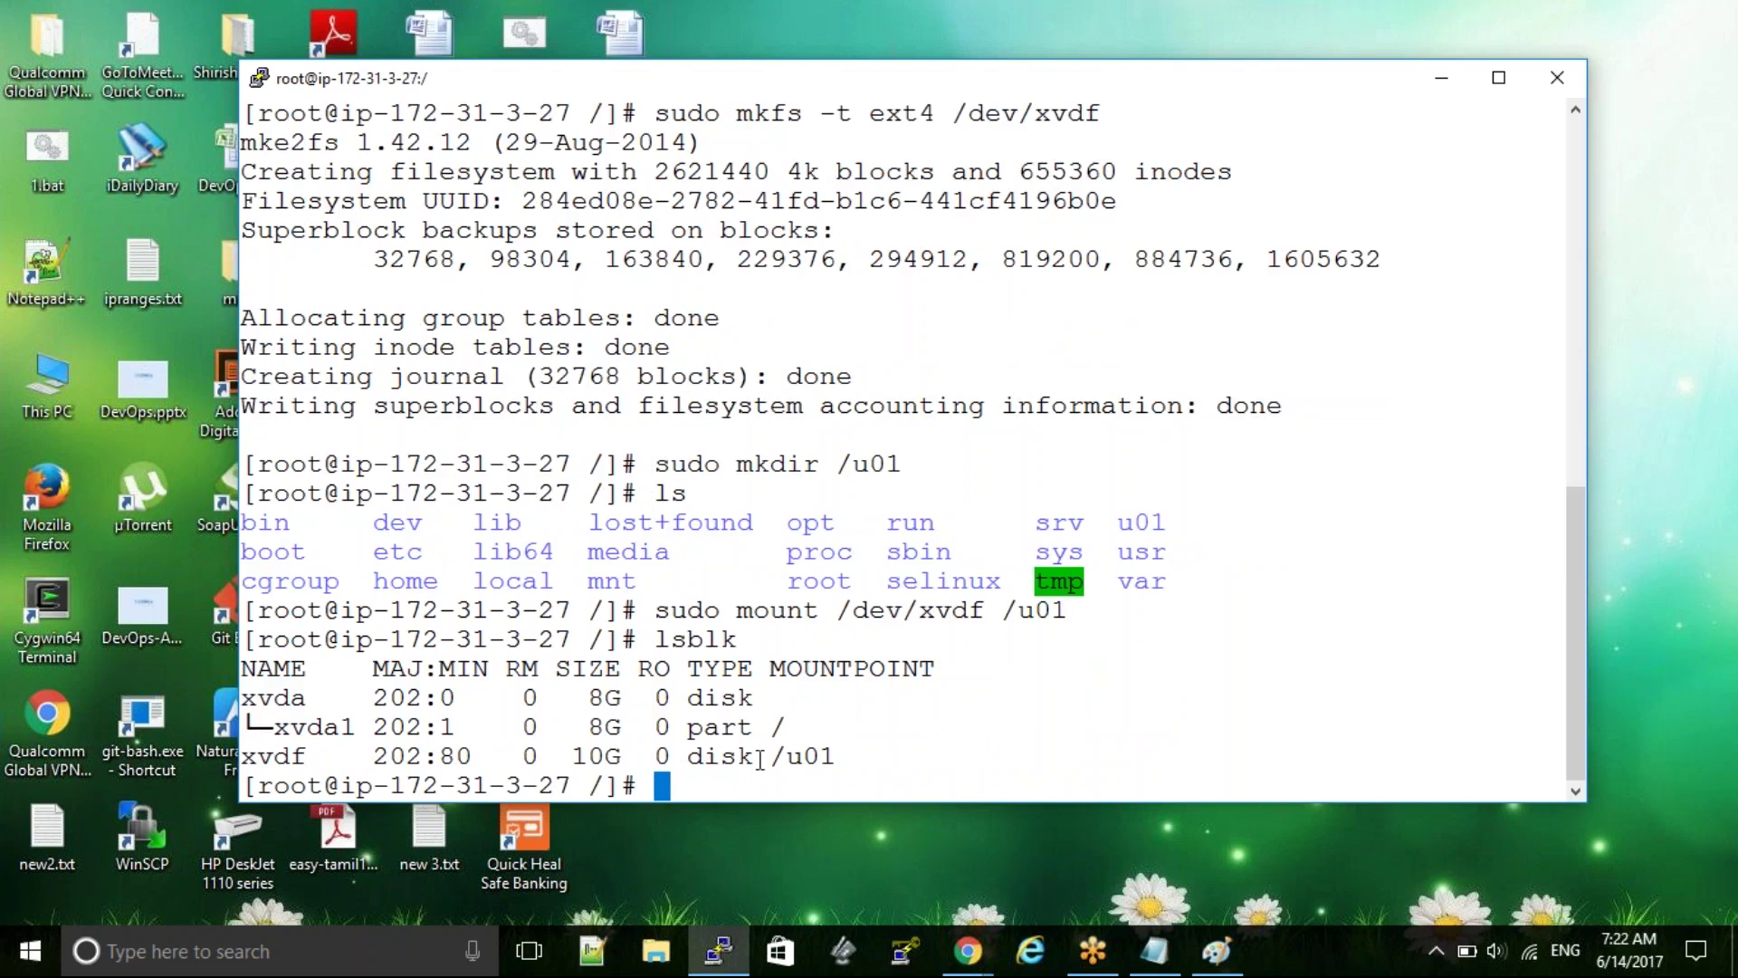
drag(771, 757, 833, 758)
click(865, 758)
double_click(812, 756)
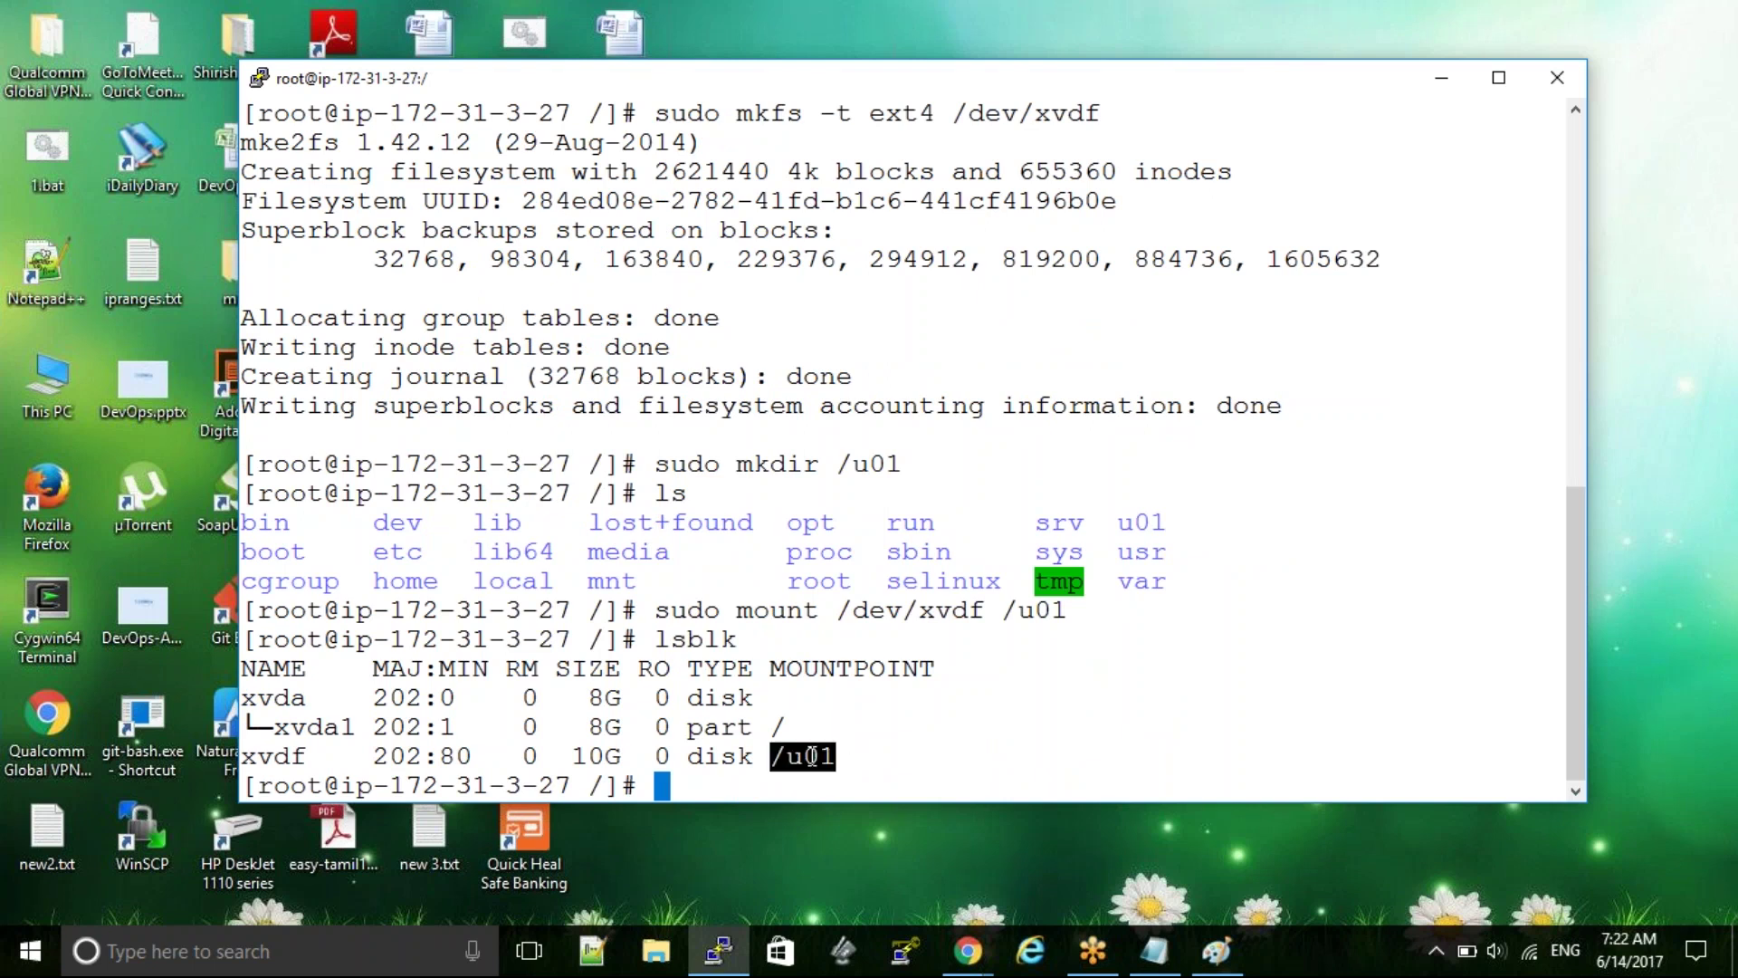
click(940, 751)
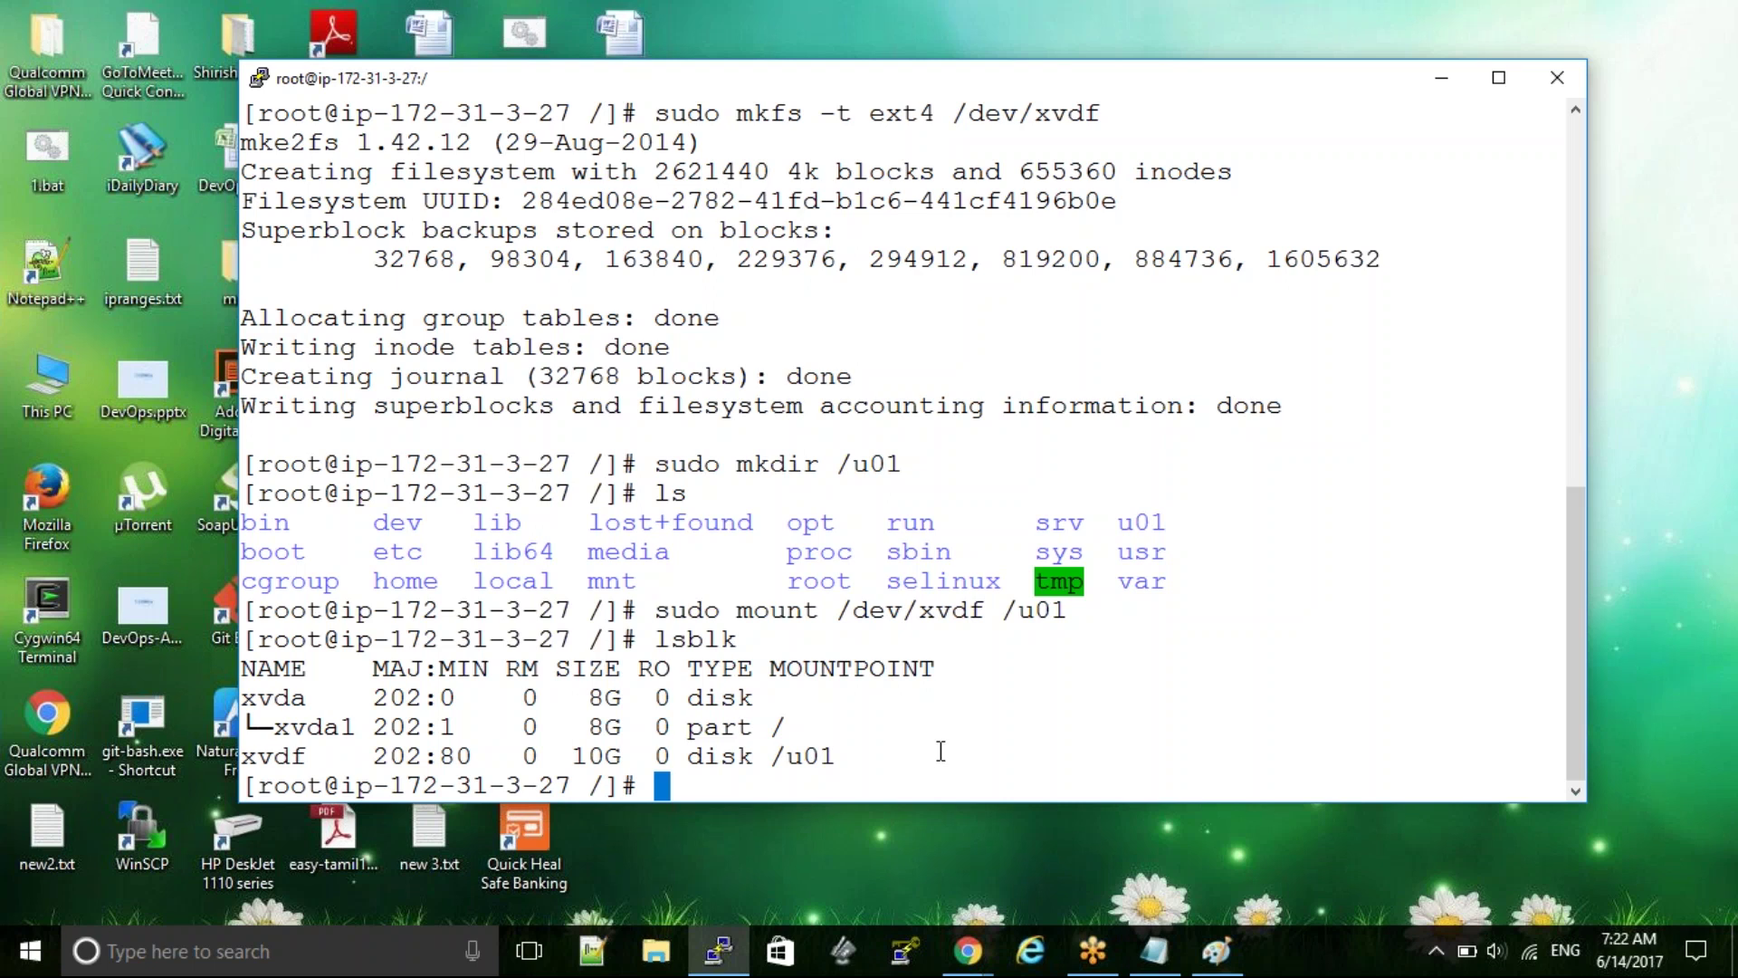
List the root directory again with ls and highlight the etc directory
text(ls)
key(Return)
double_click(393, 729)
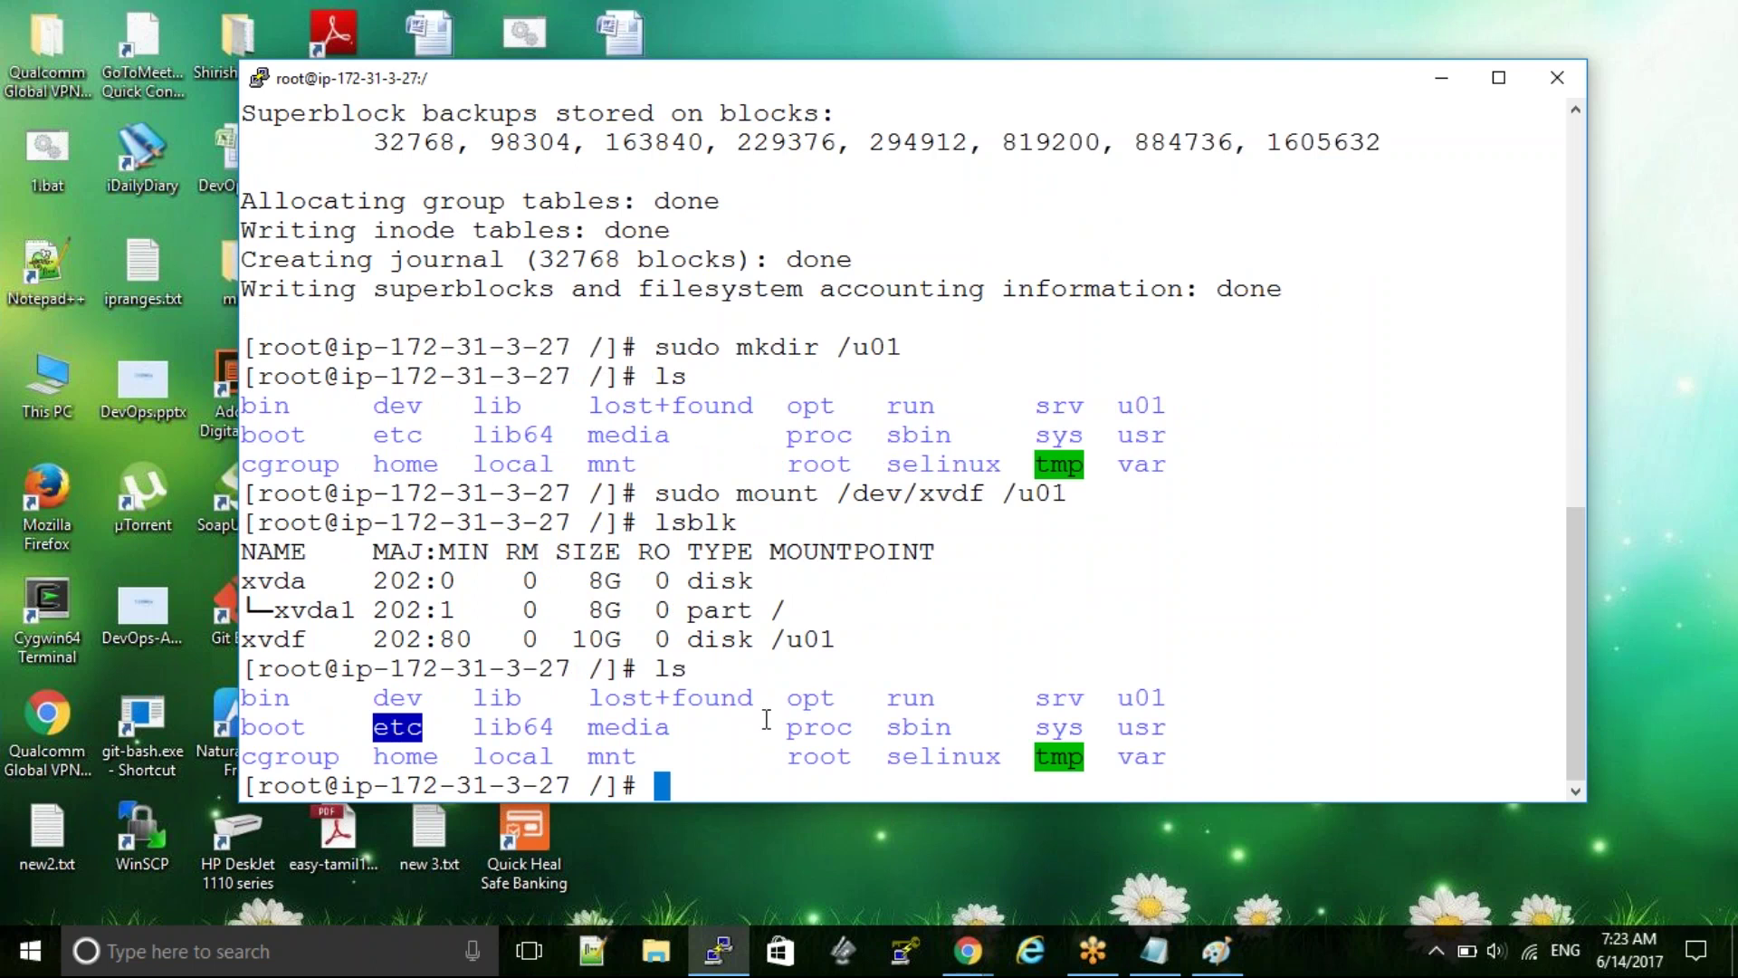
Change into the etc directory with cd and list its contents with ls
text(cd ete)
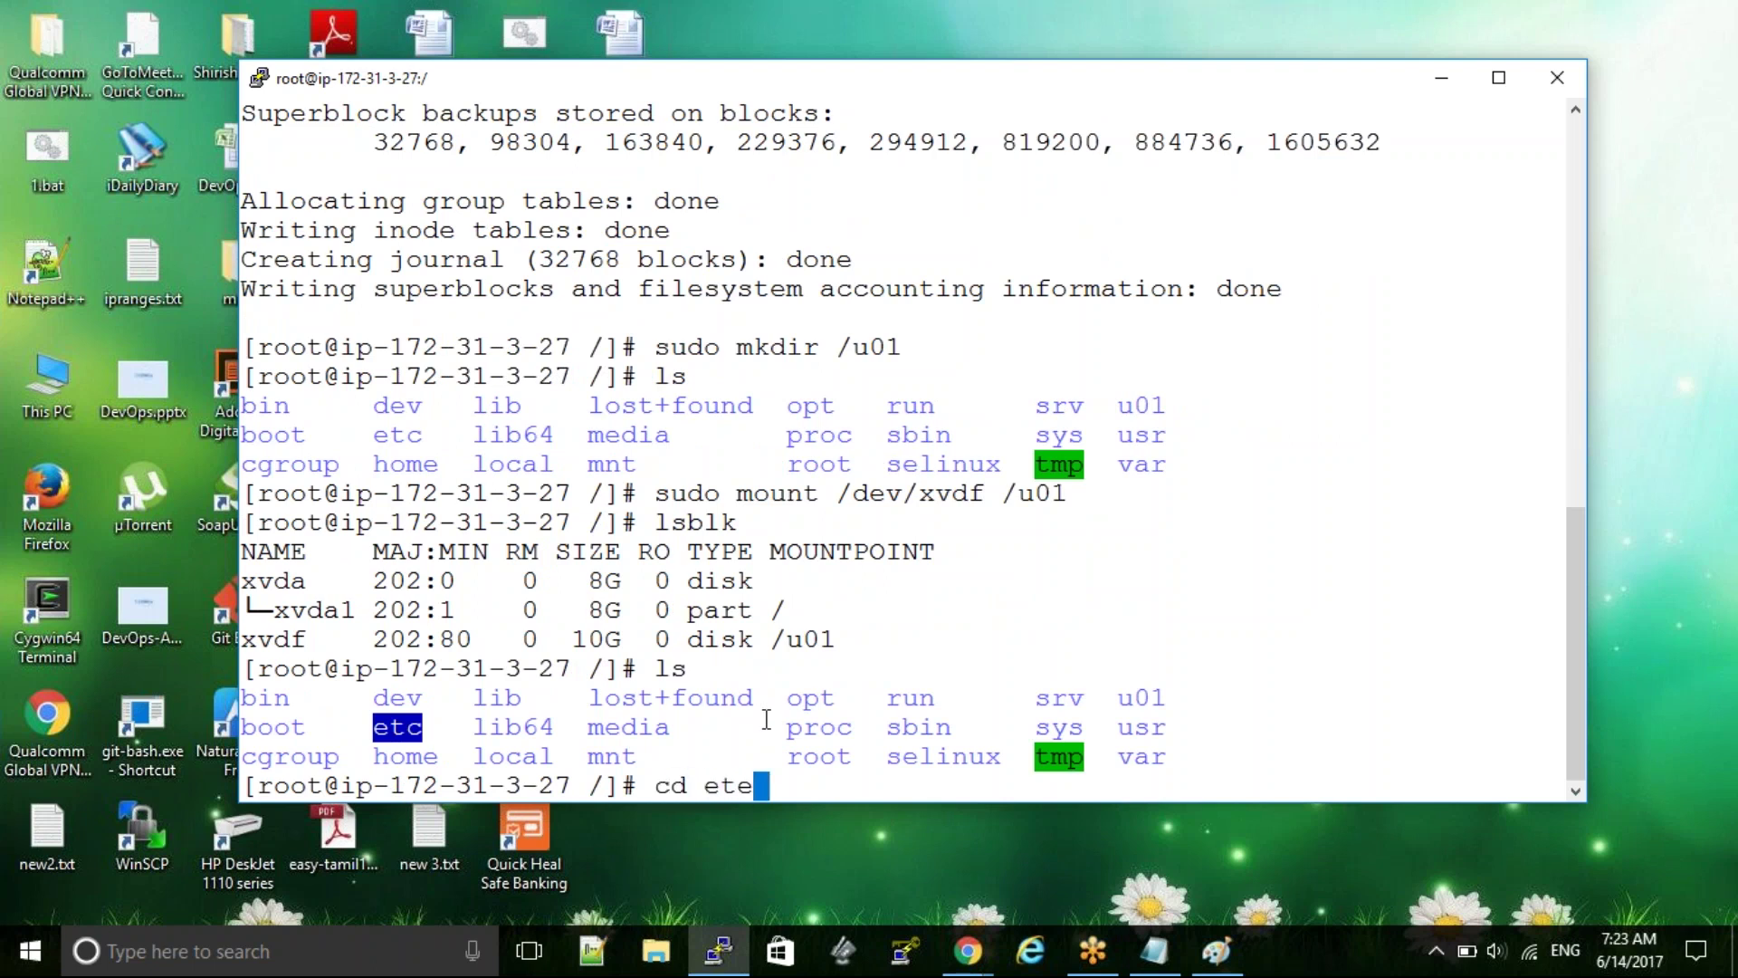
key(BackSpace)
key(Tab)
key(Return)
text(ls)
key(Return)
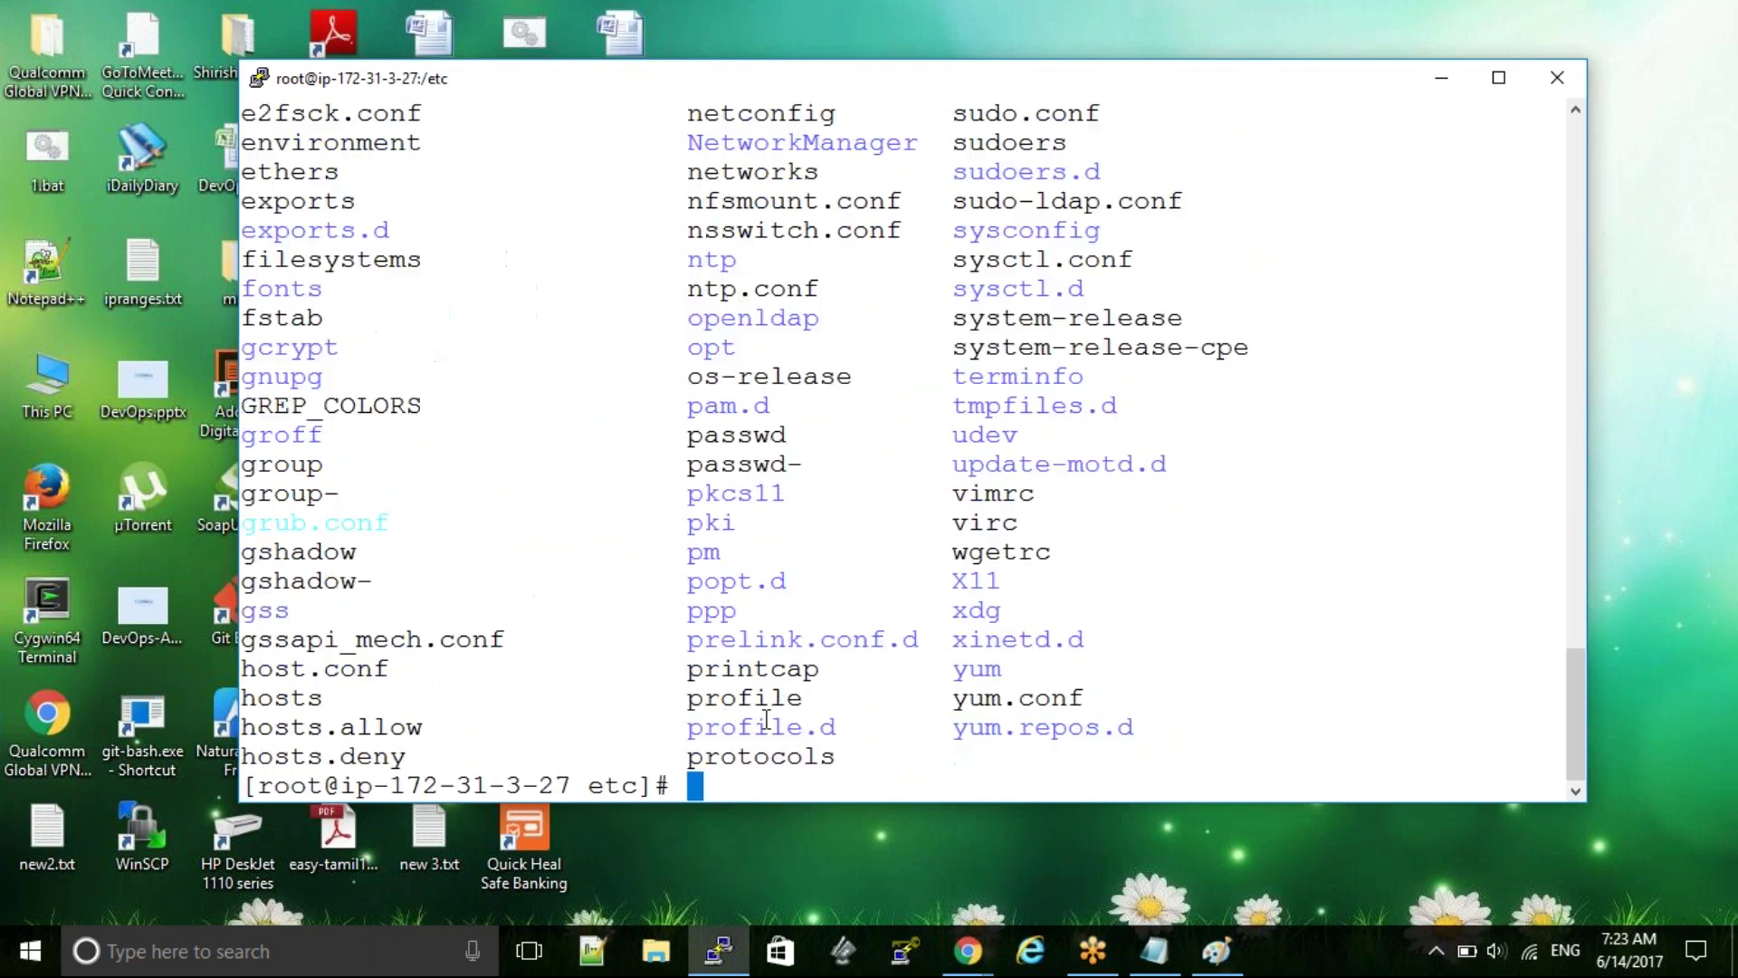
Highlight the fstab file name in the etc directory listing
double_click(269, 321)
click(452, 358)
double_click(284, 320)
double_click(281, 289)
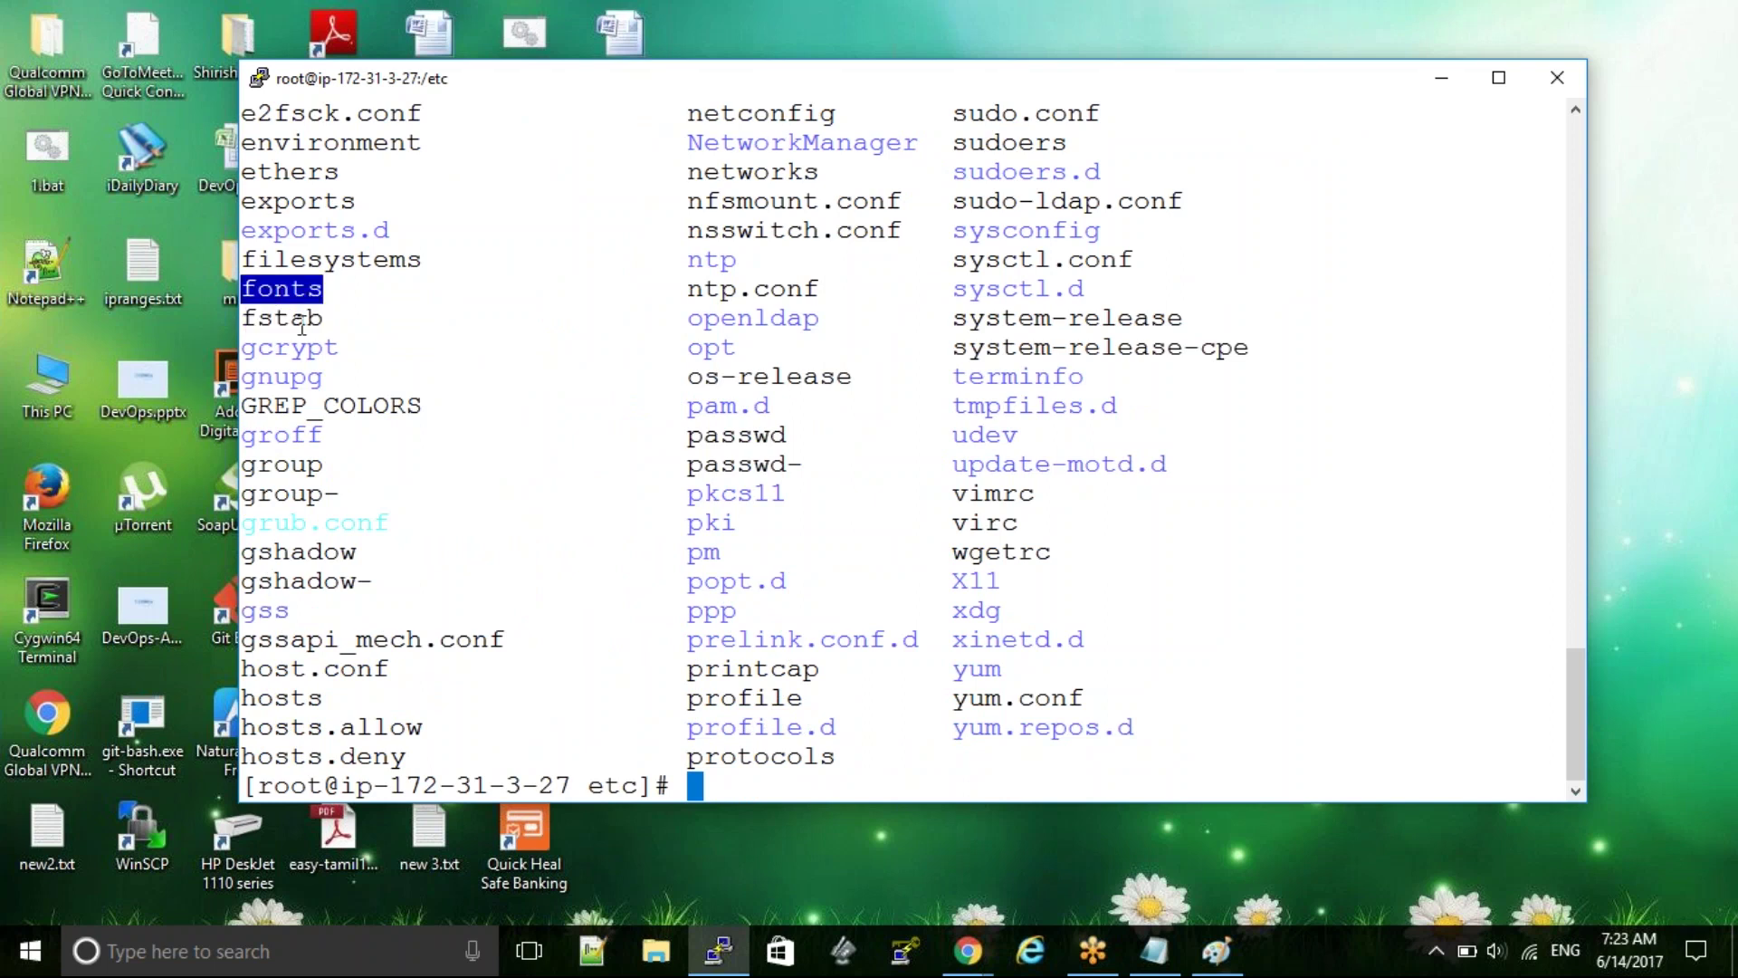
click(299, 317)
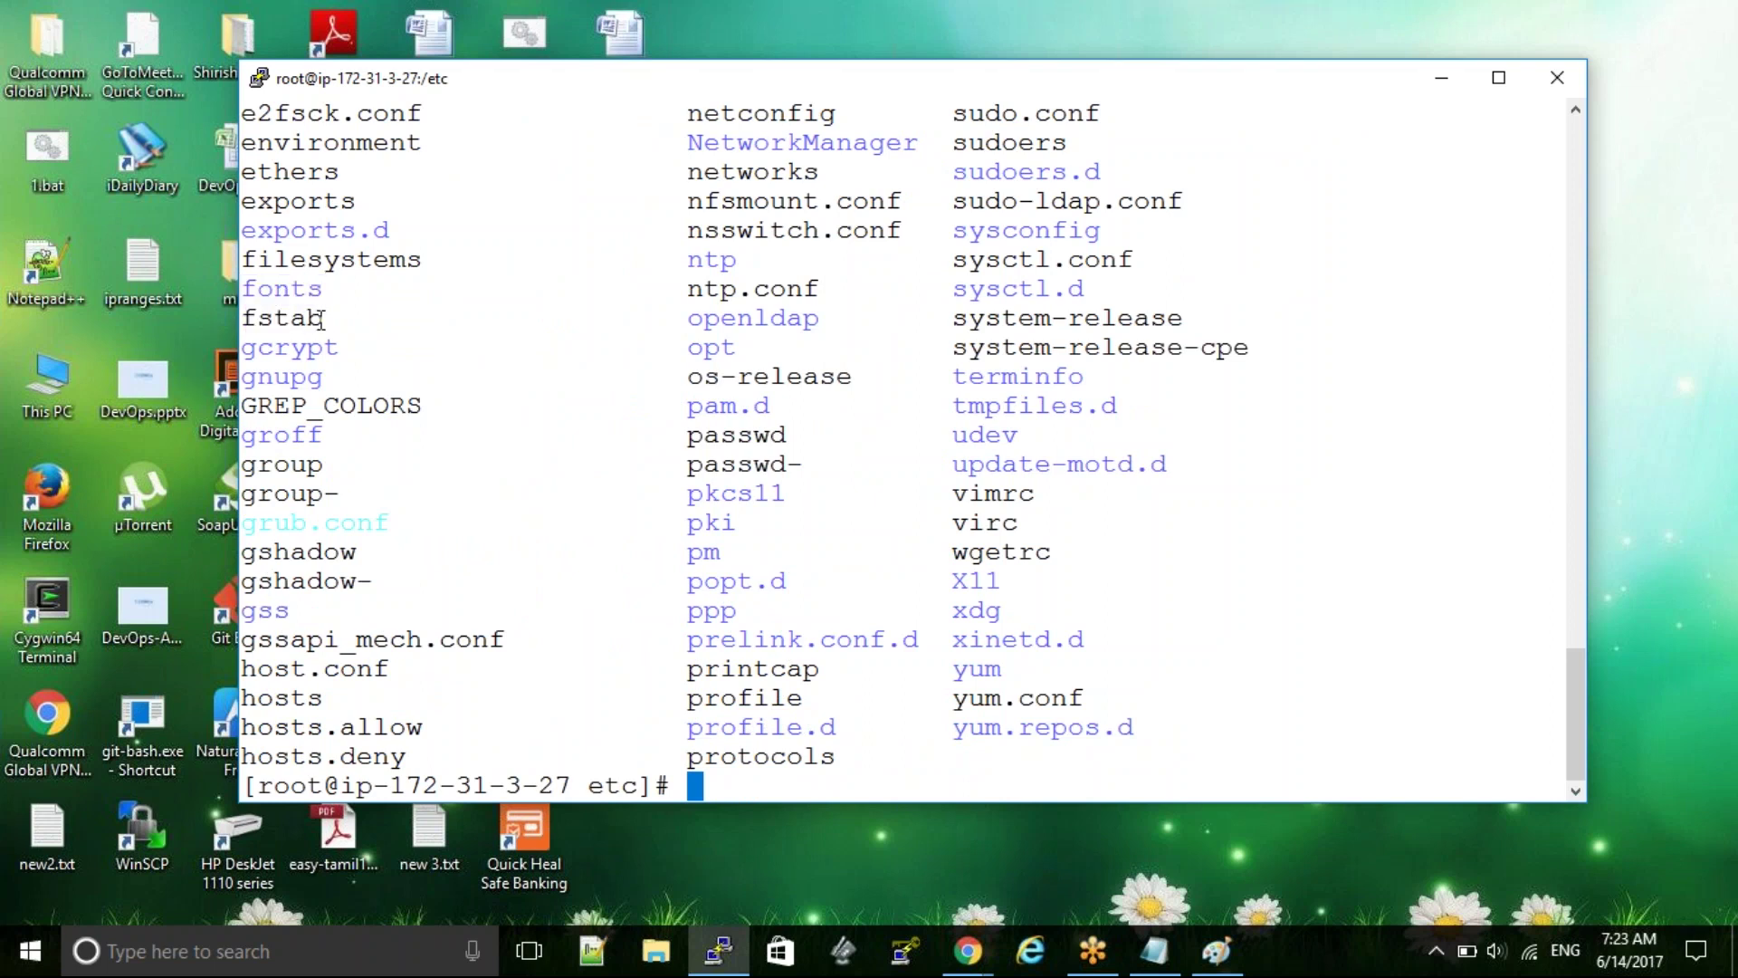
double_click(296, 319)
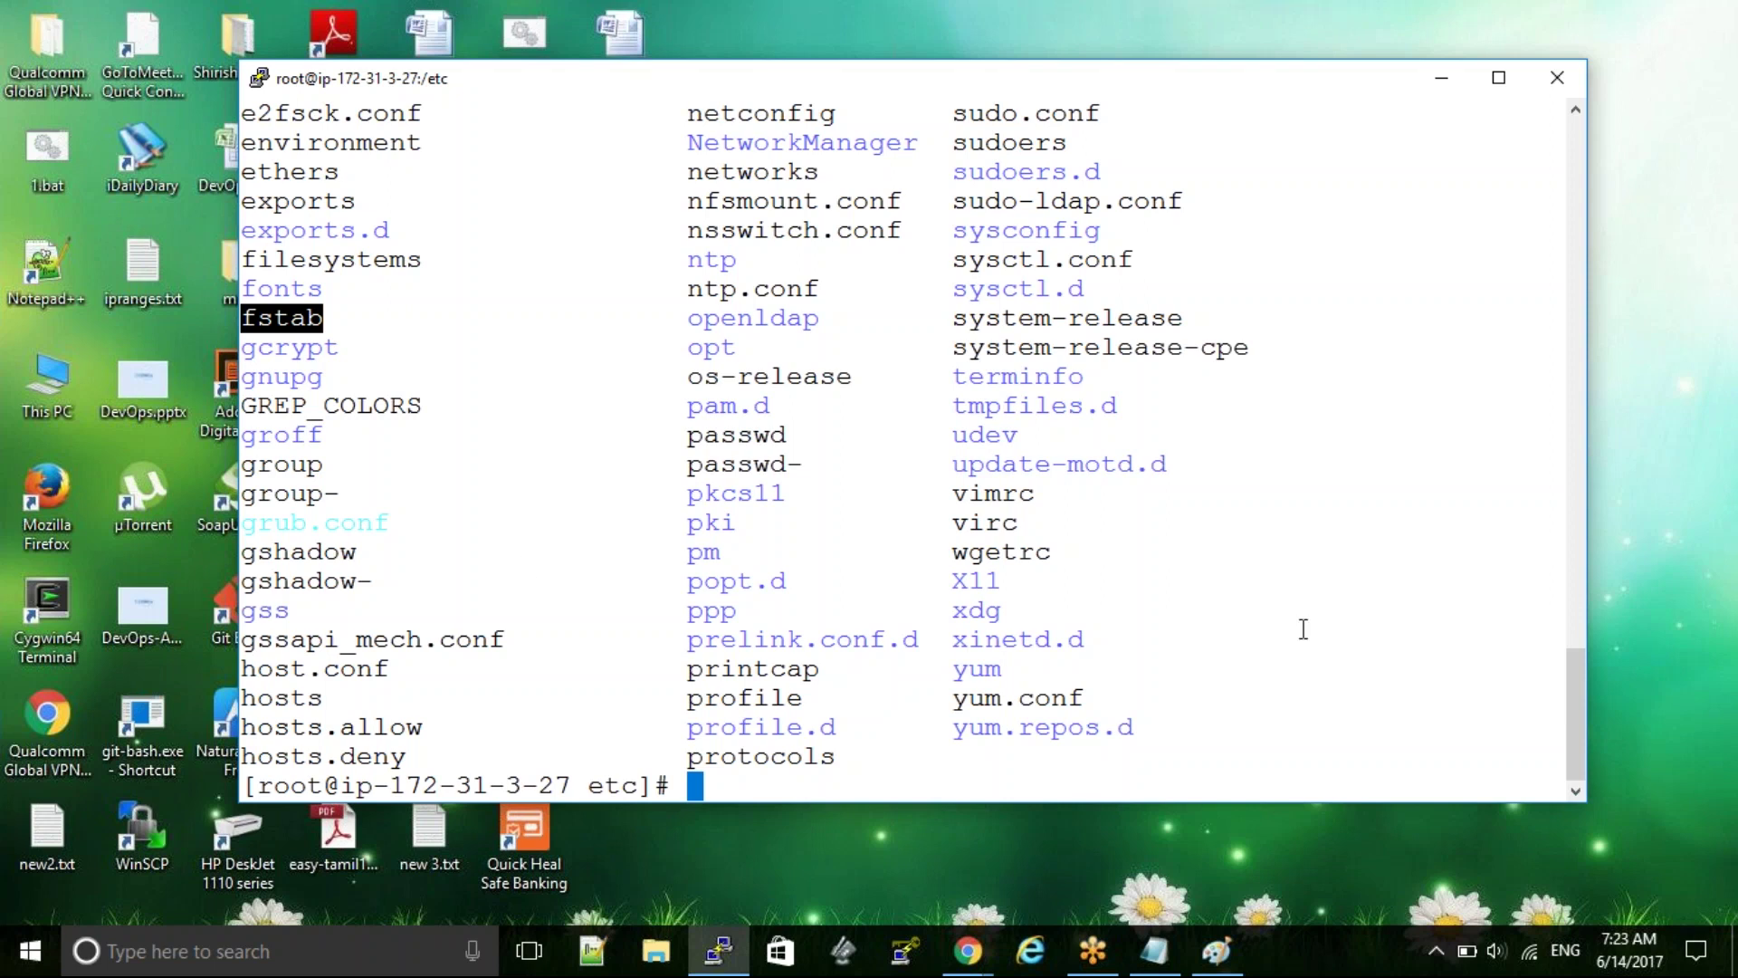
Back up the fstab file with sudo cp /etc/fstab /etc/fstab.orig
text(sudo )
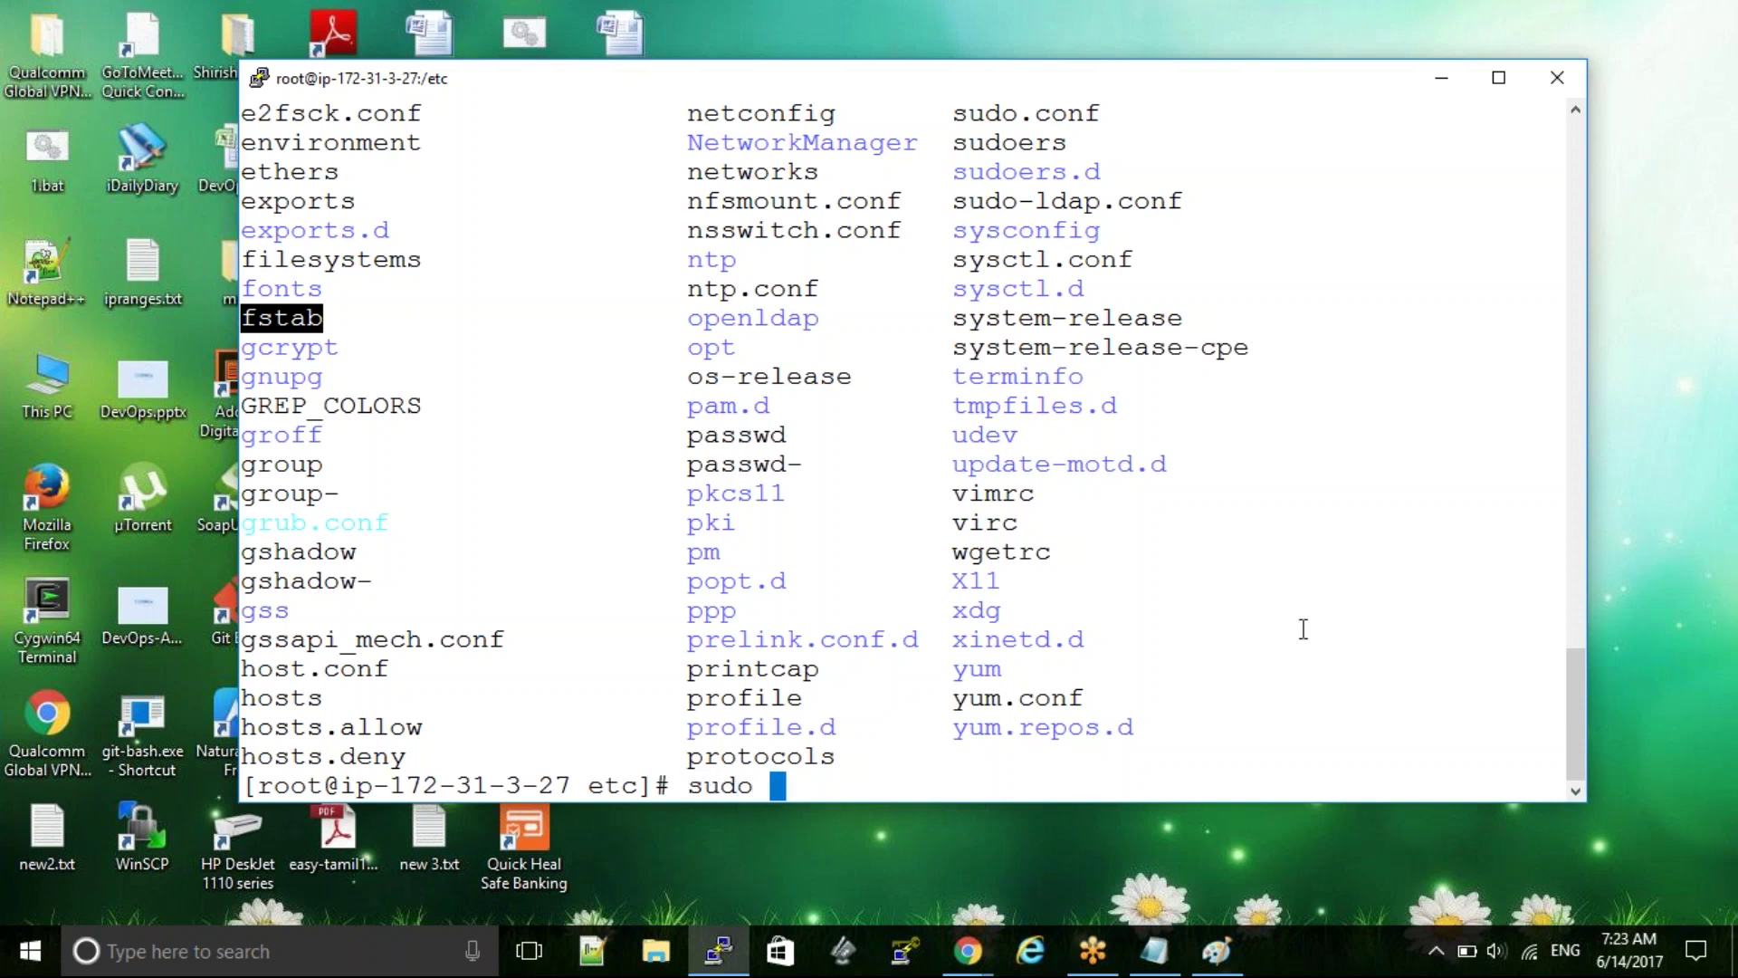
text(cp /et)
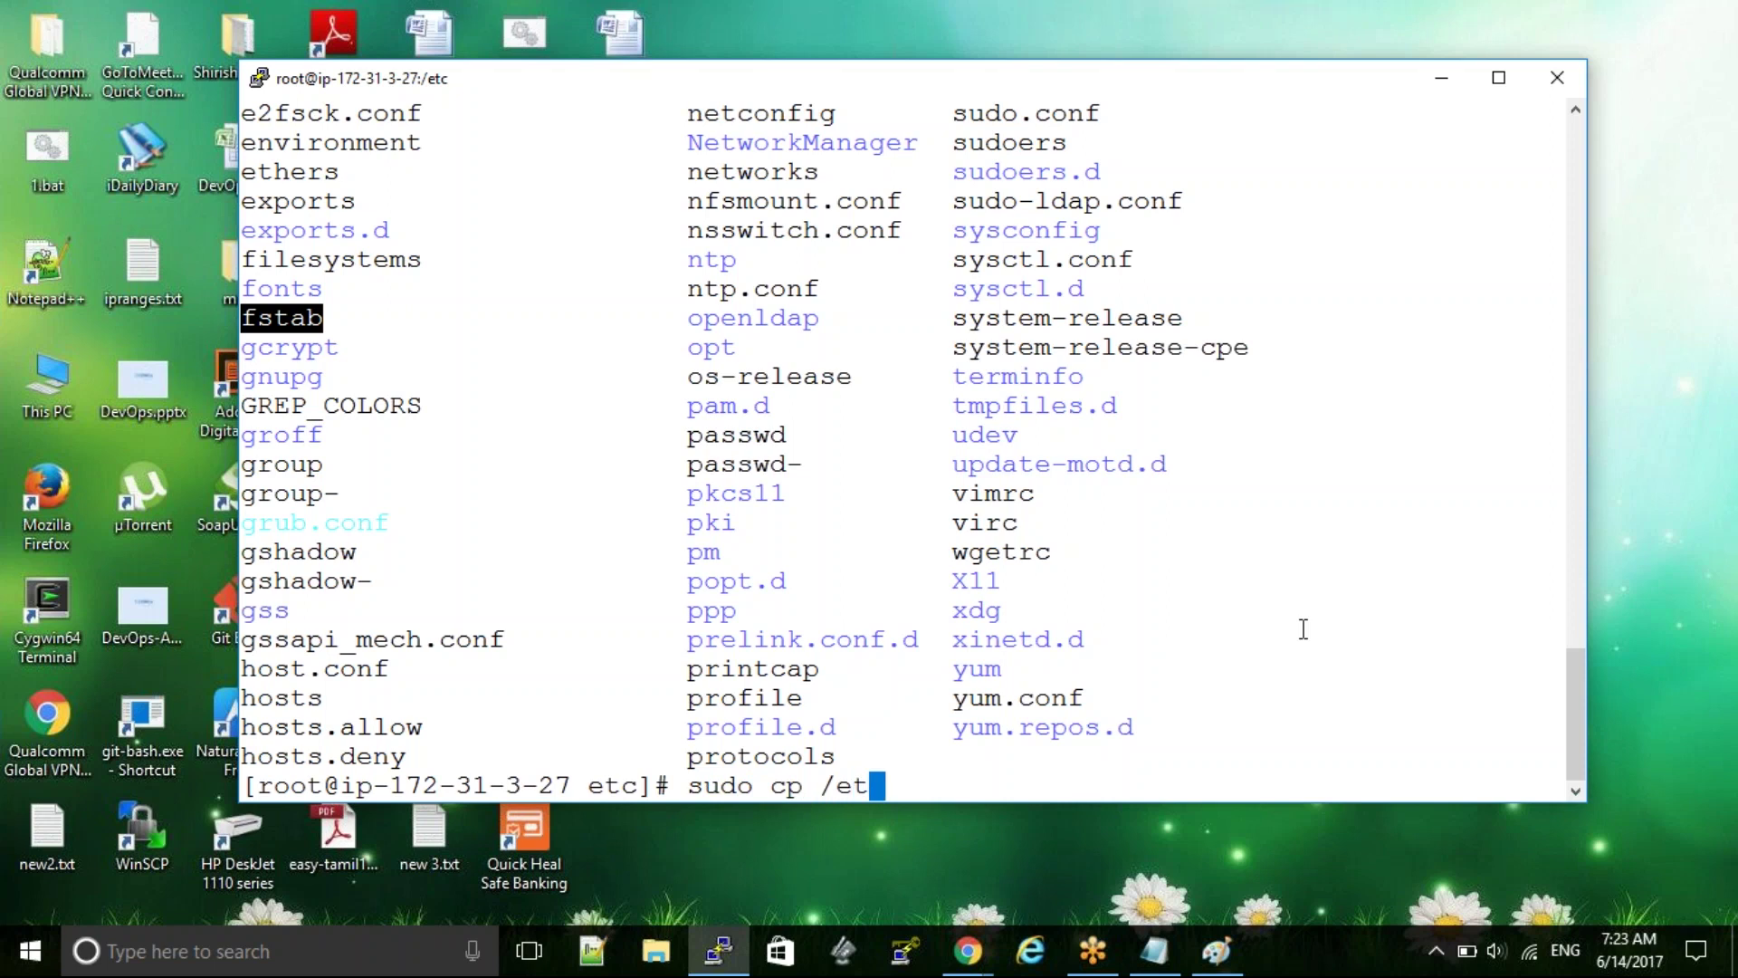
text(c/fstab )
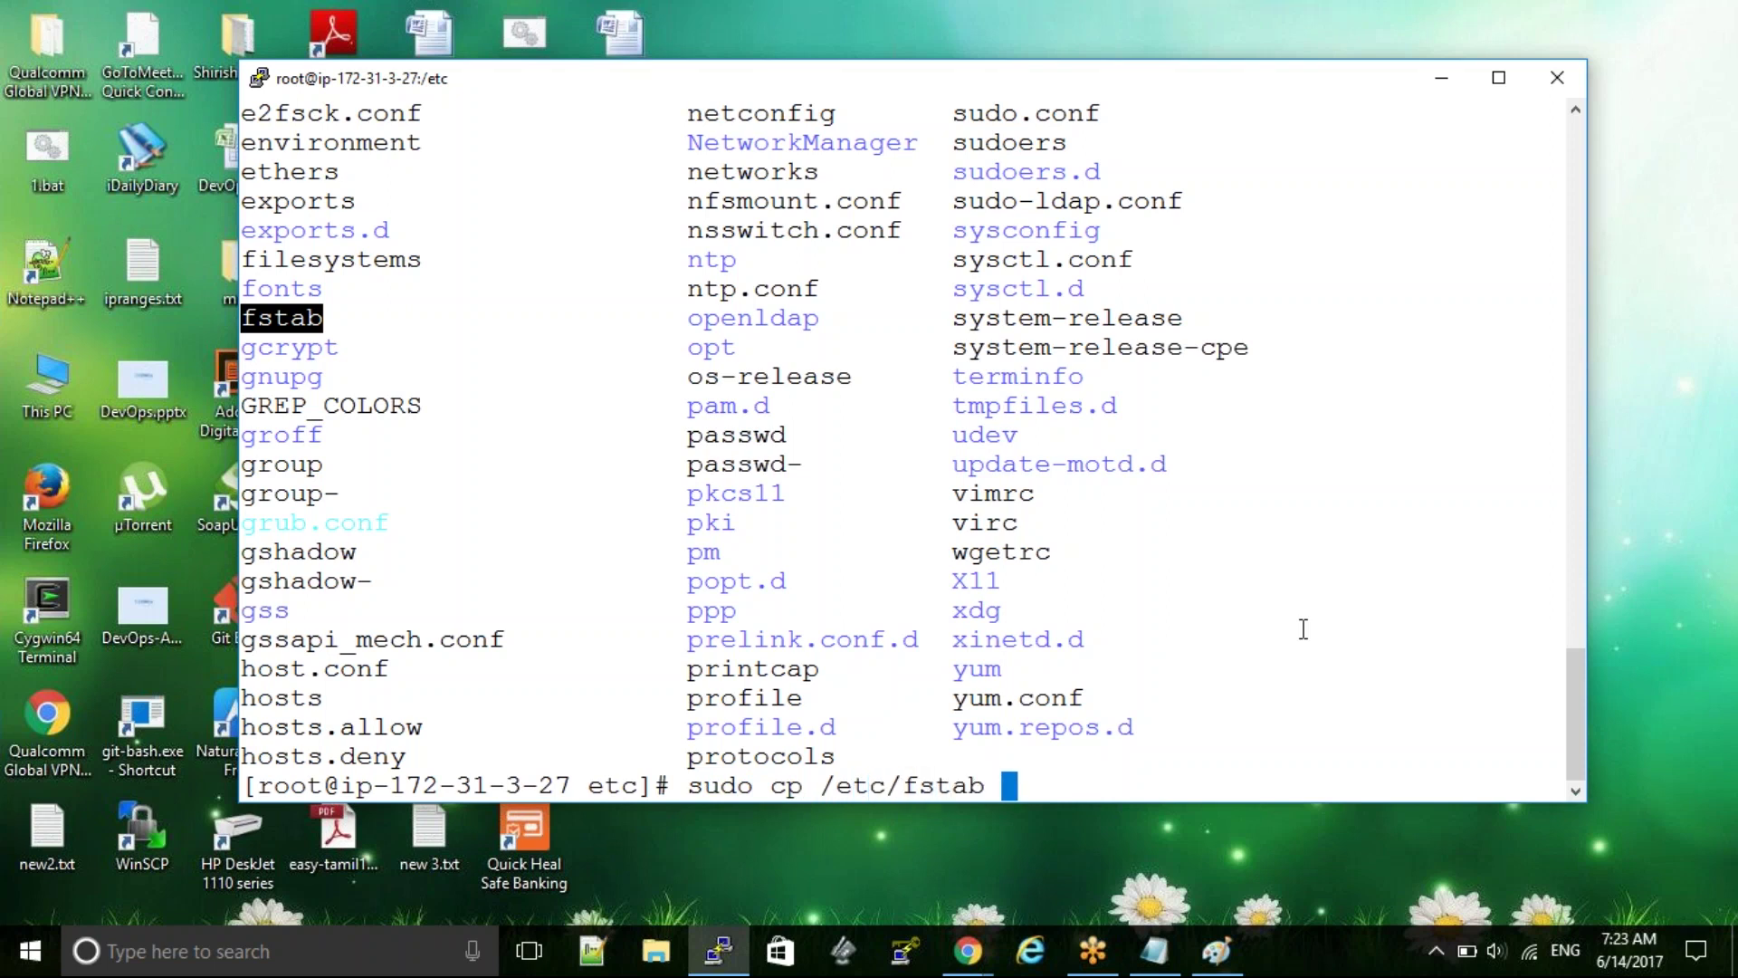
text(/etc/)
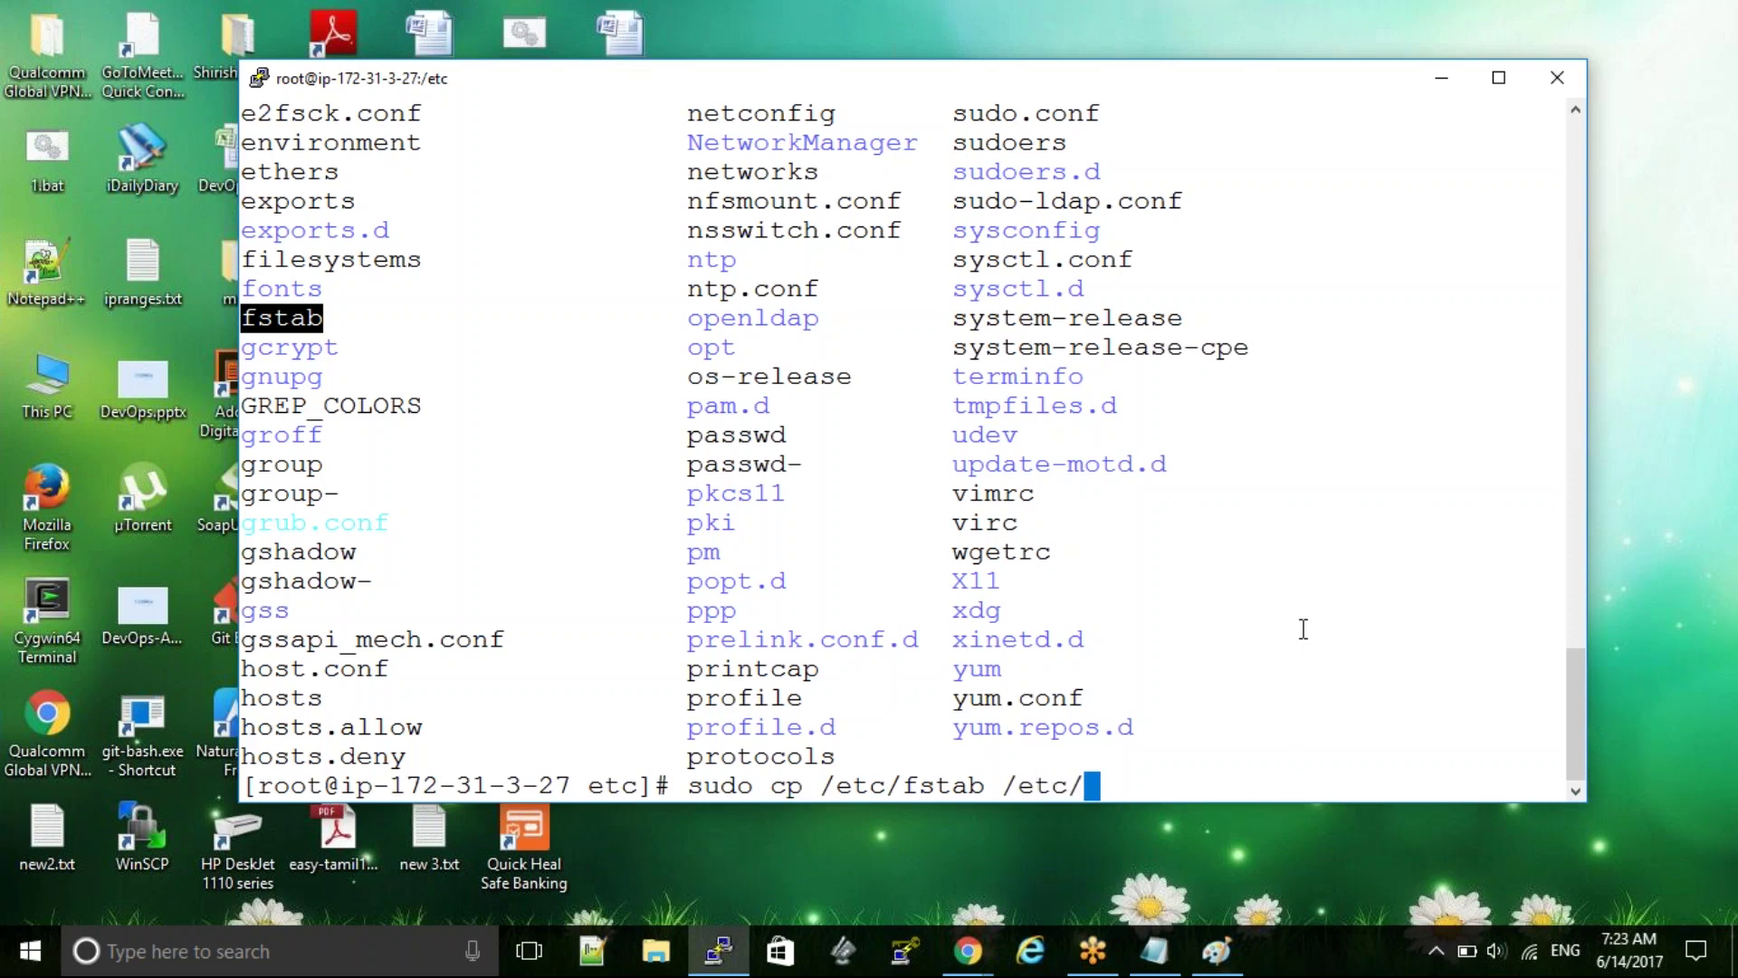
text(fs)
key(Tab)
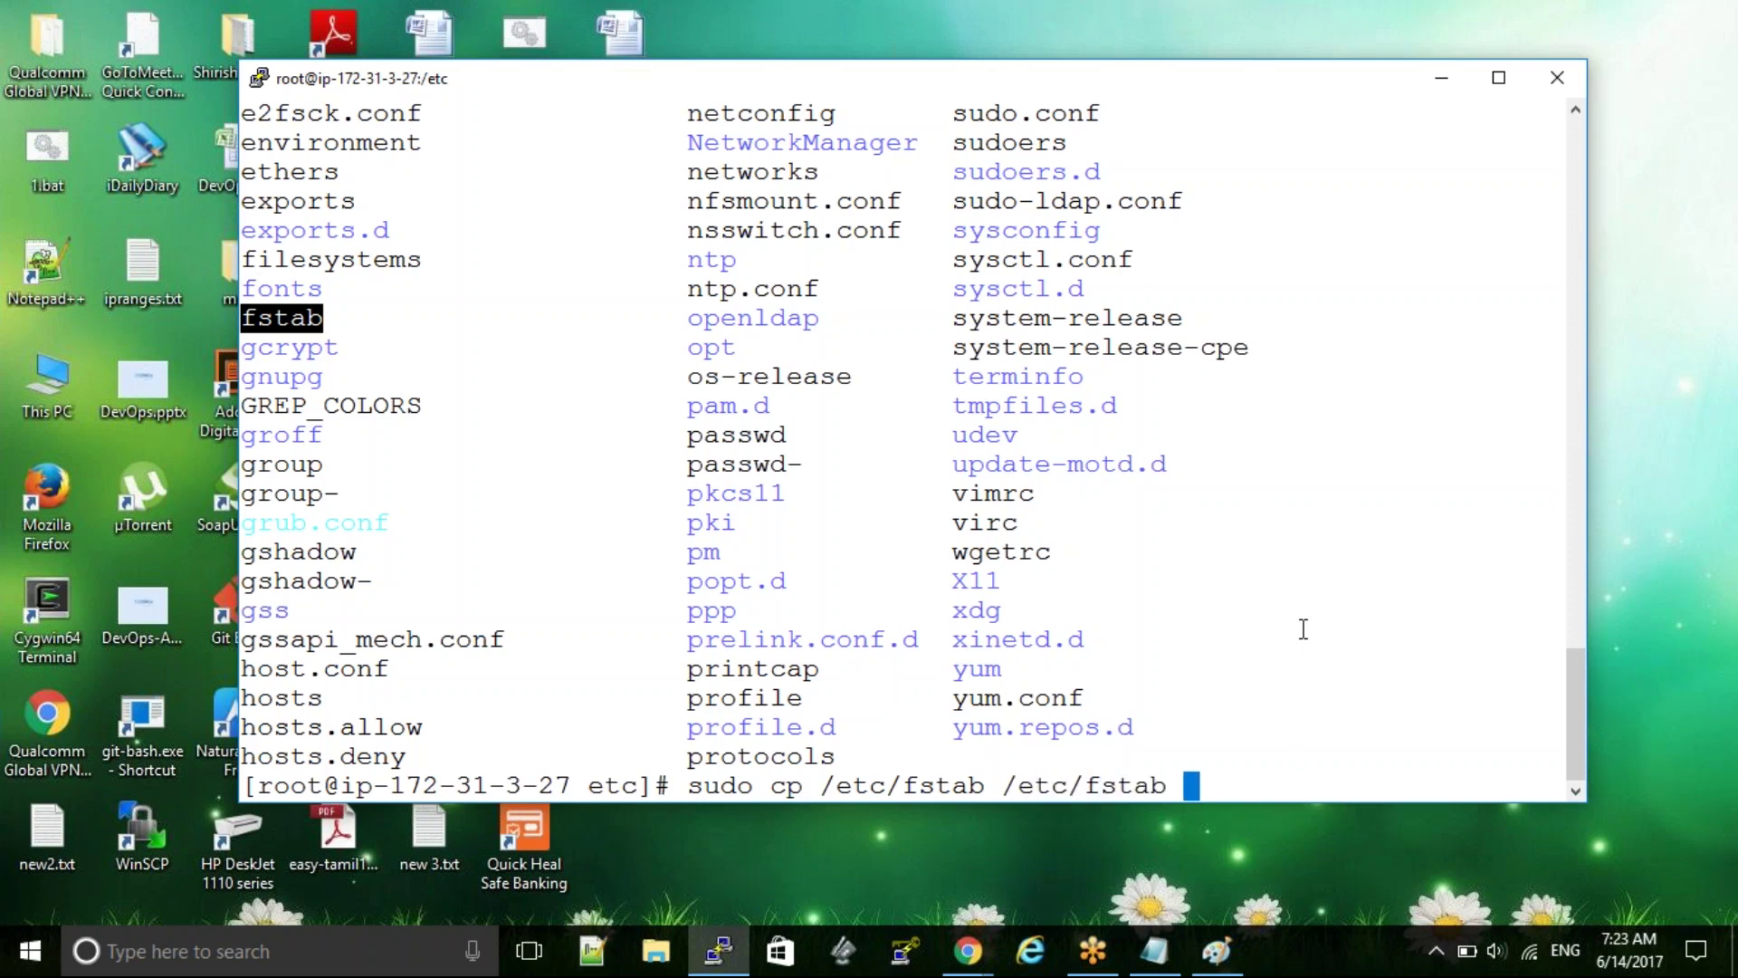
key(BackSpace)
text(.orig)
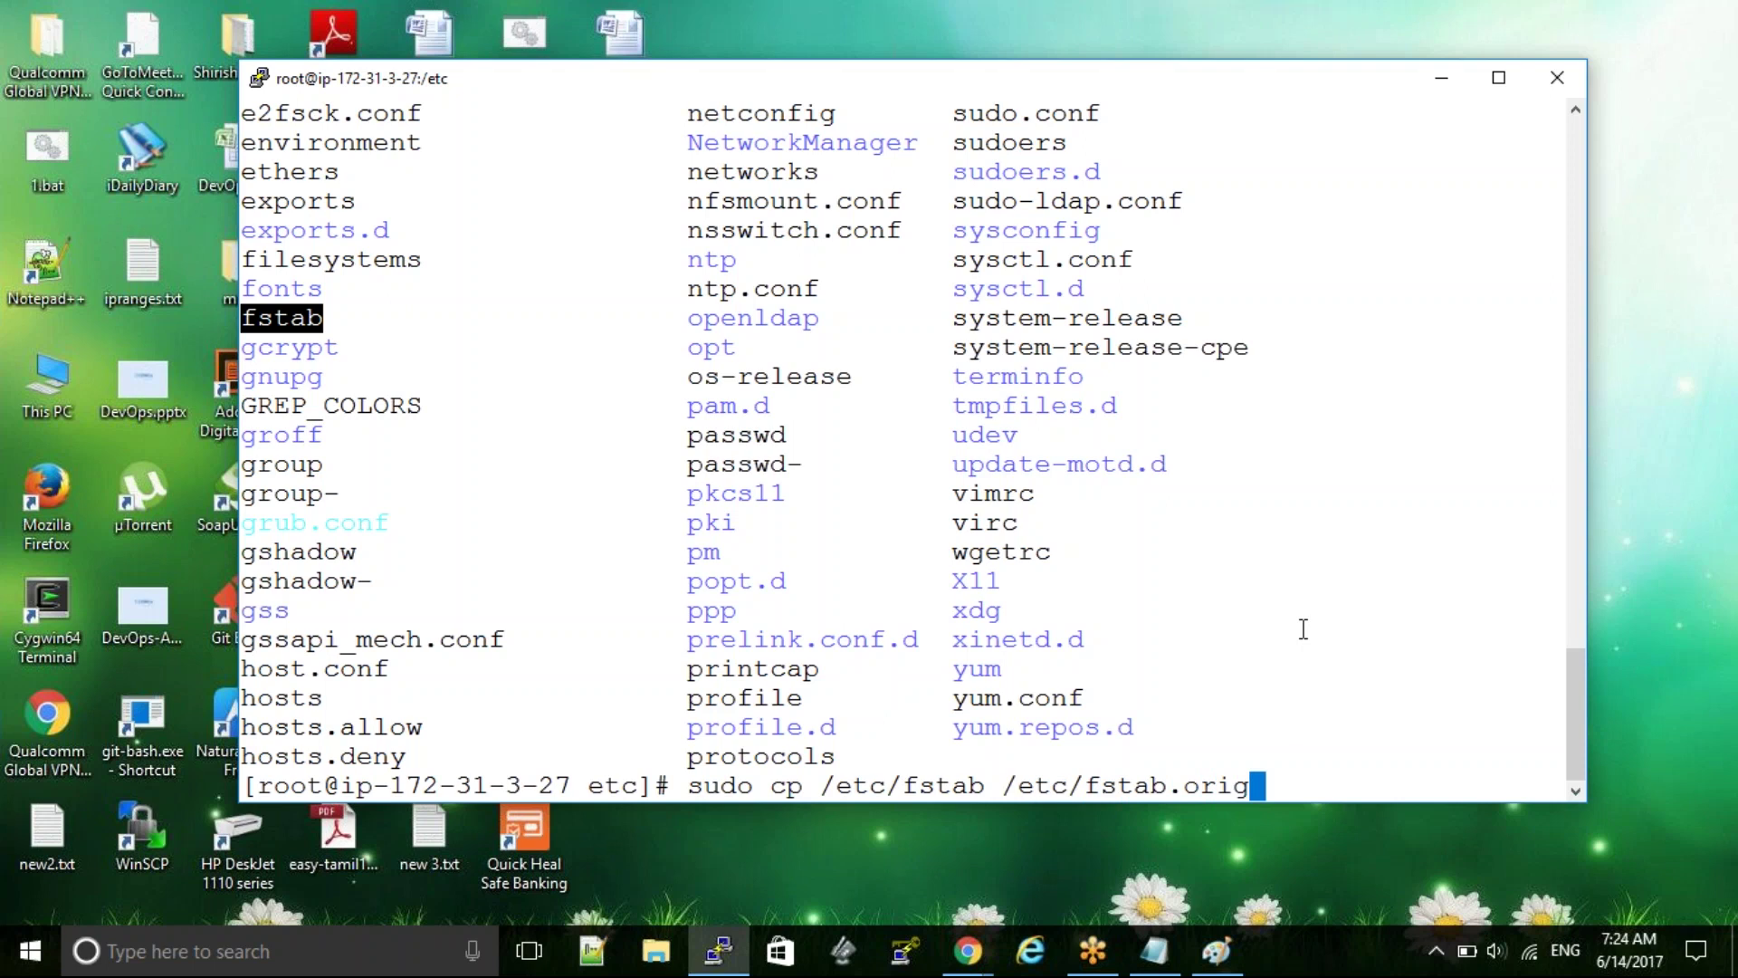
key(Return)
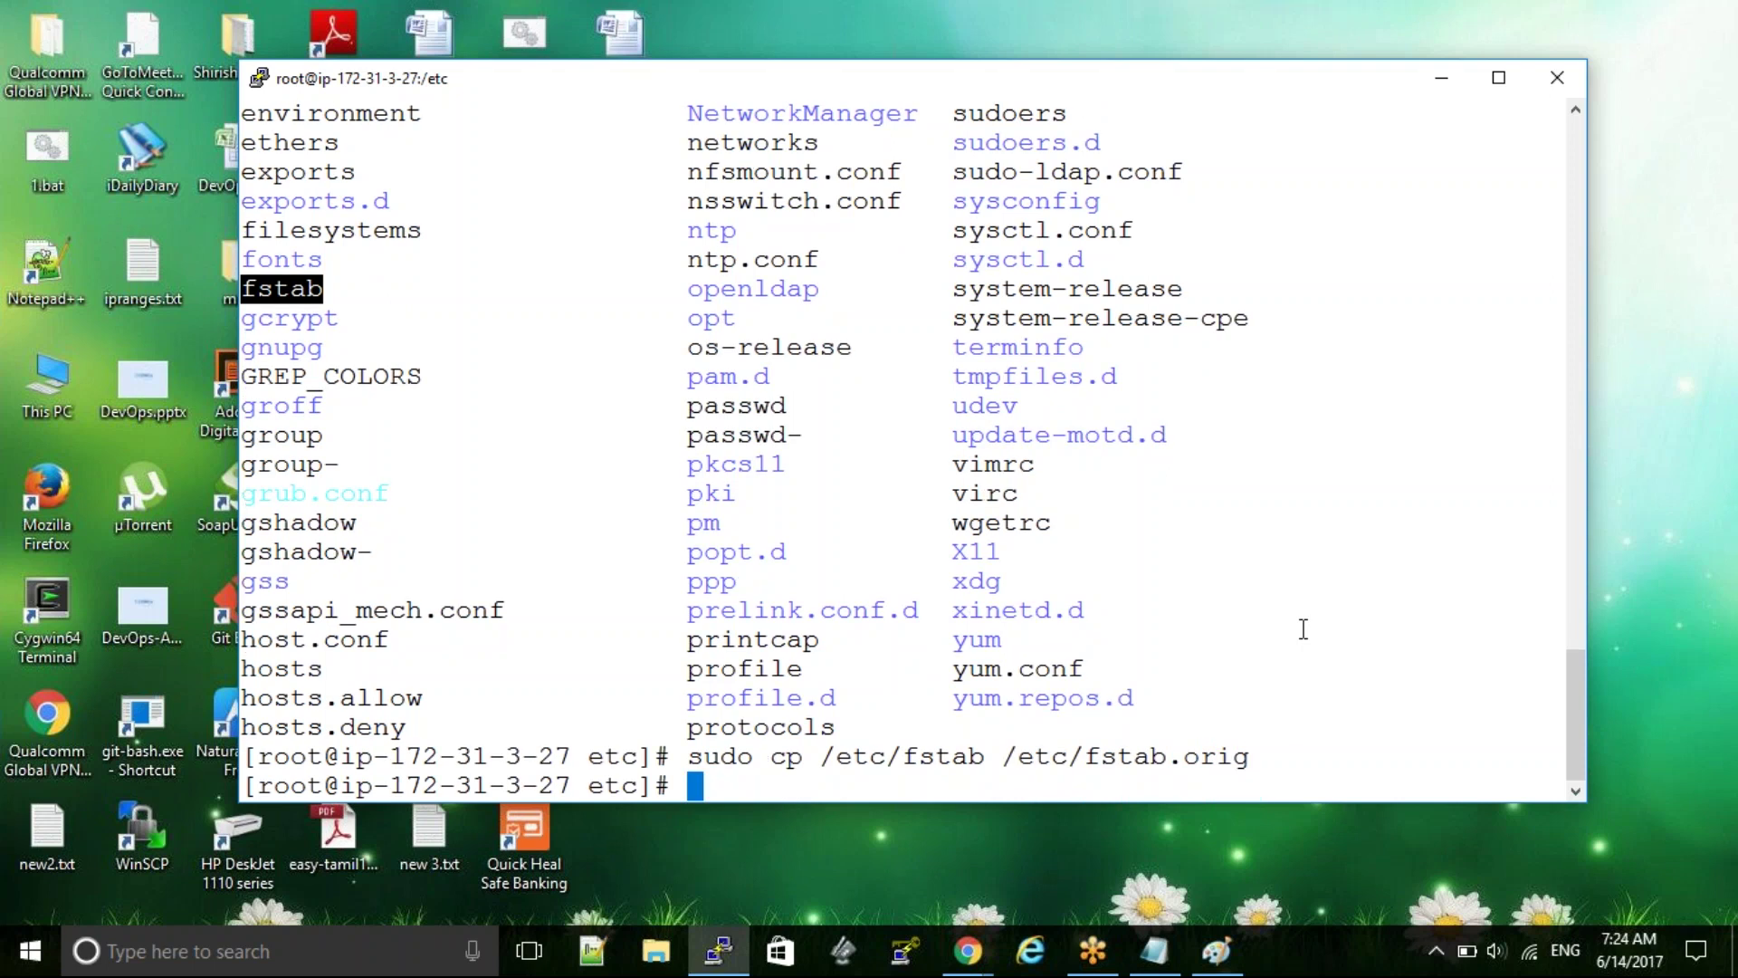
List the etc directory again with ls and highlight the fstab and fstab.orig entries for comparison
text(ls)
key(Return)
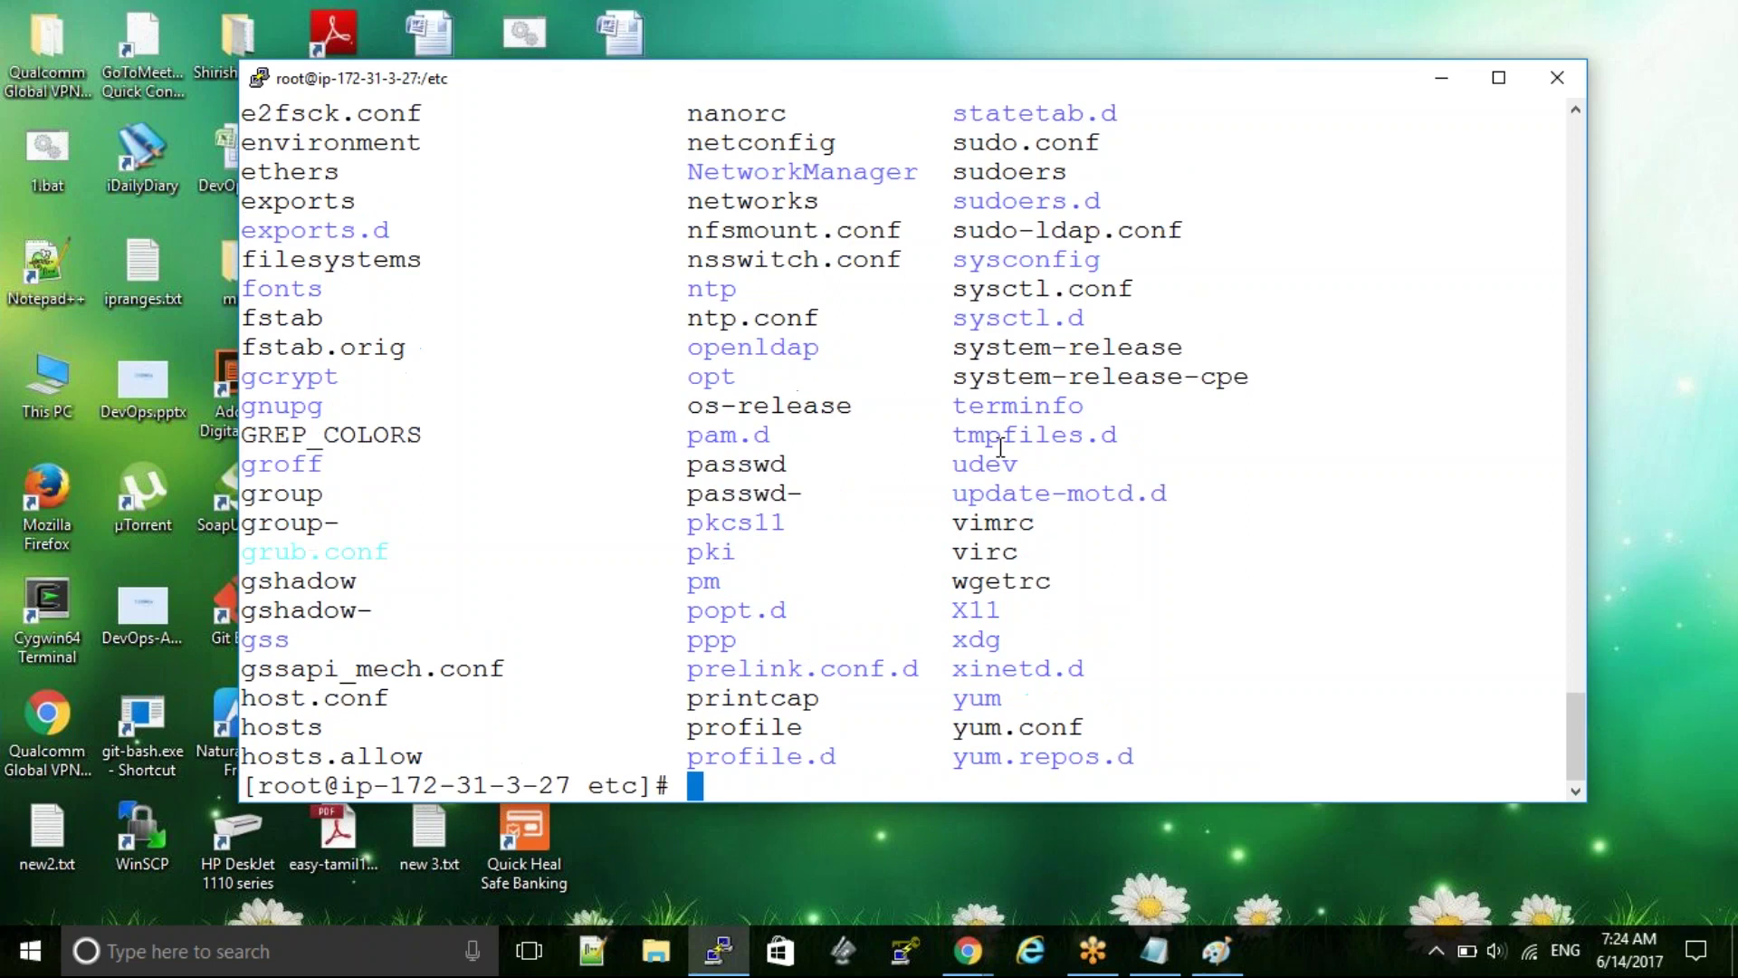
double_click(309, 339)
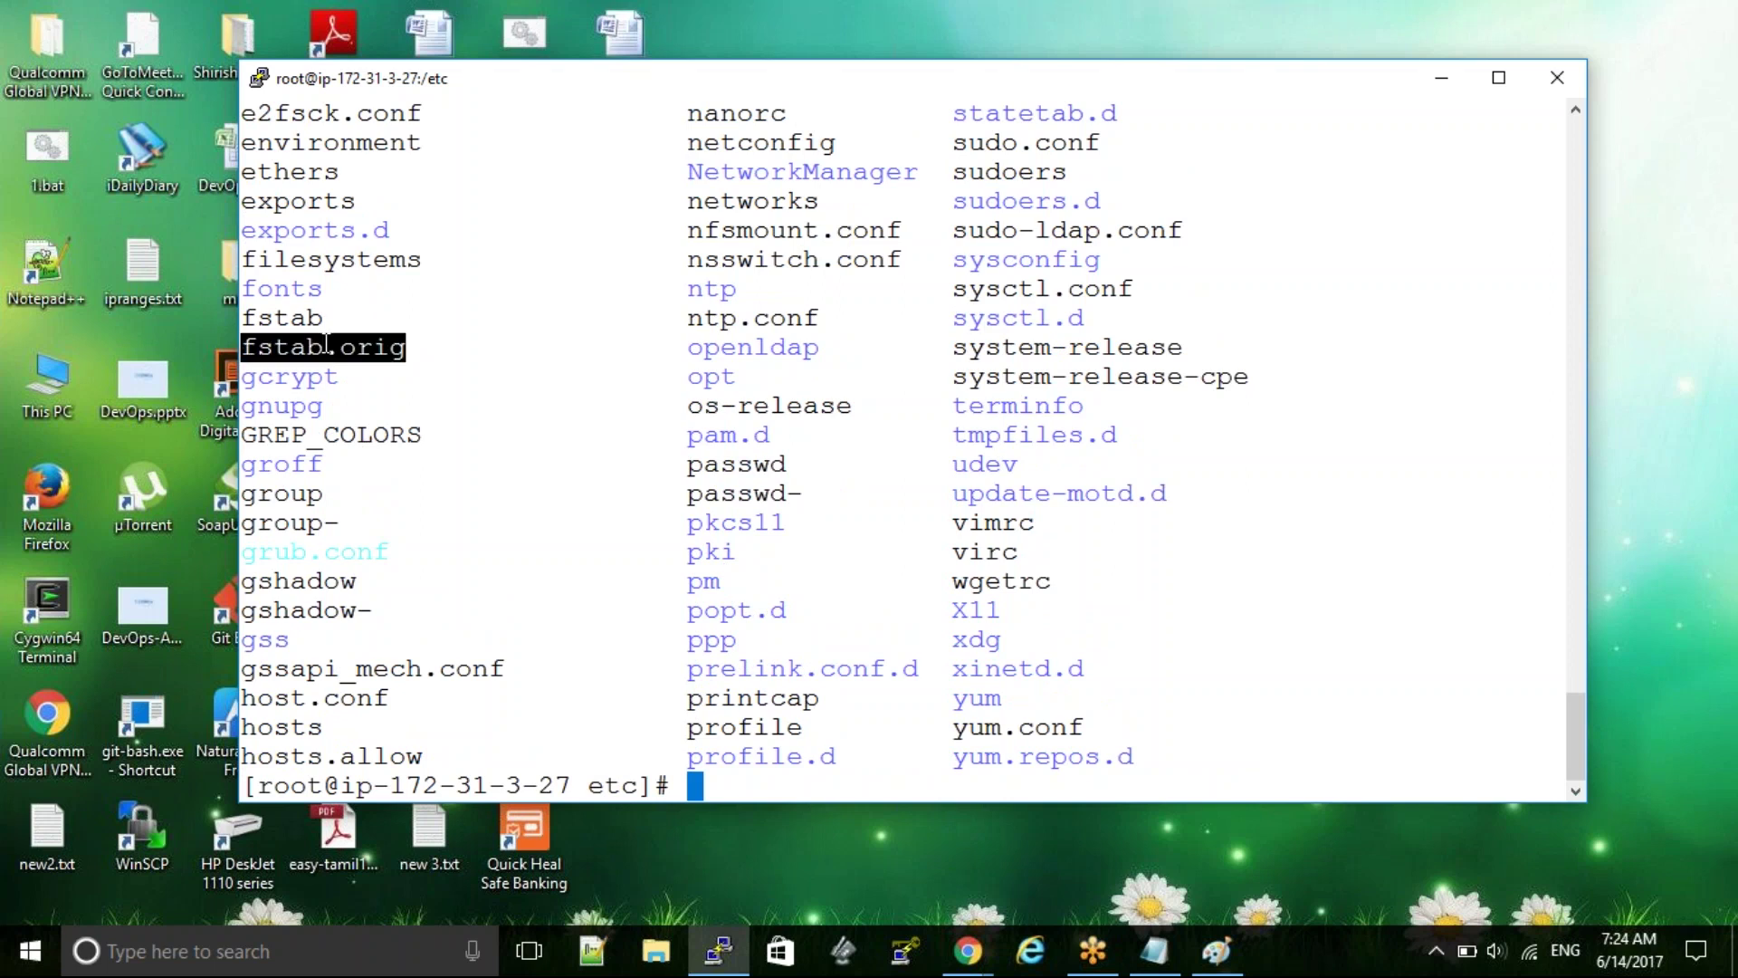
double_click(291, 319)
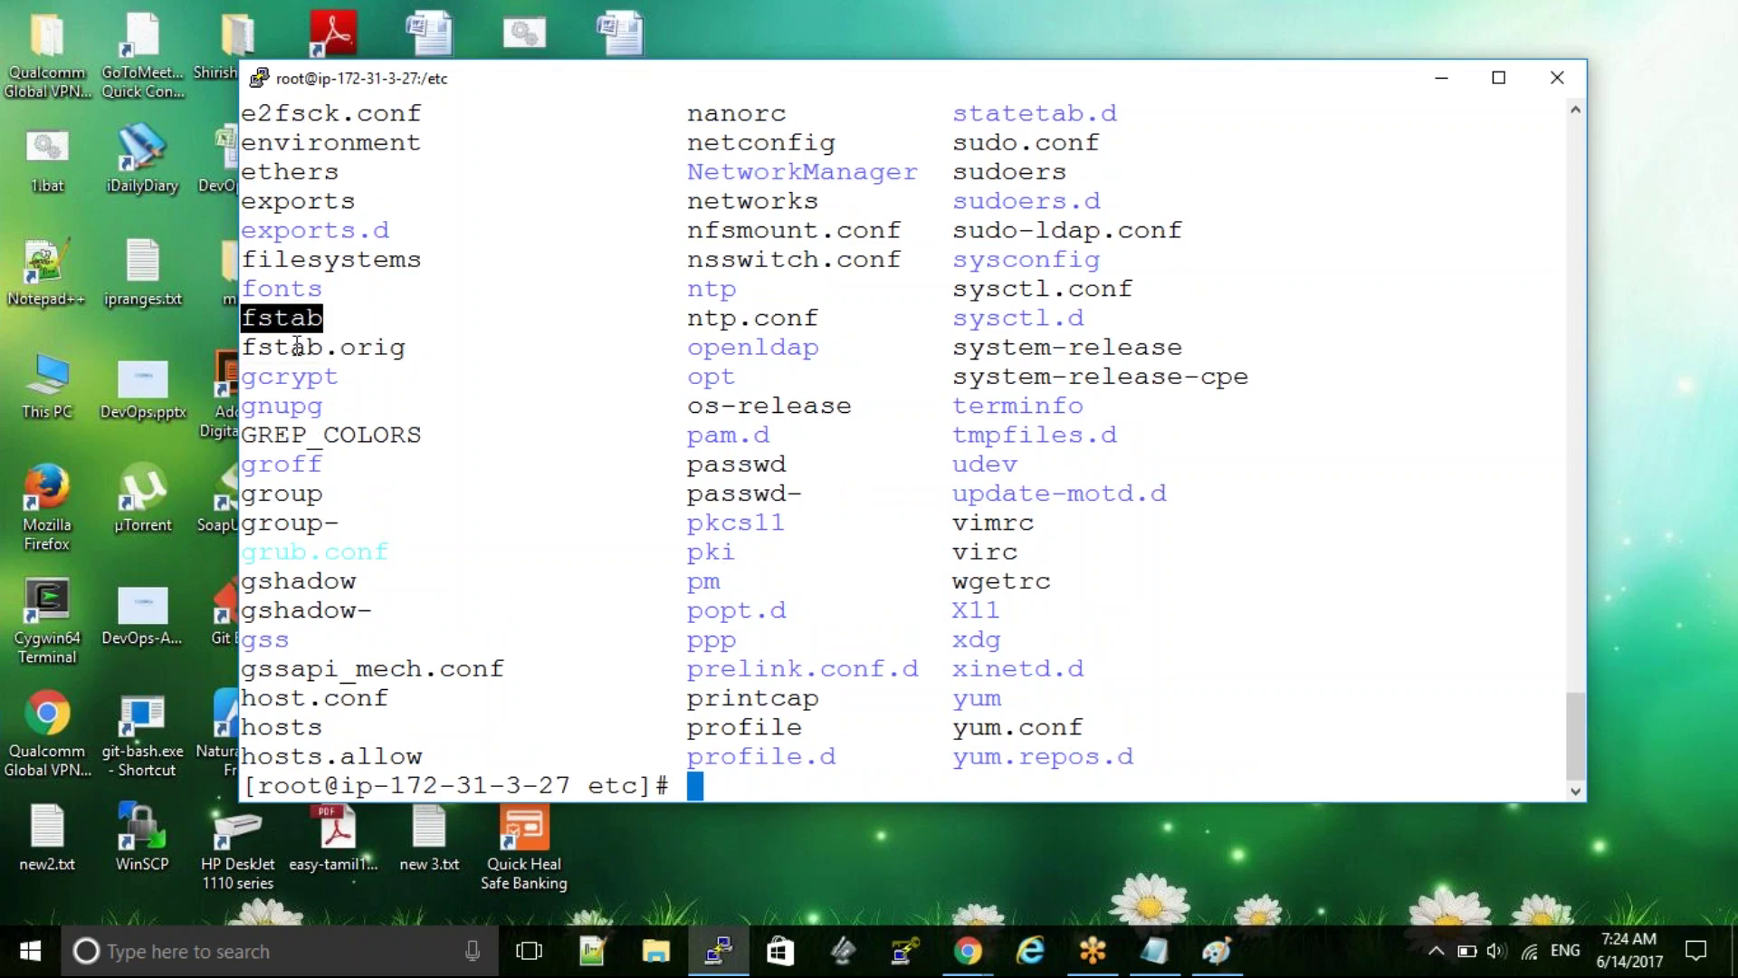
double_click(298, 347)
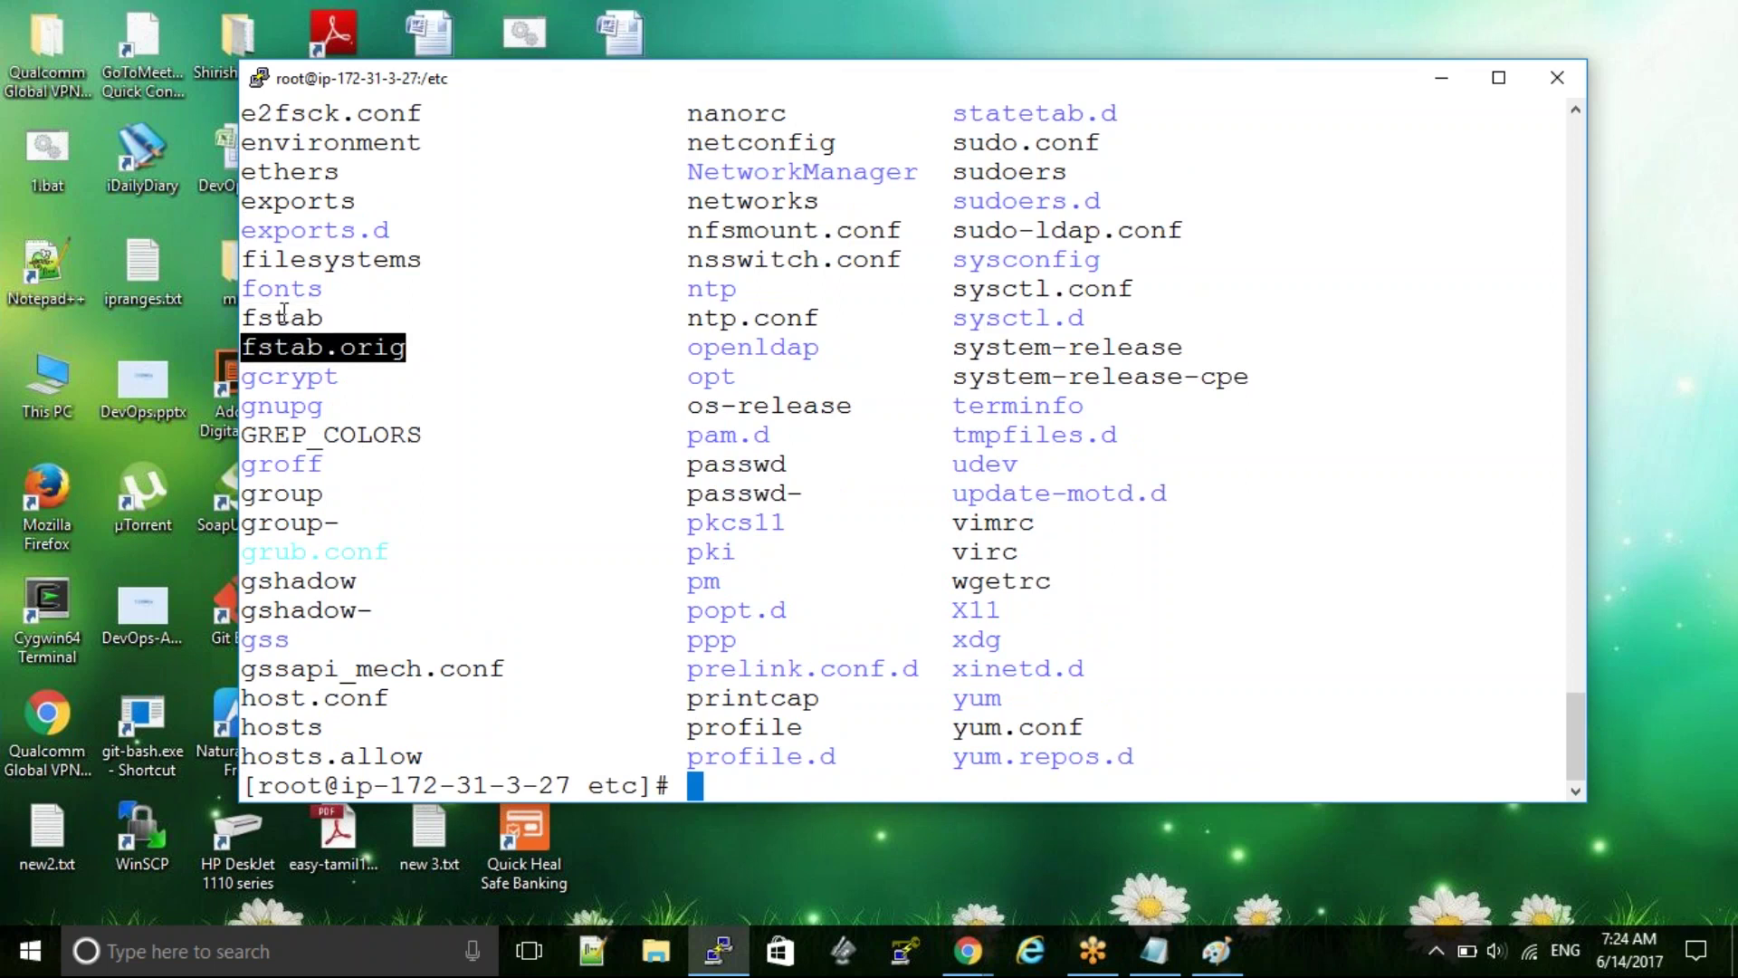
double_click(283, 317)
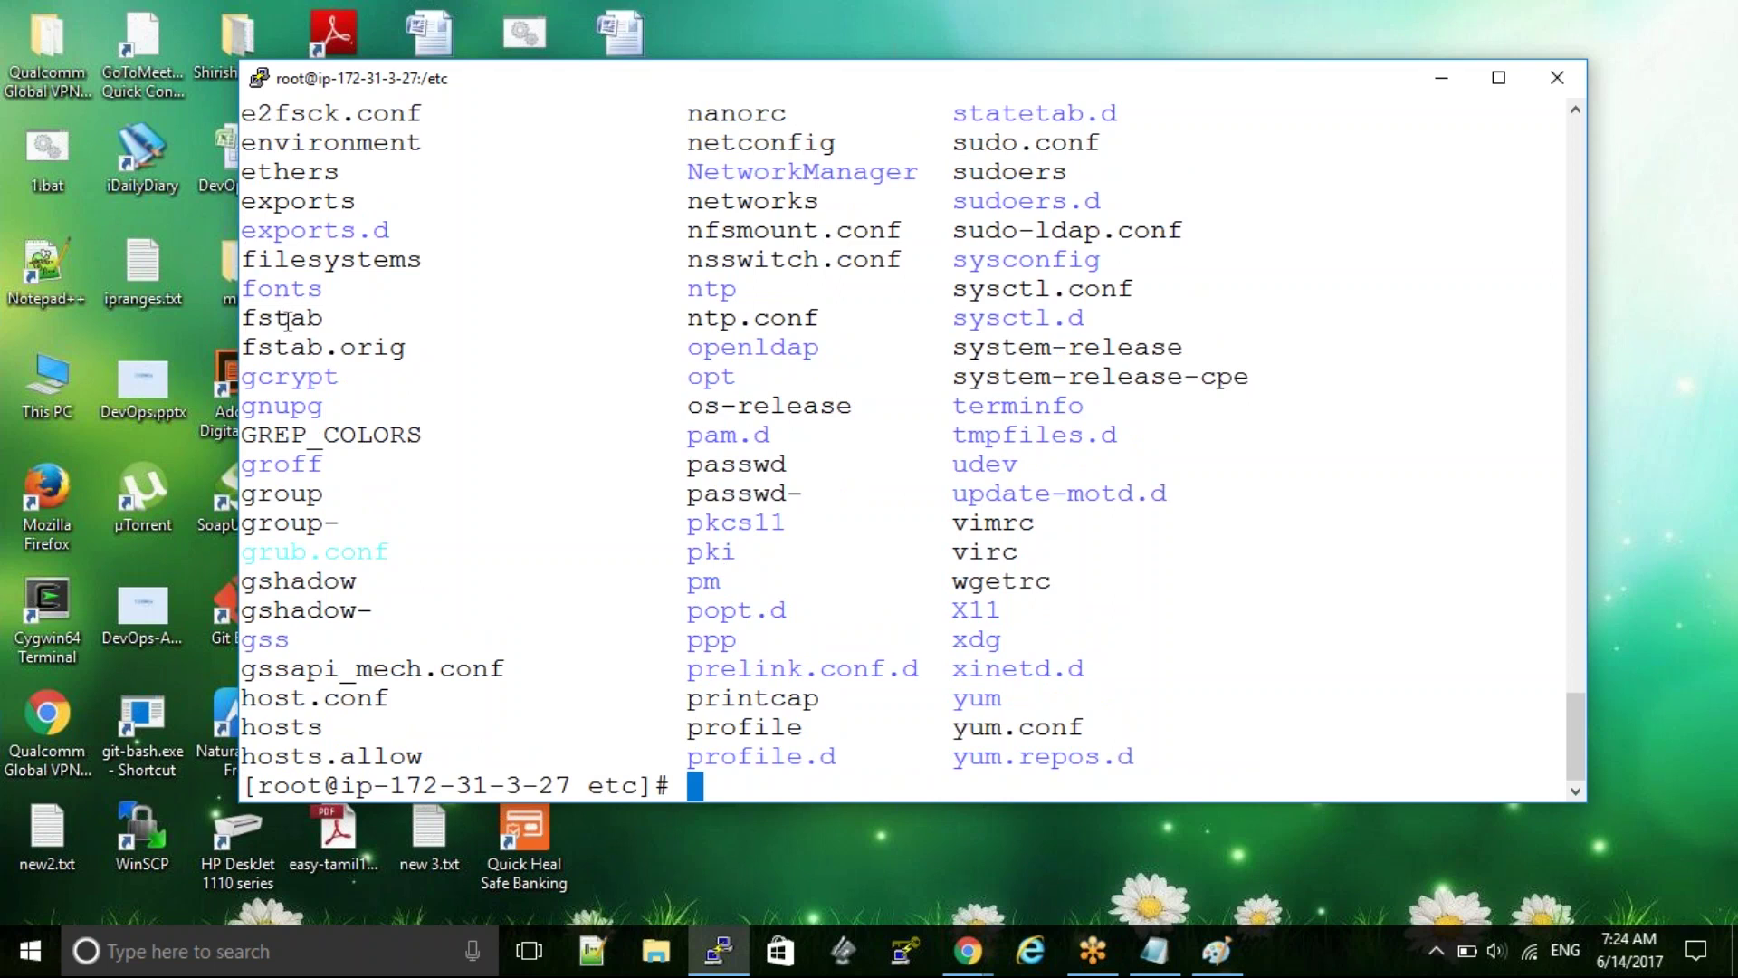
double_click(322, 346)
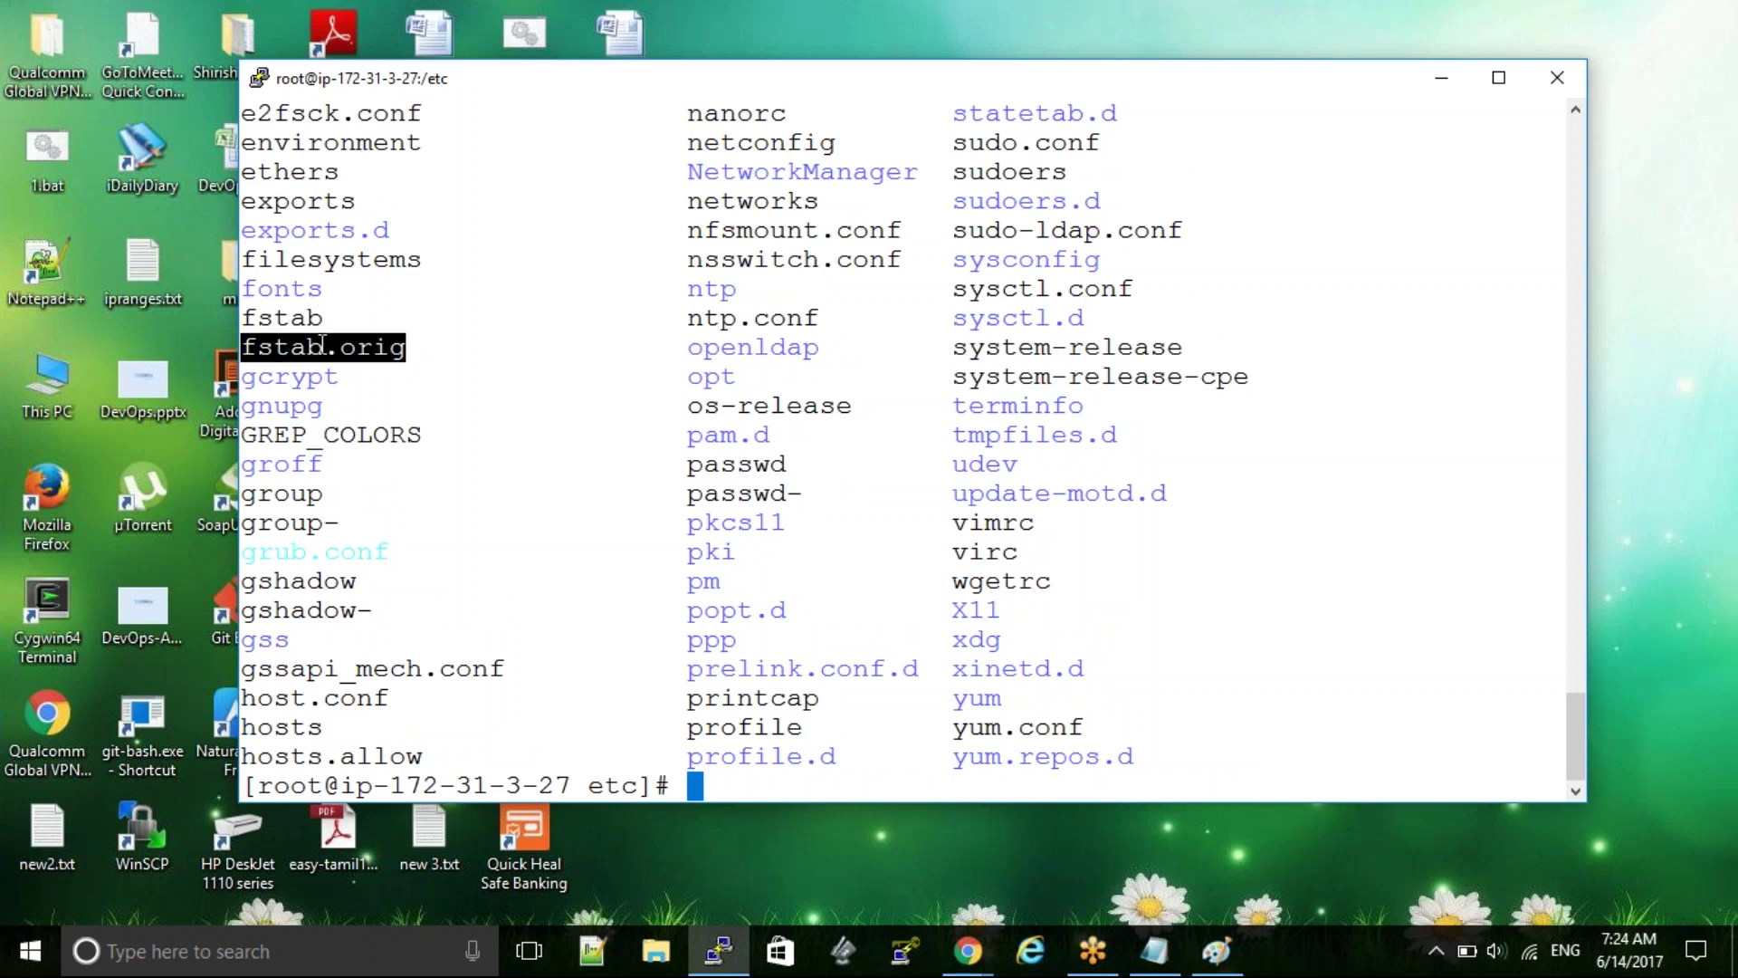
click(734, 790)
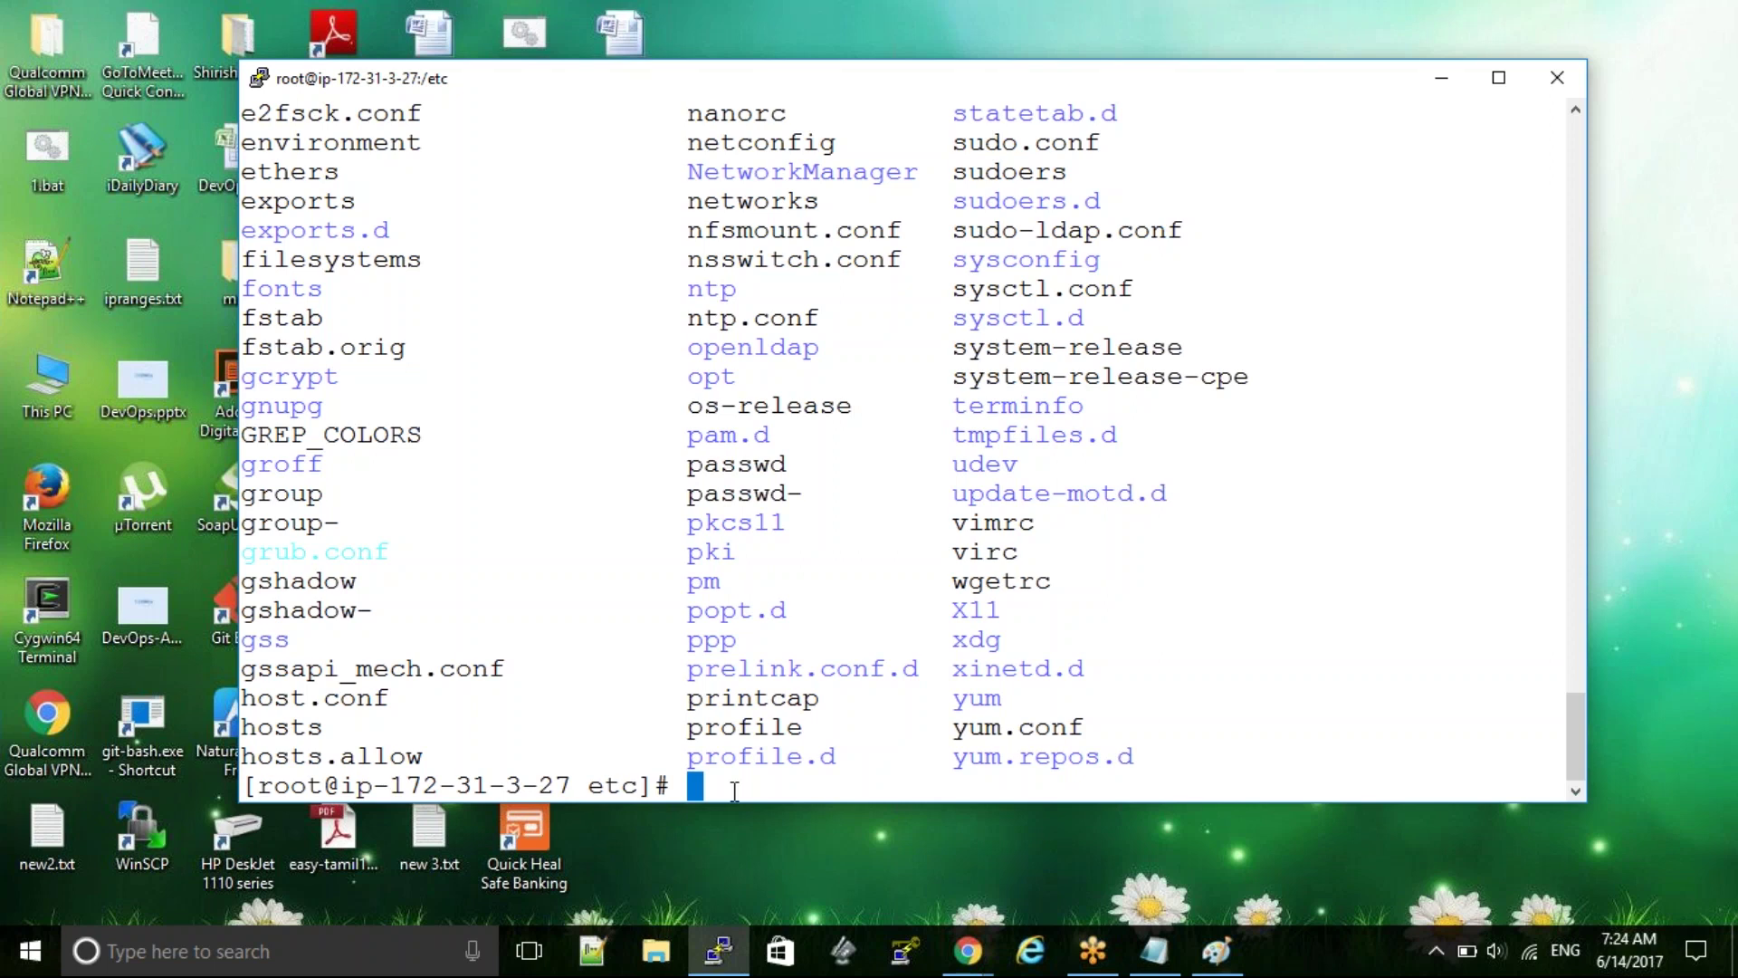
Print the fstab file with cat, and open it in vi in insert mode
text(cat fstab)
key(Return)
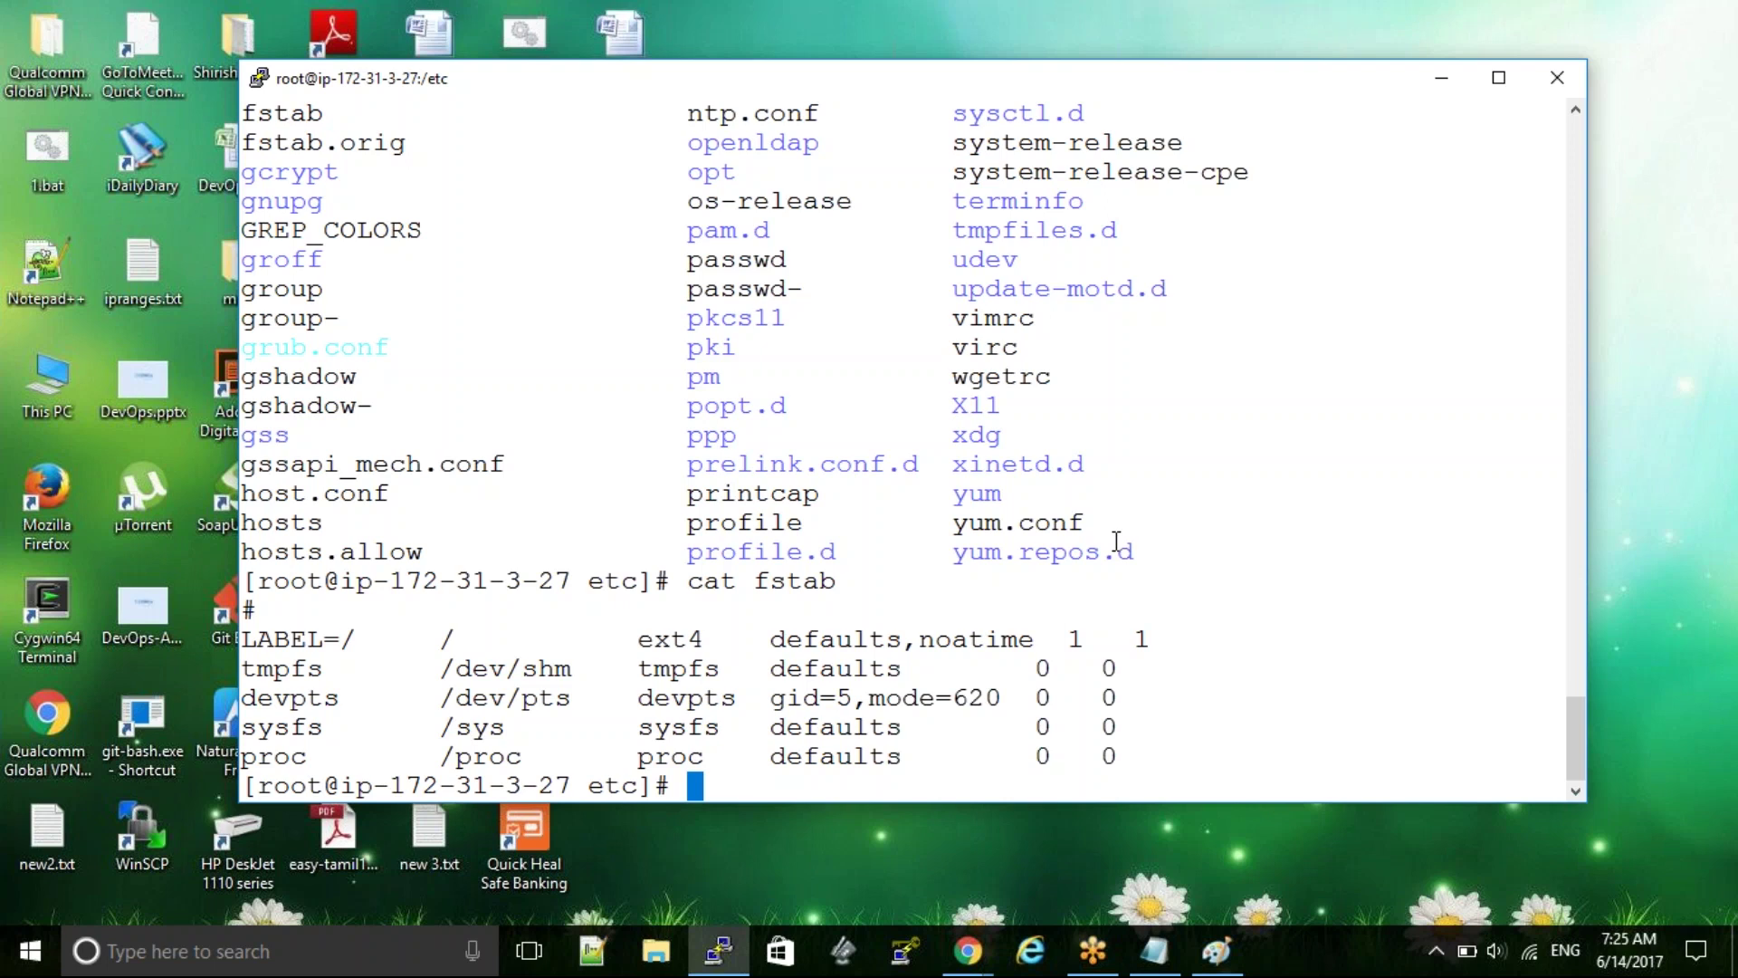
text(vi fstab)
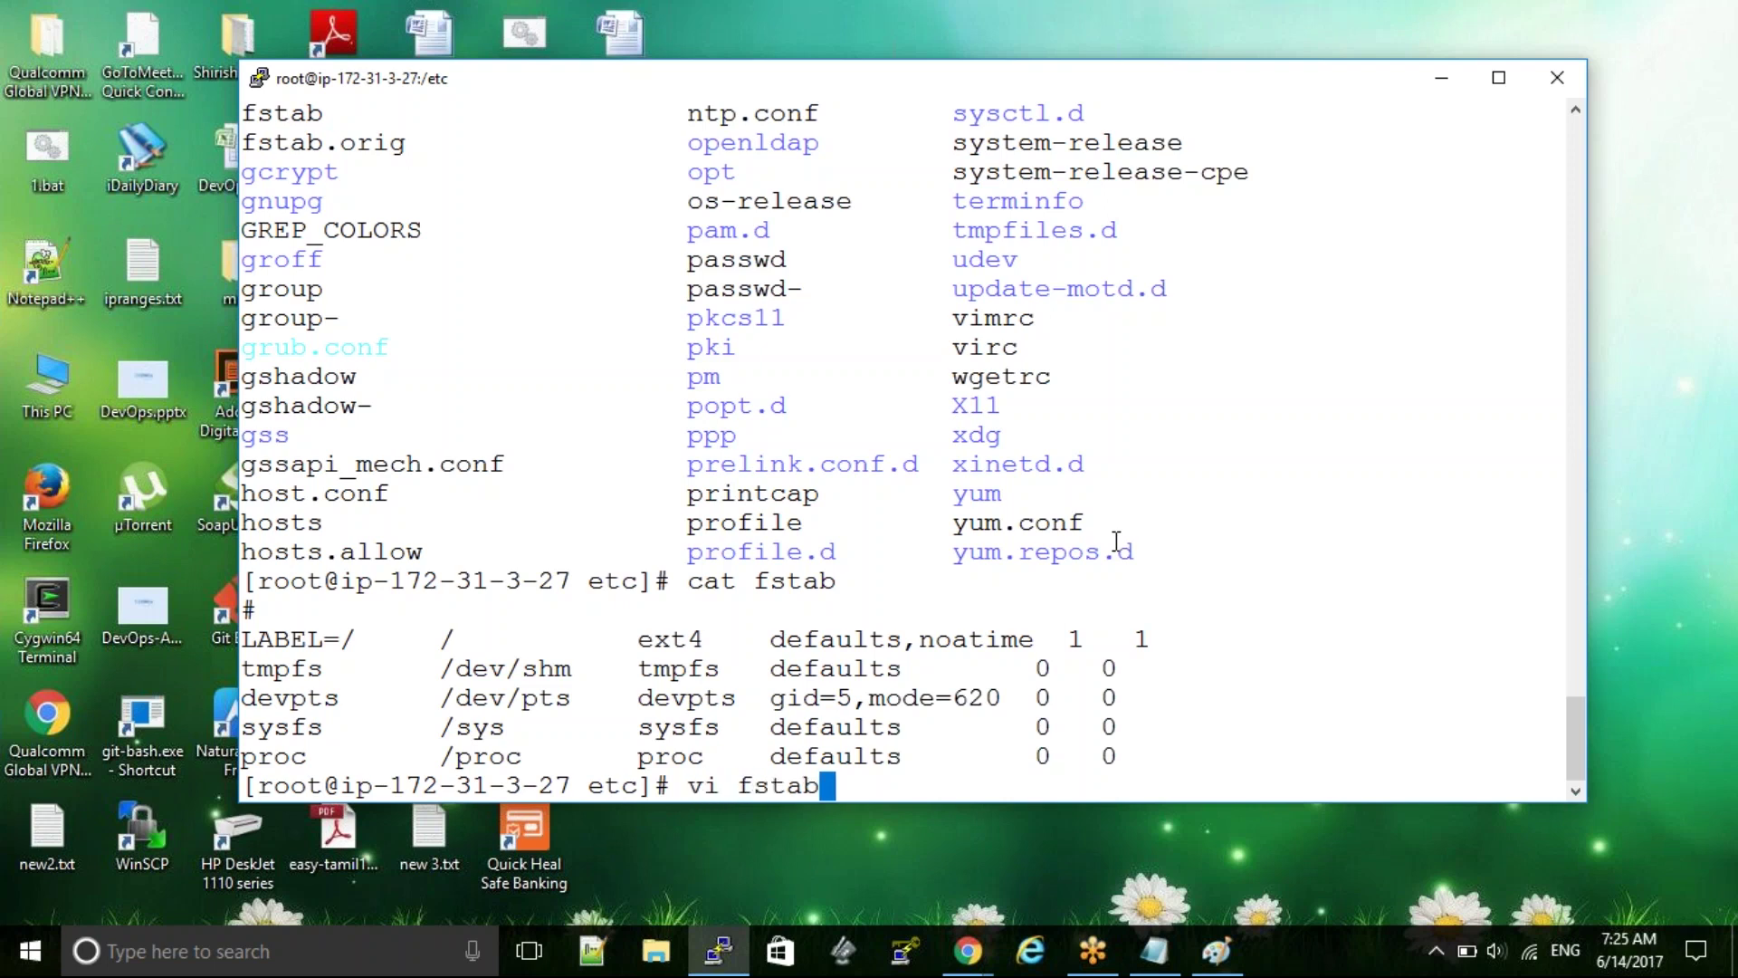
key(Return)
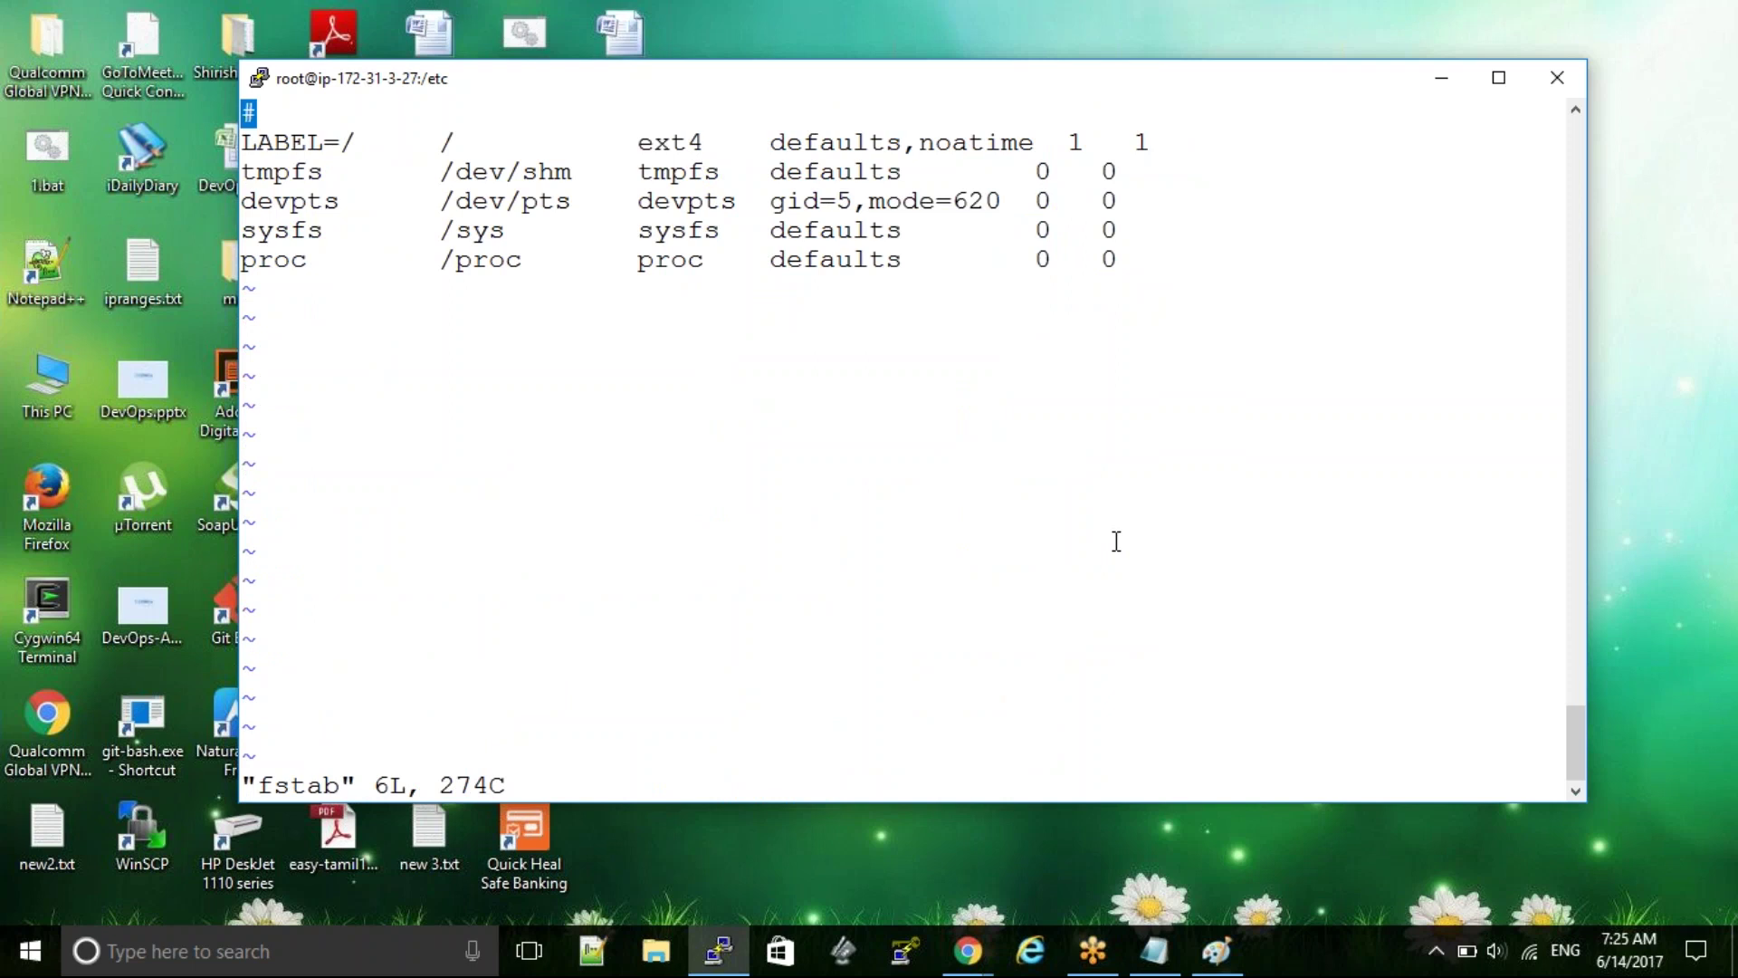
key(i)
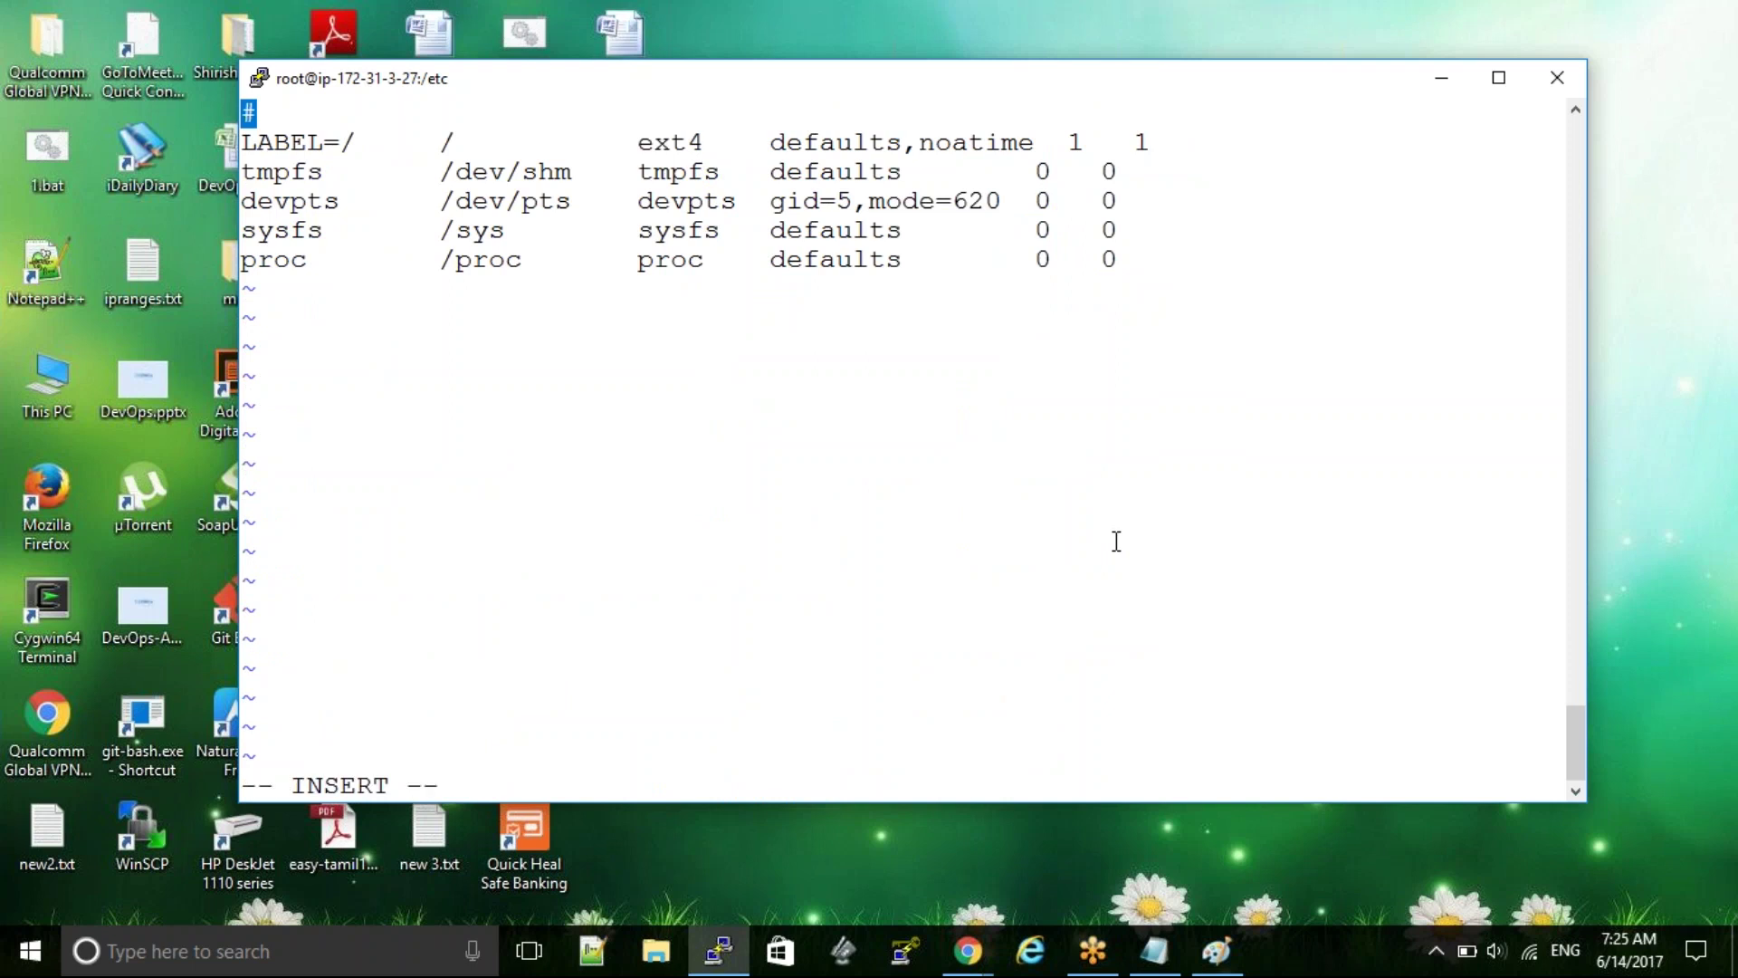
Add a new line below the proc entry in fstab starting with the device /dev/xvdf
key(Down)
key(Down)
key(Down)
key(Down)
key(Down)
key(Right)
key(Right)
key(Right)
key(Right)
key(Right)
key(Right)
key(Right)
key(Right)
key(Right)
key(Right)
key(Right)
key(Right)
key(Right)
key(Right)
key(Right)
key(Right)
key(Right)
key(Right)
key(Right)
key(Right)
key(Right)
key(Right)
key(Right)
key(Right)
key(Right)
key(Right)
key(Right)
key(Right)
key(Right)
key(Right)
key(Return)
text(/dev/)
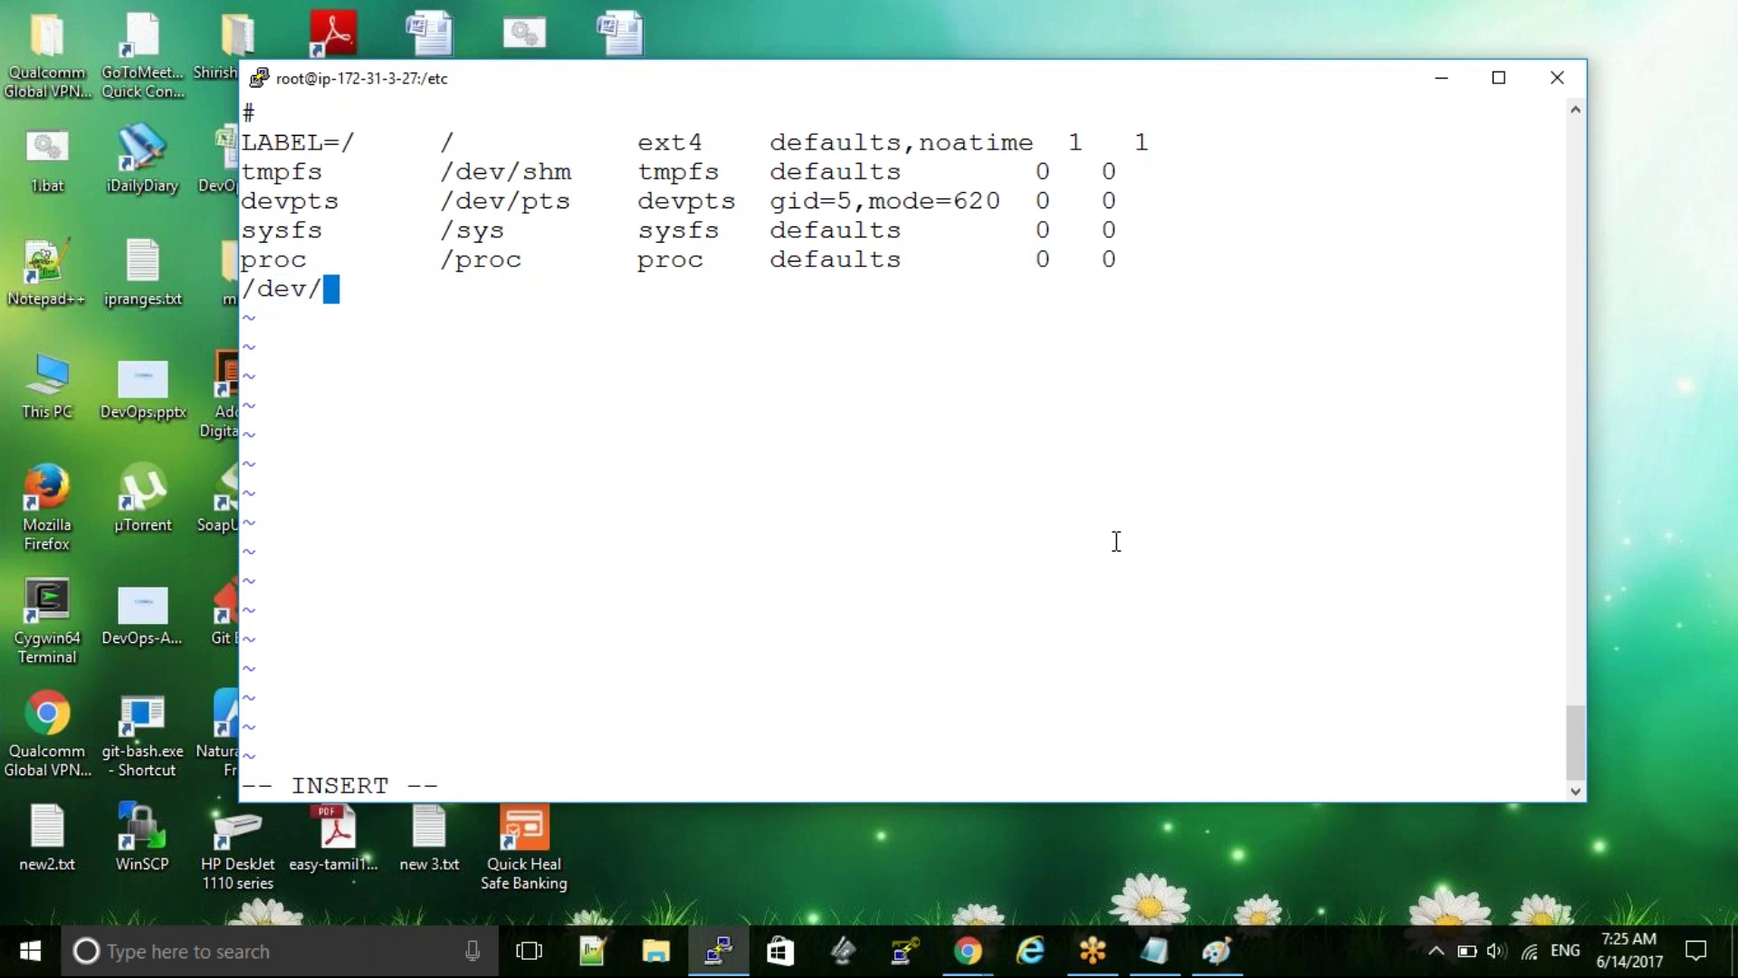
text(xvdf  )
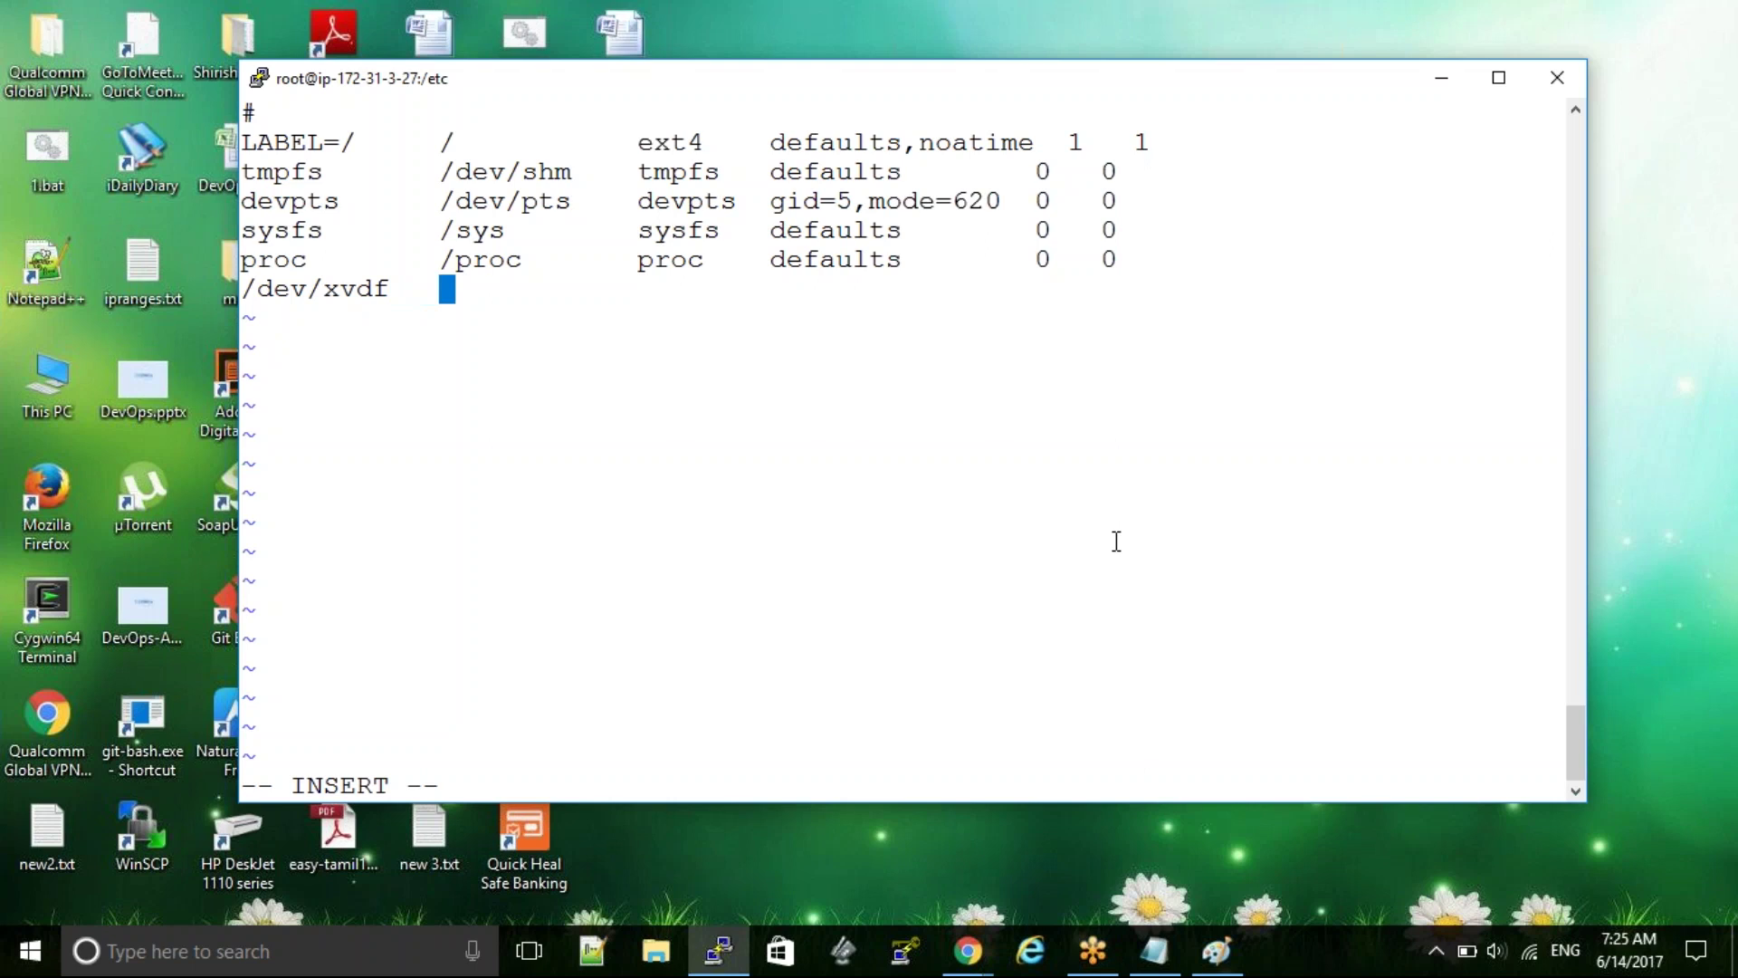
Enter /data as the mount point and ext4 as the file system type for /dev/xvdf, aligned with the columns above
text( /)
key(BackSpace)
key(BackSpace)
text(/data/ext)
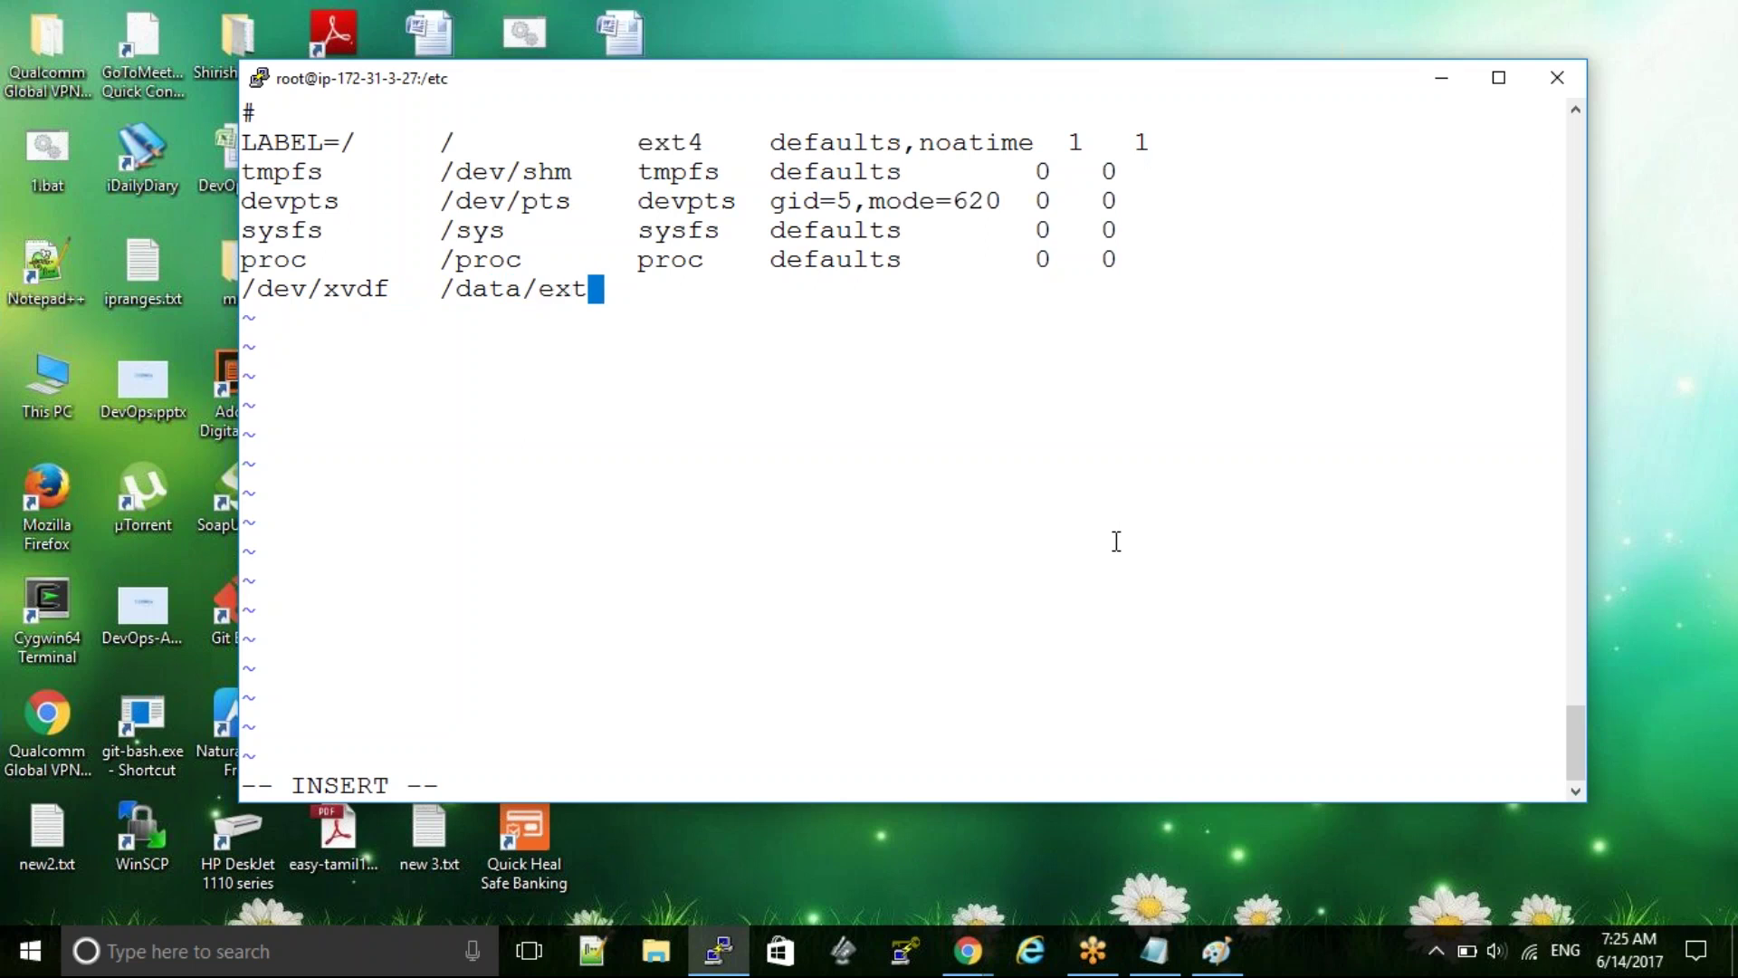
text(4)
key(Left)
key(Left)
key(Left)
key(Left)
key(Left)
key(Left)
key(Left)
key(Left)
key(Left)
key(Left)
key(Left)
key(Left)
key(Left)
key(Left)
key(Left)
key(Left)
key(Left)
key(Left)
key(Left)
key(Right)
key(Right)
key(Right)
key(Right)
key(Right)
key(Right)
key(Left)
key(BackSpace)
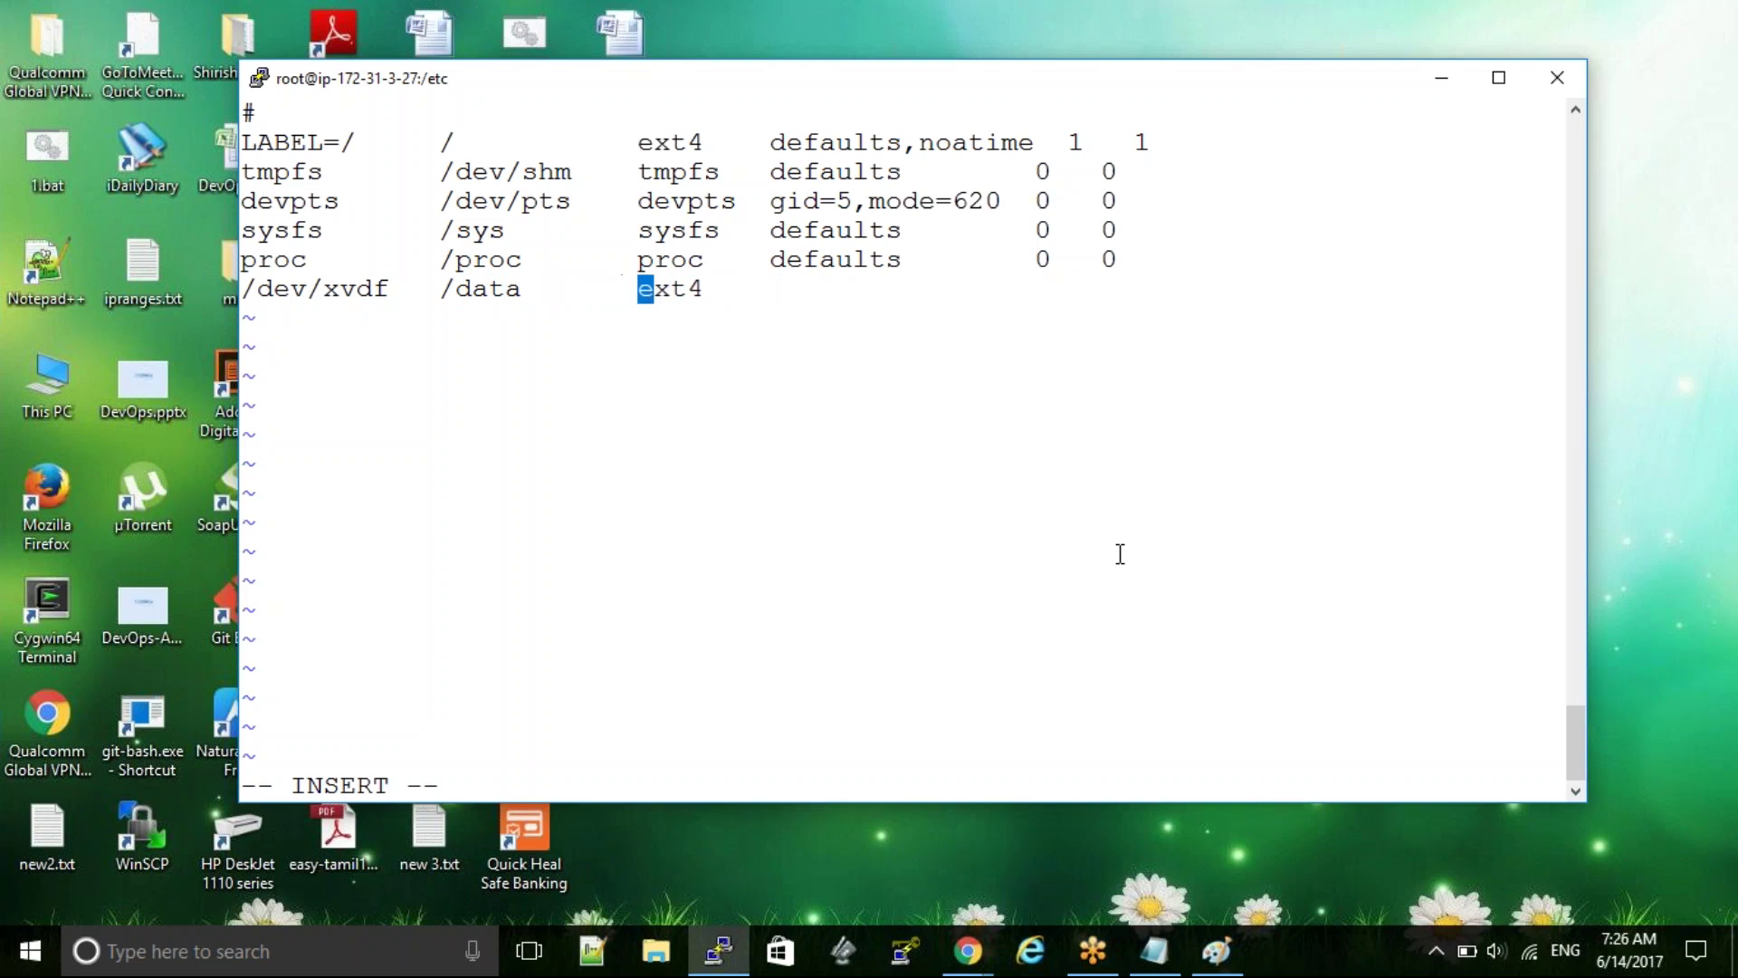
Complete the /dev/xvdf entry with the options defaults,nofail and the values 0 and 2, and leave insert mode
key(Right)
key(Right)
key(Right)
key(Right)
text(defaults,nofail)
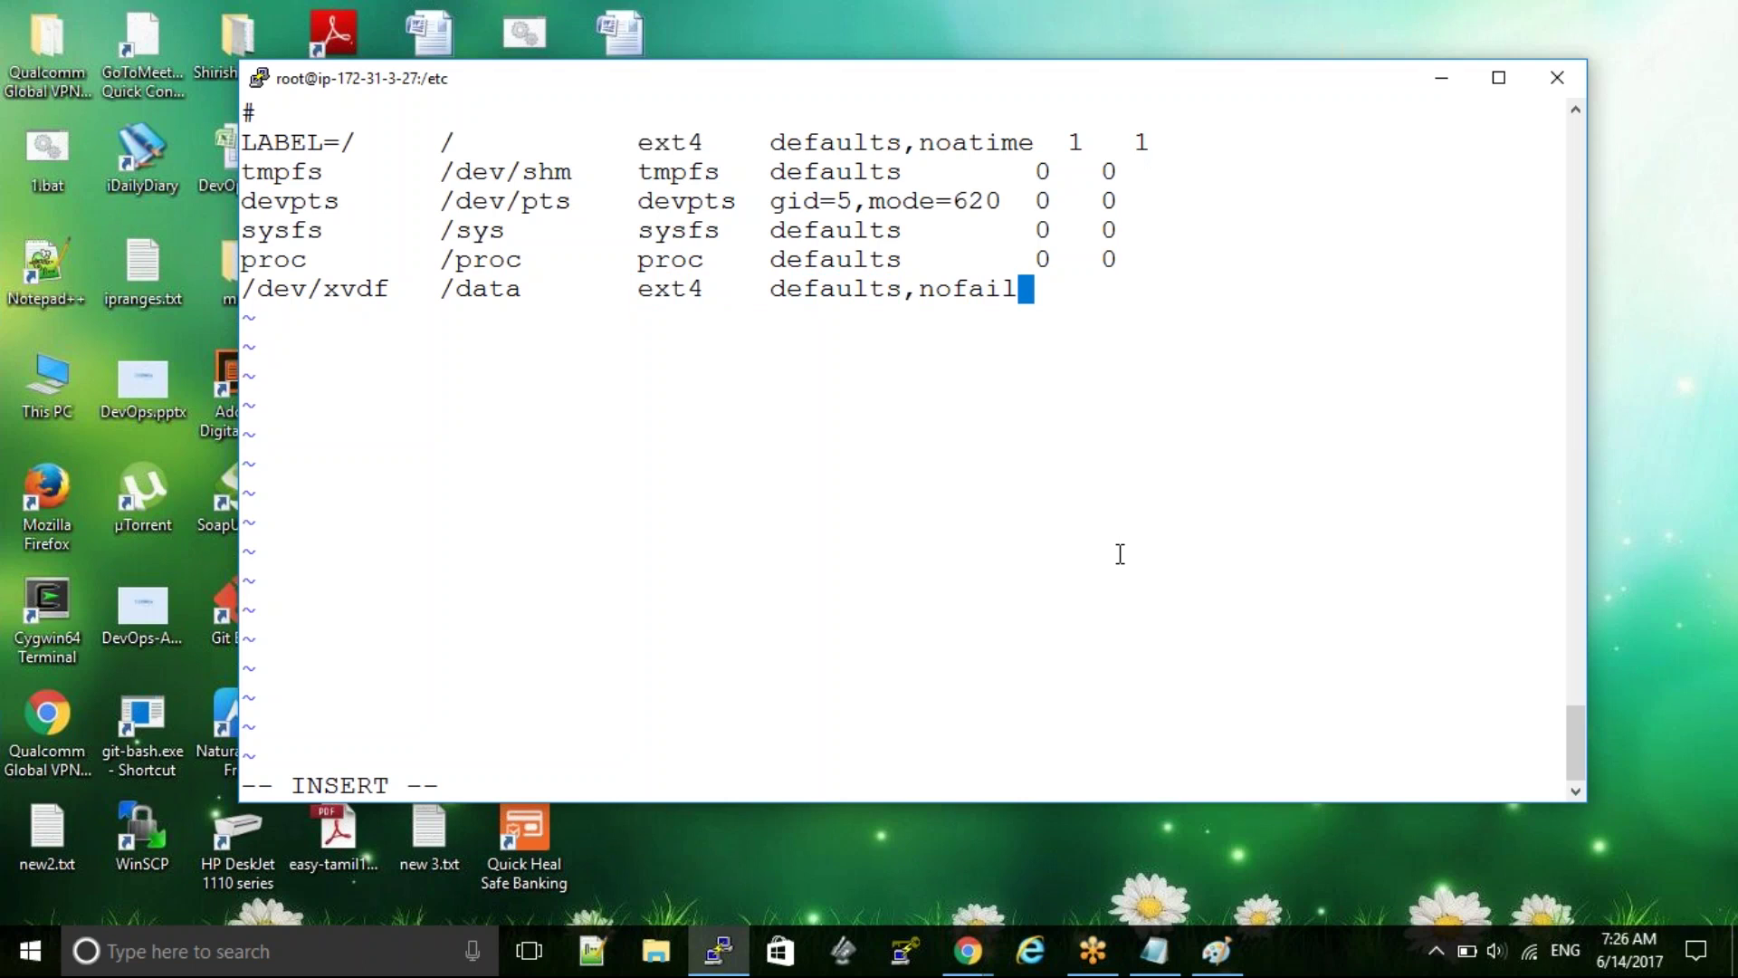
text( 0   2)
key(Escape)
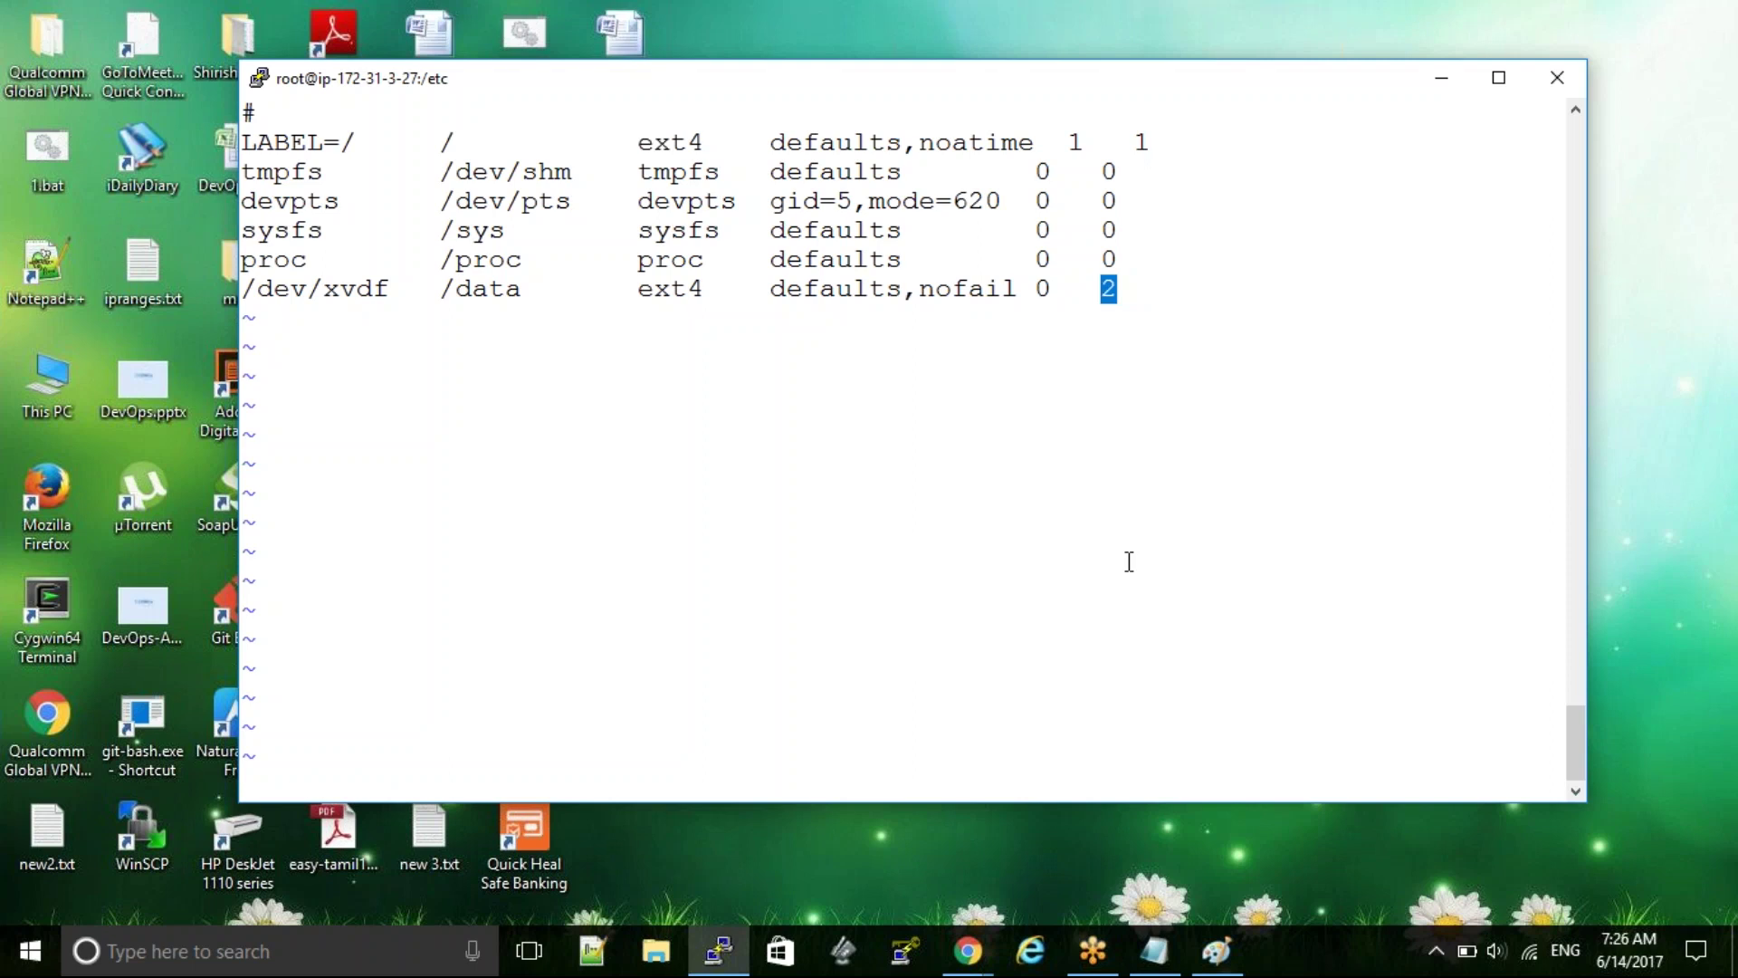
Save fstab and quit vi with :wq!, and print the edited file with cat fstab
text(:wq!)
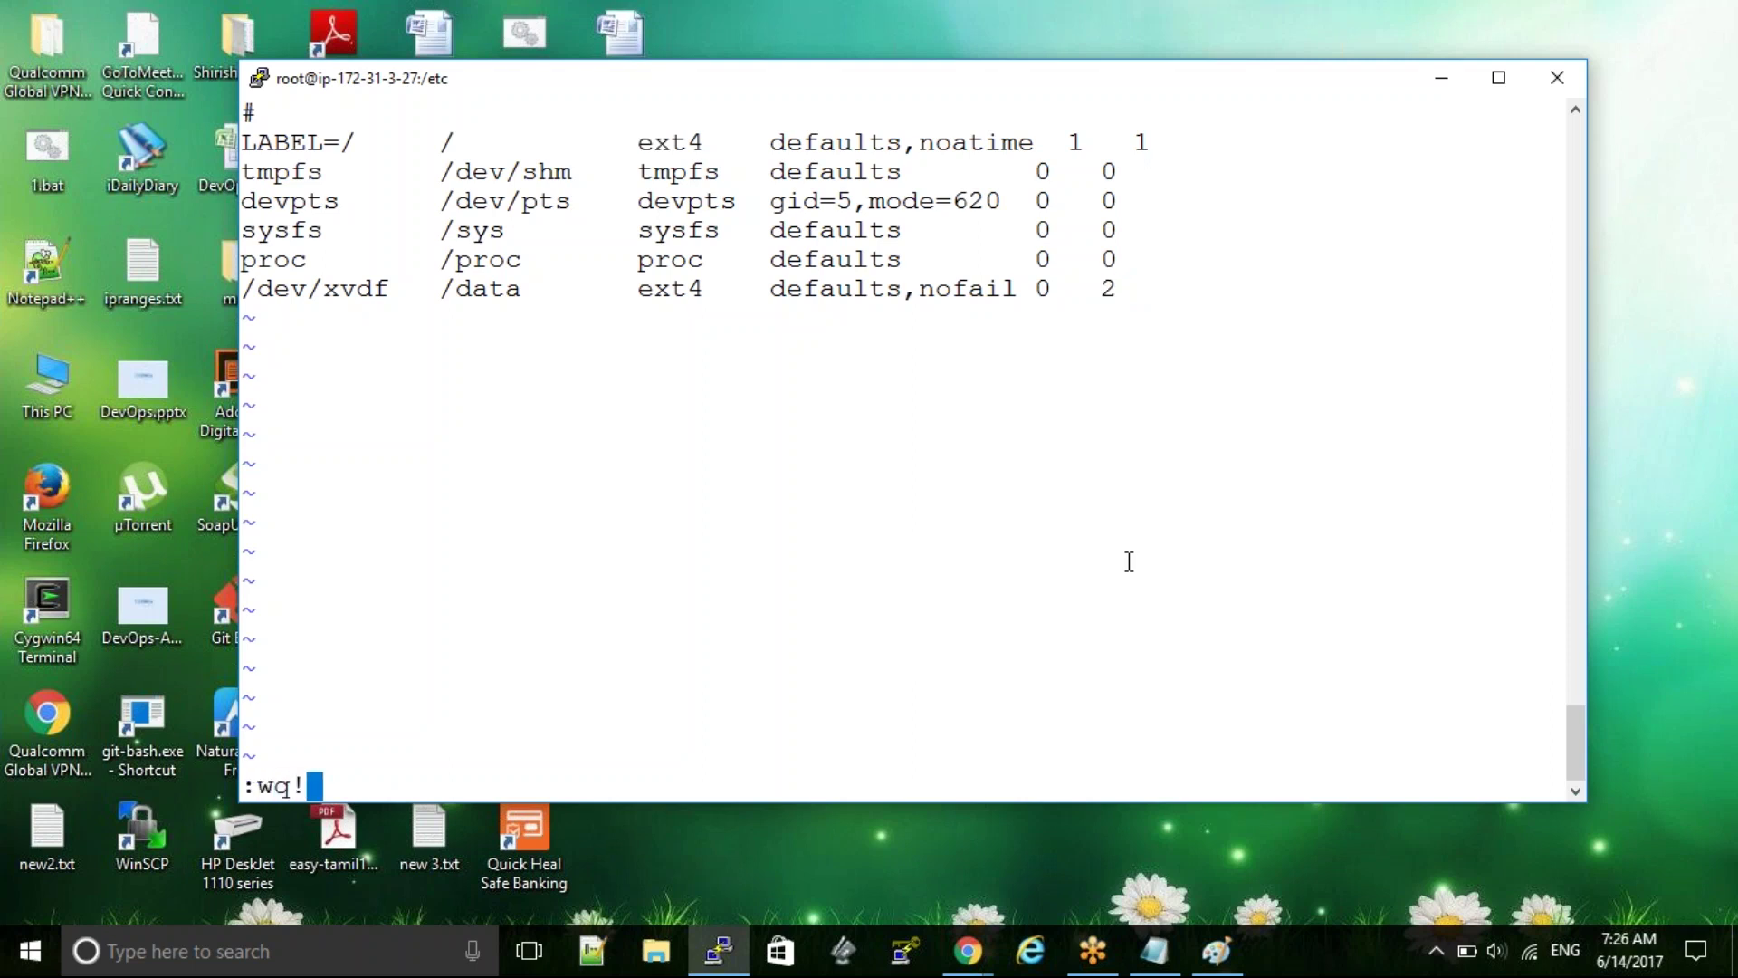
key(Return)
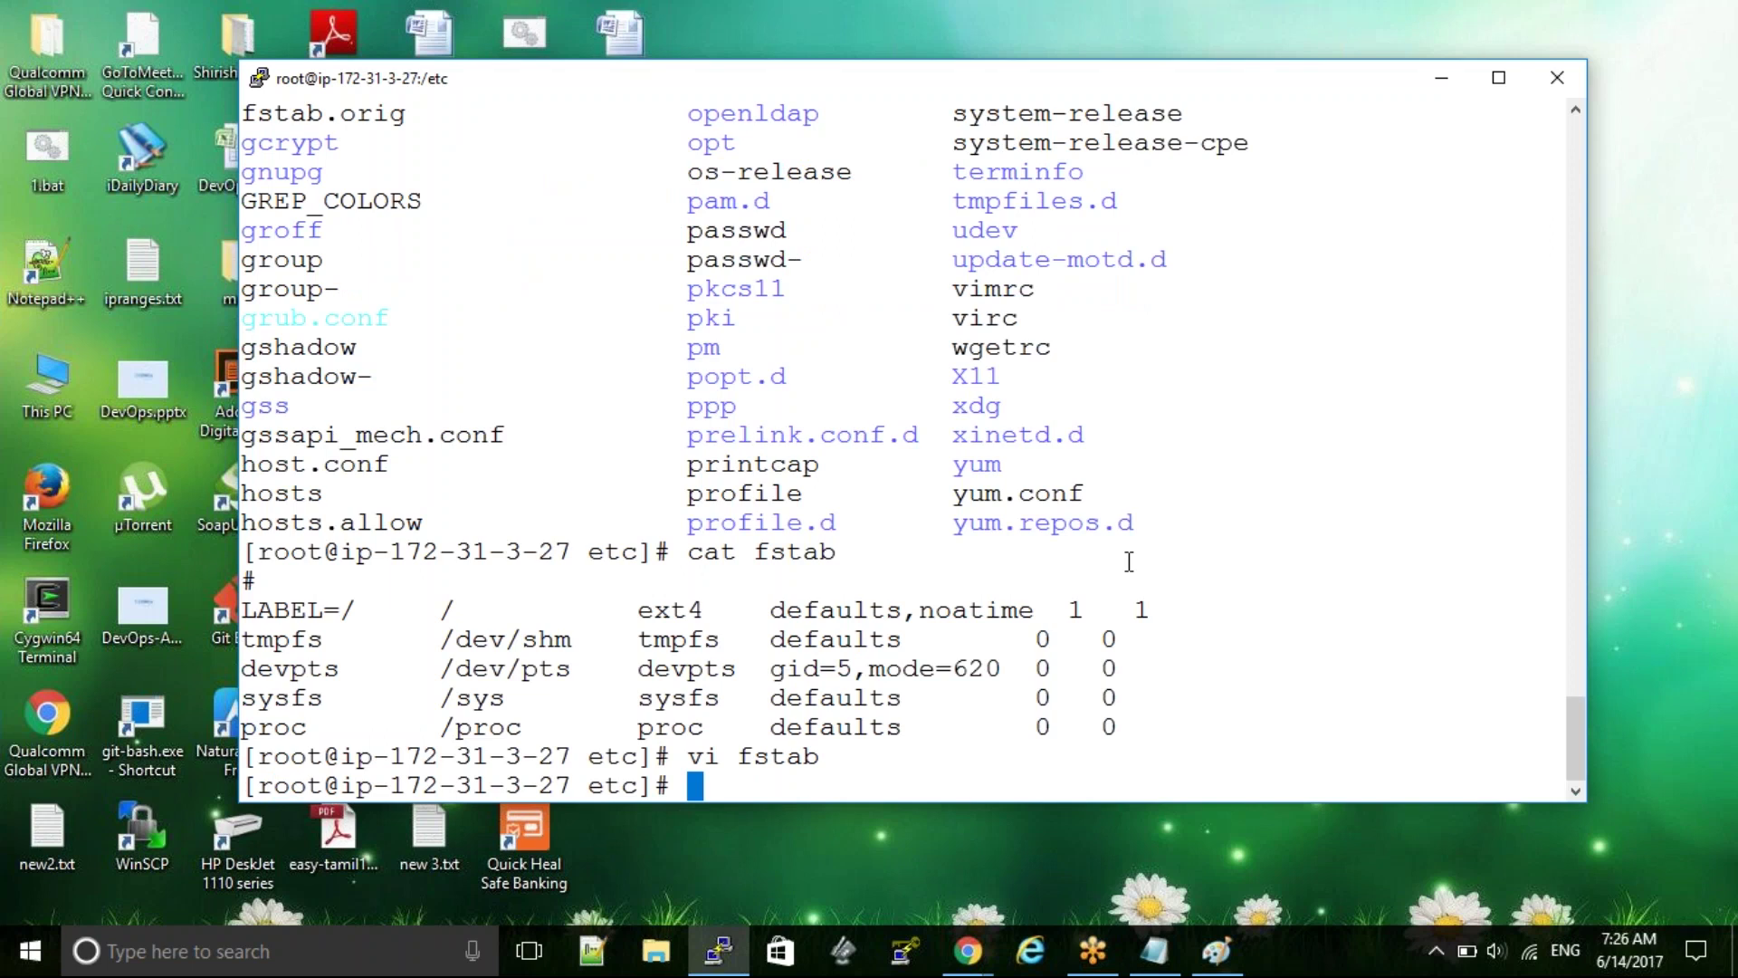
text(cat fstab)
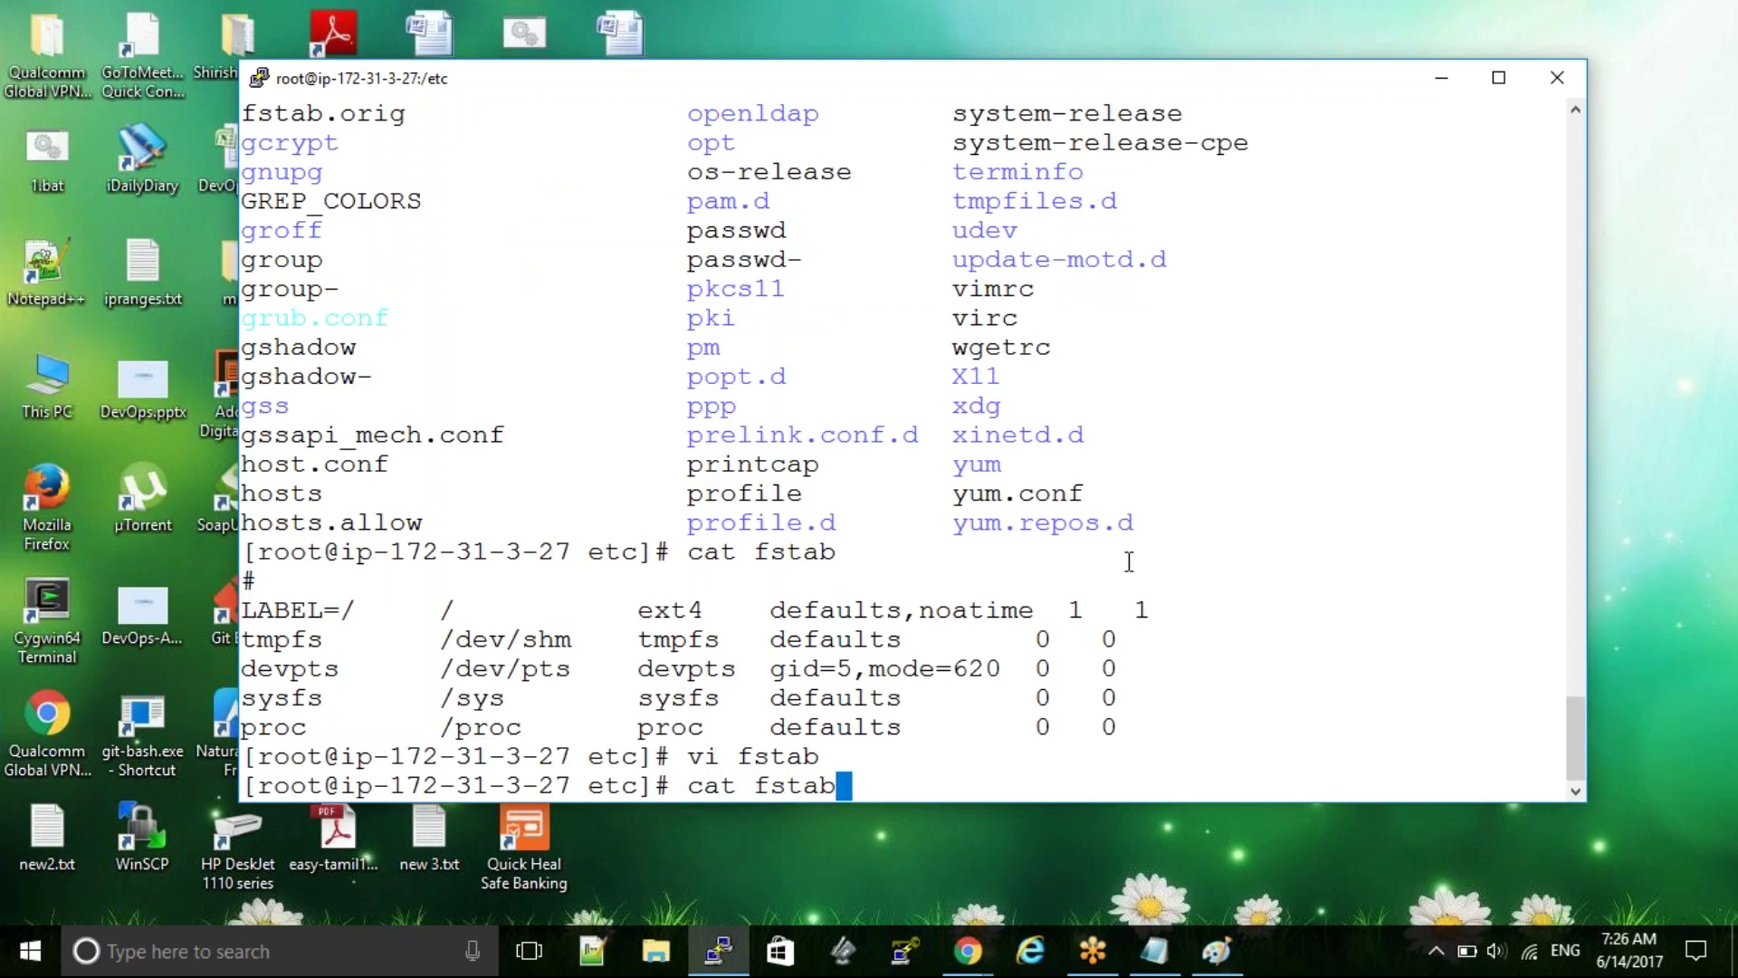
key(Return)
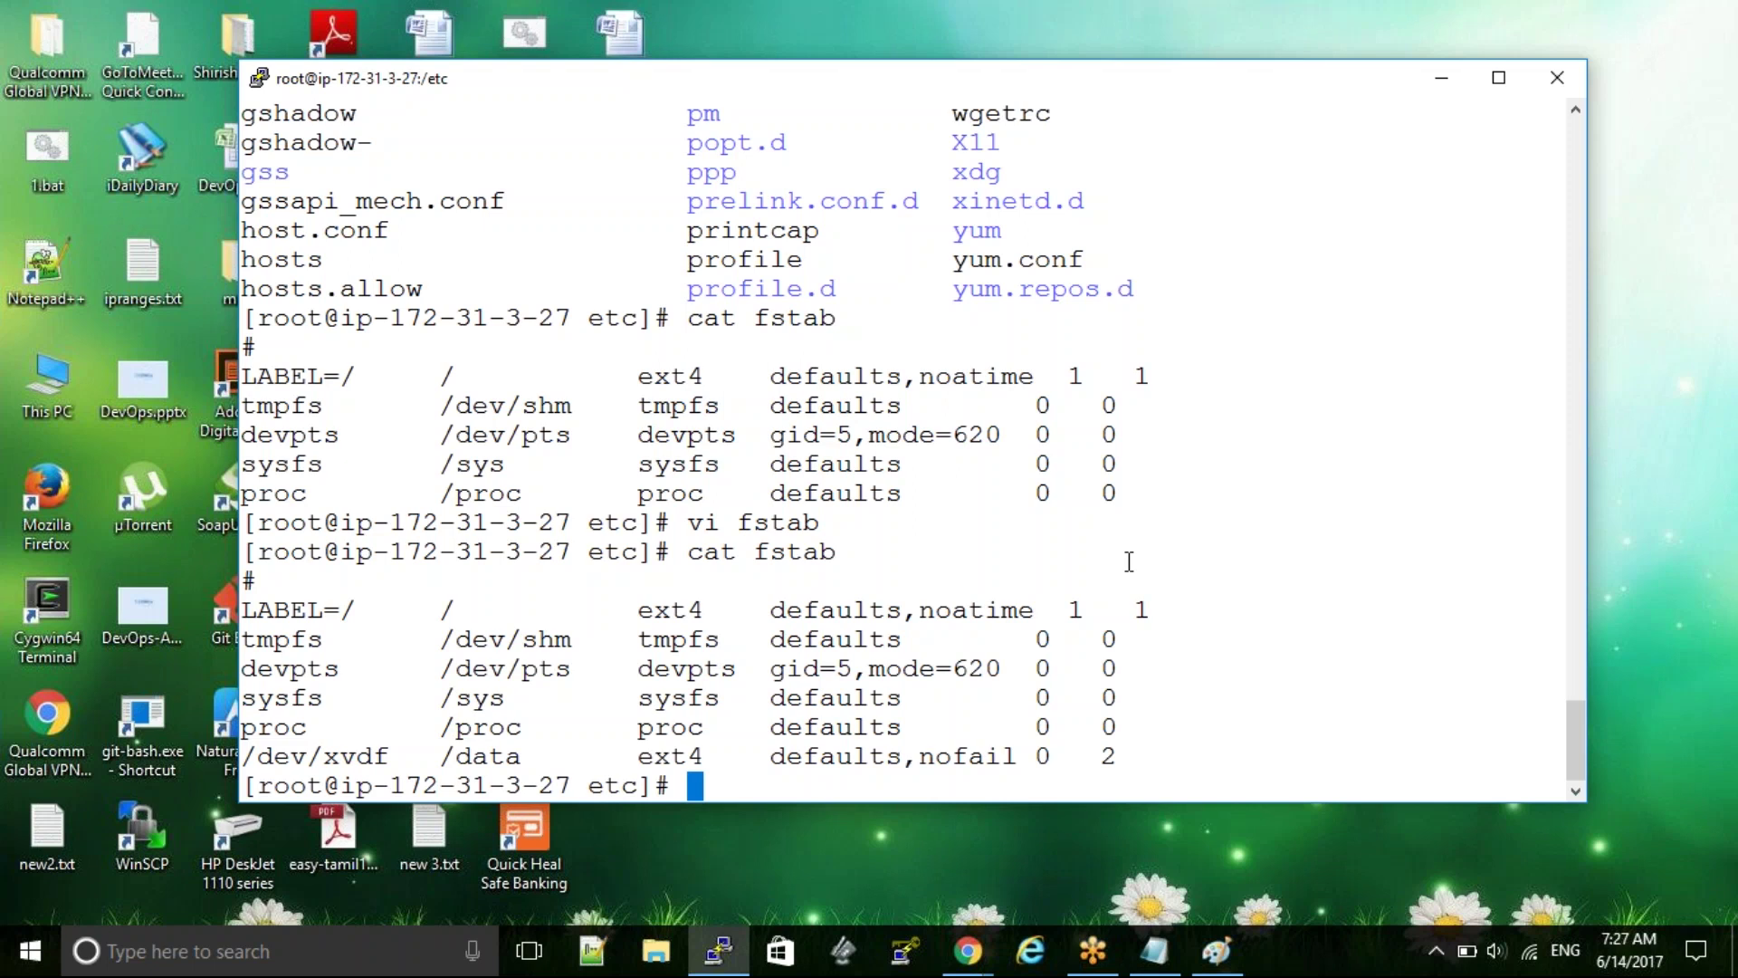
Try to mount all file systems listed in fstab with sudo mount -a
text(sudo)
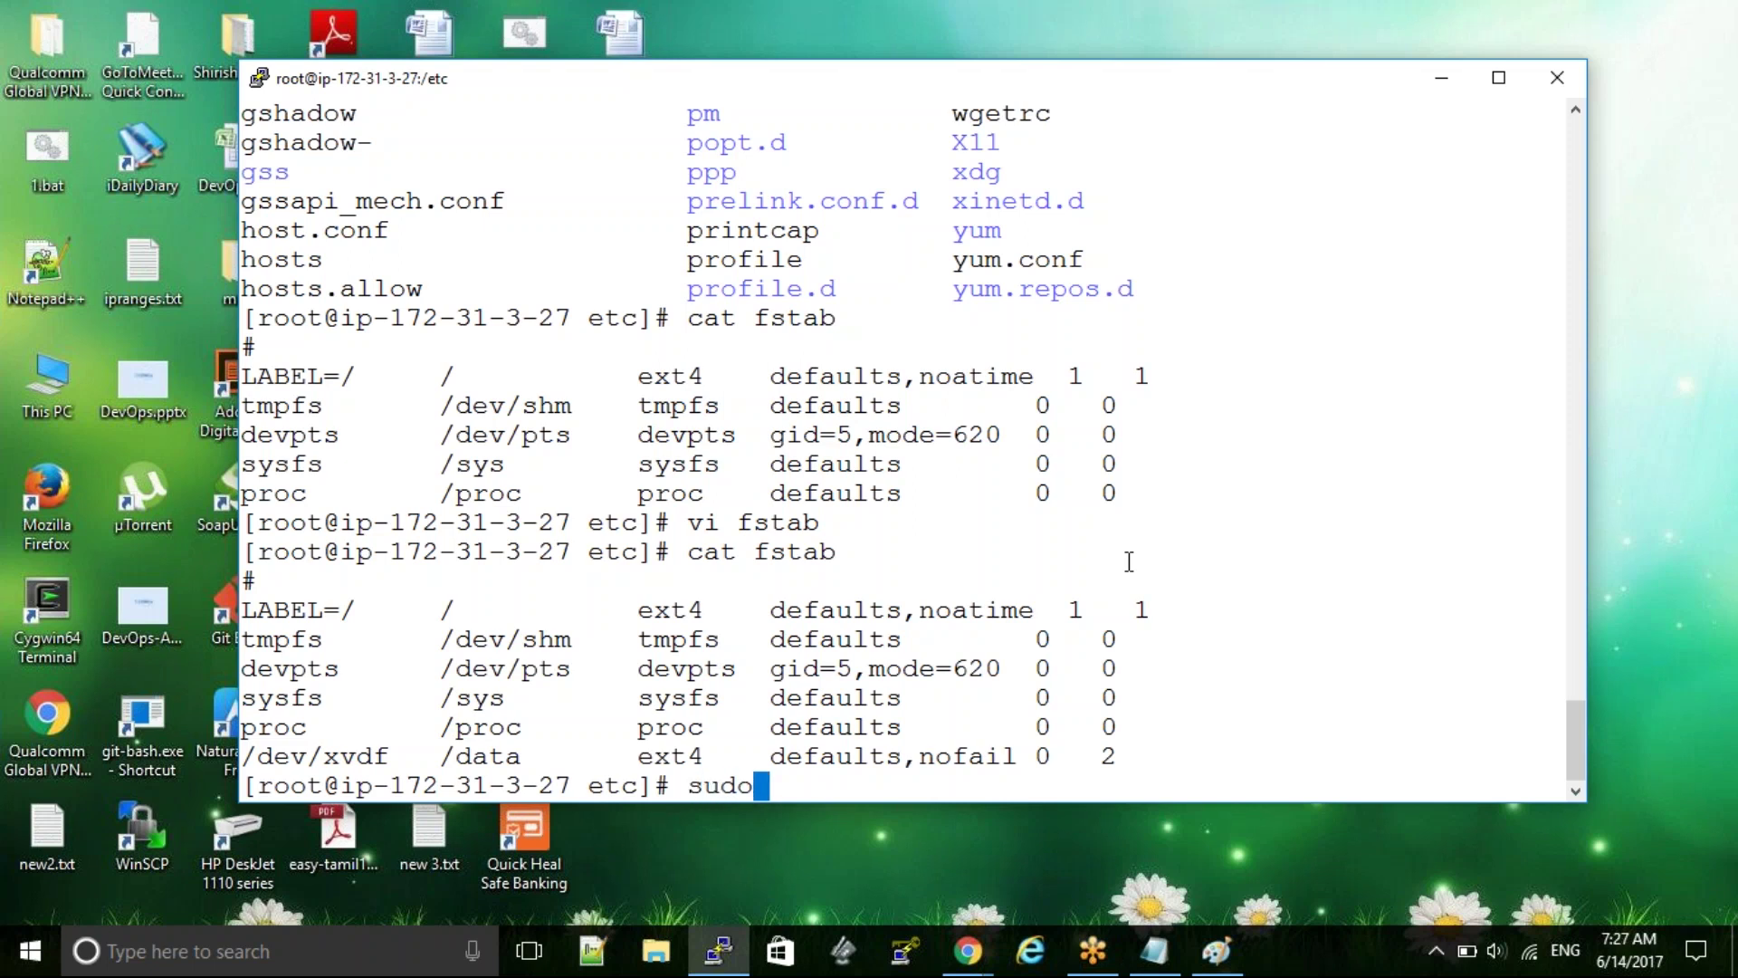
text( mount )
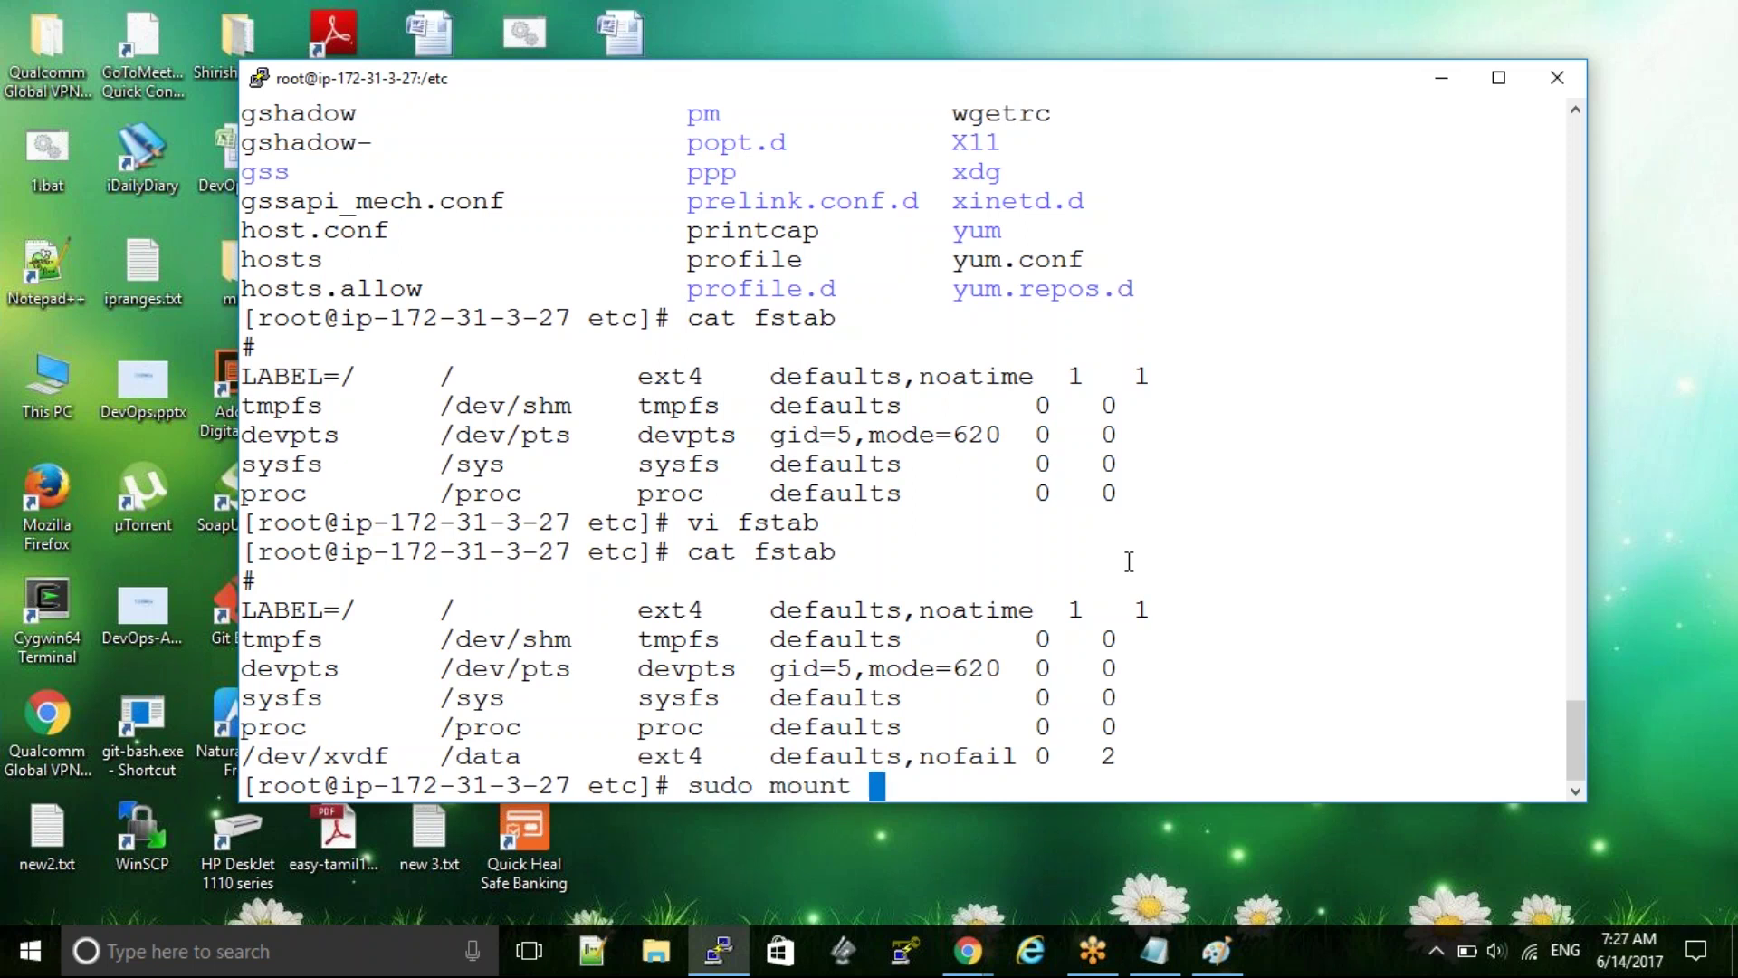
text(-a)
key(Return)
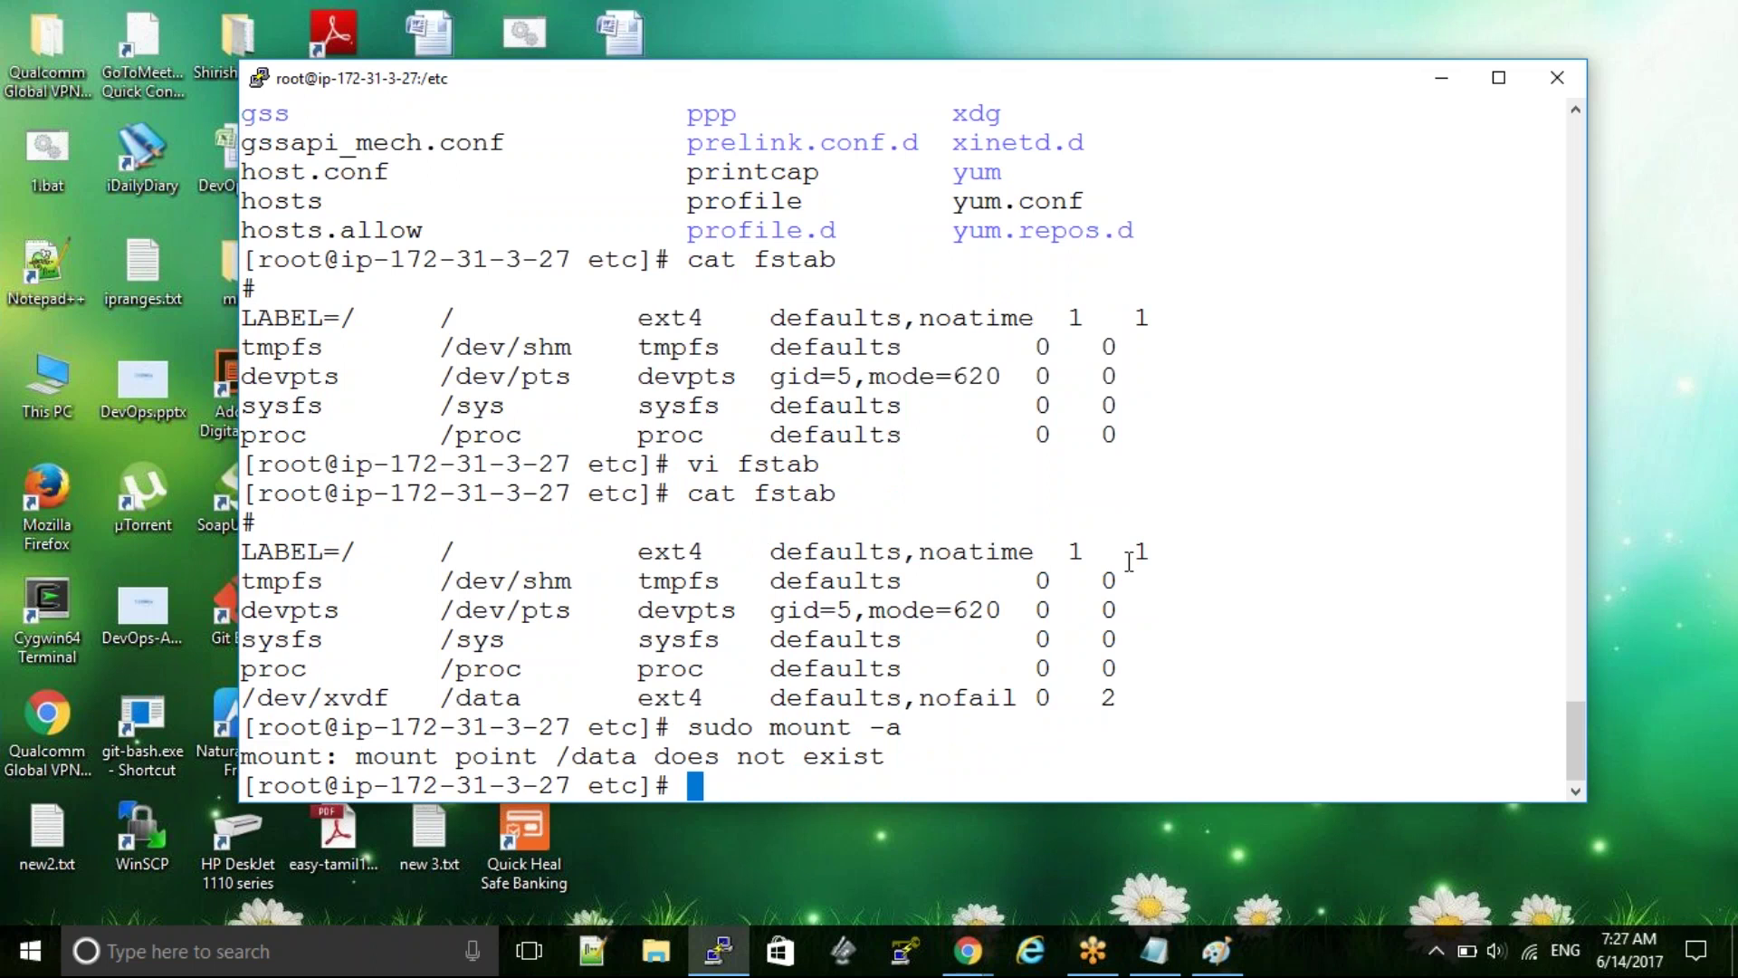
Reopen fstab in vi and change the mount point of the /dev/xvdf entry to /u01
text(vi fstab)
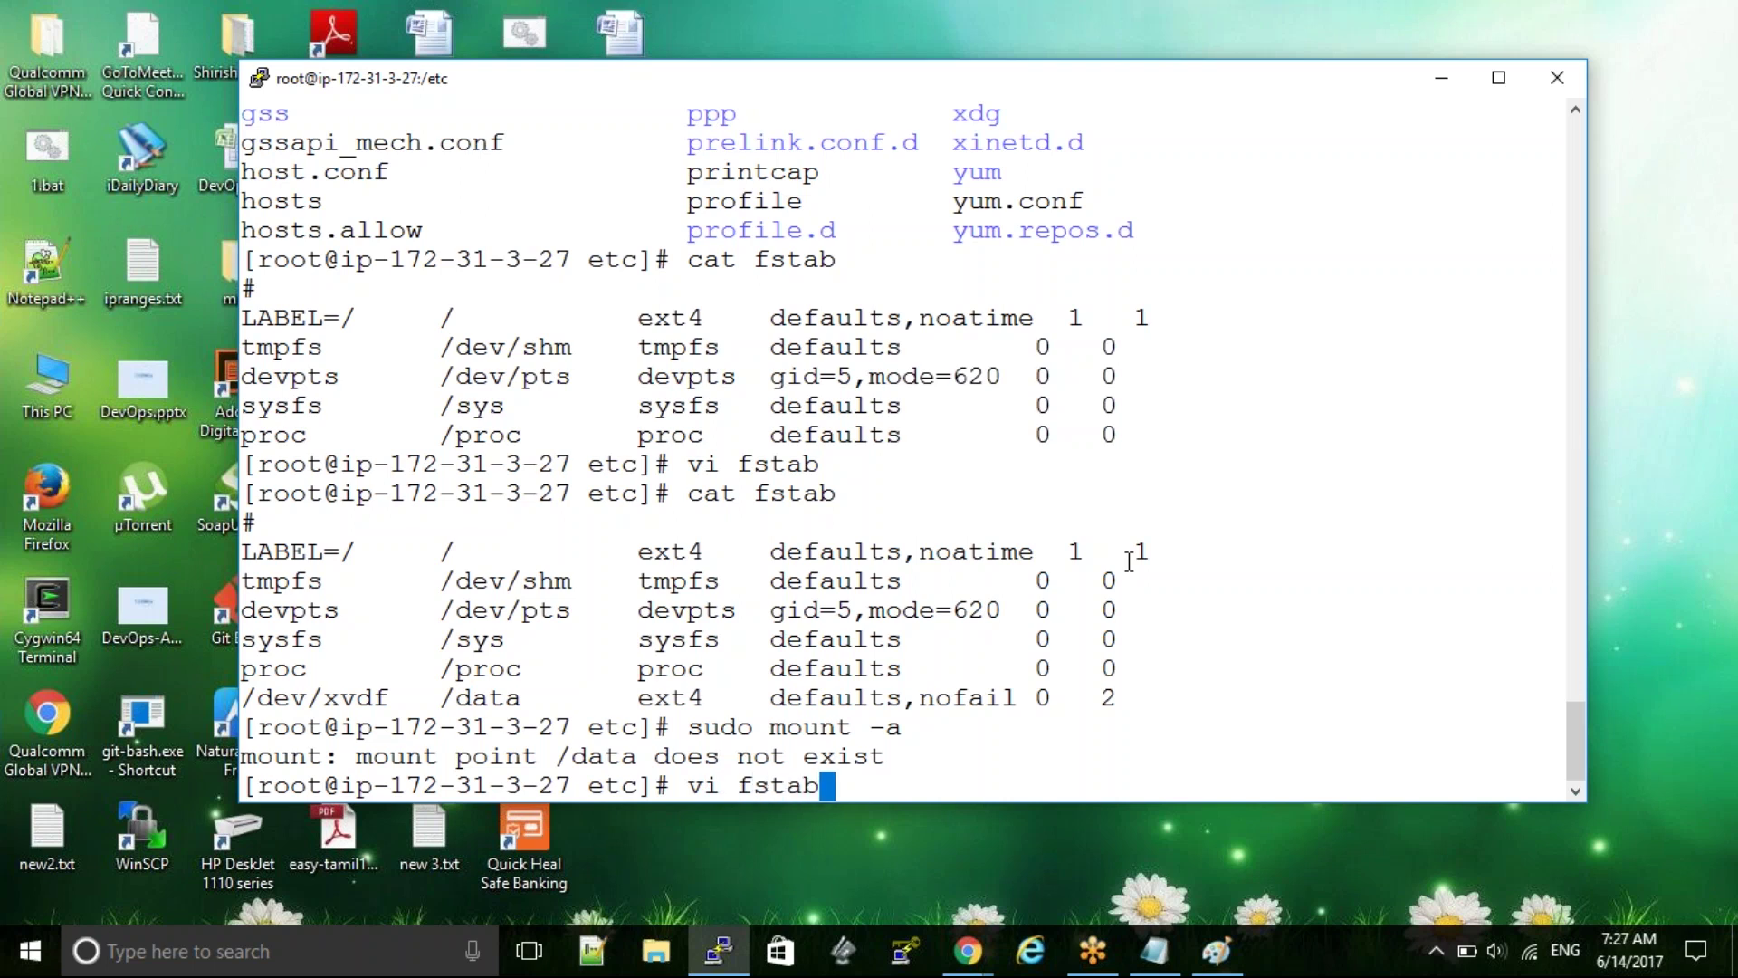
key(Return)
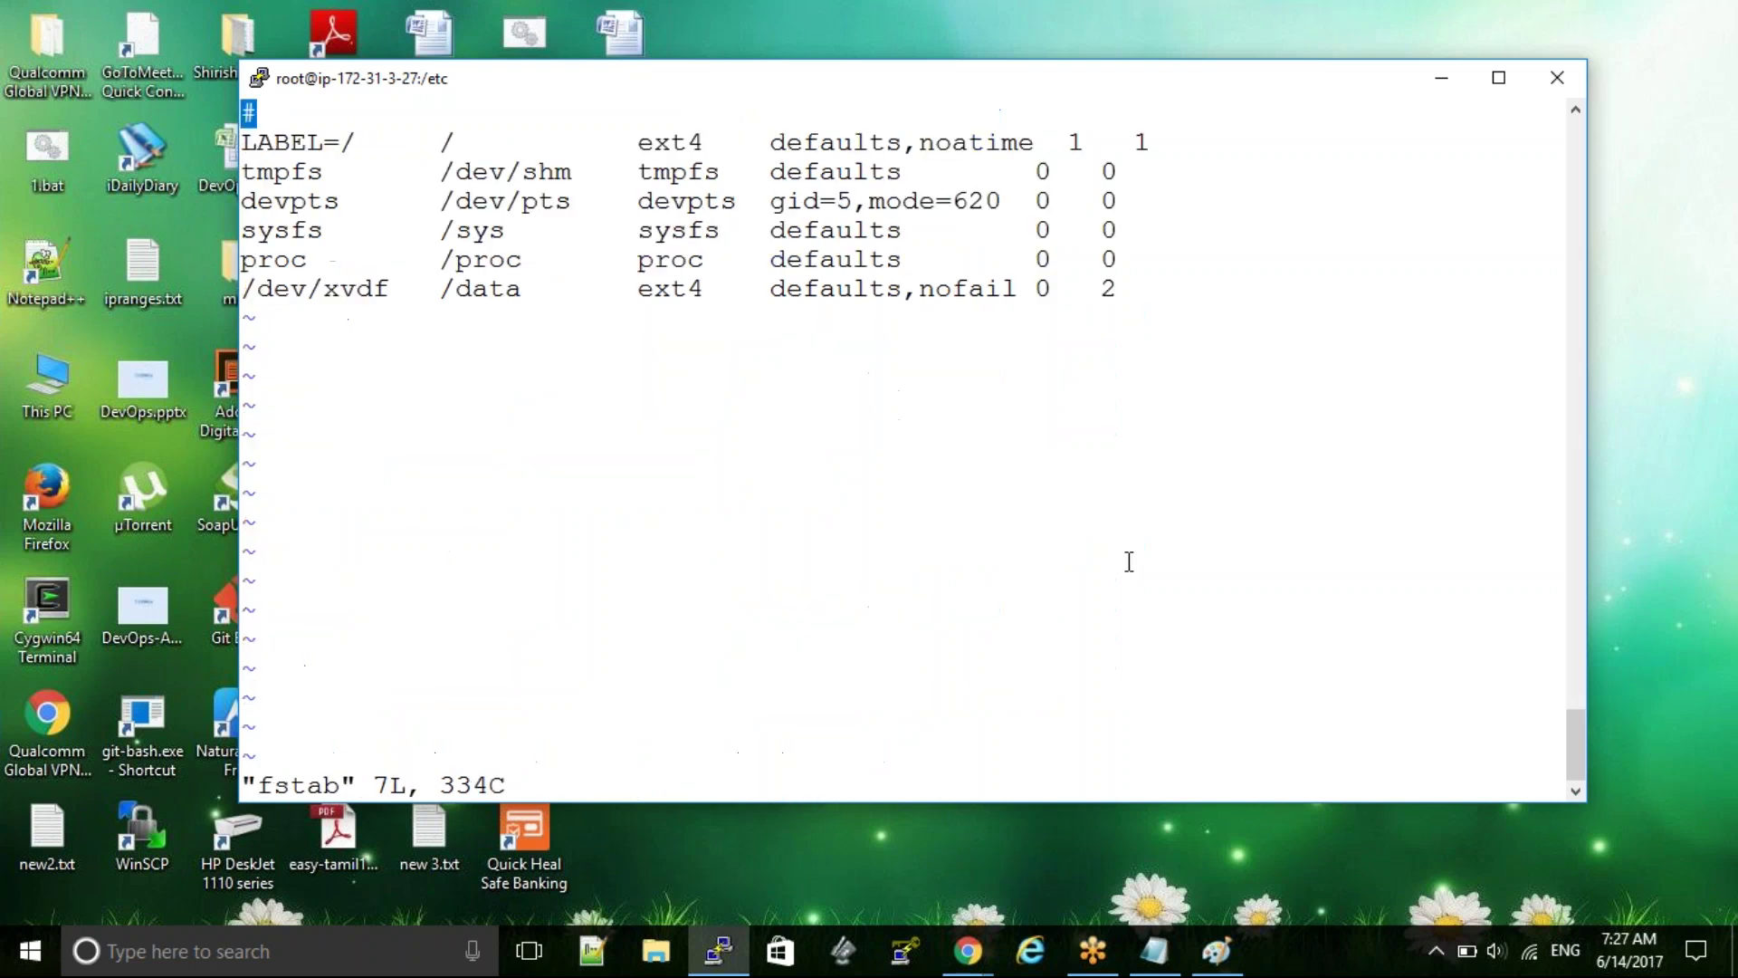
key(i)
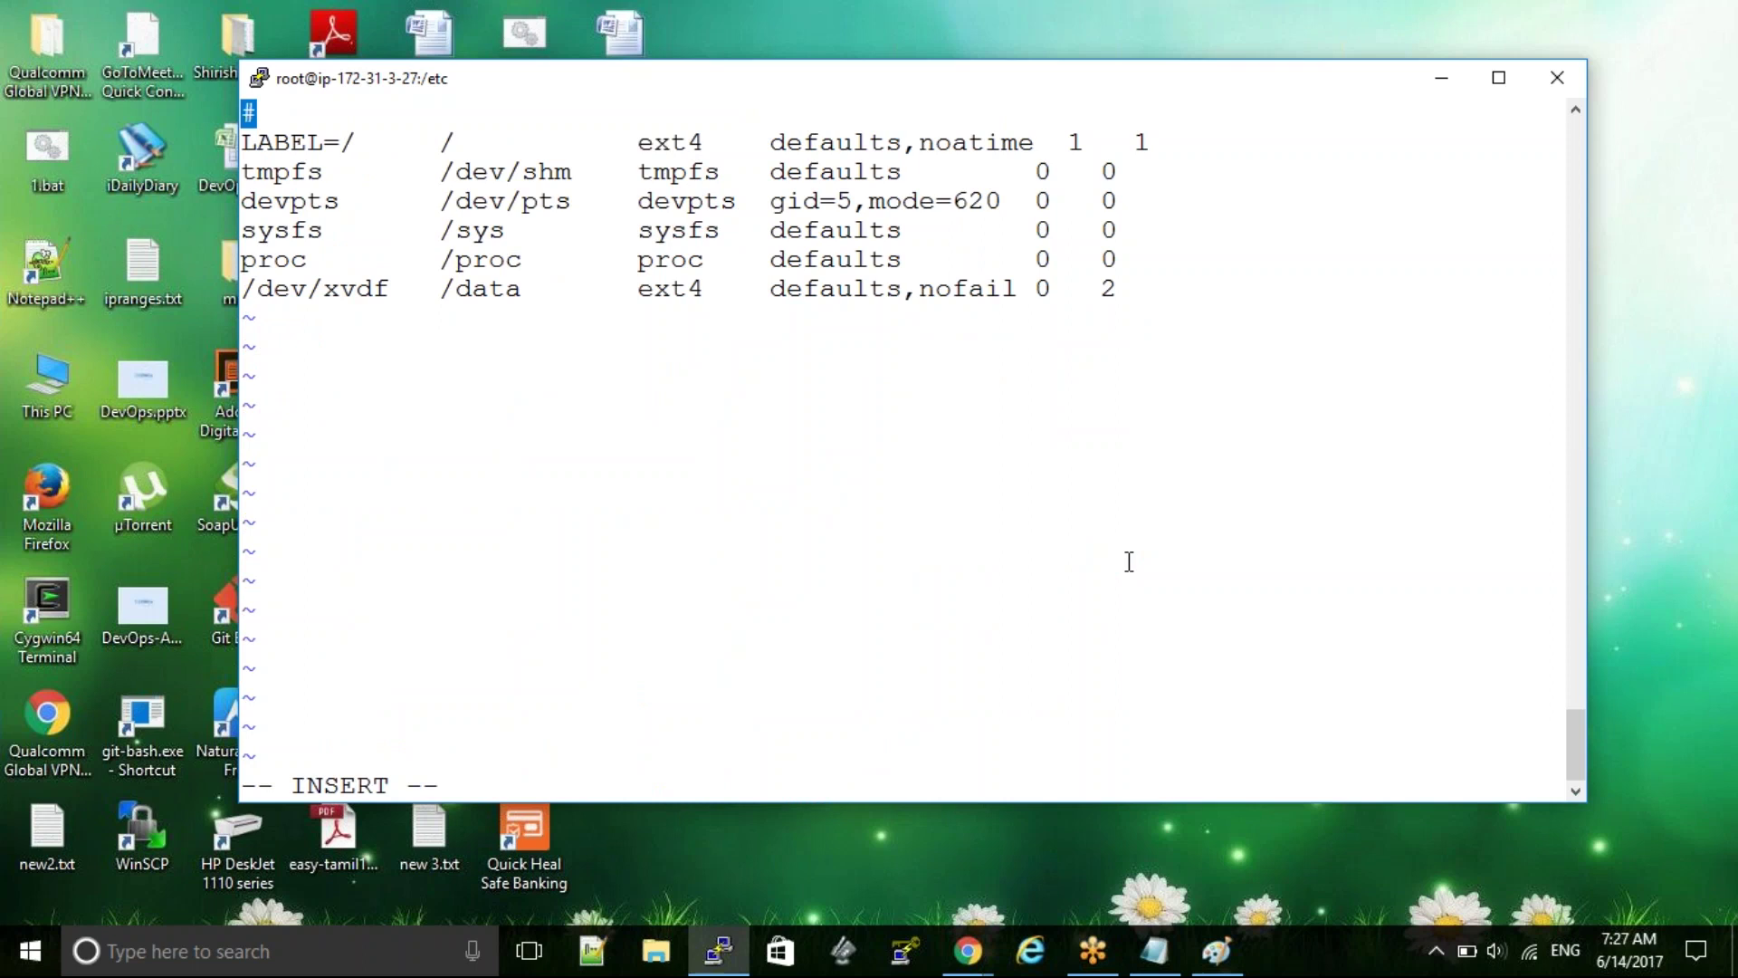
key(Down)
key(Down)
key(Down)
key(Down)
key(Down)
key(Right)
key(Right)
key(Right)
key(Right)
key(Right)
key(Right)
key(Right)
key(Right)
key(Right)
key(Right)
key(Right)
key(Right)
key(Right)
key(Right)
key(Right)
key(Right)
key(Right)
key(Right)
key(Right)
key(Right)
key(Right)
key(Right)
key(Right)
key(Right)
key(Right)
key(Left)
key(Left)
key(Left)
key(Left)
key(Left)
key(Left)
key(Left)
key(Left)
key(BackSpace)
key(BackSpace)
key(BackSpace)
key(BackSpace)
text(u01)
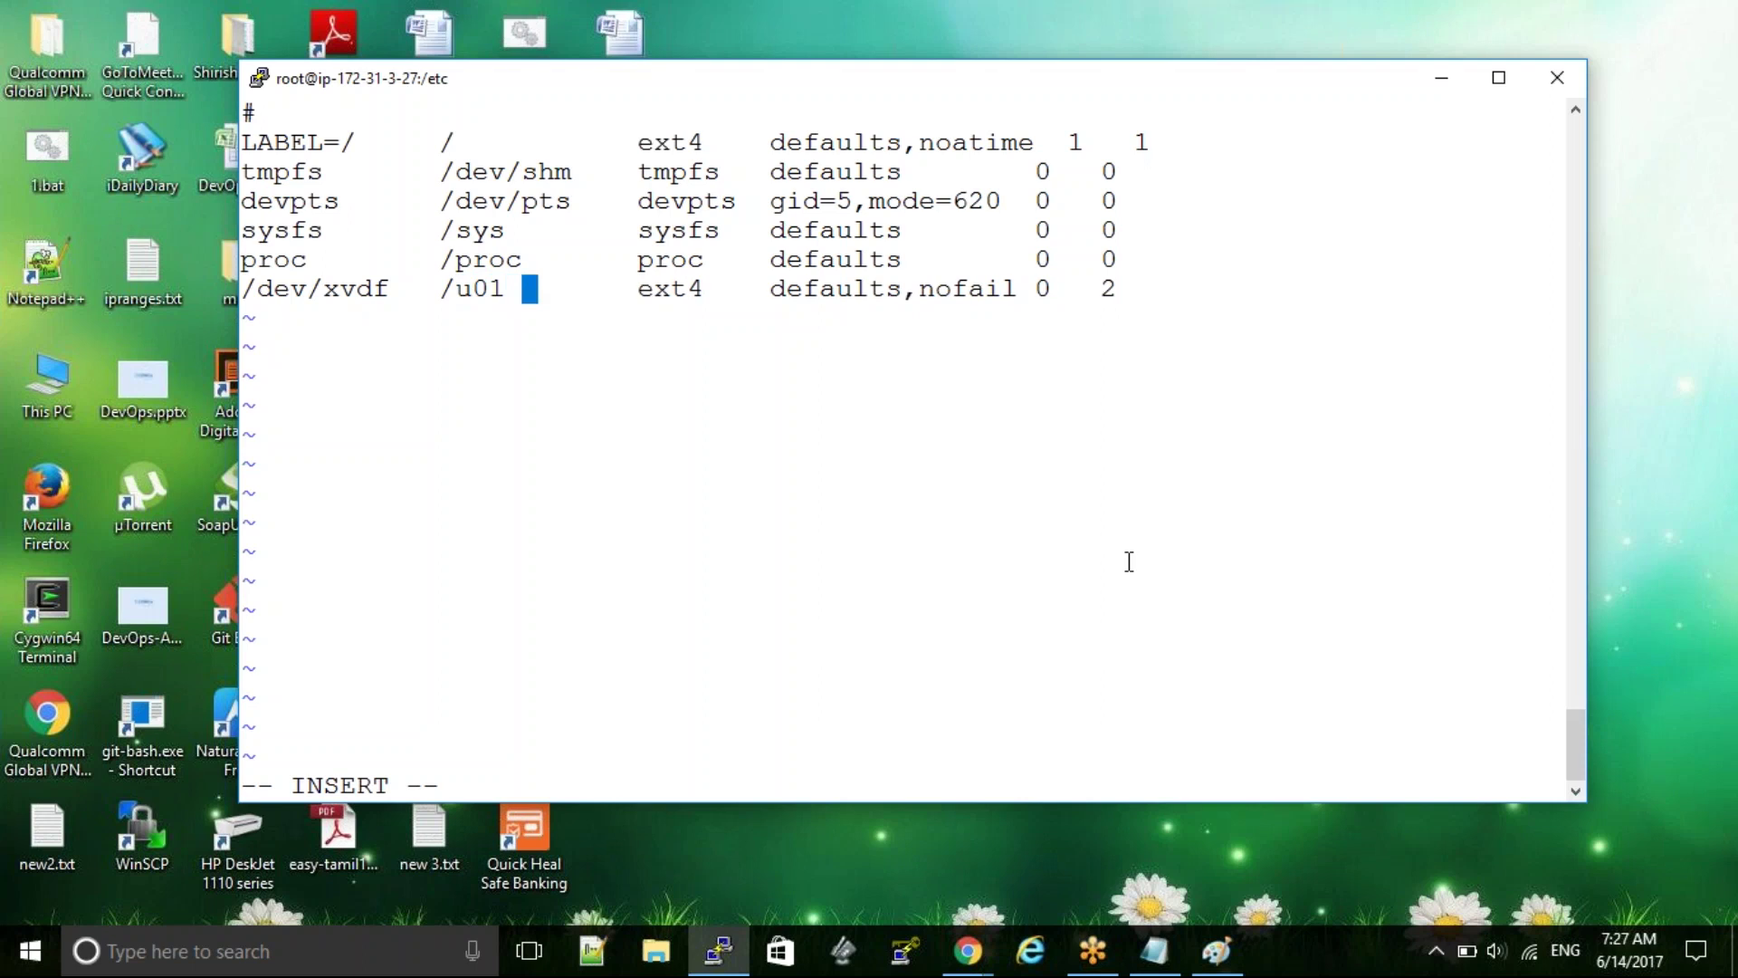
Save fstab and quit vi with :wq!, and mount all its entries by running sudo mount -a again
key(Escape)
text(:wq!)
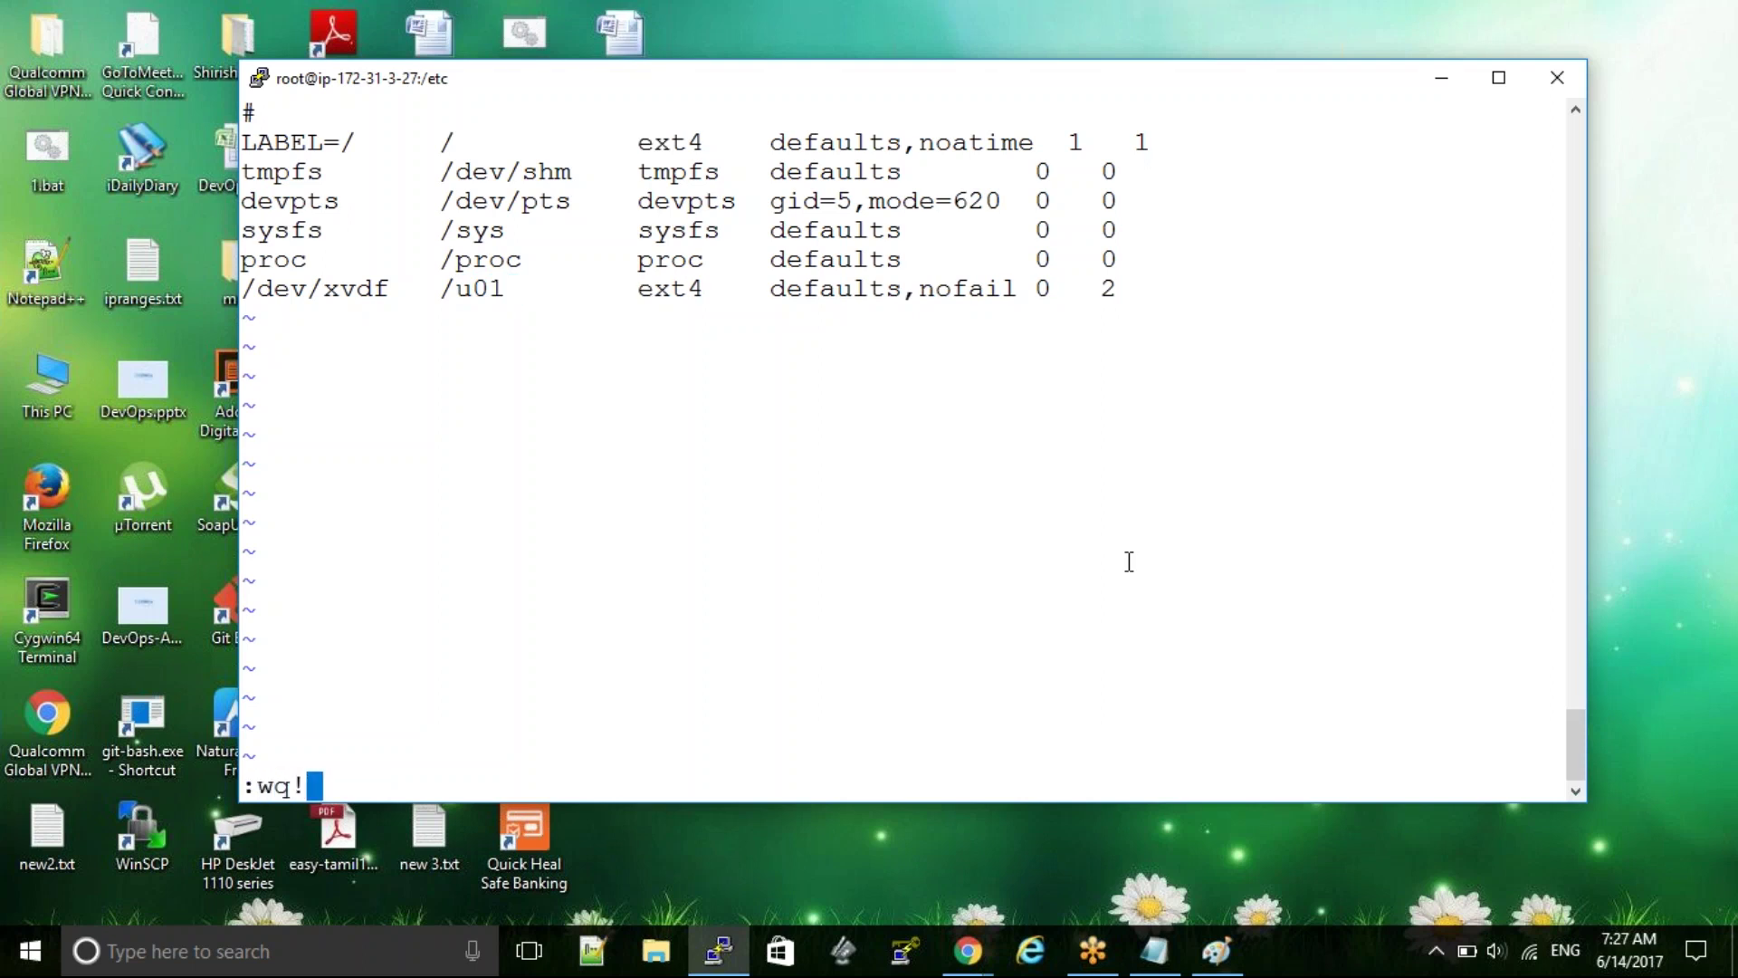
key(Return)
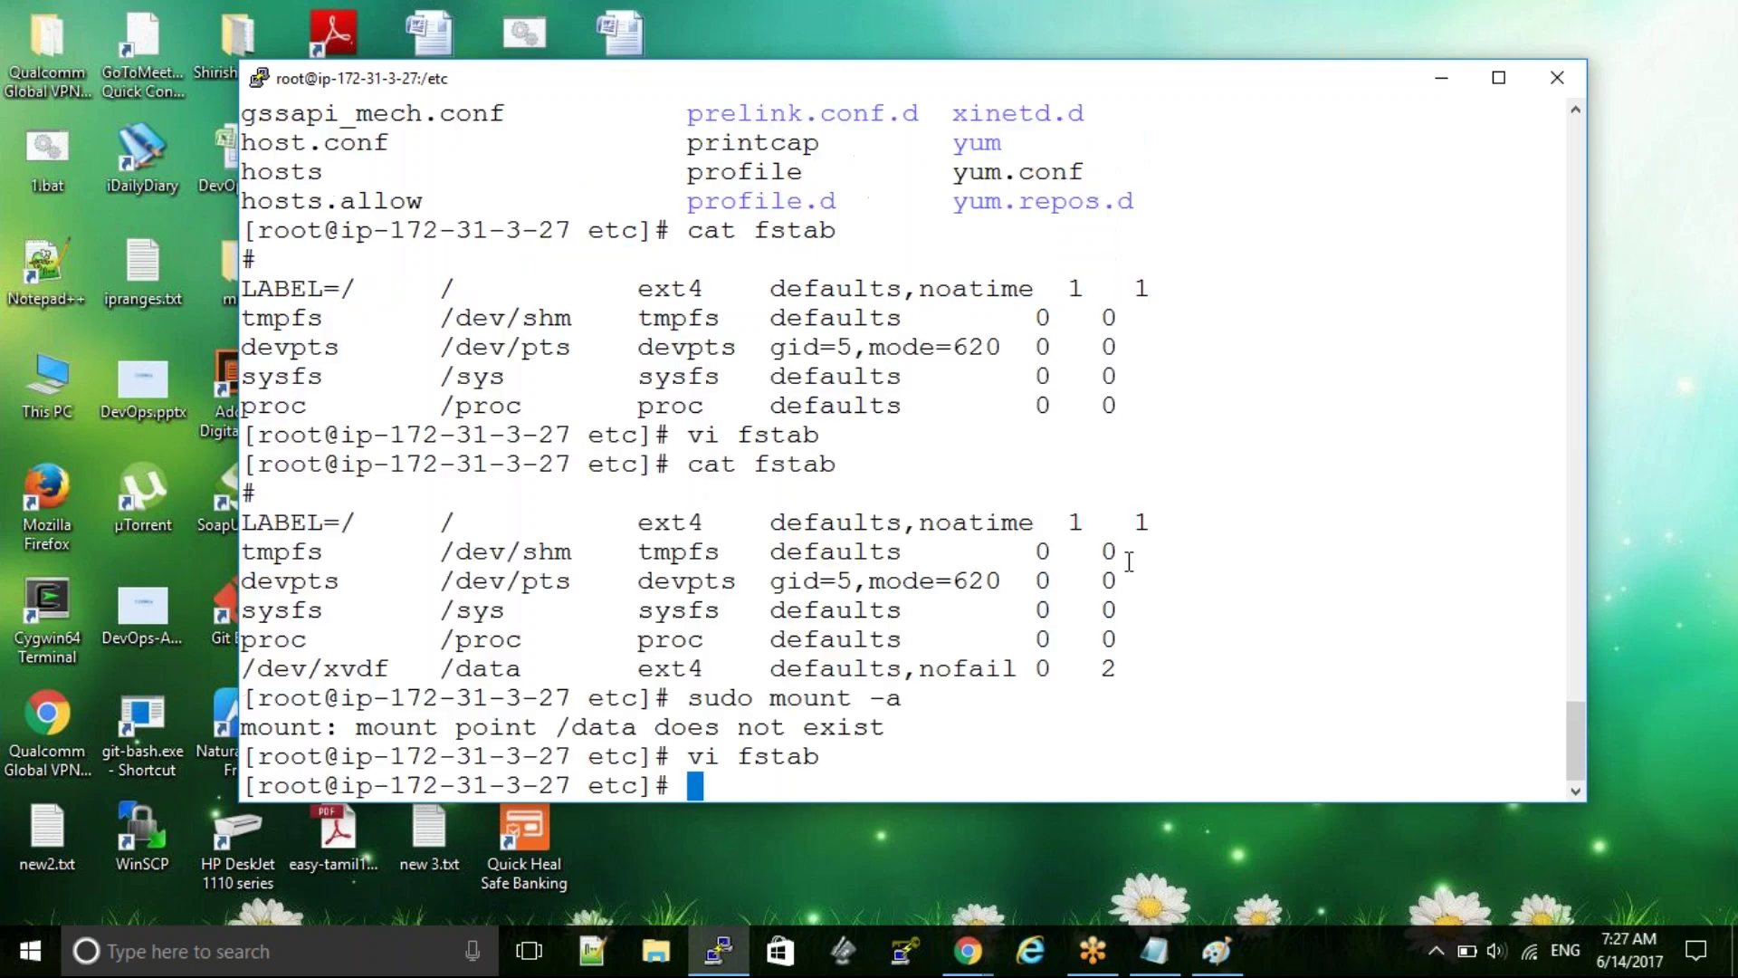
key(Up)
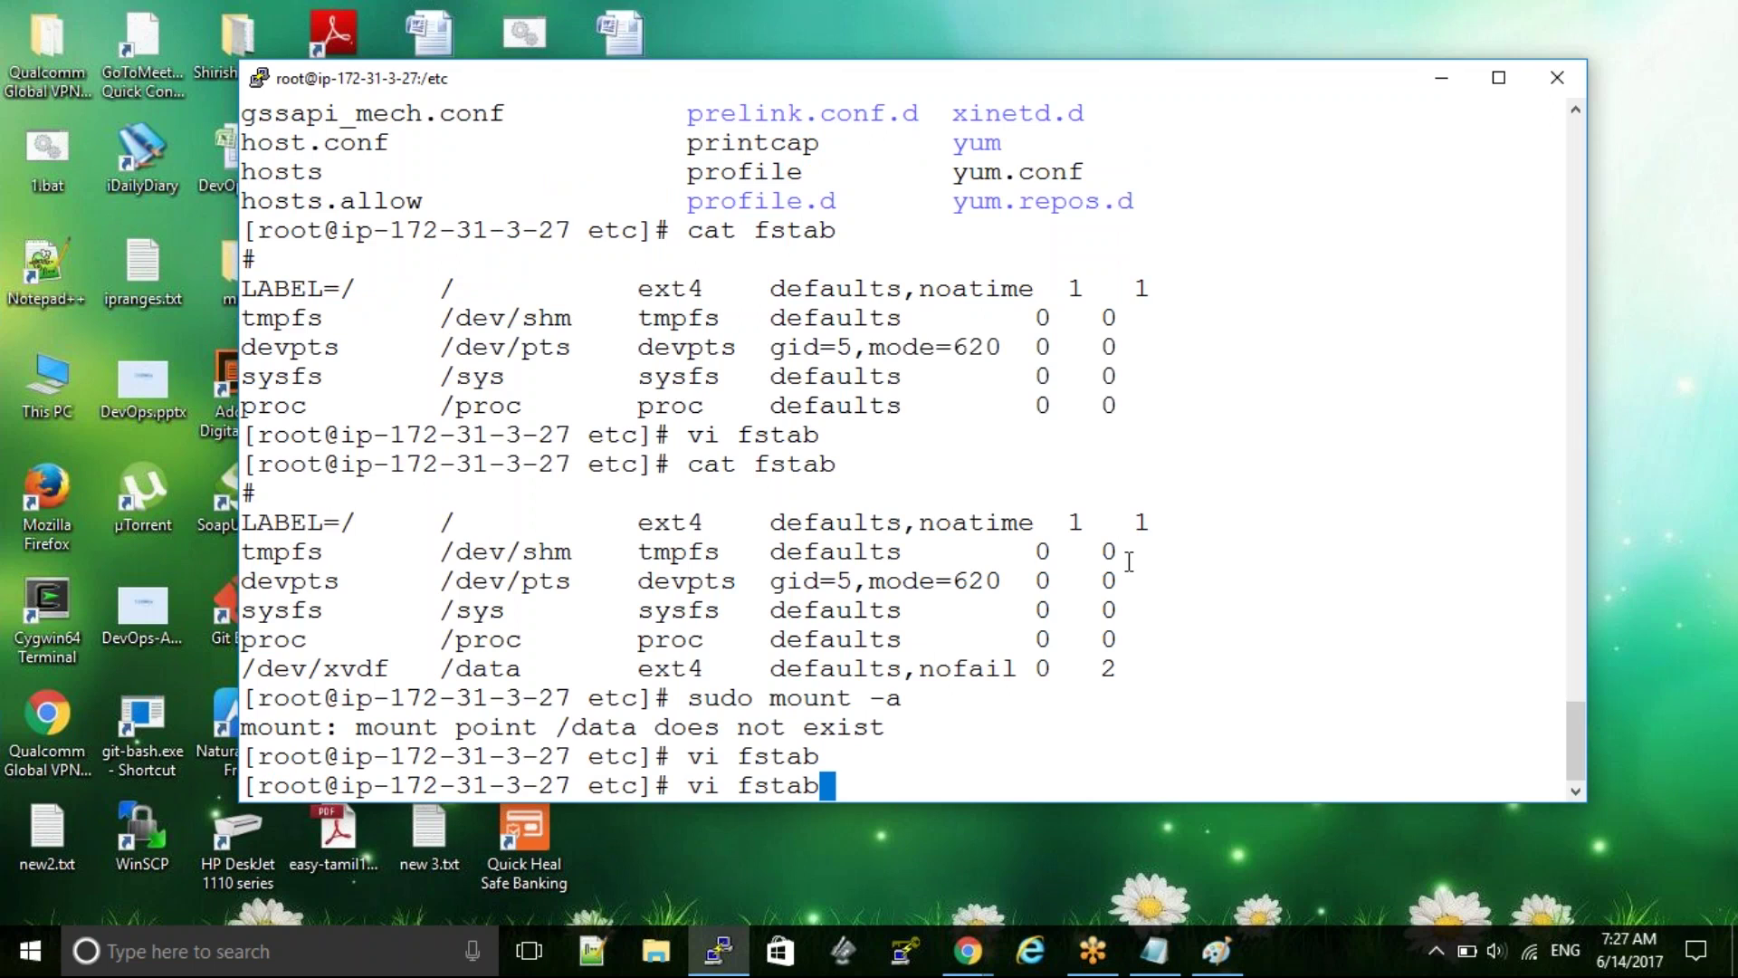
key(Up)
key(Return)
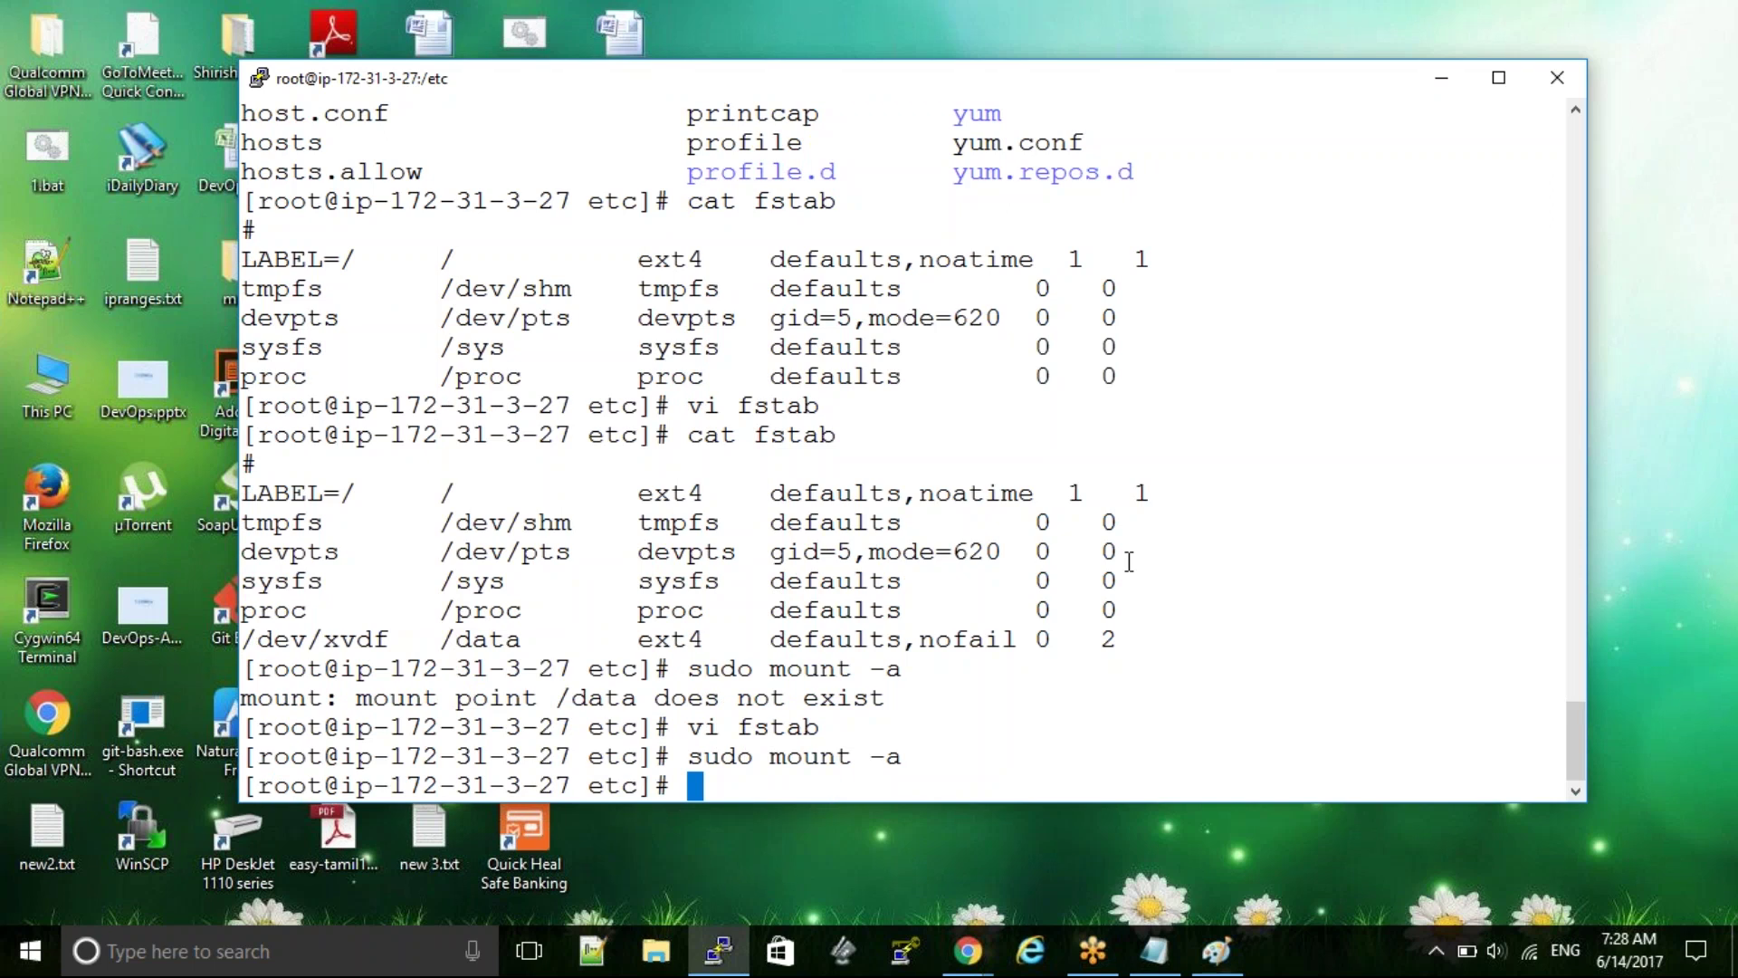
List the block devices with lsblk and highlight the mount point of xvdf
text(lsblk)
key(Return)
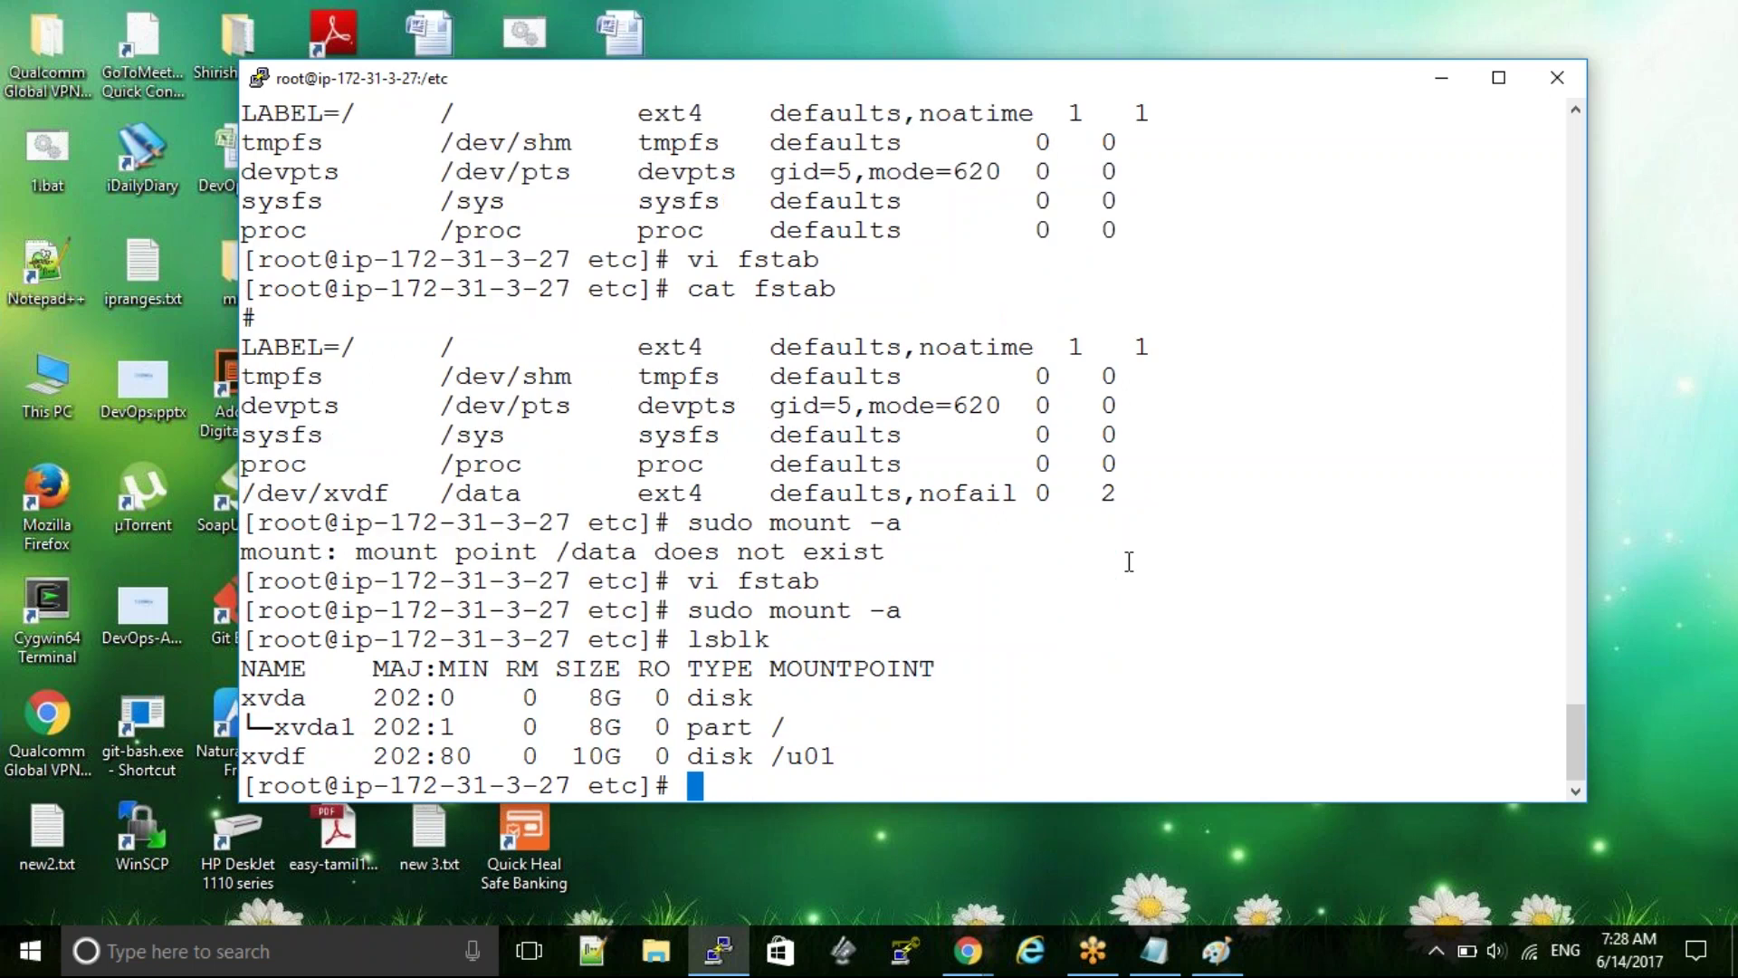
double_click(786, 755)
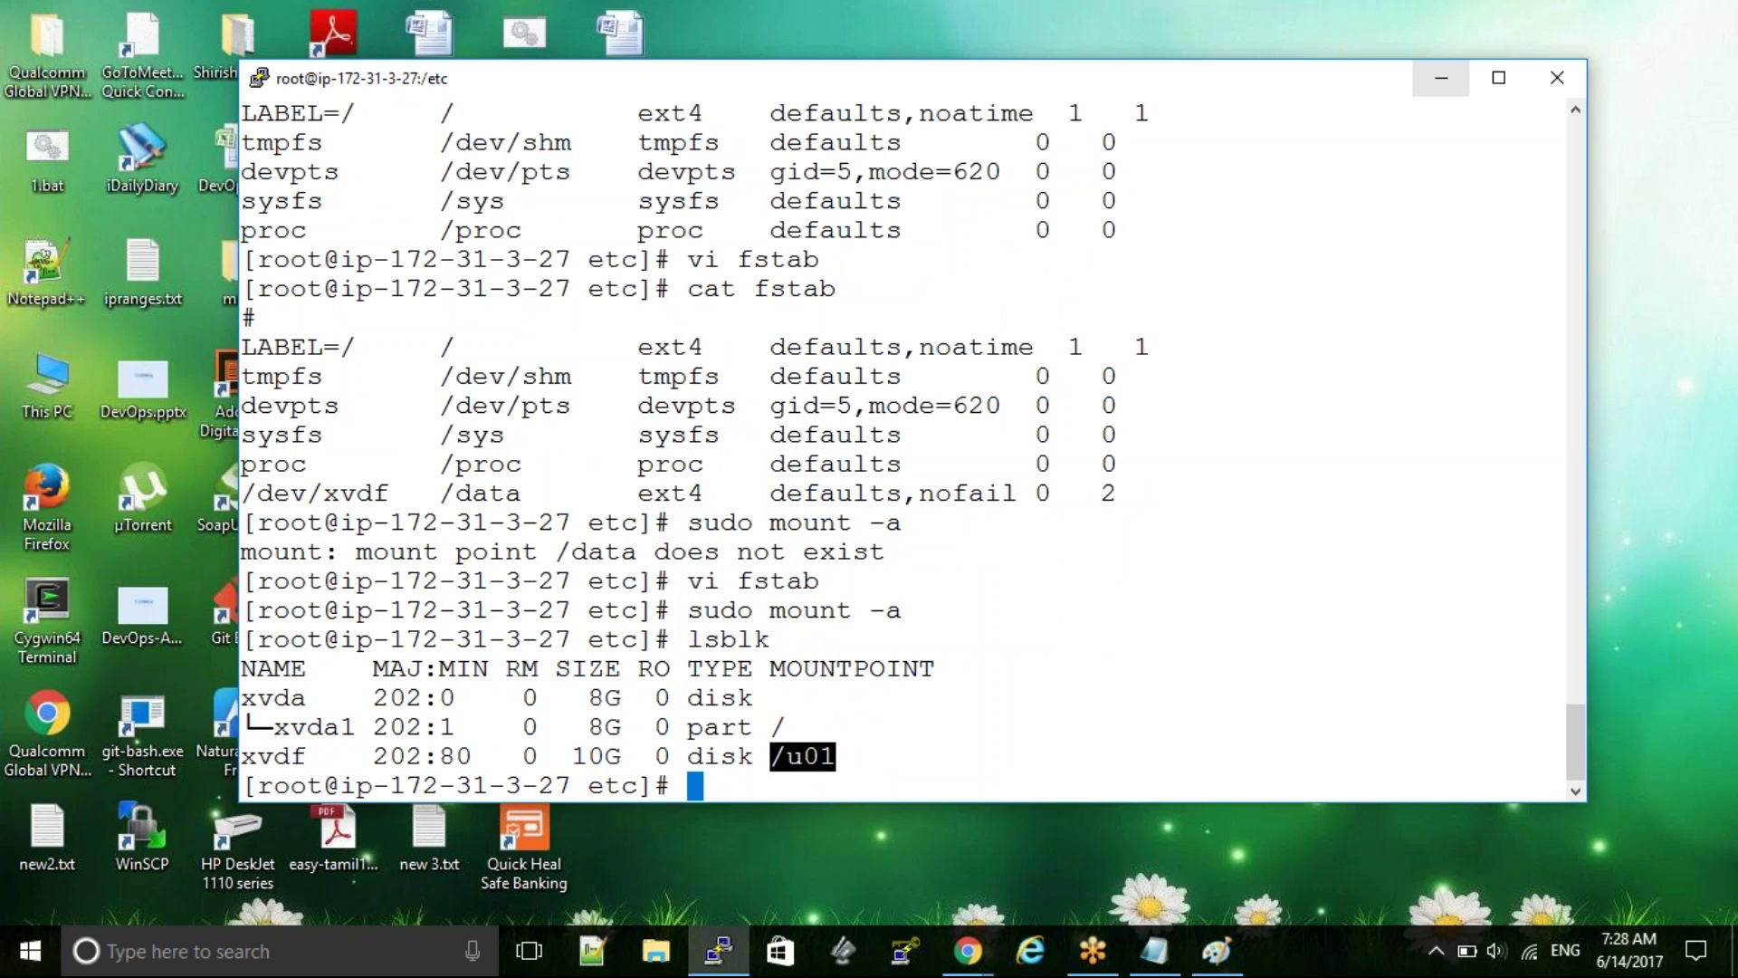
Minimize the terminal, switch to the EC2 Management Console in Chrome, and sign out of the AWS account
click(1441, 78)
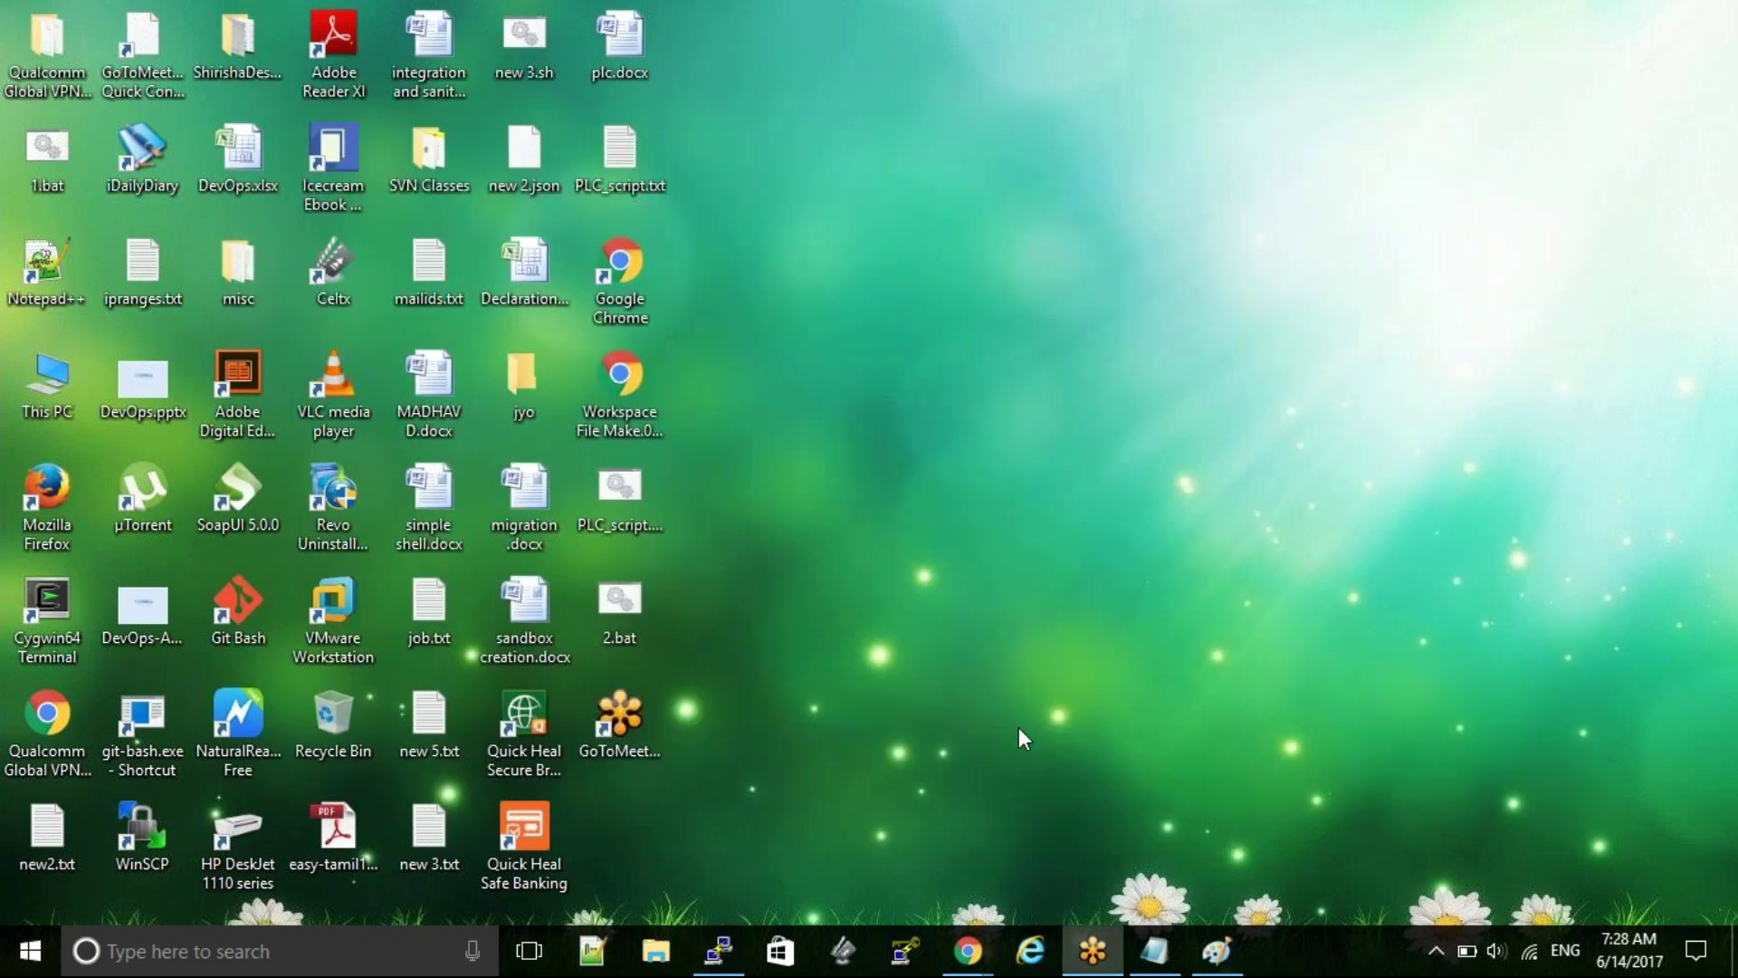
mouse_move(967, 965)
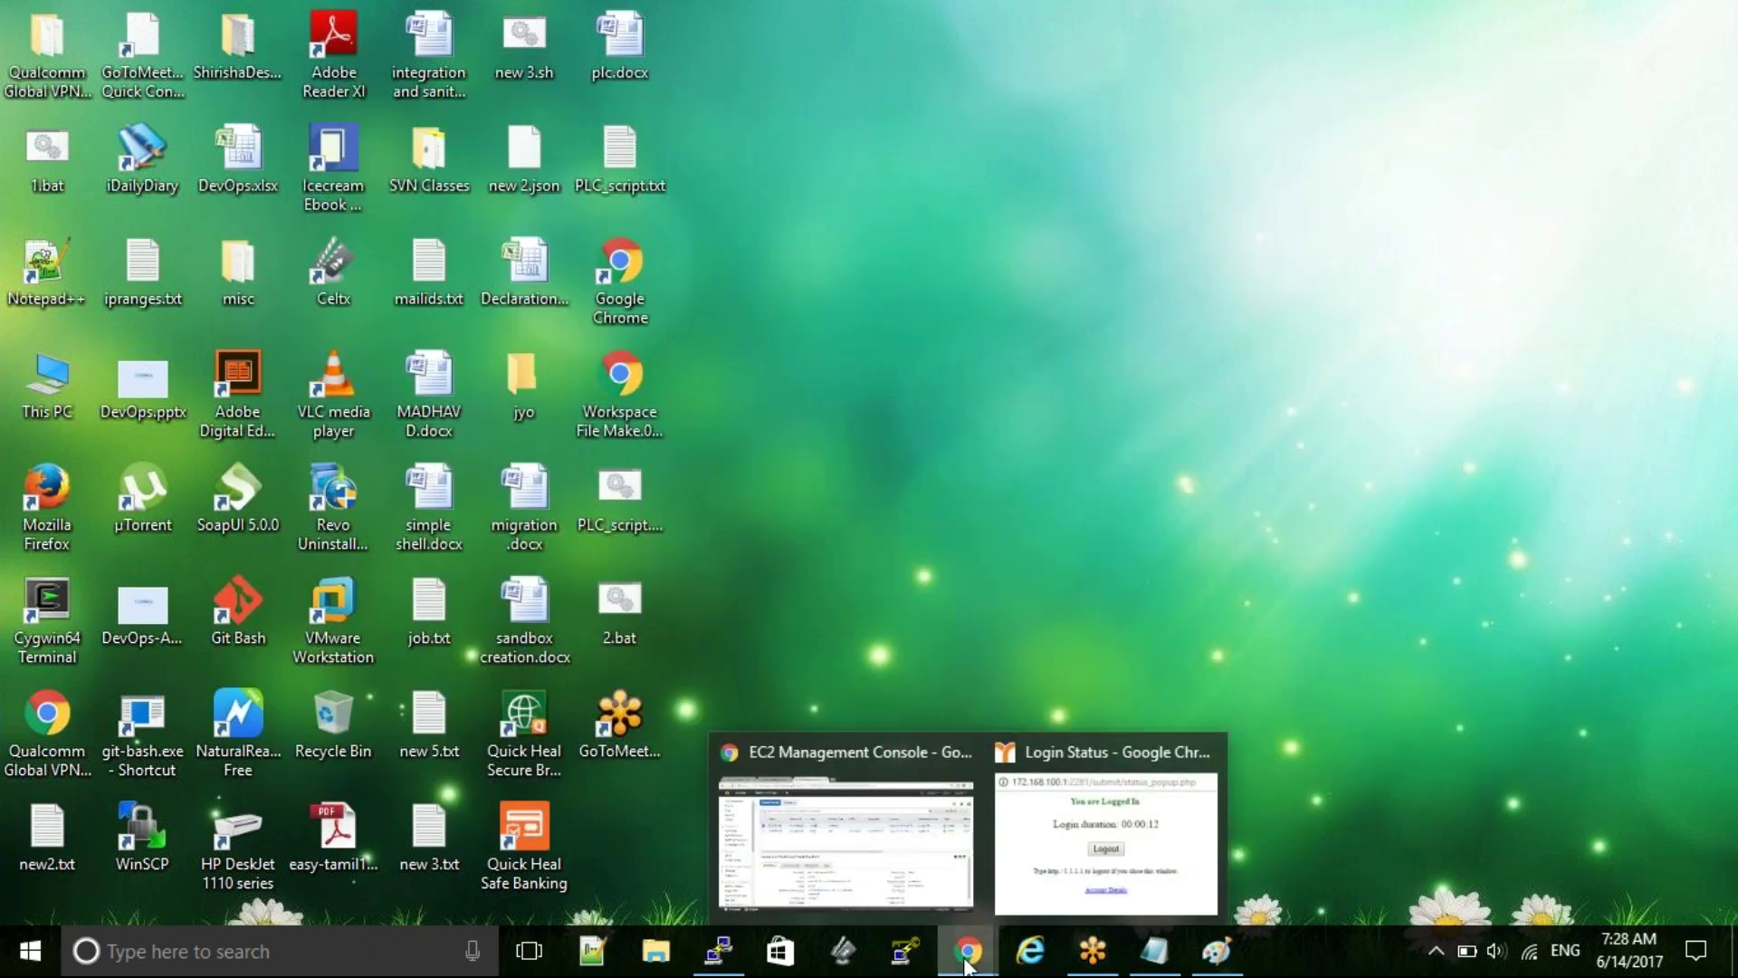
click(896, 860)
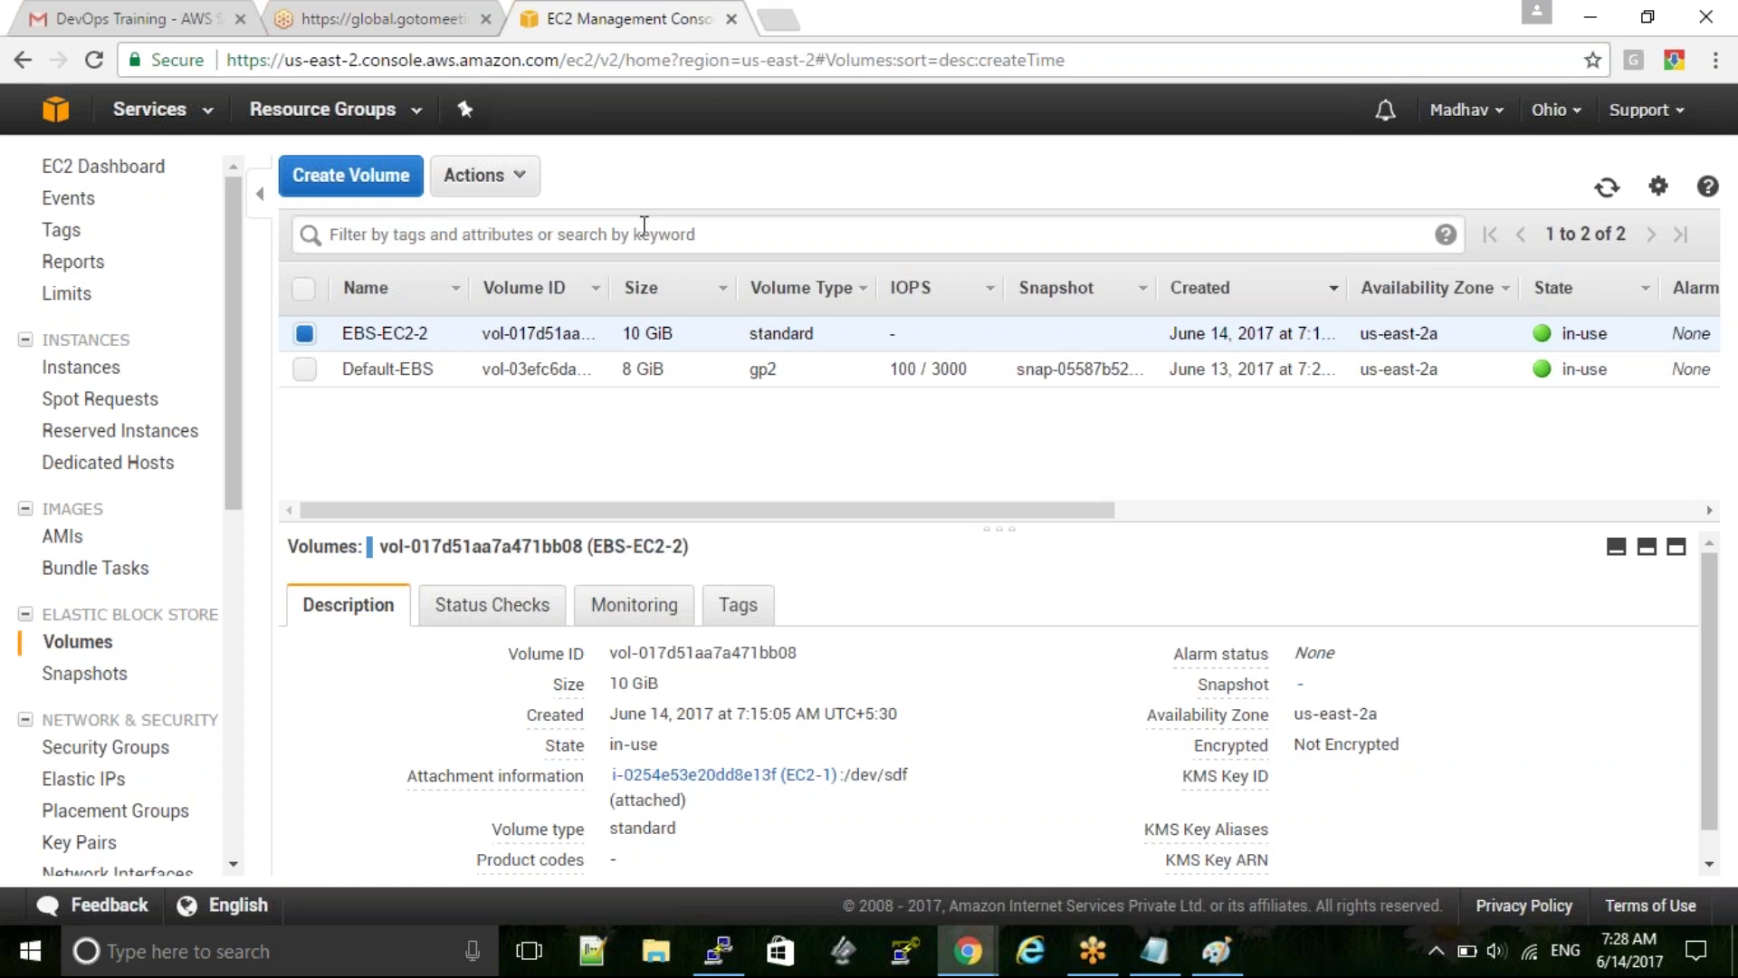
click(1467, 112)
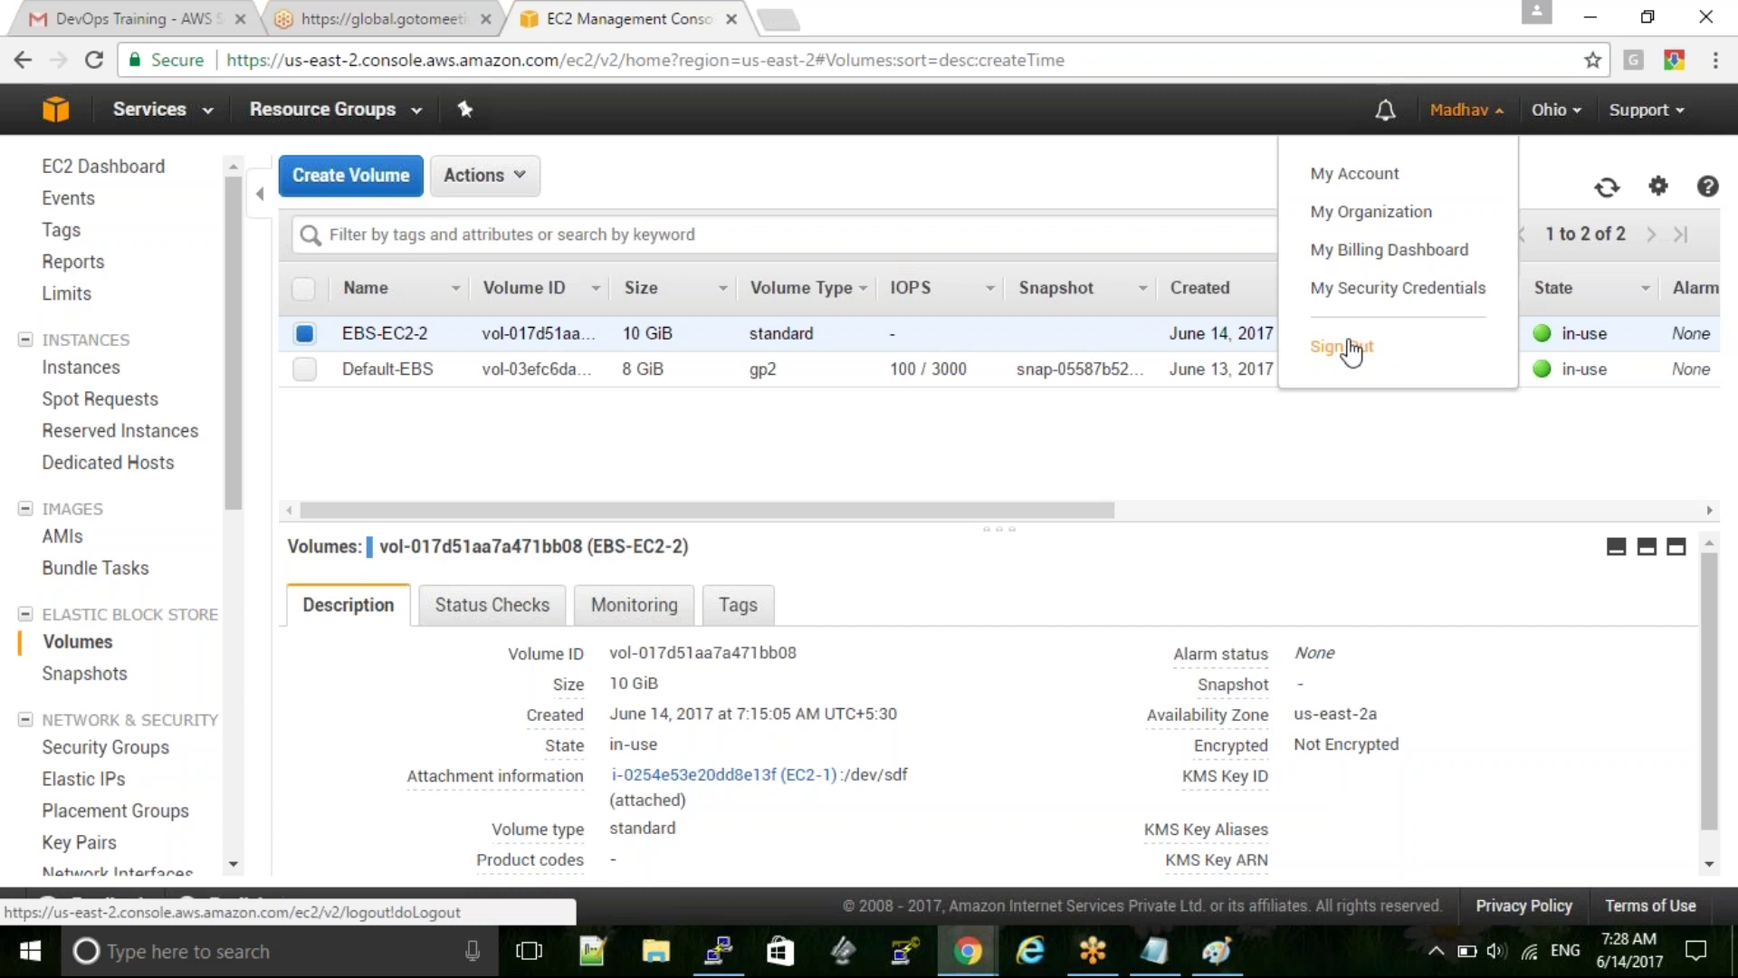
click(1347, 349)
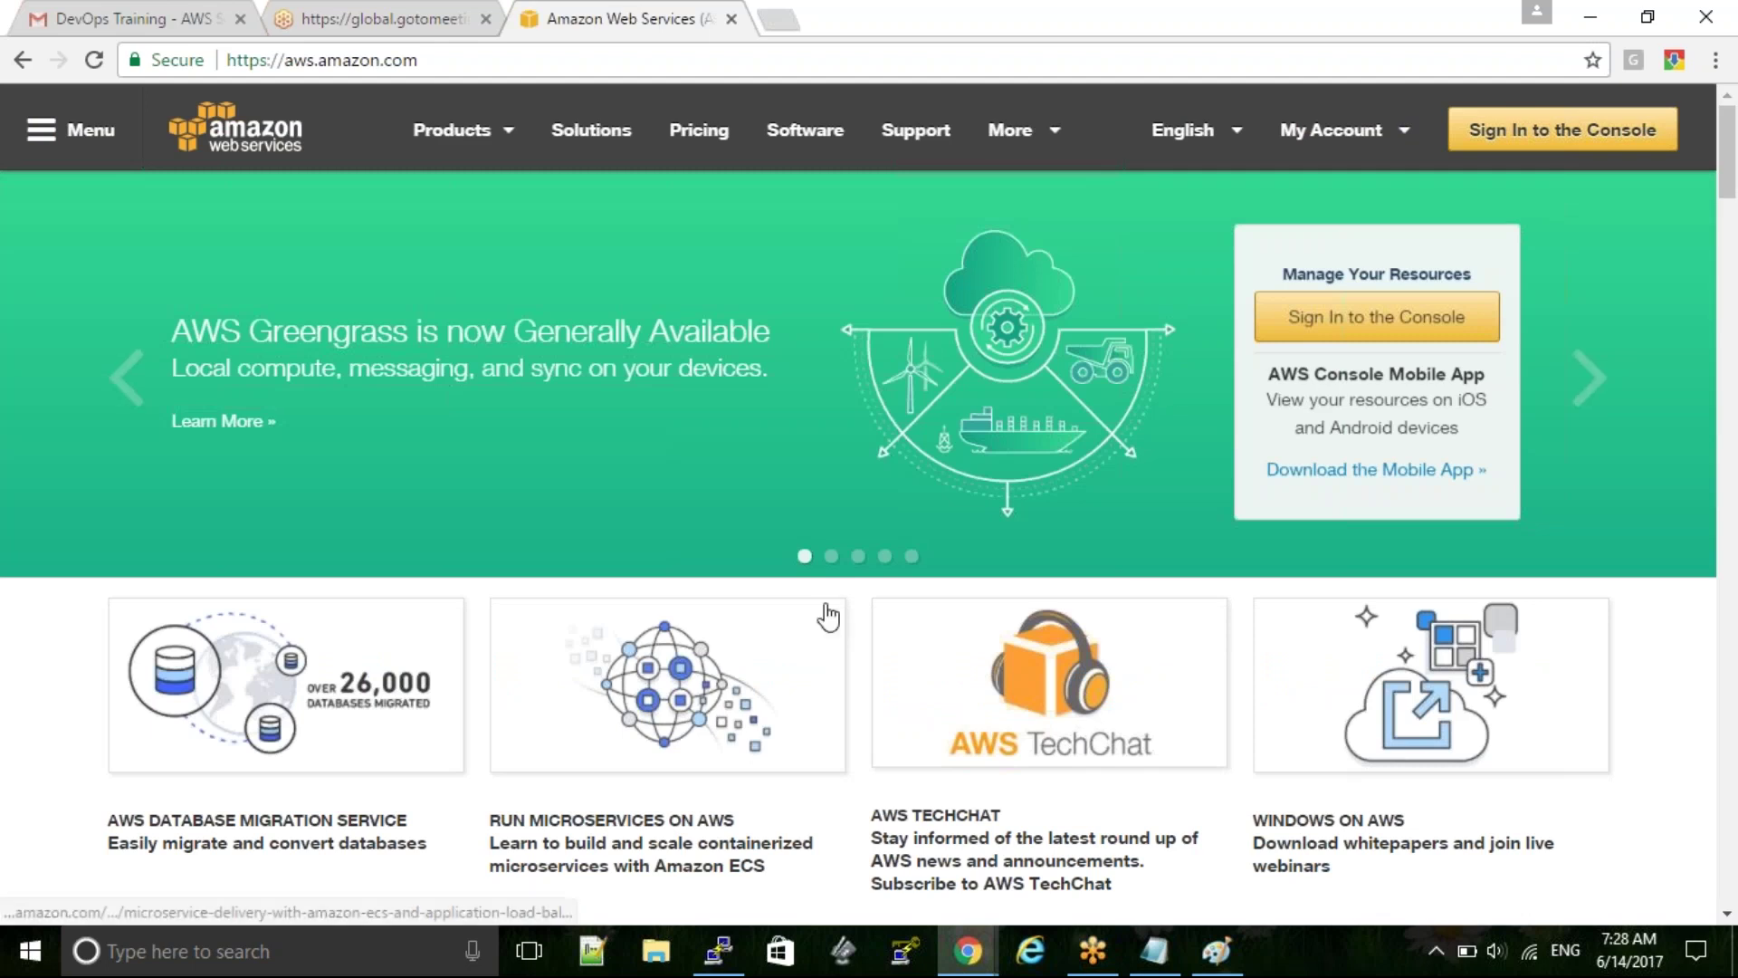
click(722, 955)
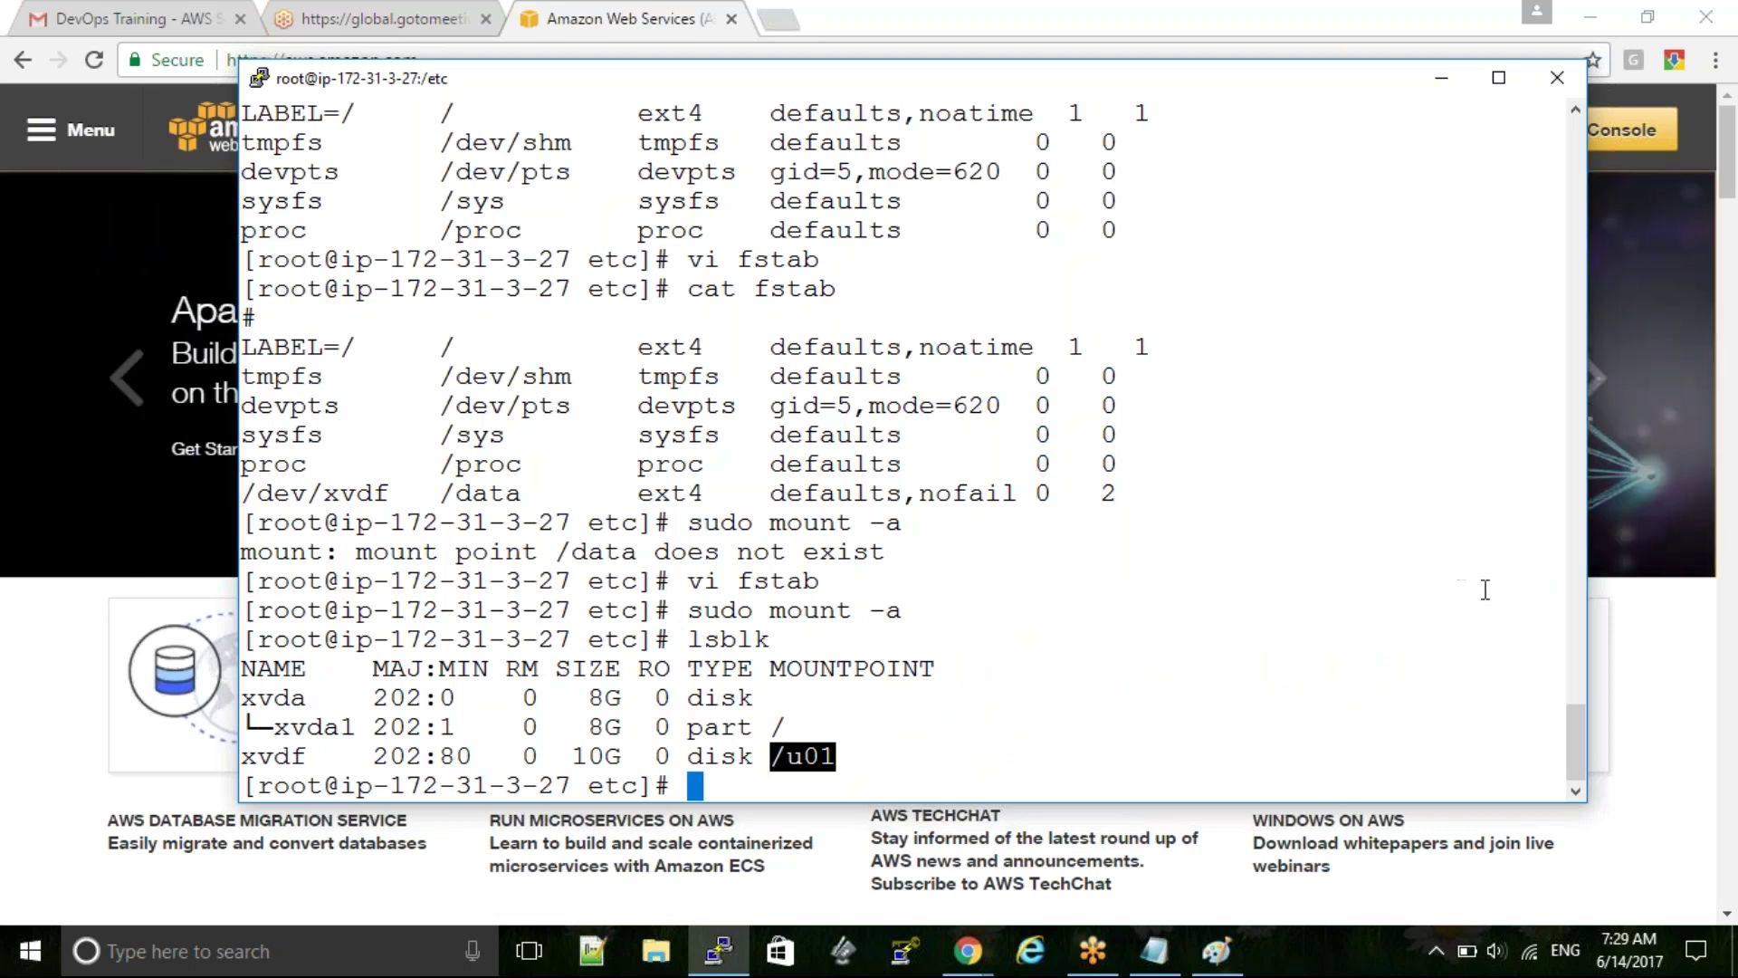
click(1442, 78)
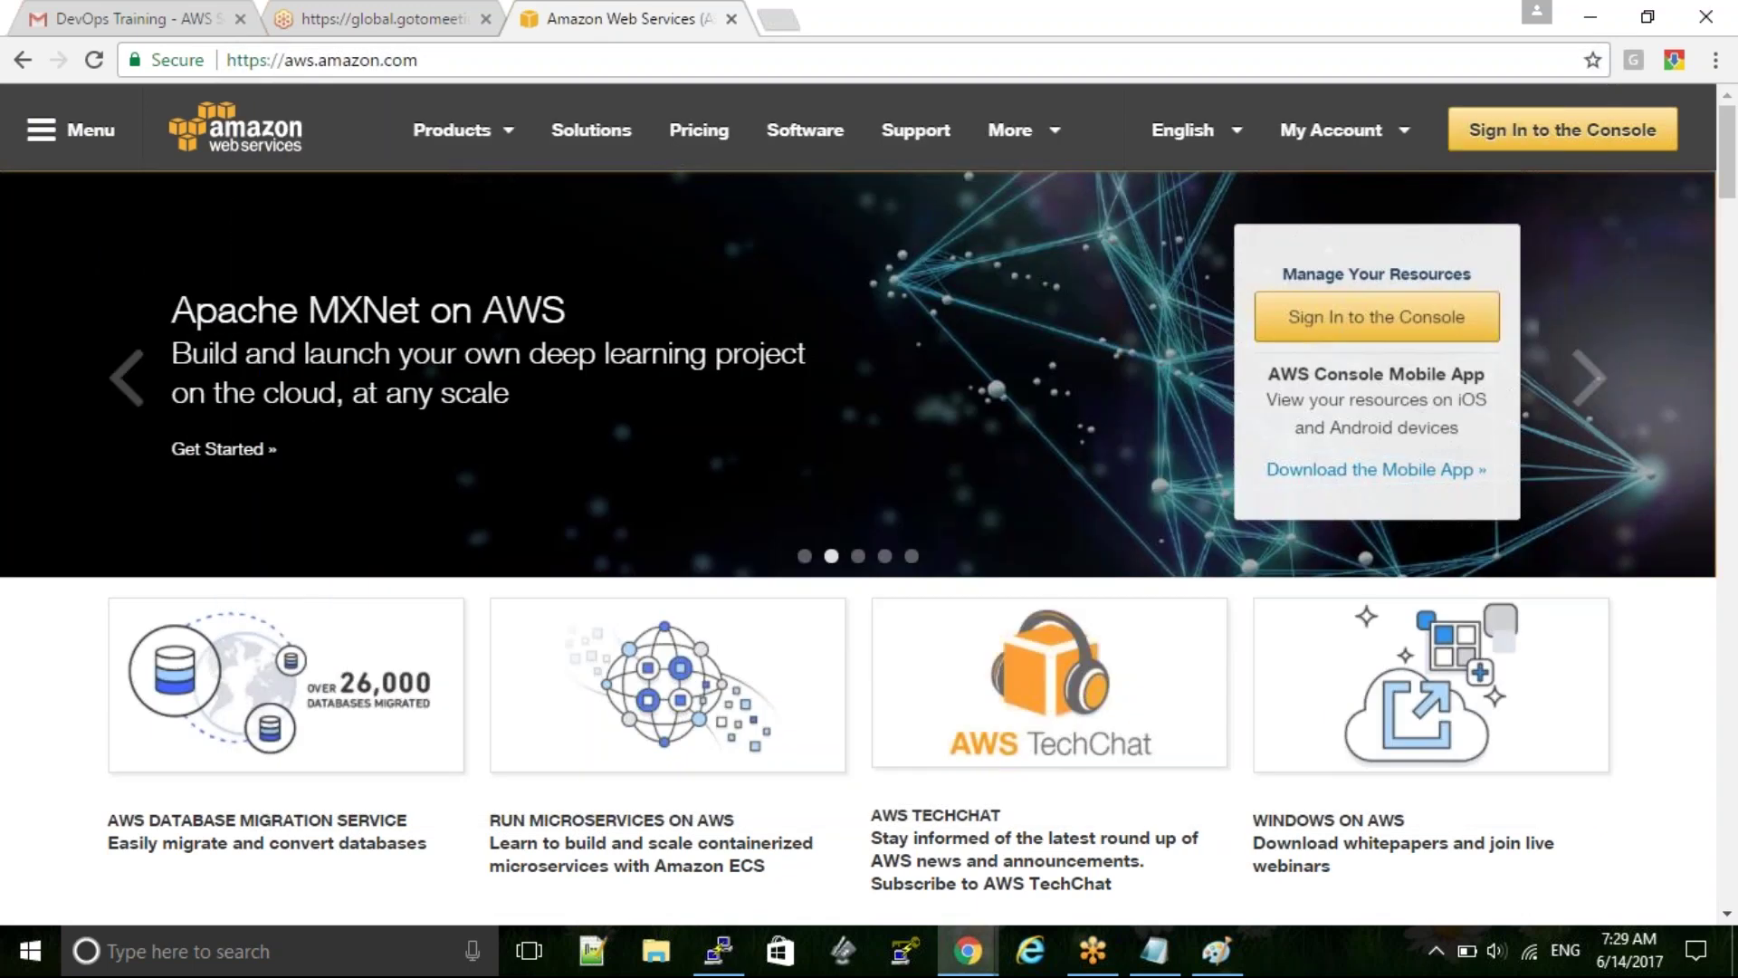